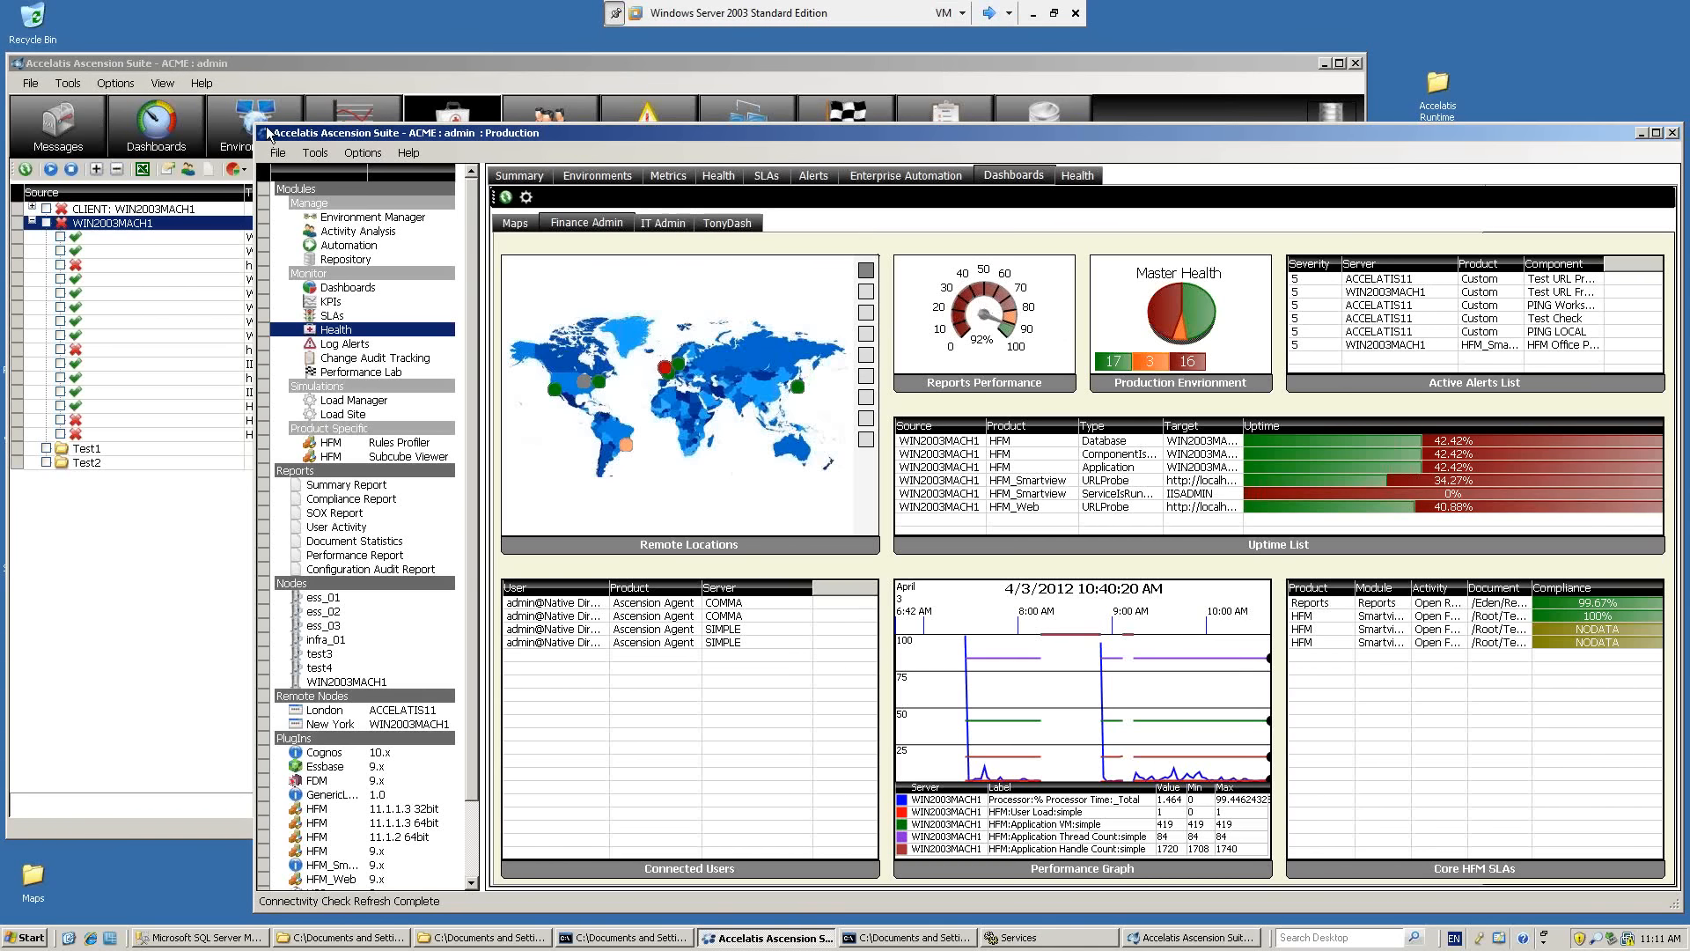
Compare the two suite windows and show the Environments module in the one with module buttons.
drag(299, 65, 300, 56)
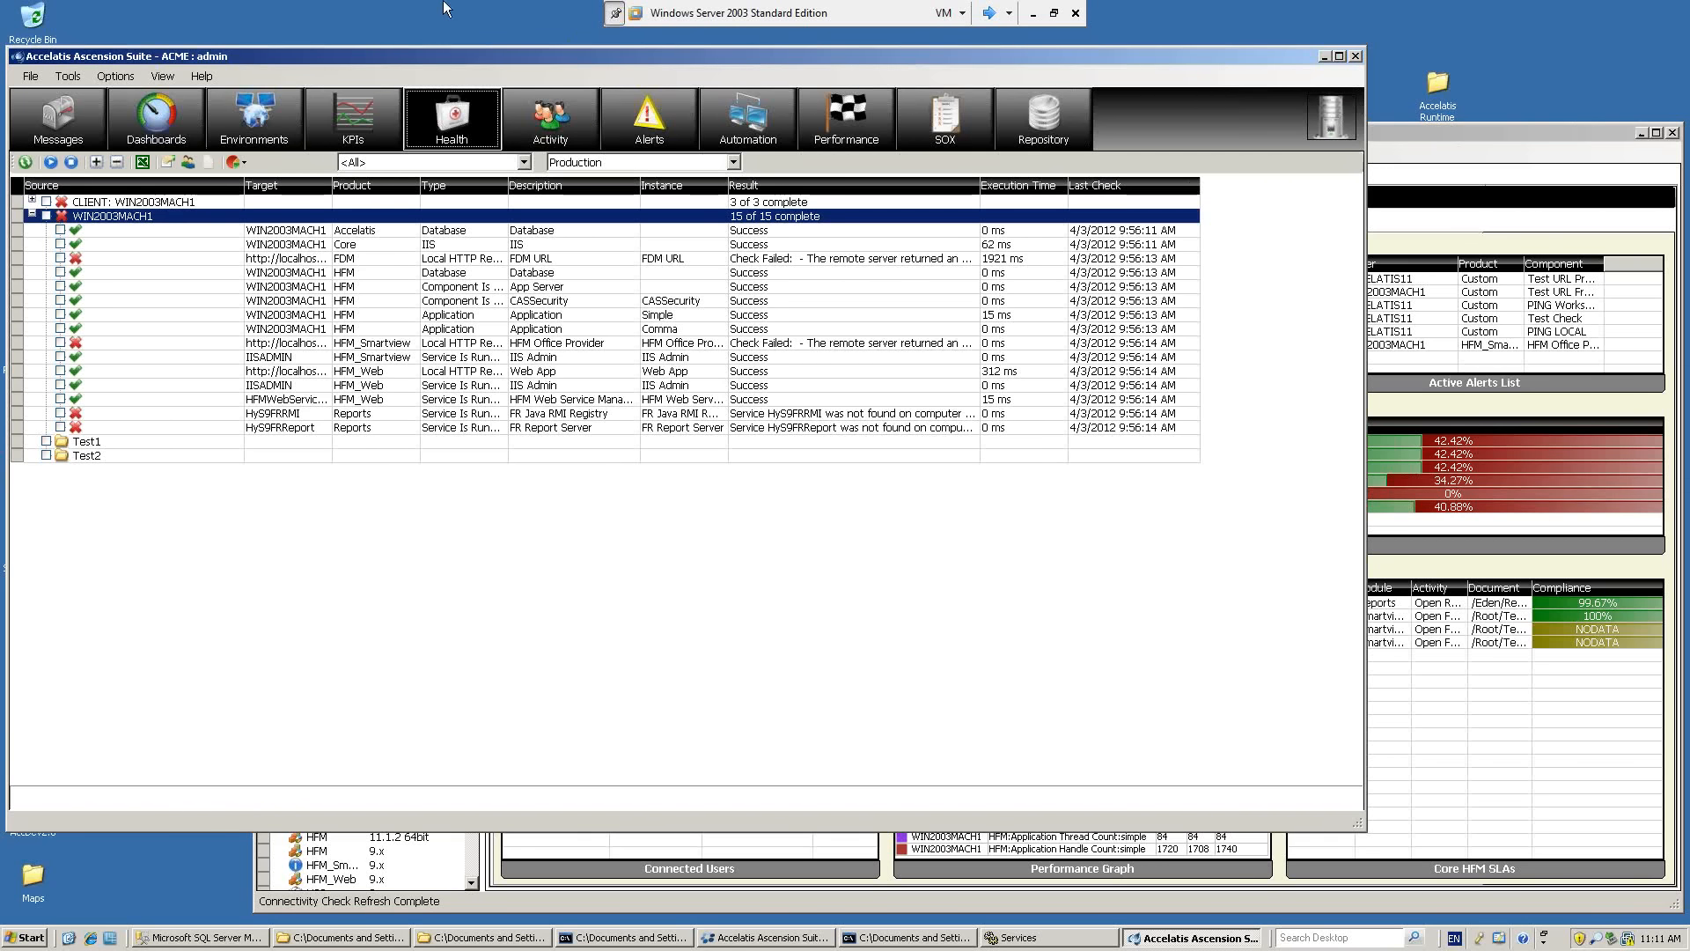
click(241, 120)
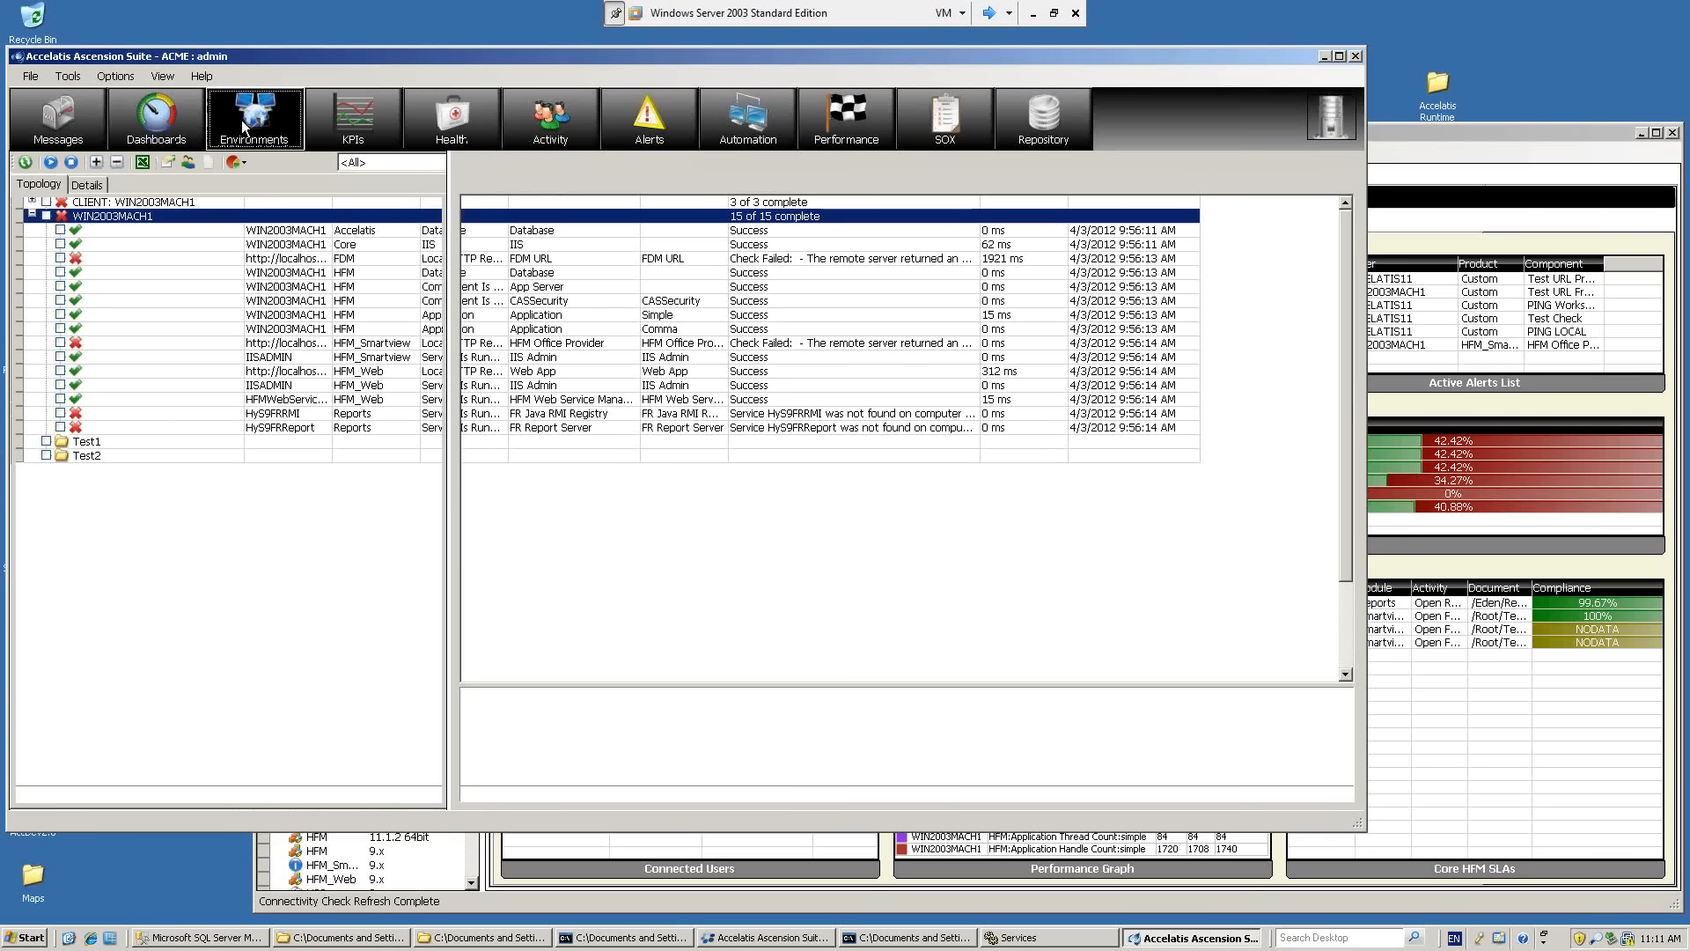
click(1553, 135)
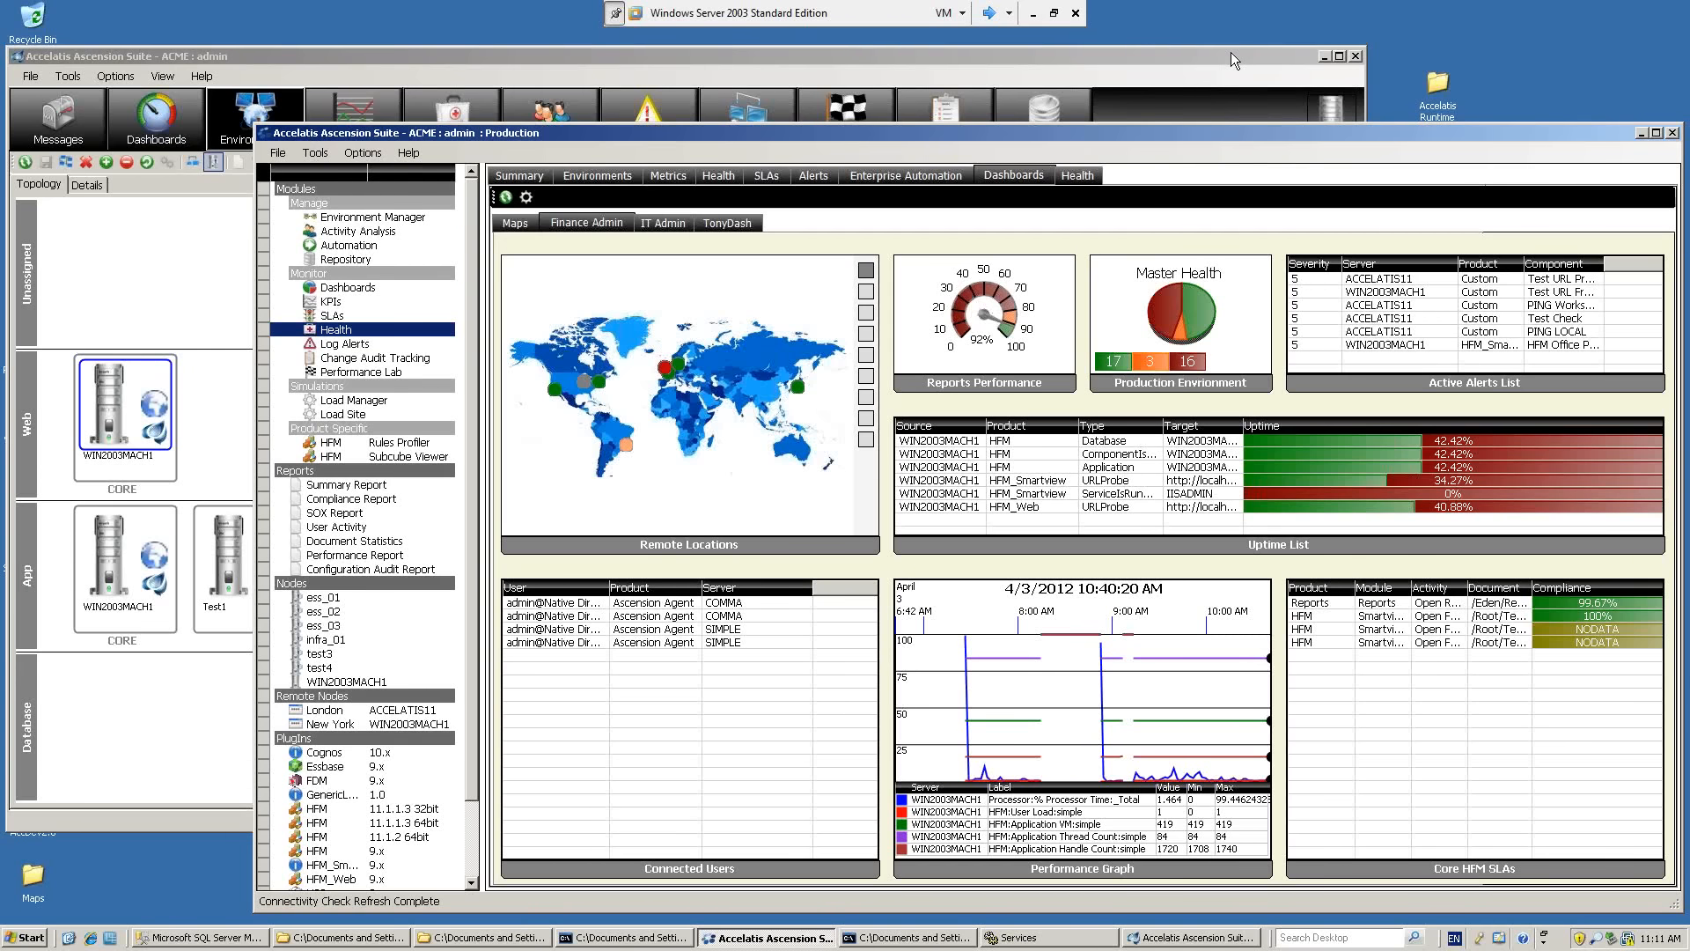
click(1021, 60)
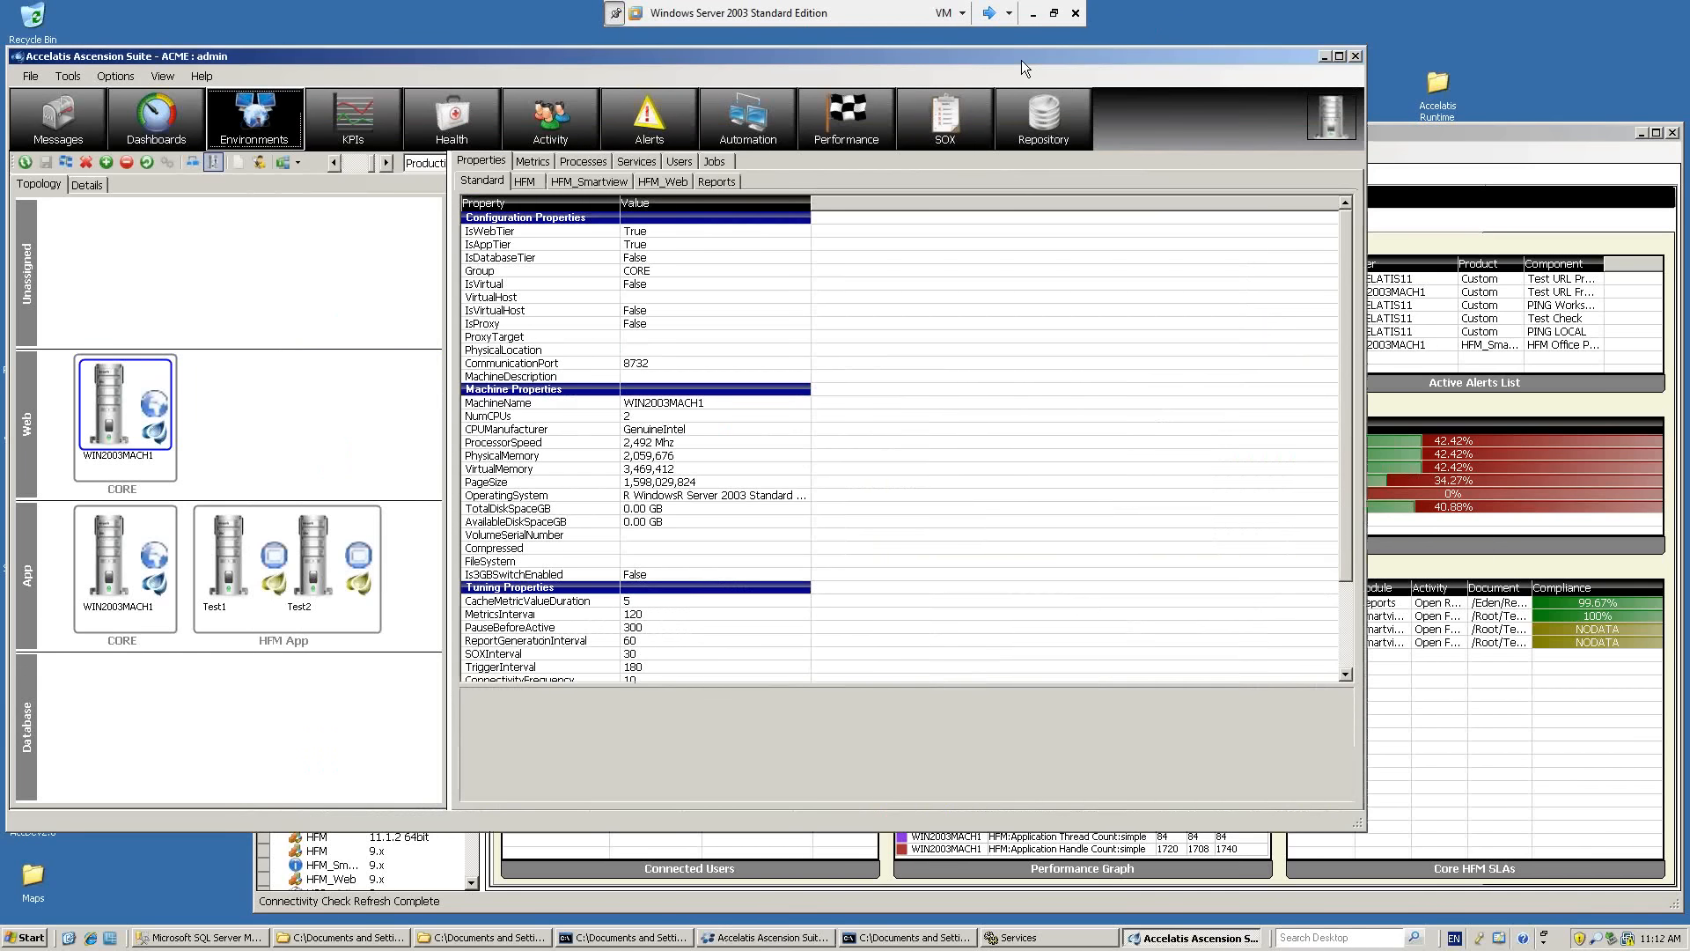
Open the Severity Alert Rules and place the dialog over the middle of the suite window.
click(165, 77)
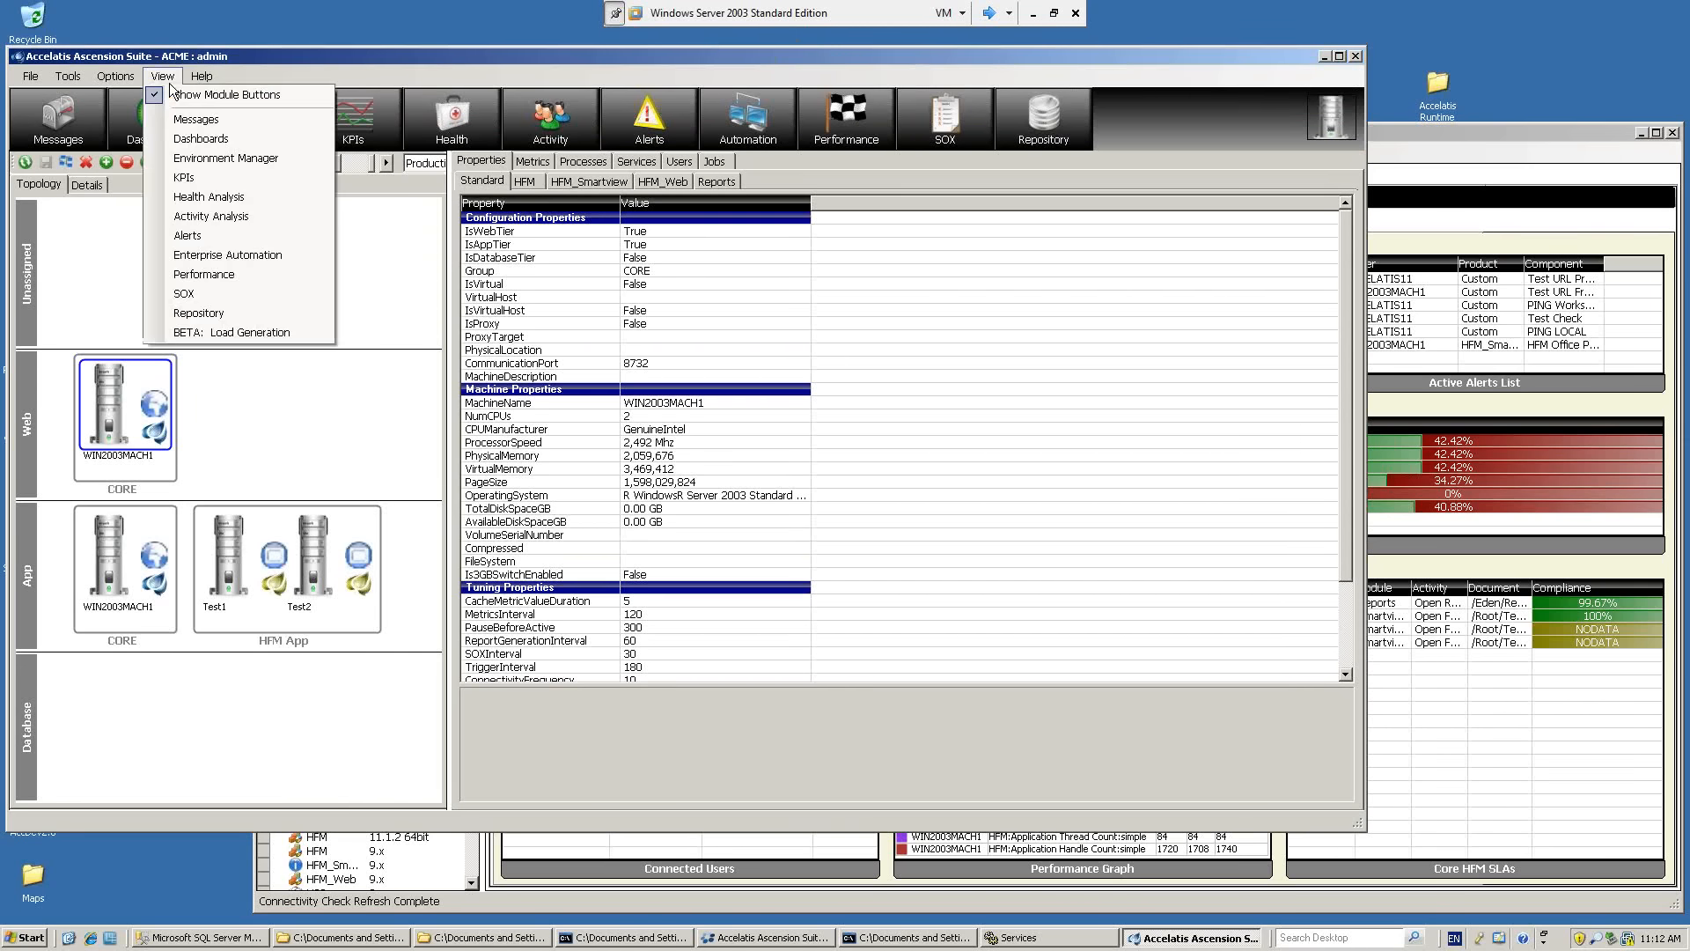
mouse_move(139, 81)
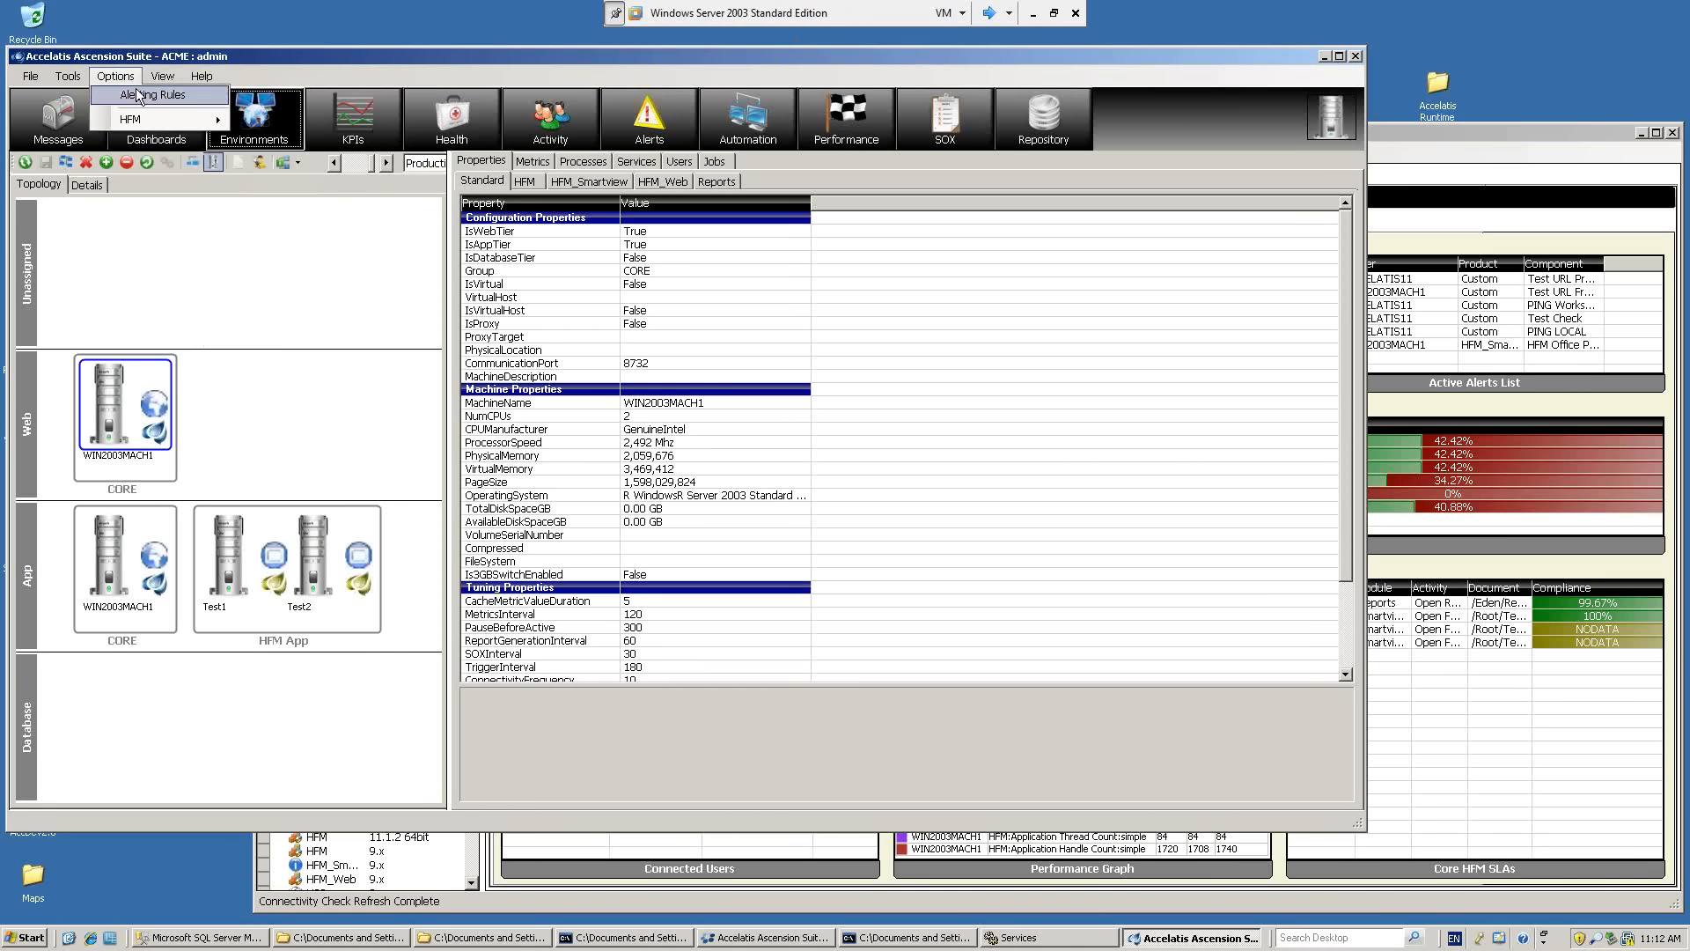
click(138, 95)
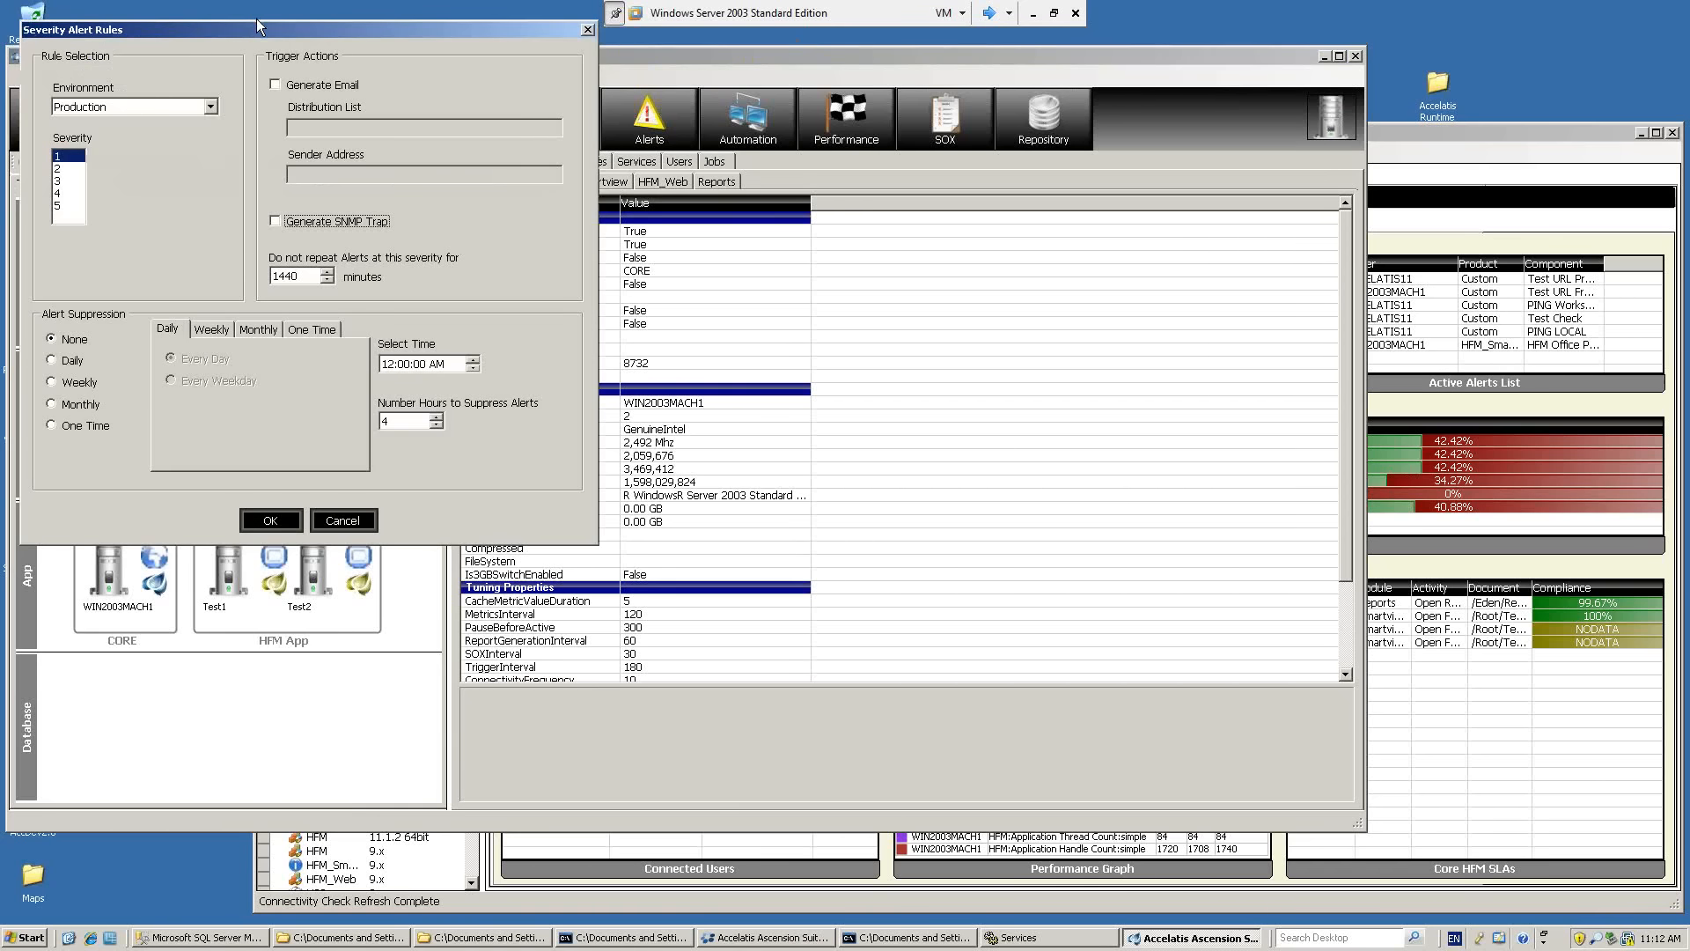
drag(394, 24, 845, 141)
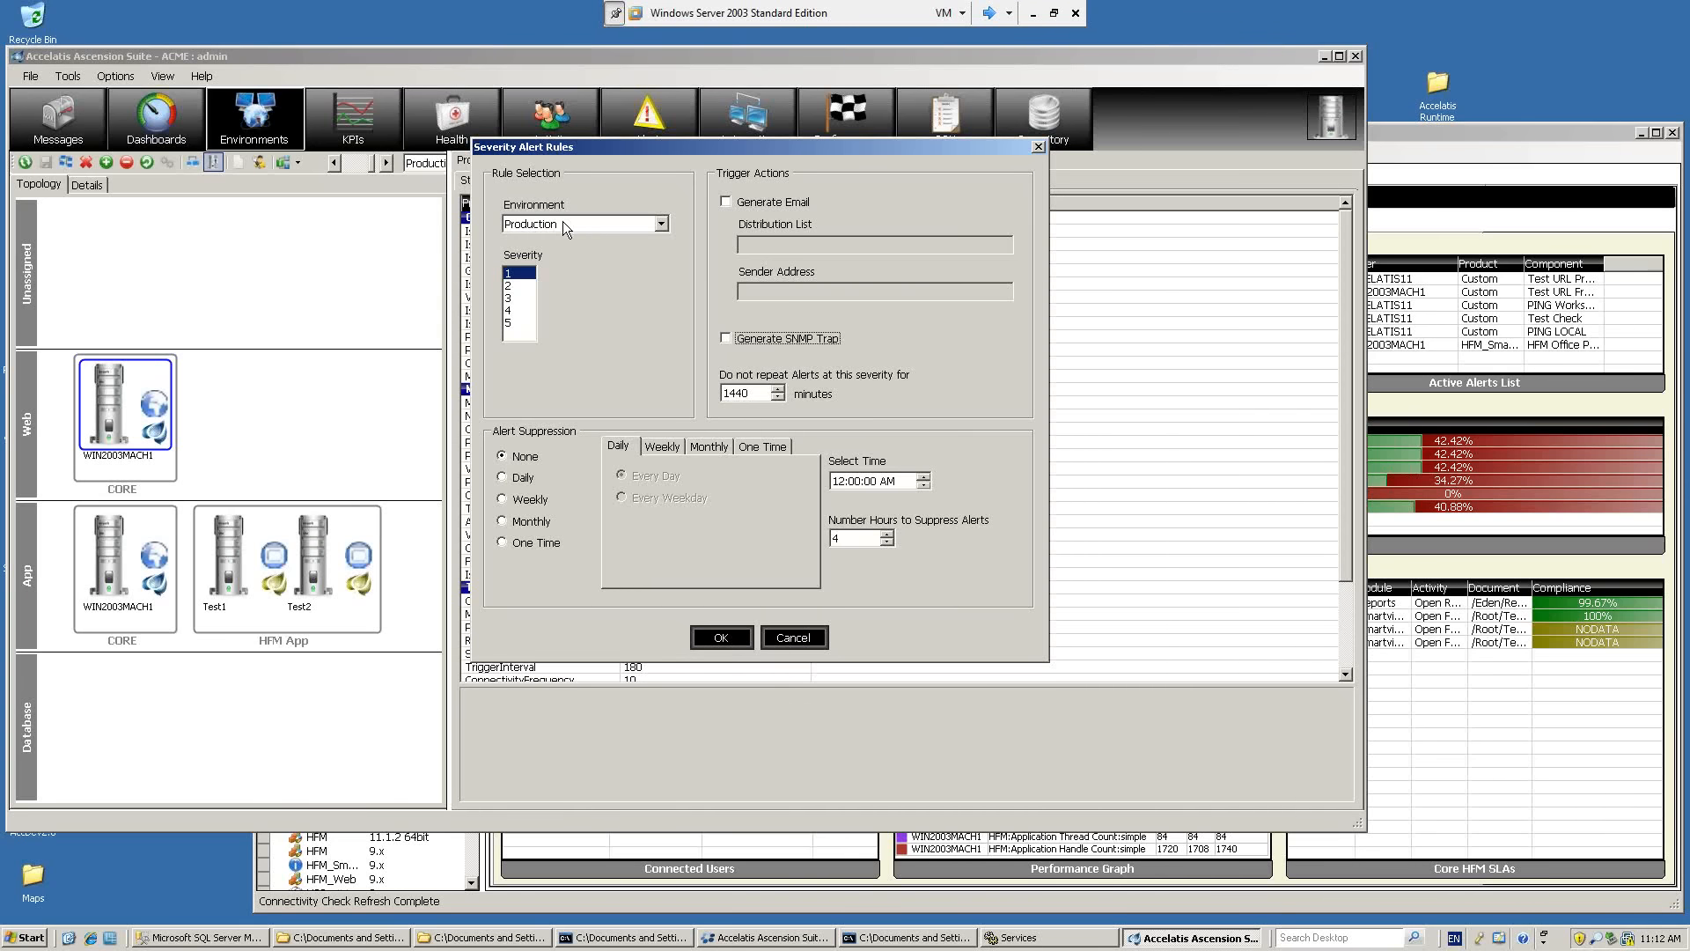
Examine the Production alert rules for severities 1 to 5, then close the dialog, saving the rules.
click(517, 284)
key(Down)
key(Down)
key(Down)
key(Up)
key(Up)
key(Up)
key(Up)
click(518, 285)
click(518, 297)
click(519, 310)
click(519, 323)
click(520, 275)
click(746, 637)
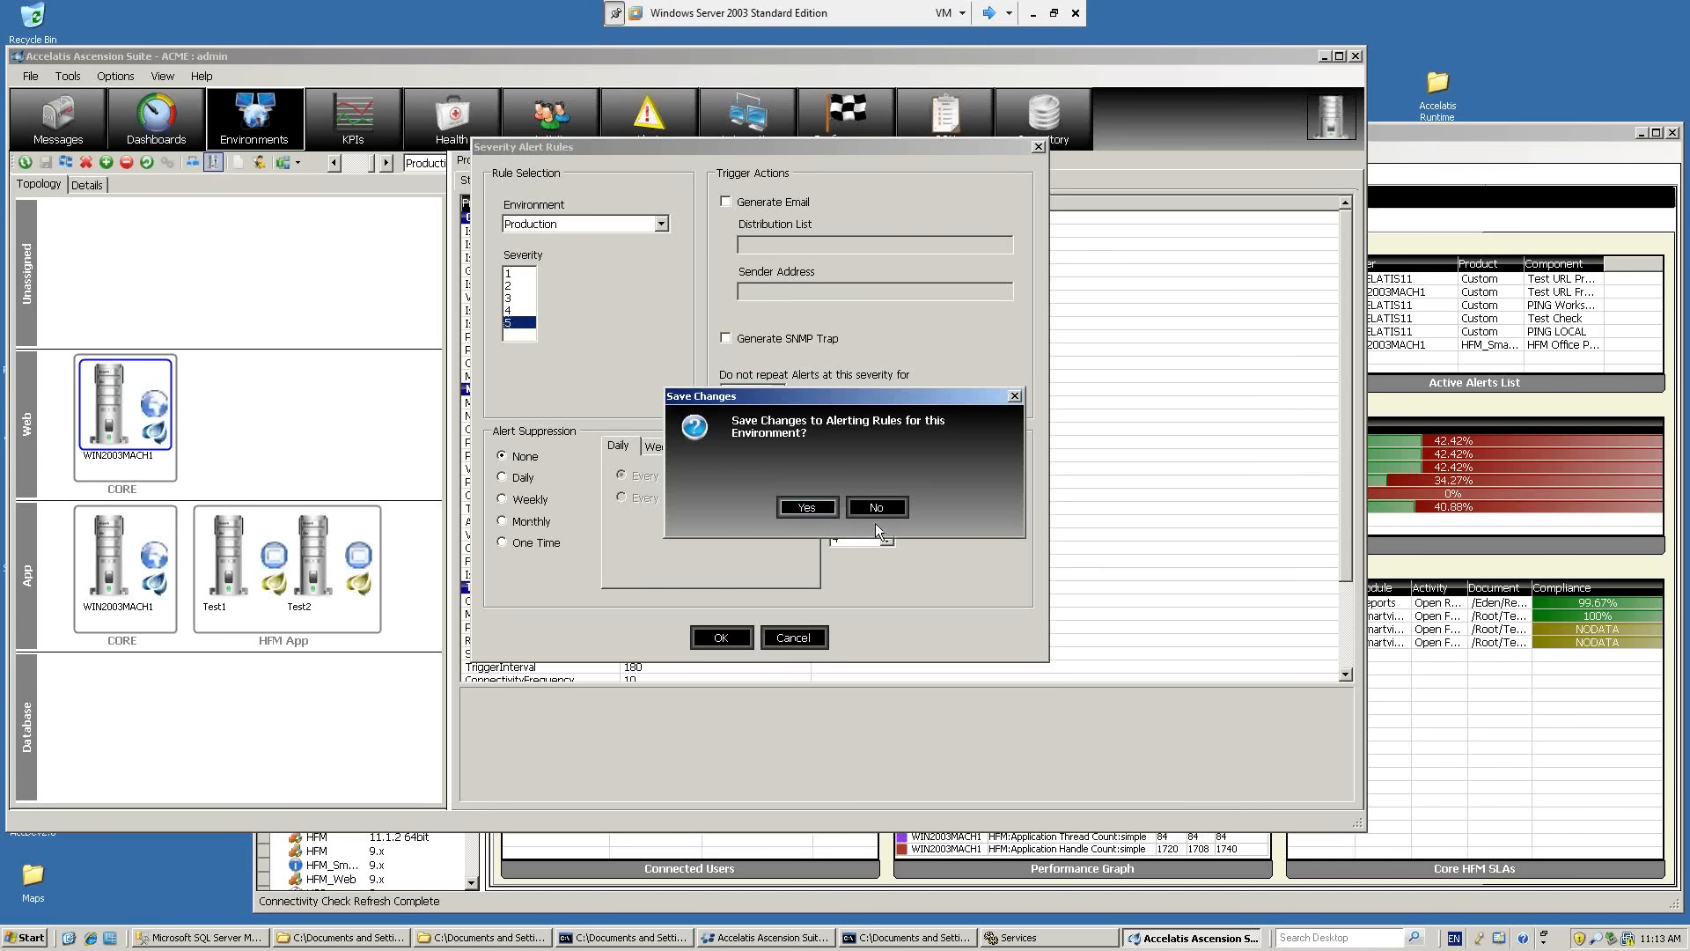
click(805, 507)
Show the Messages module and reopen the Severity Alert Rules, centred over the window.
click(99, 132)
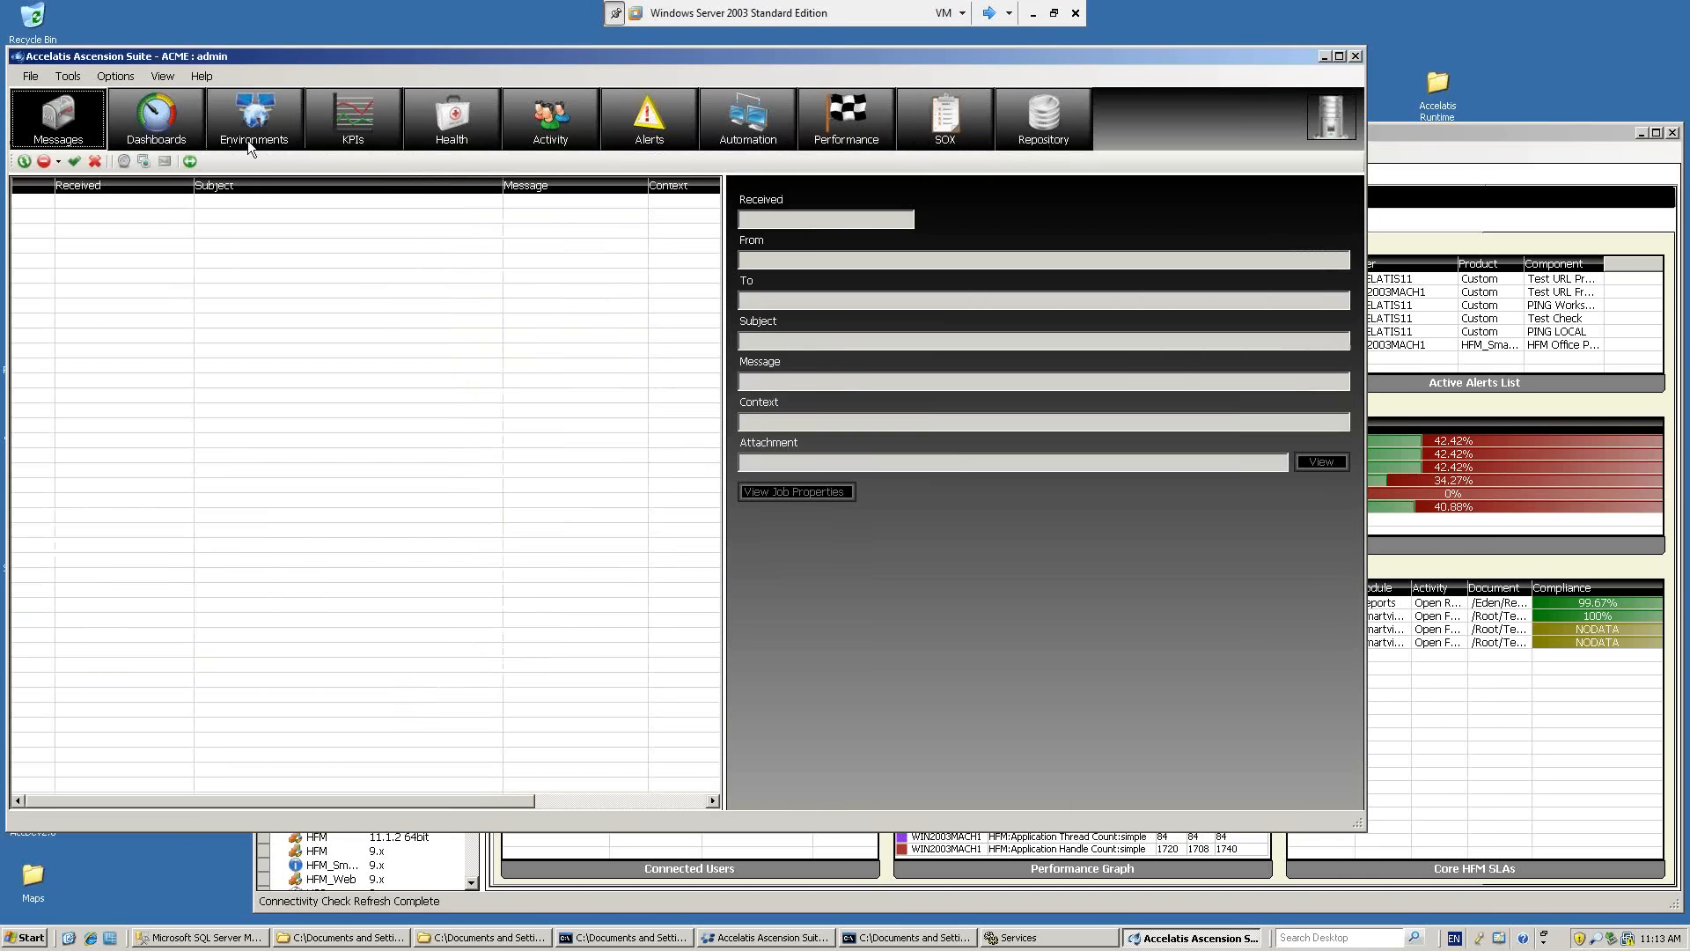
click(98, 77)
click(108, 93)
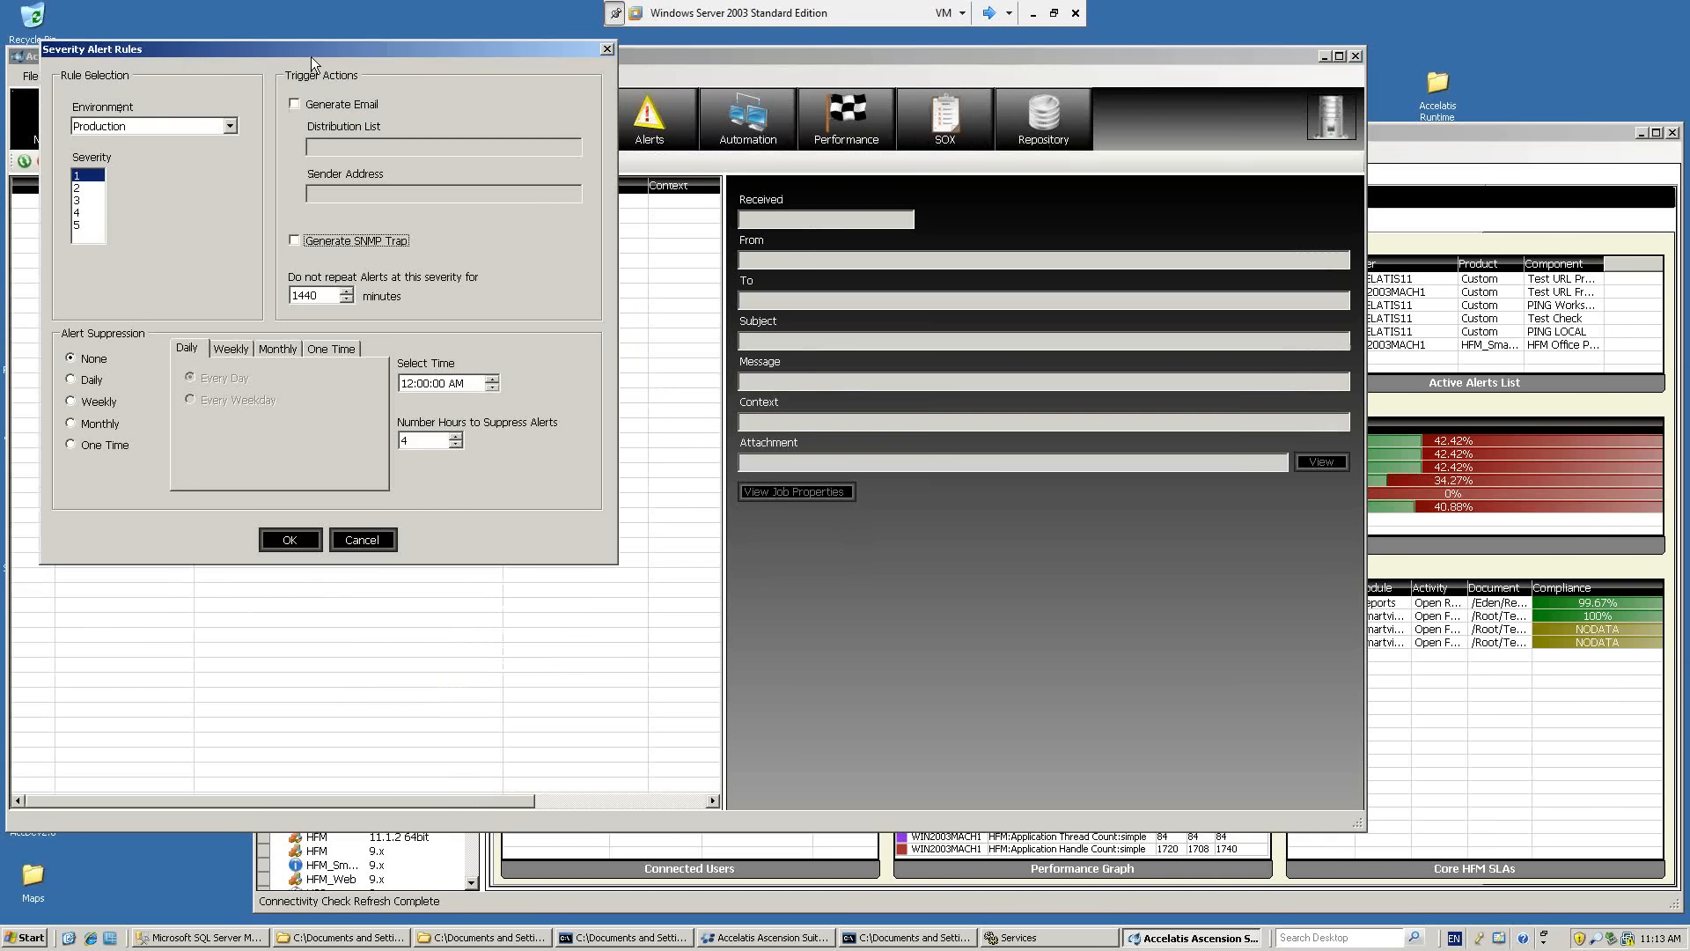
drag(310, 56, 695, 178)
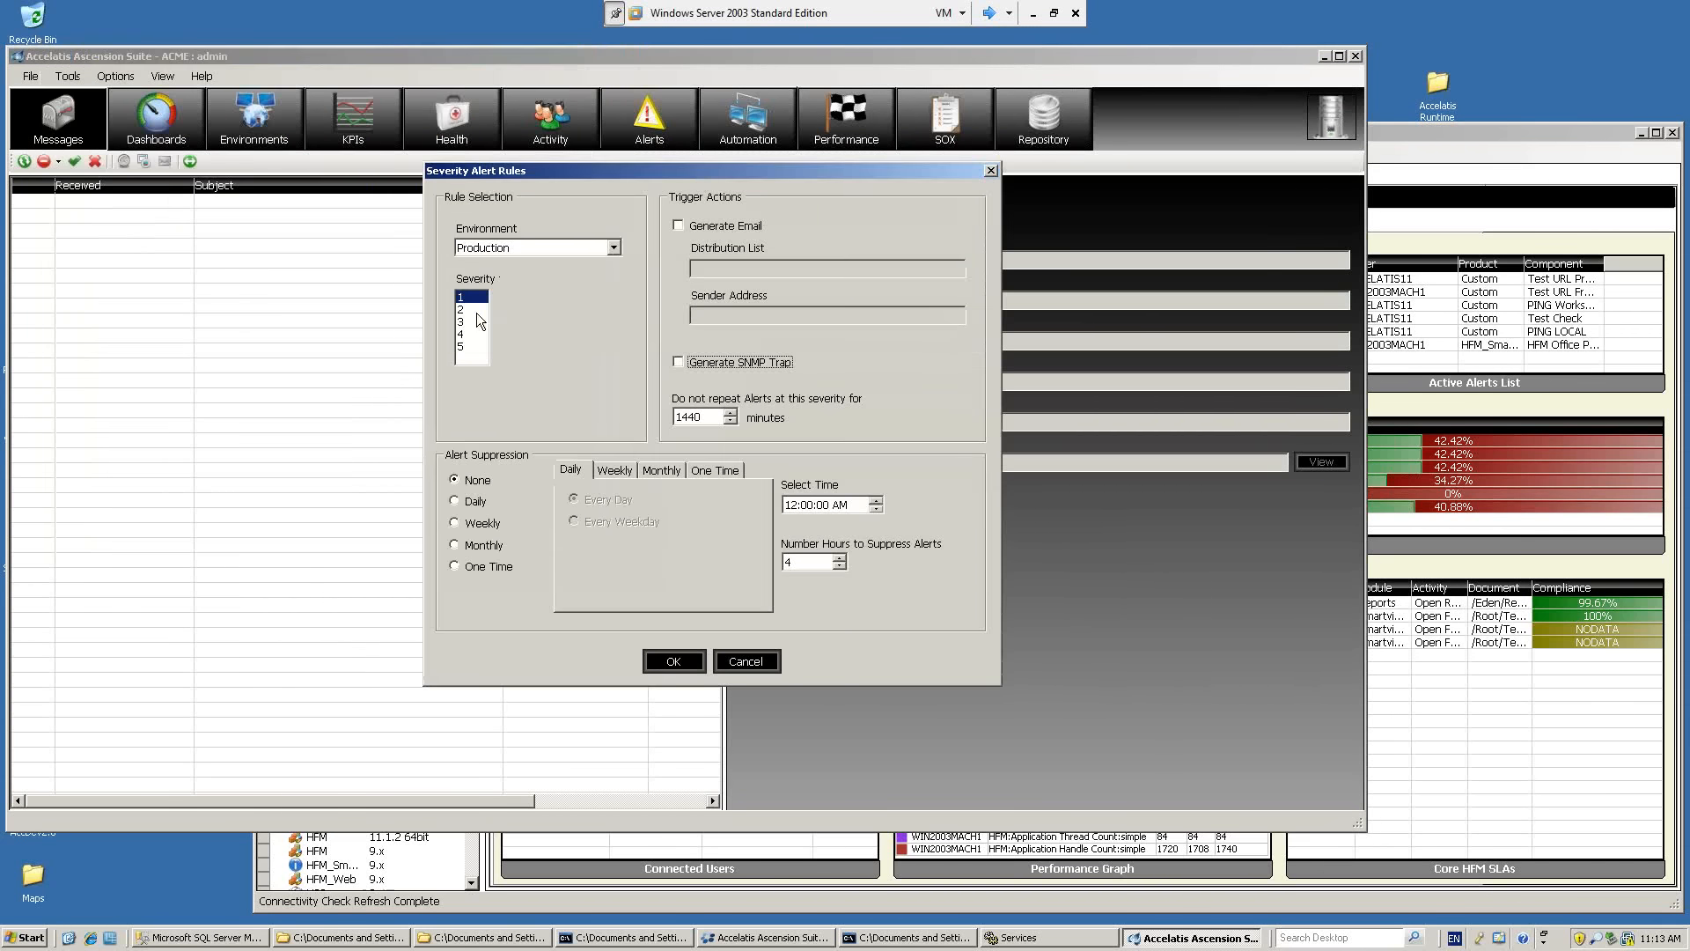
Enable email generation for severity 3 alerts and enter the IT support e-mail address as the distribution list.
click(469, 347)
click(469, 322)
click(723, 227)
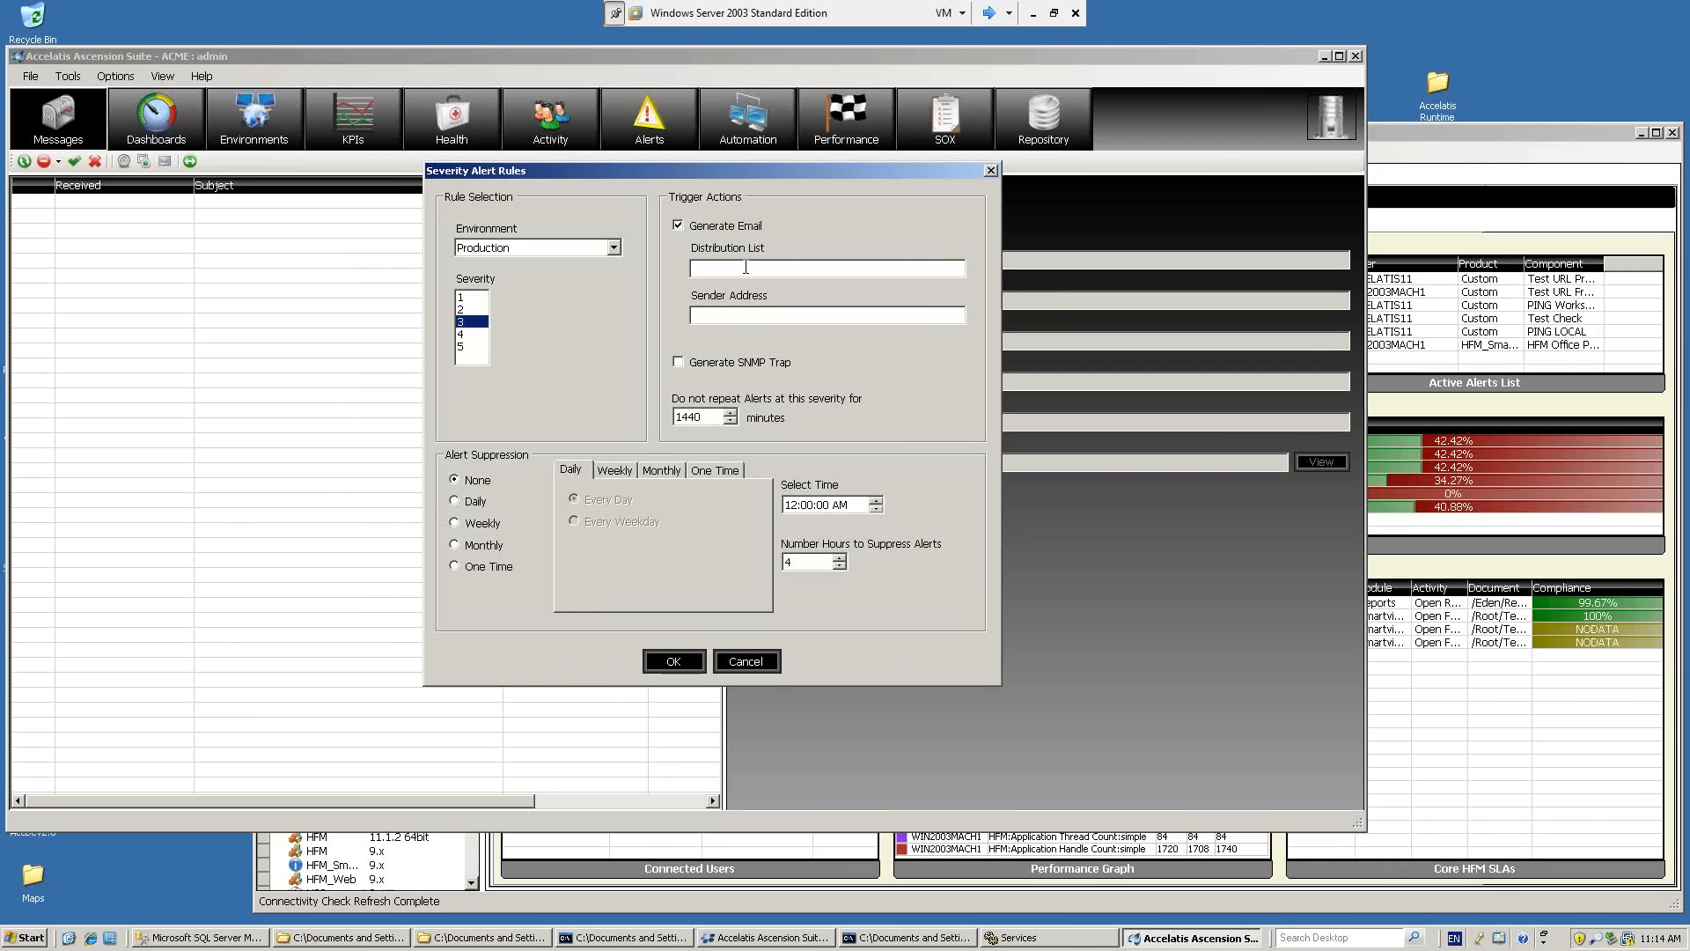
Enter the monitoring agent's e-mail address as the sender address for severity 3 alerts.
click(728, 312)
text(agent@)
key(BackSpace)
key(BackSpace)
key(BackSpace)
key(BackSpace)
key(BackSpace)
key(BackSpace)
key(BackSpace)
key(BackSpace)
key(BackSpace)
text(ccelatis_A)
key(BackSpace)
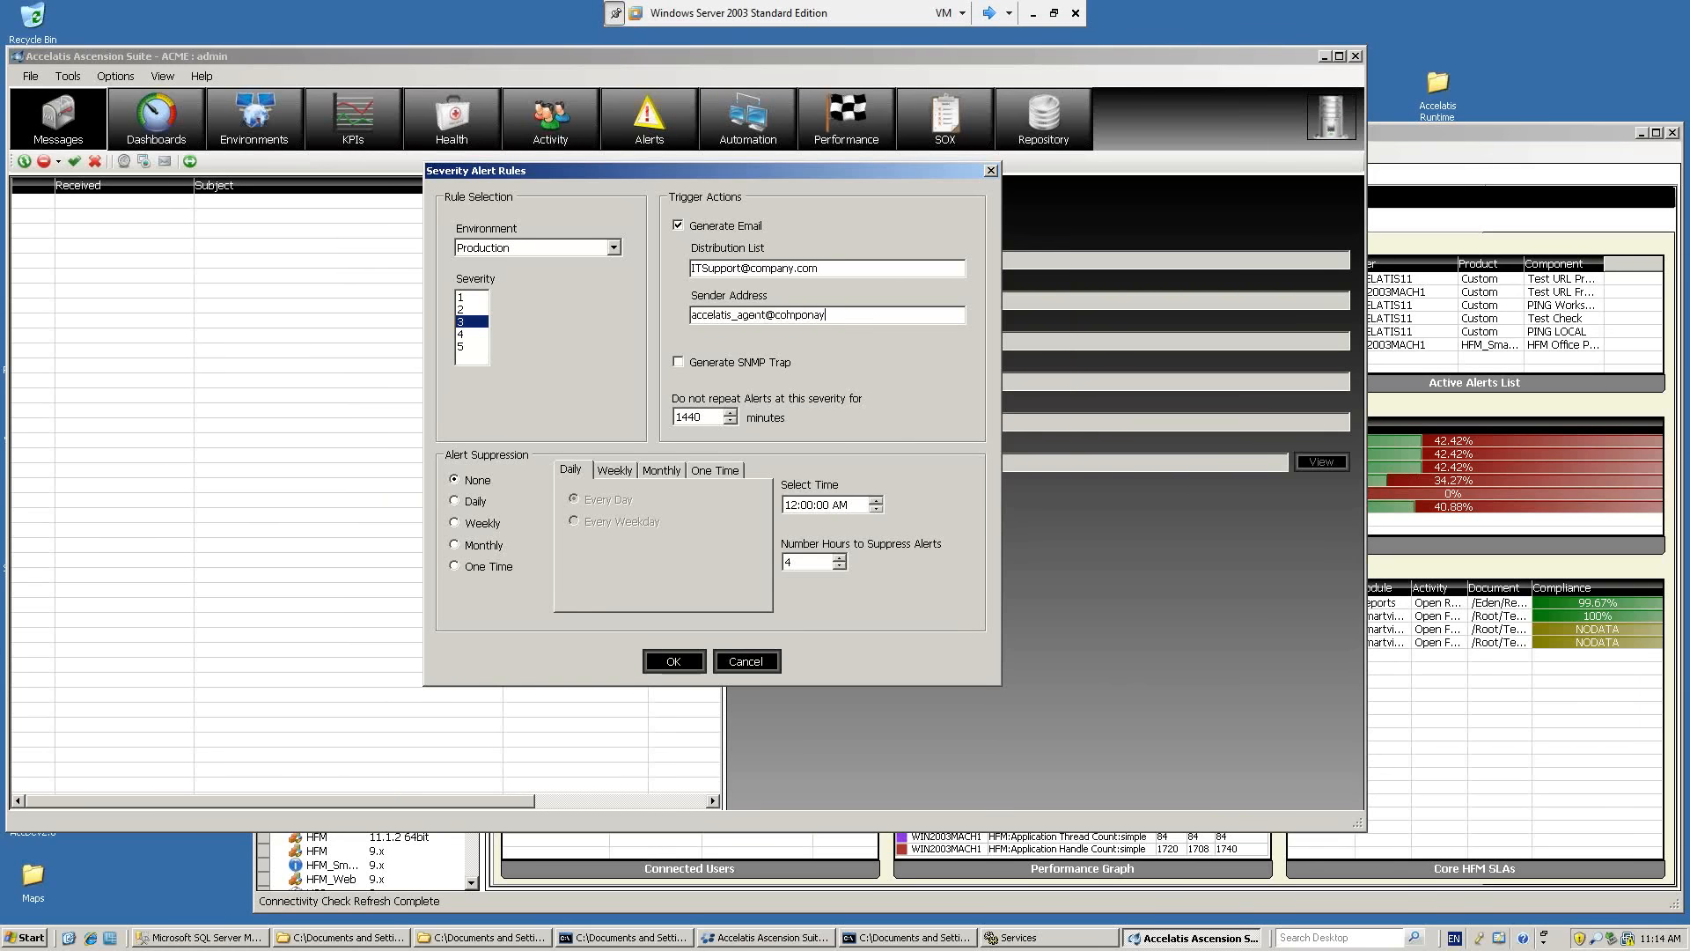
drag(891, 319, 685, 341)
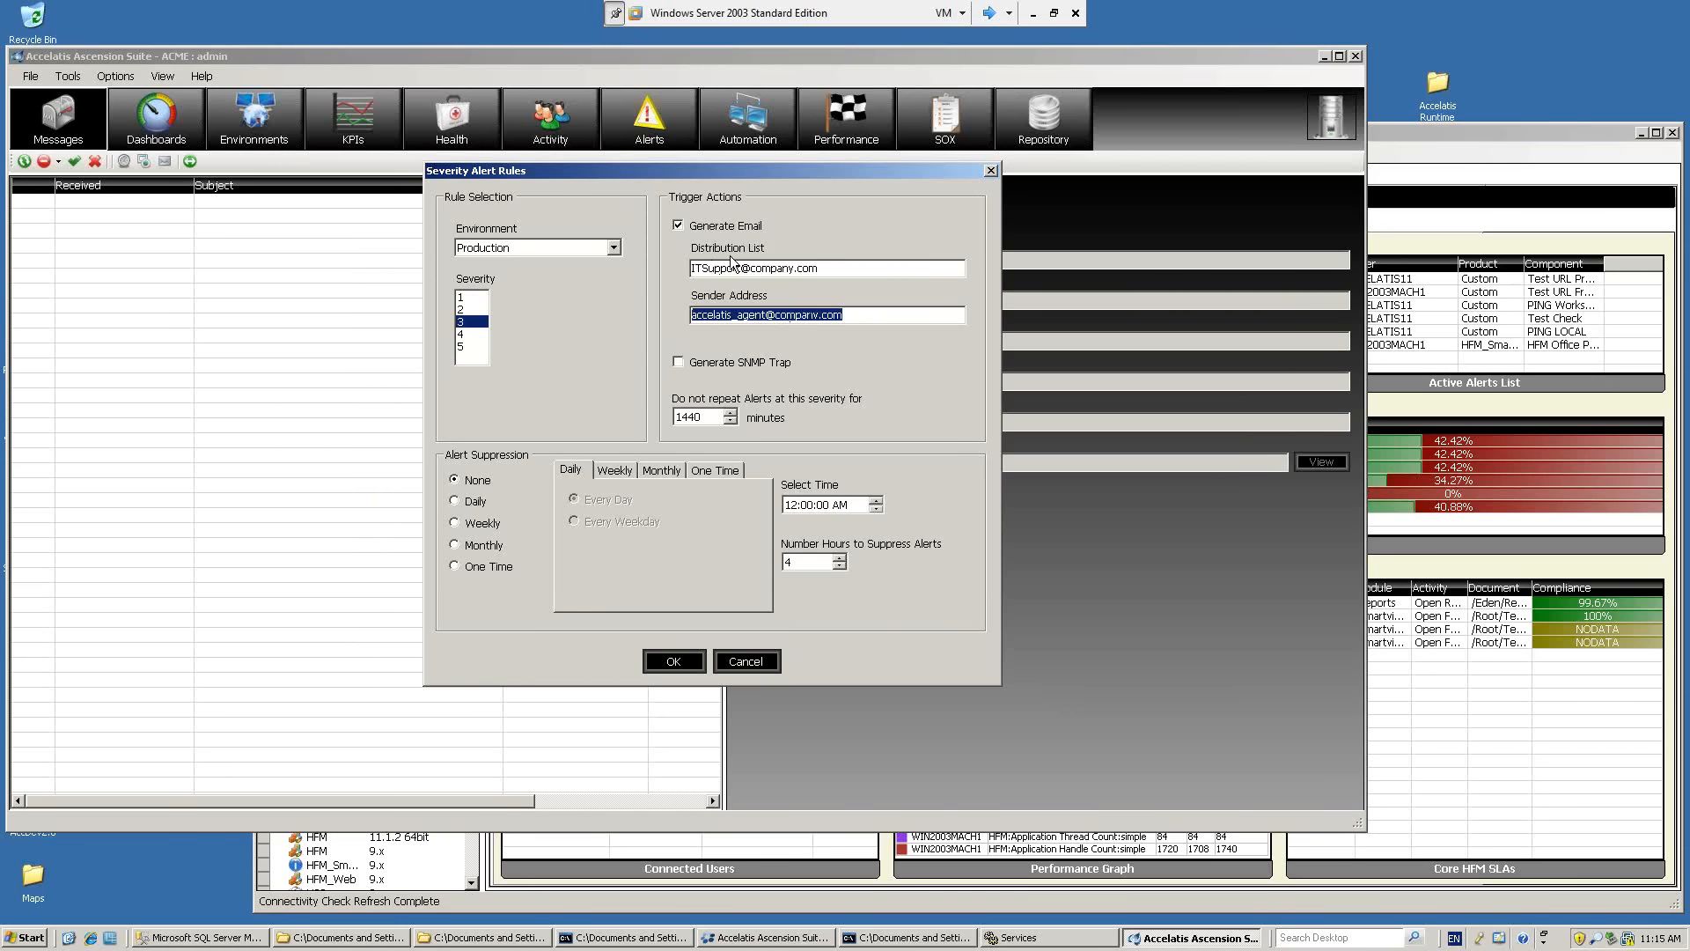
drag(842, 268, 687, 280)
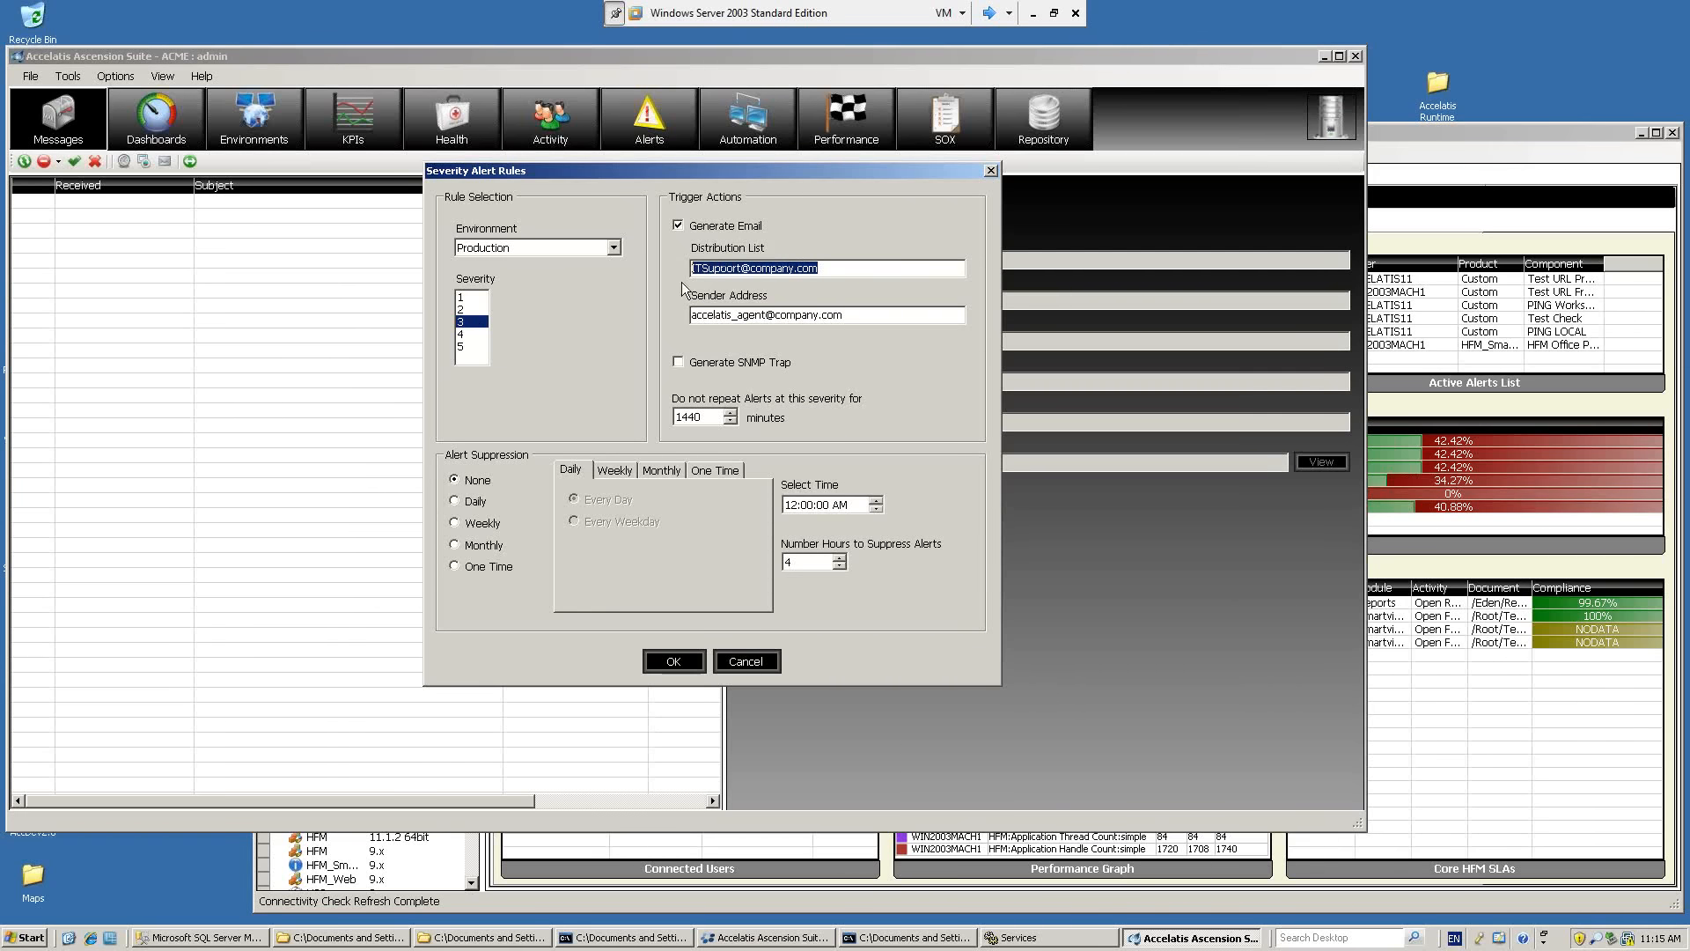
Enable email generation for severity 1 alerts with the IT support and administrators' e-mail addresses as the distribution list.
click(474, 297)
click(677, 226)
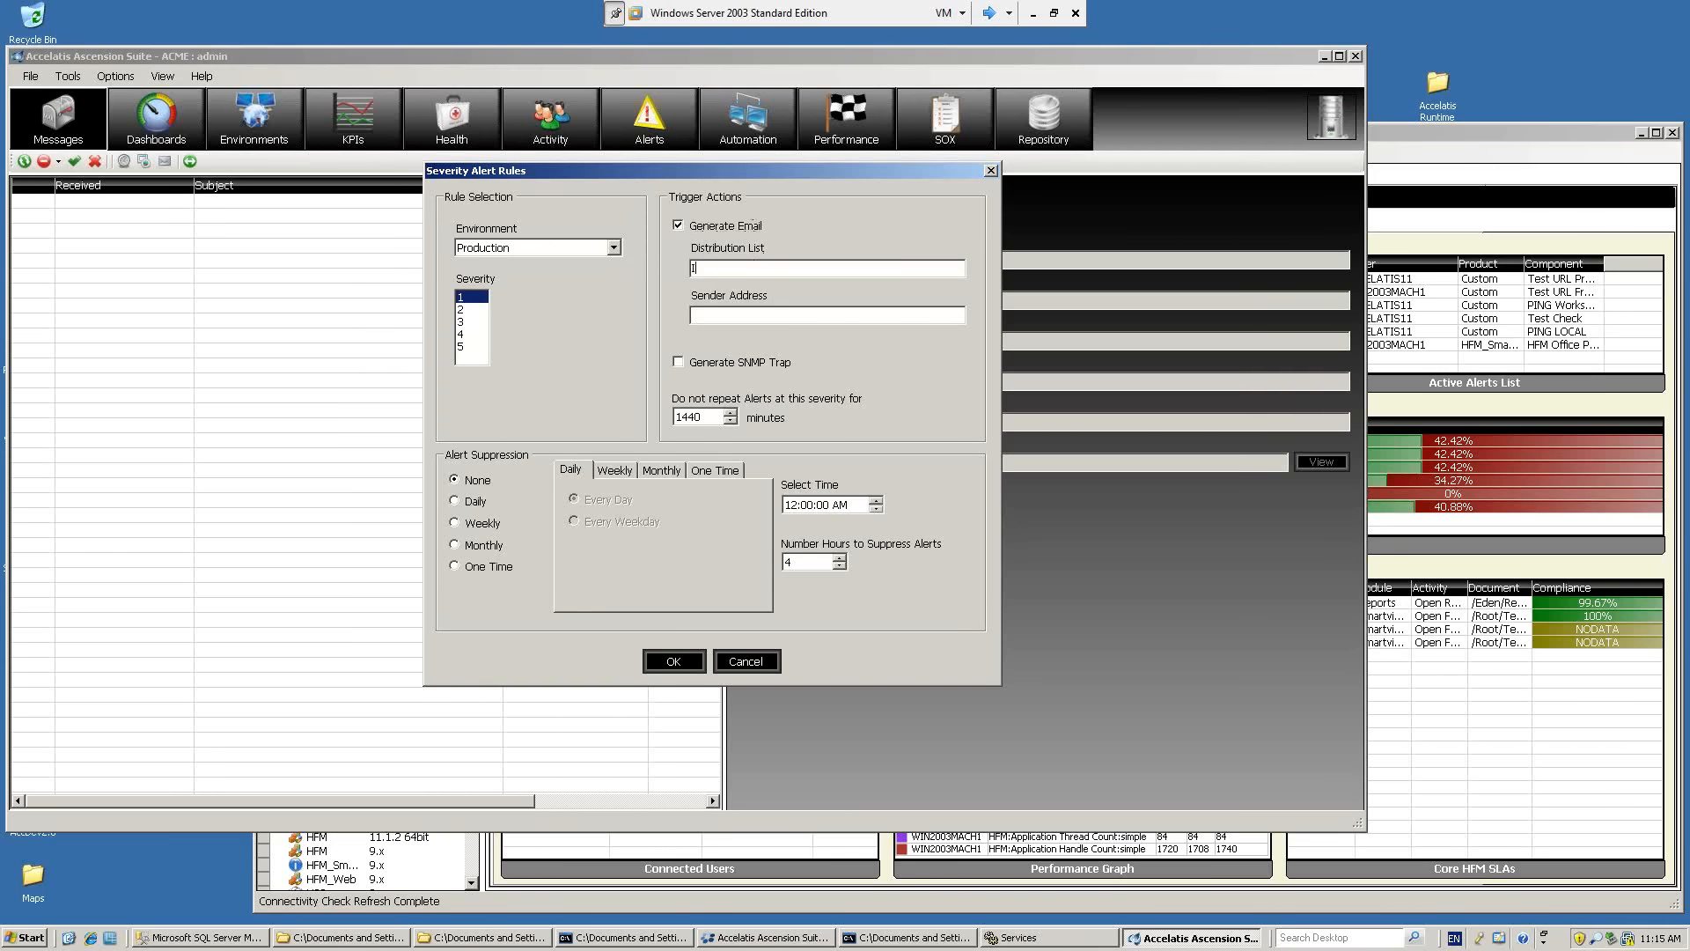
click(693, 267)
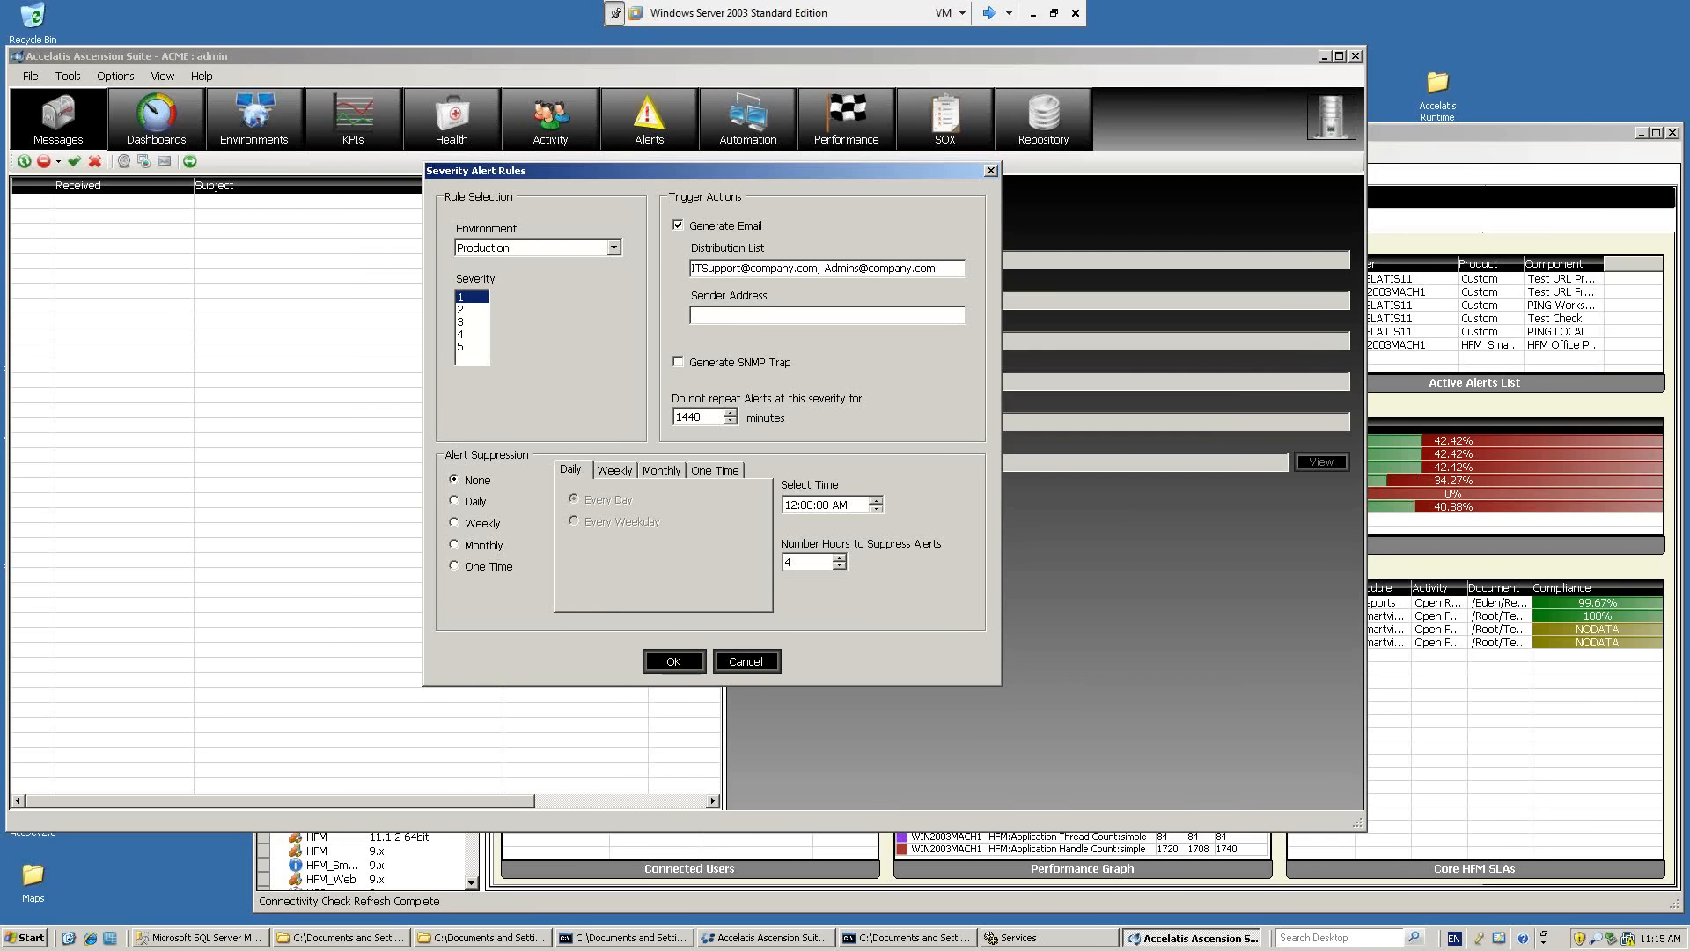
Switch severity 1 alerts from email generation to SNMP trap generation.
click(478, 309)
click(469, 335)
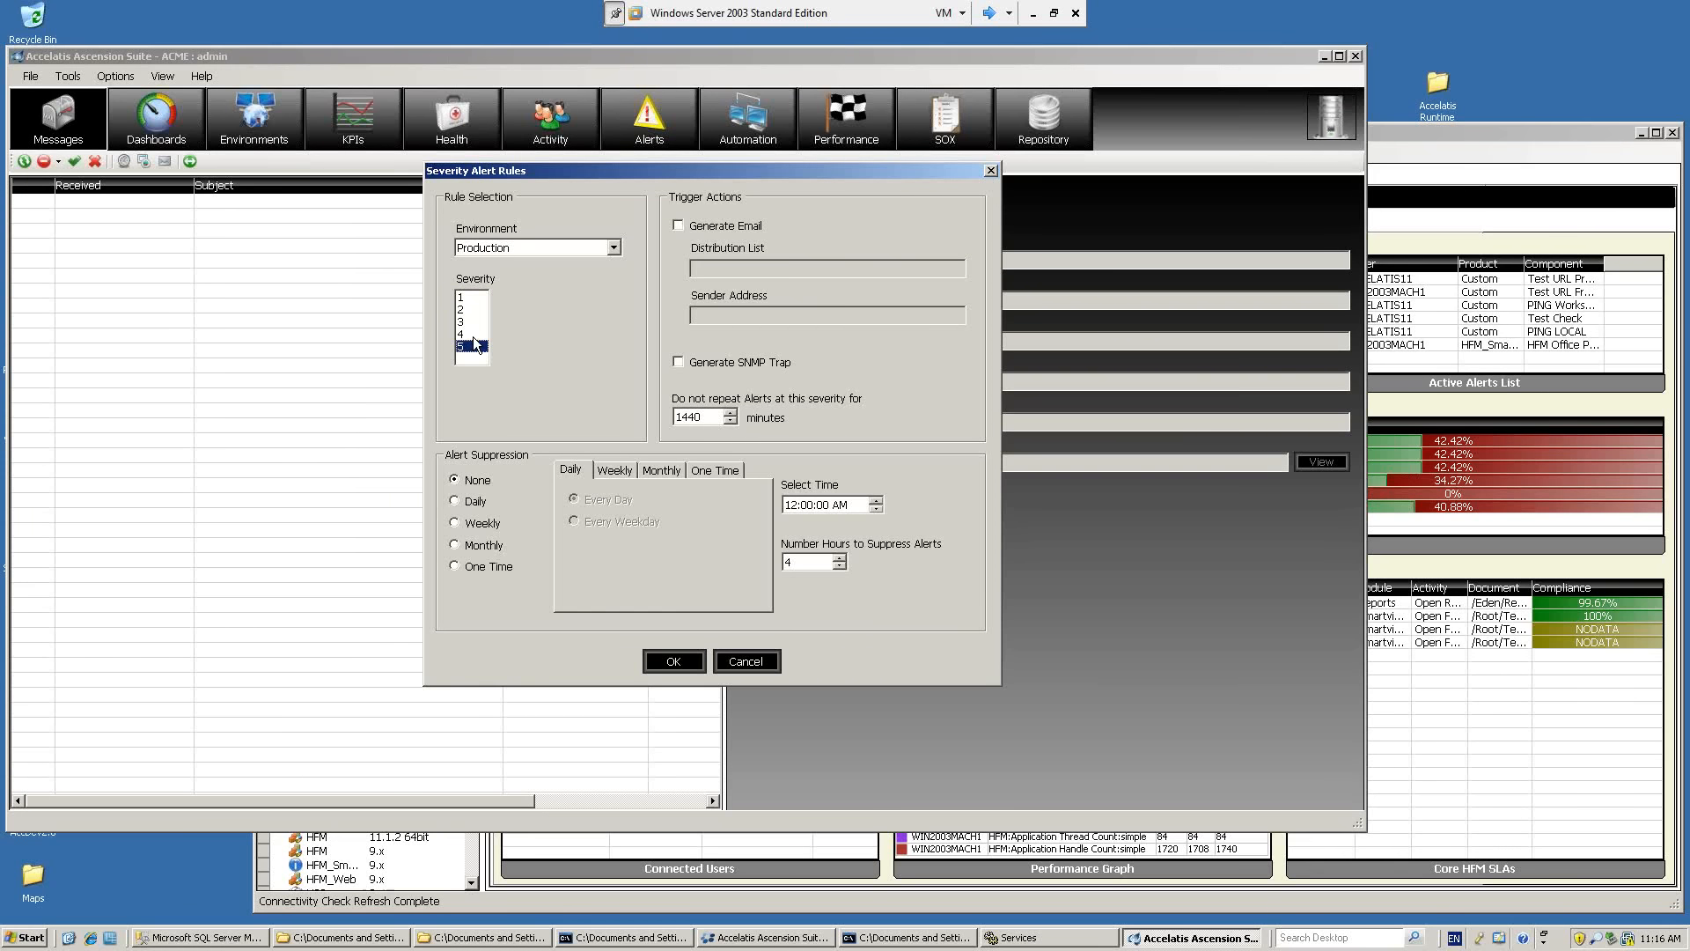
click(477, 297)
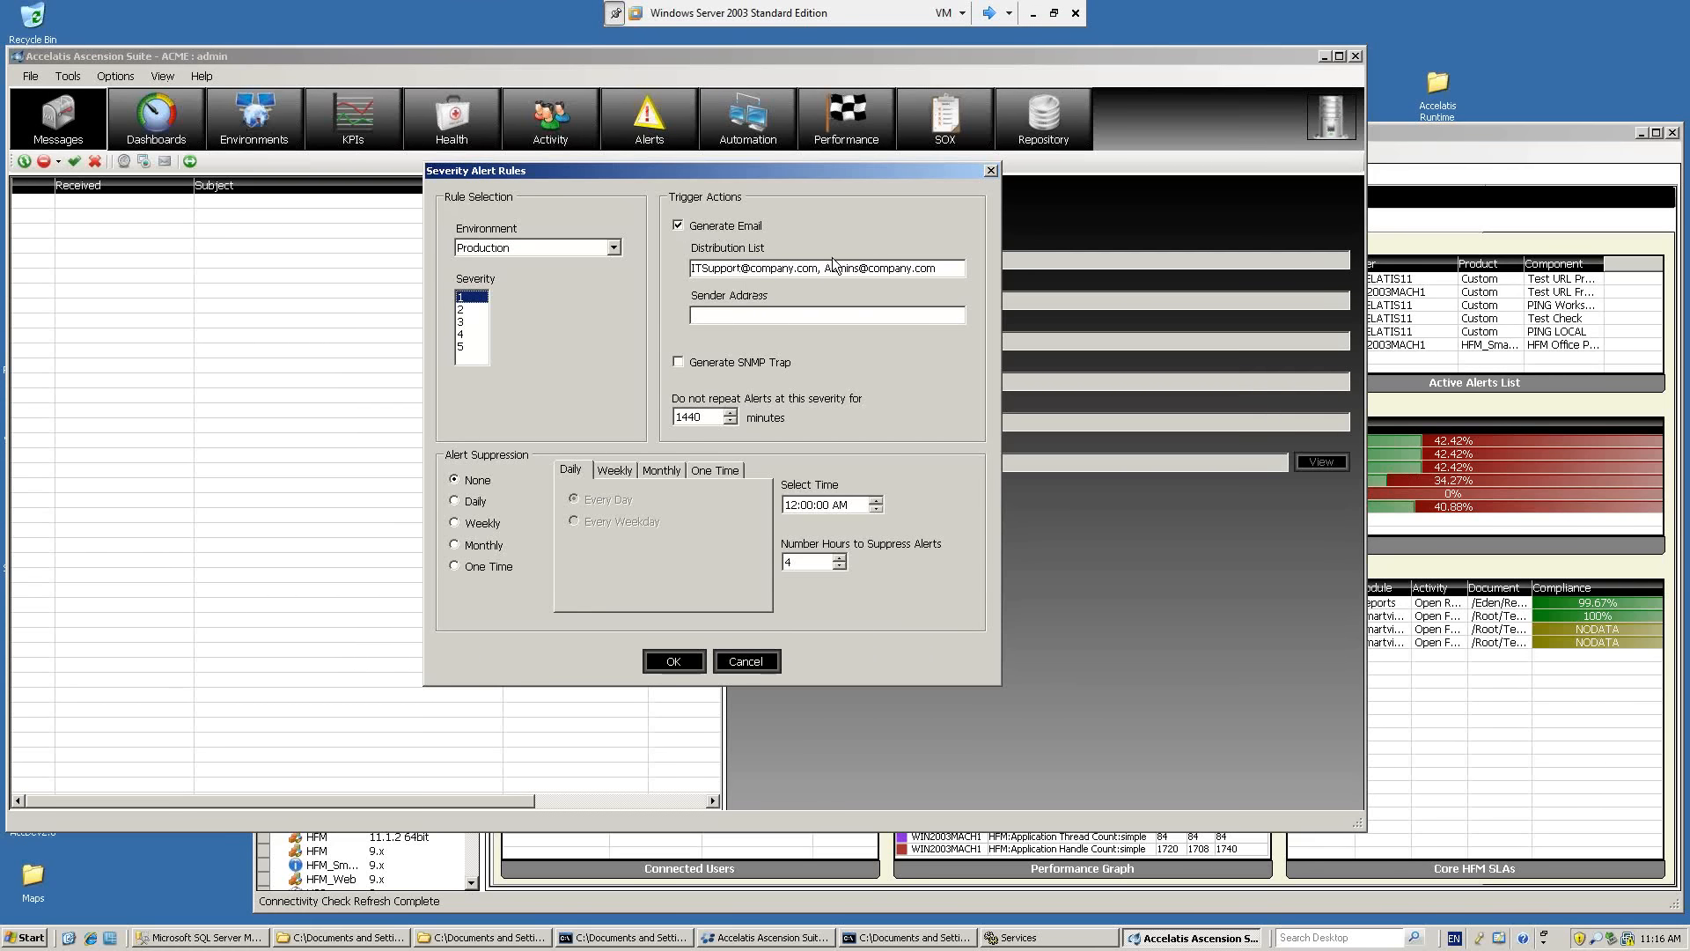
click(717, 364)
click(678, 225)
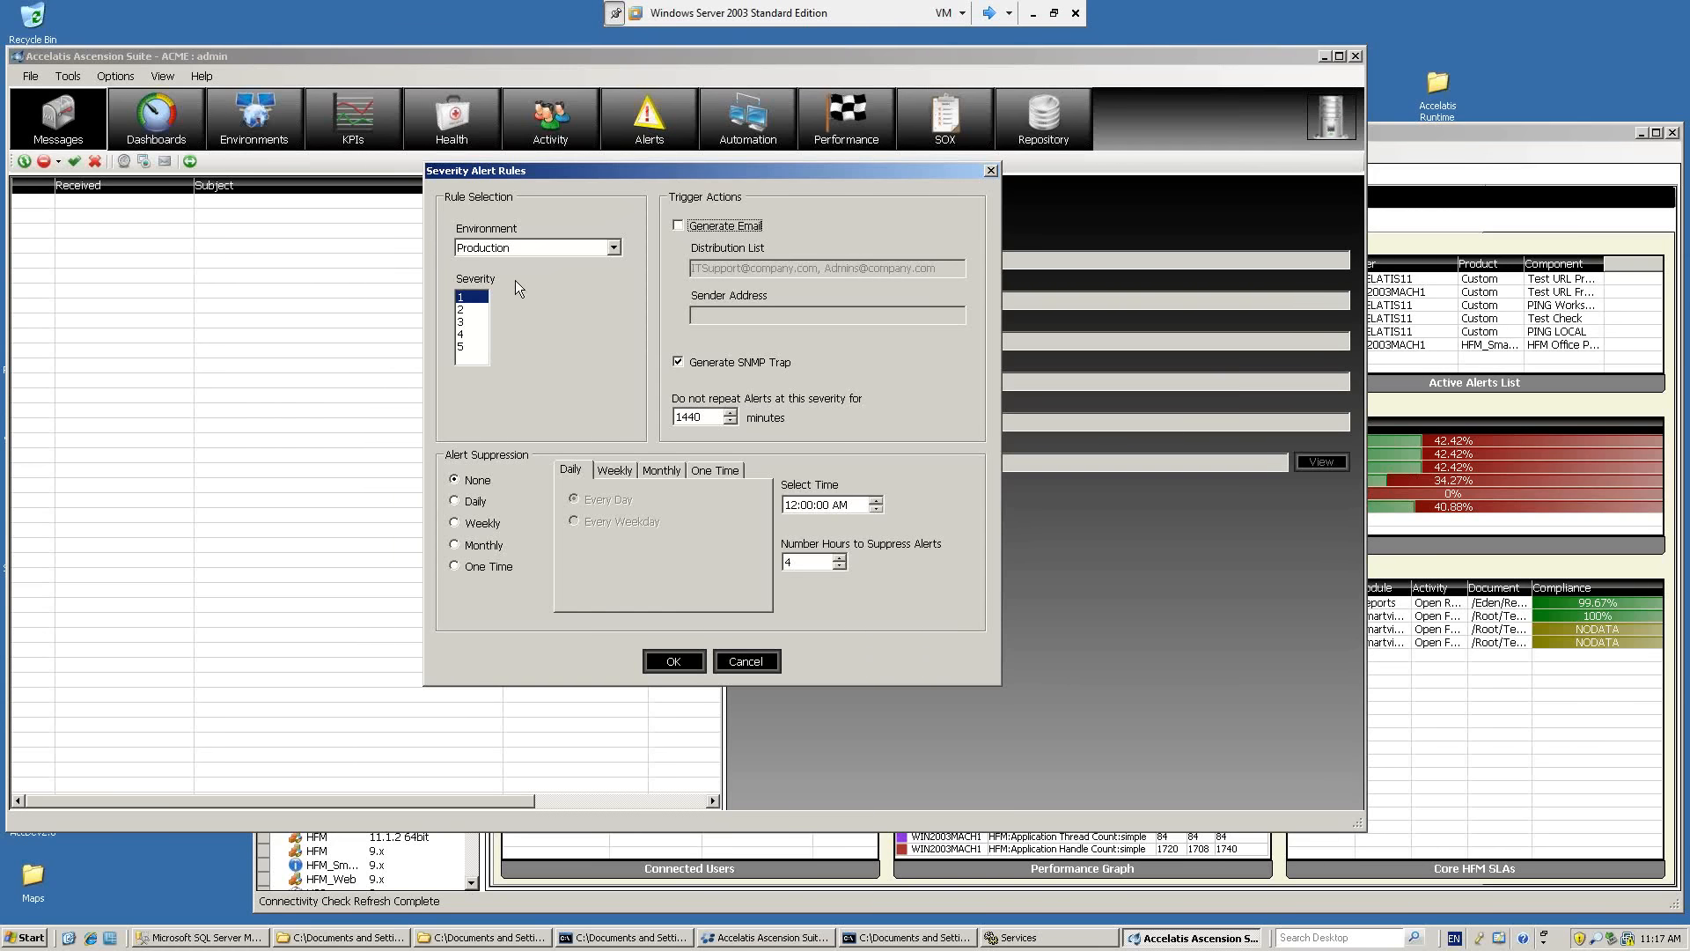
Compare the trigger actions configured for severities 2, 3, 4 and 5.
click(471, 309)
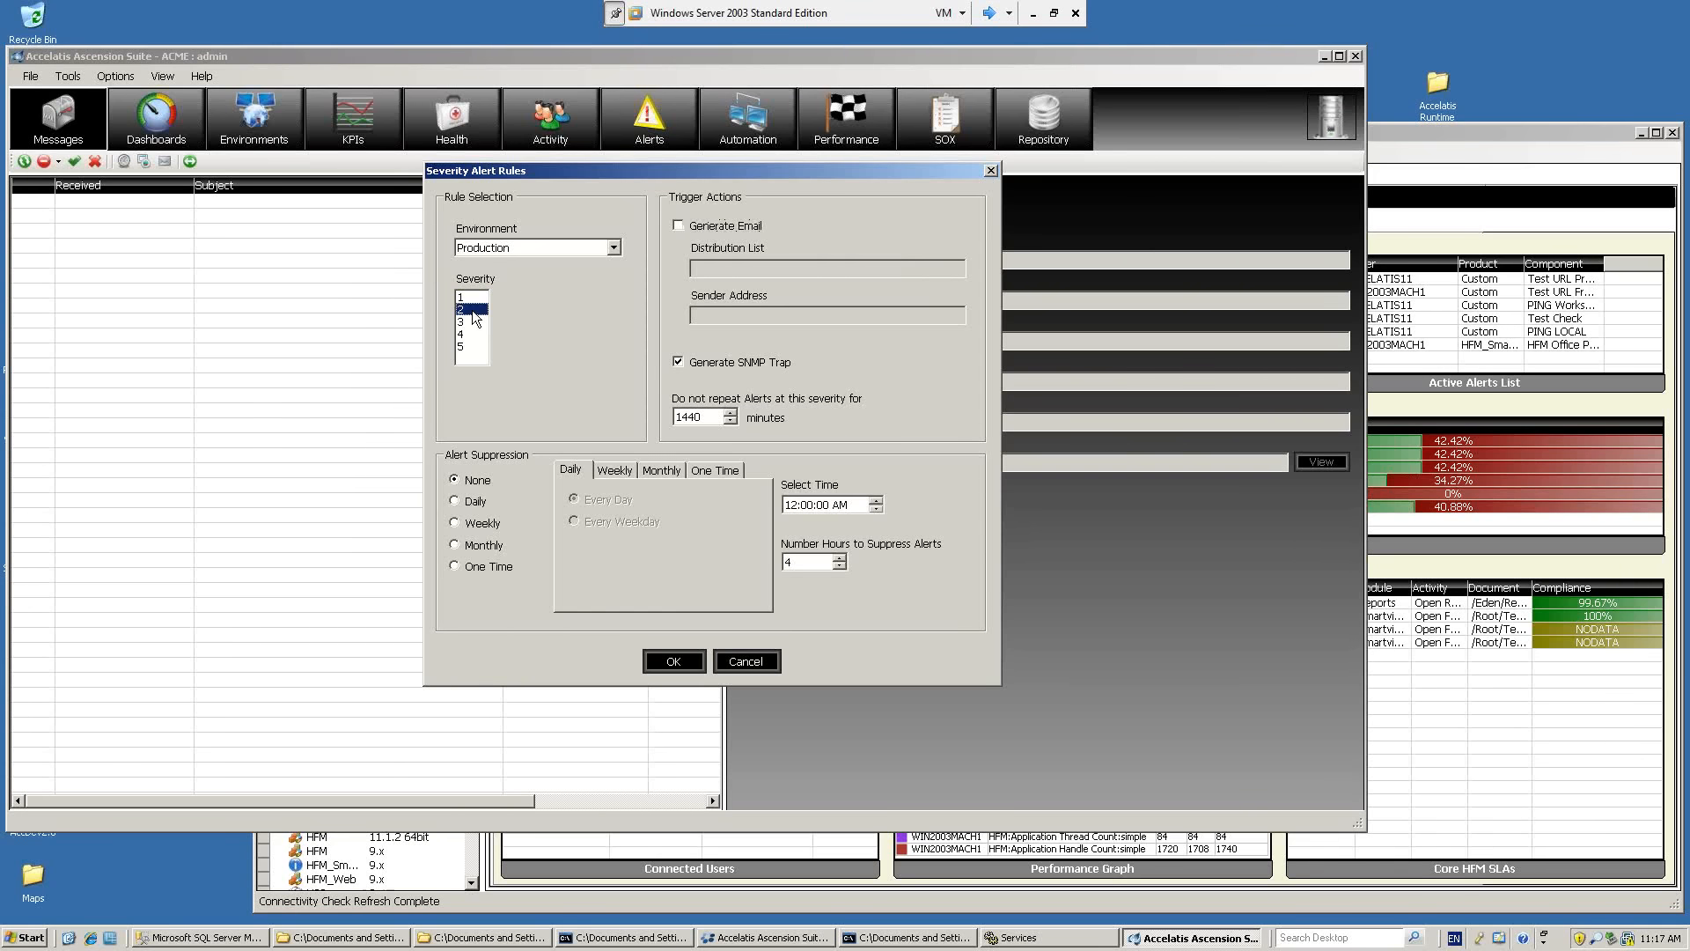
click(472, 321)
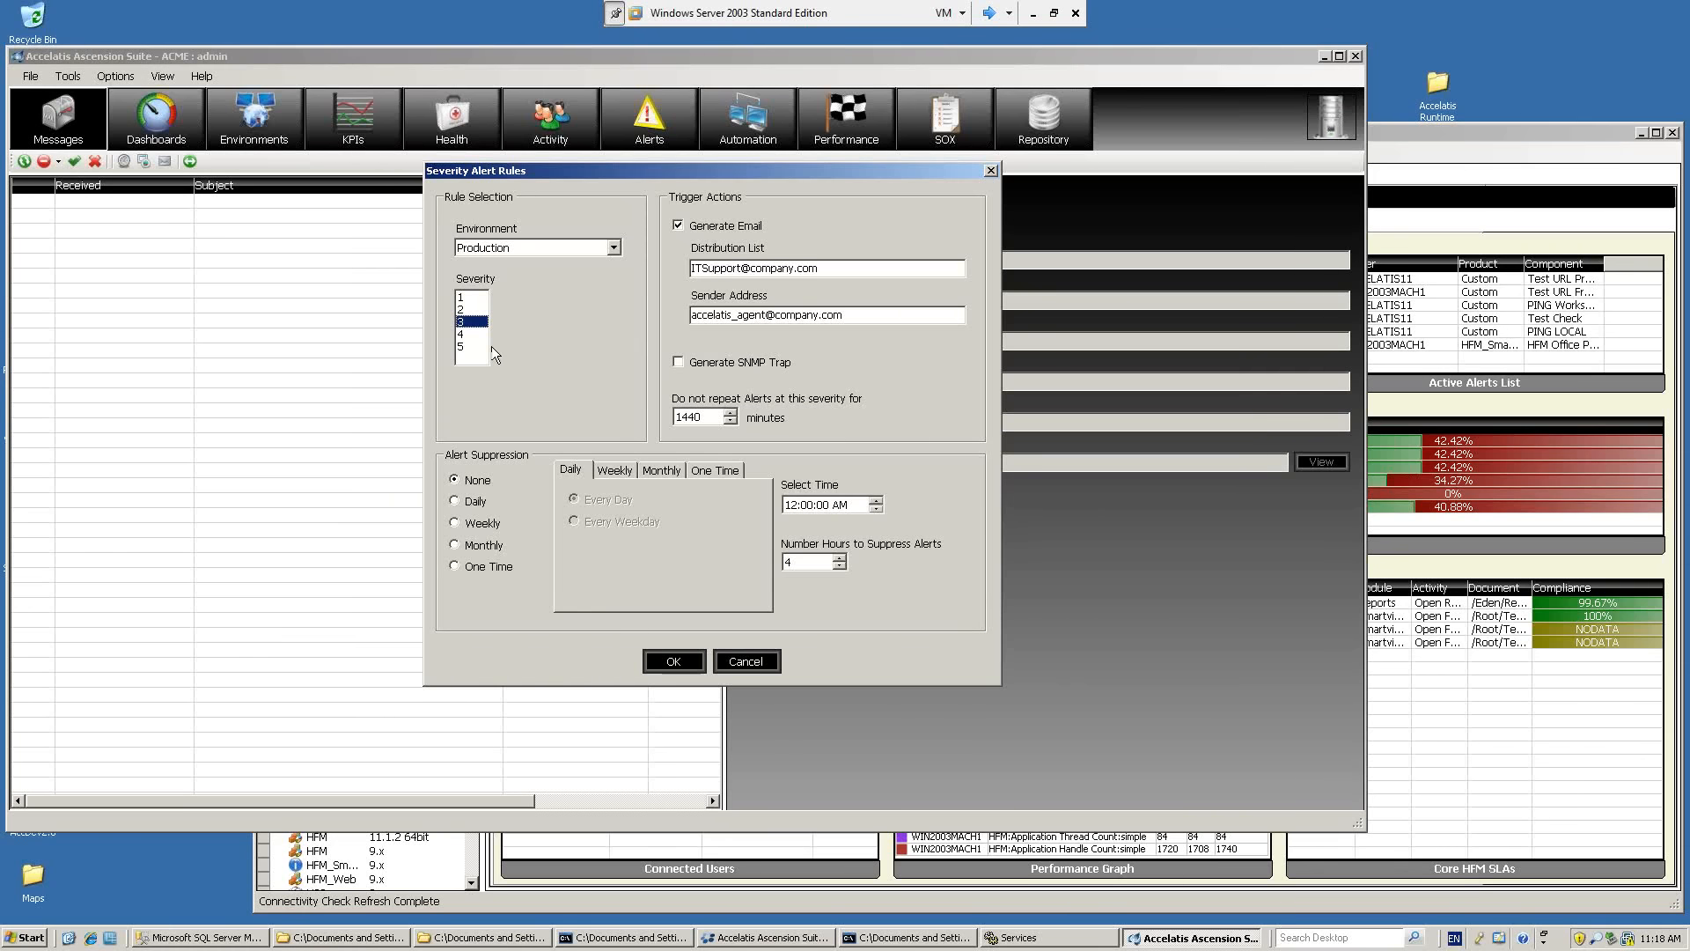
click(461, 350)
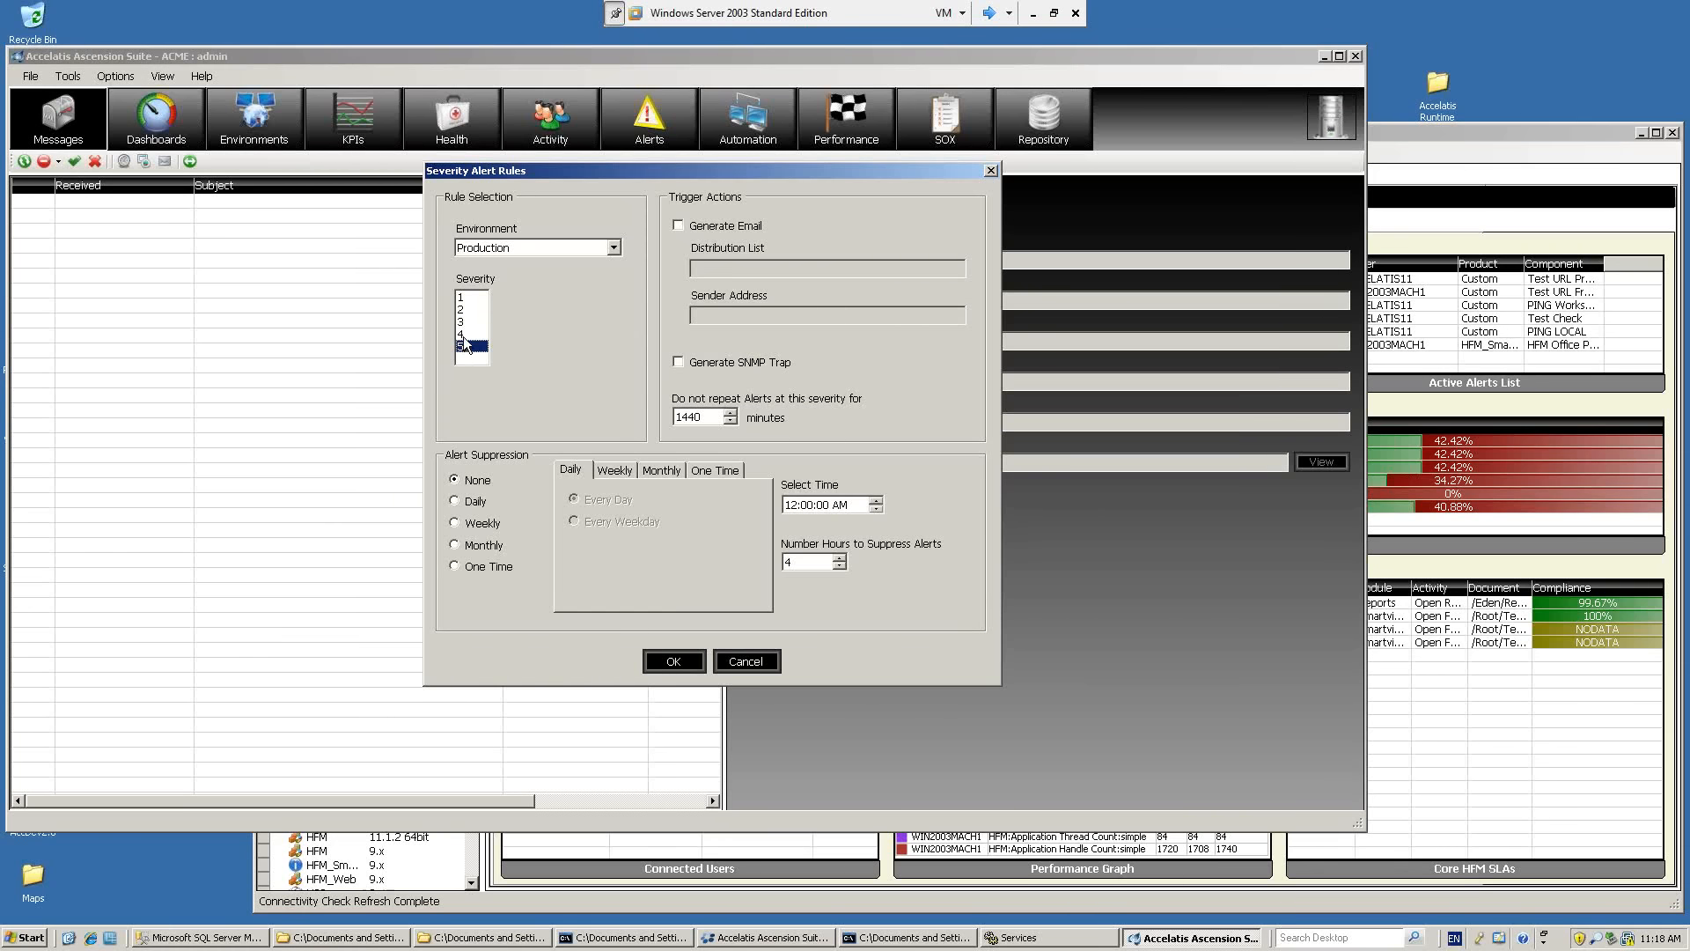
click(464, 323)
click(464, 345)
click(463, 335)
Set severity 3 alerts not to repeat for 120 minutes.
click(477, 322)
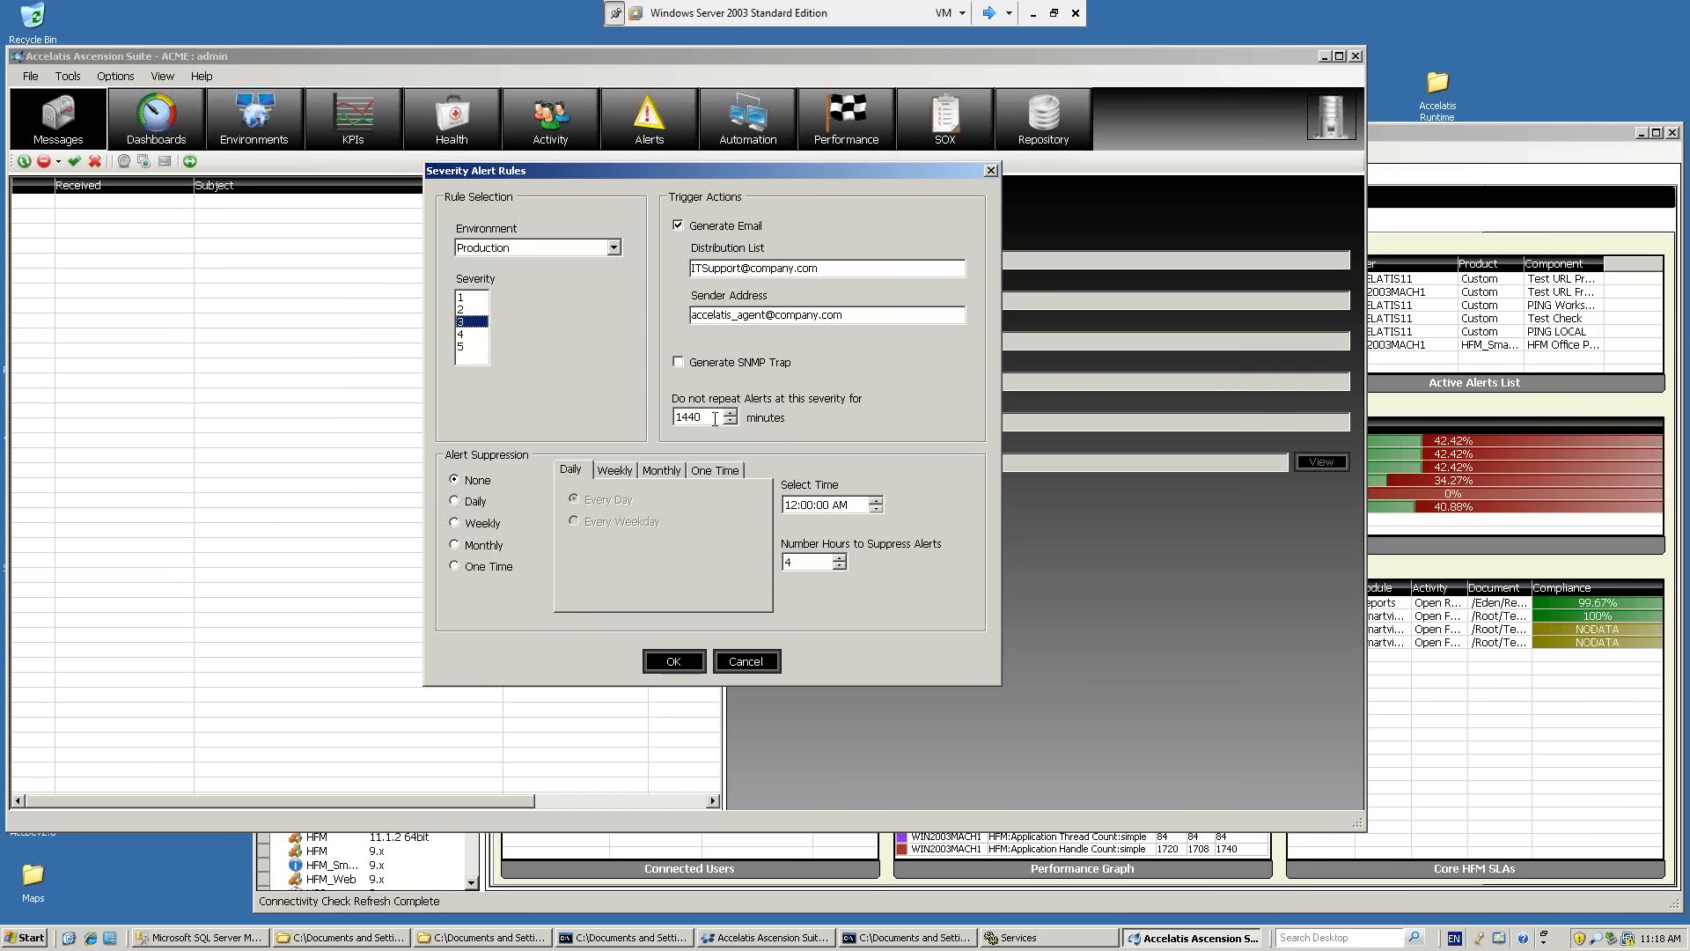
drag(702, 417, 668, 417)
text(120)
Set severity 1 alerts not to repeat for 30 minutes and compare the interval with severities 3 and 5.
click(471, 296)
drag(719, 414, 665, 423)
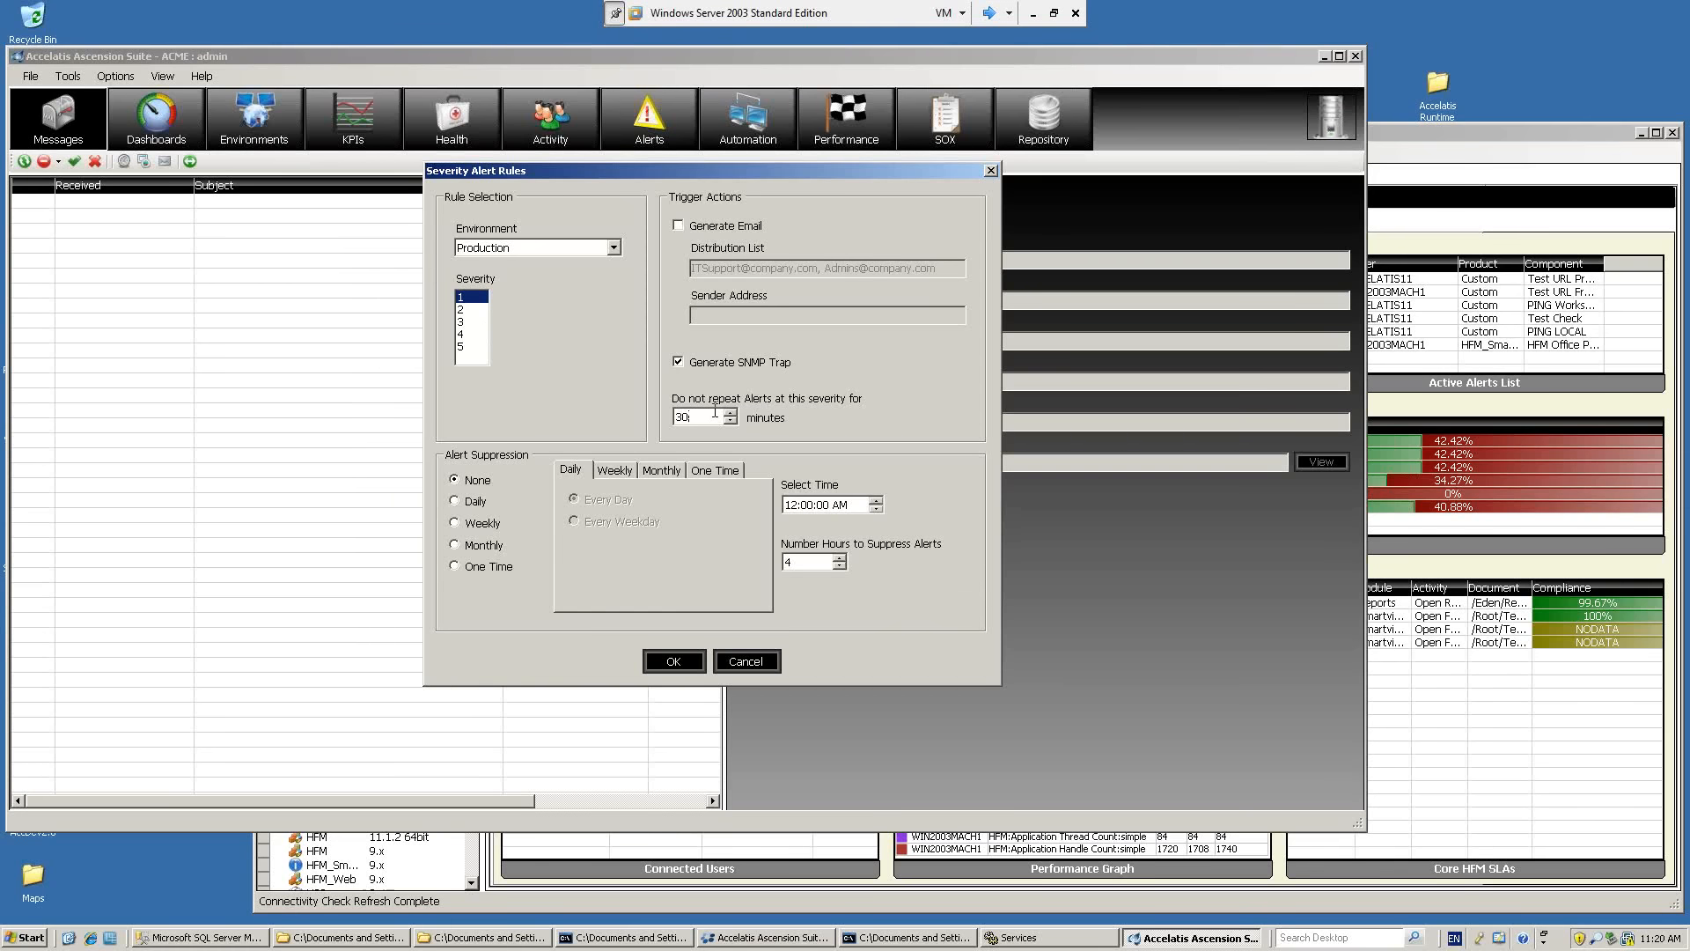
click(477, 319)
click(478, 346)
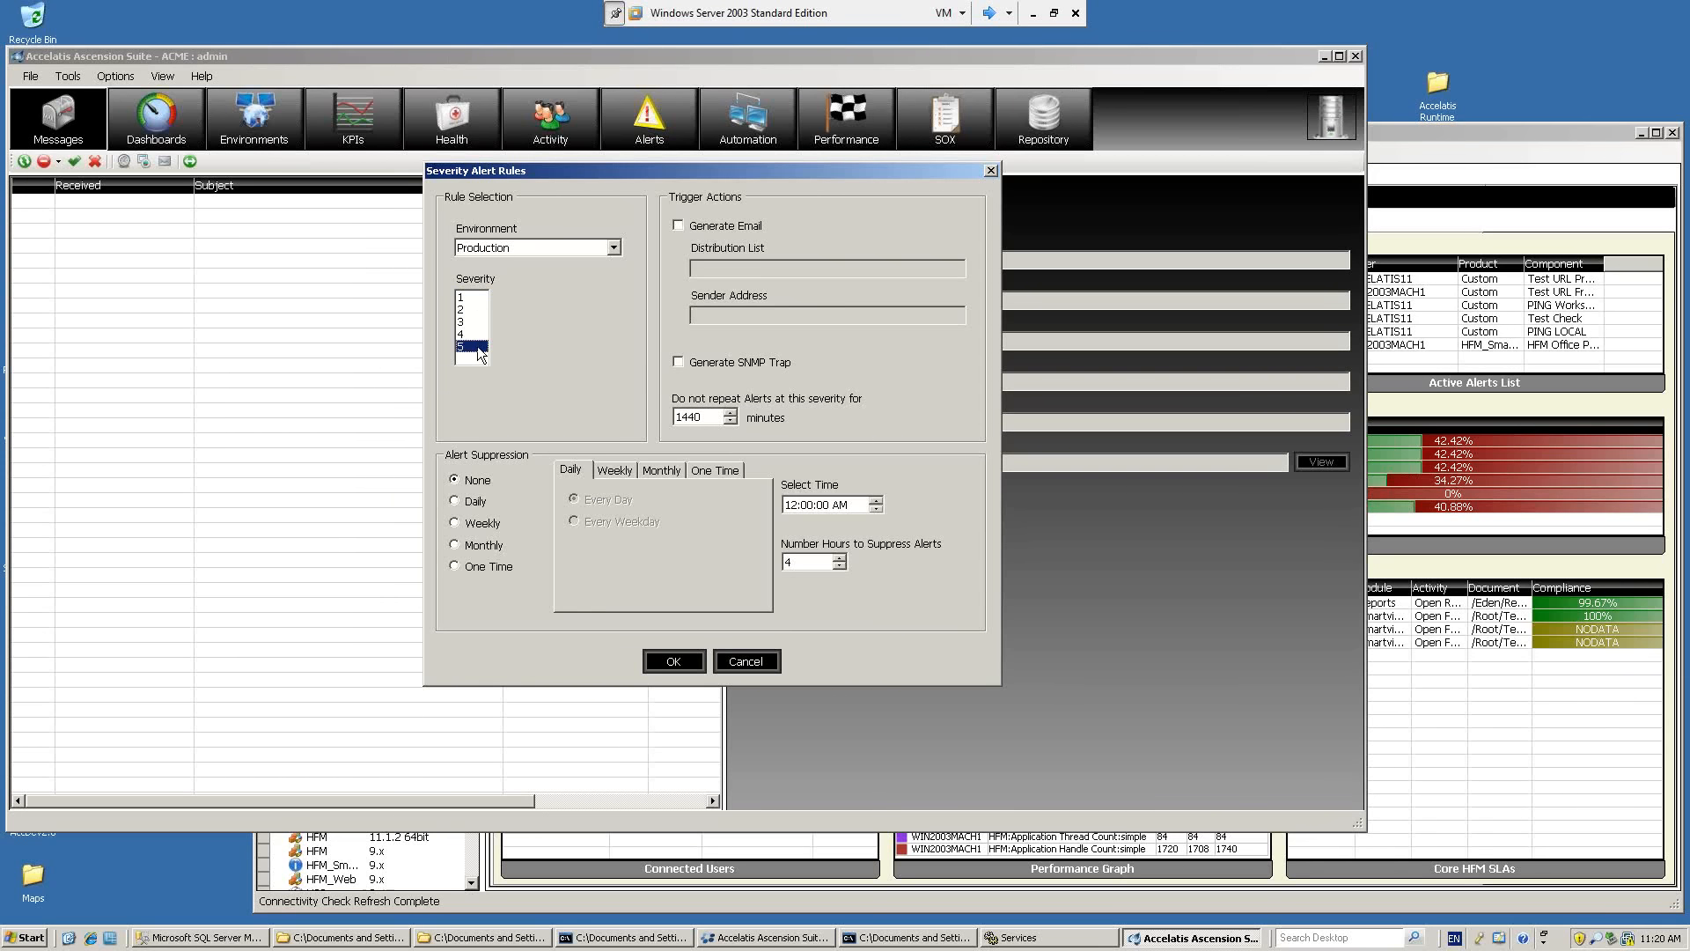
click(472, 320)
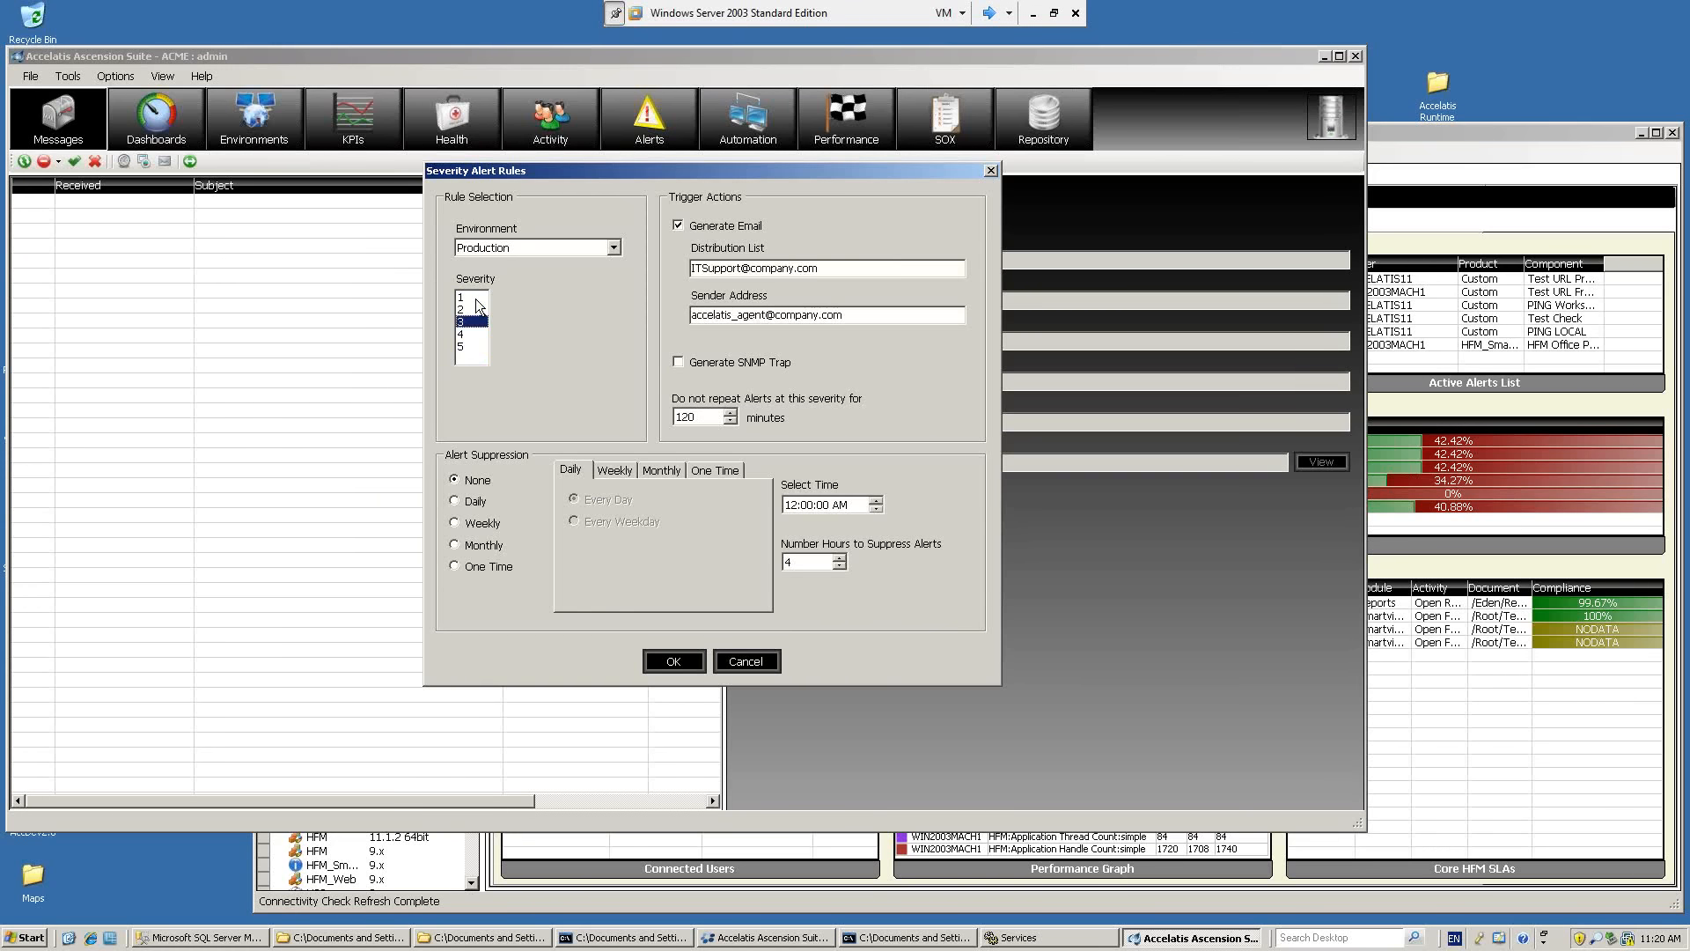
click(475, 297)
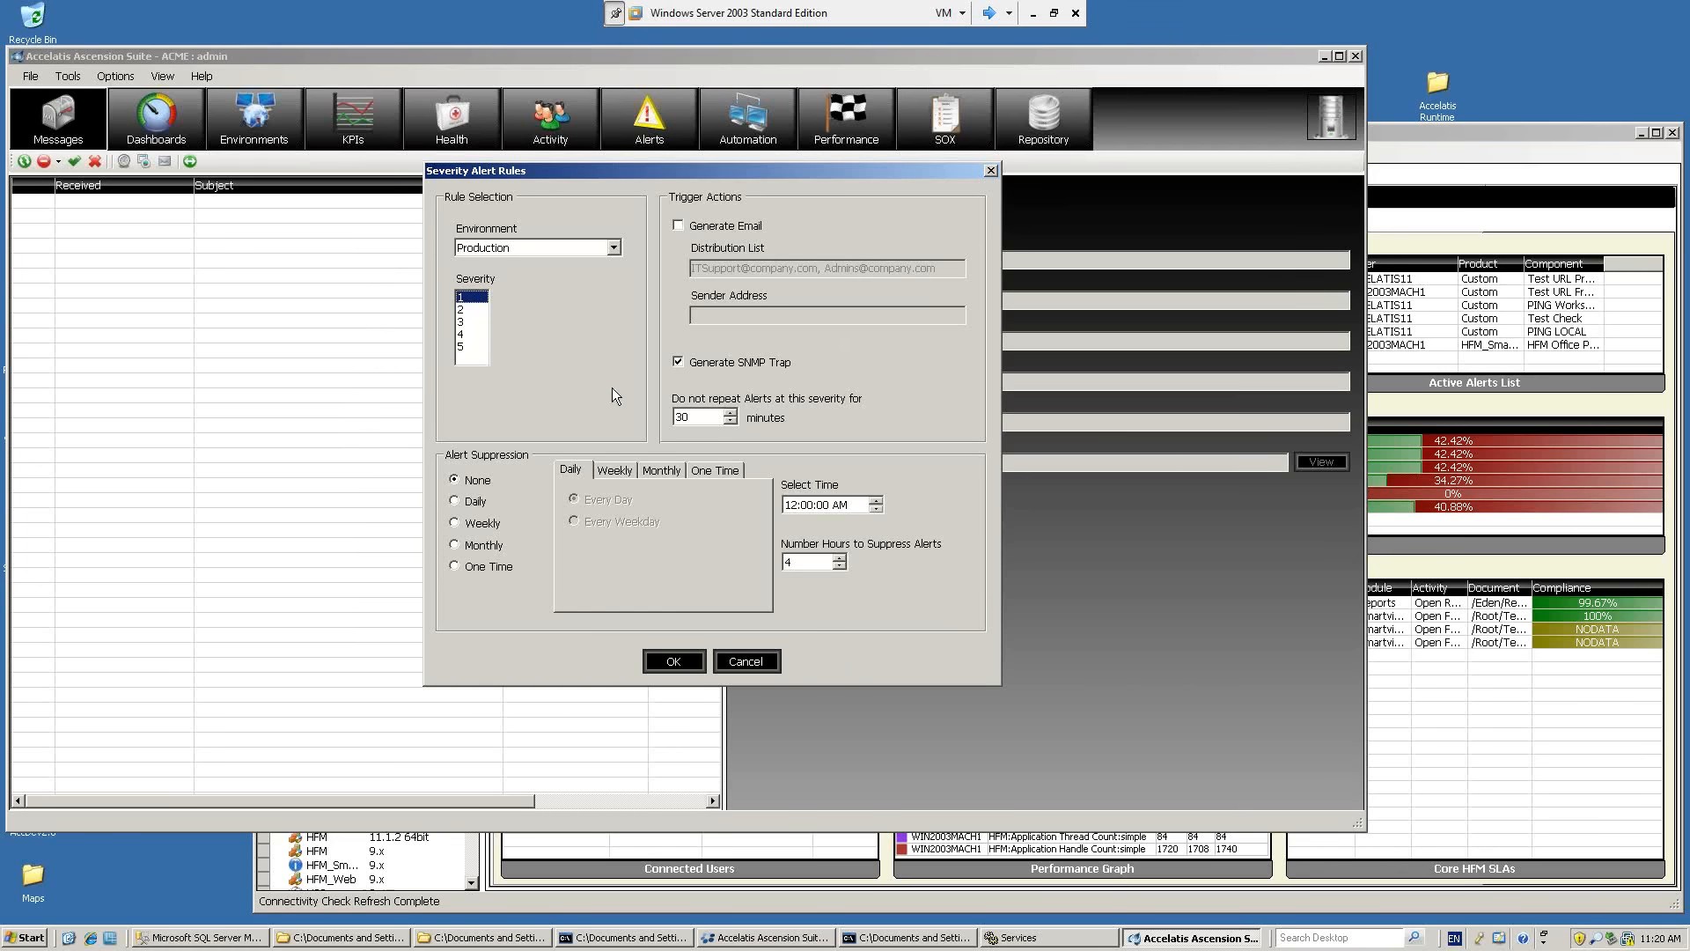
Suppress severity 4 alerts weekly on Sunday at 12:00:00 AM for 2 hours.
click(474, 333)
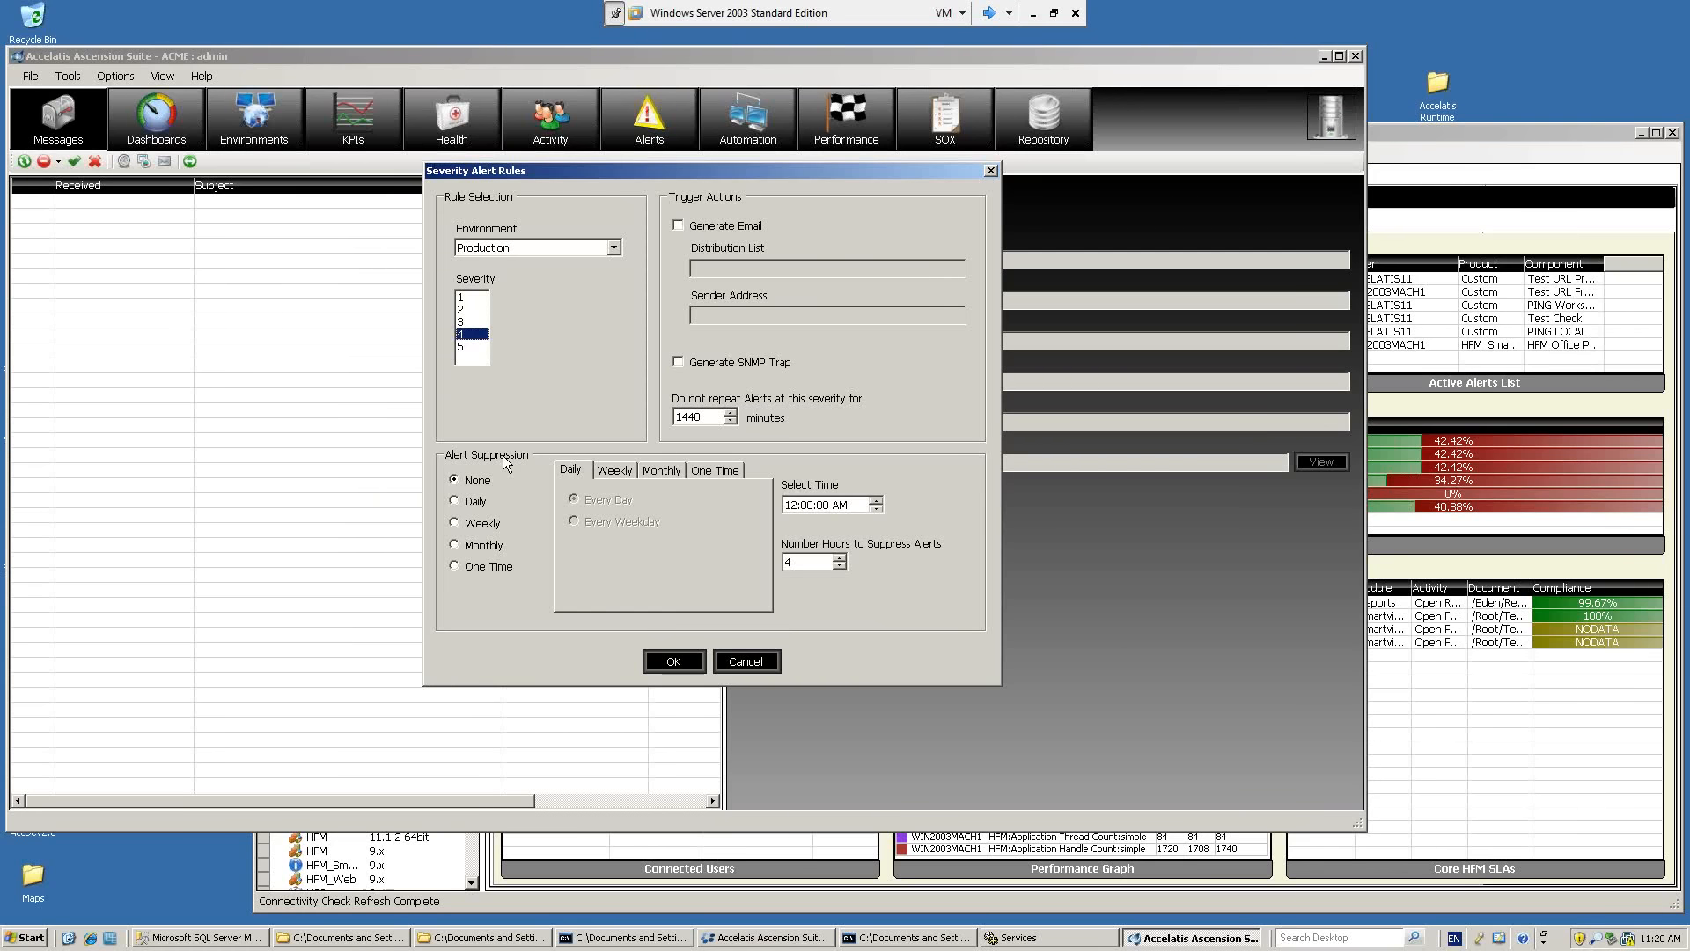
click(459, 525)
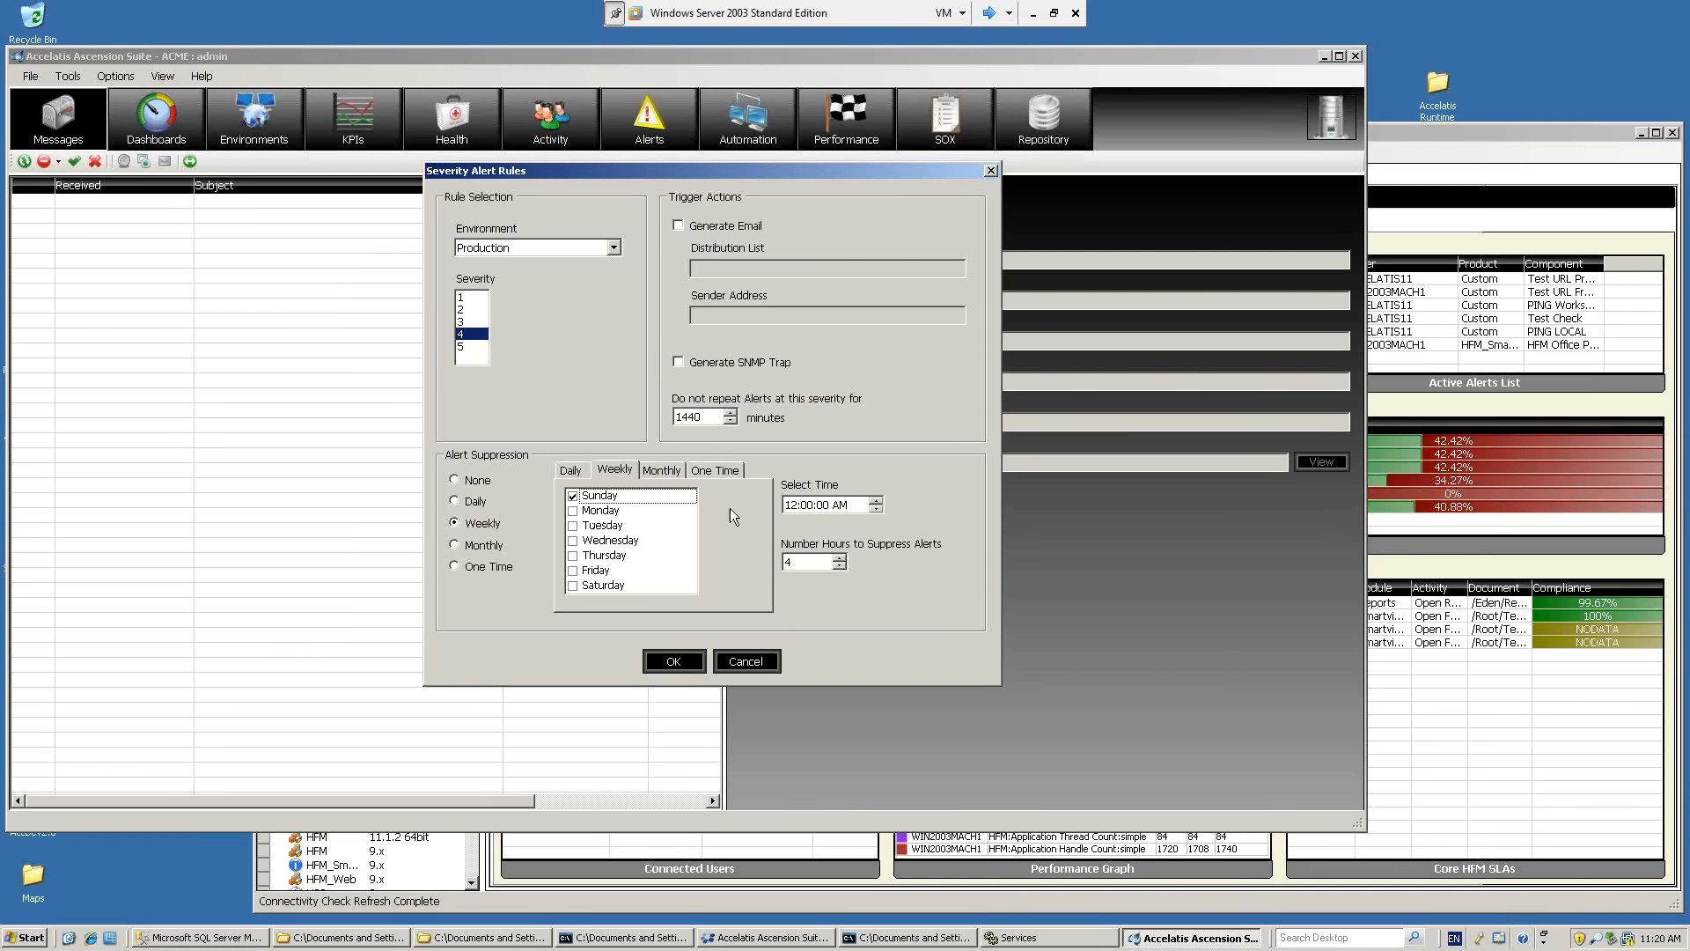
click(795, 505)
click(839, 560)
drag(820, 564, 759, 577)
text(2)
Open the Severity Alert Rules in the Production dashboard window and start adding an alert suppression schedule for severity 1.
click(1521, 138)
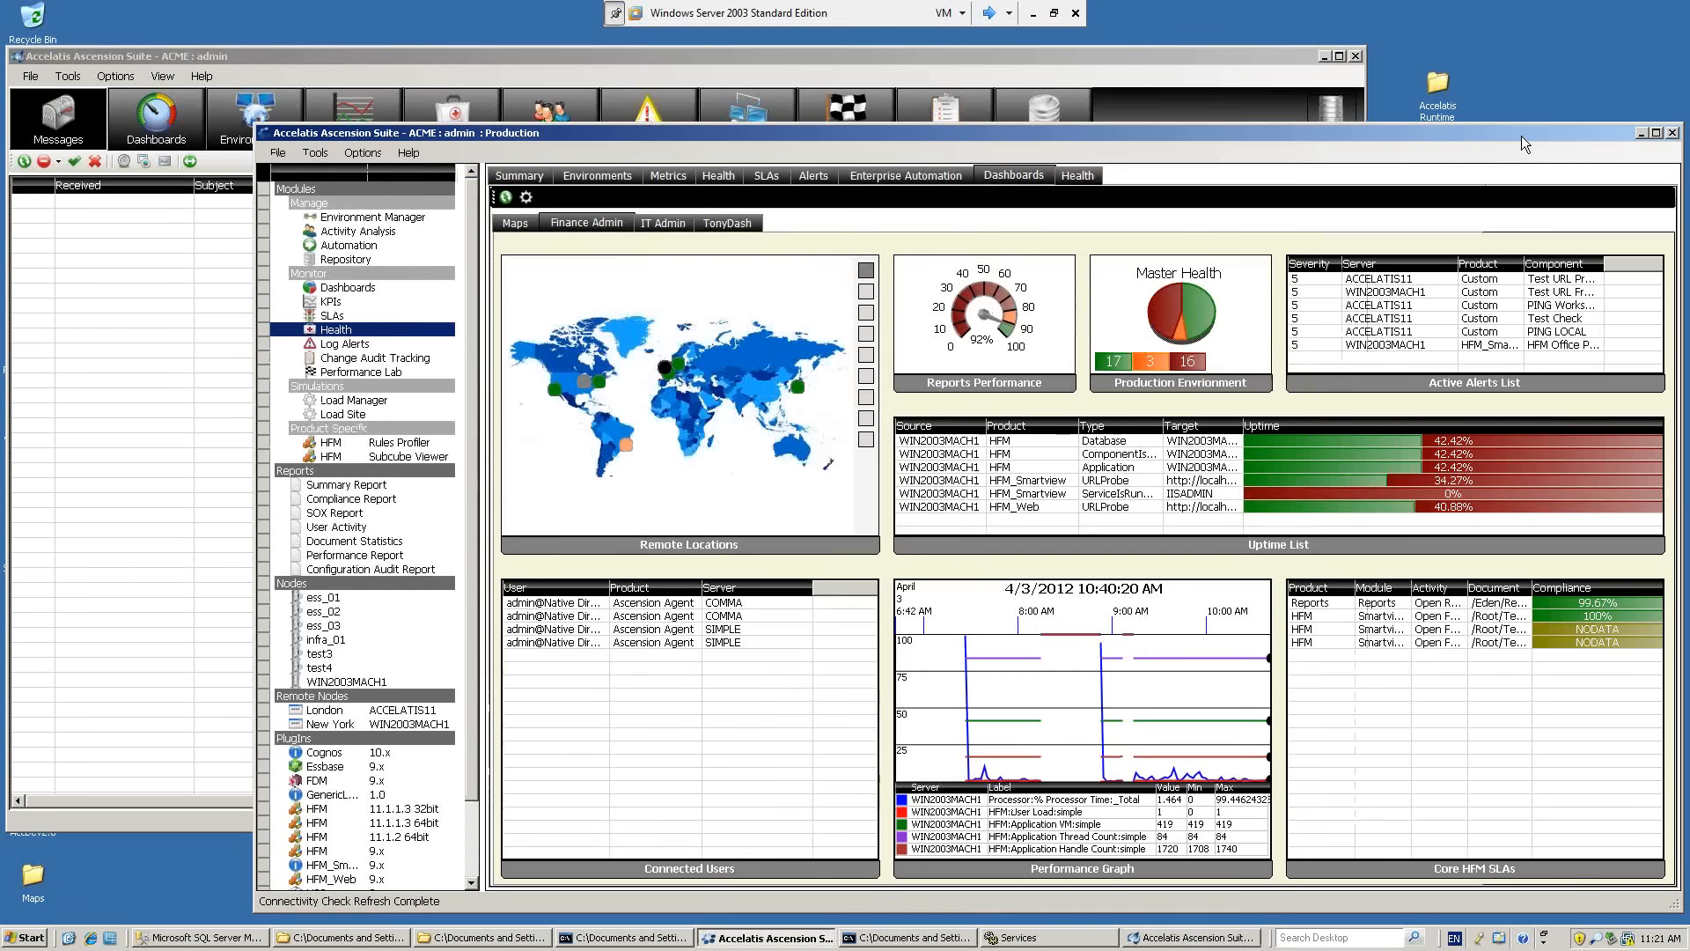
click(359, 155)
click(388, 171)
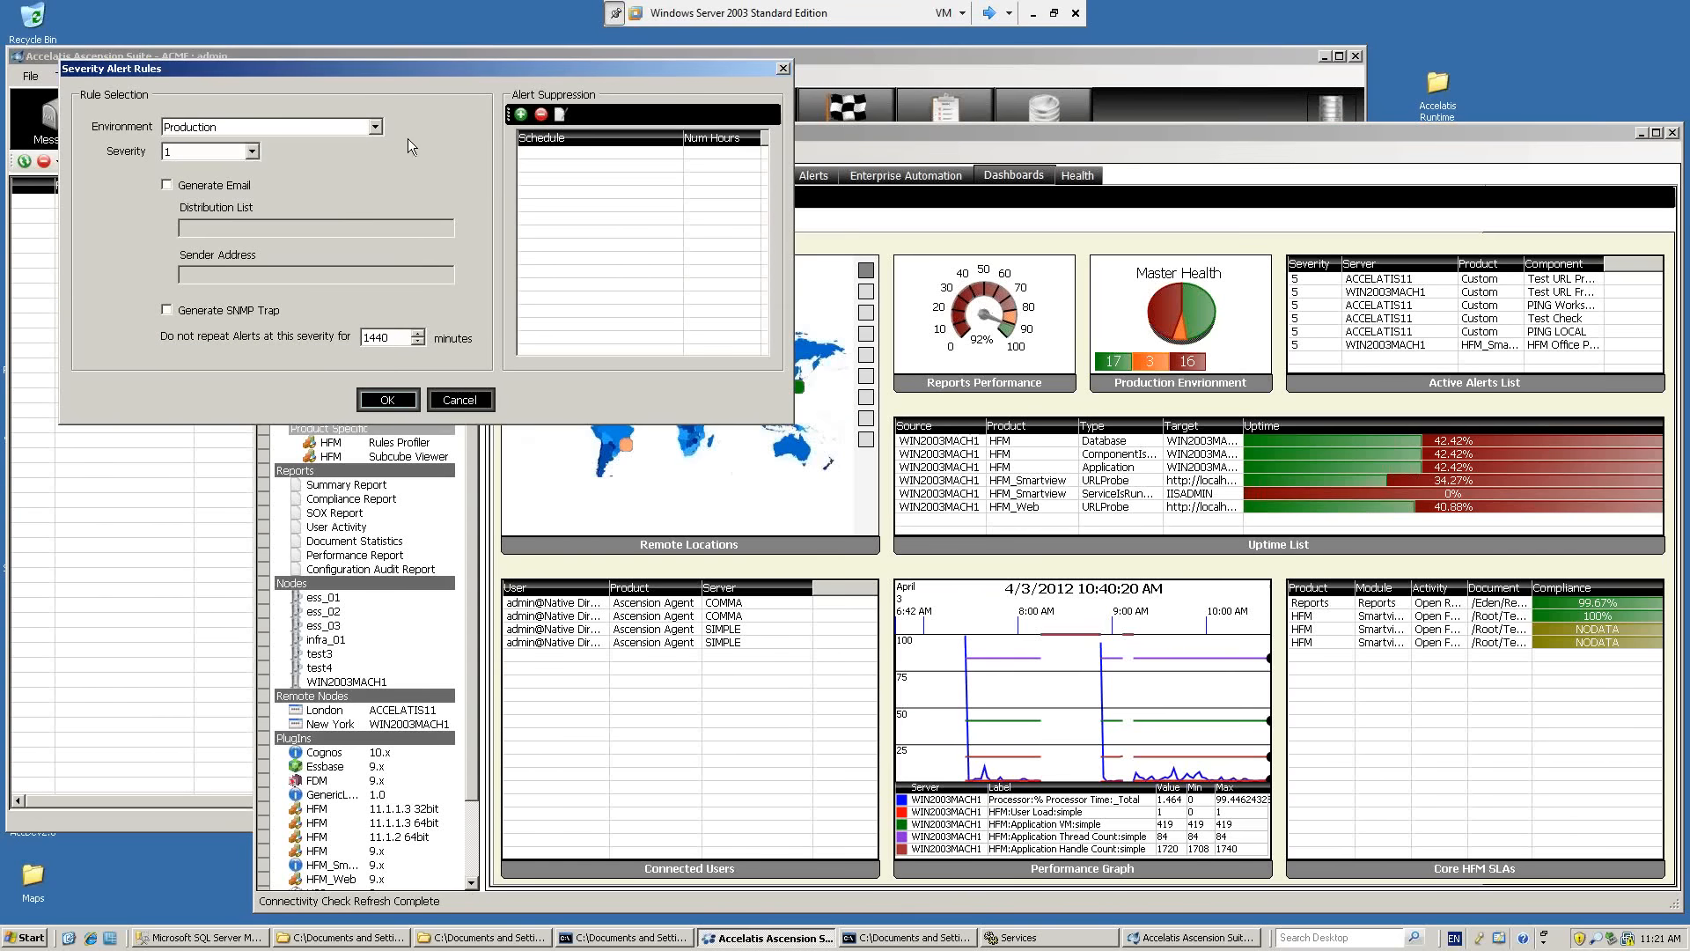
drag(426, 67, 1056, 324)
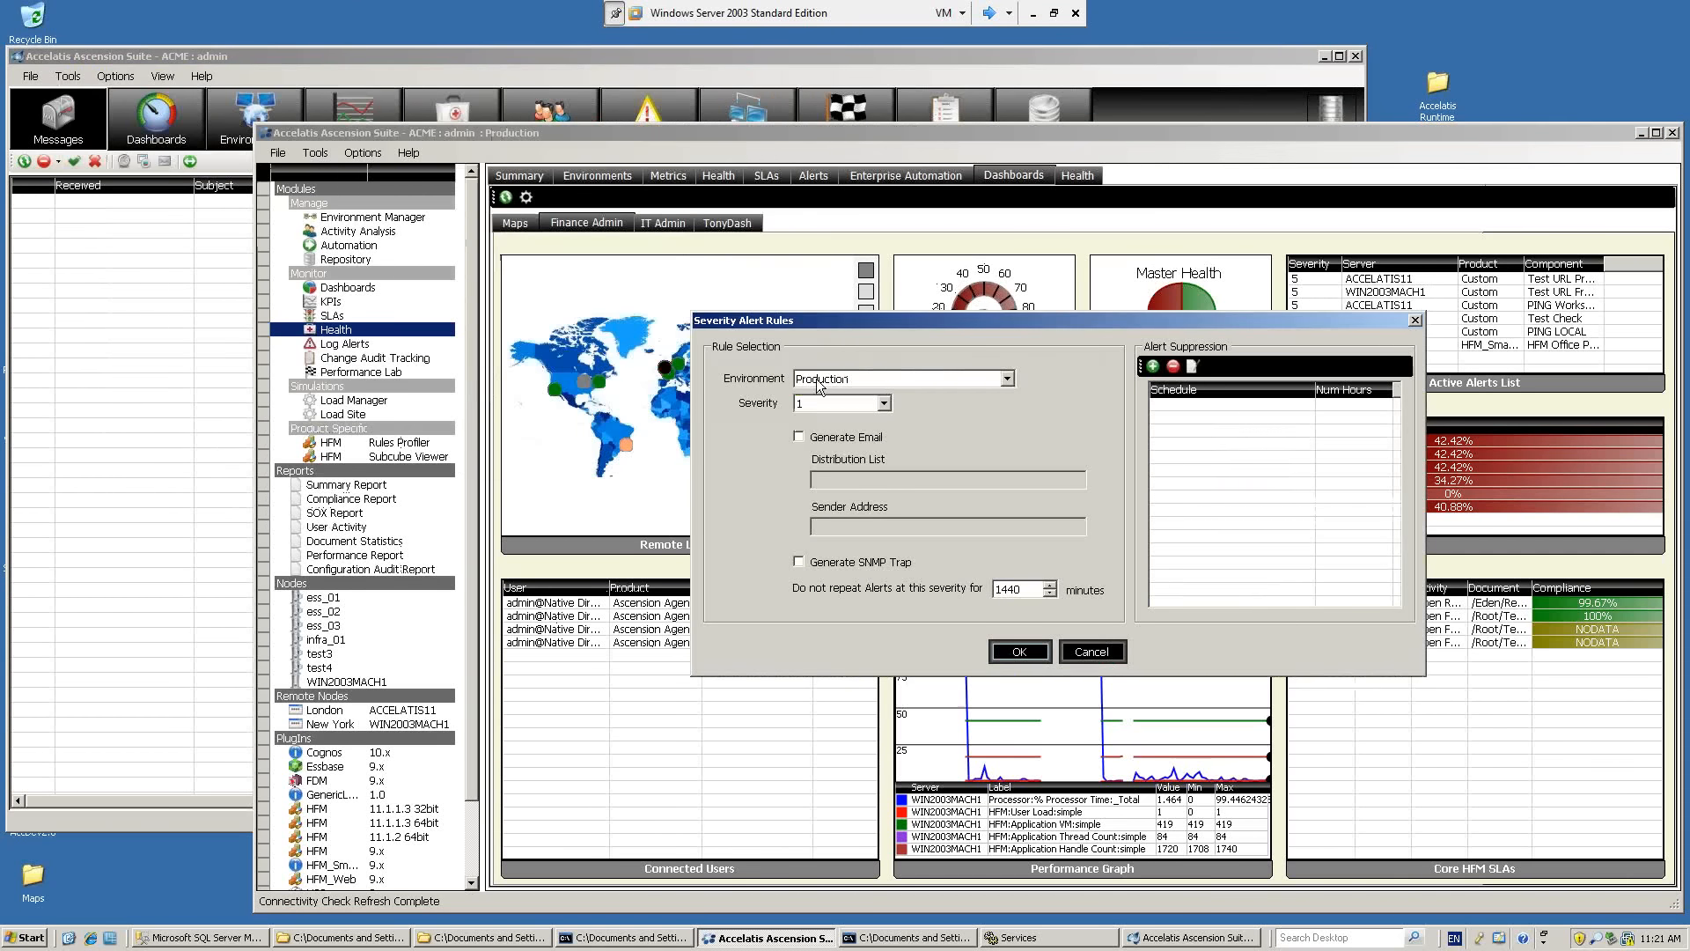
click(1152, 366)
drag(1138, 353, 1092, 552)
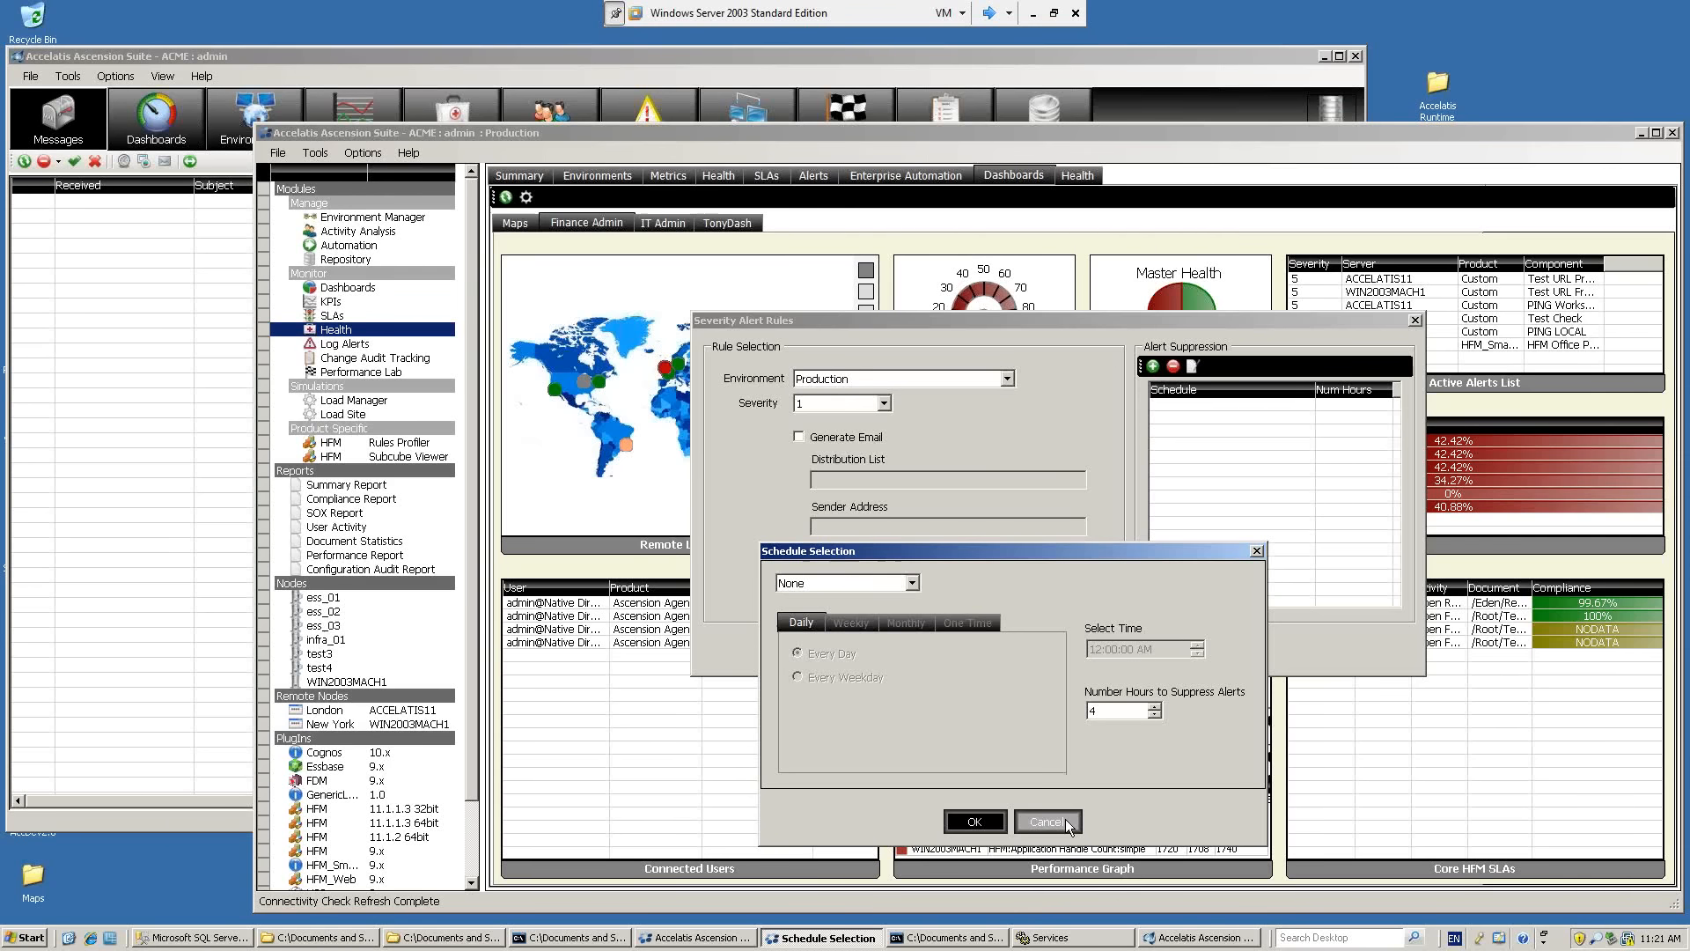
Preview the One Time suppression schedule for severity 1 and close the Production window's Severity Alert Rules without saving.
click(914, 584)
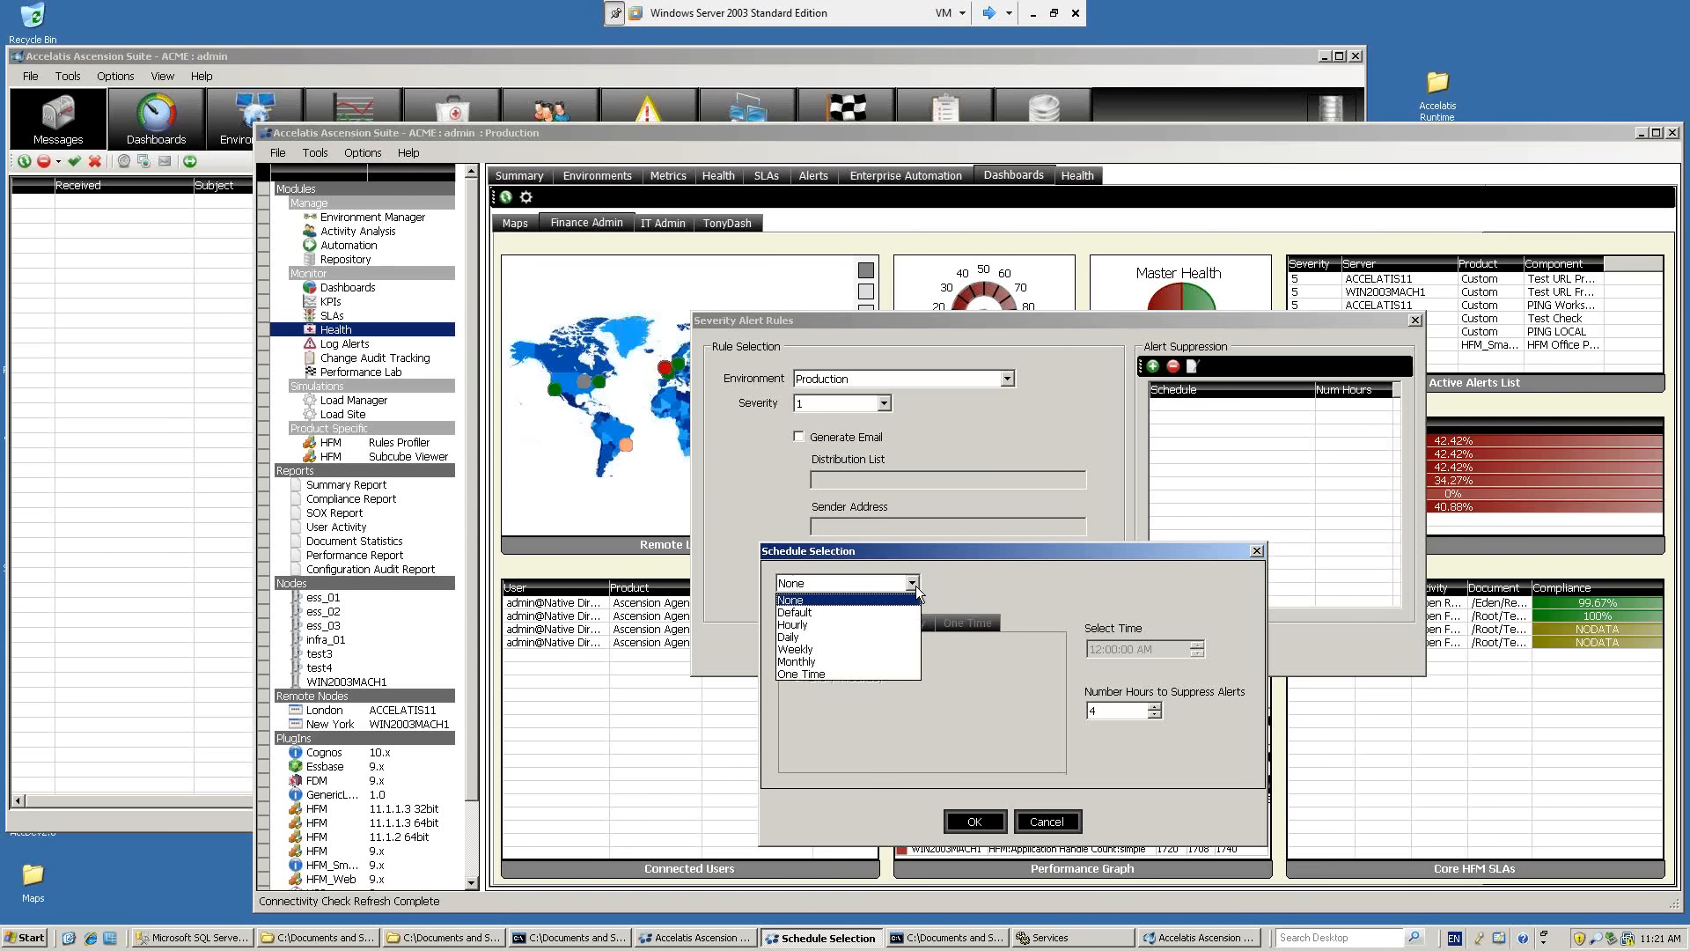
click(832, 674)
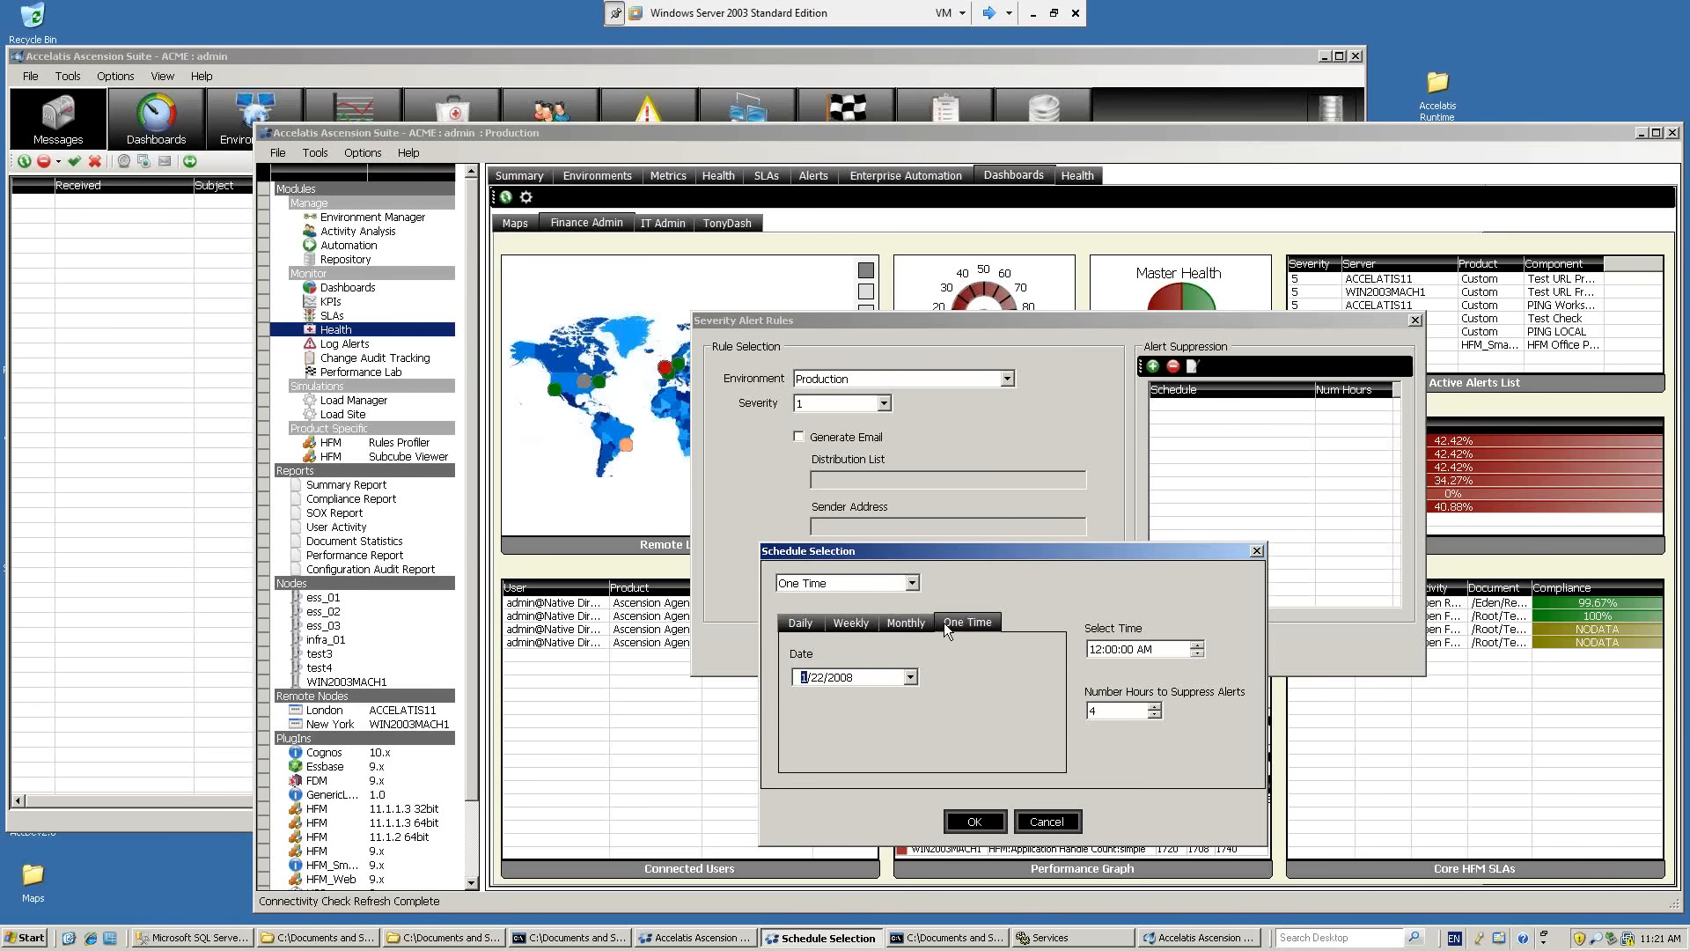
click(1049, 821)
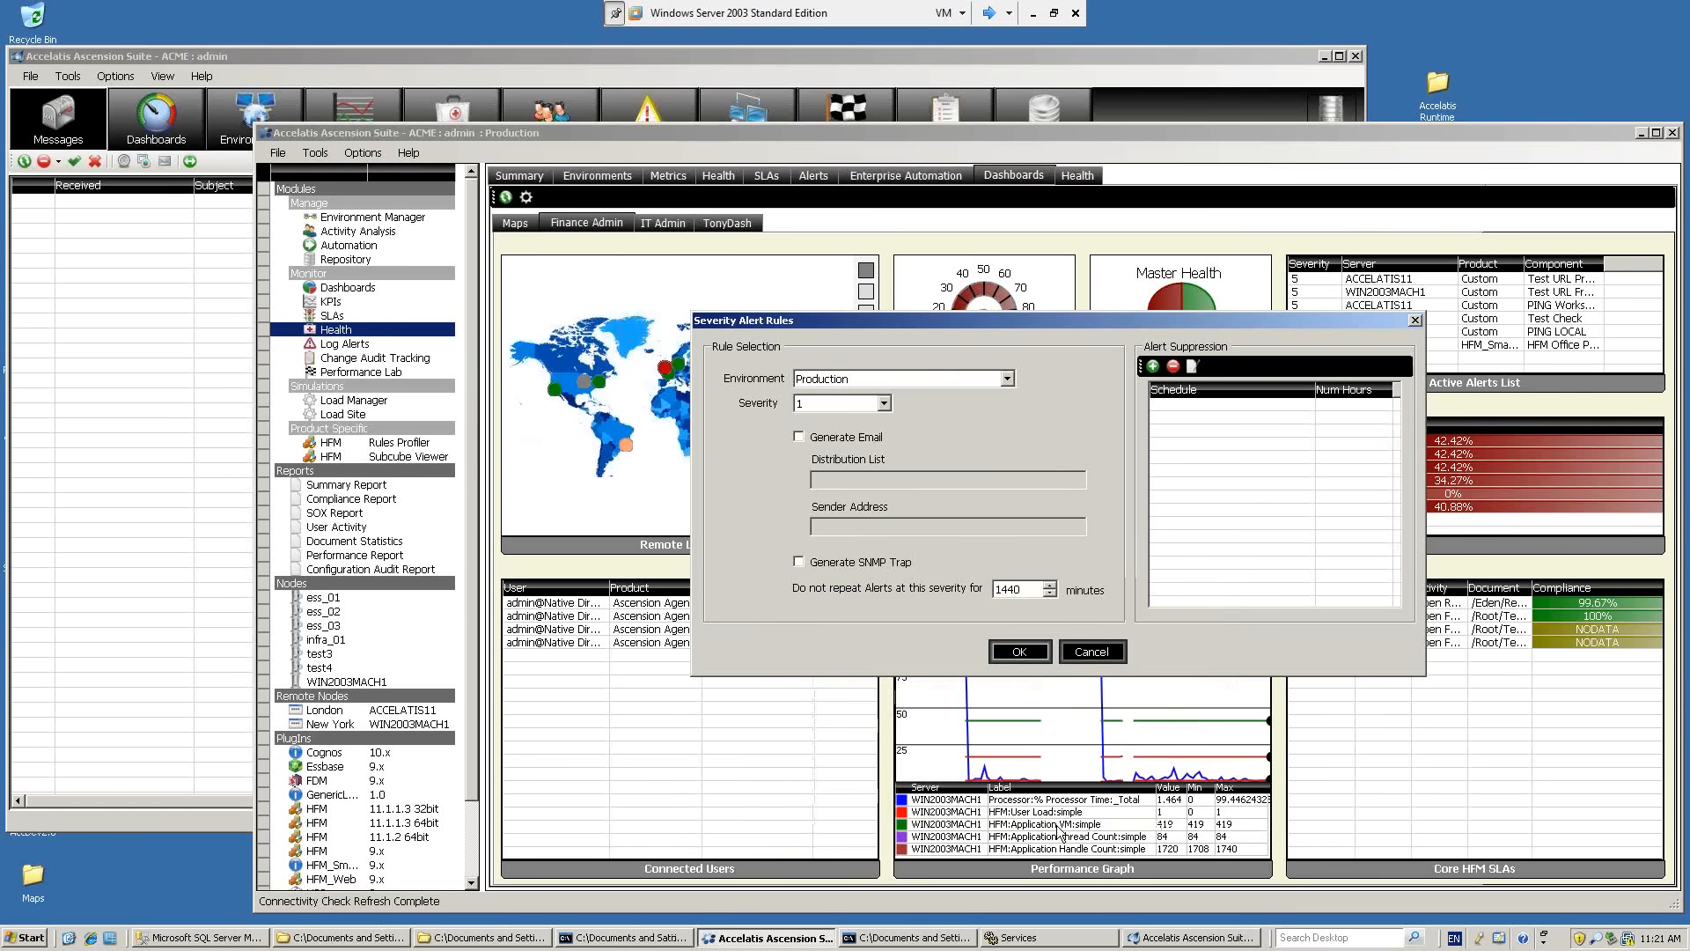
click(1085, 654)
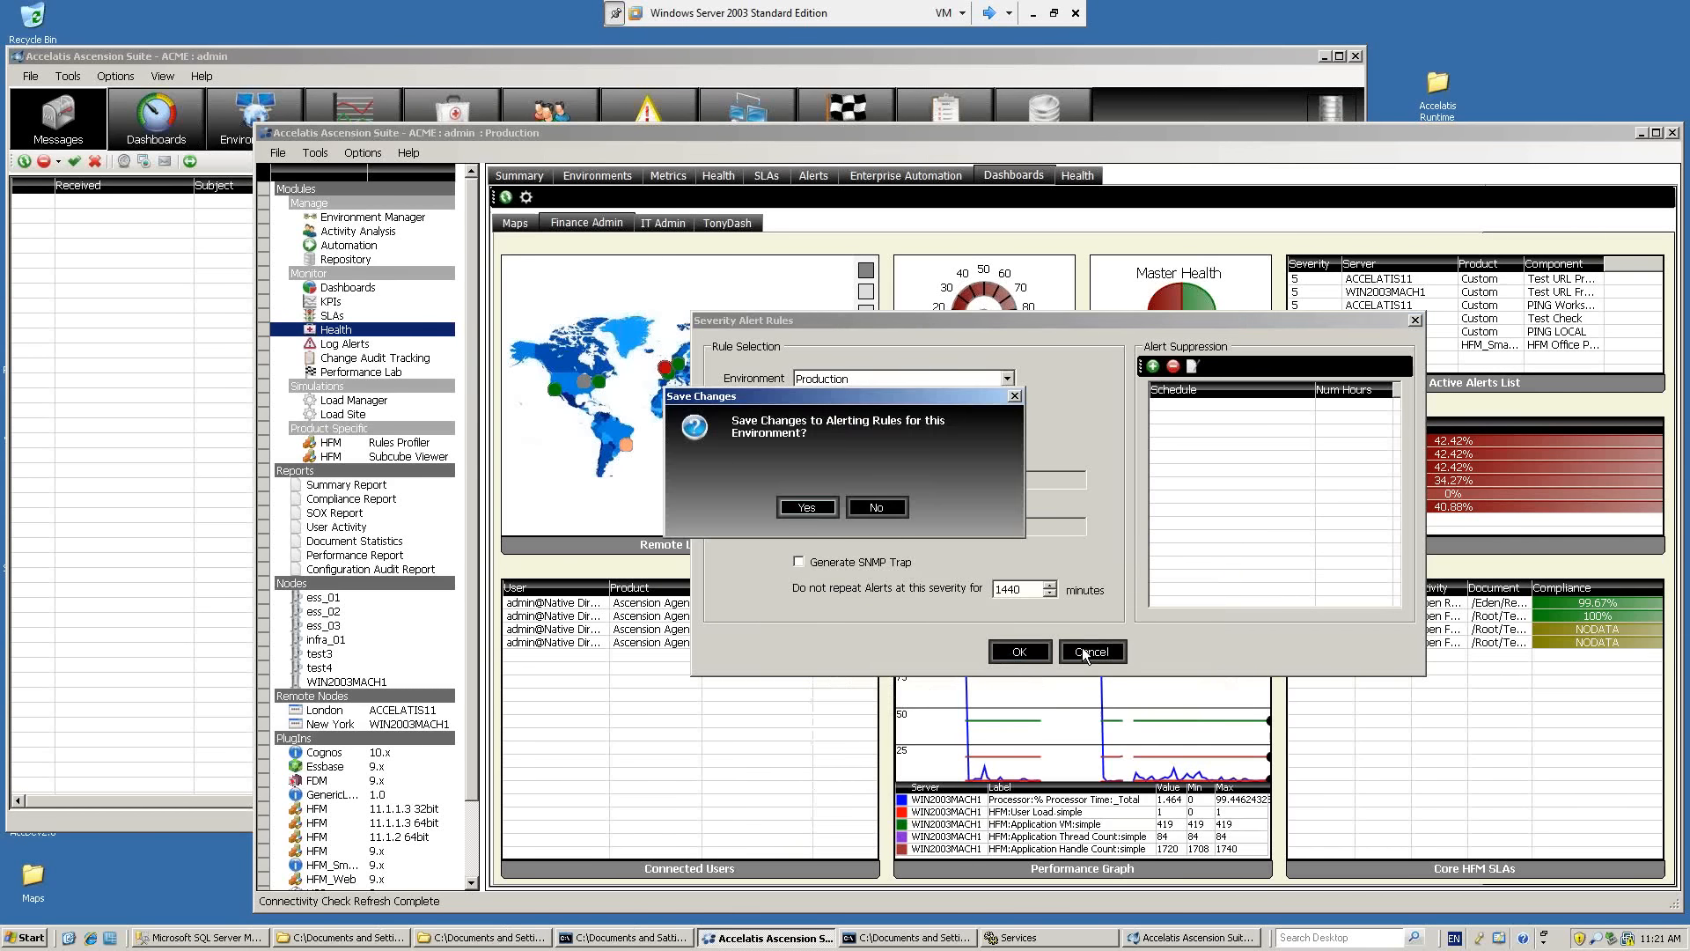
click(876, 506)
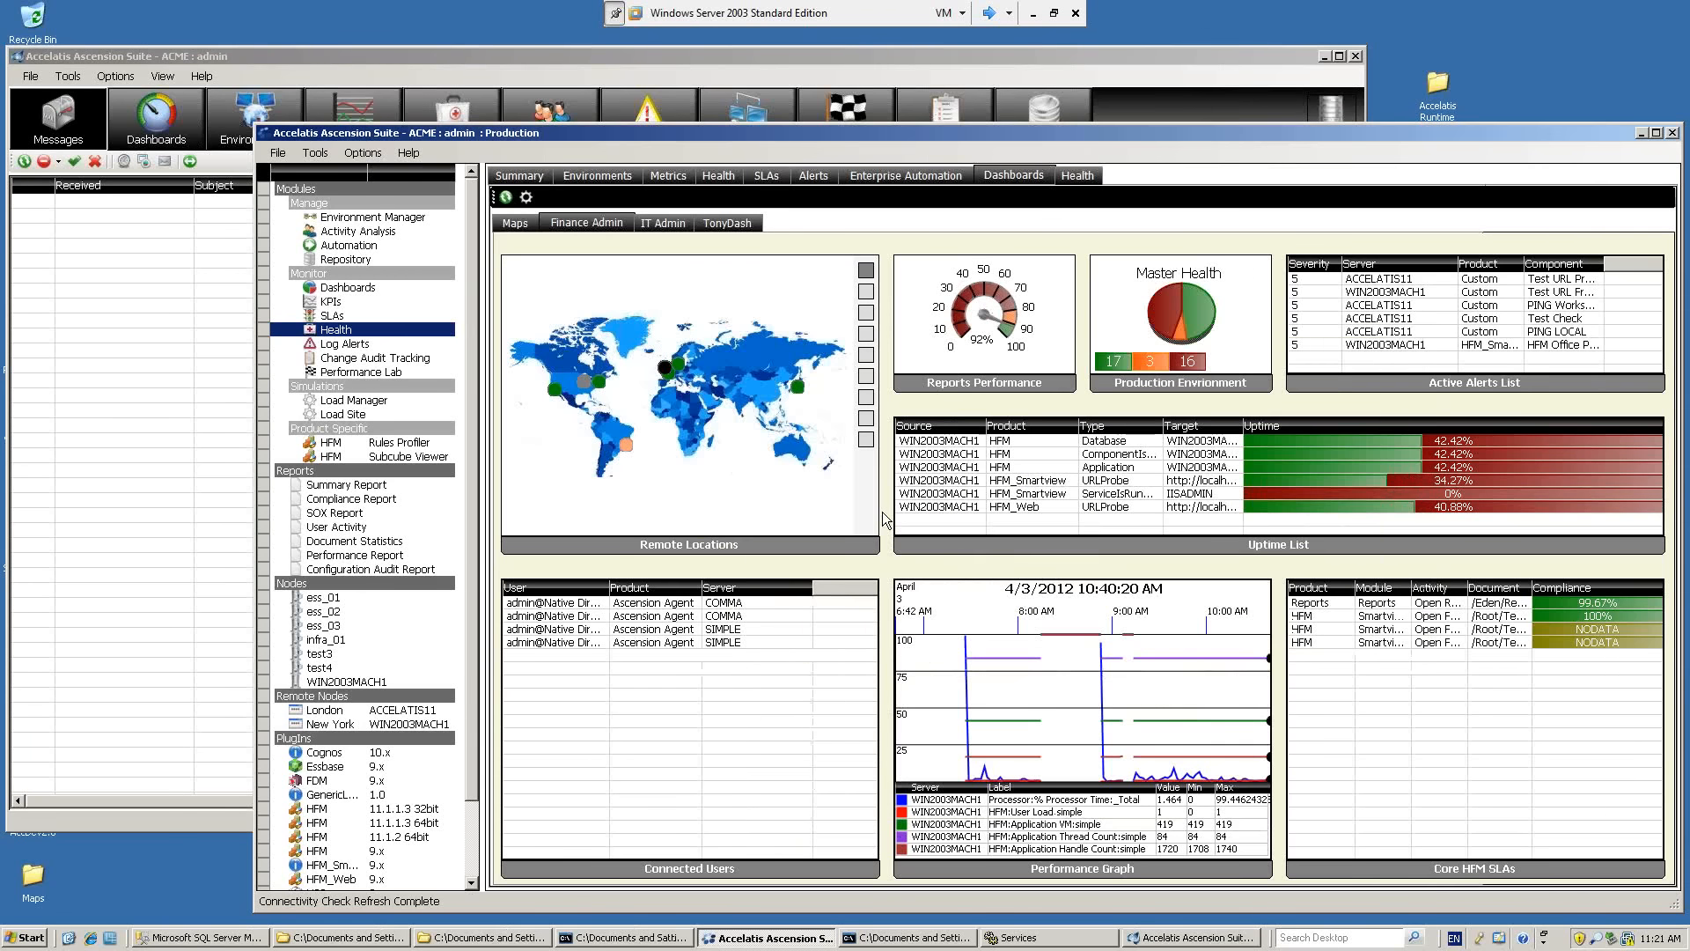
Return to the ACME admin window and close its Severity Alert Rules without saving the changes.
click(859, 61)
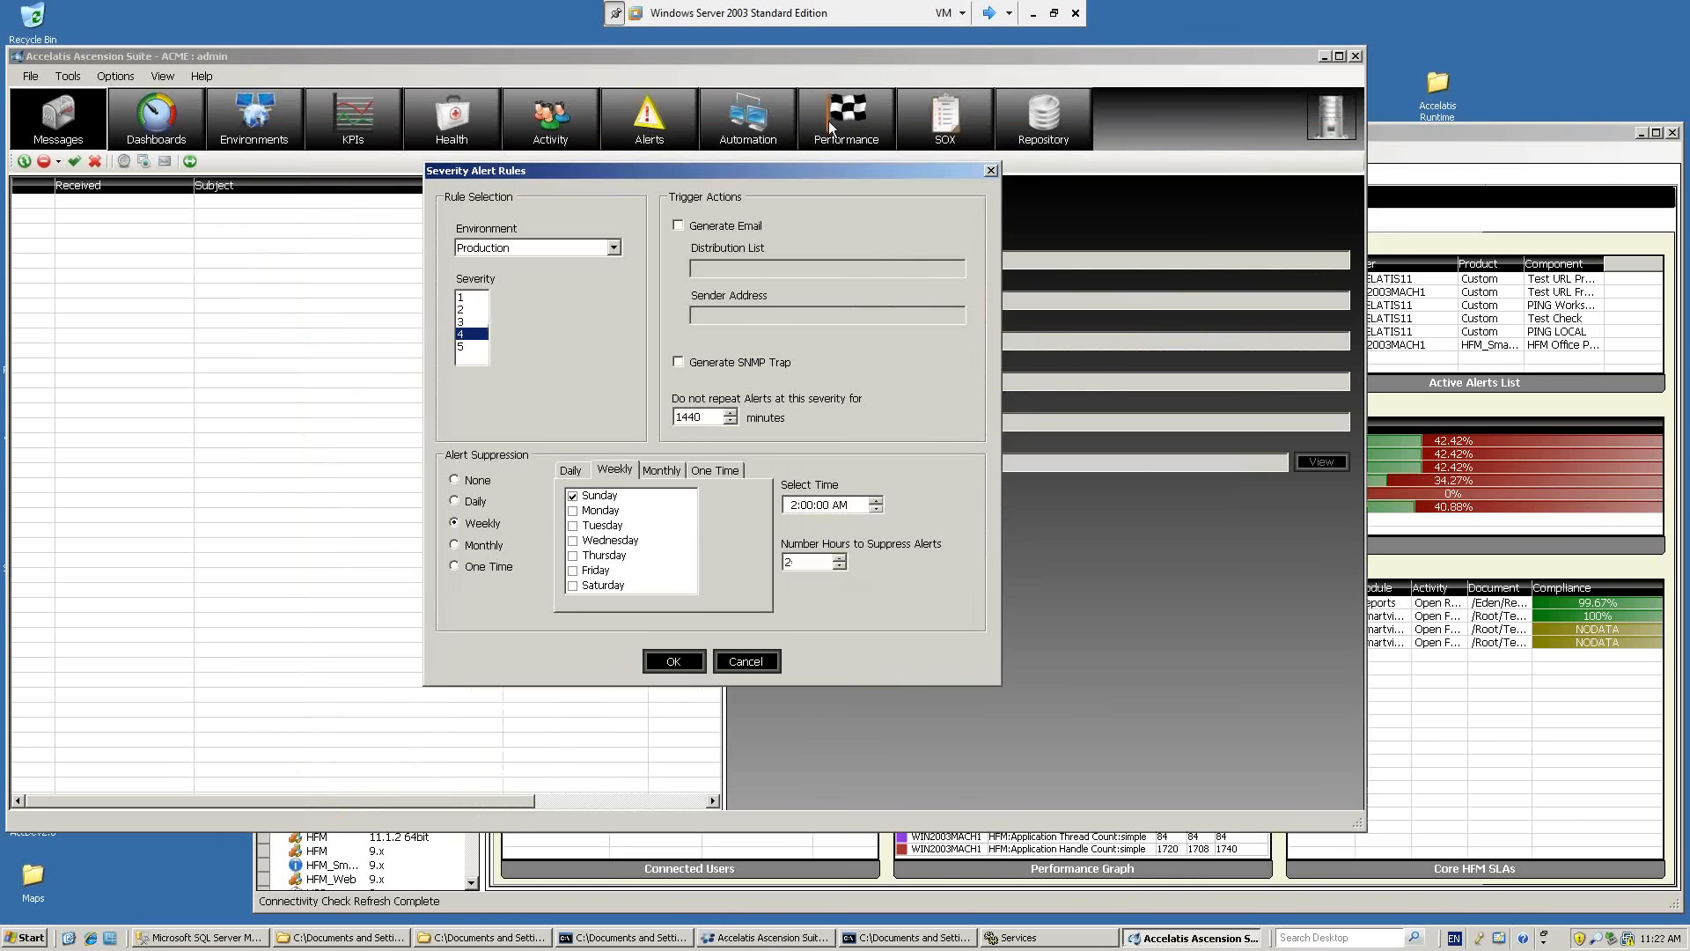
click(748, 661)
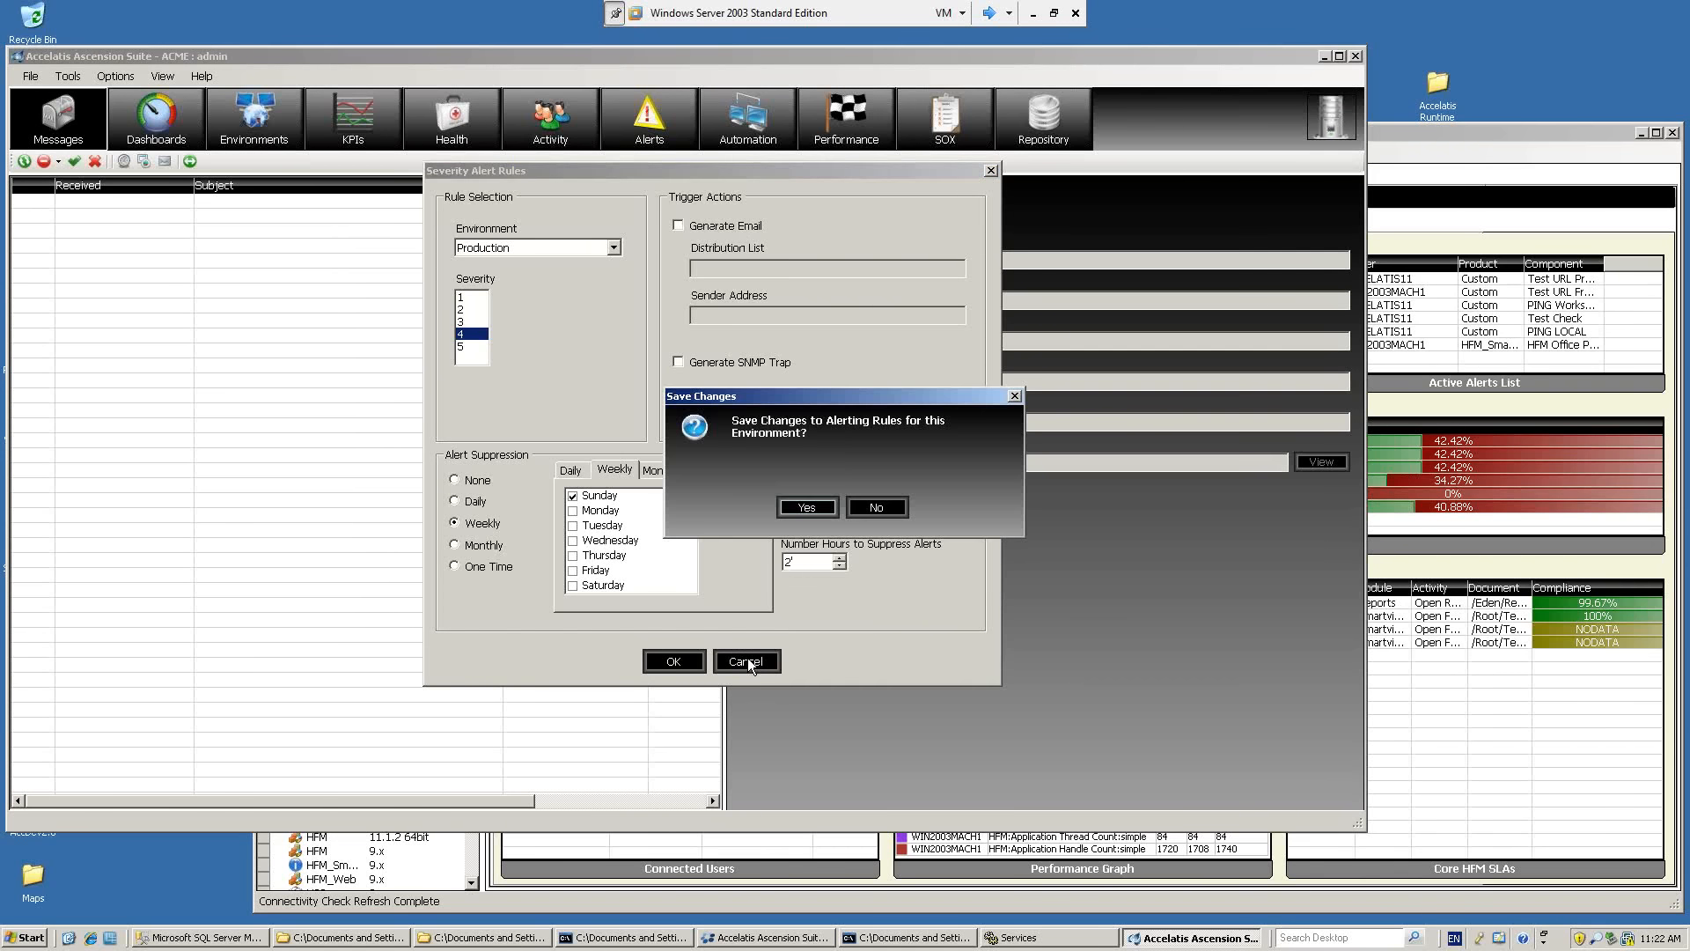
click(875, 510)
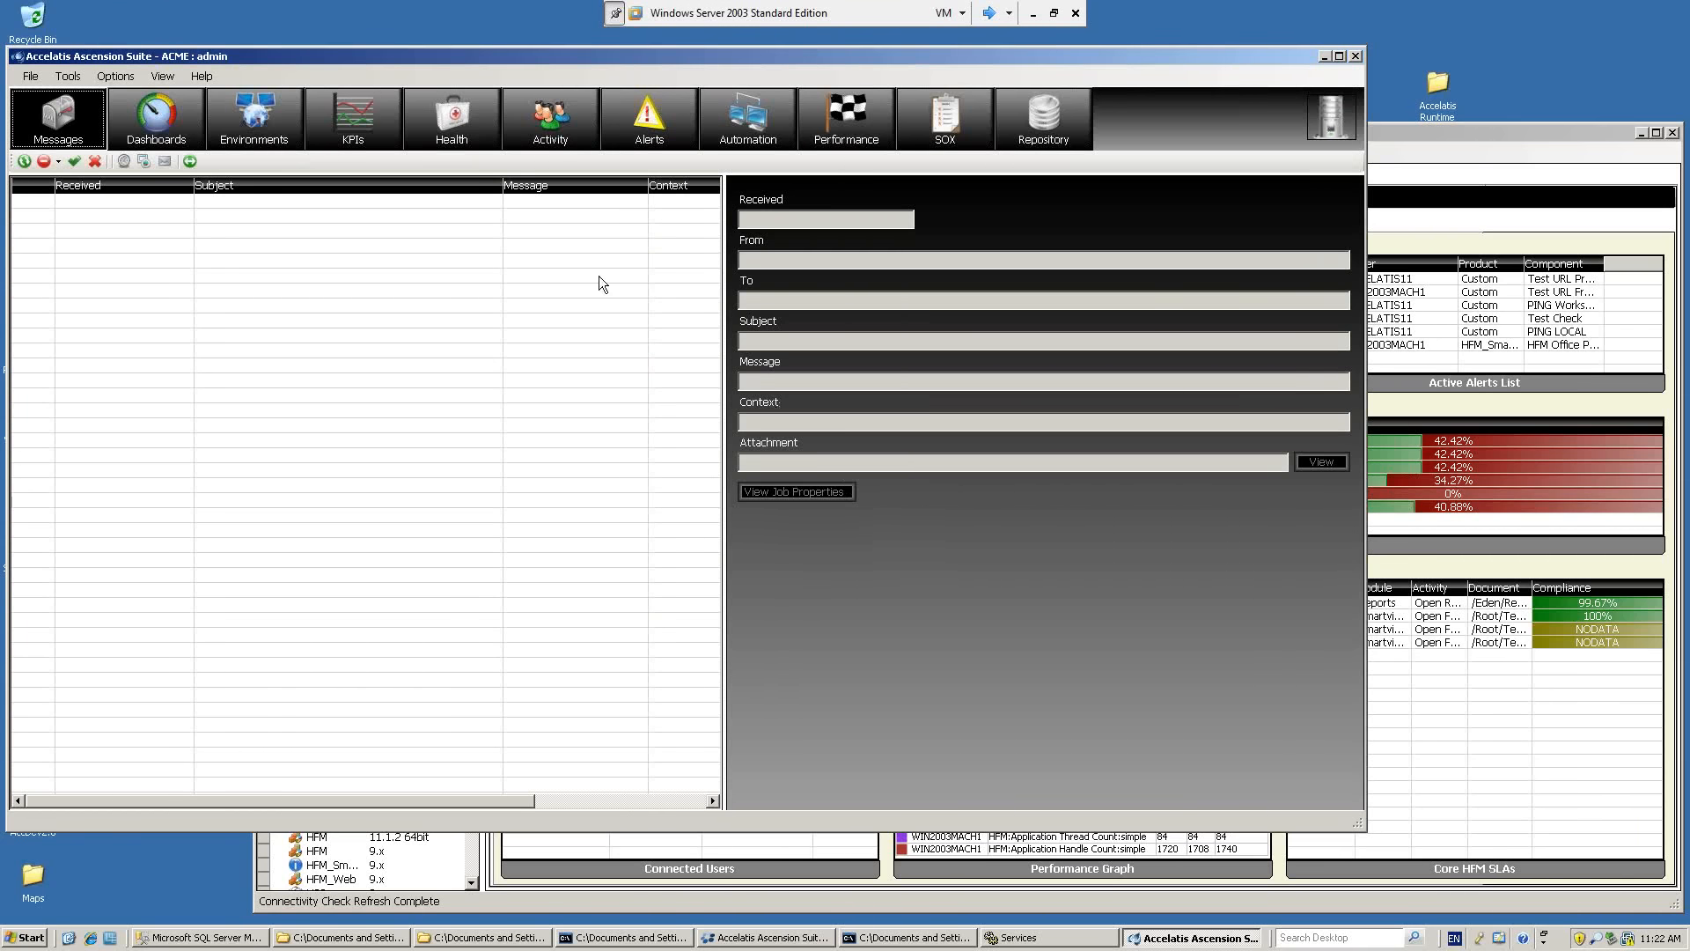
Show the Production Health checks, widen the Target column and examine individual check targets, such as the FDM URL and HFM application rows.
click(469, 132)
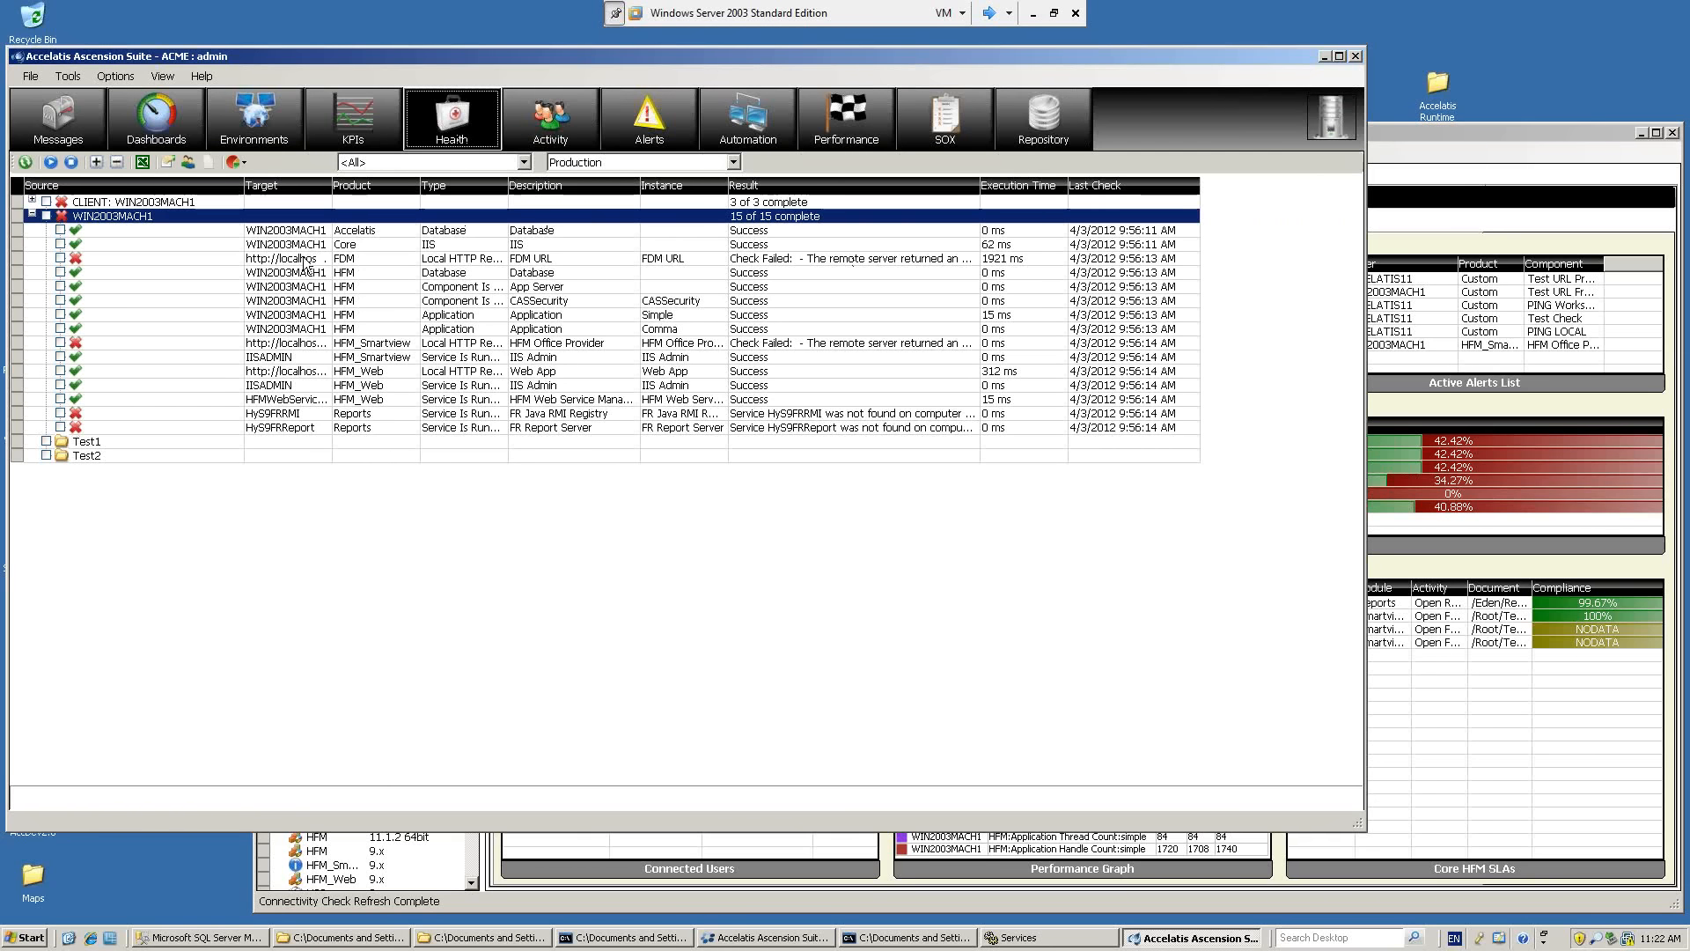
drag(244, 186, 403, 187)
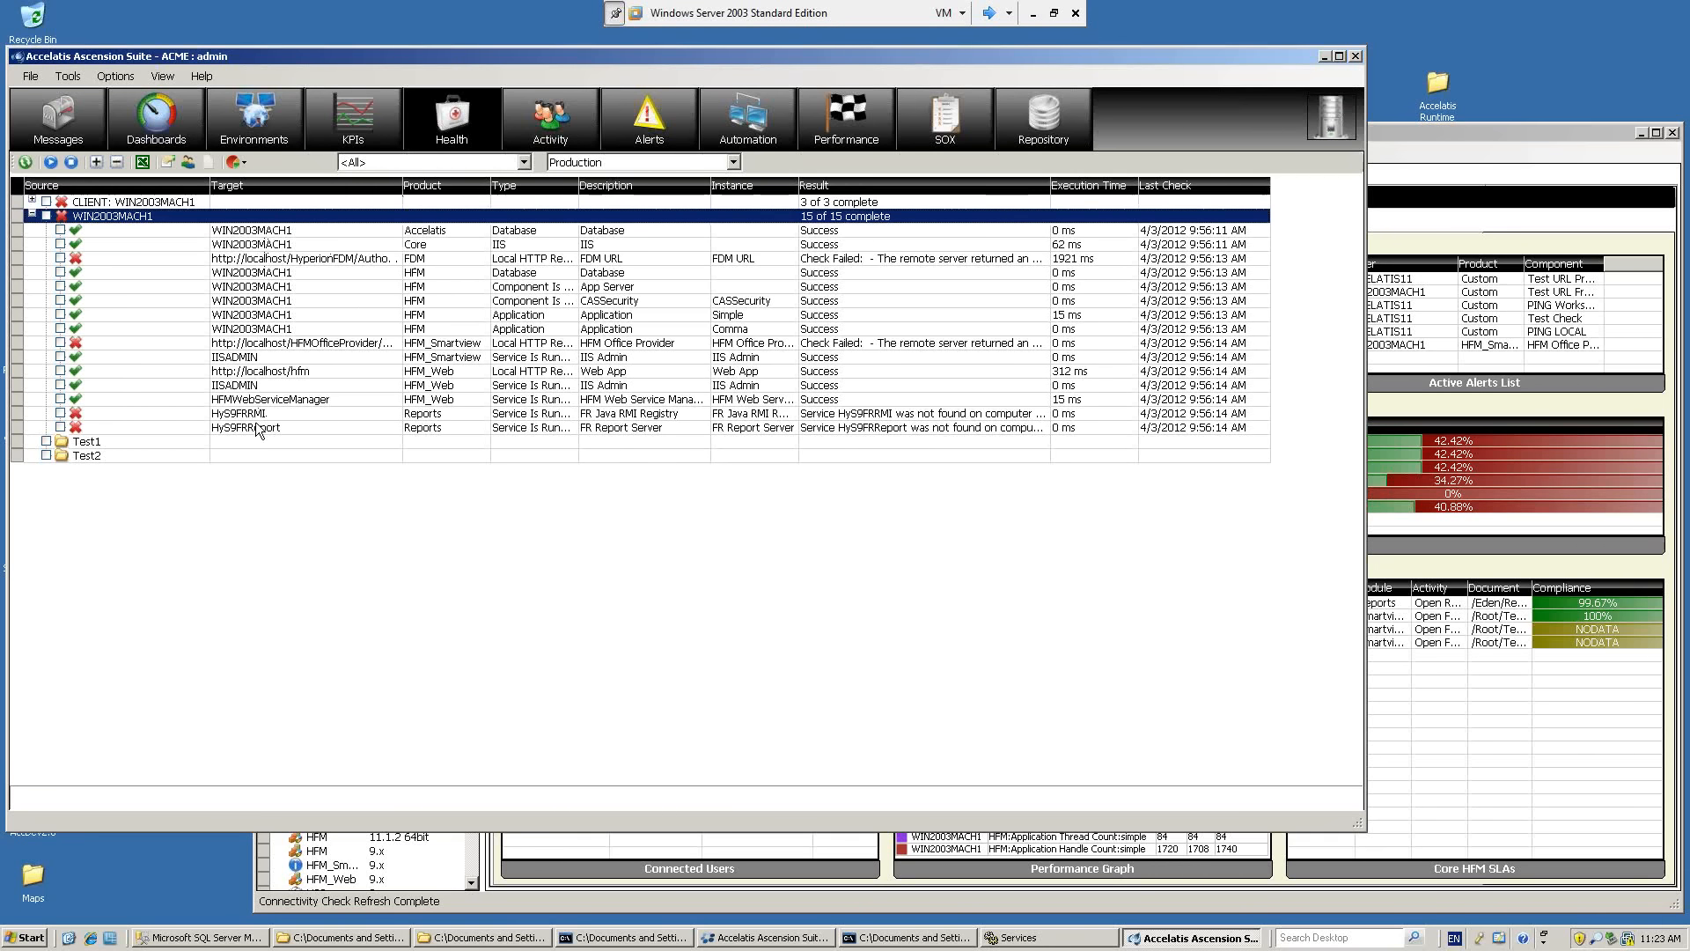
click(302, 300)
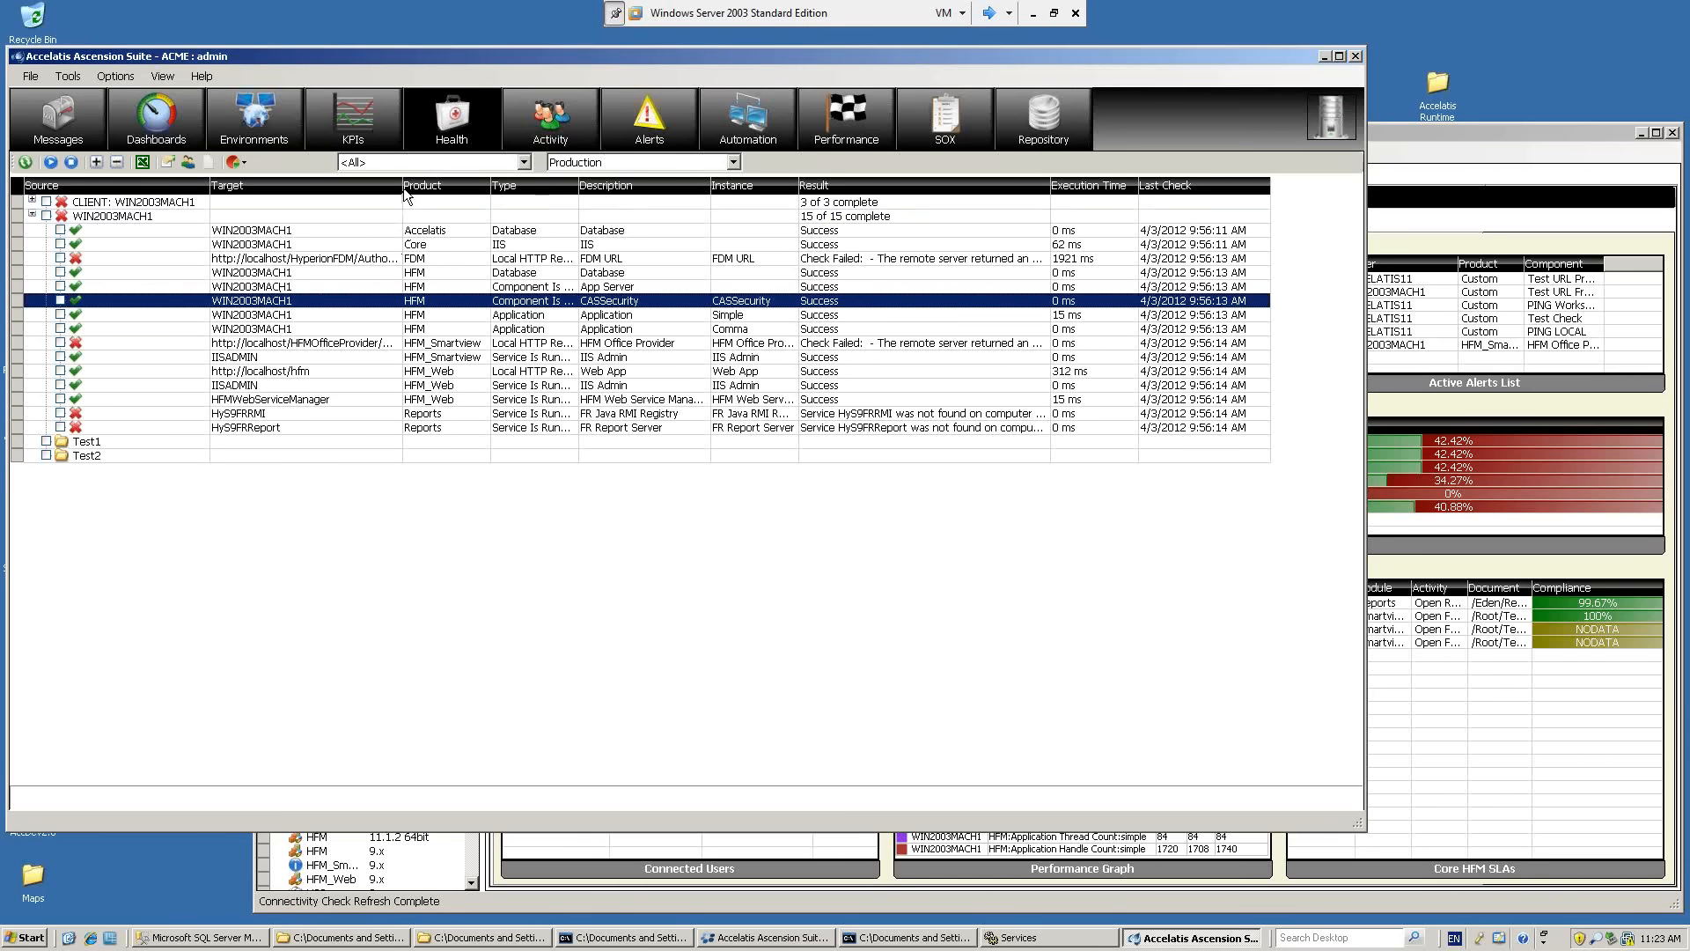
click(356, 259)
click(259, 329)
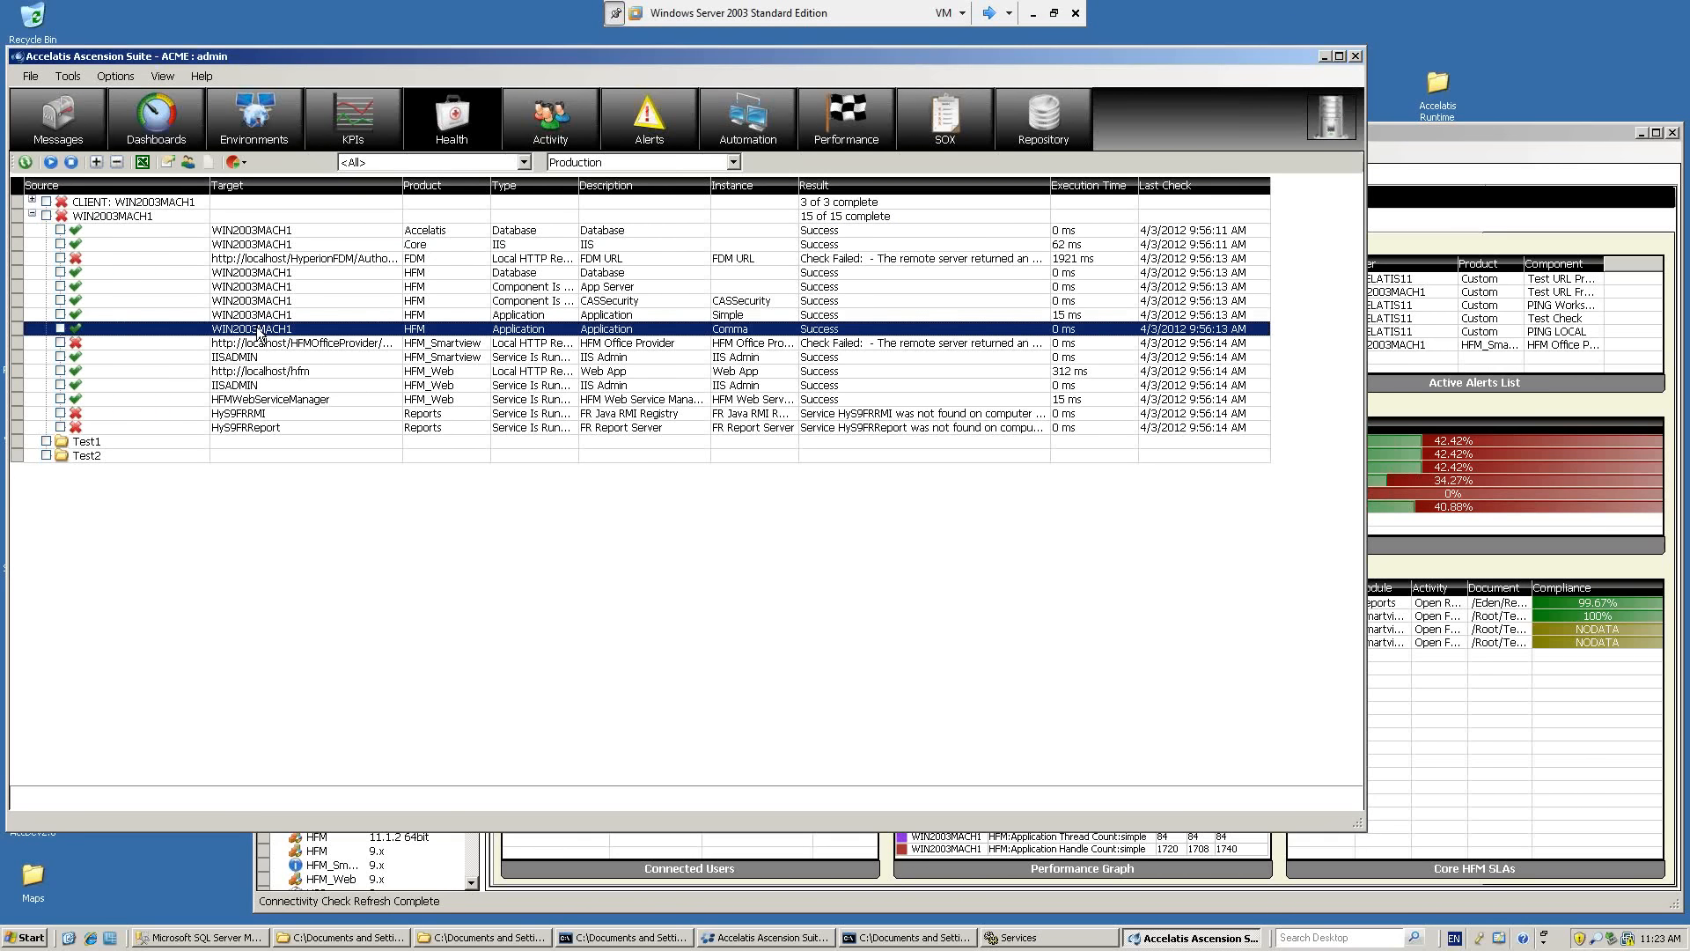
click(236, 344)
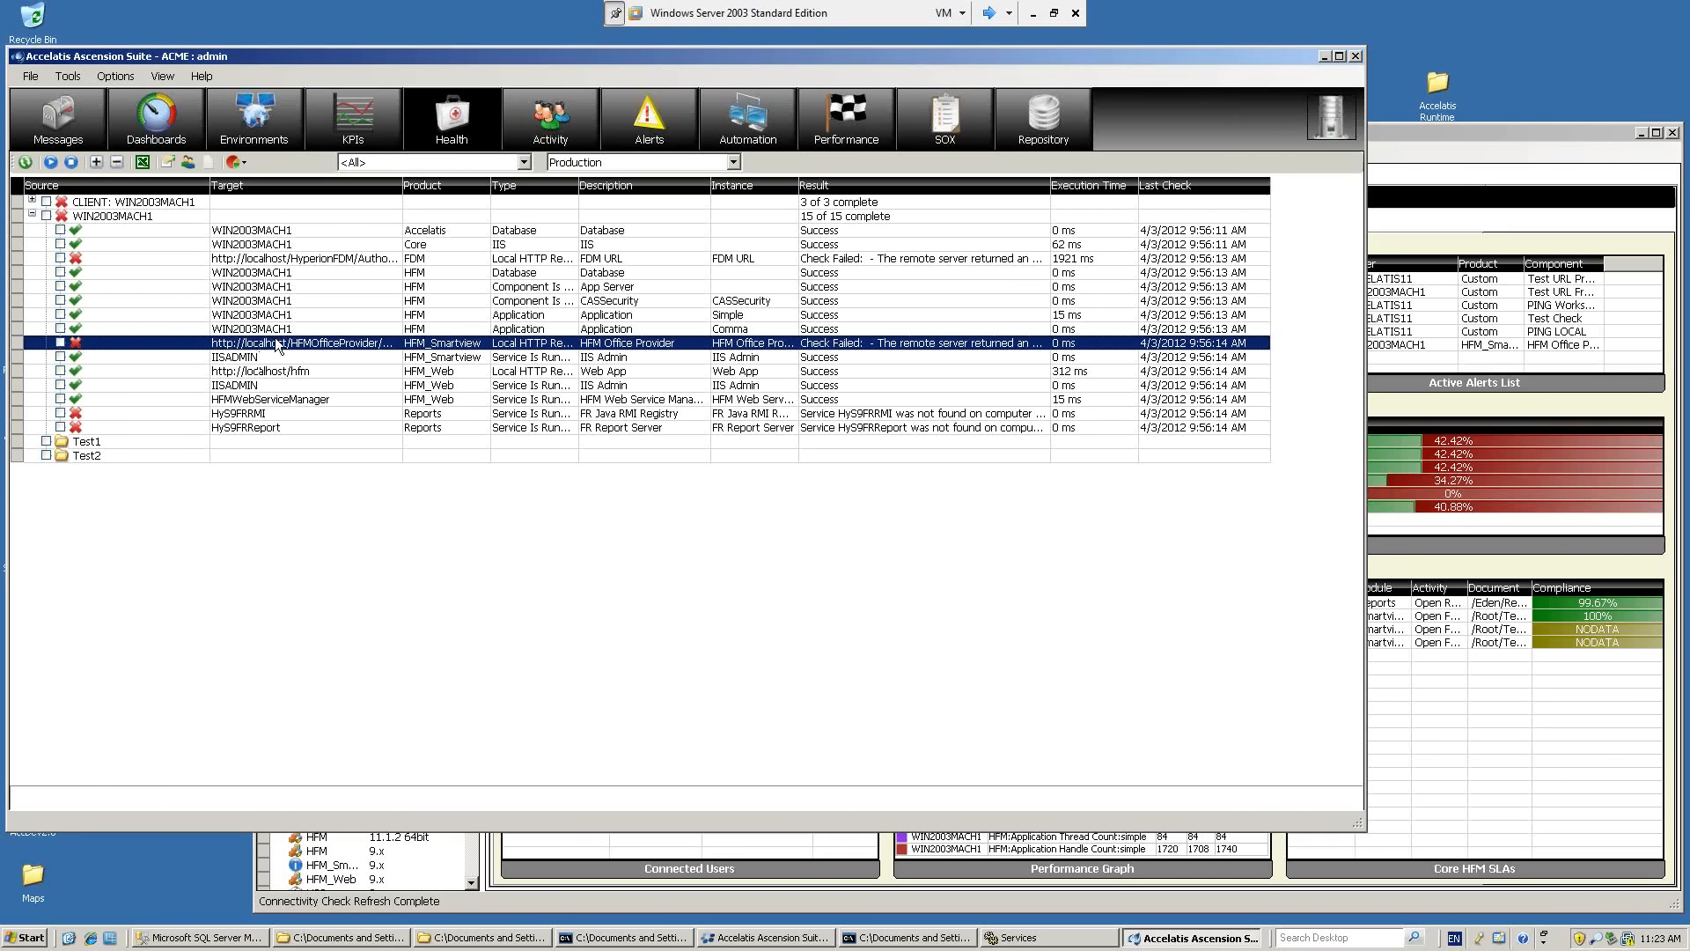
click(298, 302)
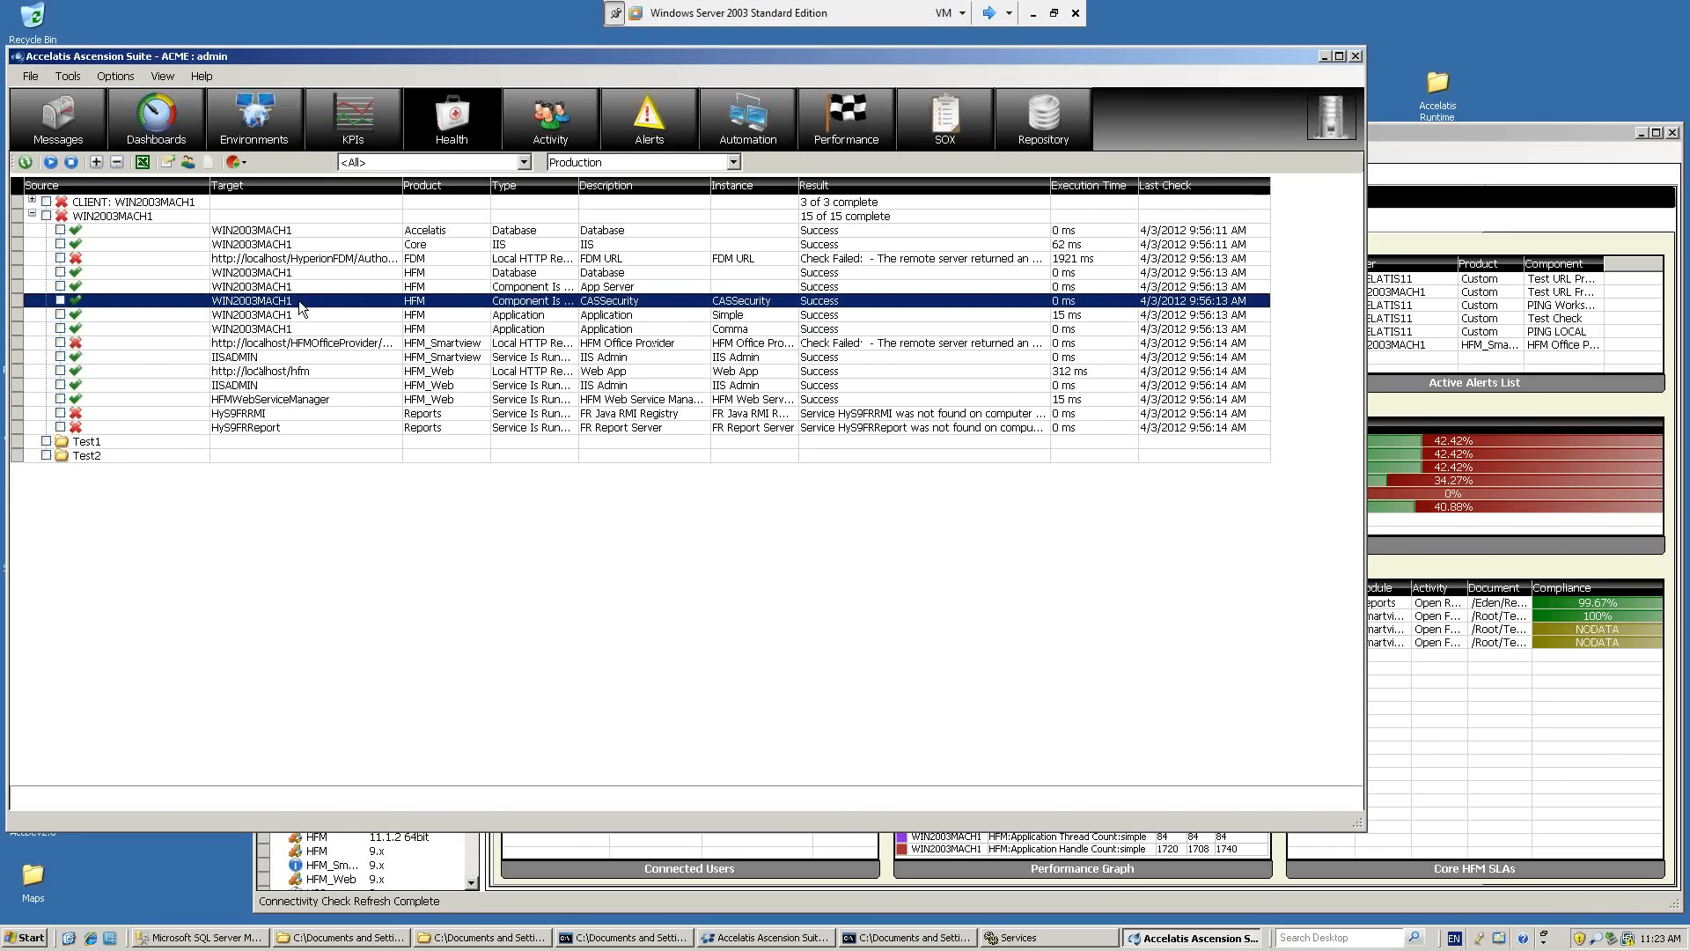
Open the Connectivity Designer for Production, enlarge it and compare the User Defined, Remote Clients and Built In check lists.
click(171, 163)
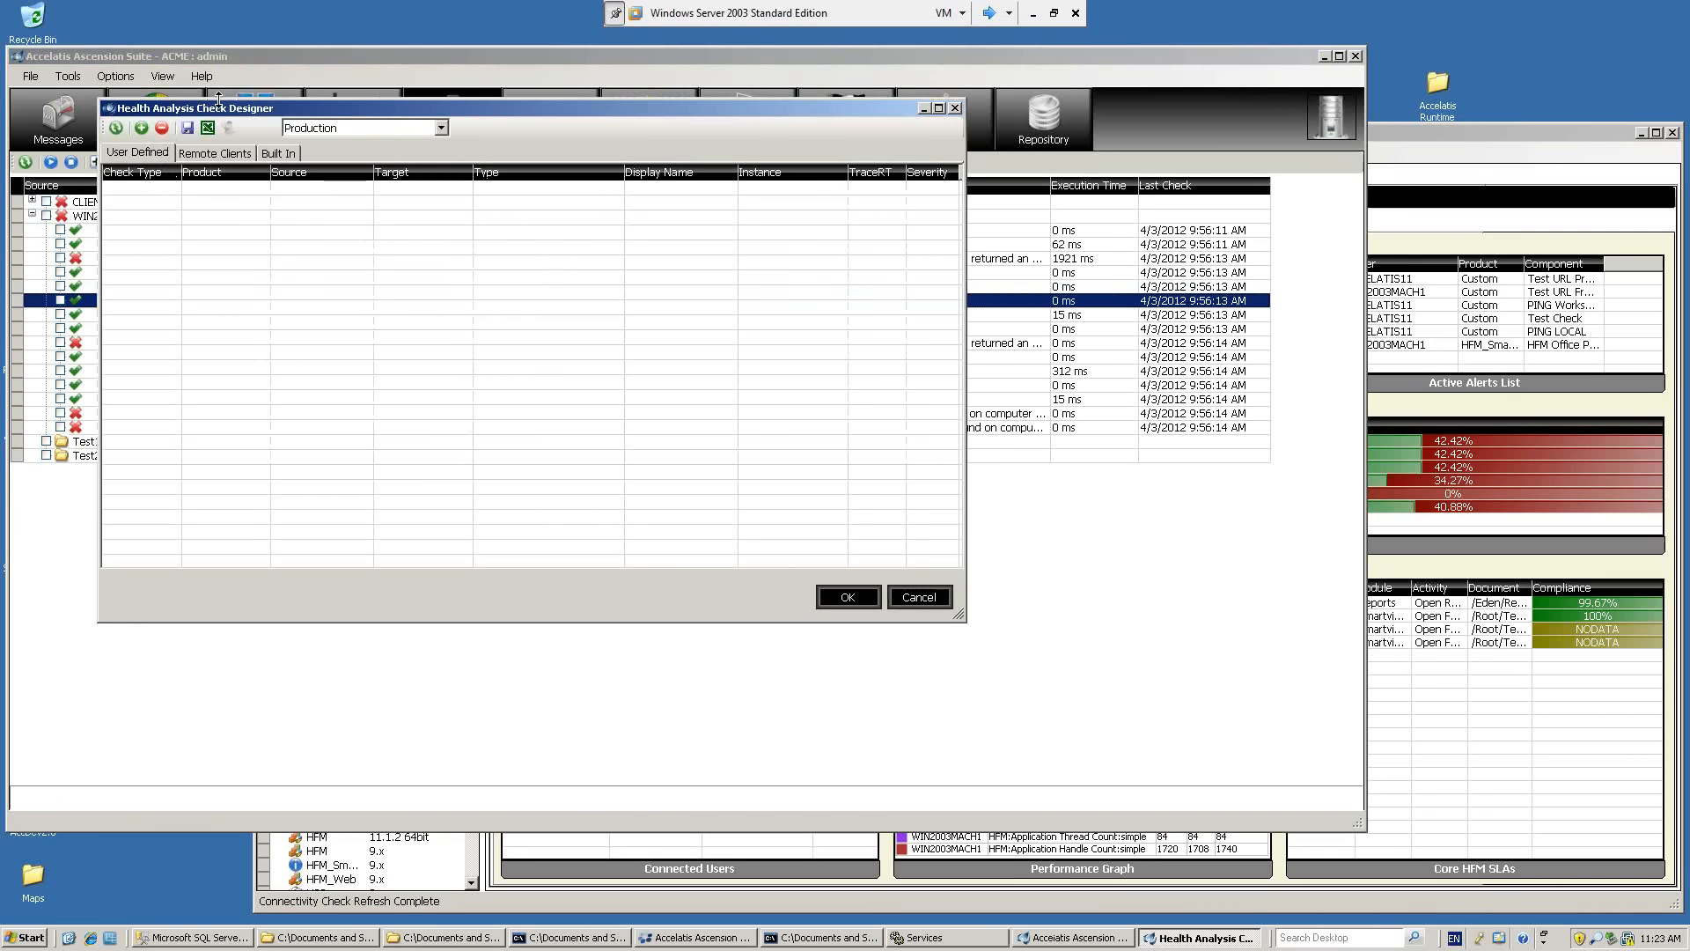
drag(217, 112, 190, 112)
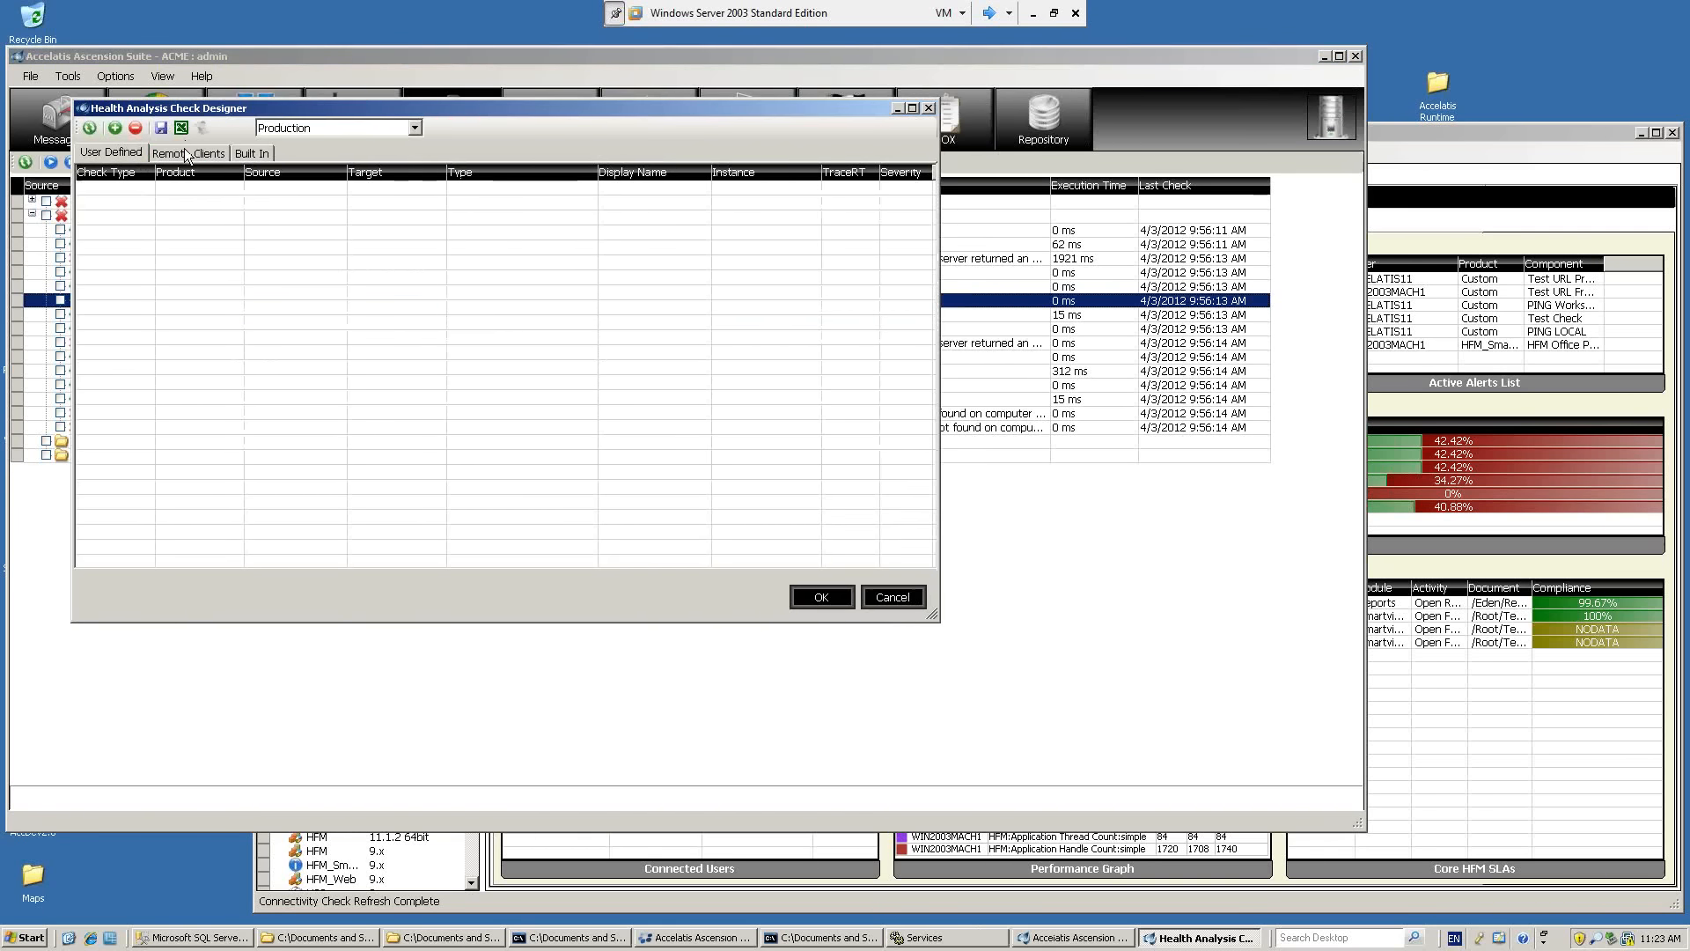
click(188, 154)
click(132, 154)
click(189, 154)
click(252, 153)
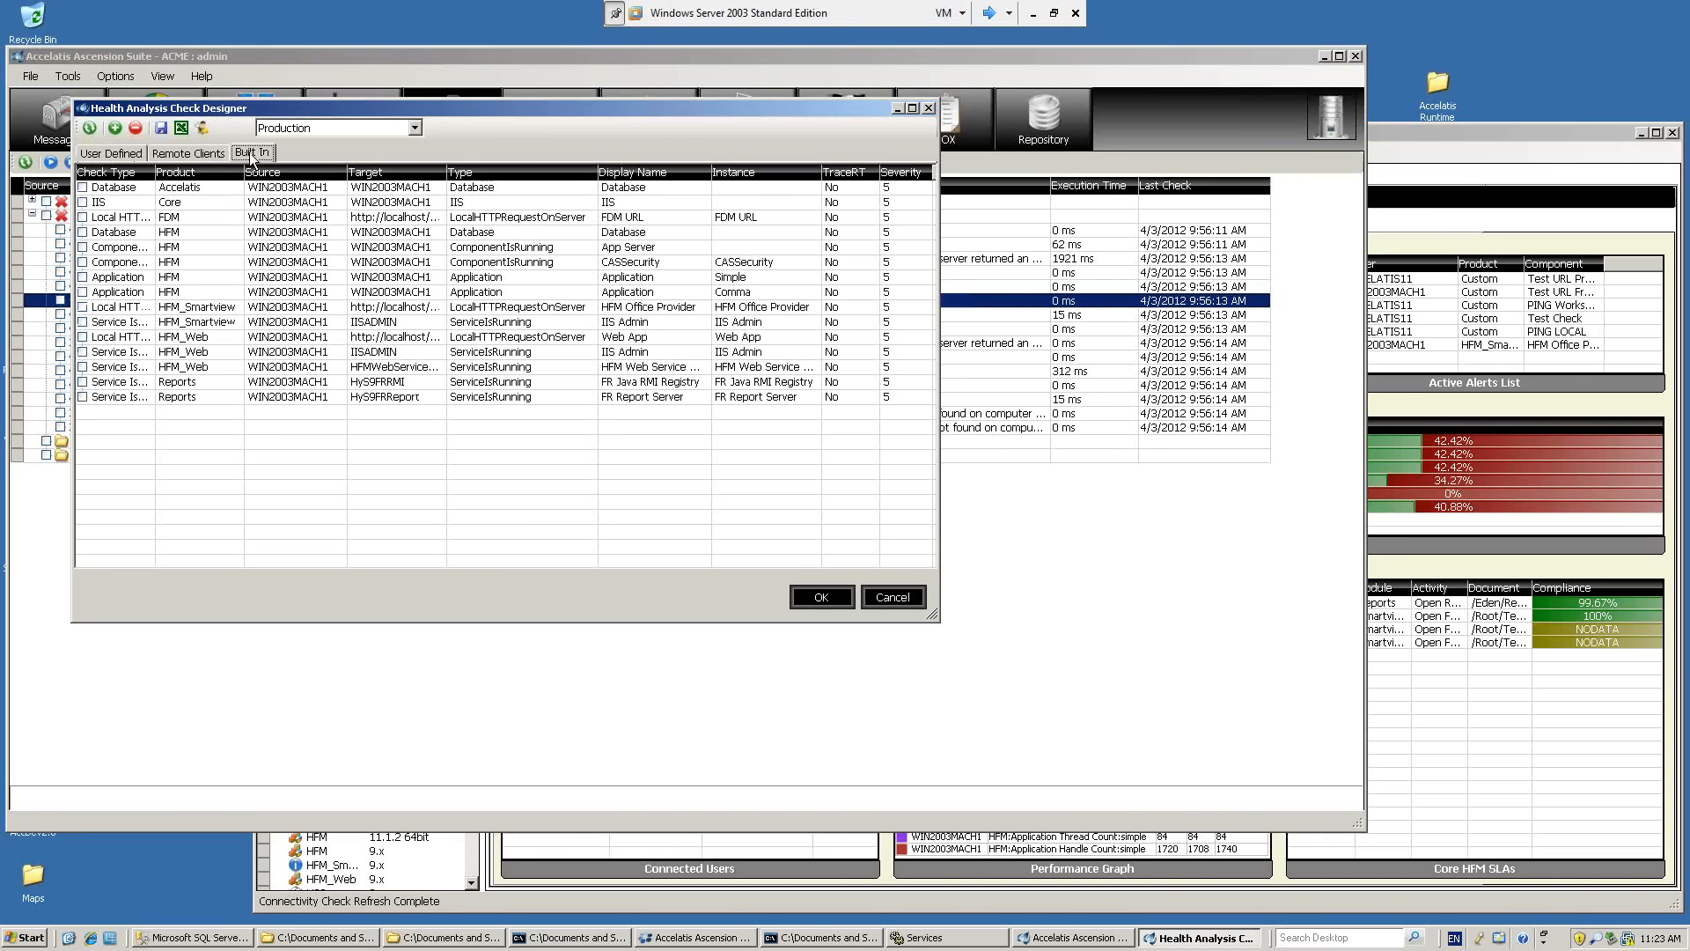
drag(935, 616, 1164, 706)
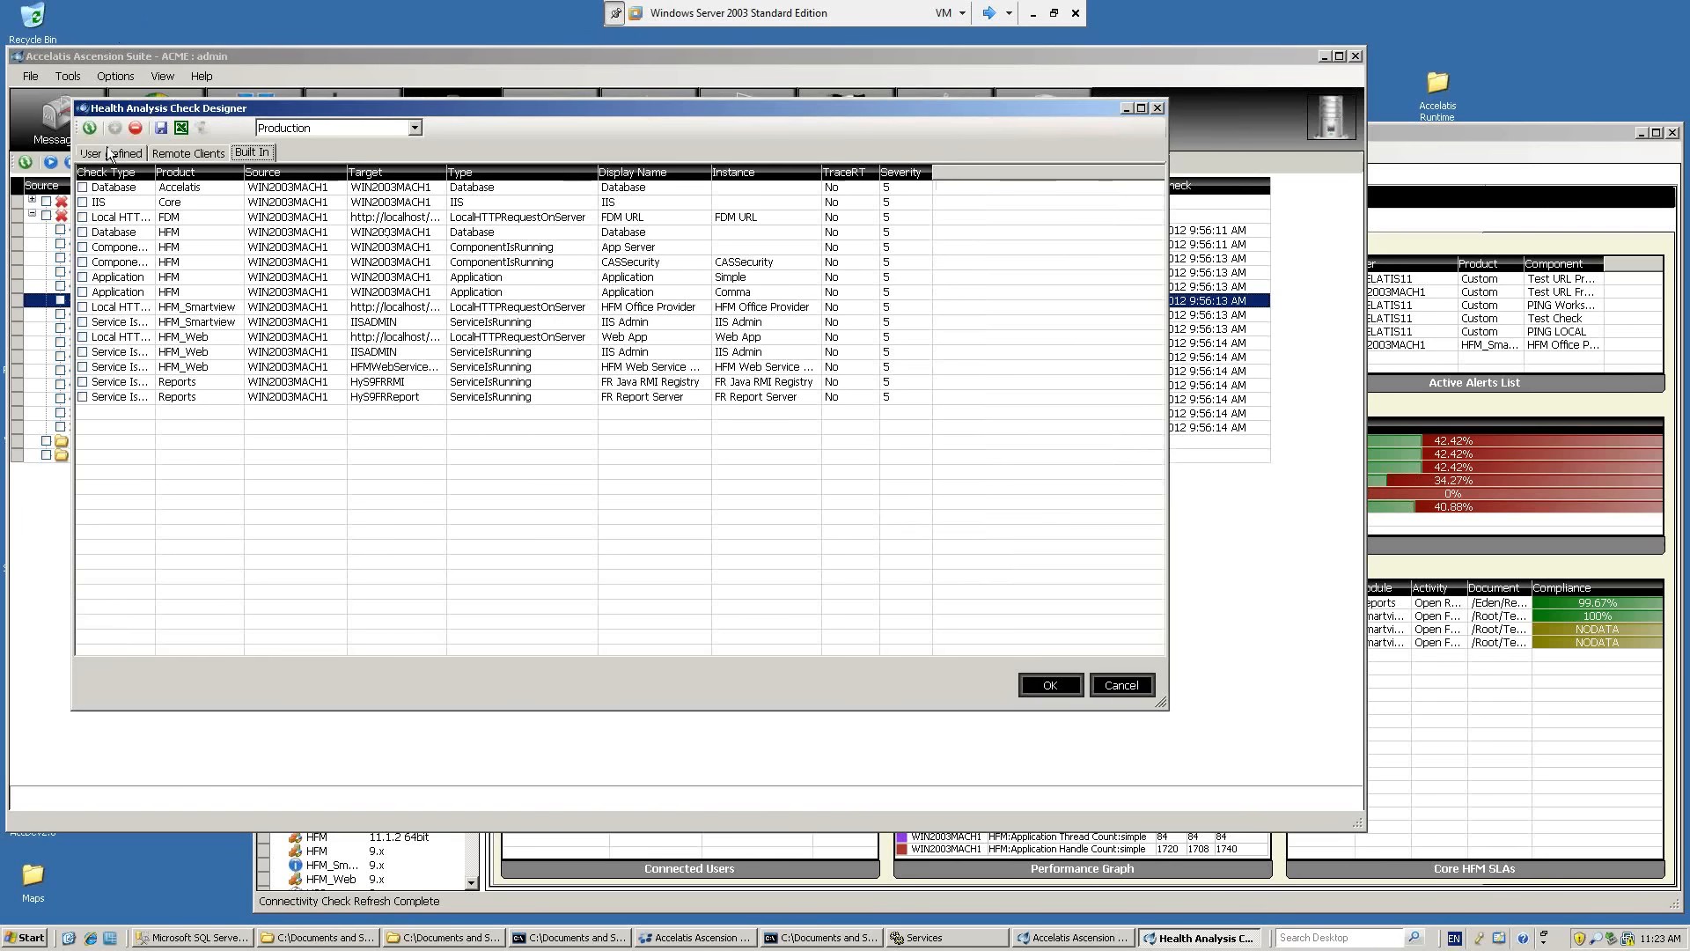
click(106, 152)
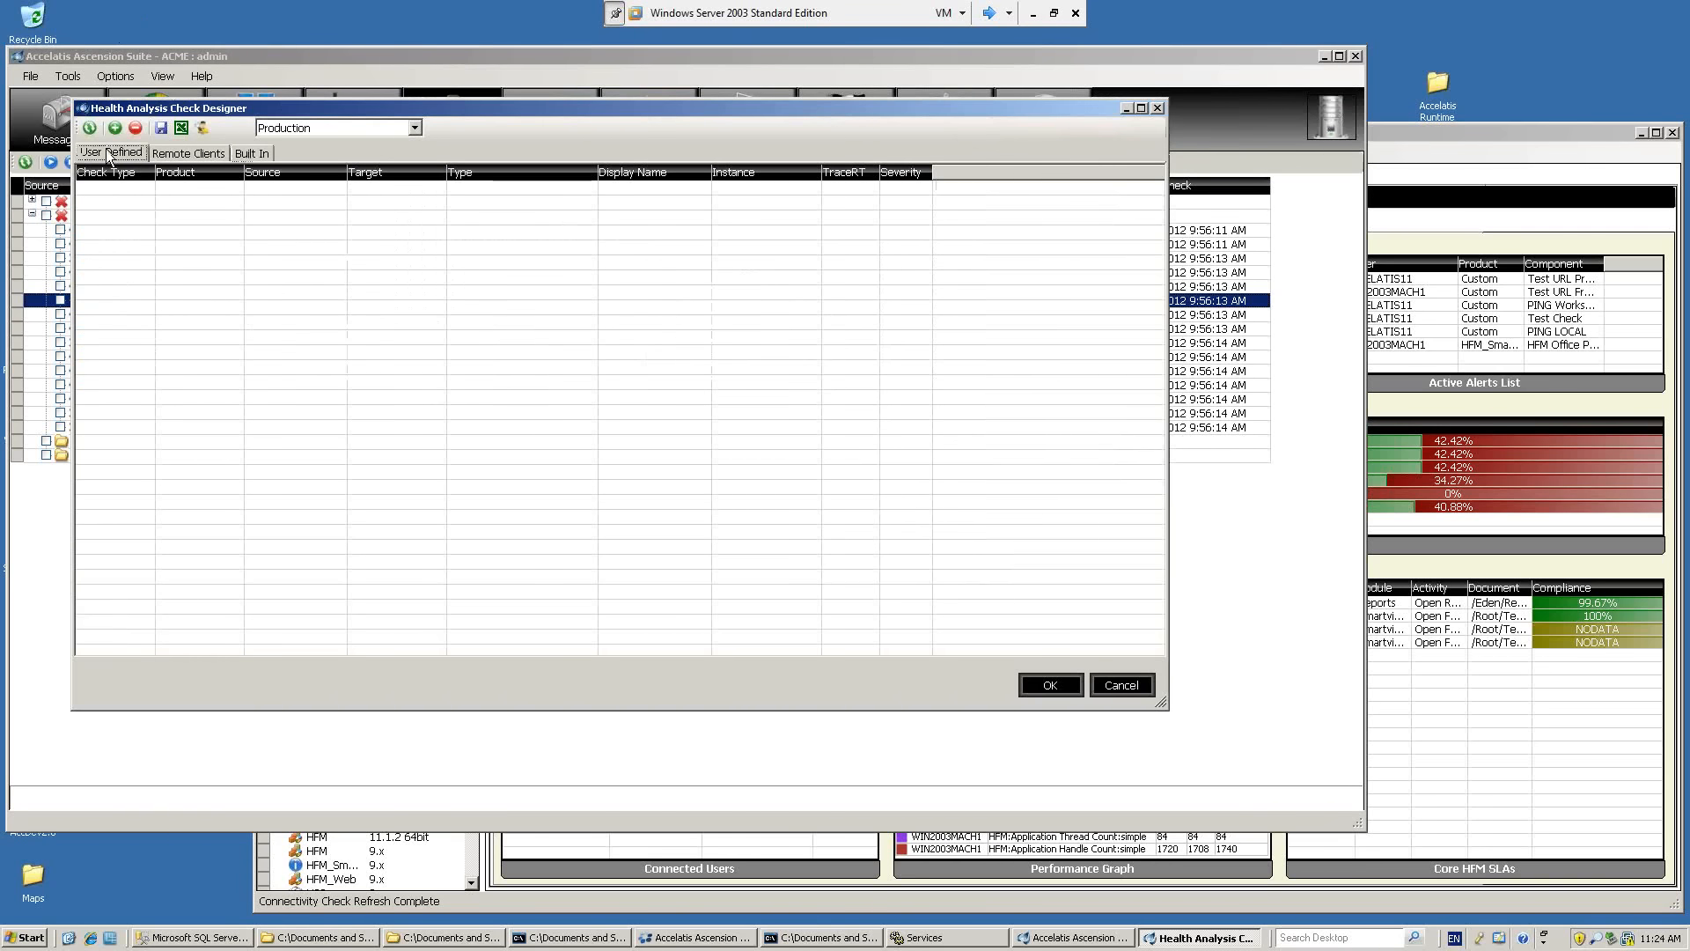
click(255, 153)
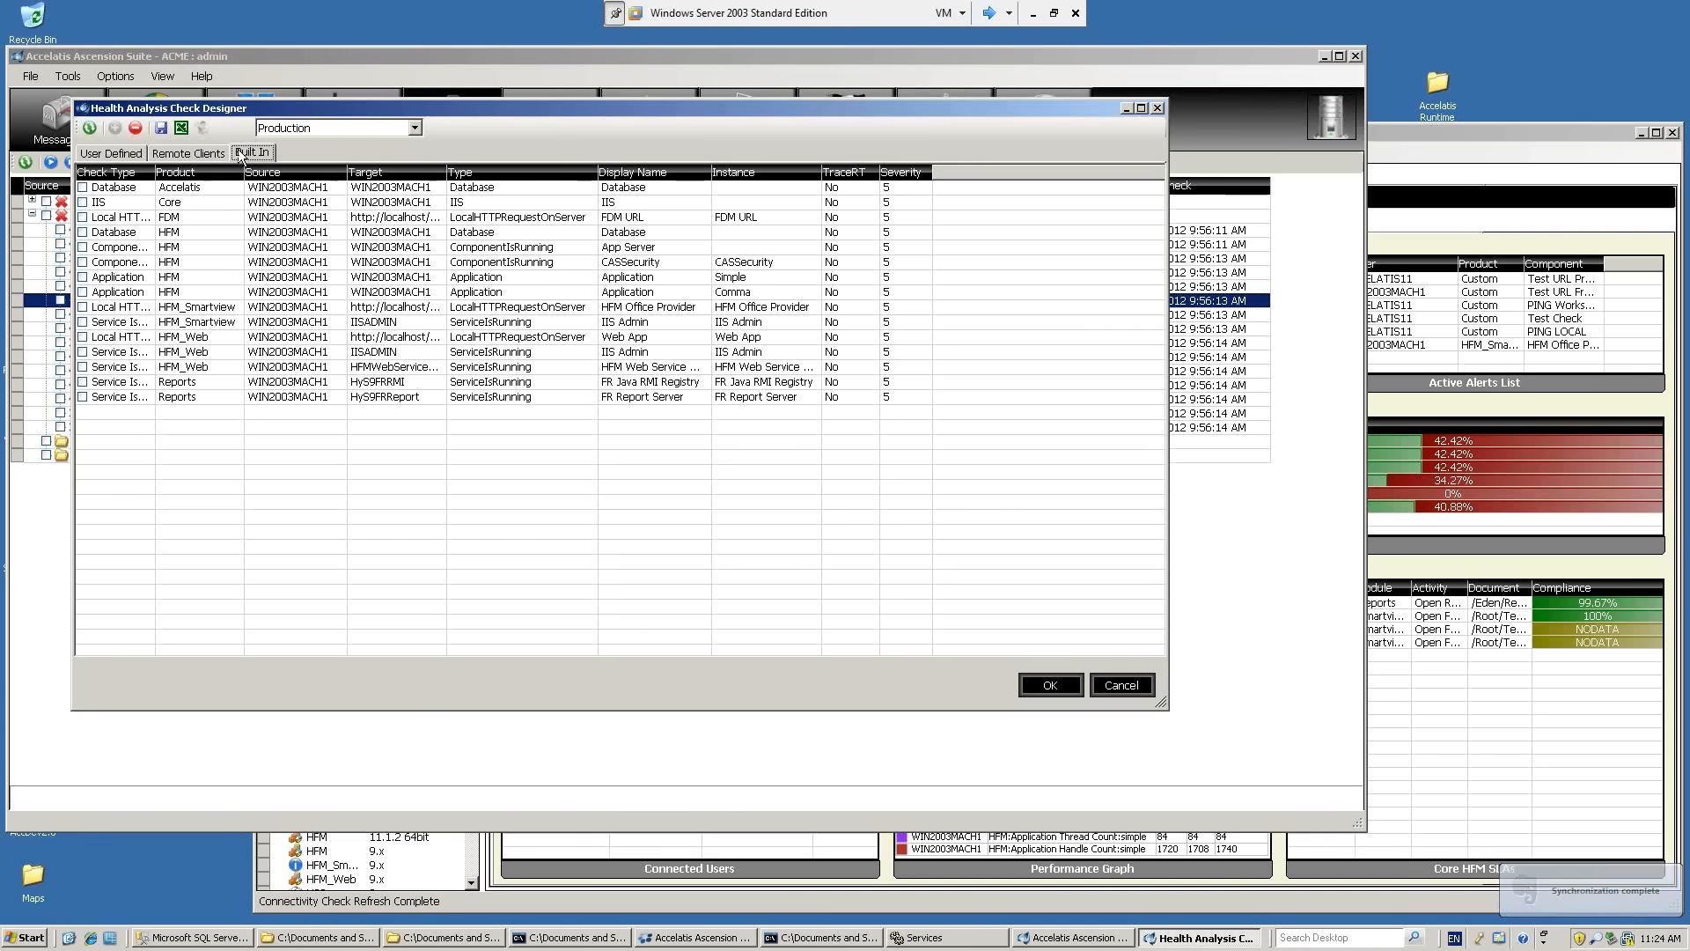
Examine the built-in check types, including ServiceIsRunning, LocalHTTPRequestOnServer, Application, ComponentIsRunning and Database.
click(588, 351)
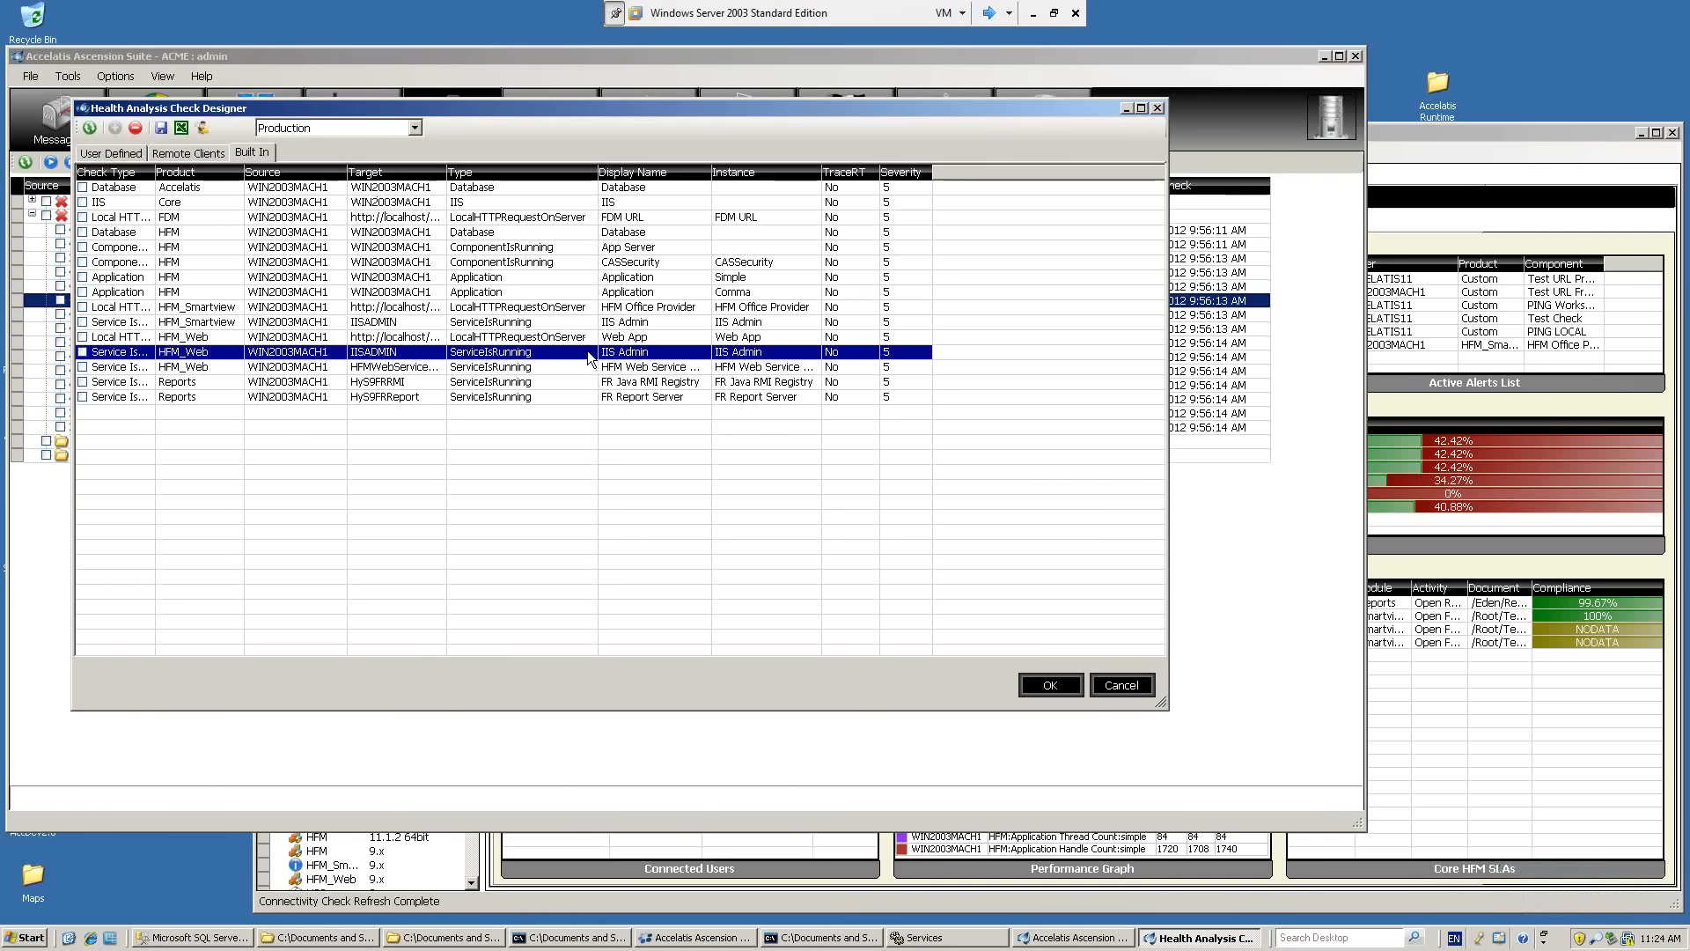
click(528, 366)
click(527, 381)
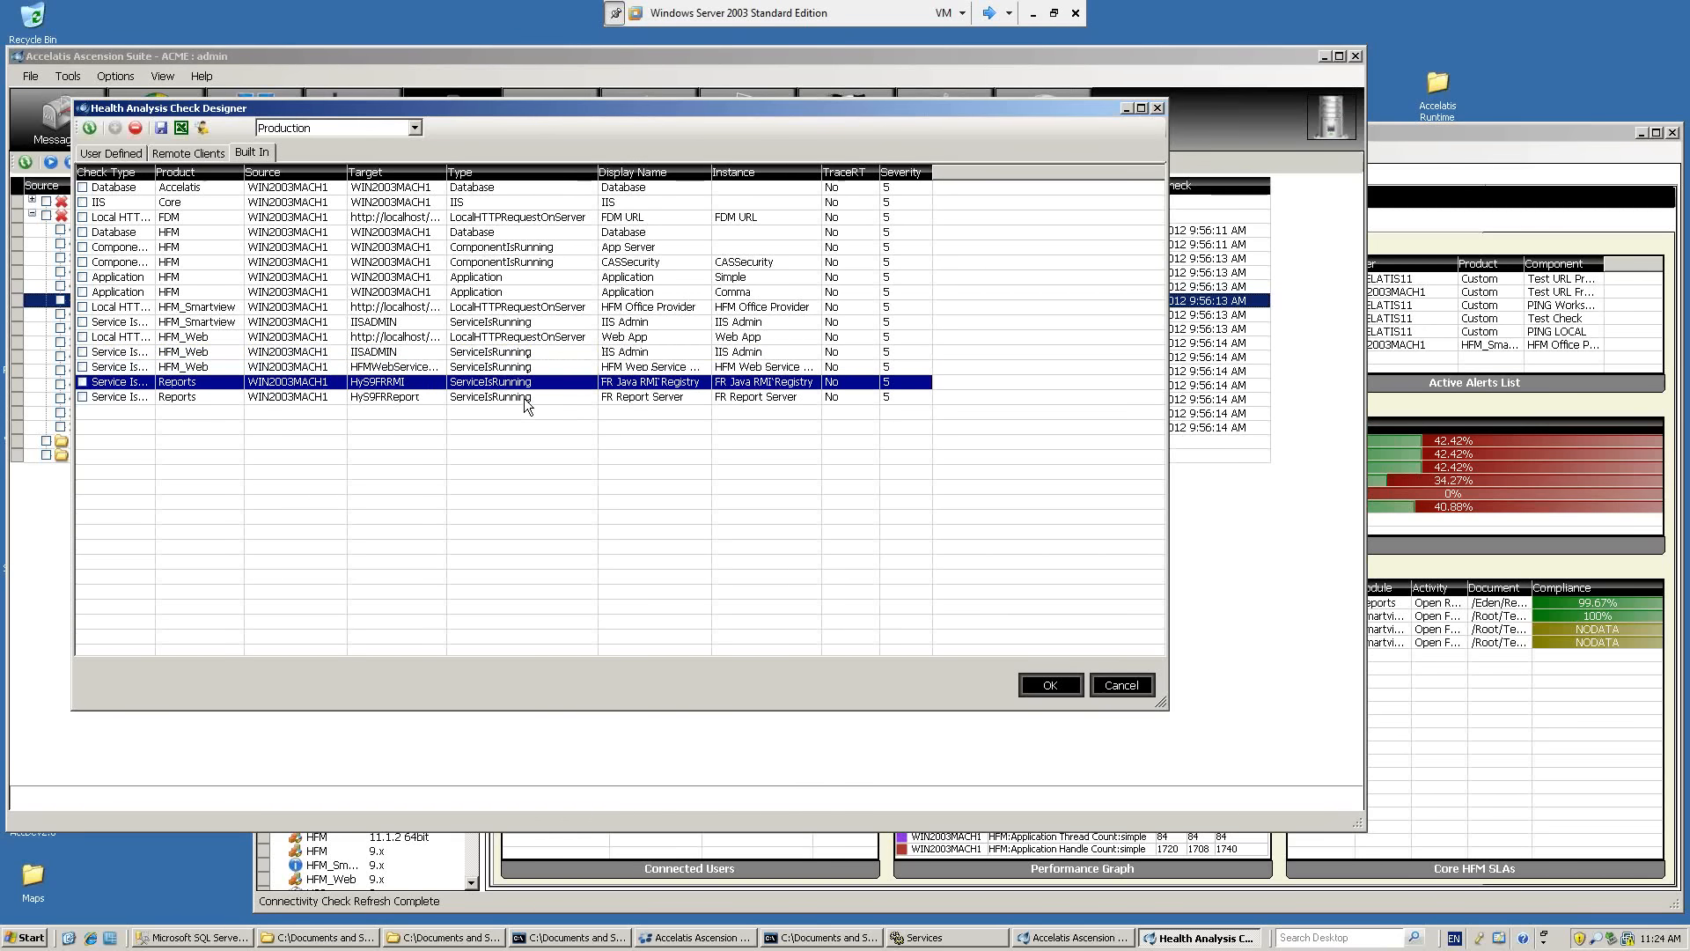
click(526, 398)
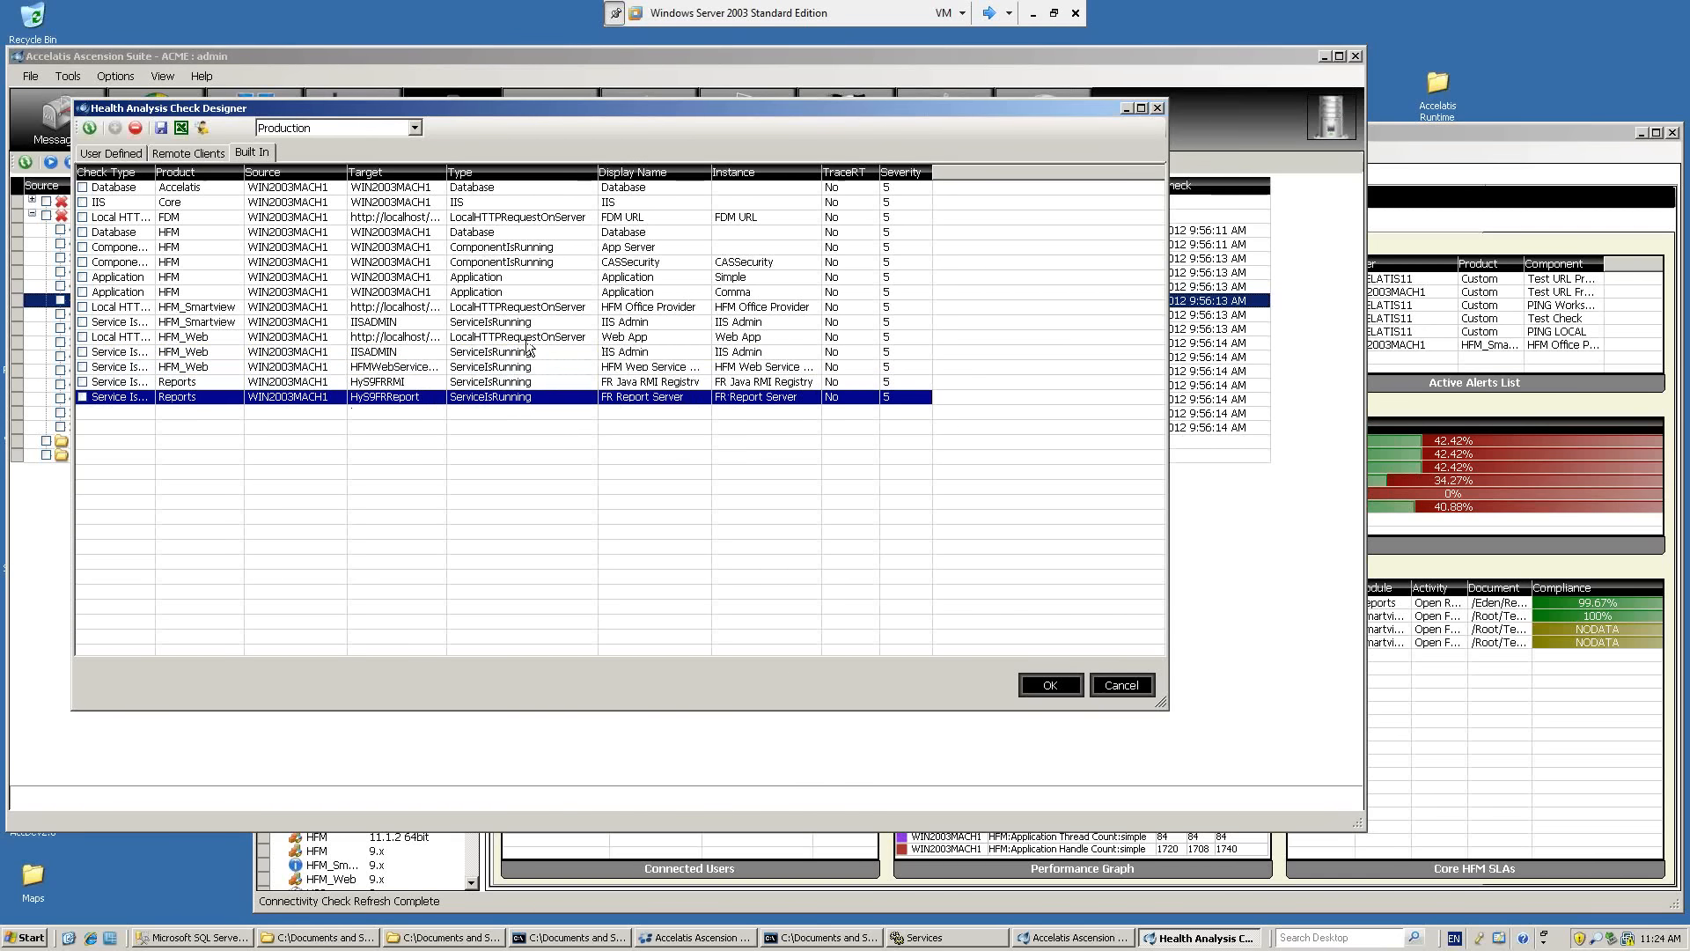
click(530, 337)
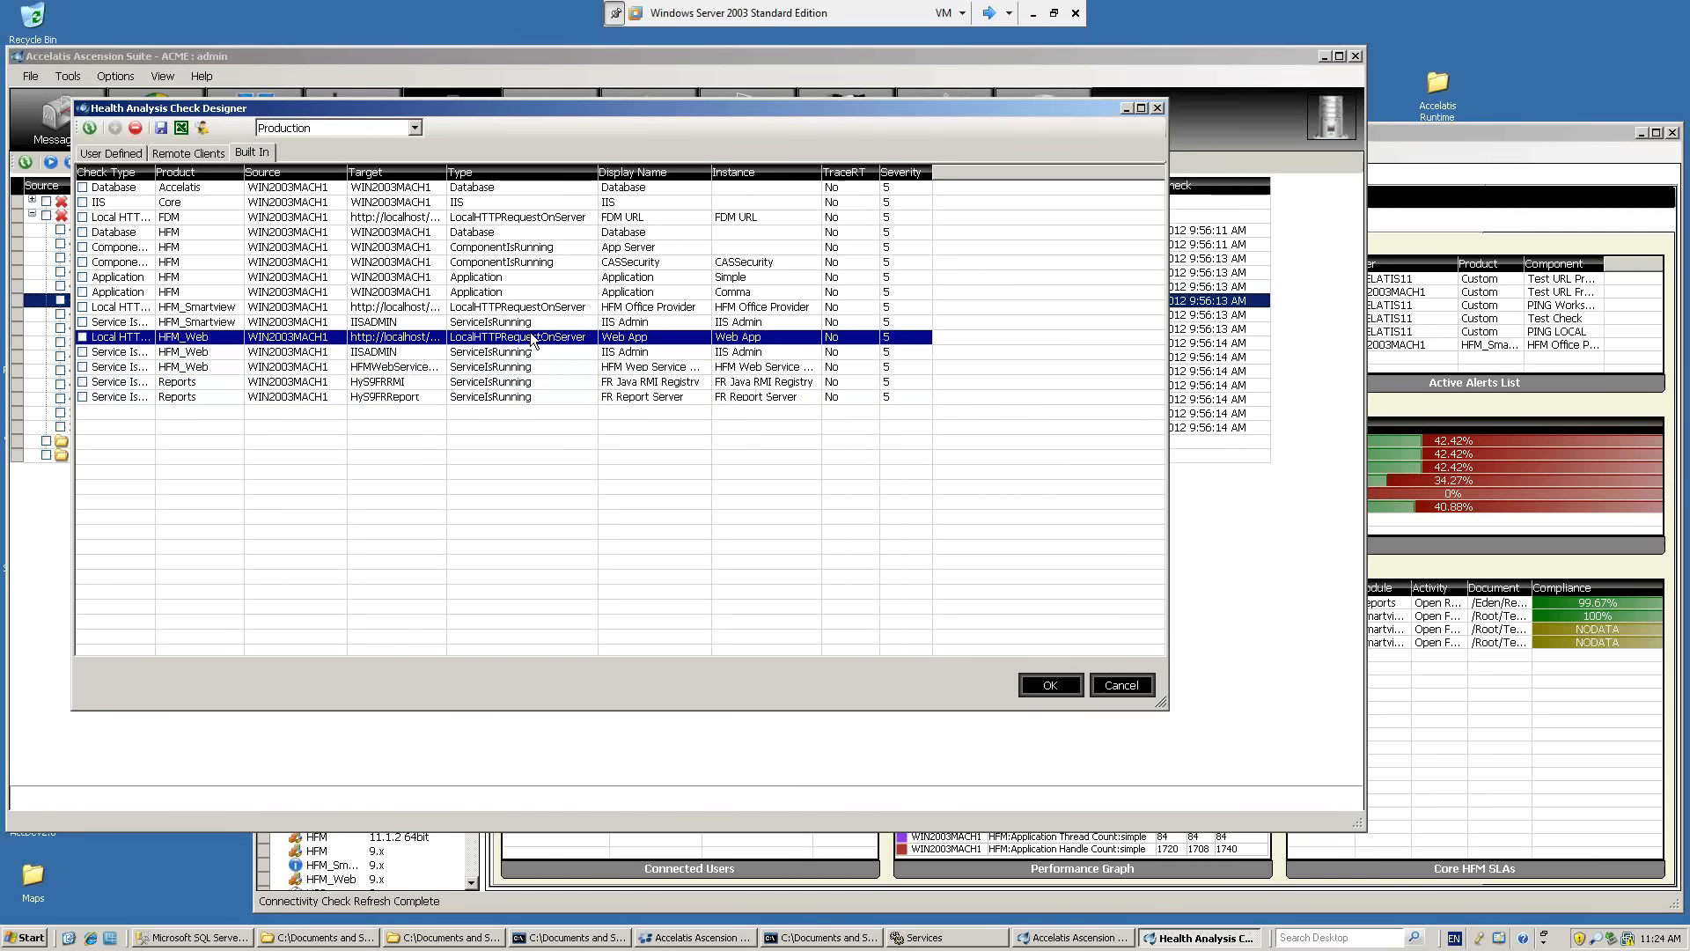
click(540, 306)
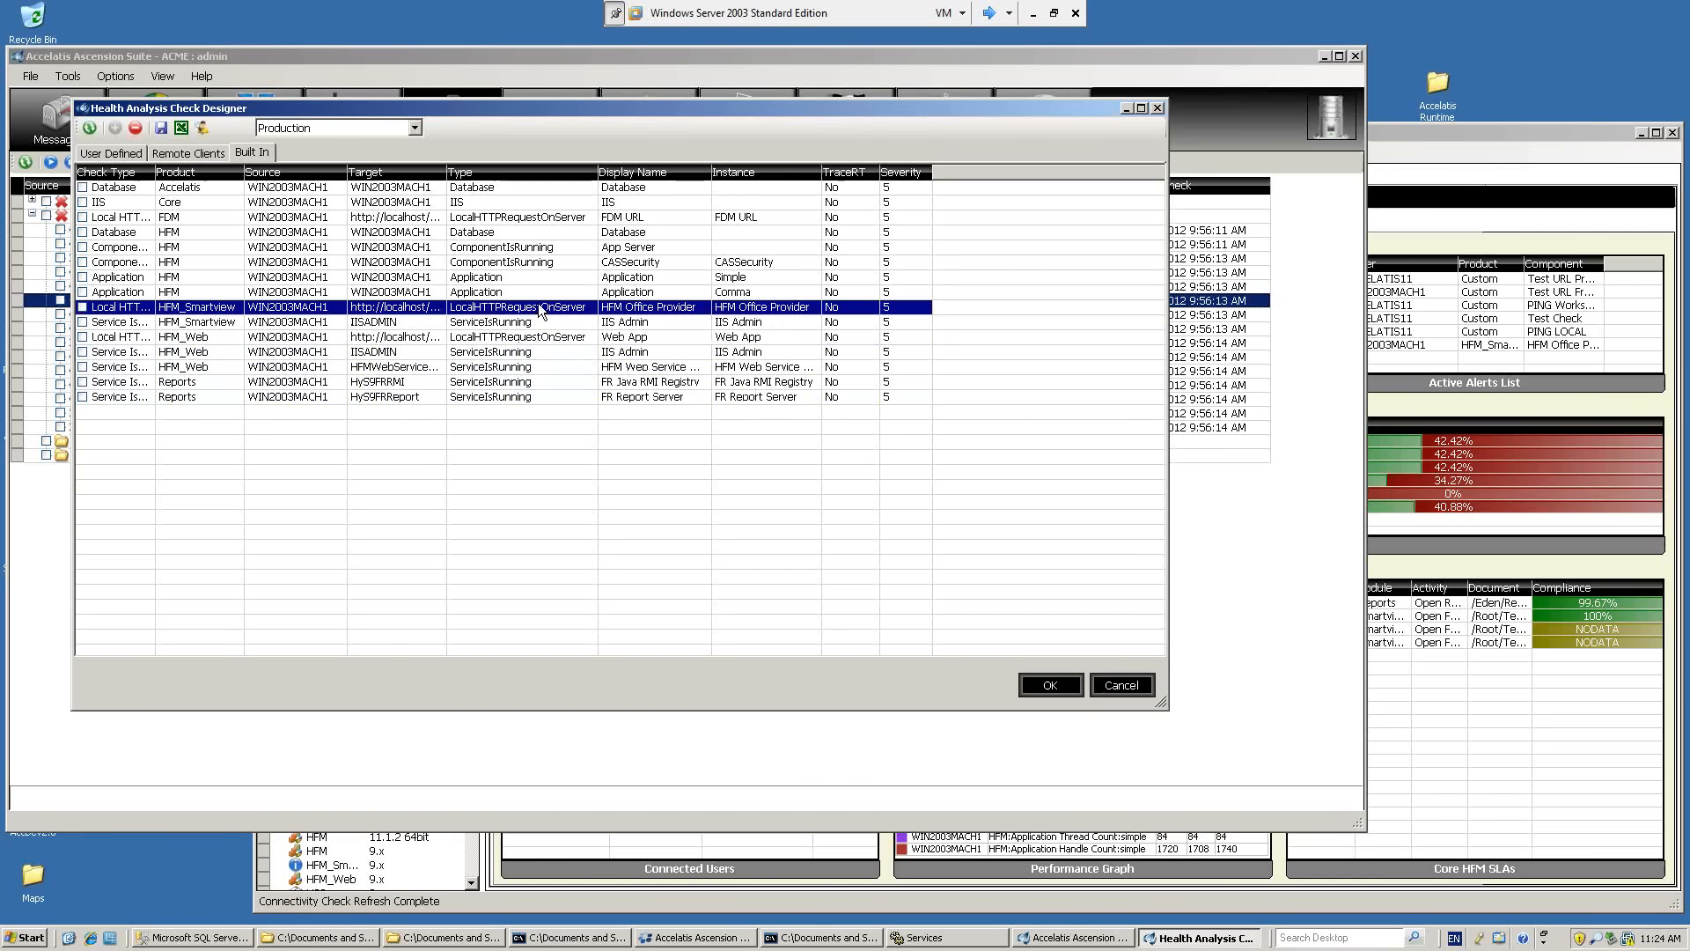
click(537, 297)
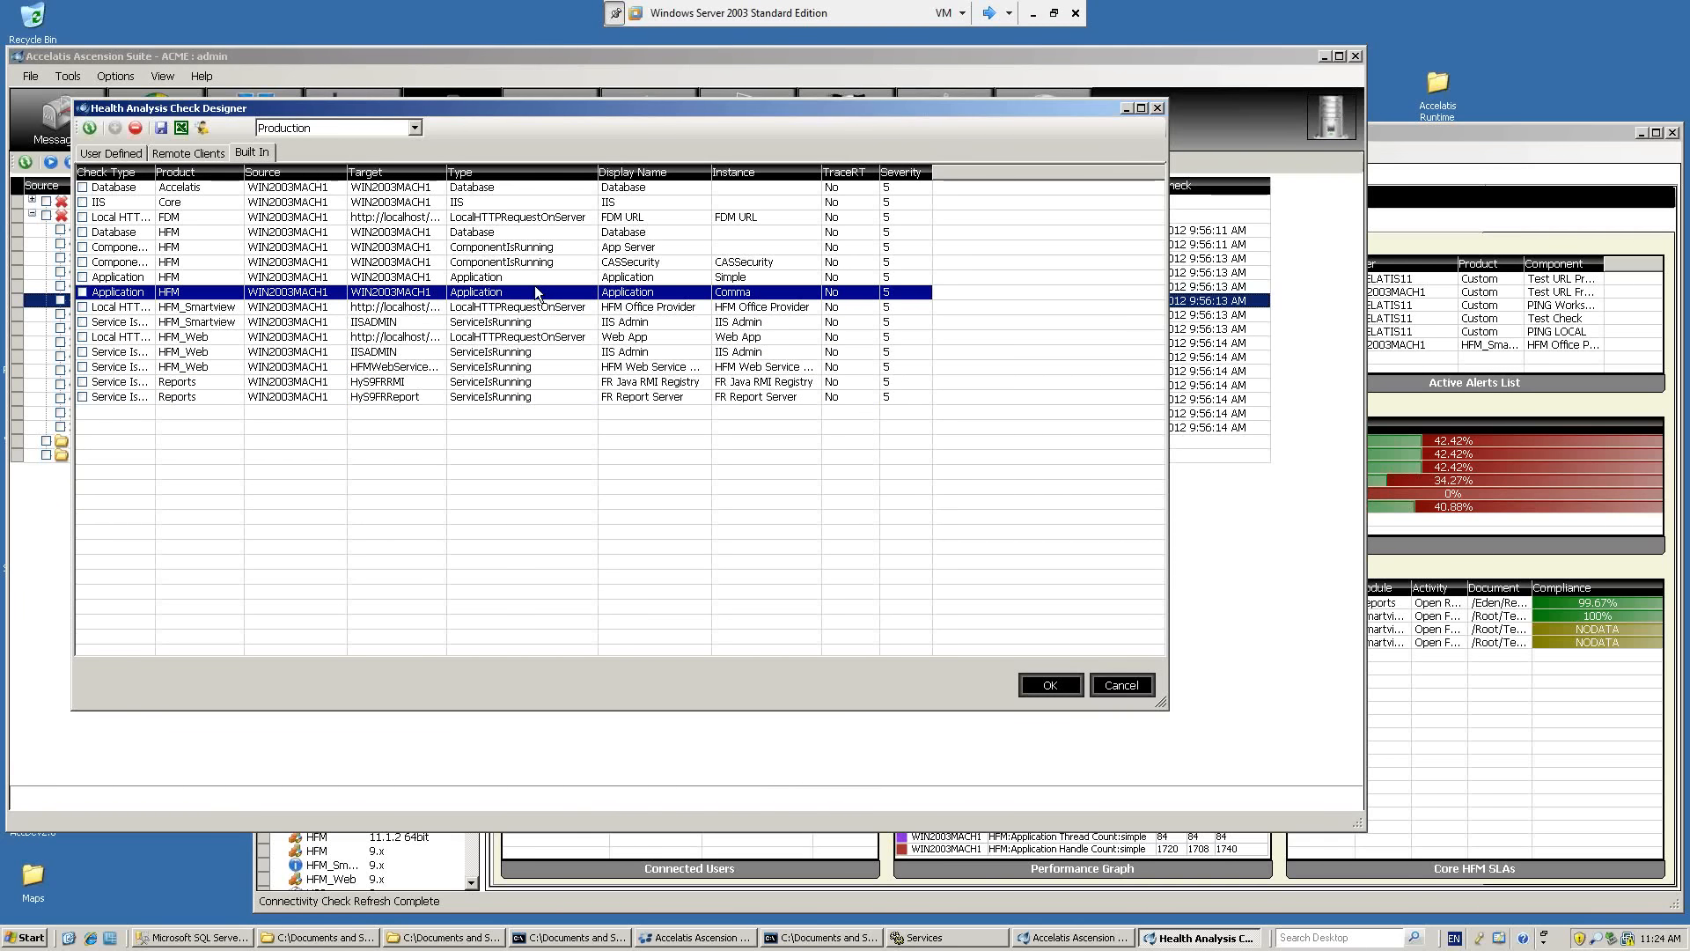
click(532, 280)
click(531, 290)
click(537, 250)
click(514, 265)
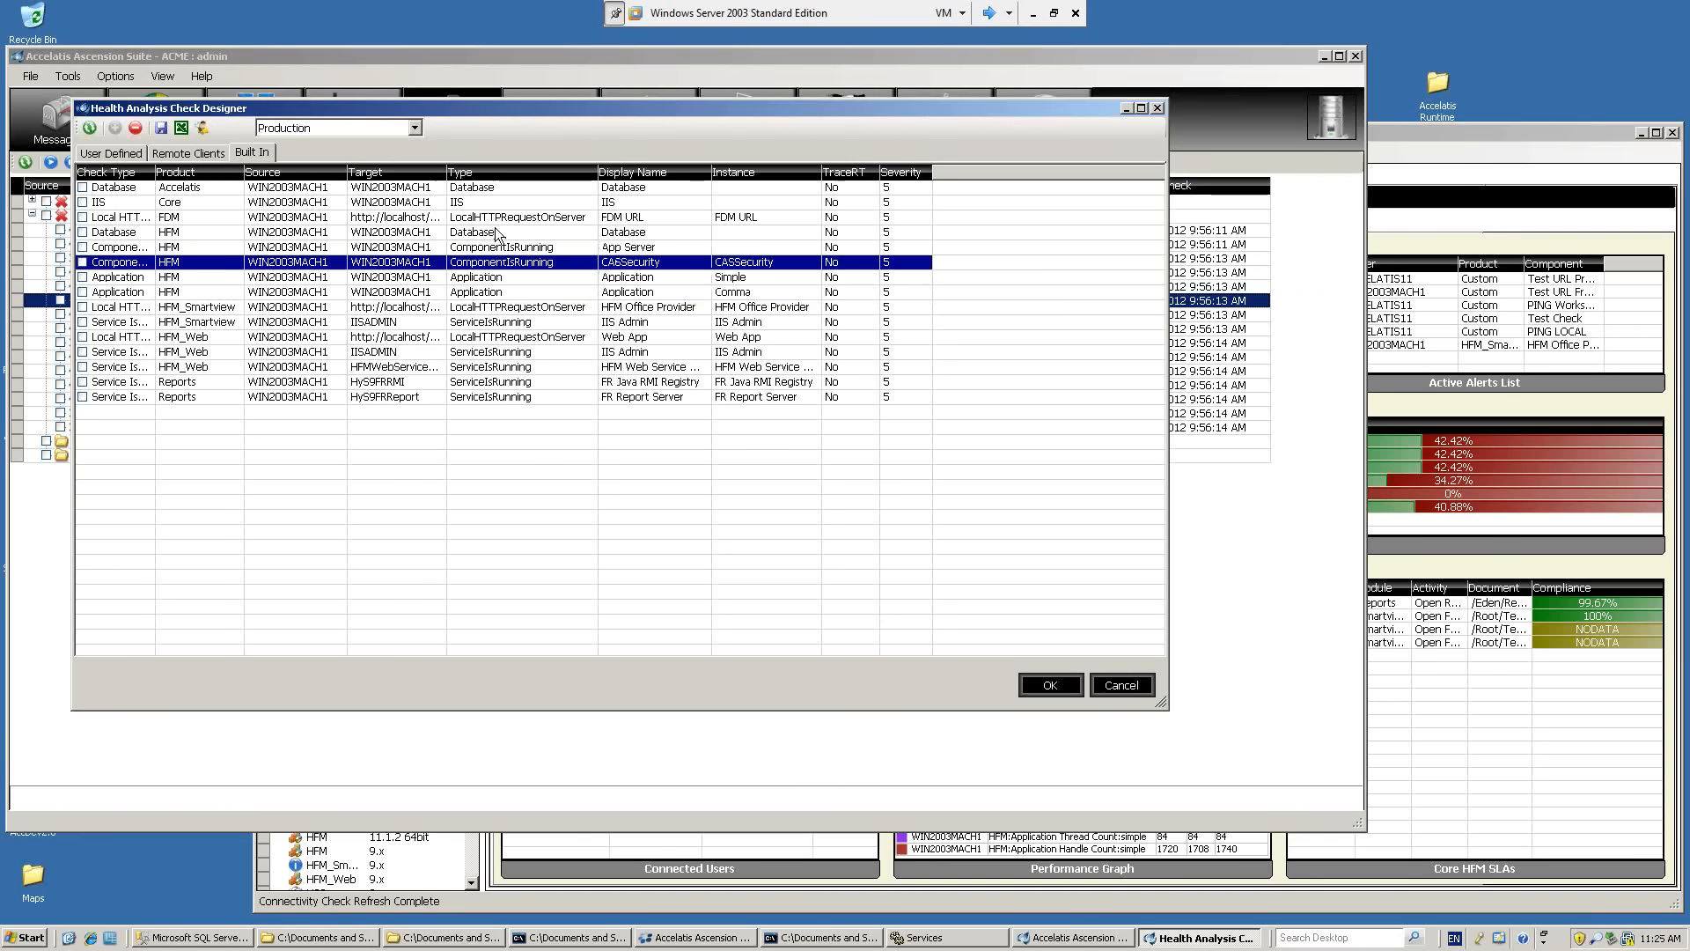
click(495, 234)
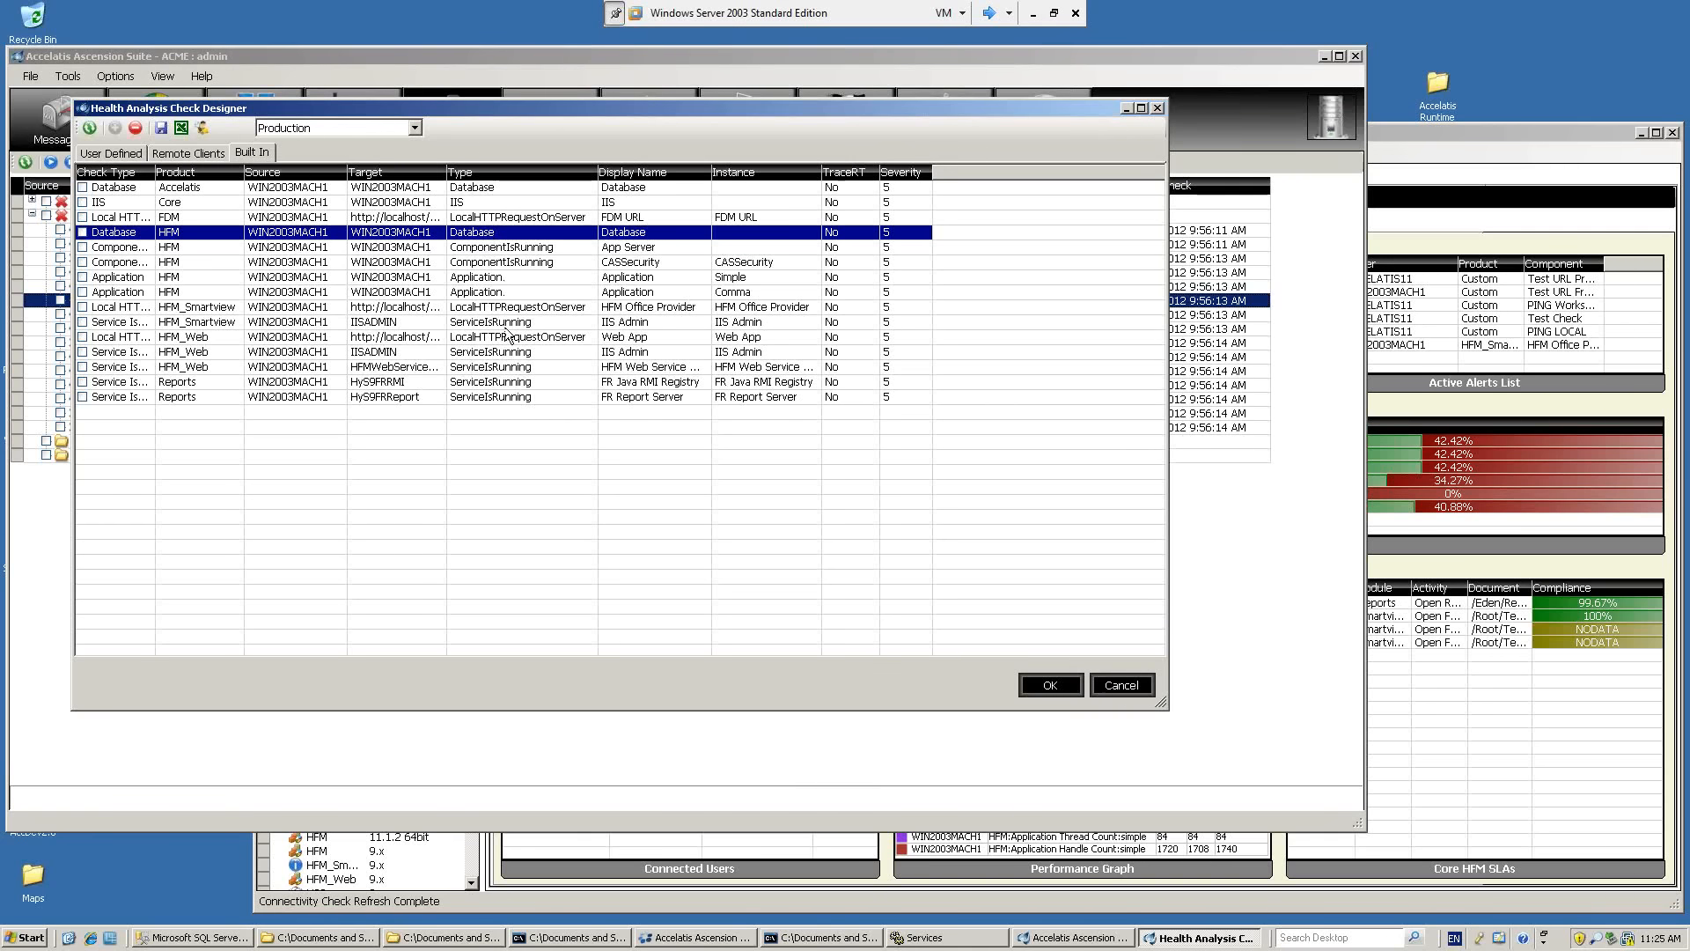
Open the HFM_Web IIS Admin built-in check, review its severity and run-flow-on-failure settings, and close it.
click(491, 353)
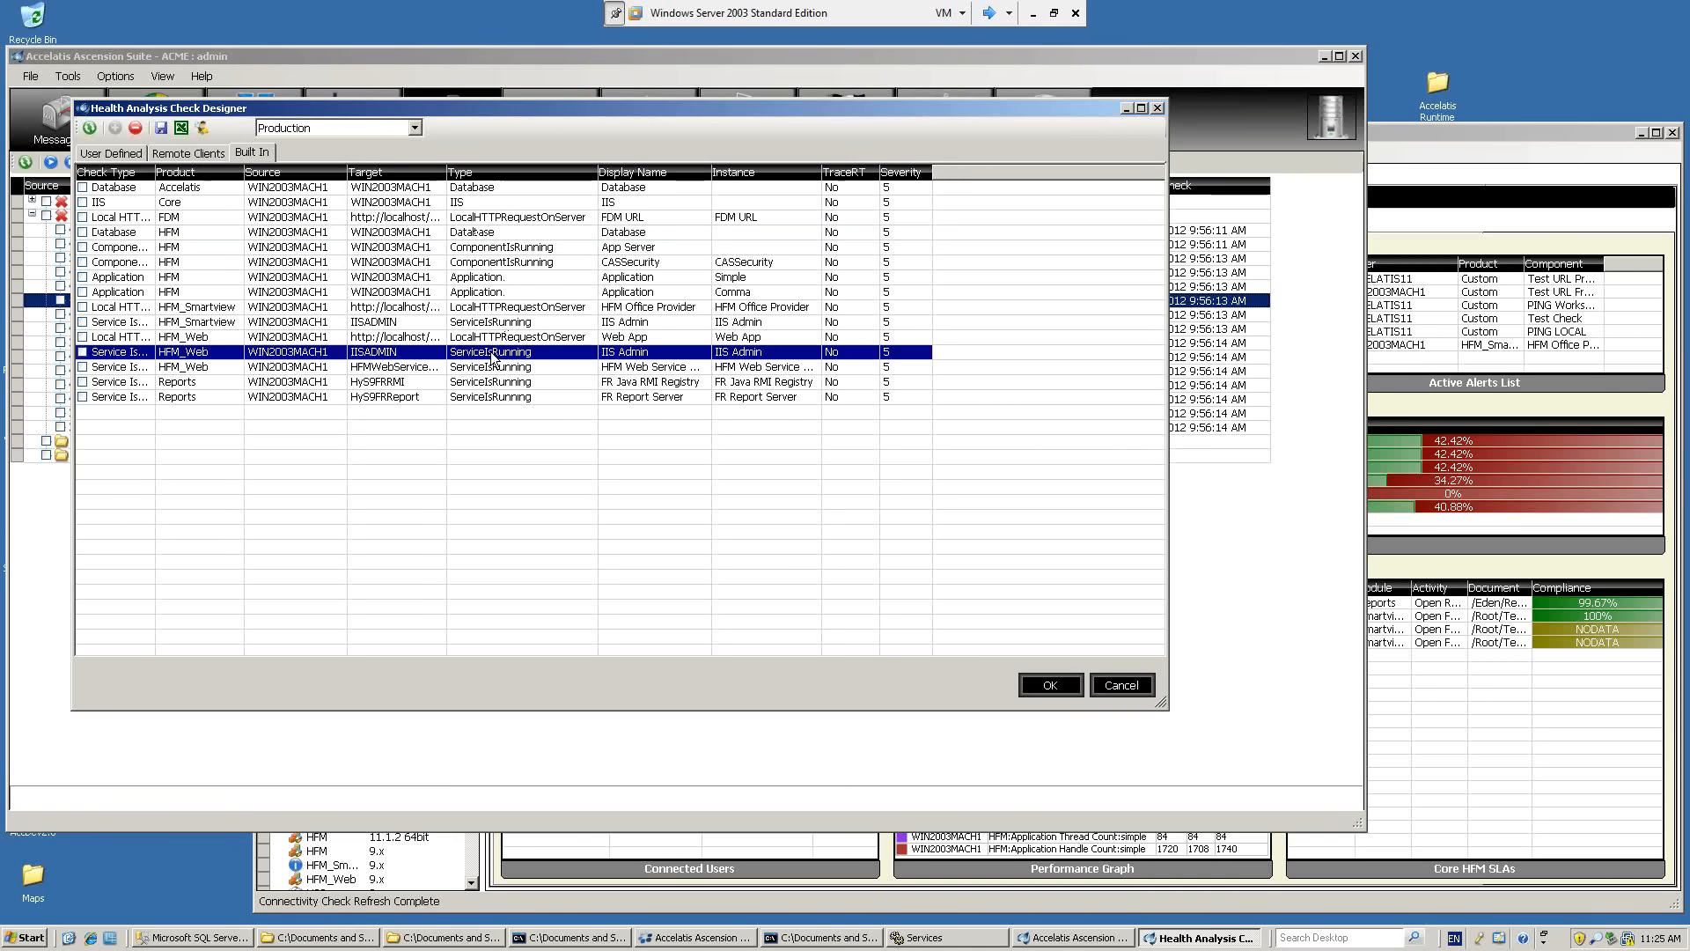
double_click(401, 356)
drag(456, 126, 535, 130)
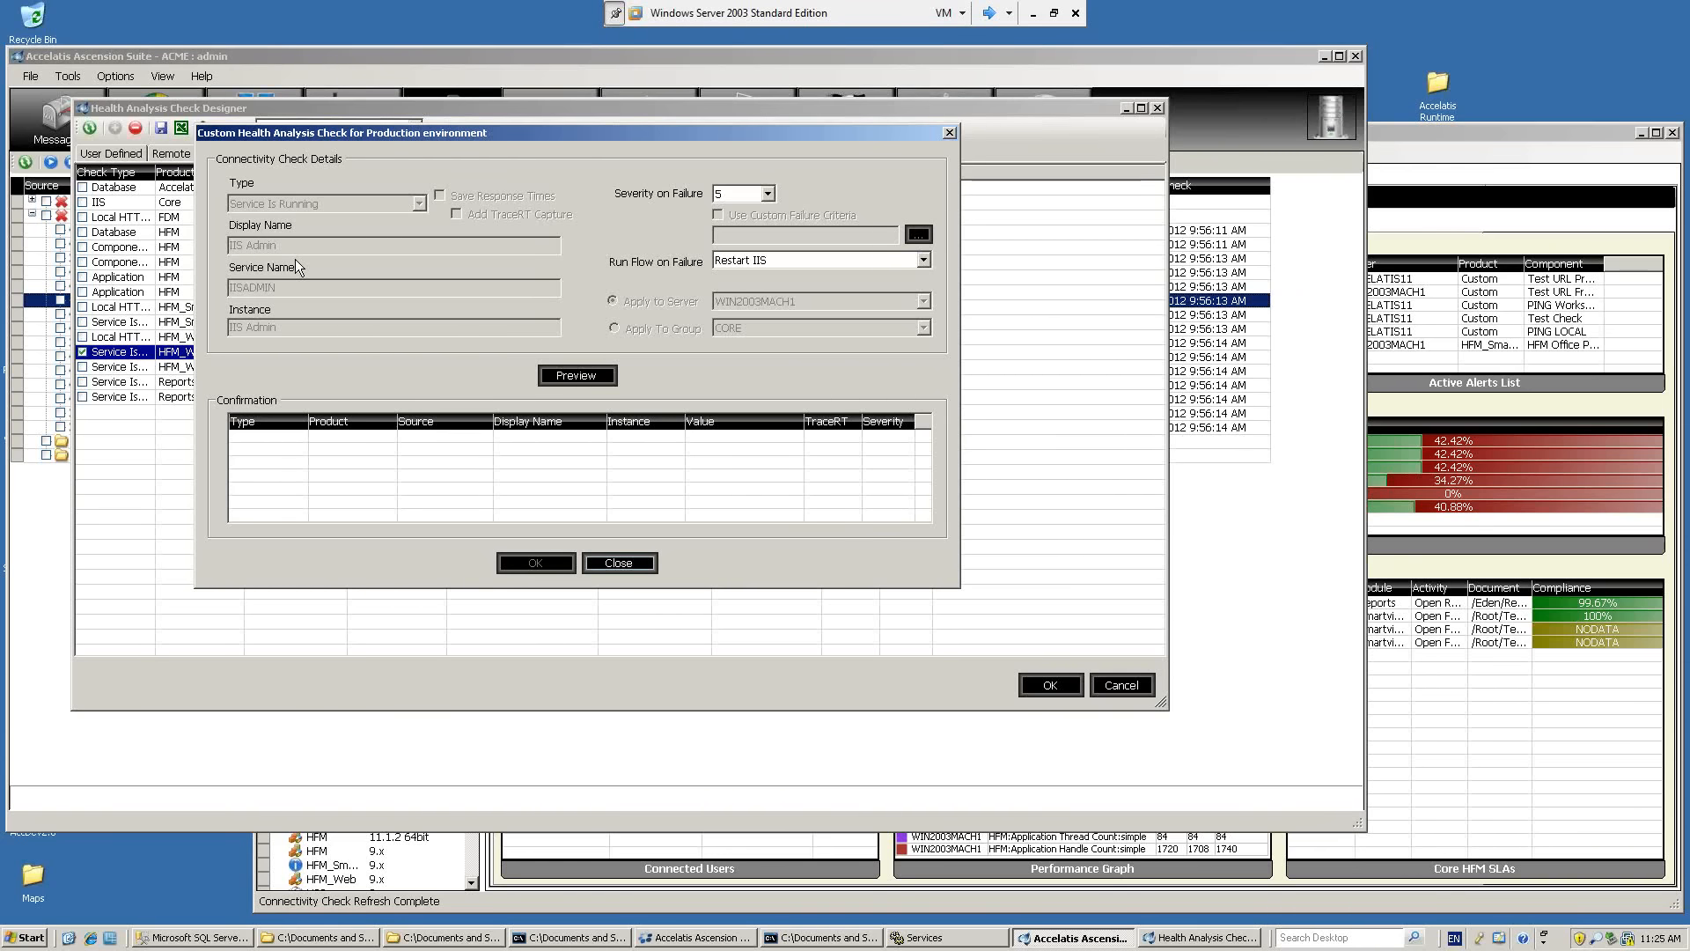
click(615, 564)
Start a new user-defined health check, review the available check types such as PING and Database, and close it without applying.
click(136, 156)
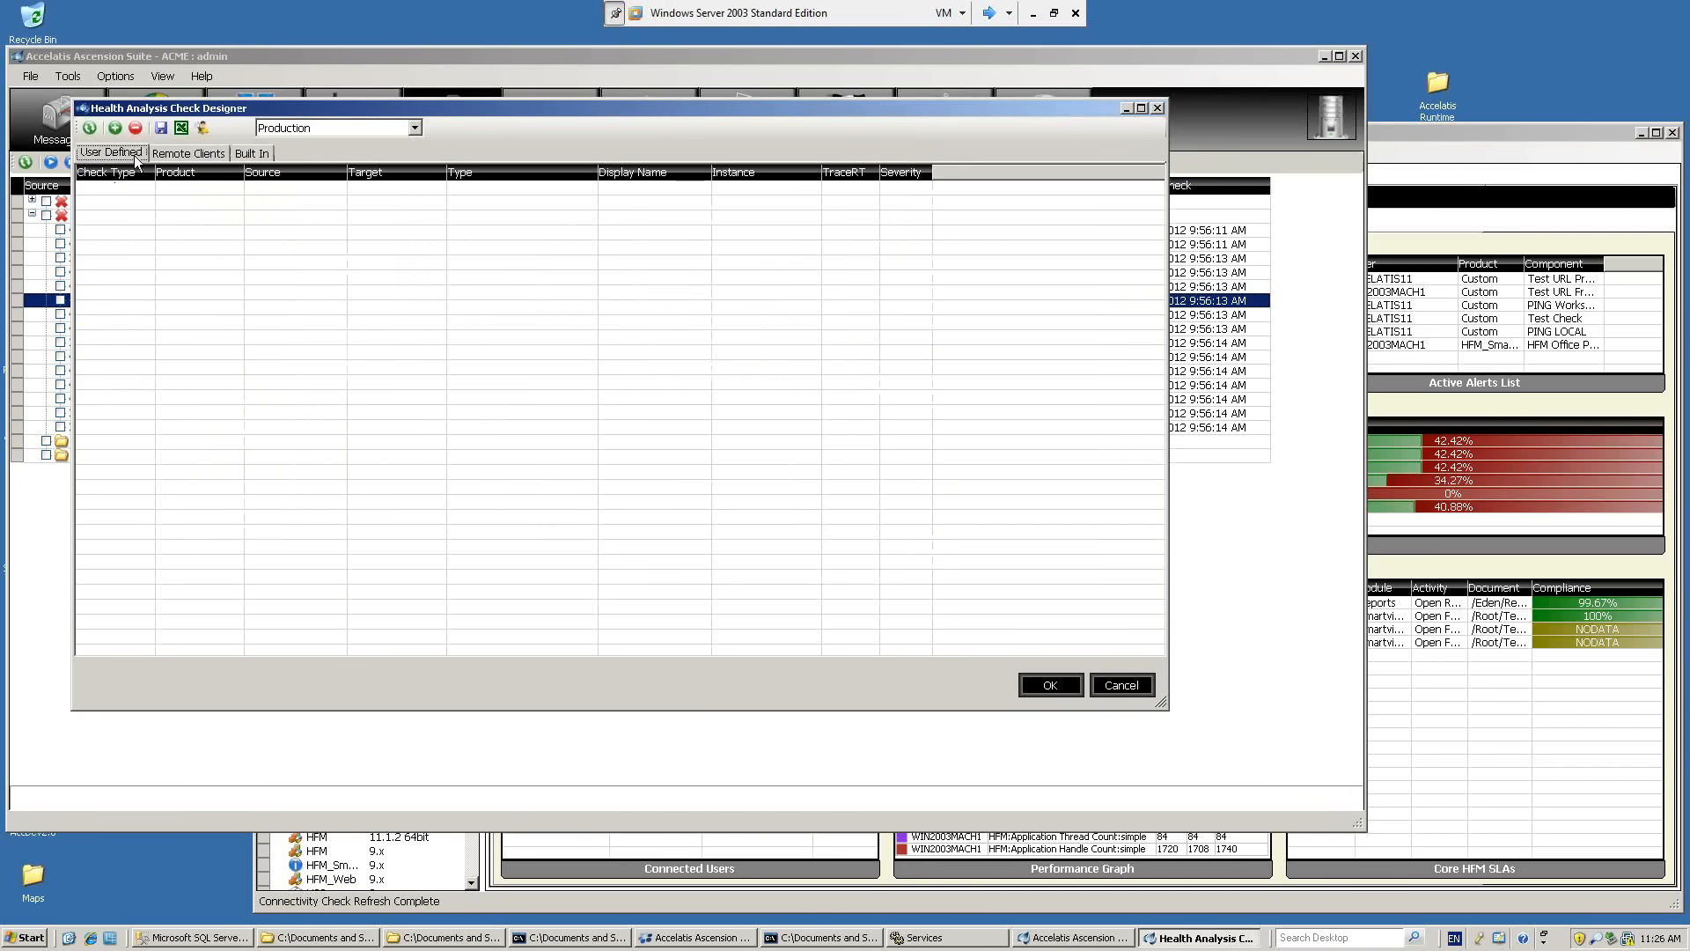
click(115, 127)
drag(150, 145, 210, 143)
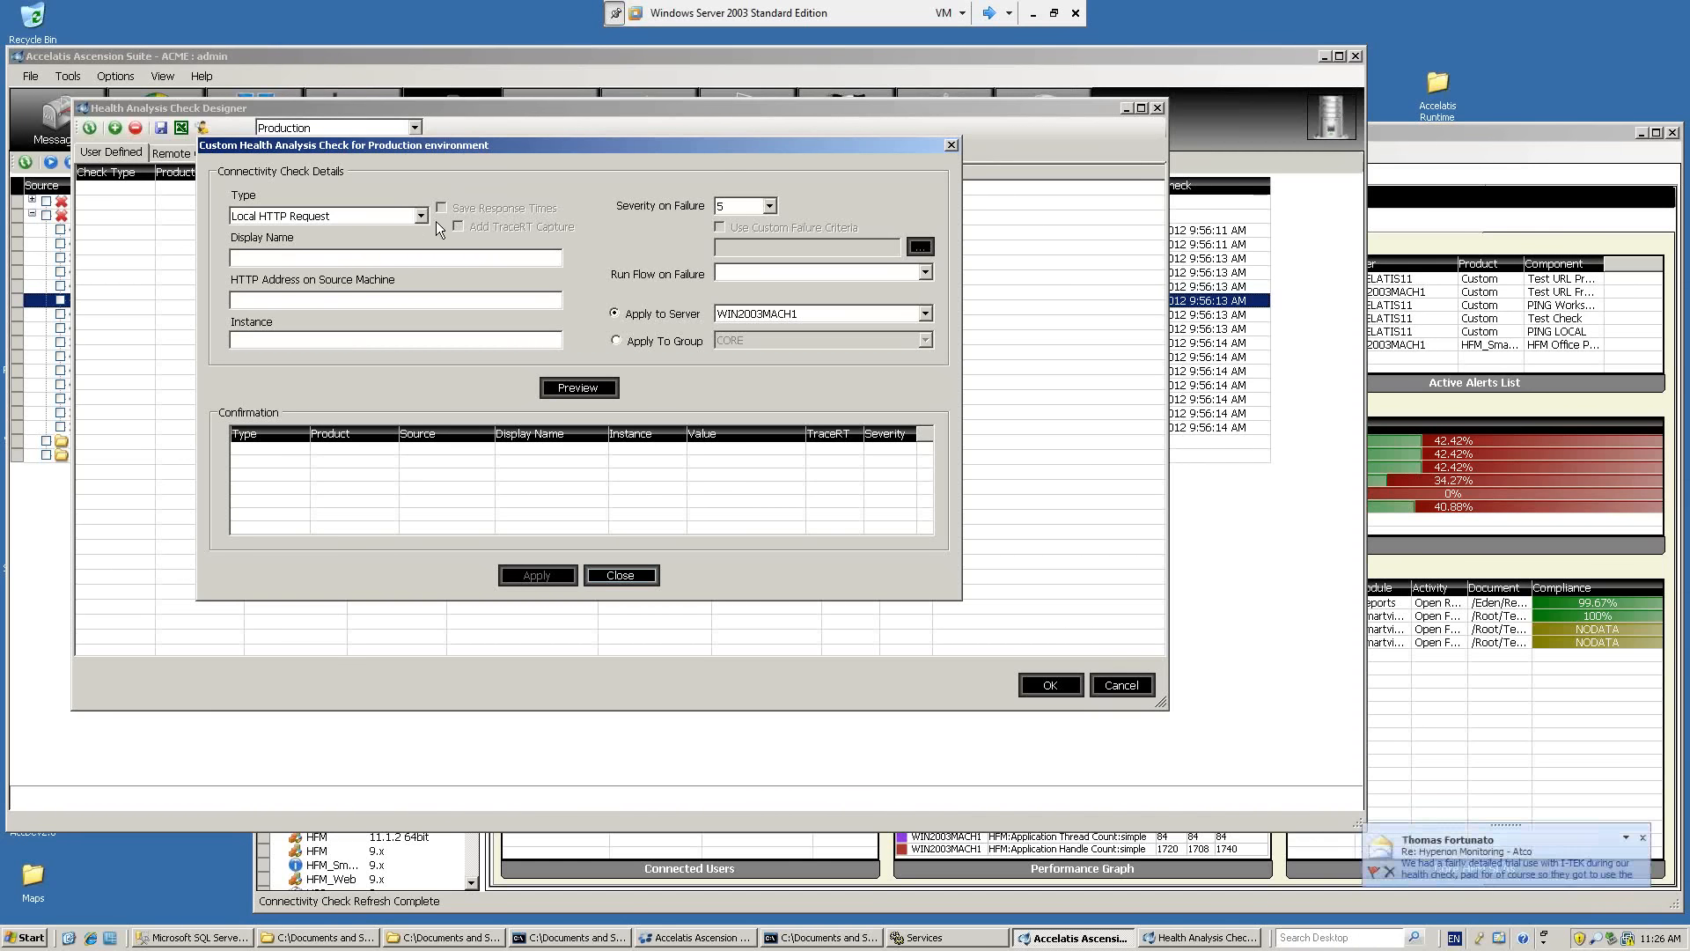
click(426, 218)
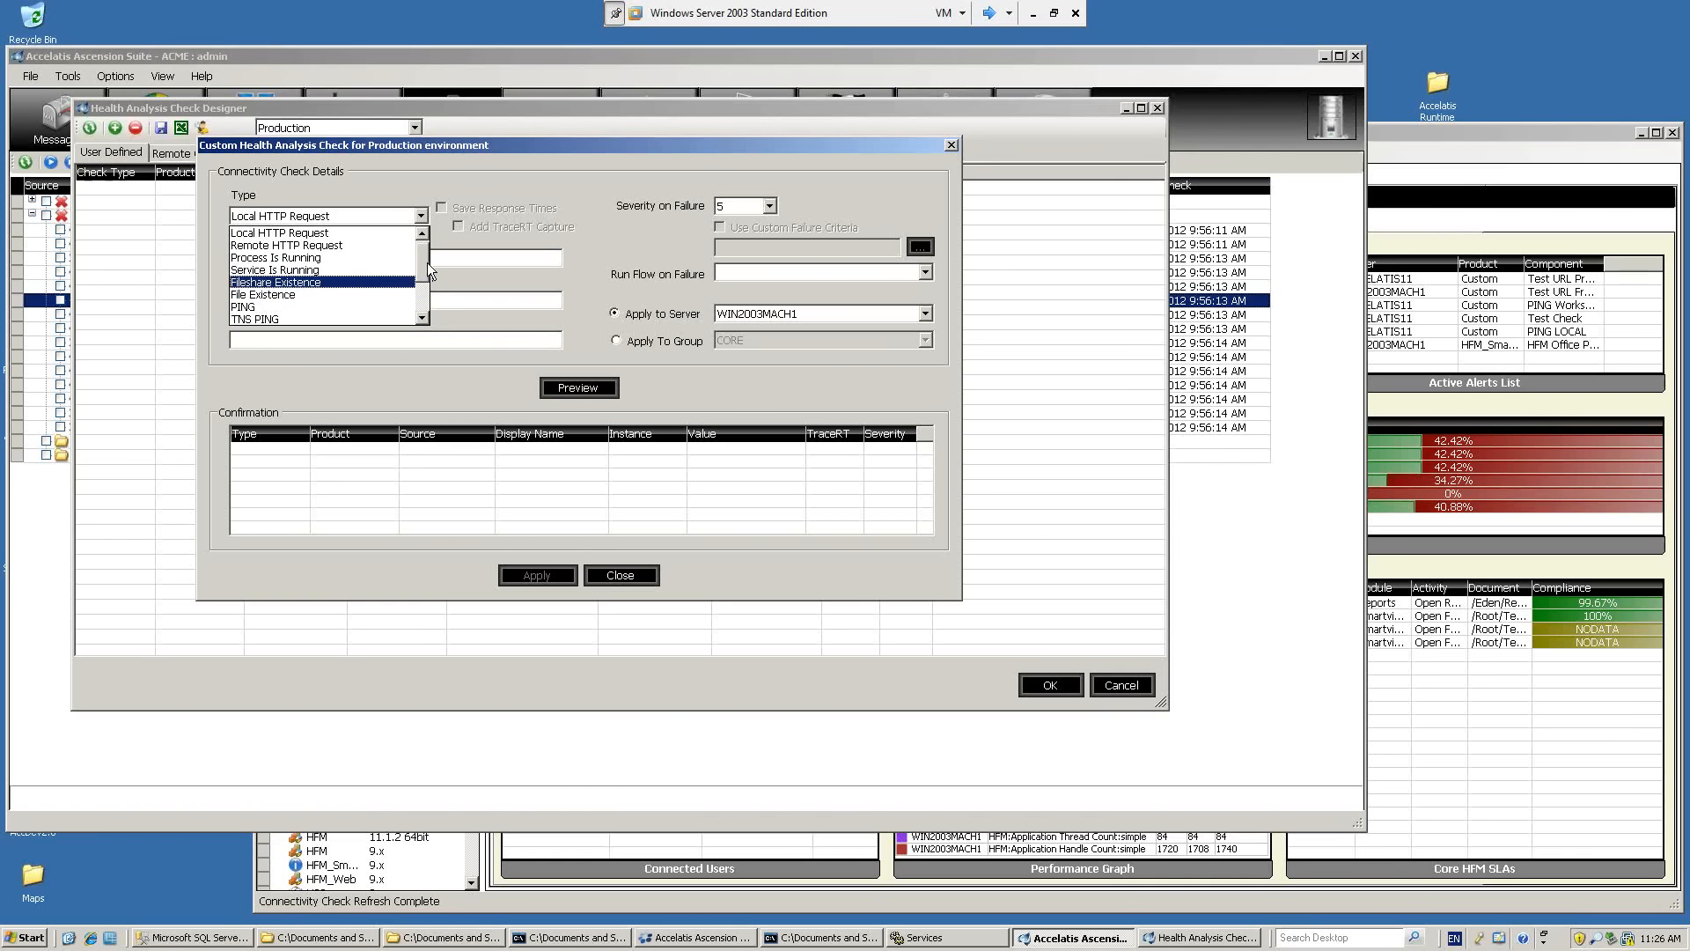
drag(426, 263, 425, 278)
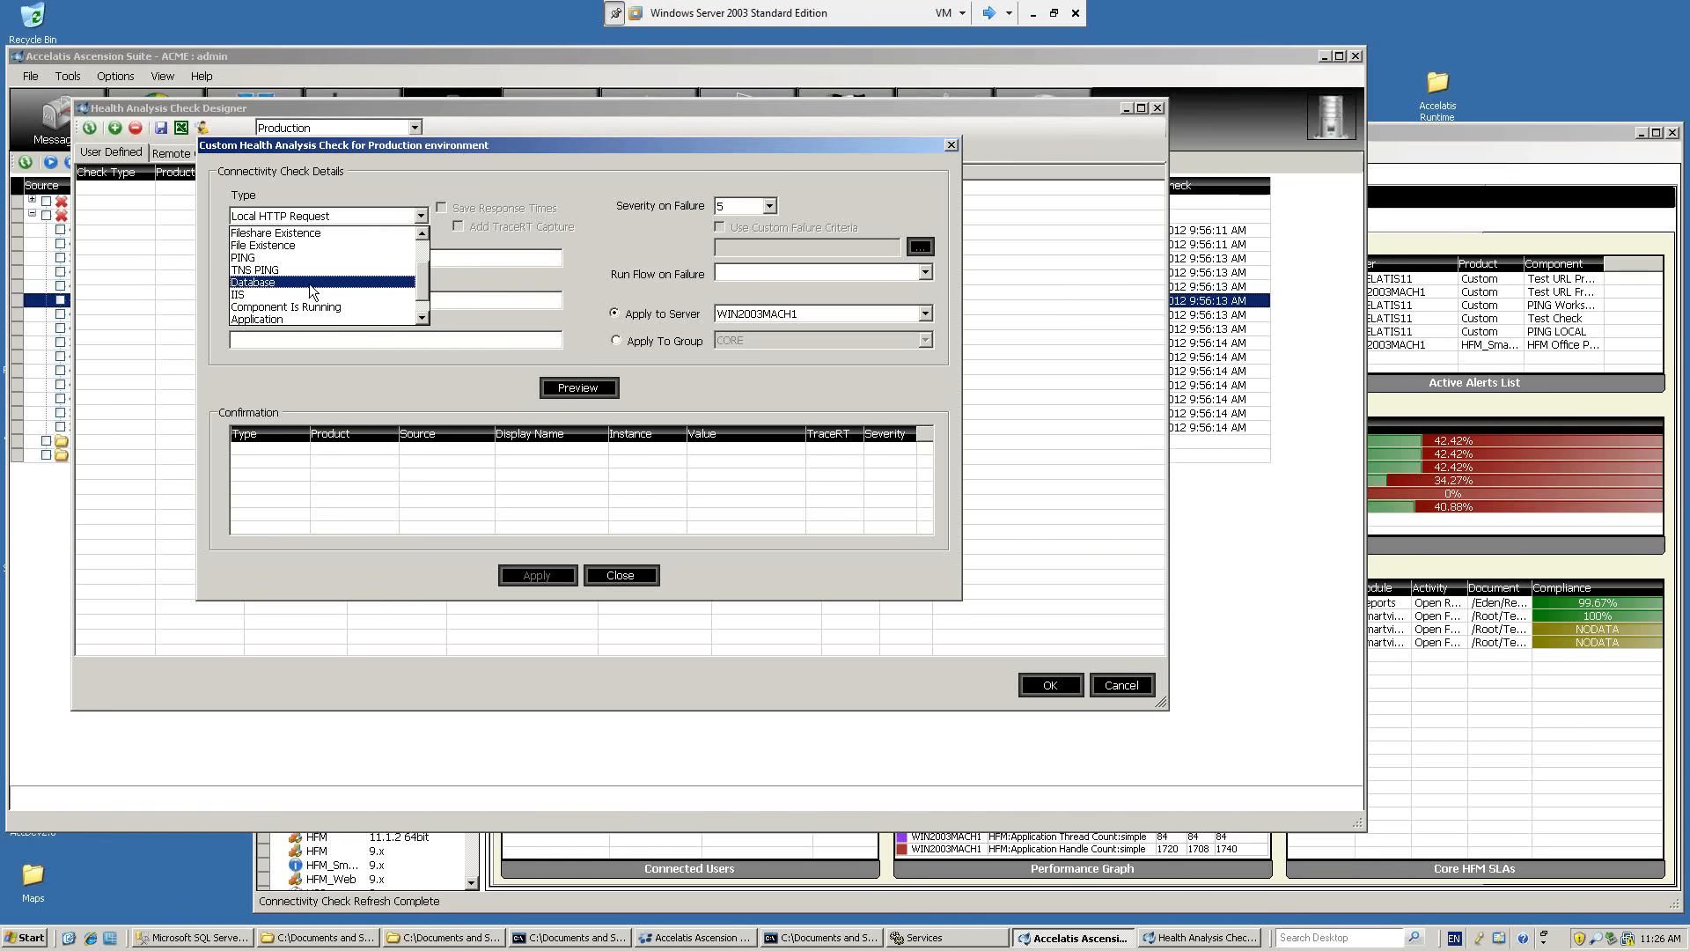
click(625, 574)
click(625, 574)
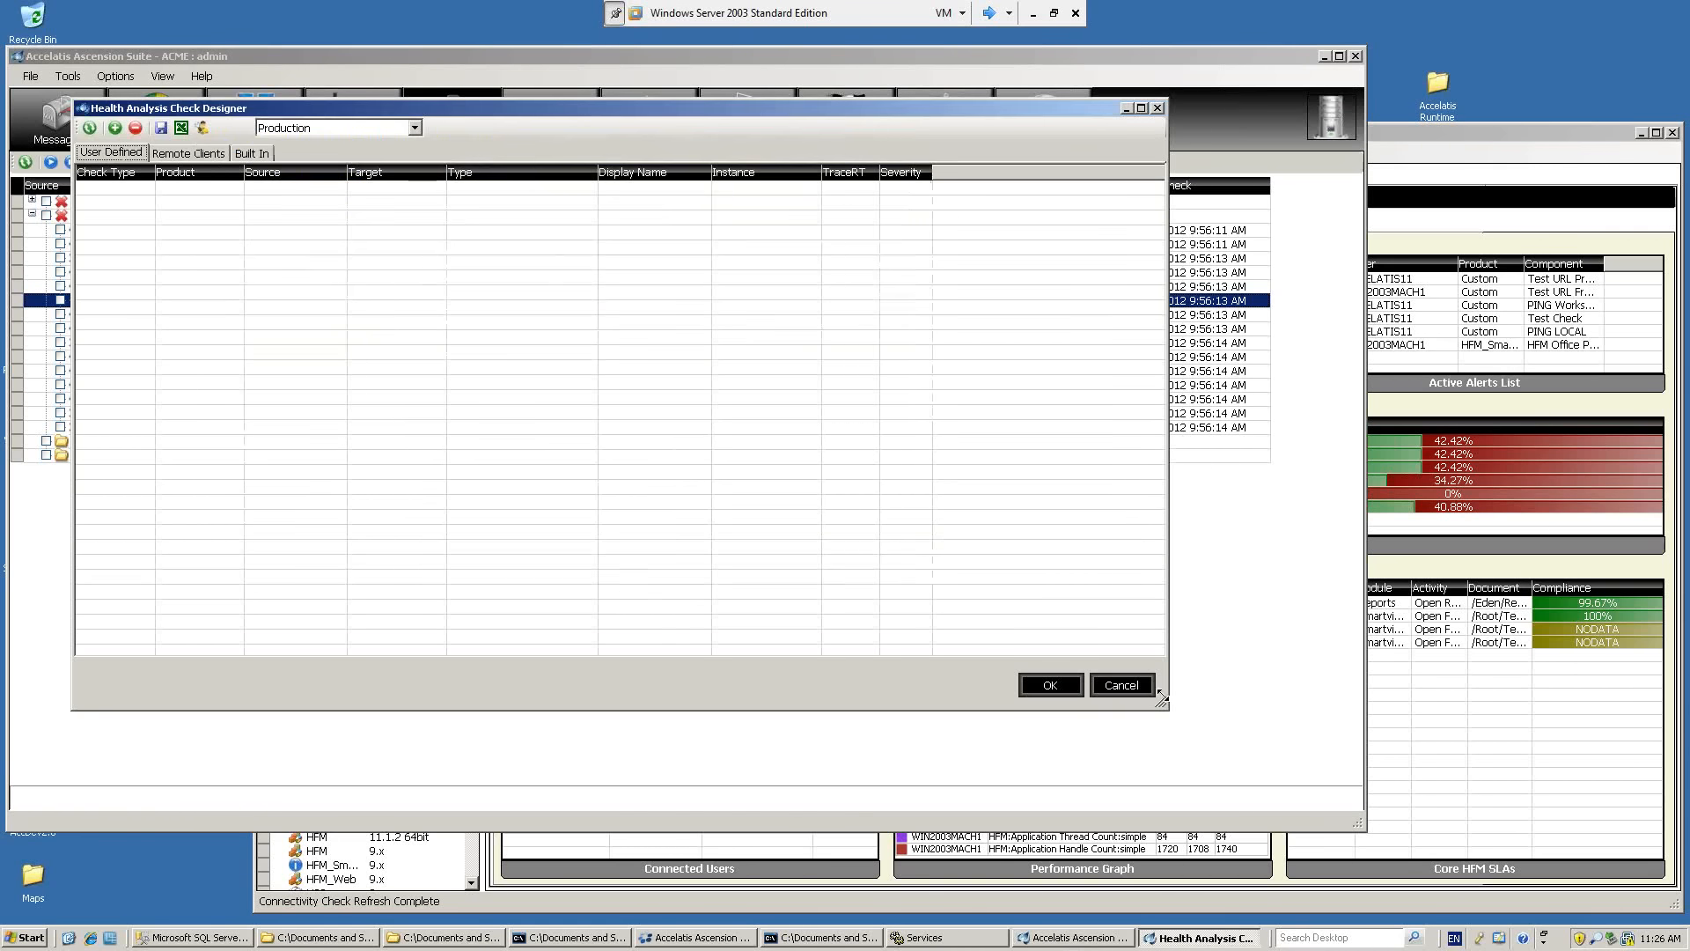
Close the check designer, open the Production KPI list, widen its Name column and view the simple Application PM graph.
click(1120, 685)
click(365, 136)
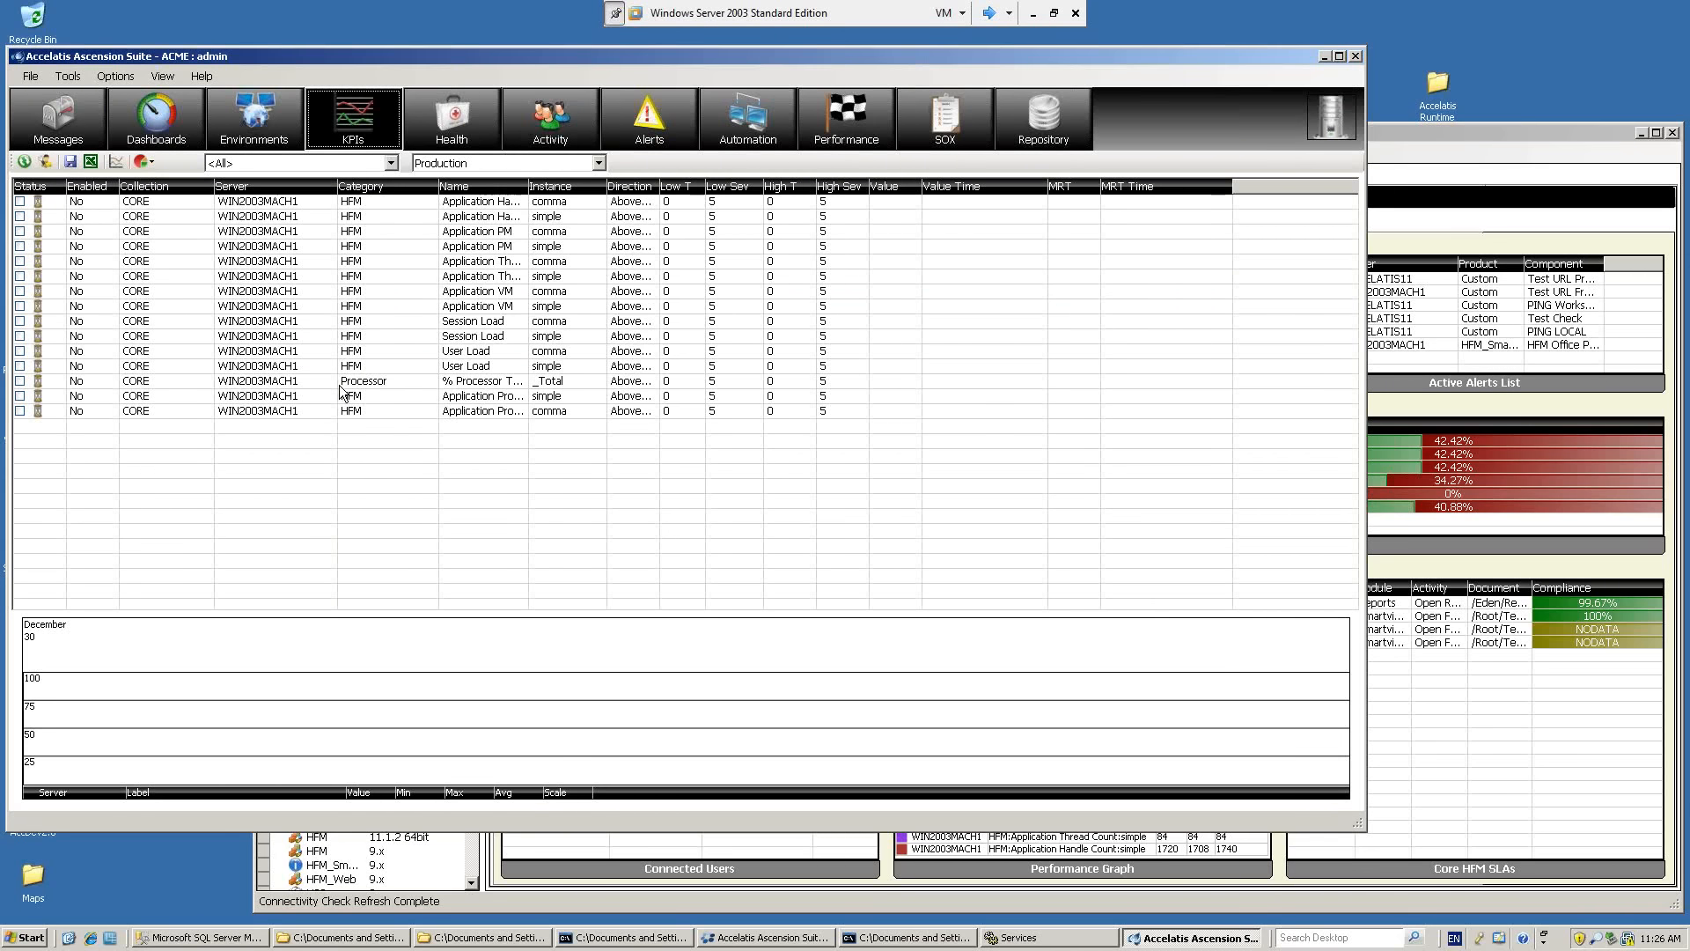
drag(528, 187, 696, 188)
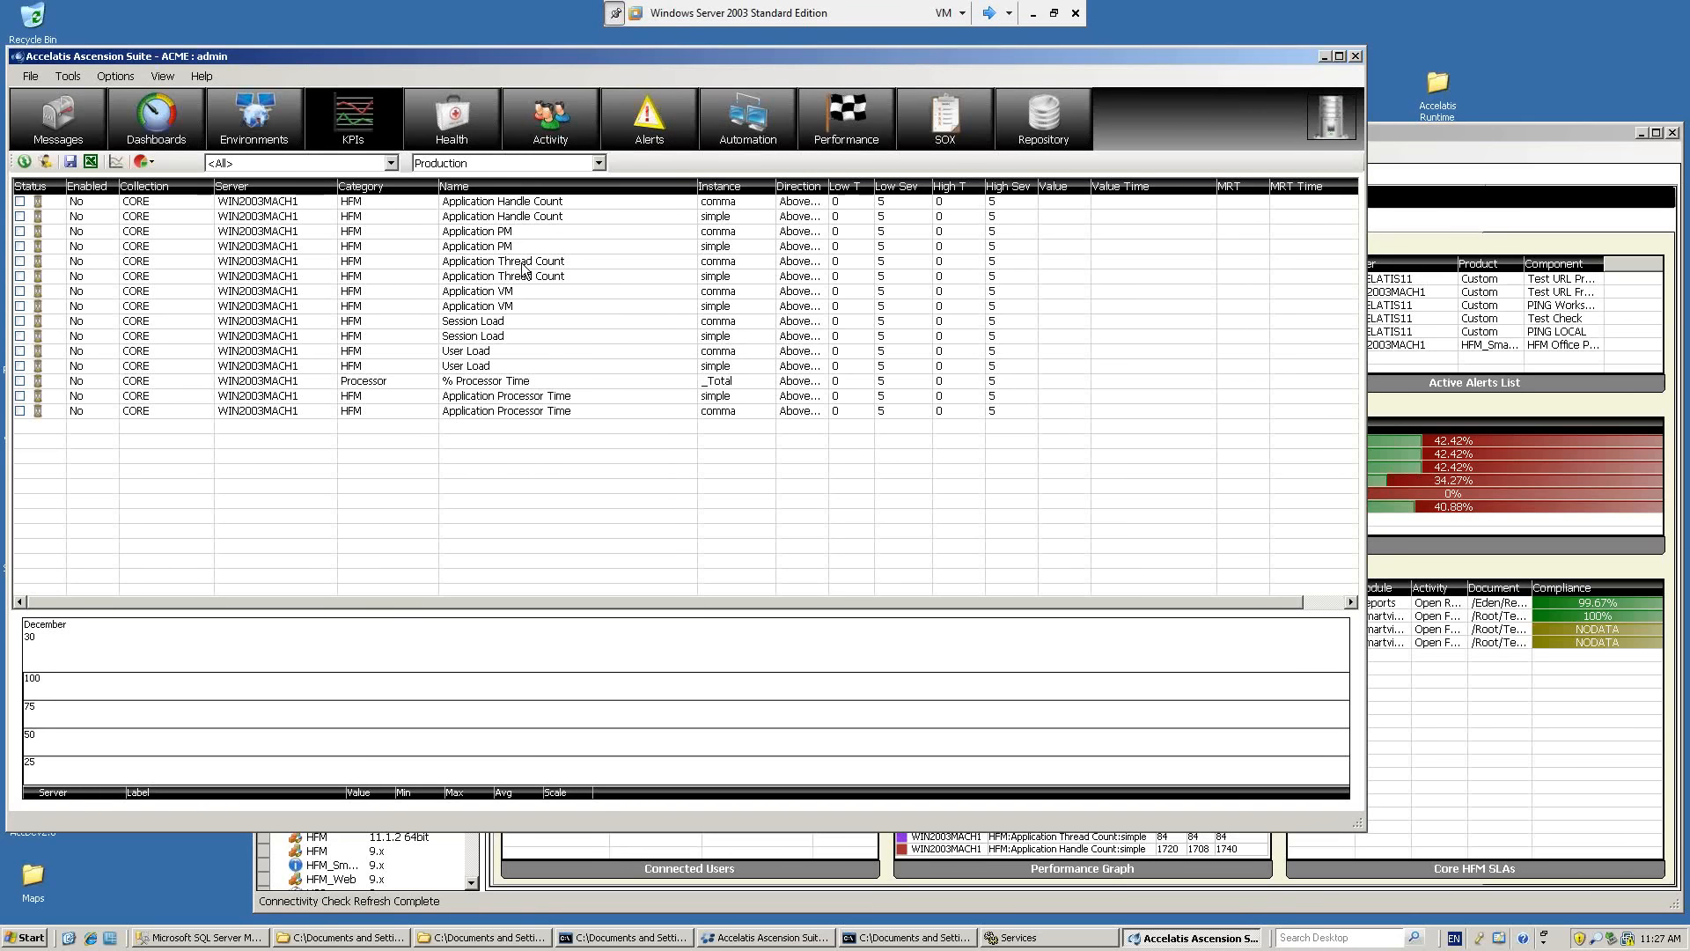
click(495, 249)
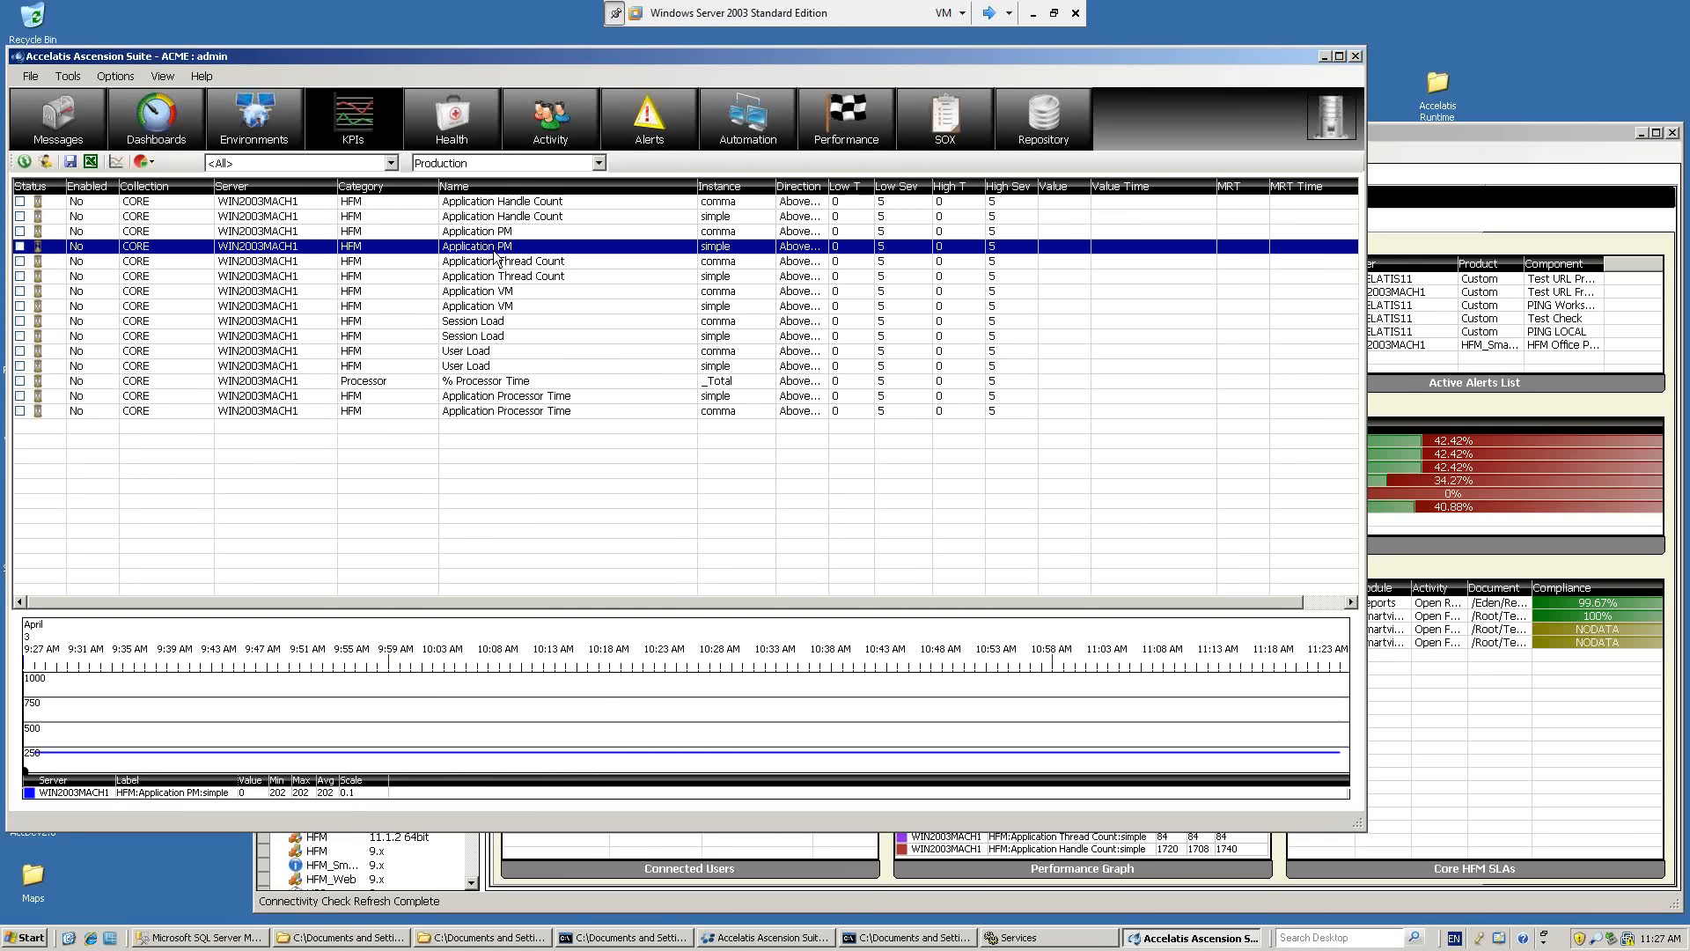
Open the threshold configuration for the % Processor Time KPI and set its low threshold to 70 with severity 5.
double_click(471, 385)
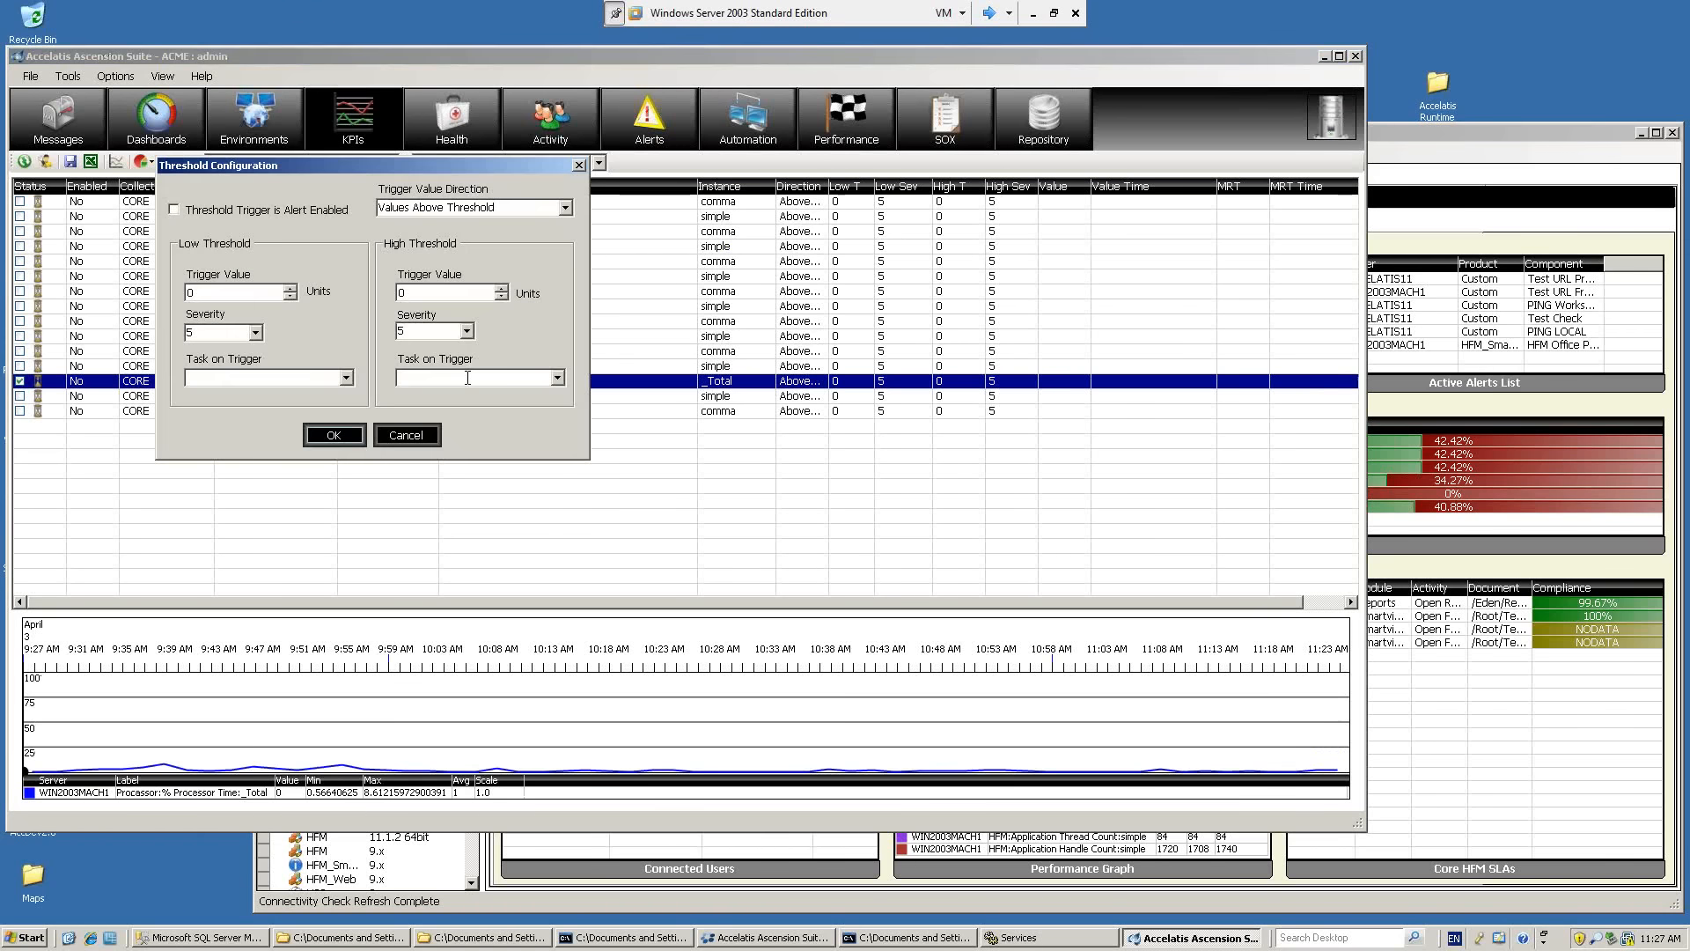
drag(430, 166, 486, 181)
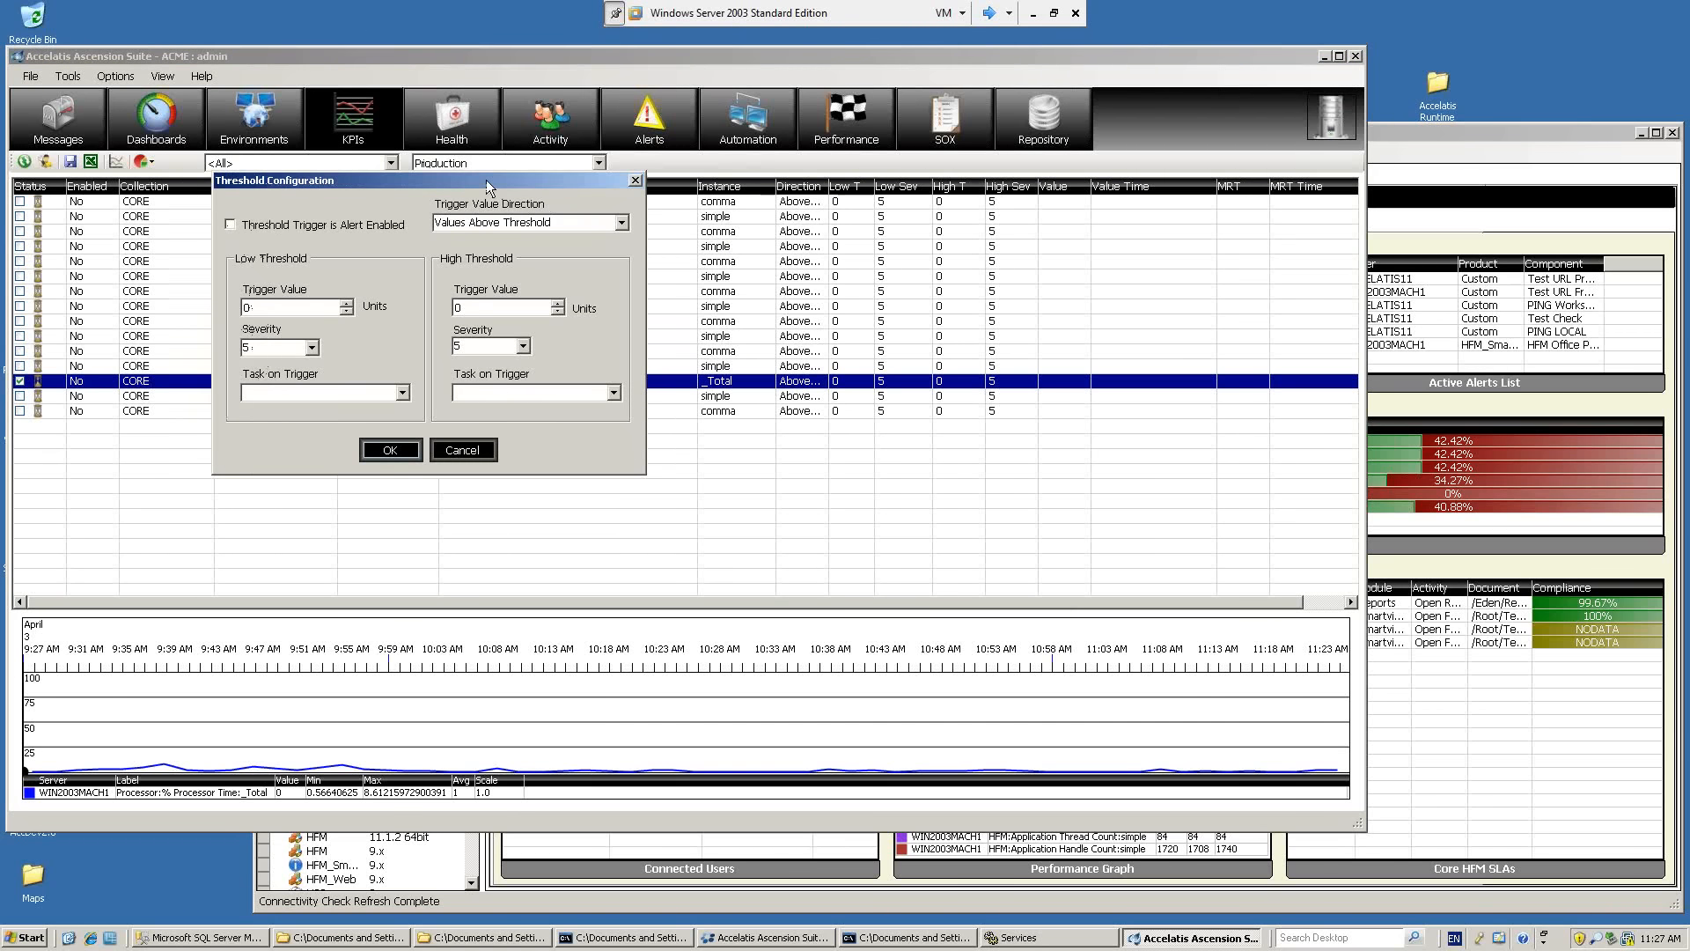
double_click(279, 305)
click(312, 348)
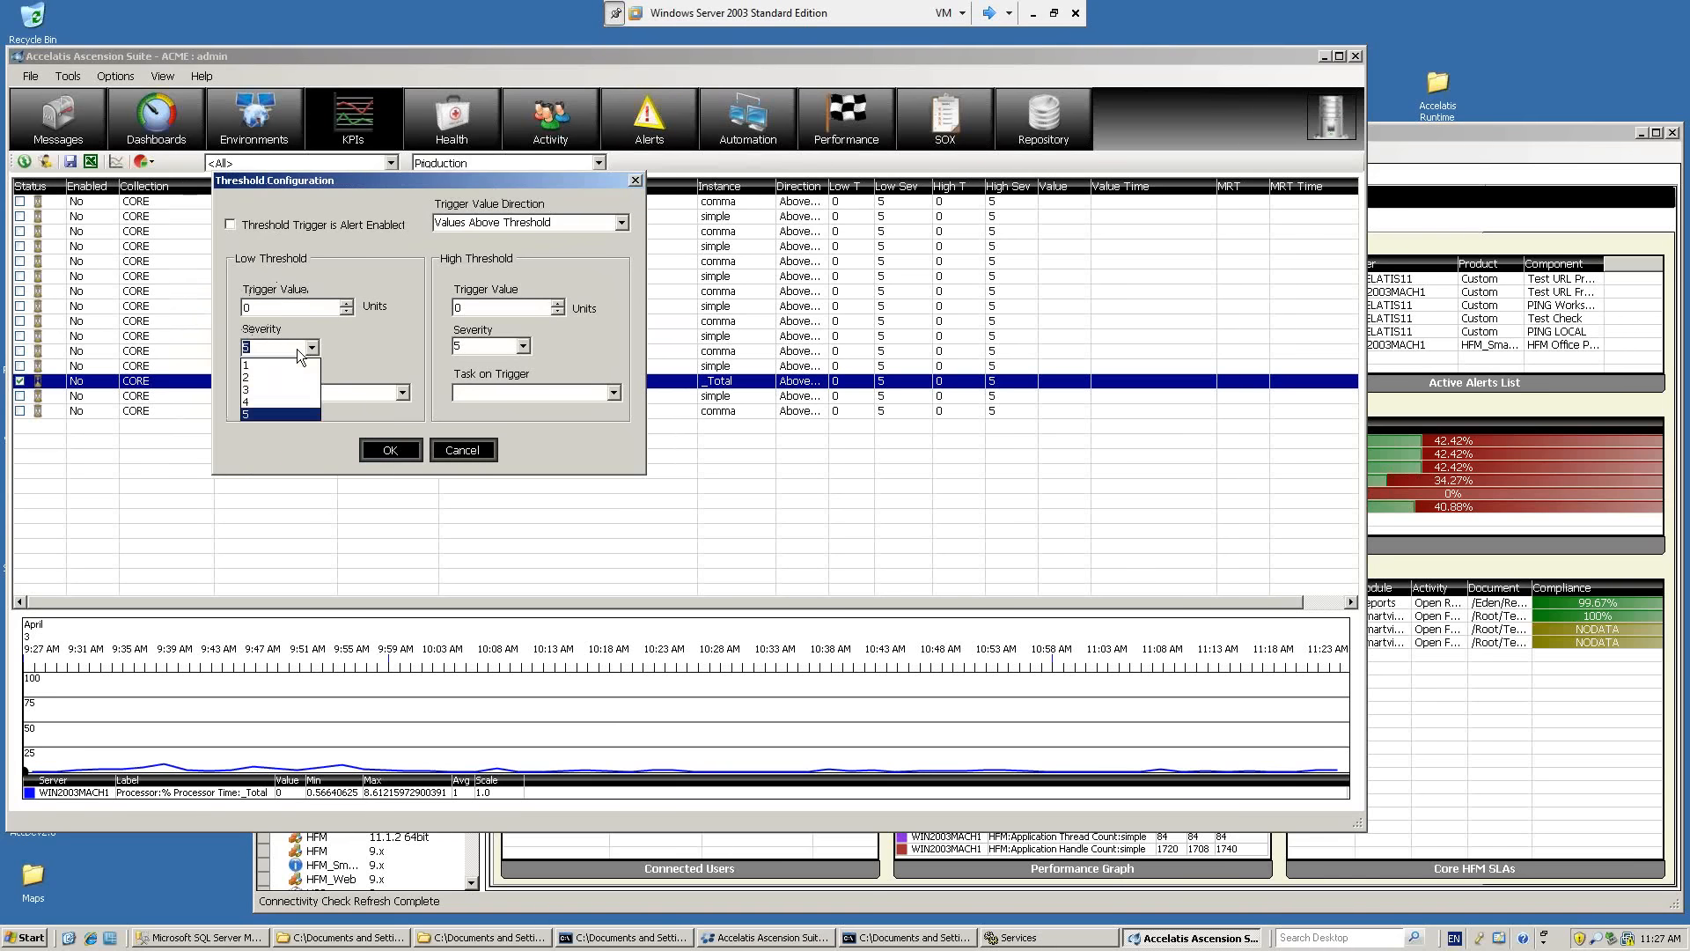
click(267, 414)
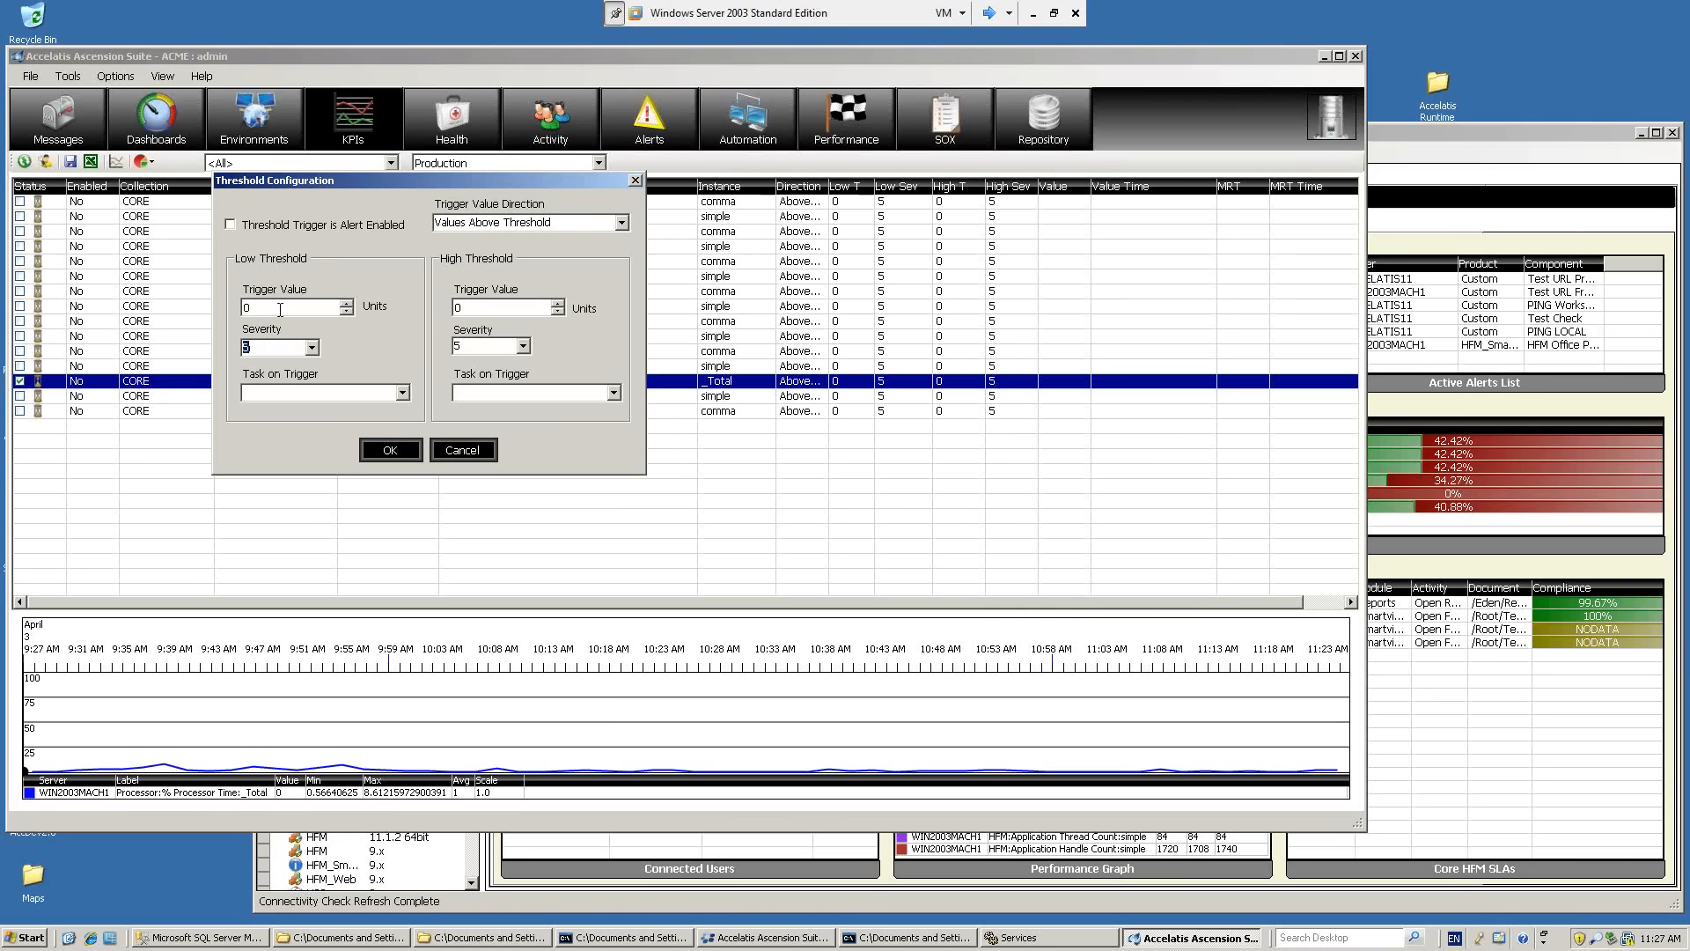
click(280, 309)
text(70)
Set the % Processor Time high threshold to 90 with severity 2, enable alerting on the trigger and apply.
click(523, 346)
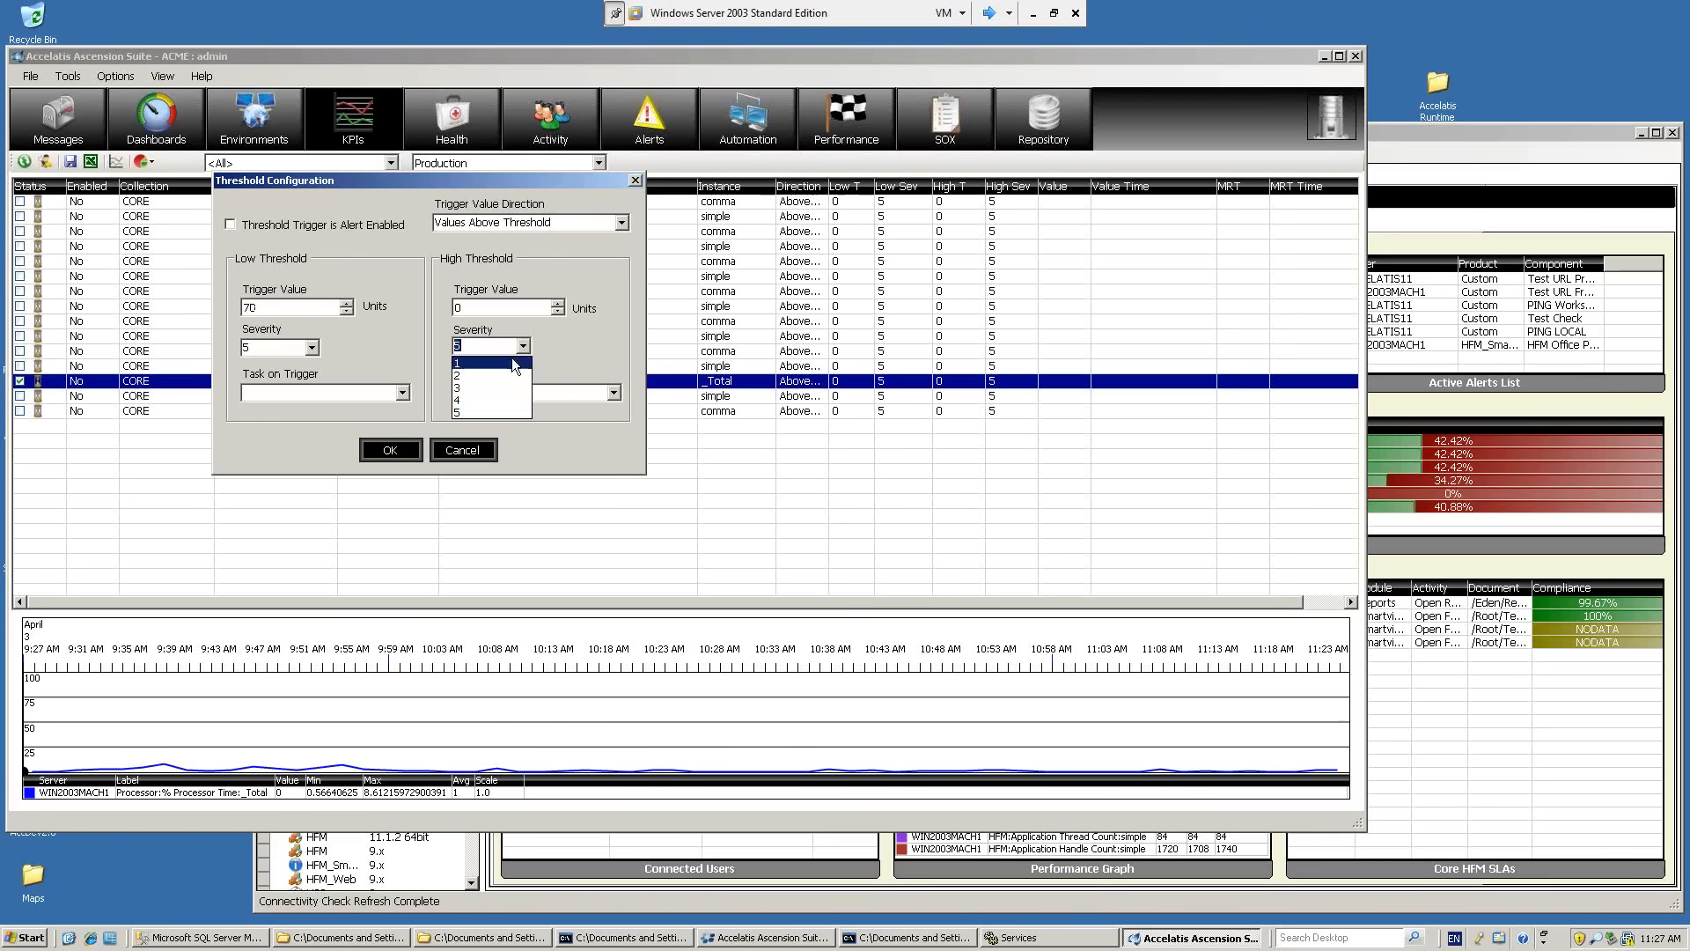
click(495, 309)
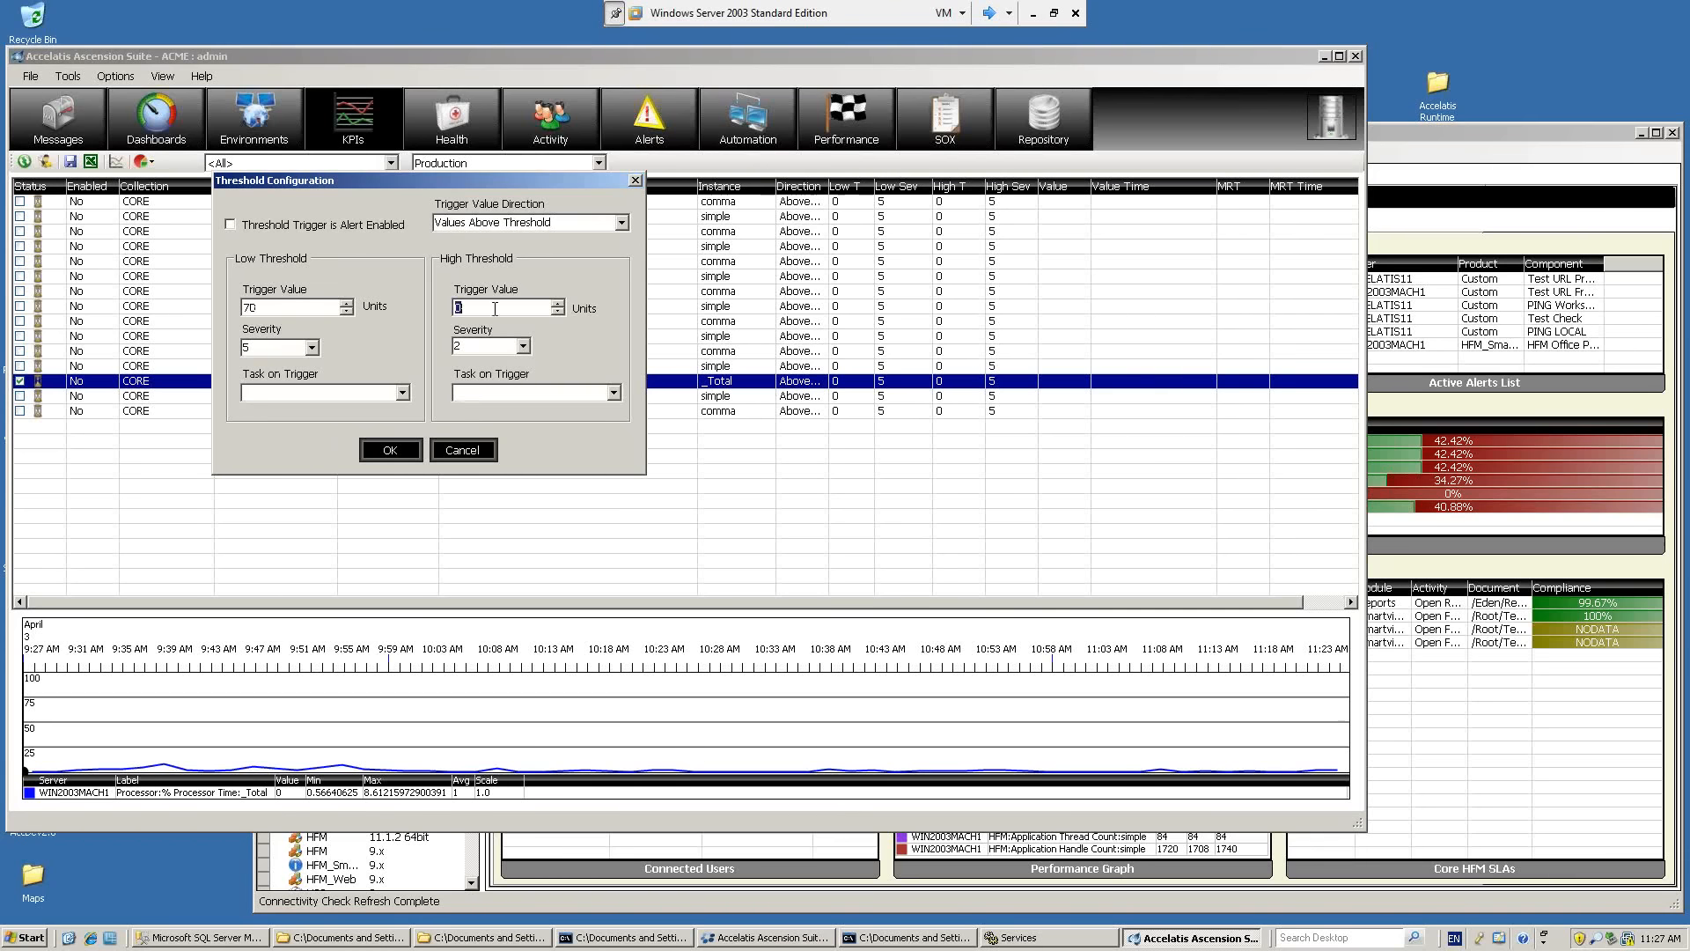
text(90)
click(305, 225)
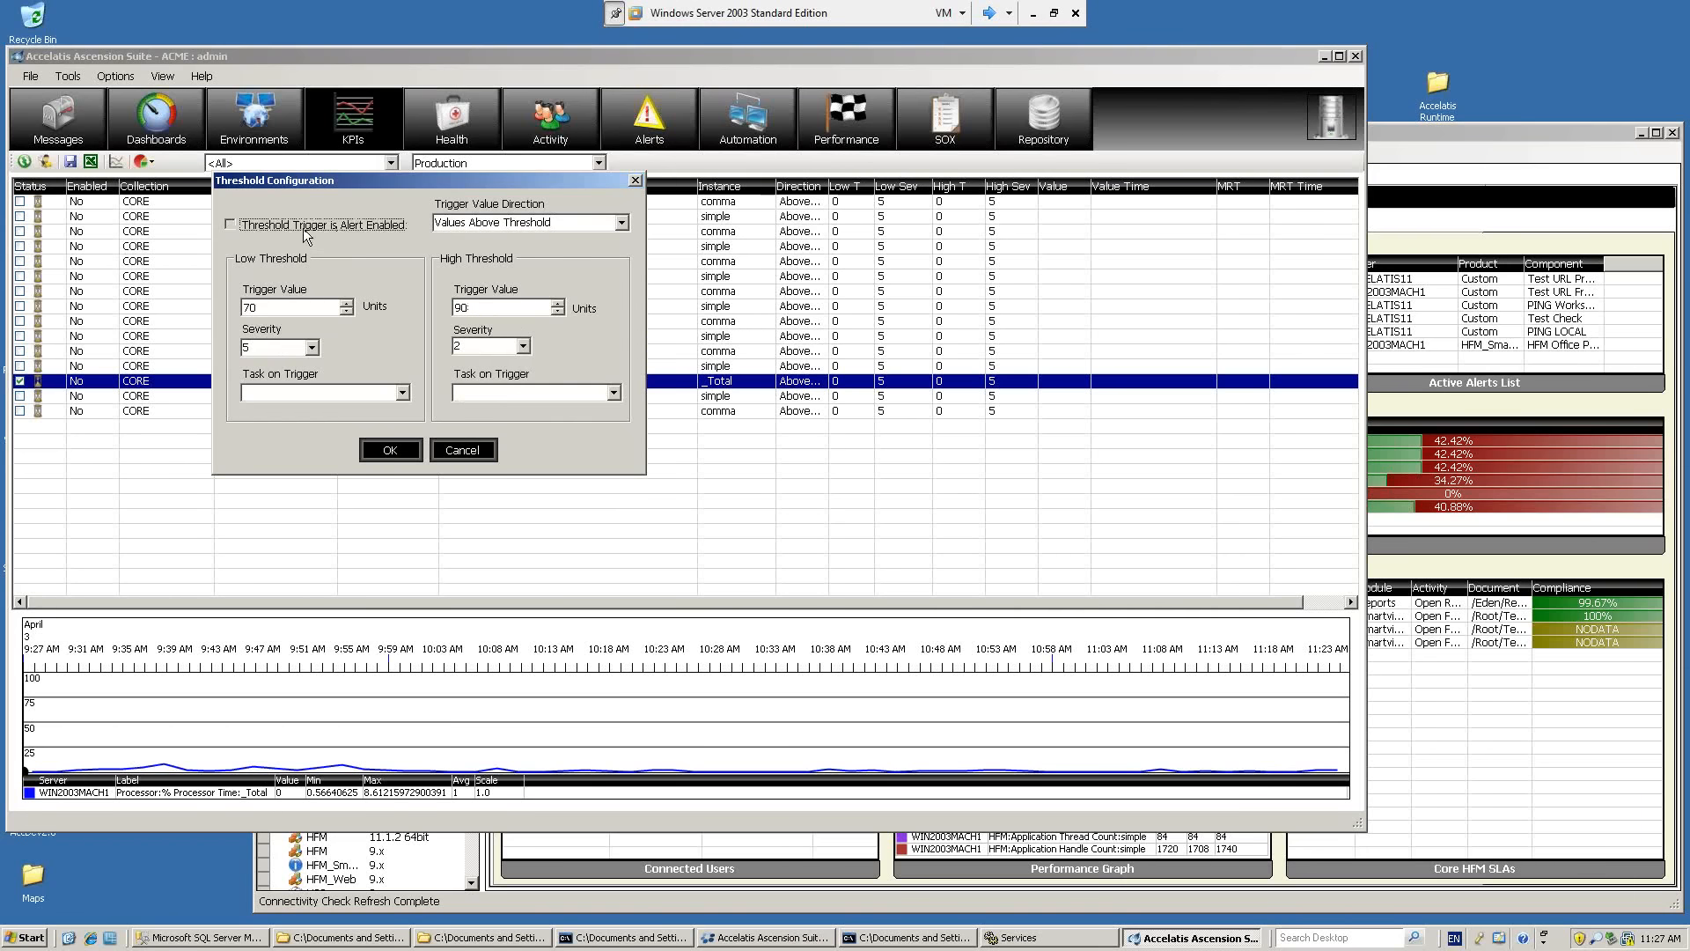
click(393, 451)
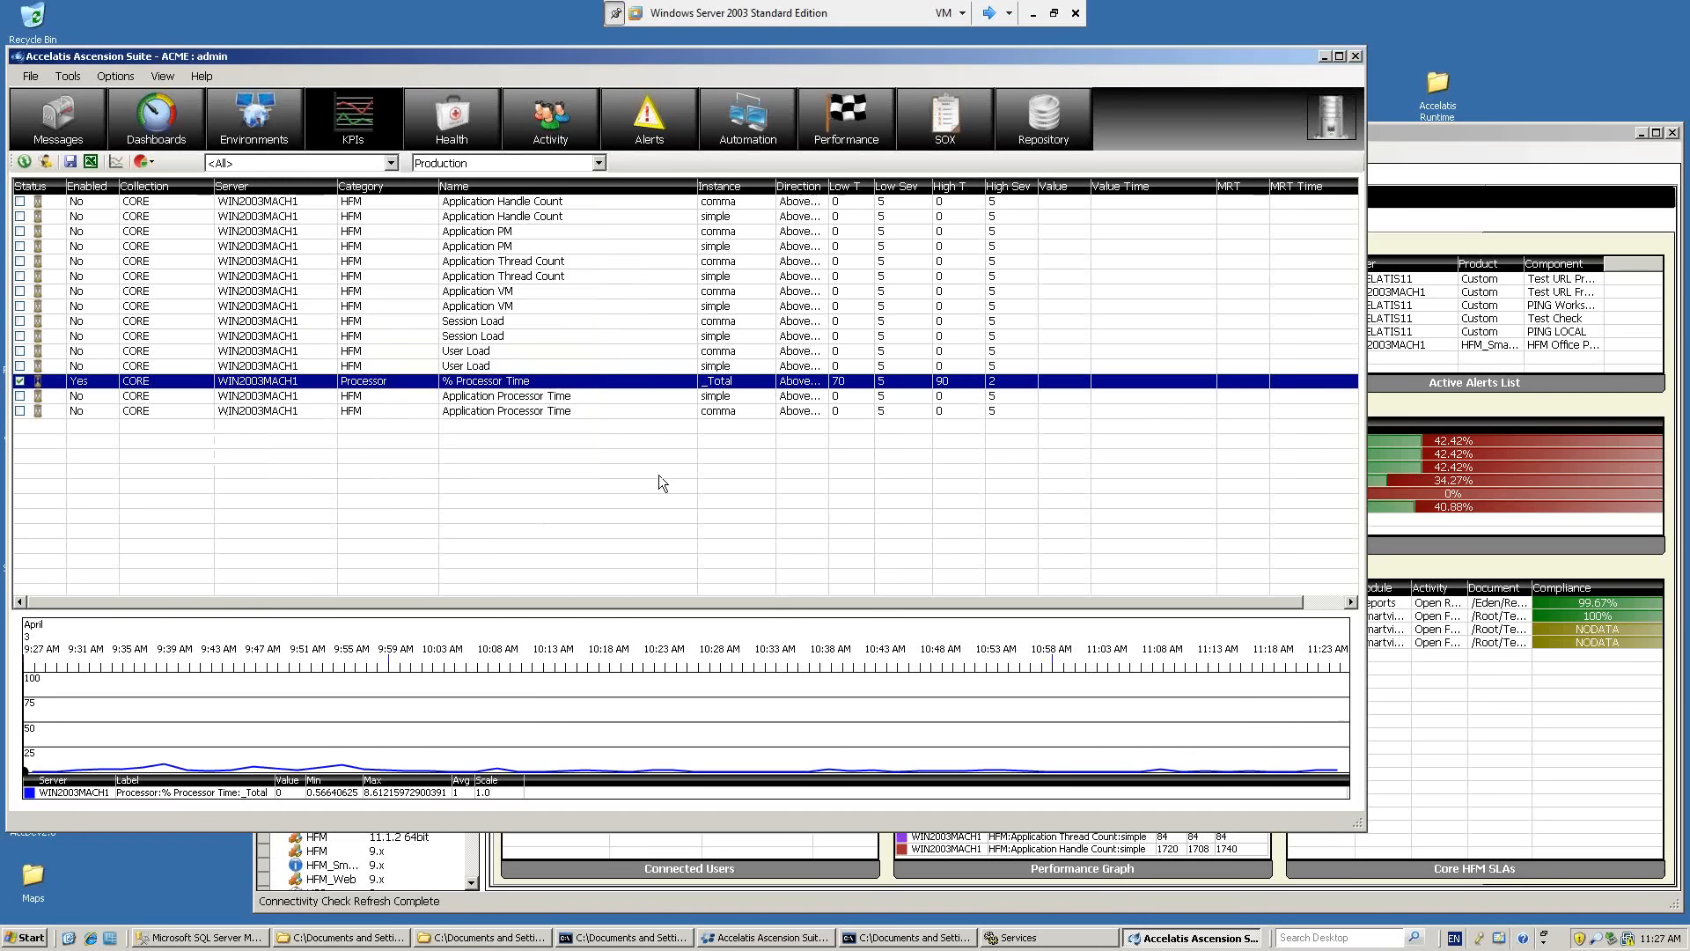
Set the trigger values for the simple instance's User Load KPI to 200 for low and 300 for high.
double_click(485, 363)
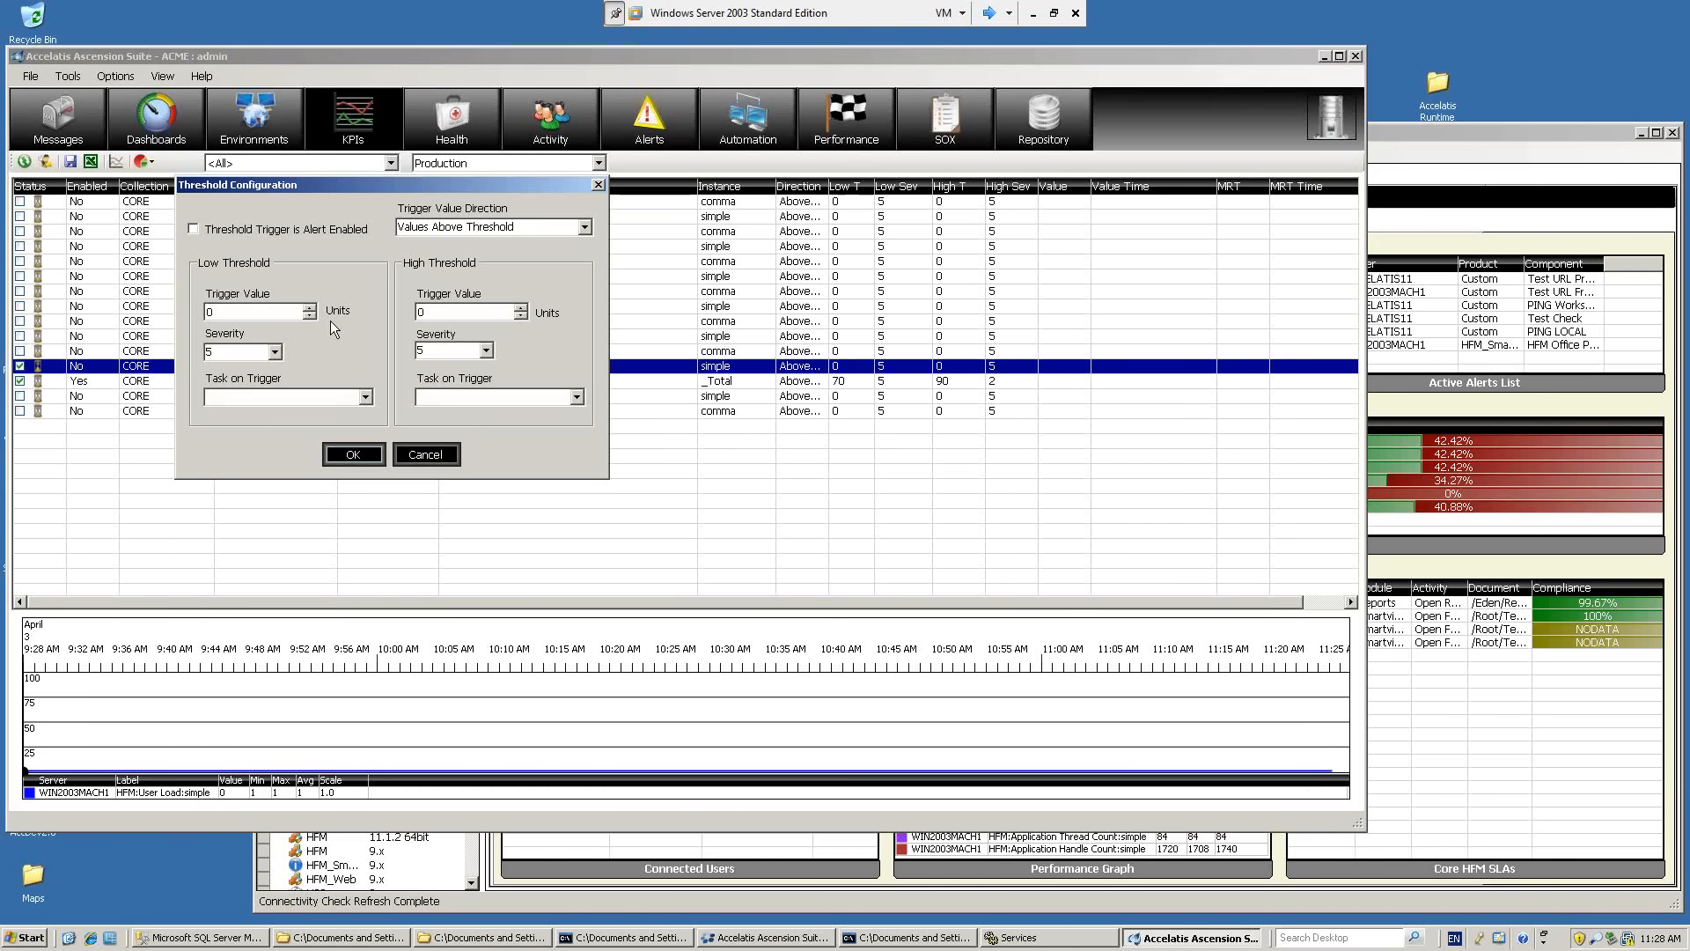
click(276, 313)
text(200)
click(445, 312)
text(3000)
key(BackSpace)
Give the User Load high threshold severity 1, enable alerting on the trigger and apply the configuration.
click(486, 352)
click(467, 365)
click(319, 235)
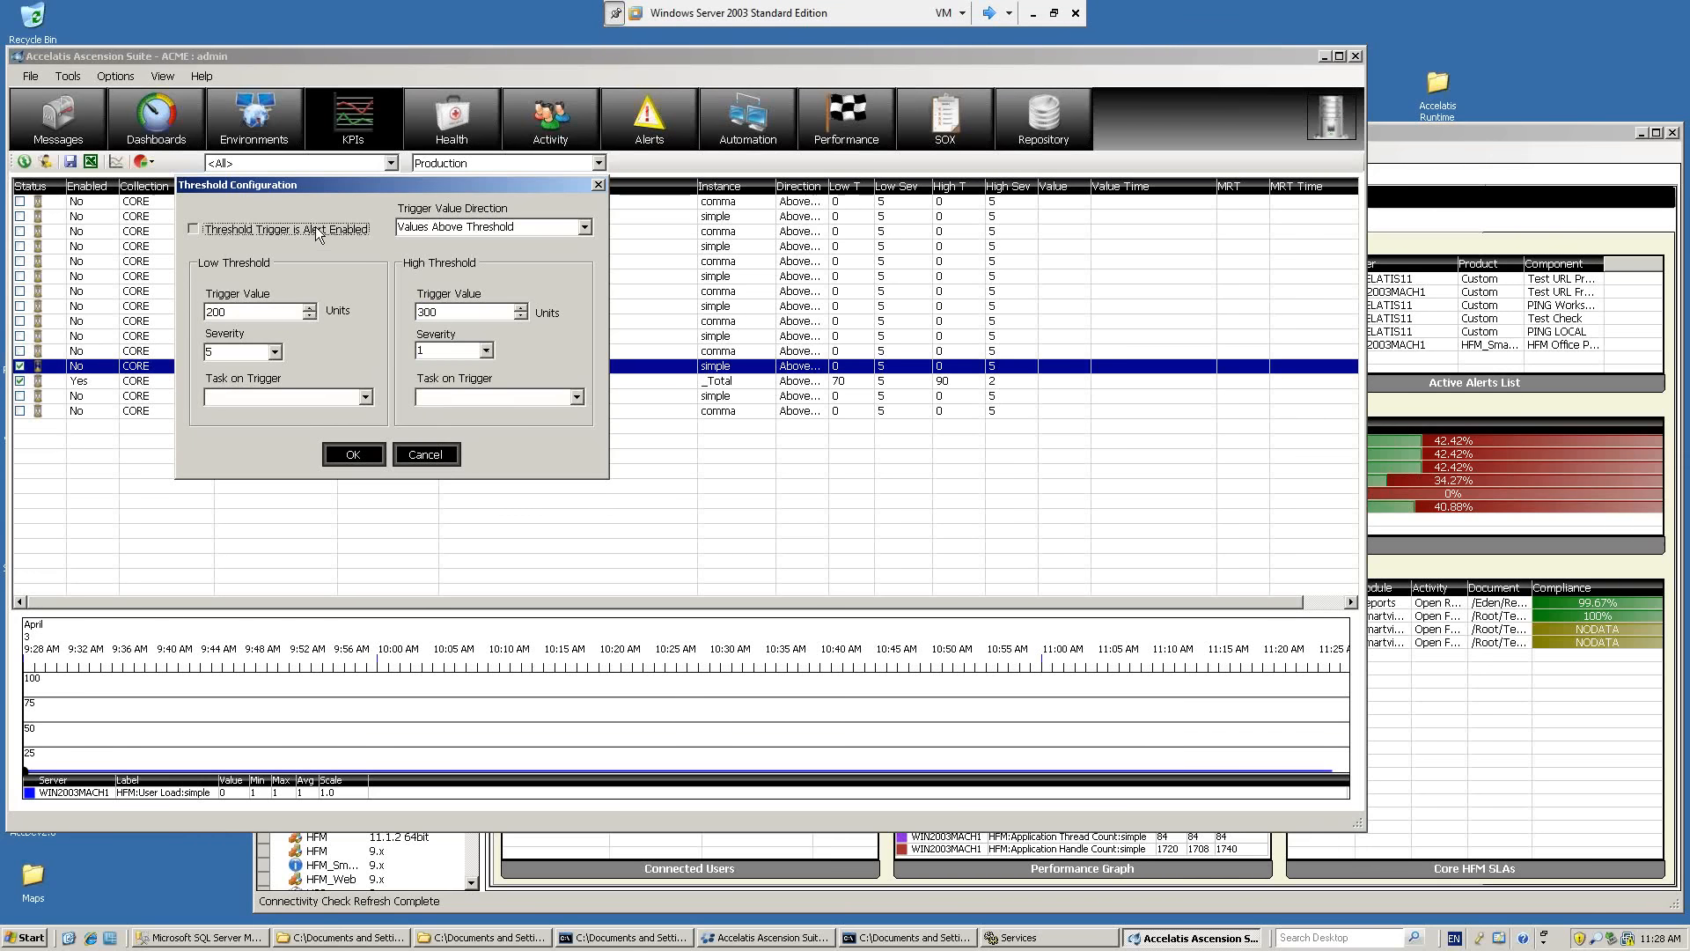
click(319, 235)
click(357, 449)
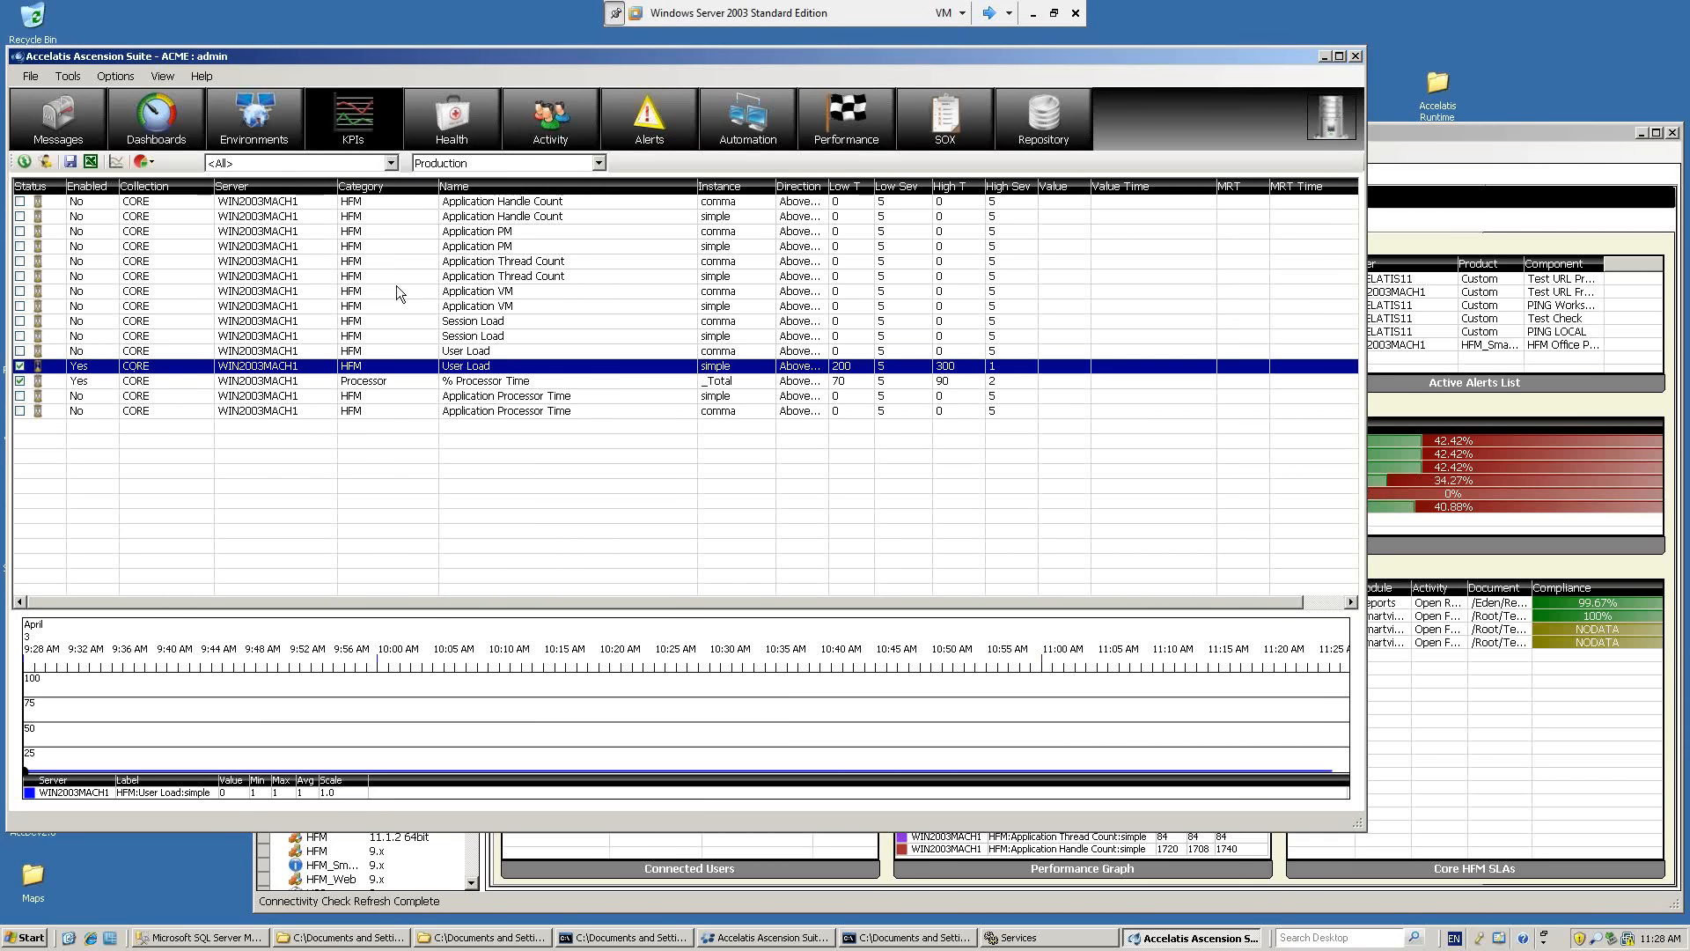
Review the User Load and % Processor Time thresholds against their graphs, and save the metric thresholds.
click(401, 347)
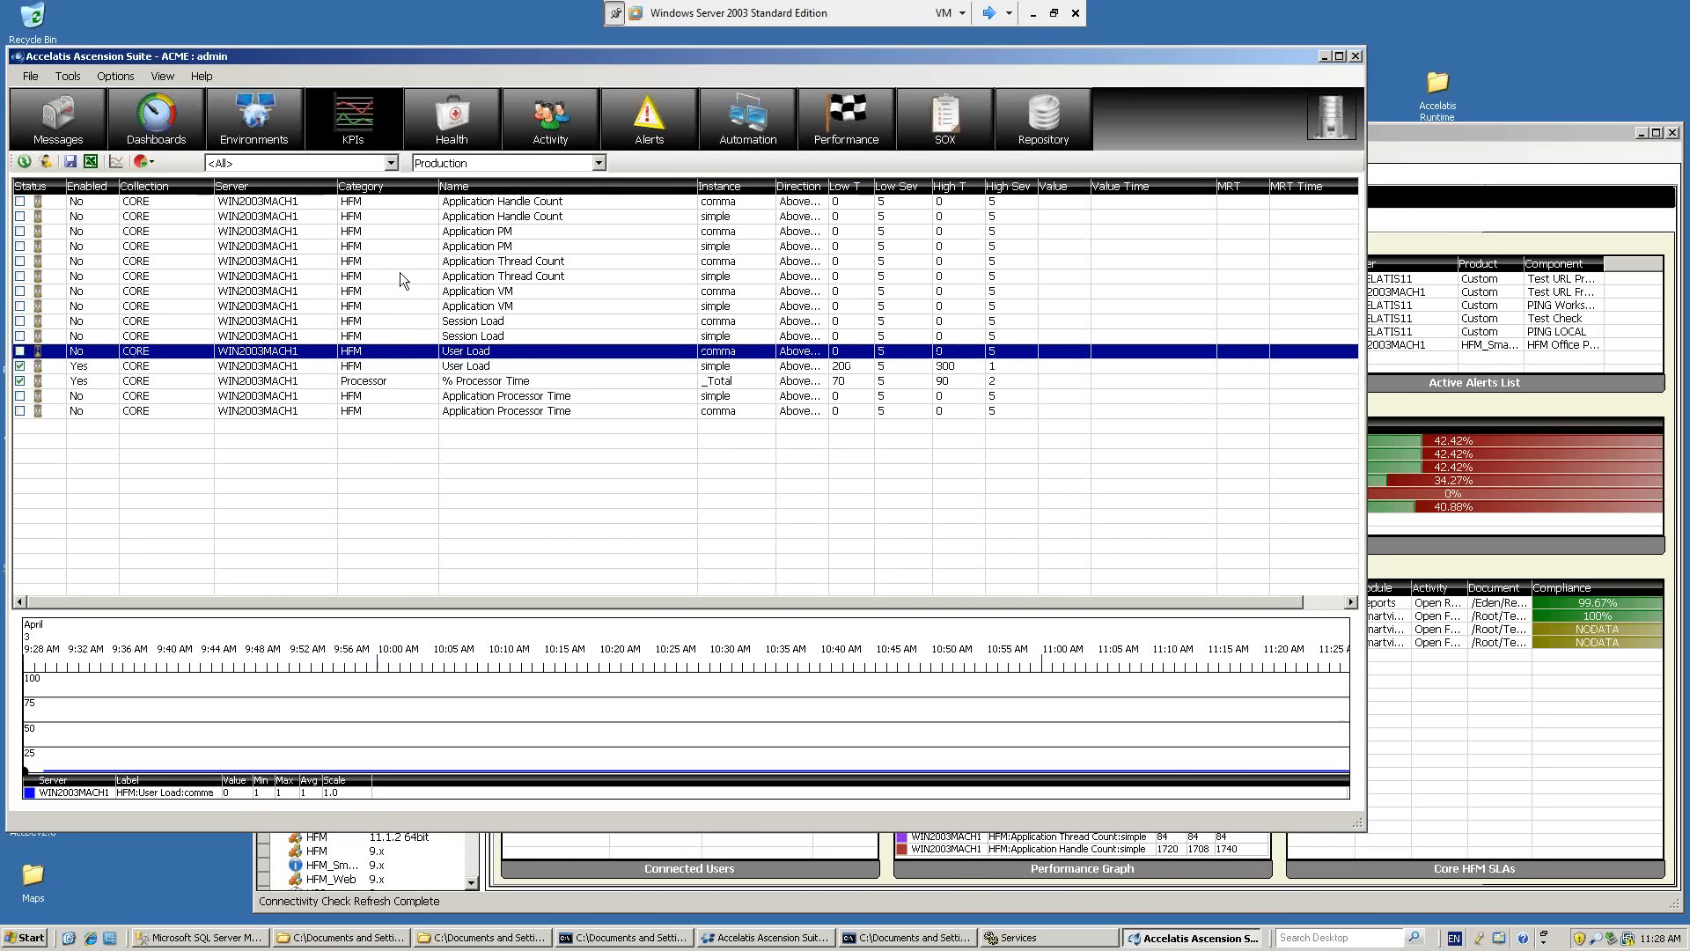
click(85, 368)
click(88, 382)
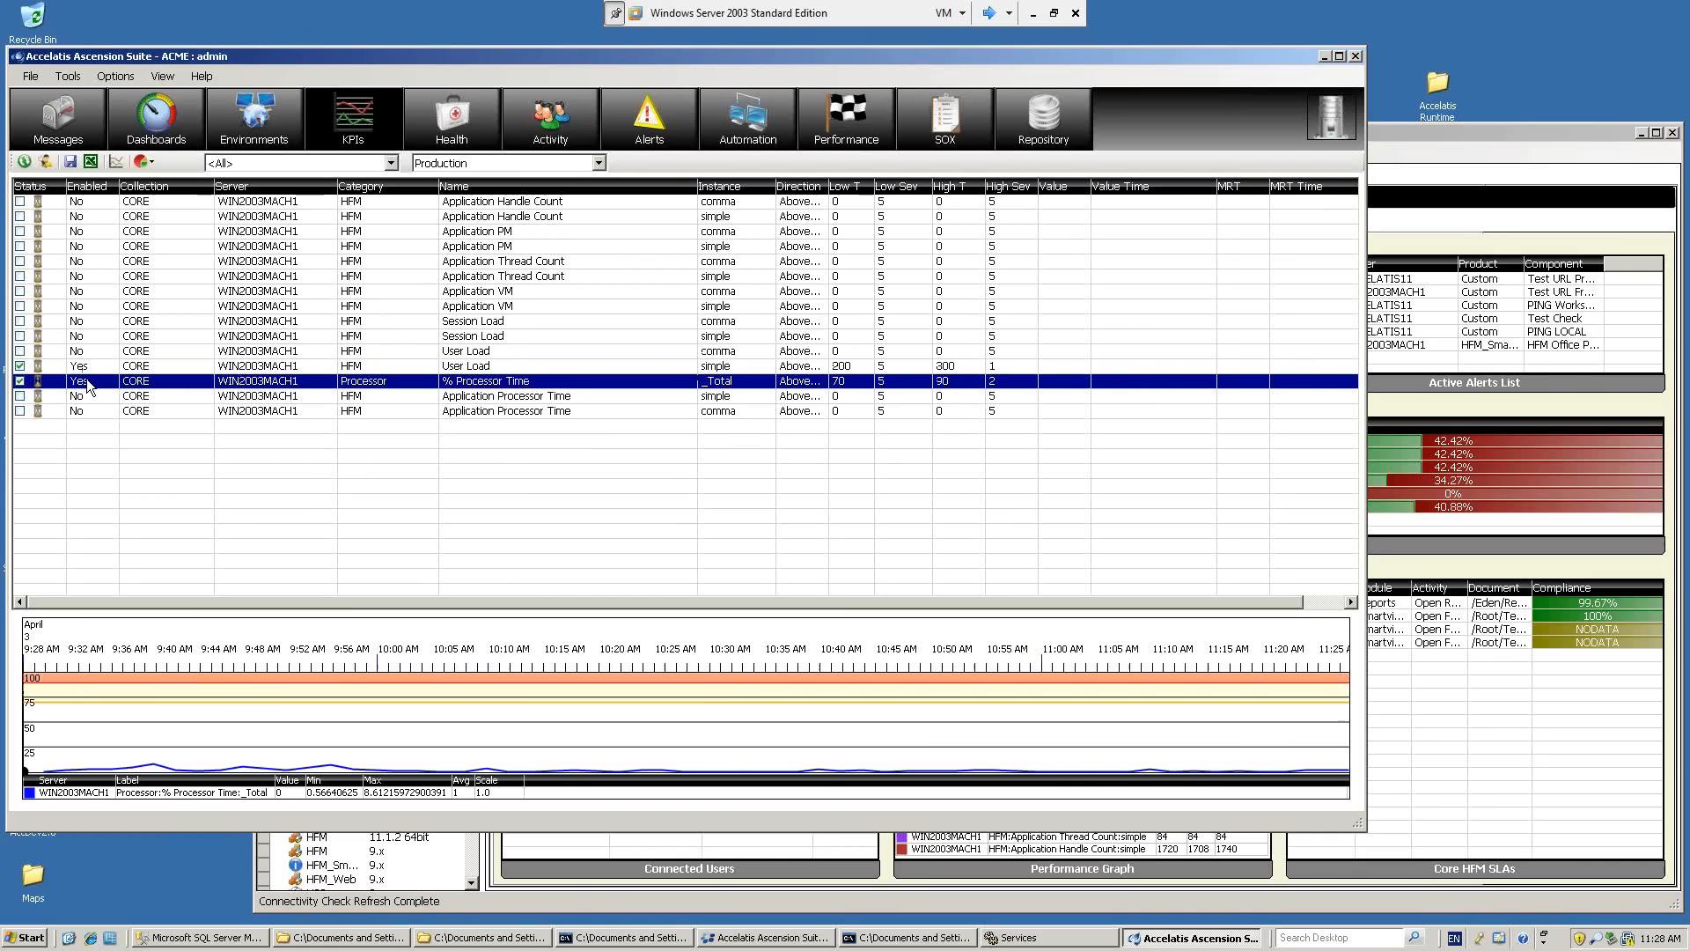
click(170, 248)
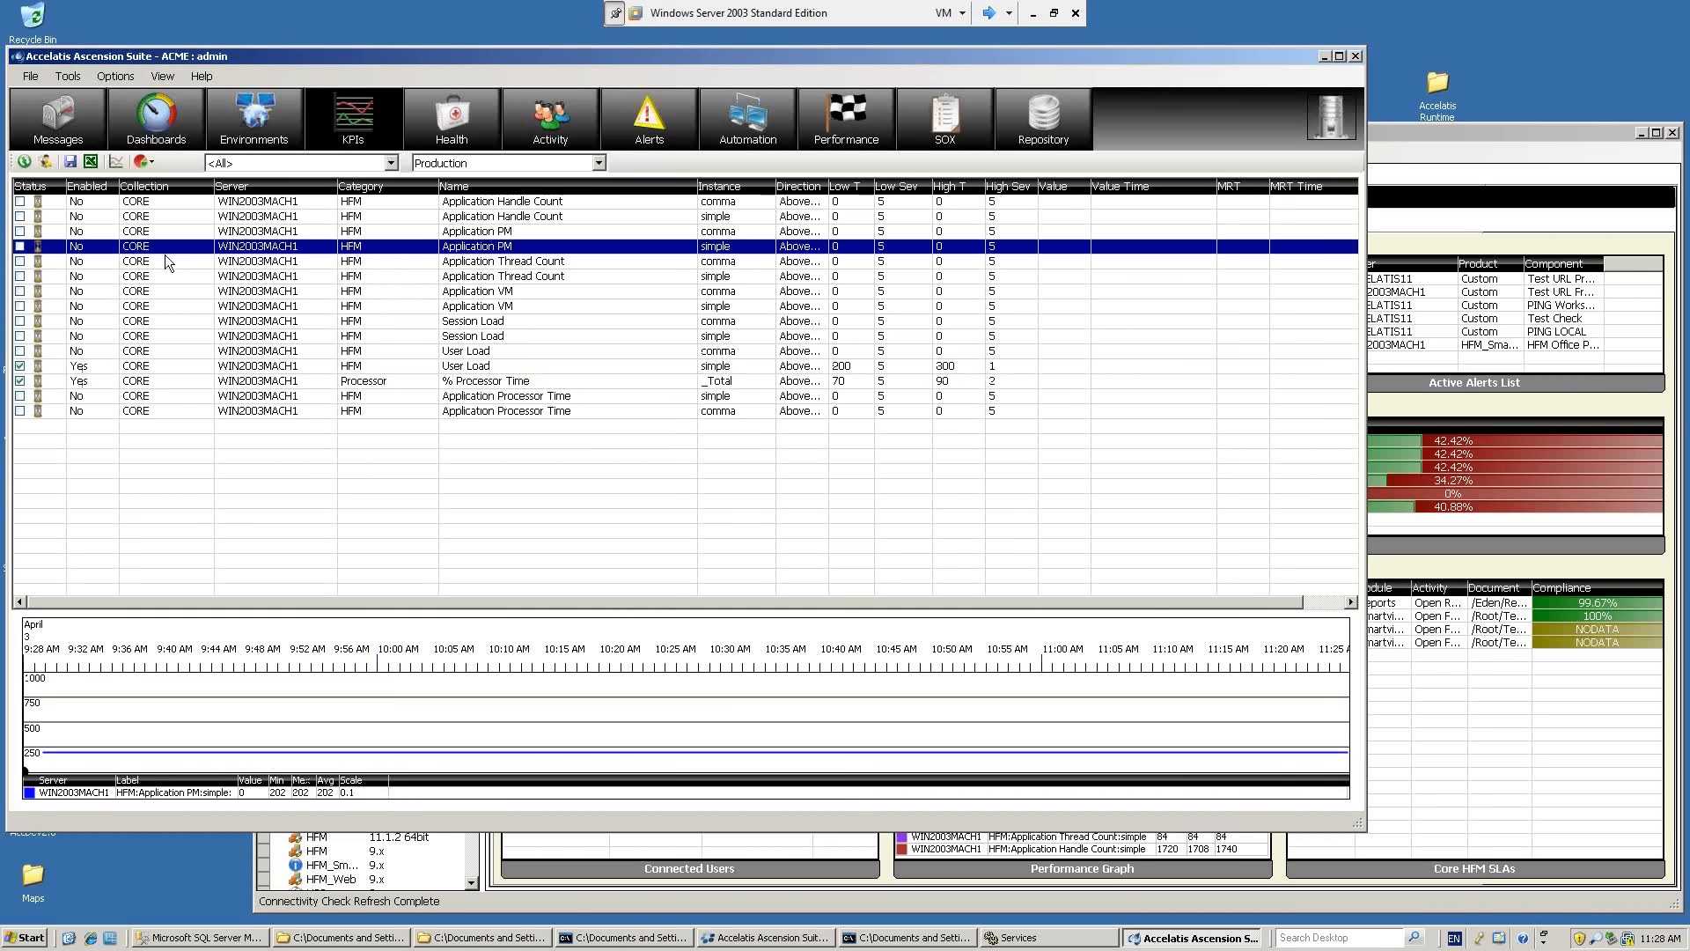
click(112, 368)
double_click(111, 368)
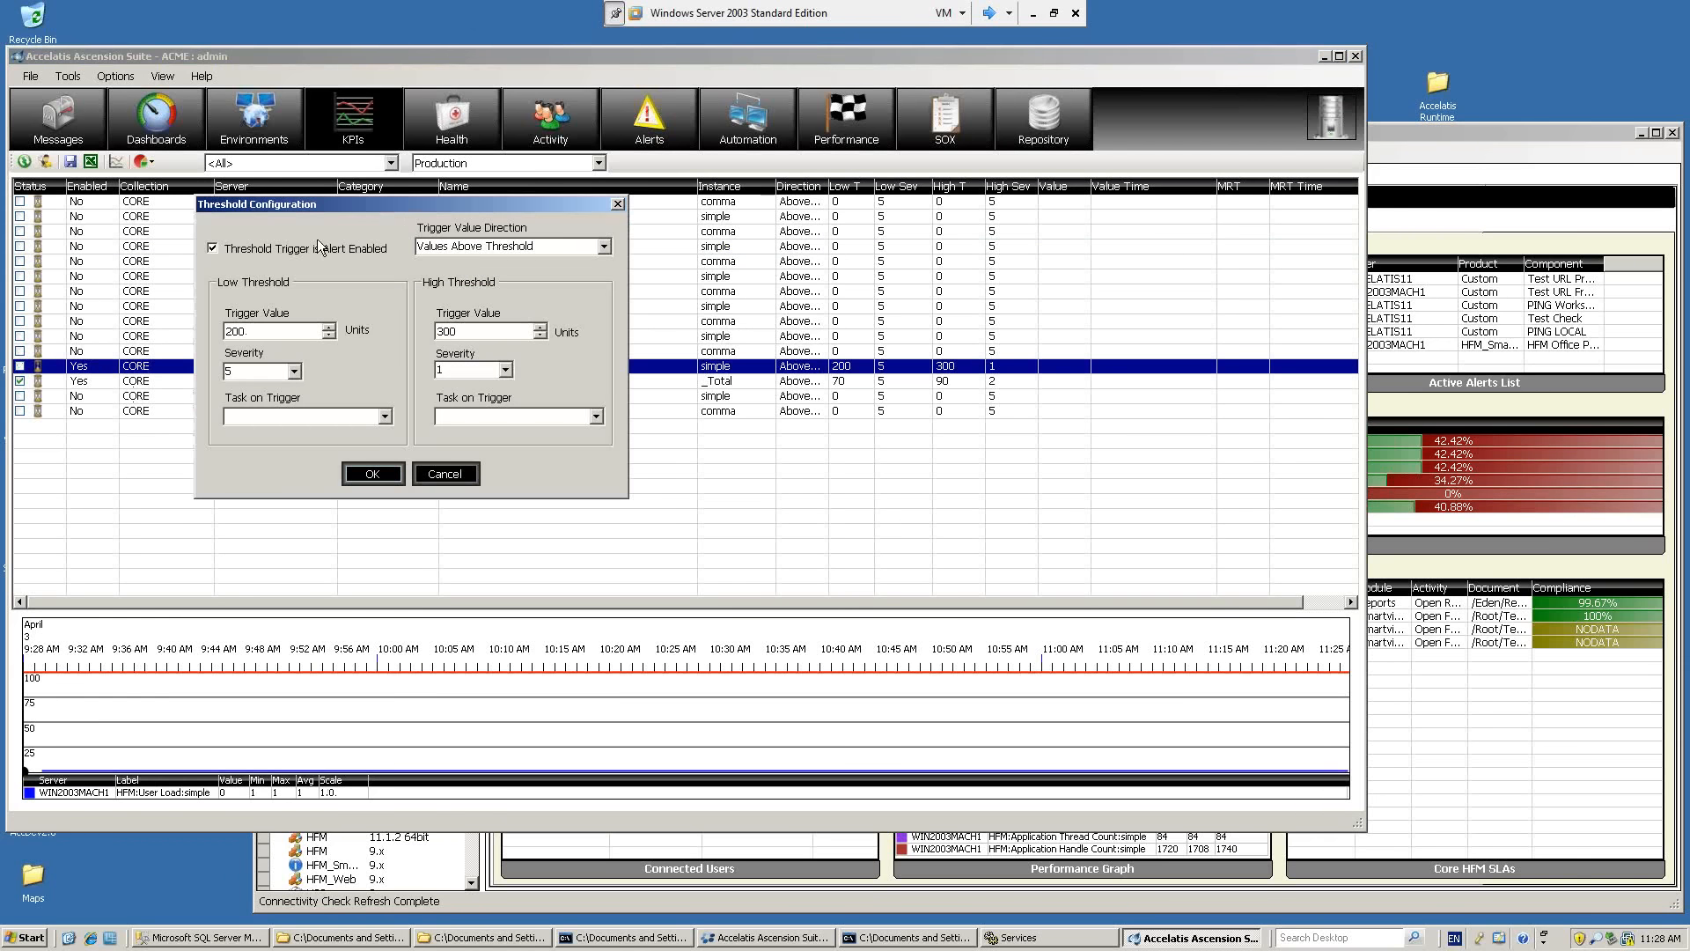
click(443, 473)
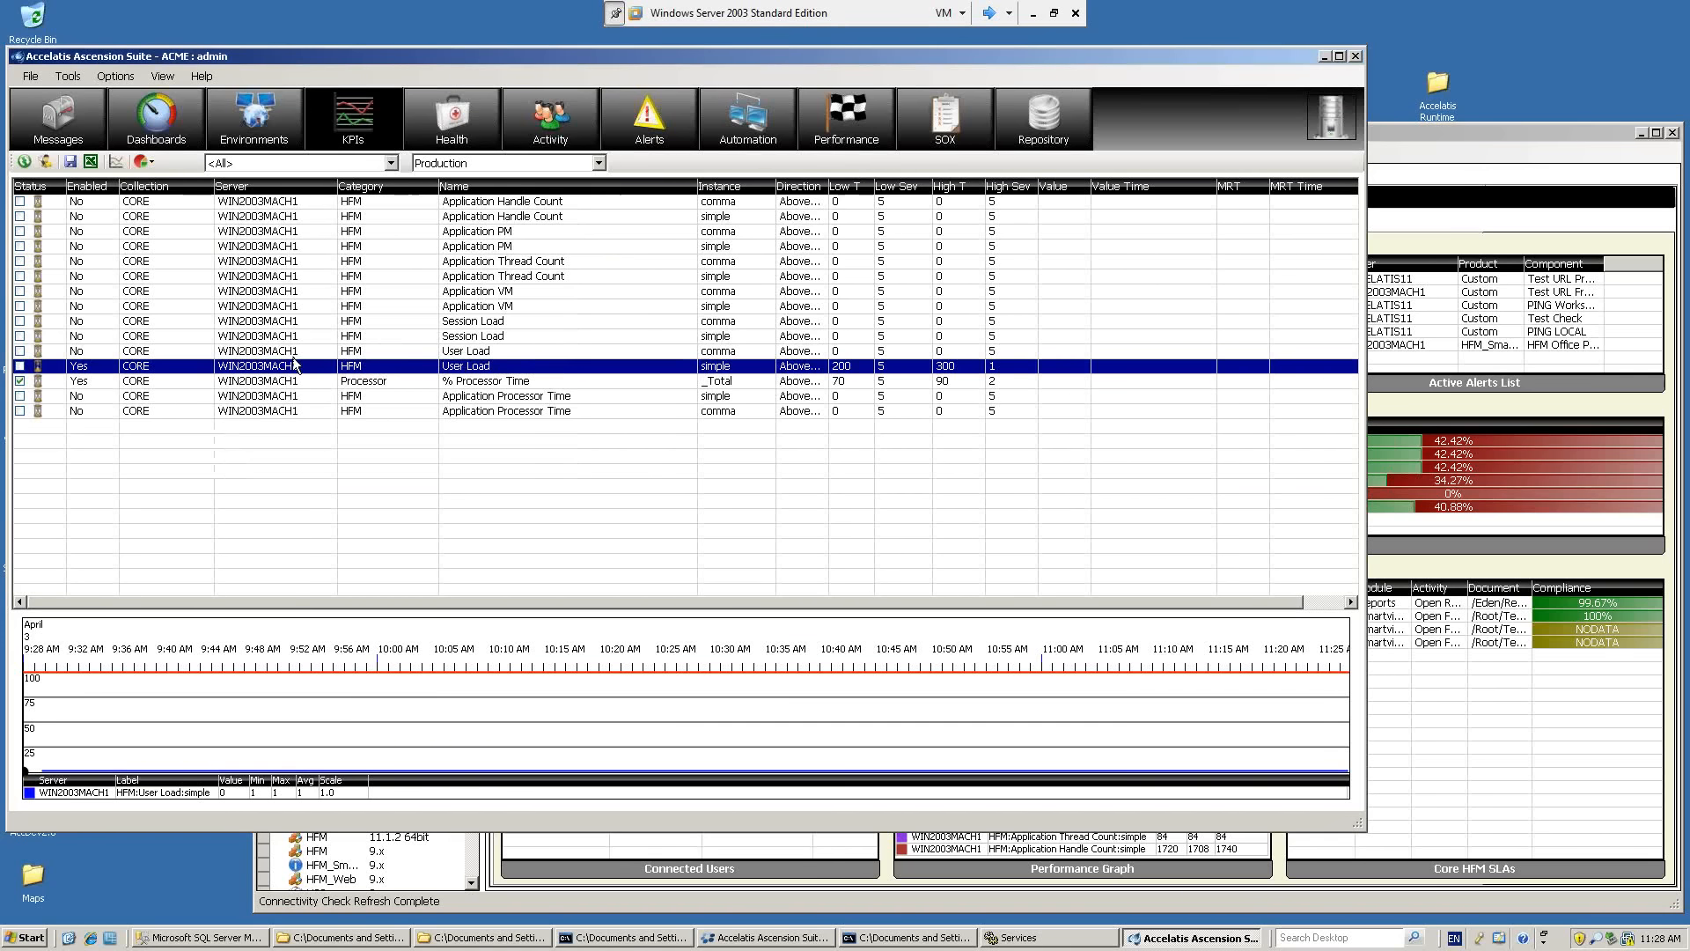
click(70, 161)
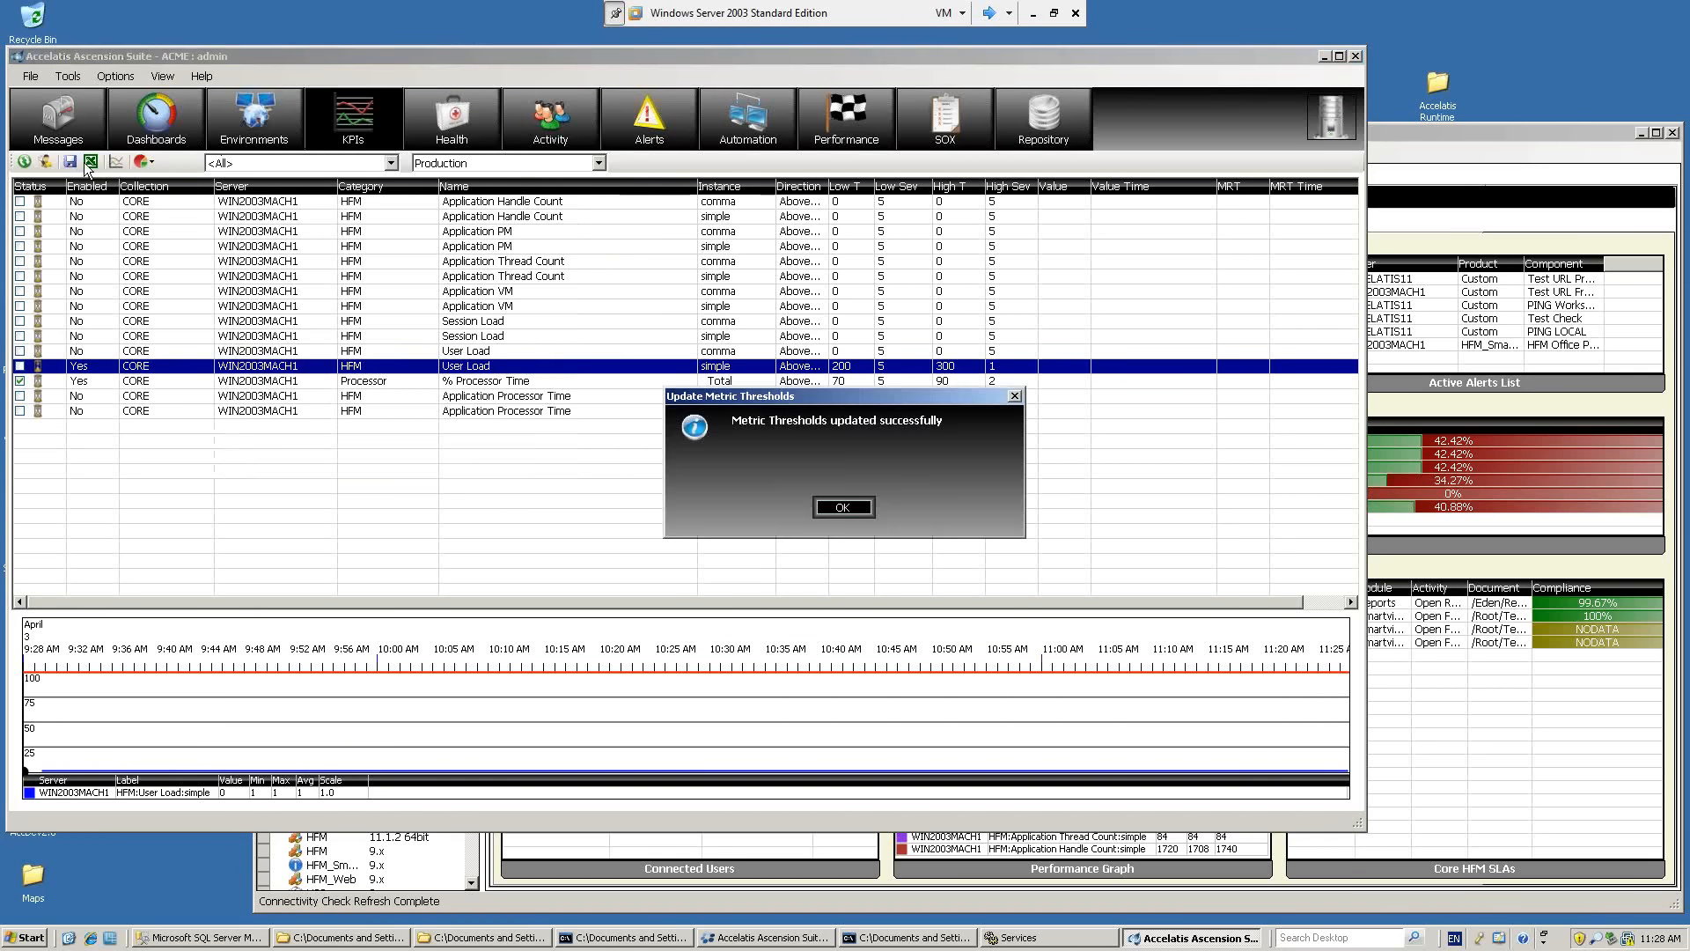
click(836, 511)
Examine the Ascension Suite alert triggers available for a new alert, from Log Size Threshold to Settings Change, and cancel.
click(678, 118)
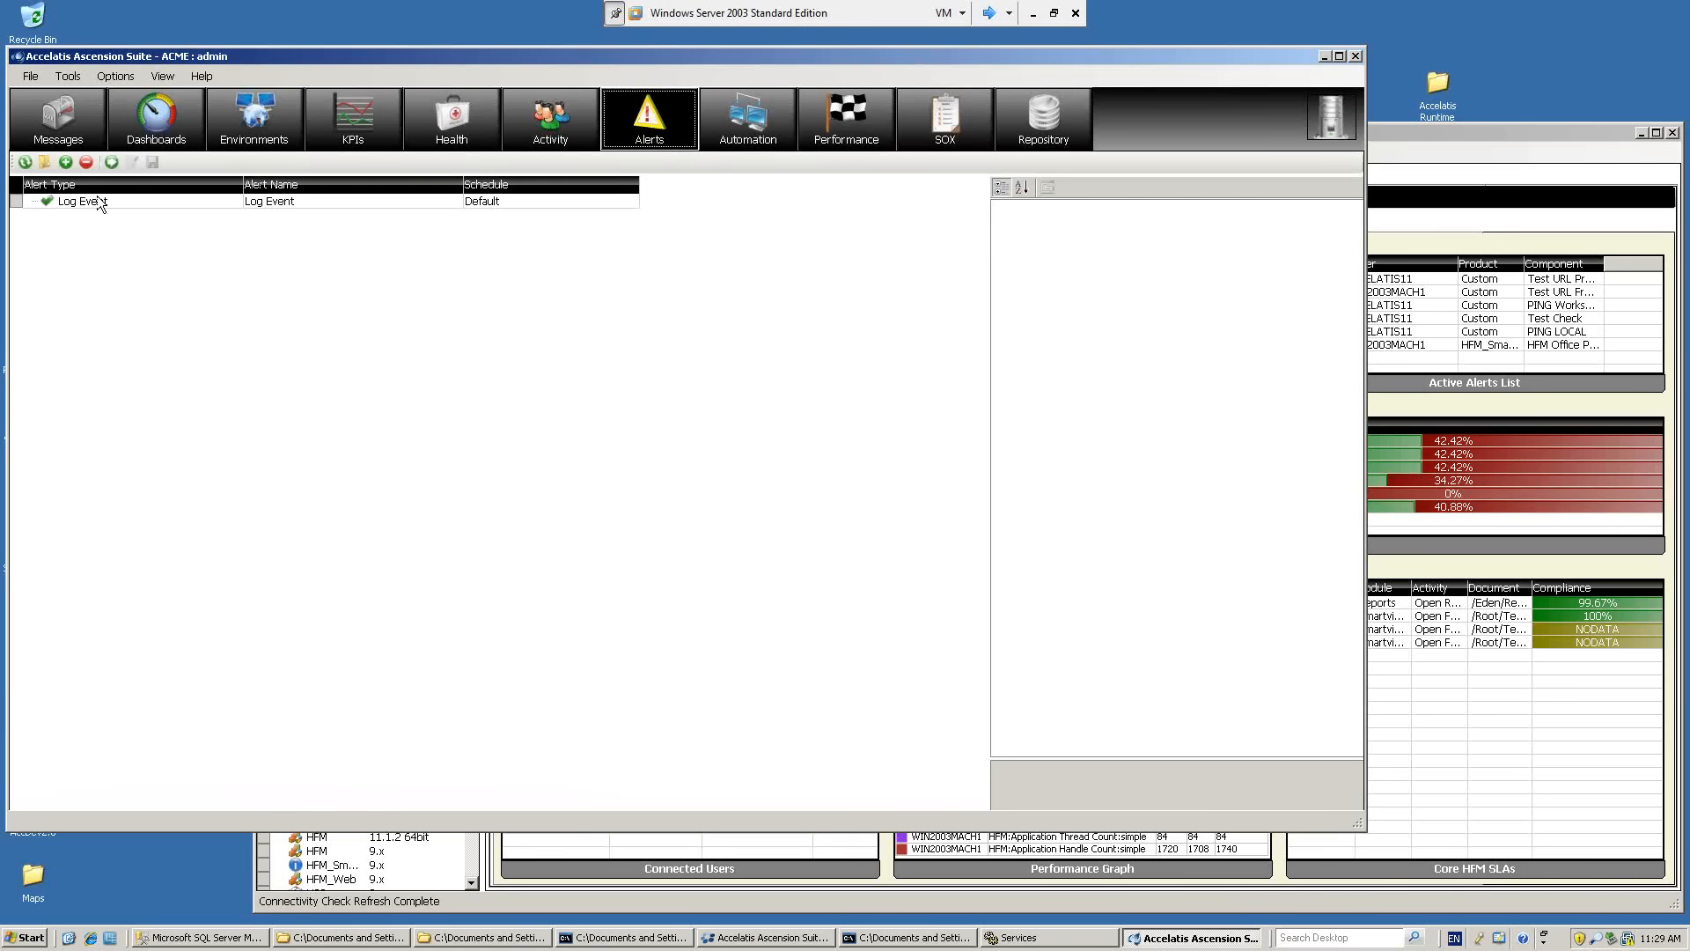
click(66, 162)
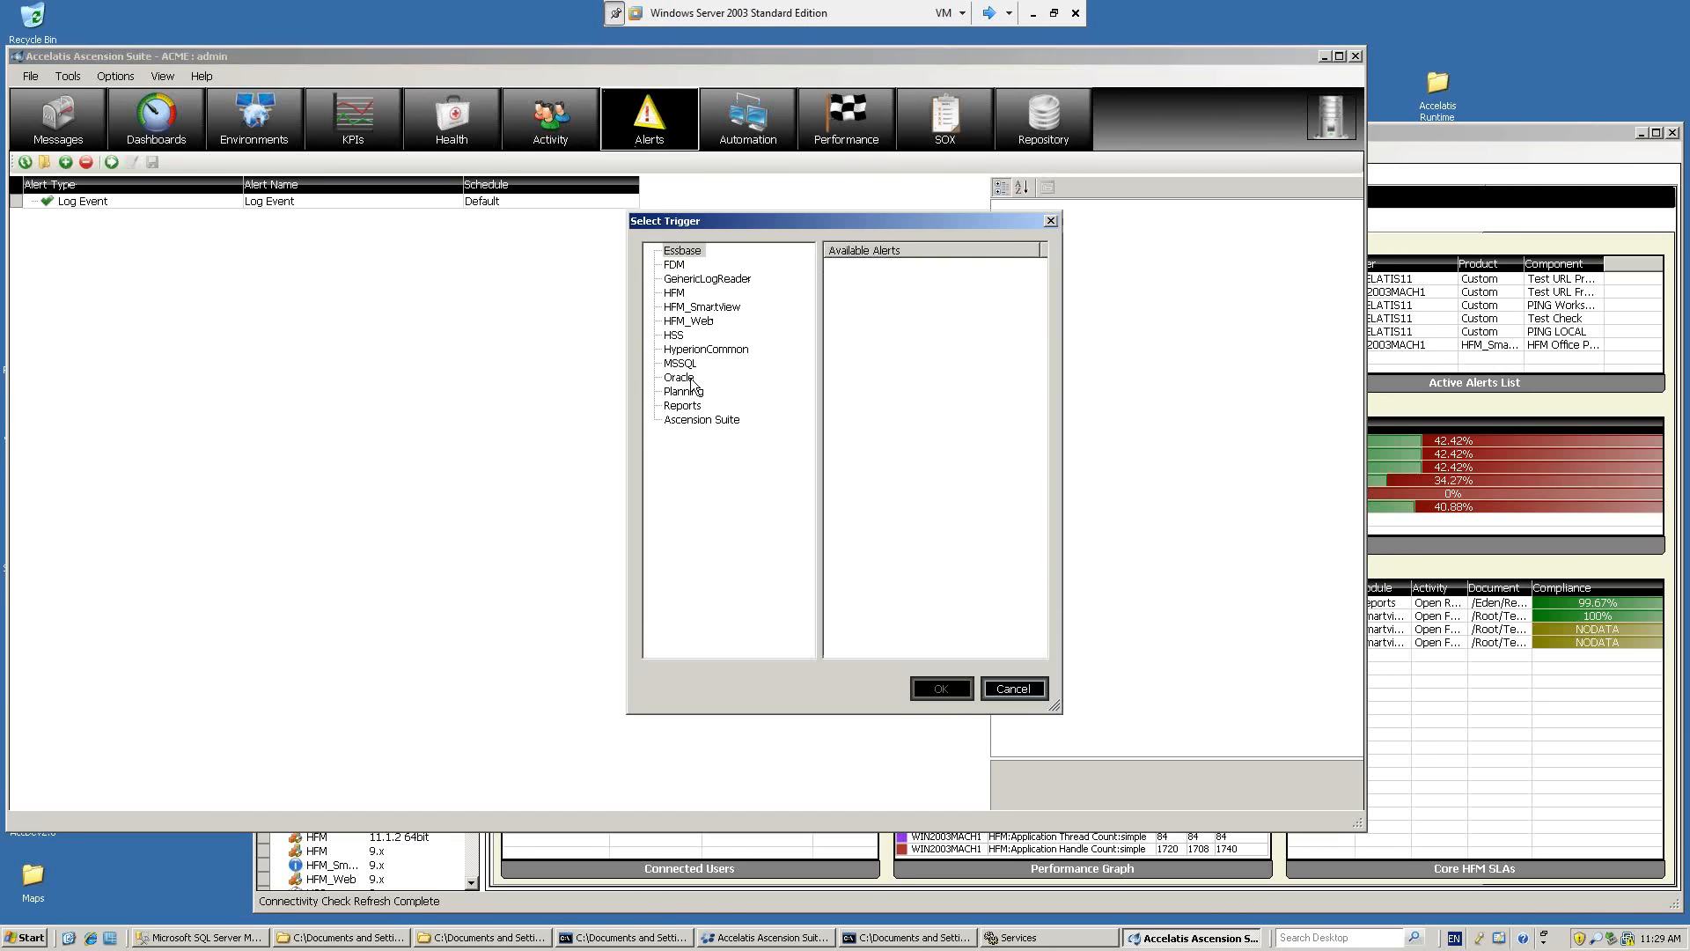
click(700, 421)
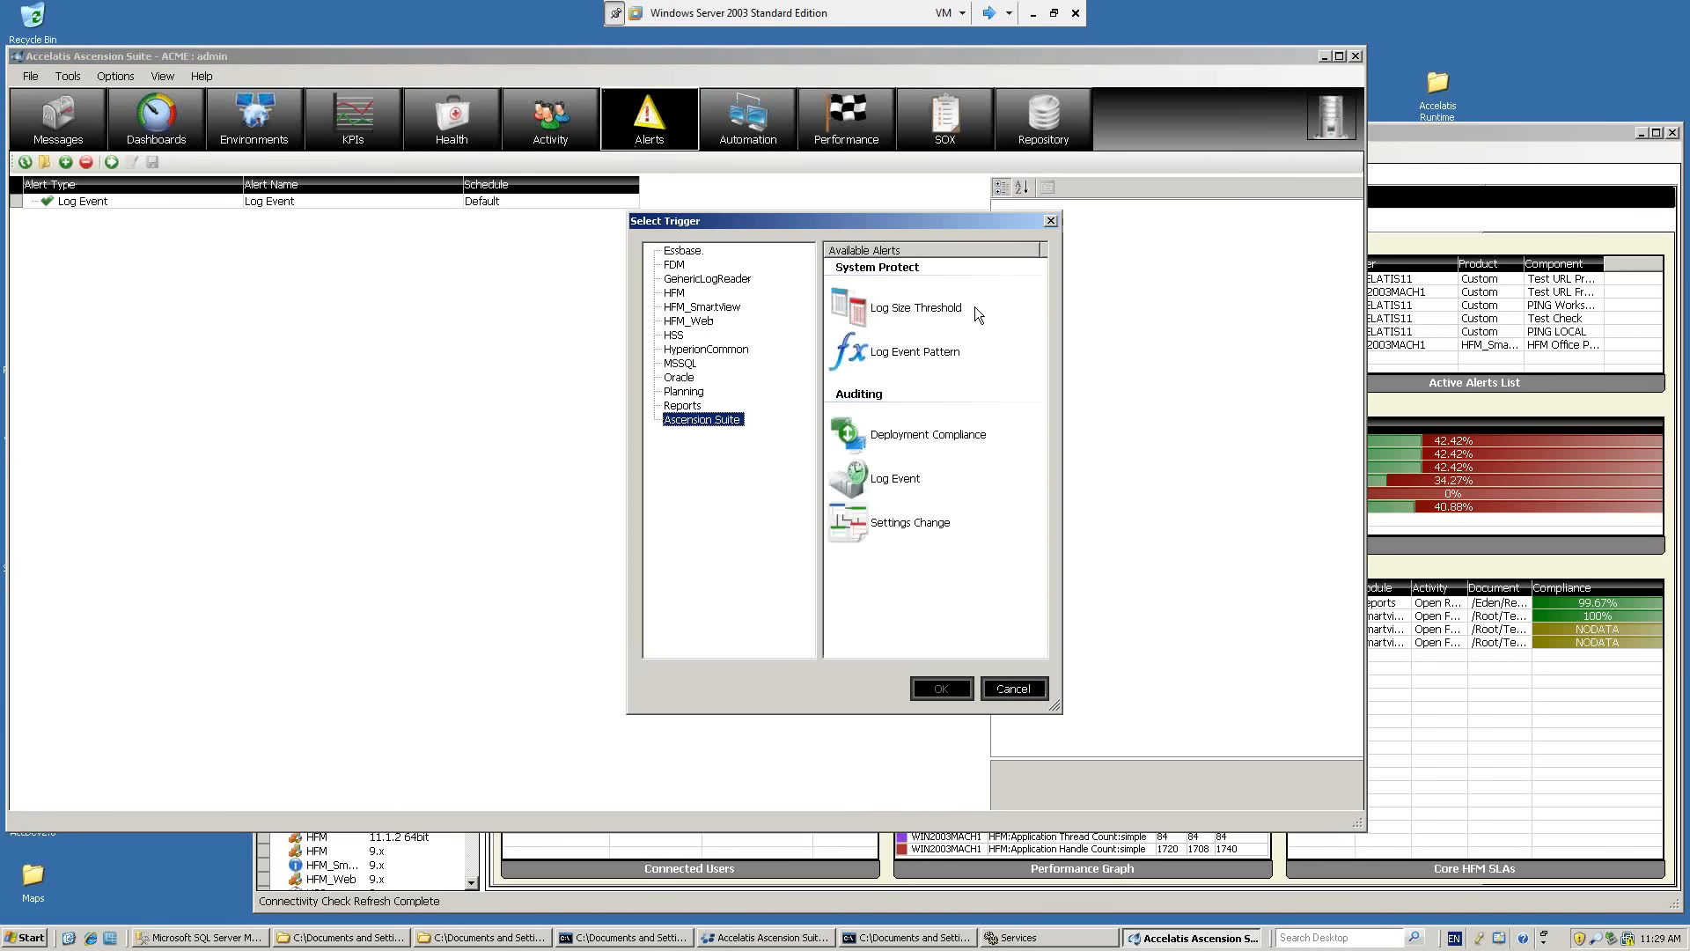
click(929, 312)
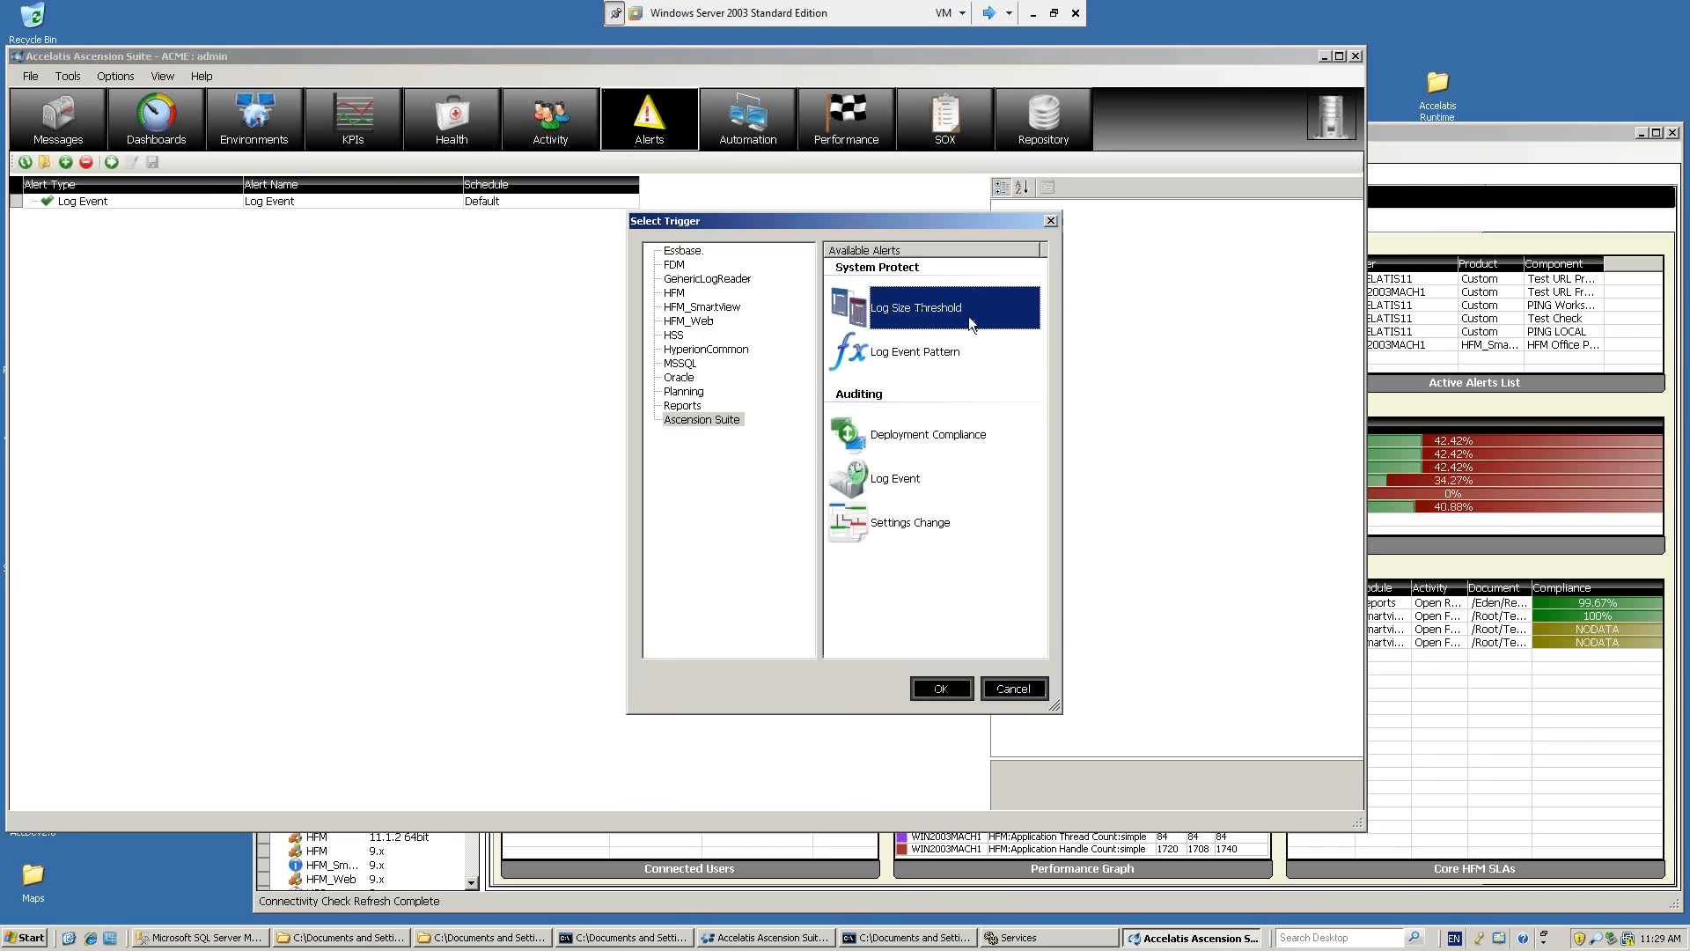
click(933, 352)
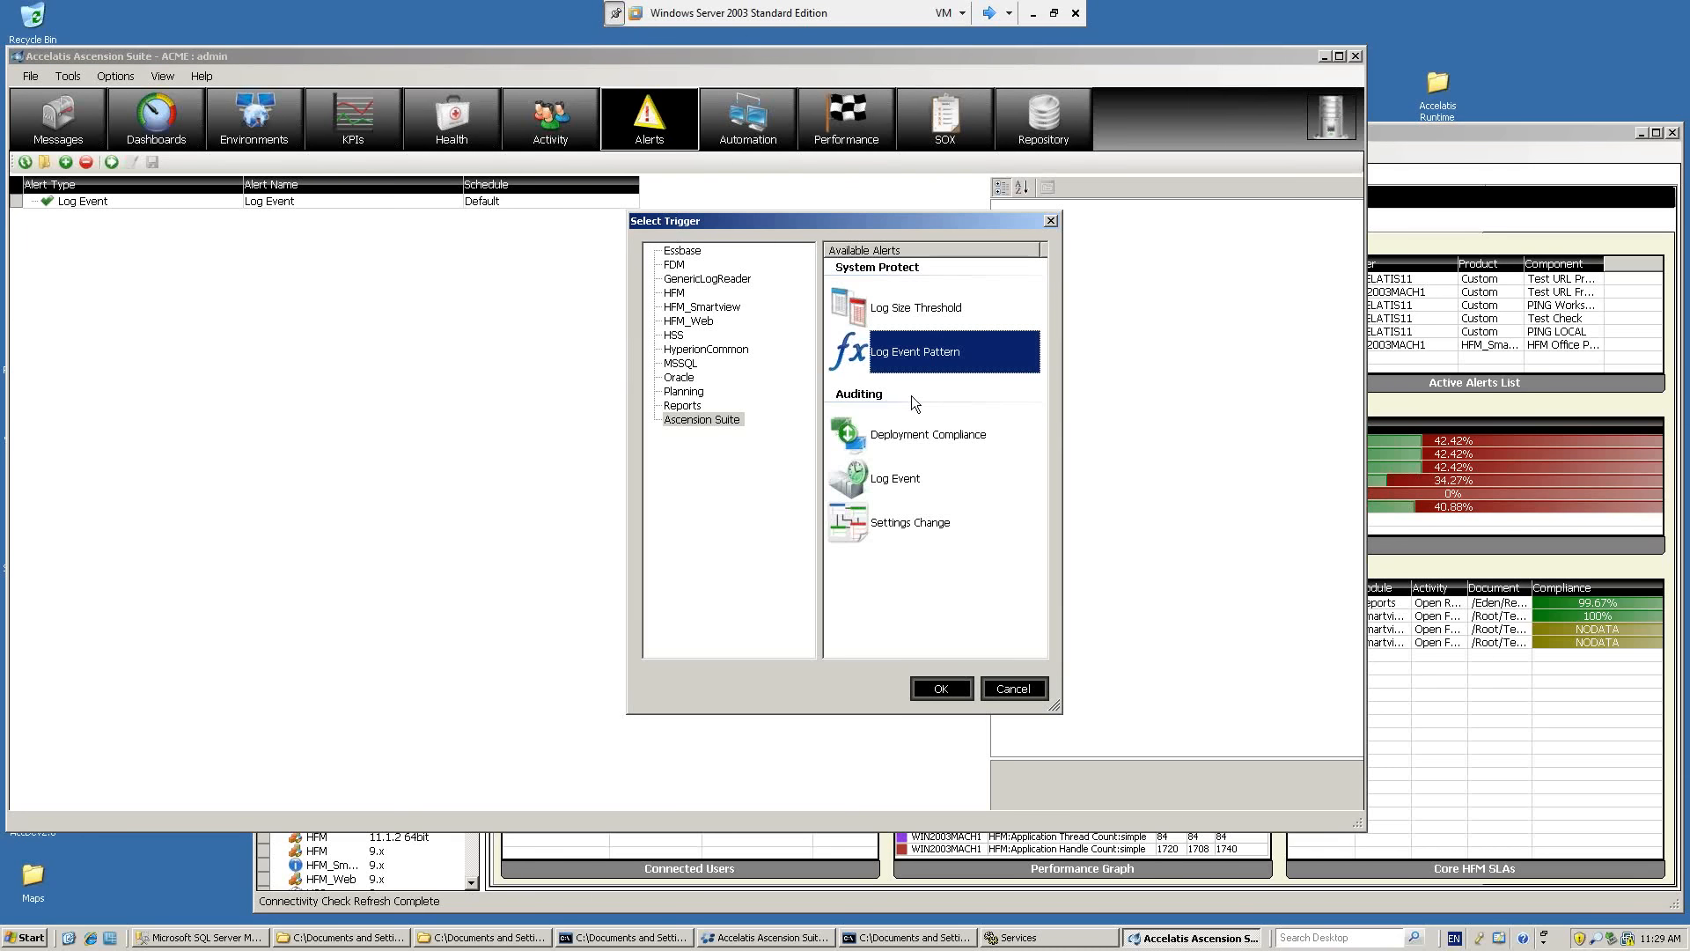
click(900, 443)
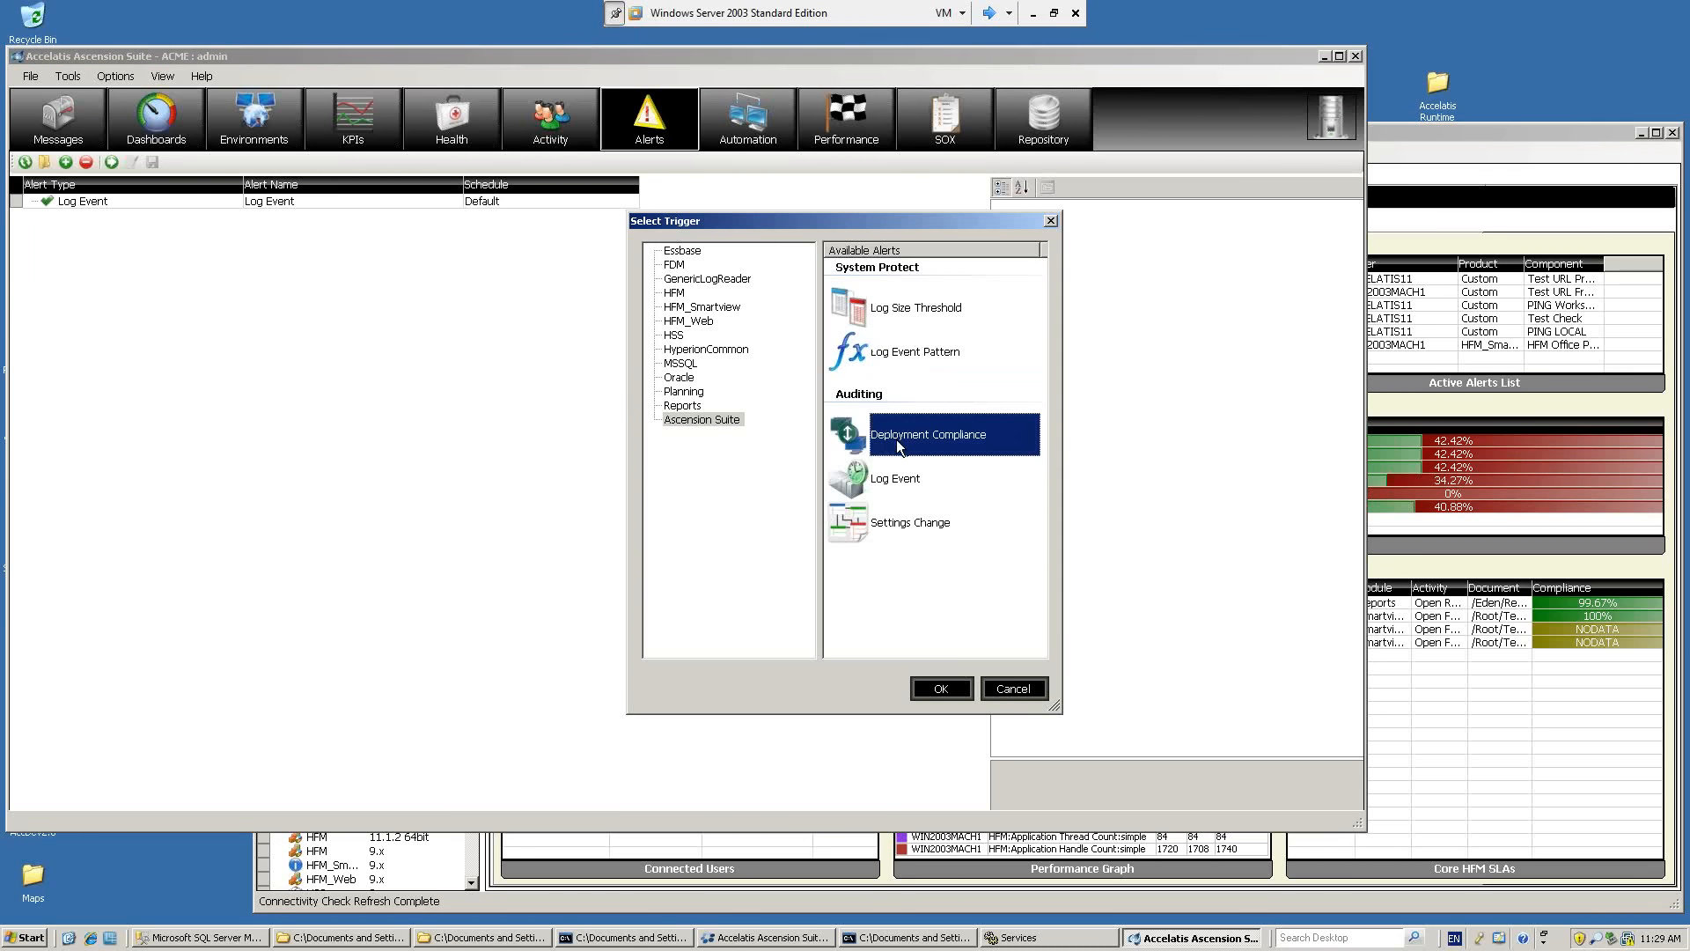
click(912, 524)
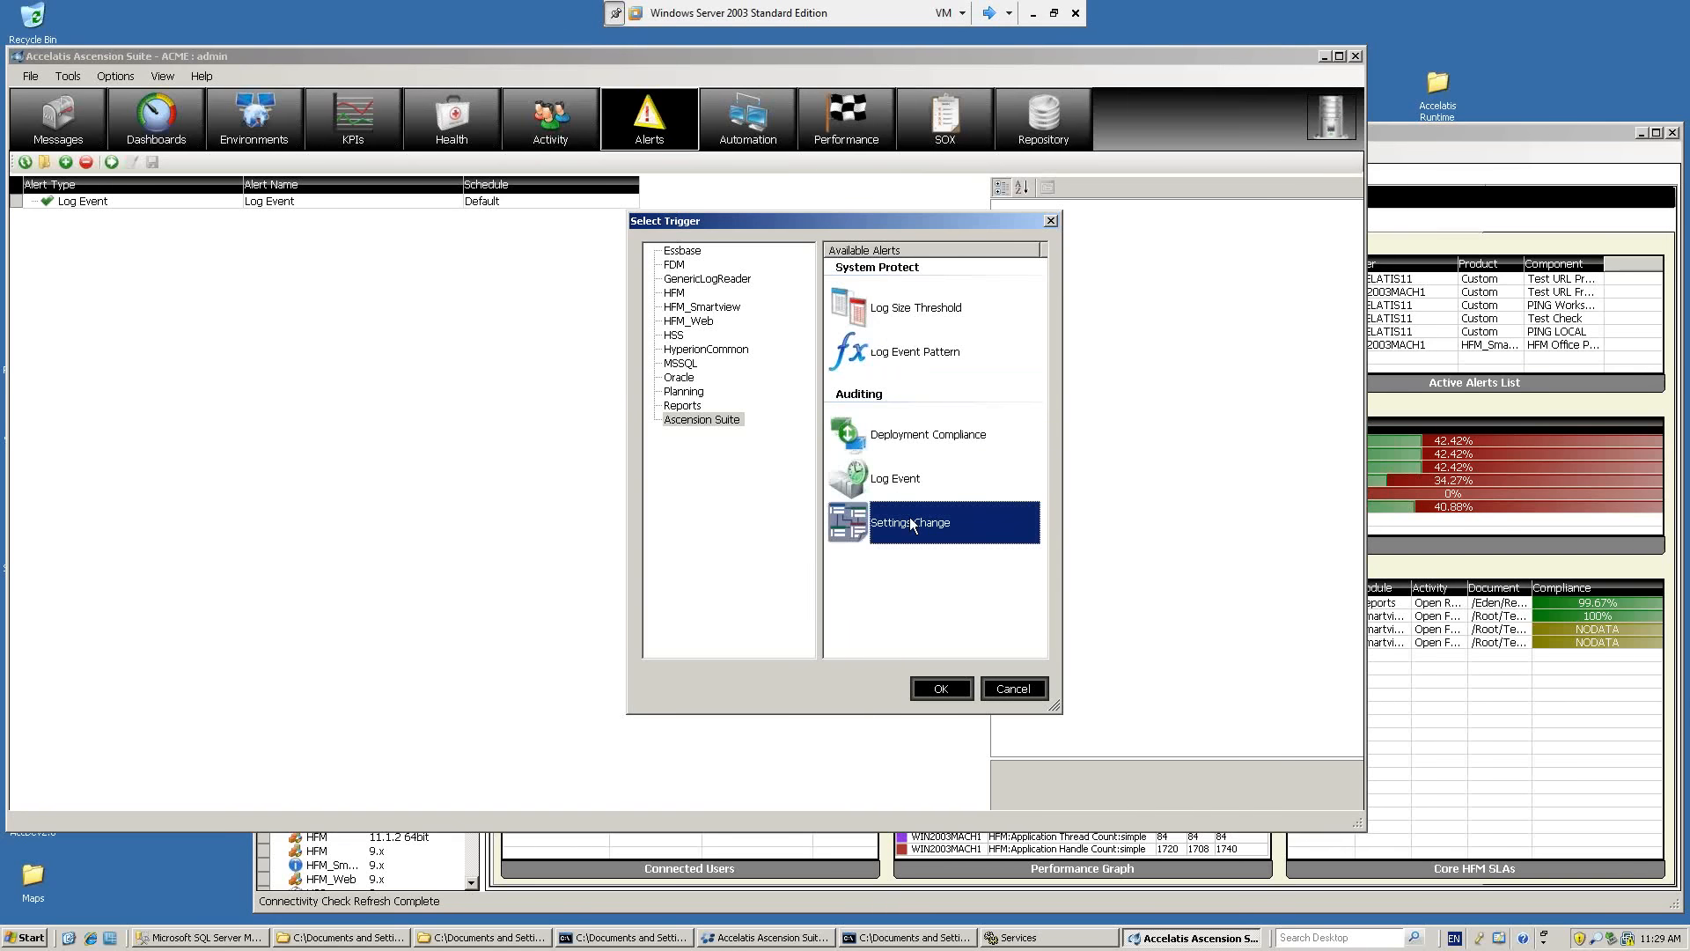
click(898, 481)
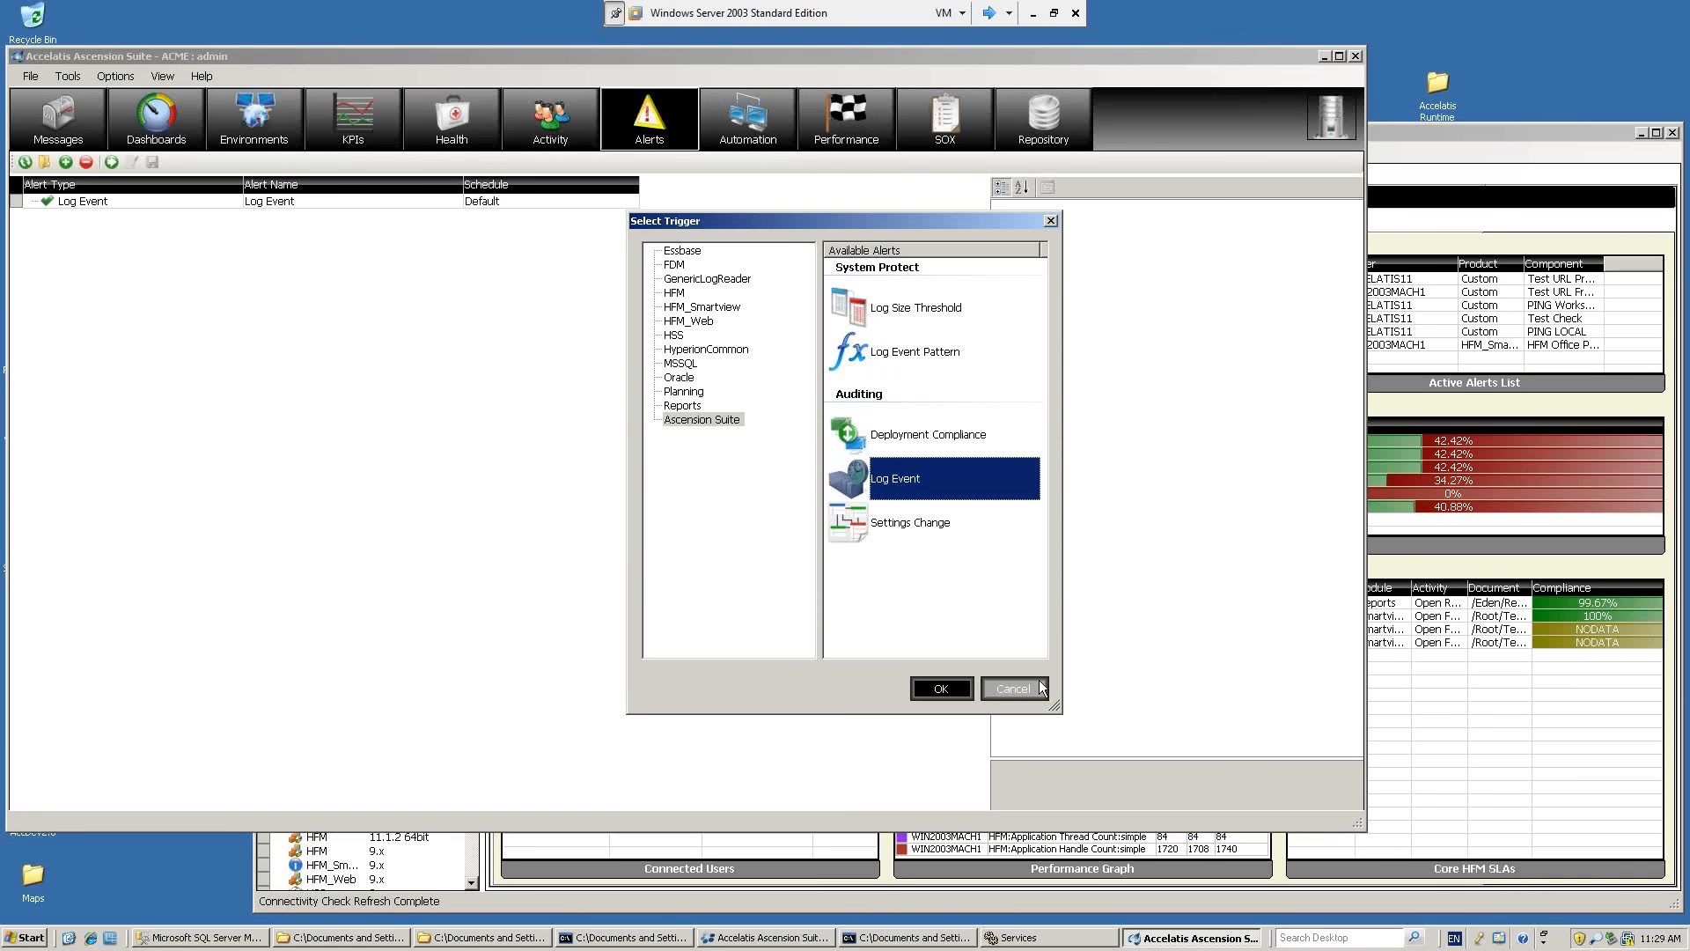
click(1012, 687)
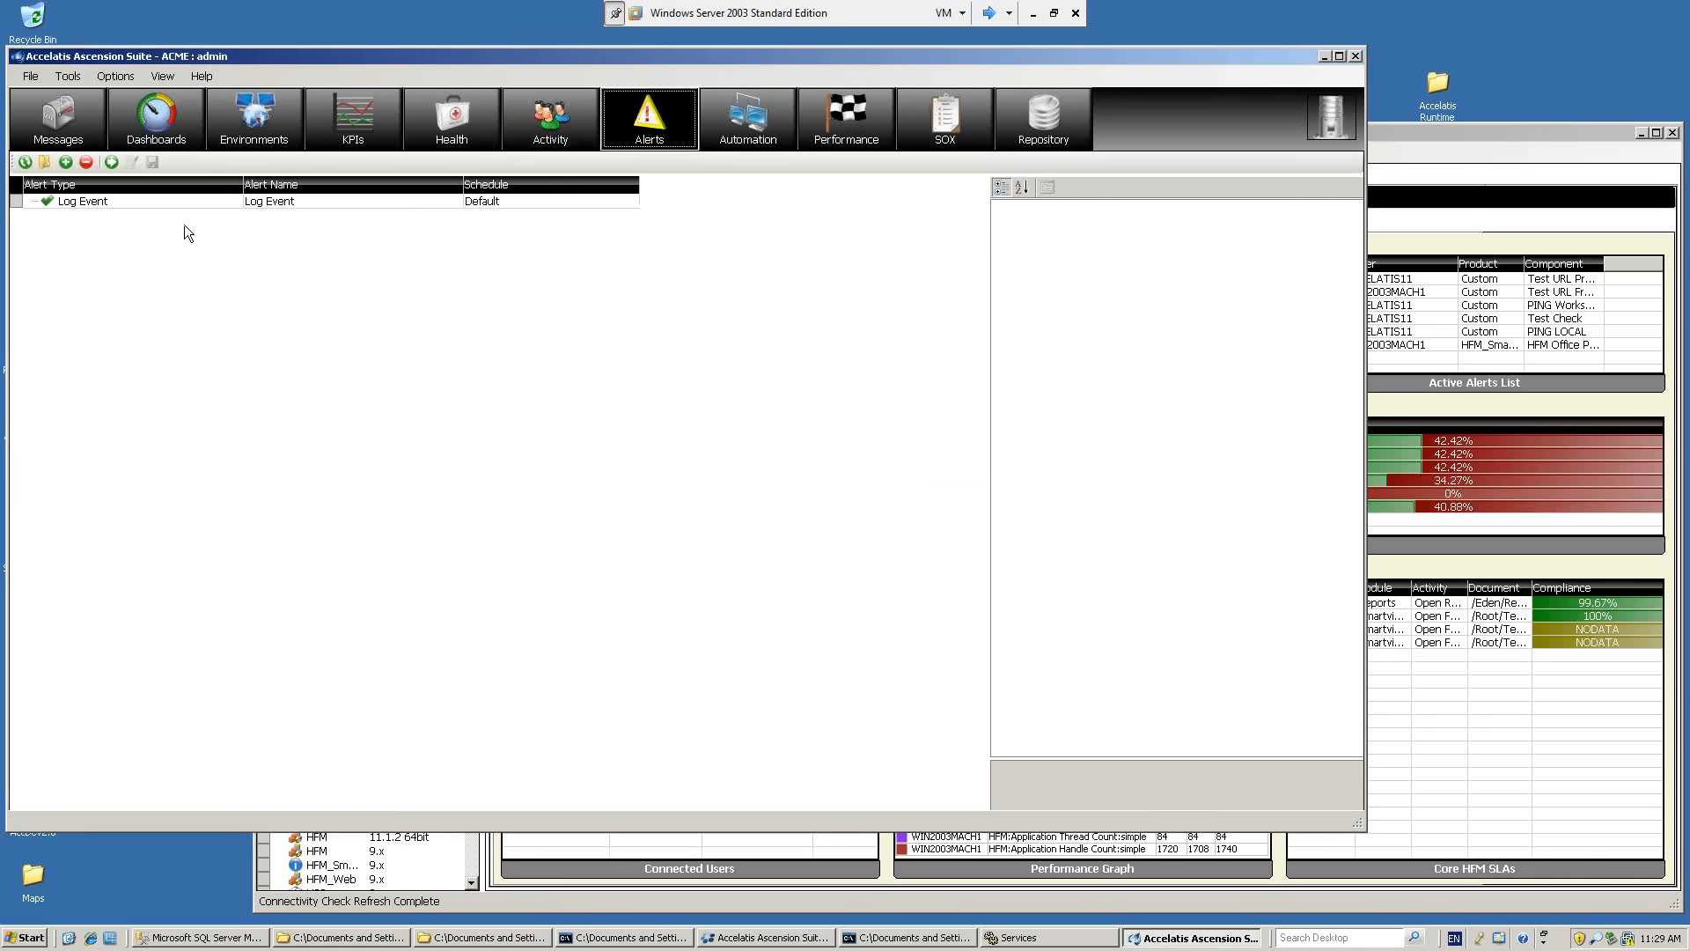
Open the existing Log Event alert's configuration, review its context and severity settings, and close it without changes.
double_click(126, 204)
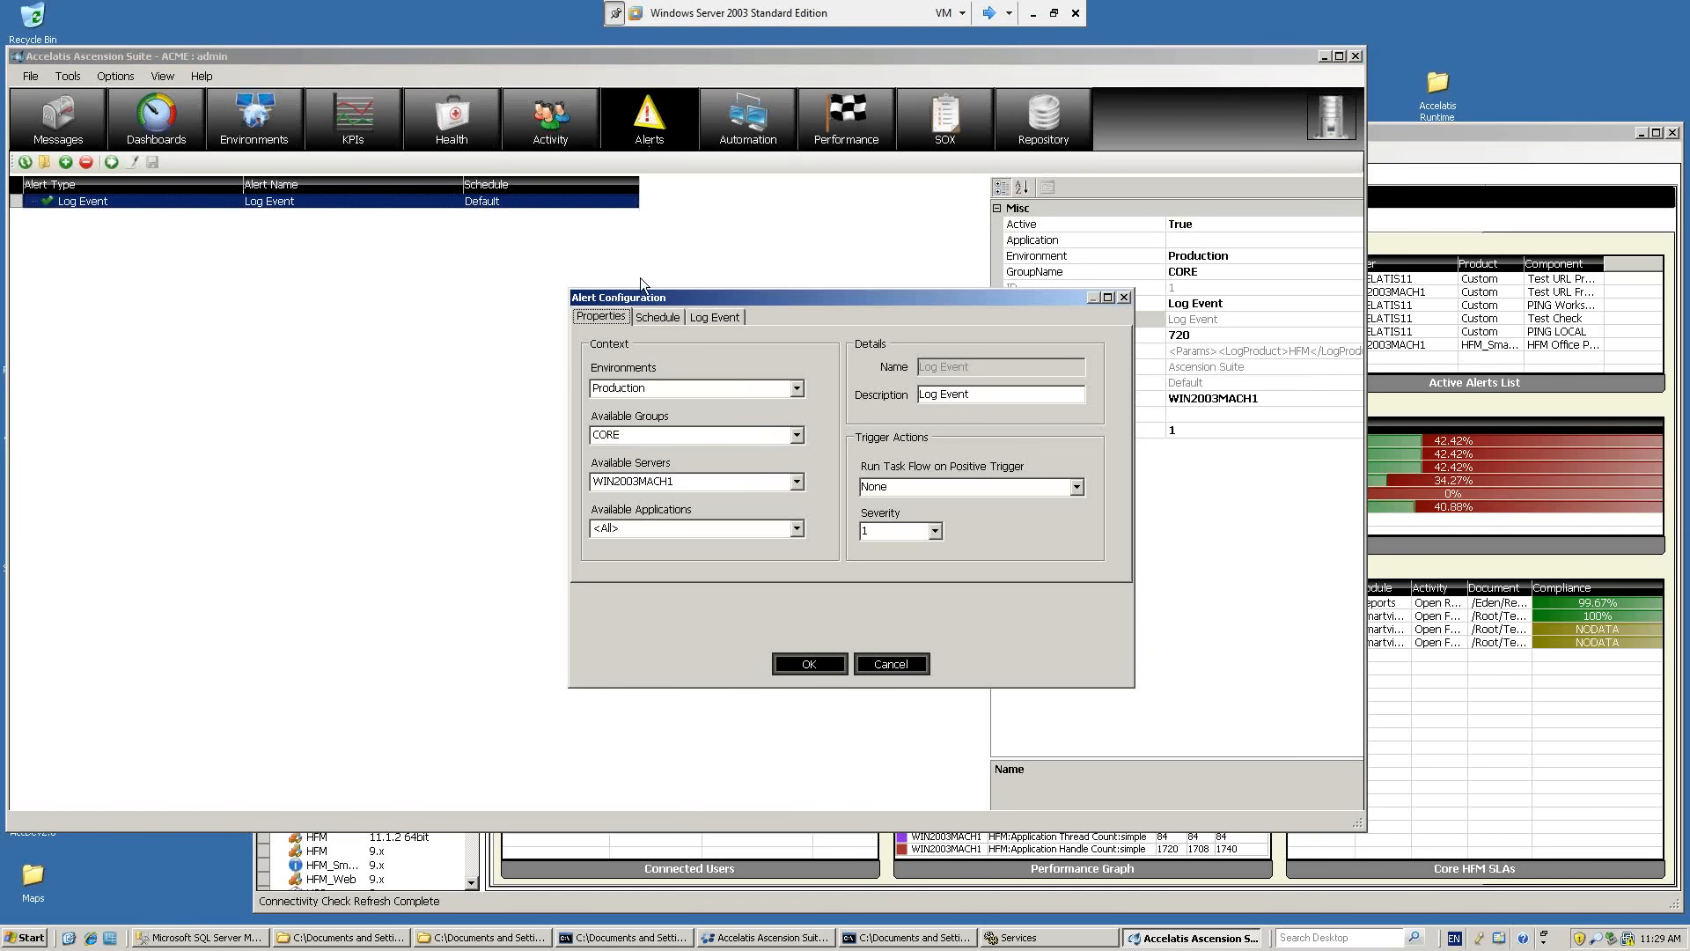
drag(671, 298, 422, 246)
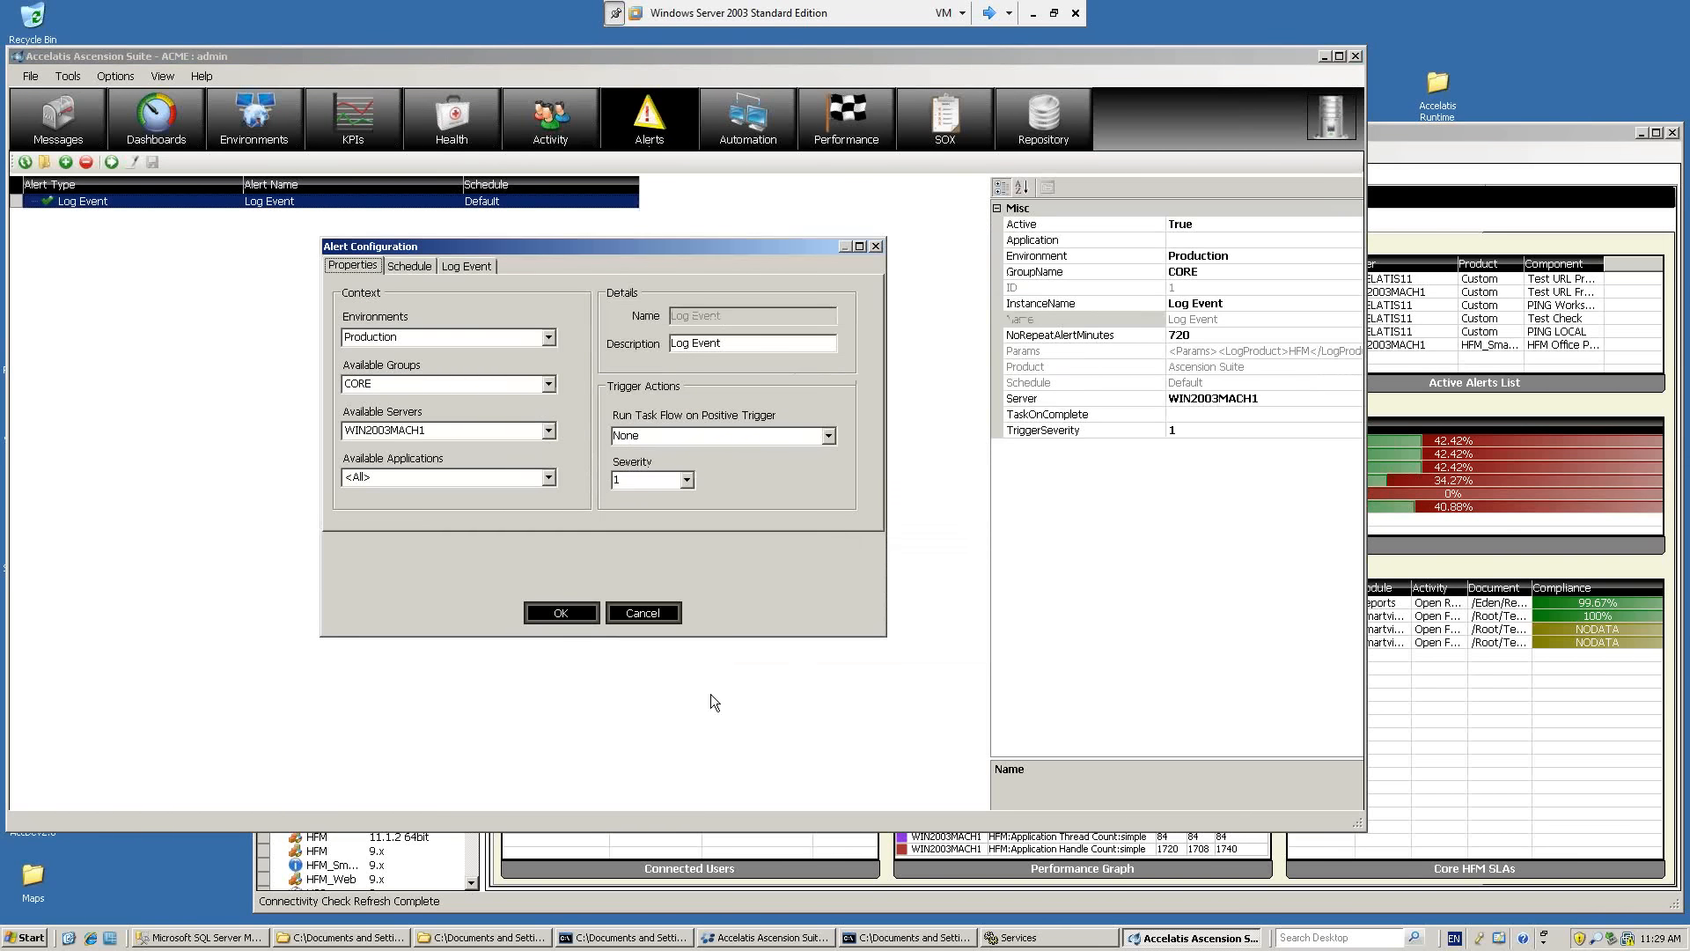
click(686, 481)
click(667, 615)
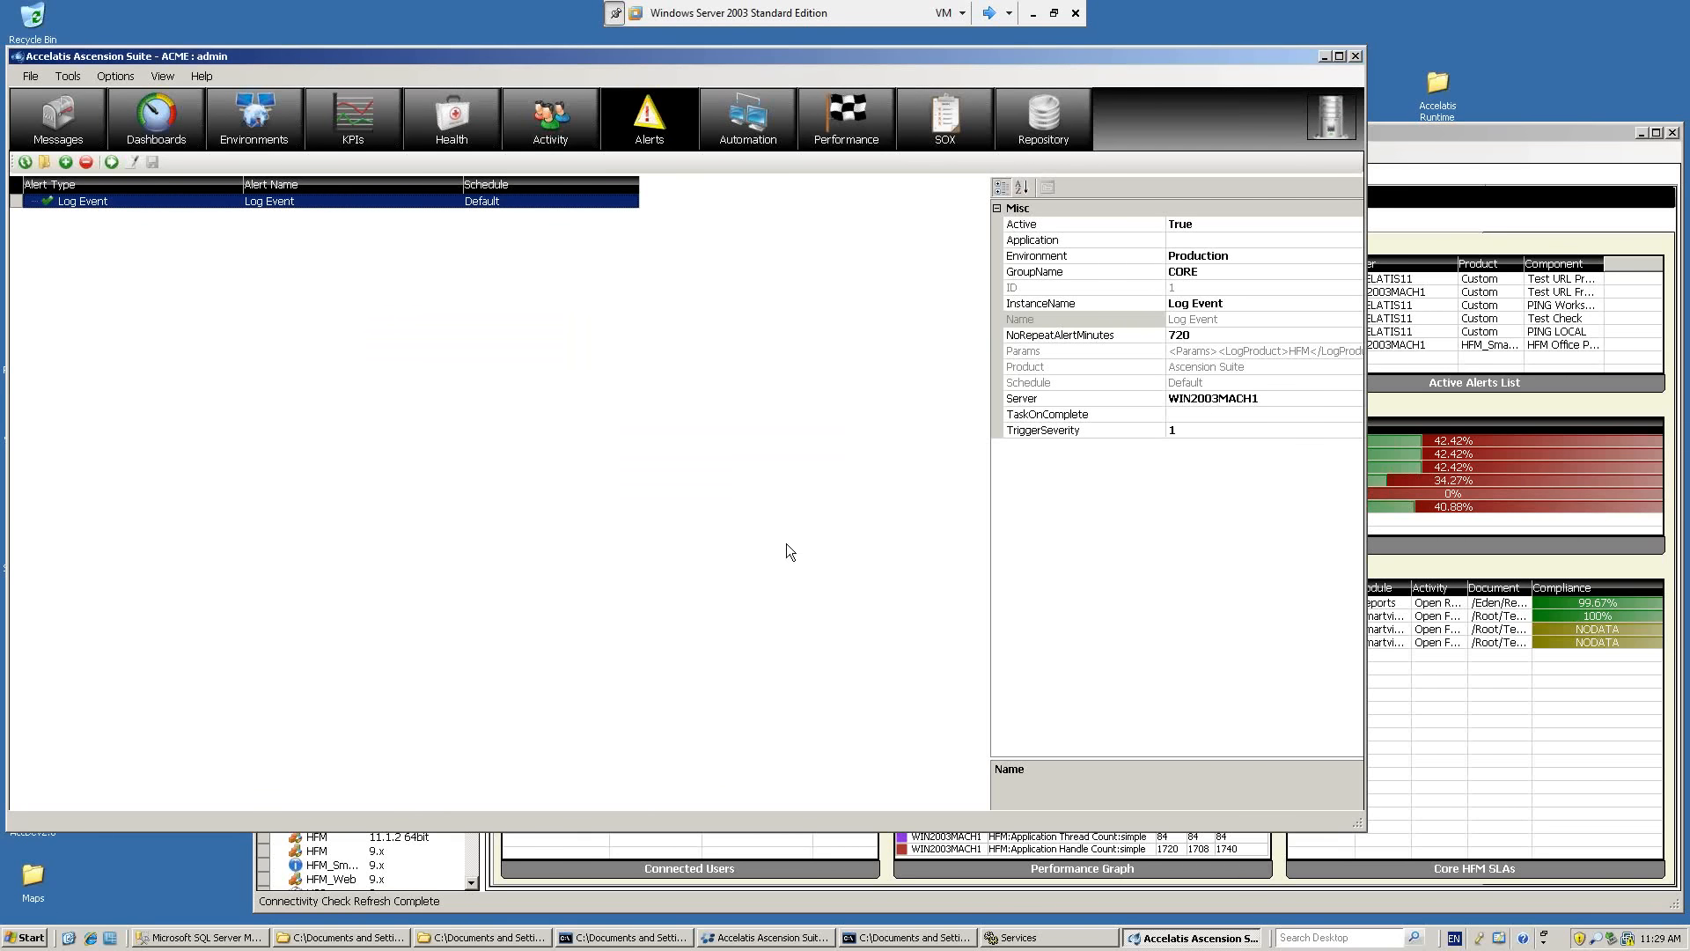
Switch to the Production dashboard window, open the SLAs, review the Open Report SLA's low and high thresholds, and cancel.
click(1471, 129)
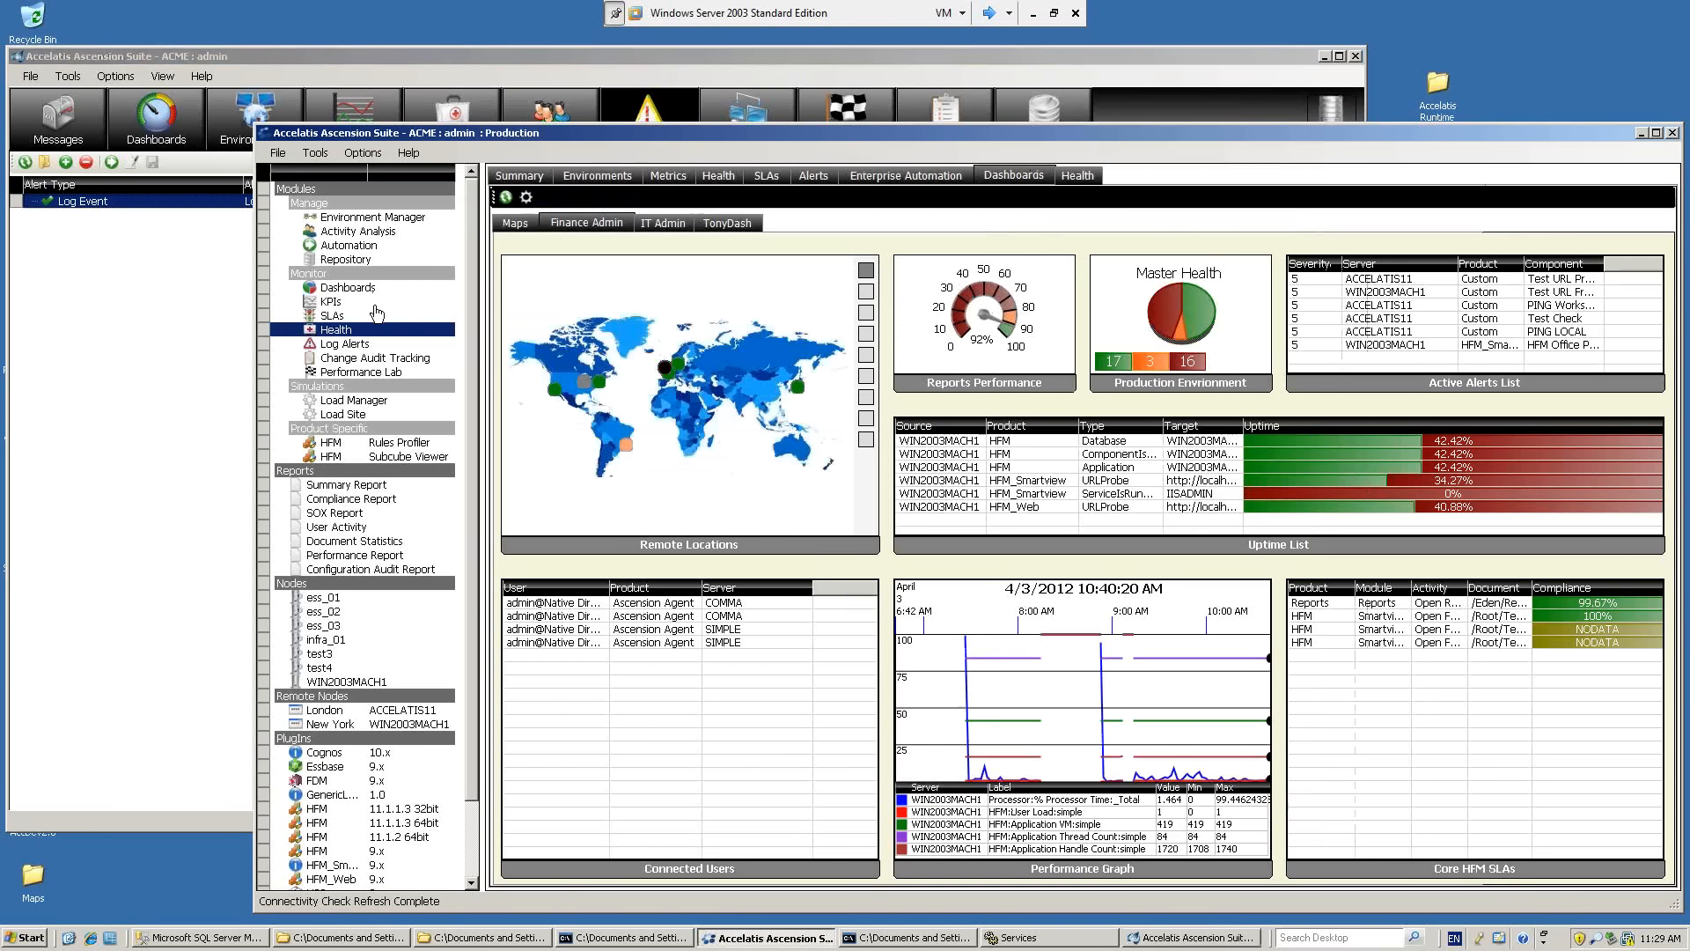
click(343, 317)
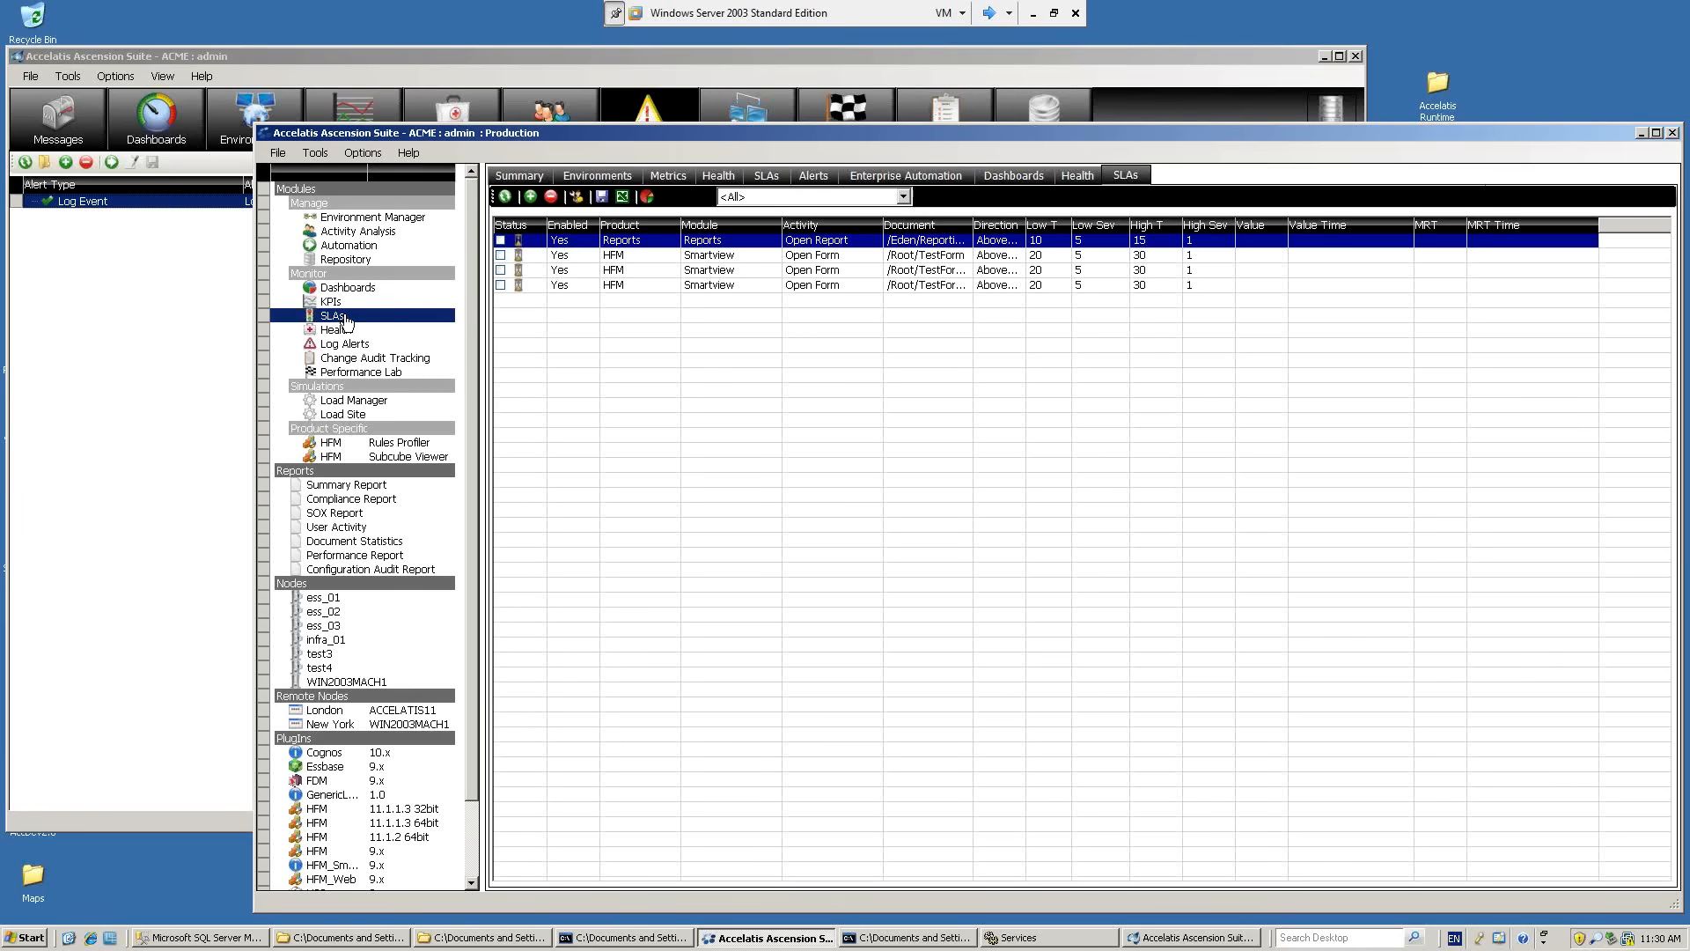
double_click(667, 238)
drag(668, 227, 975, 269)
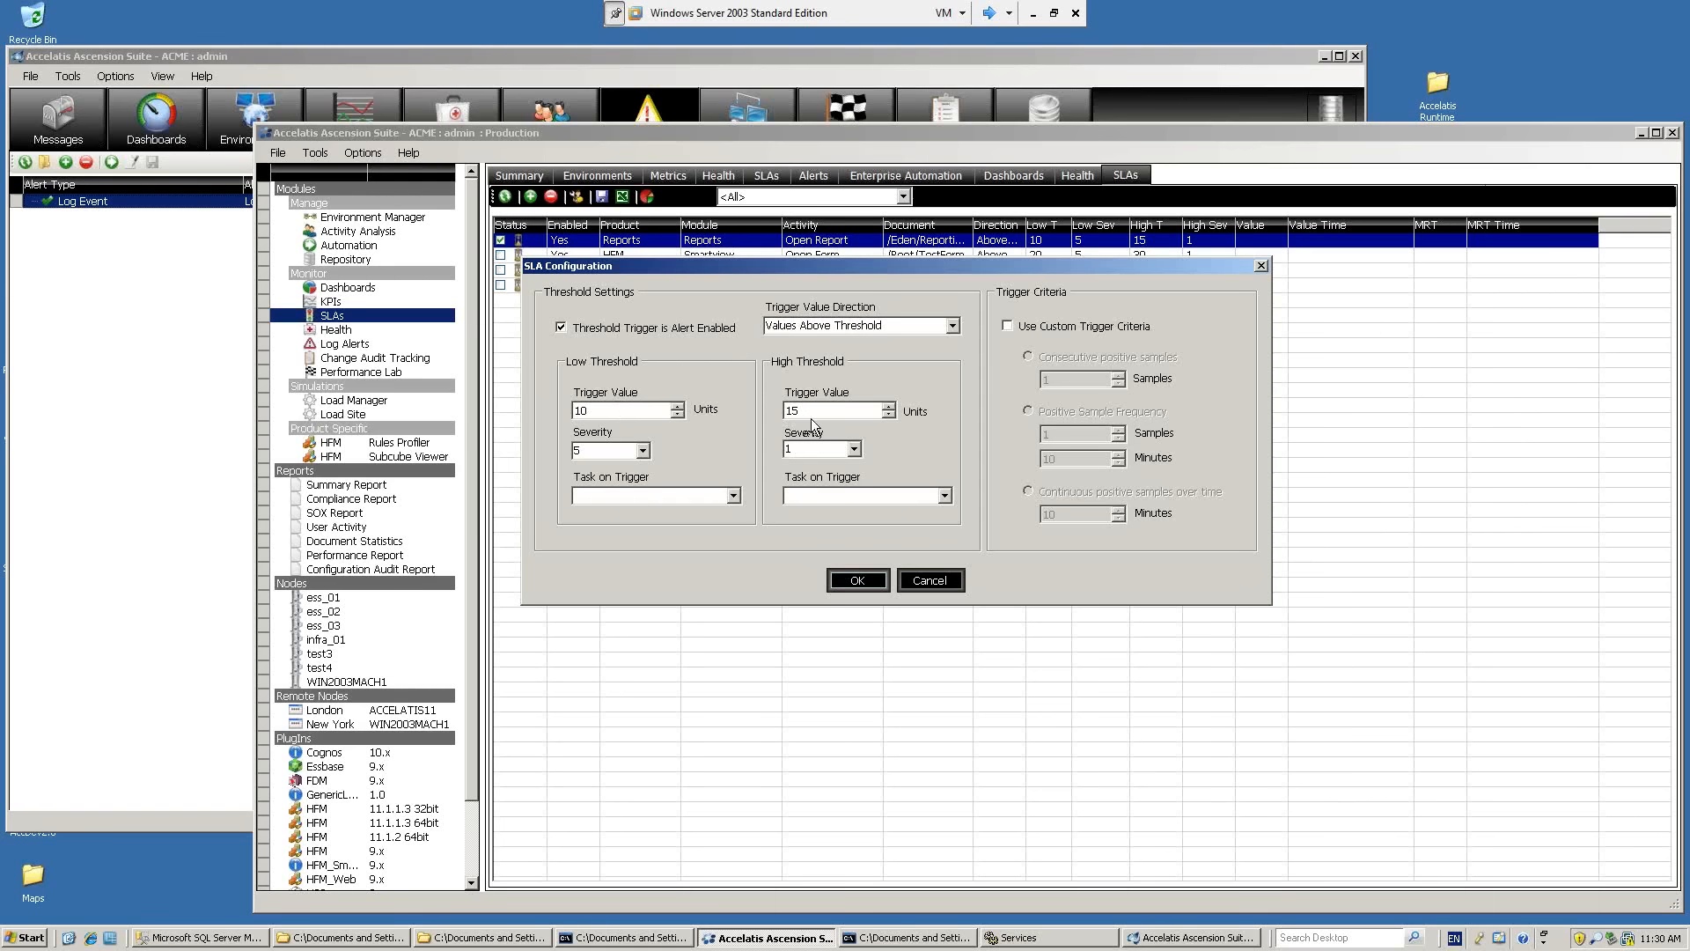
click(623, 411)
click(823, 410)
click(923, 583)
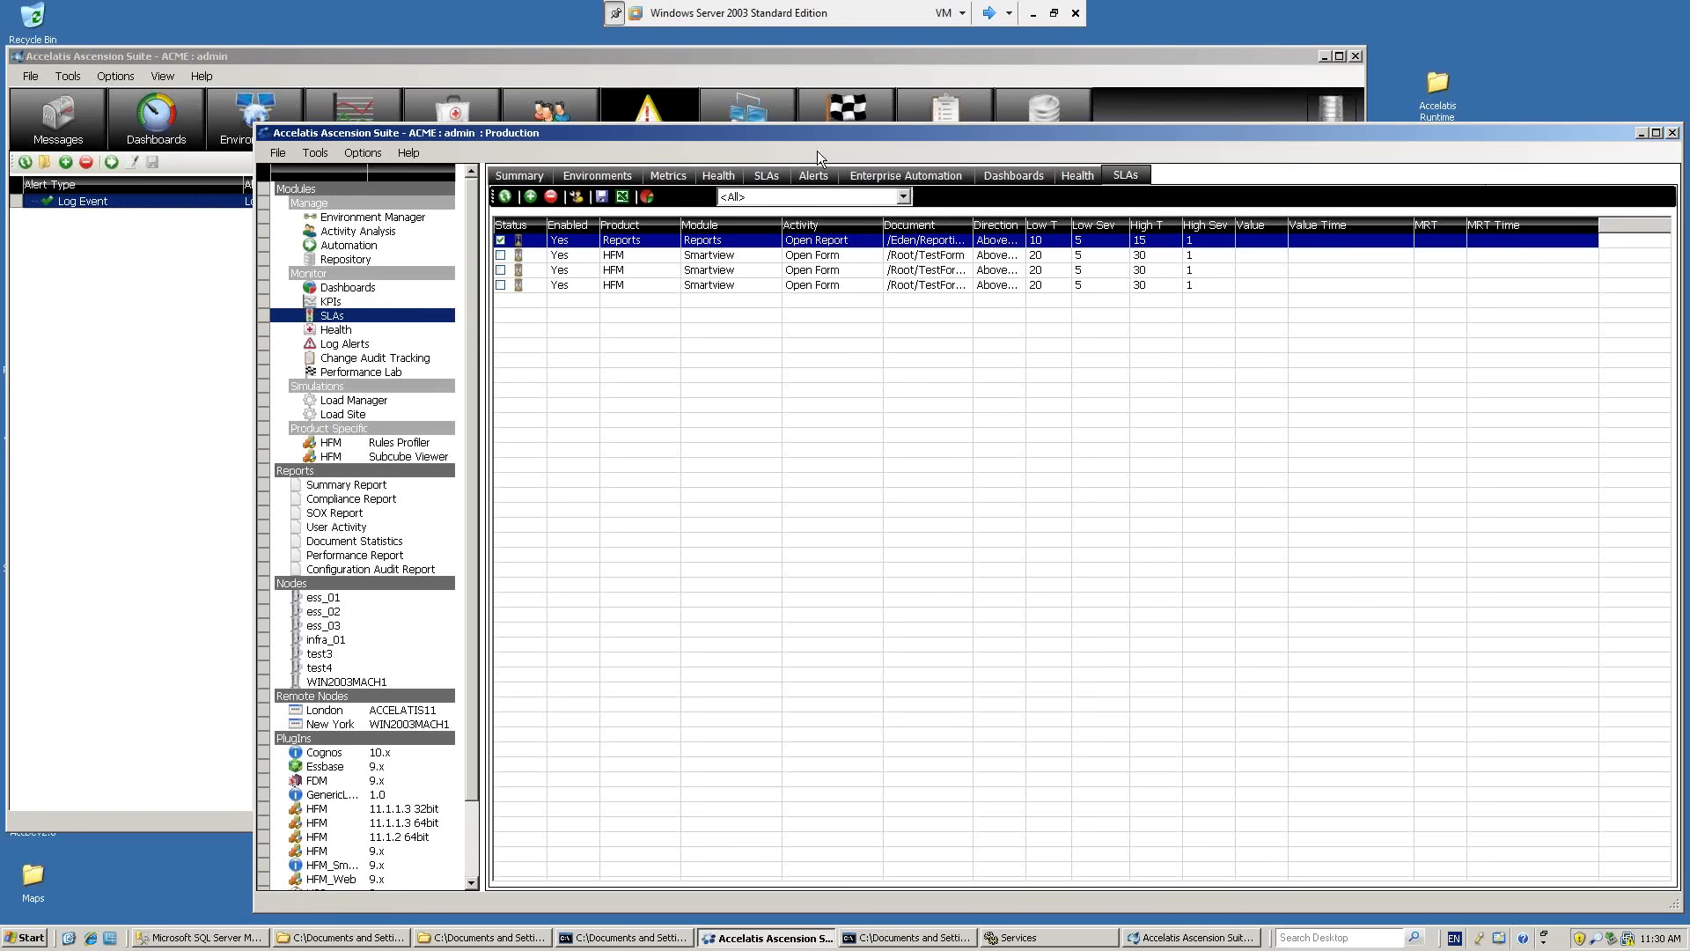
In the Production metrics, examine the custom trigger criteria for TEST4's % Processor Time threshold, including Consecutive positive samples, and cancel.
click(684, 179)
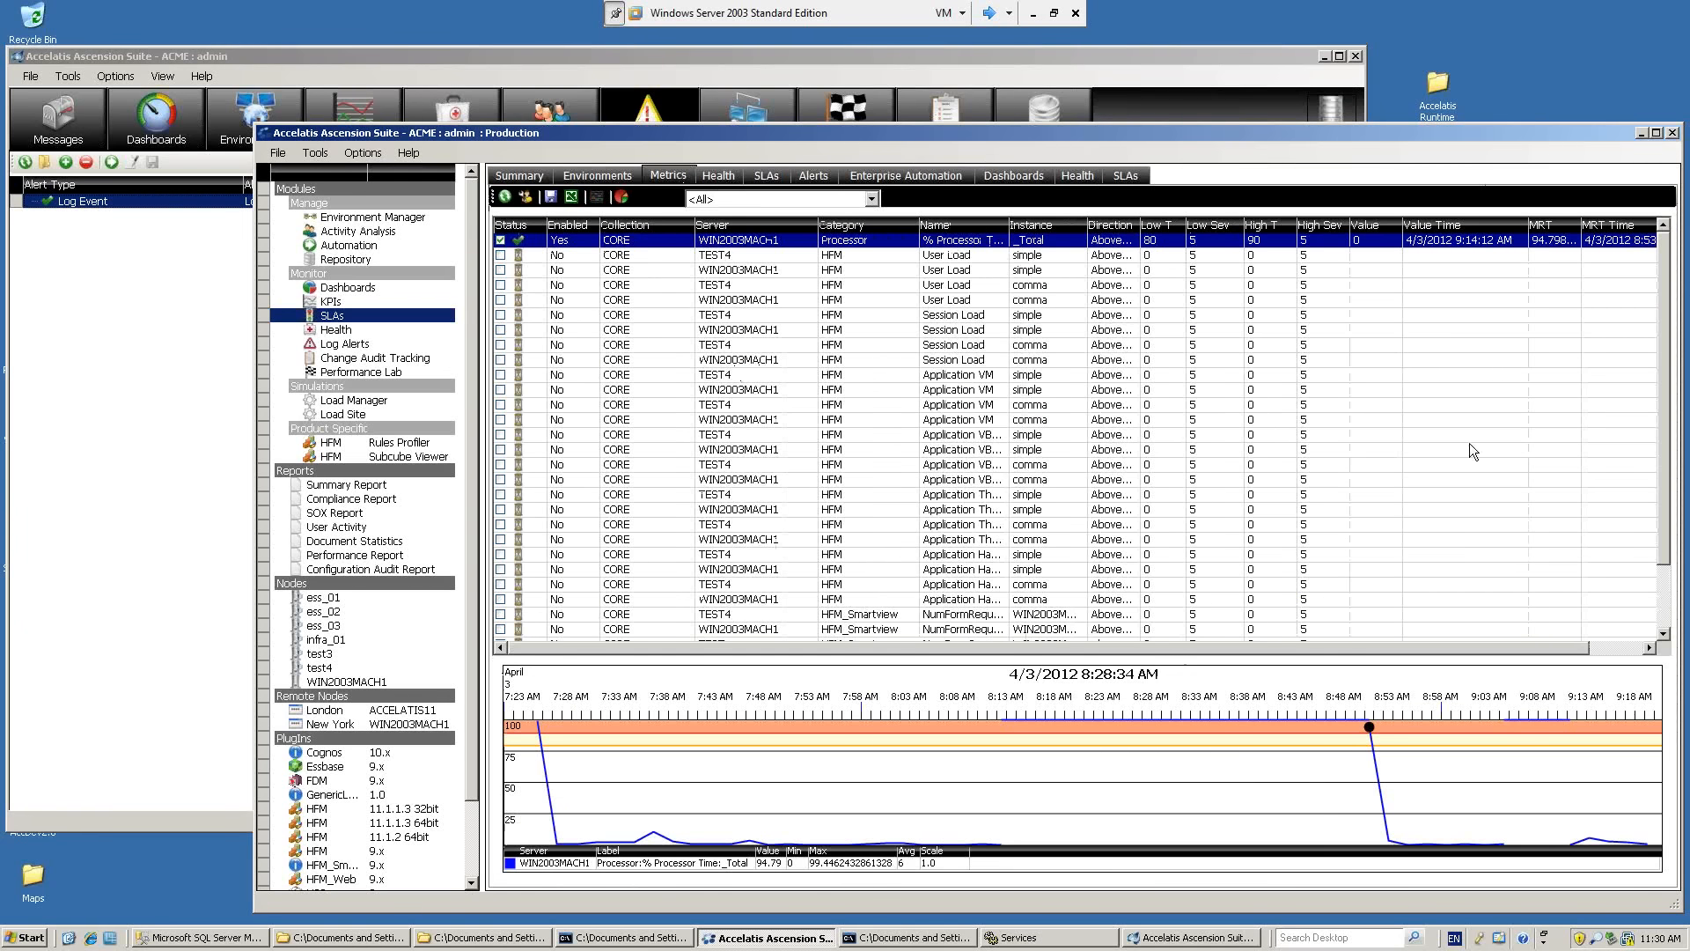
scroll(1664, 396, down, 2)
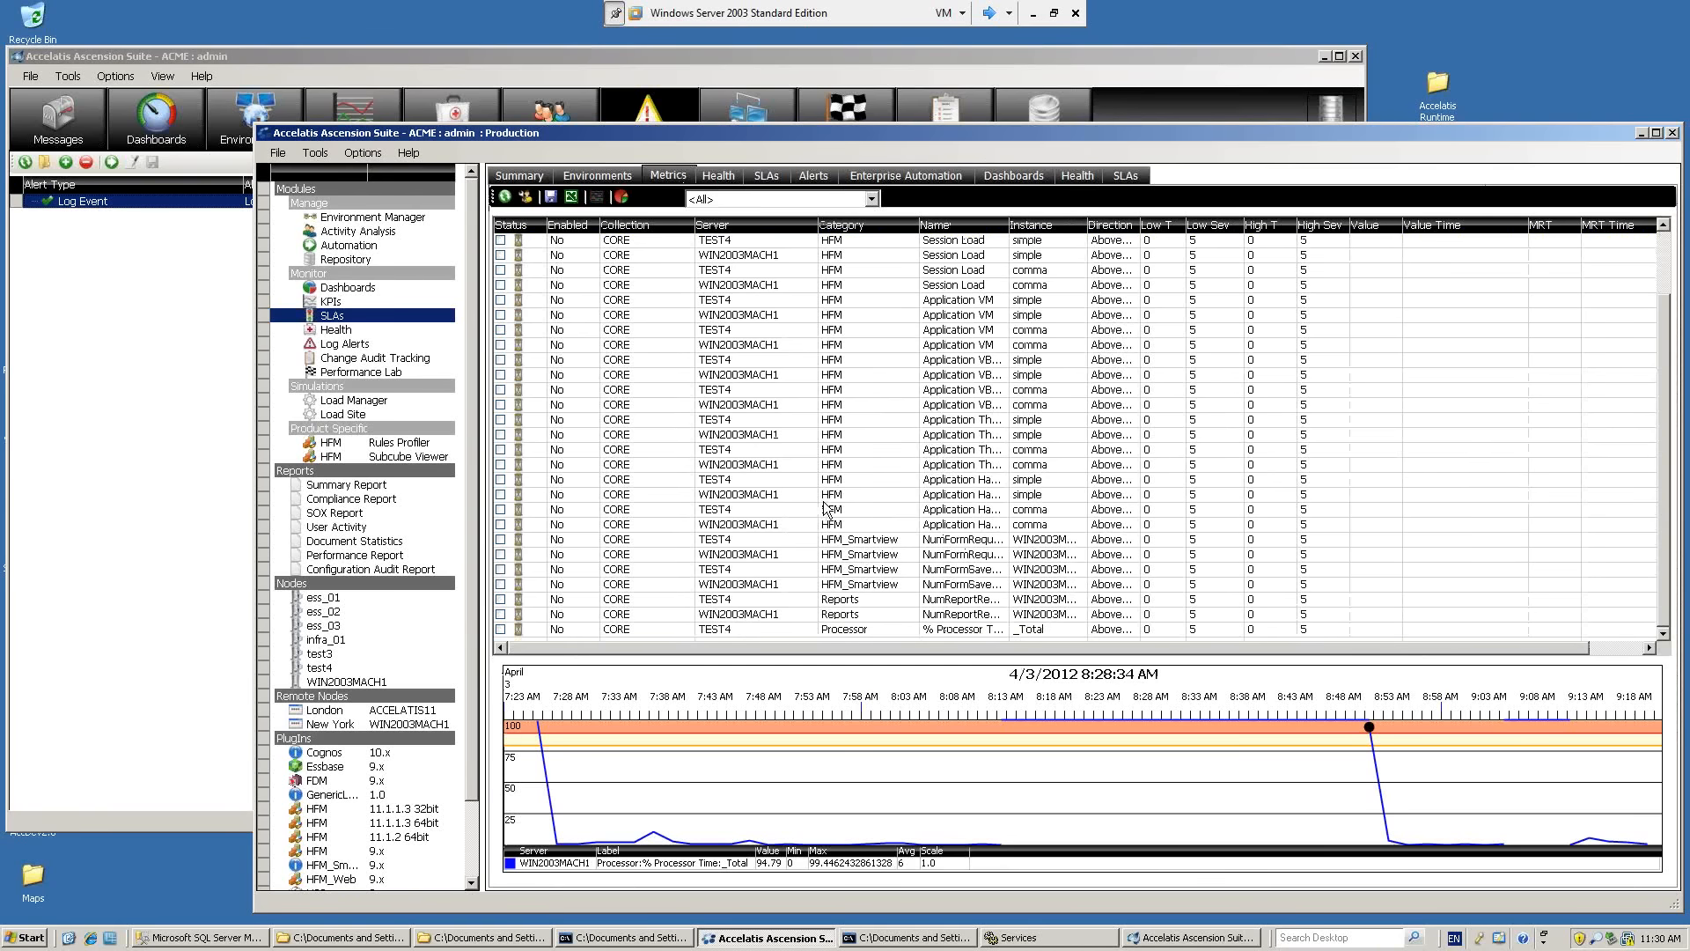
double_click(775, 630)
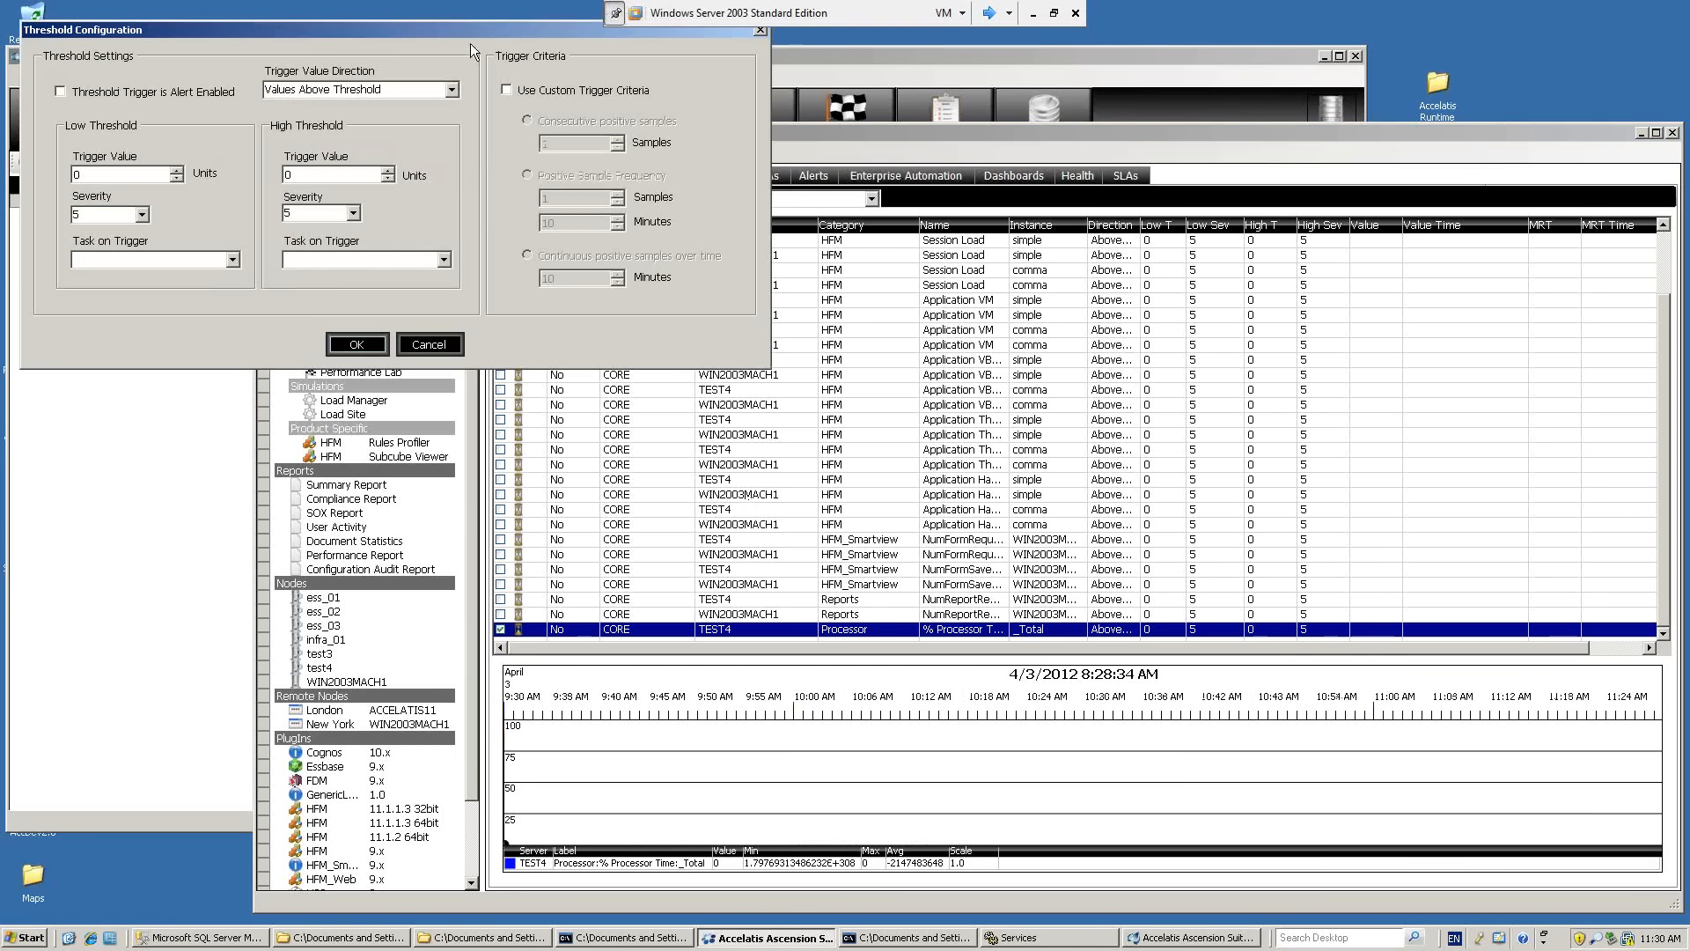
drag(470, 30, 767, 190)
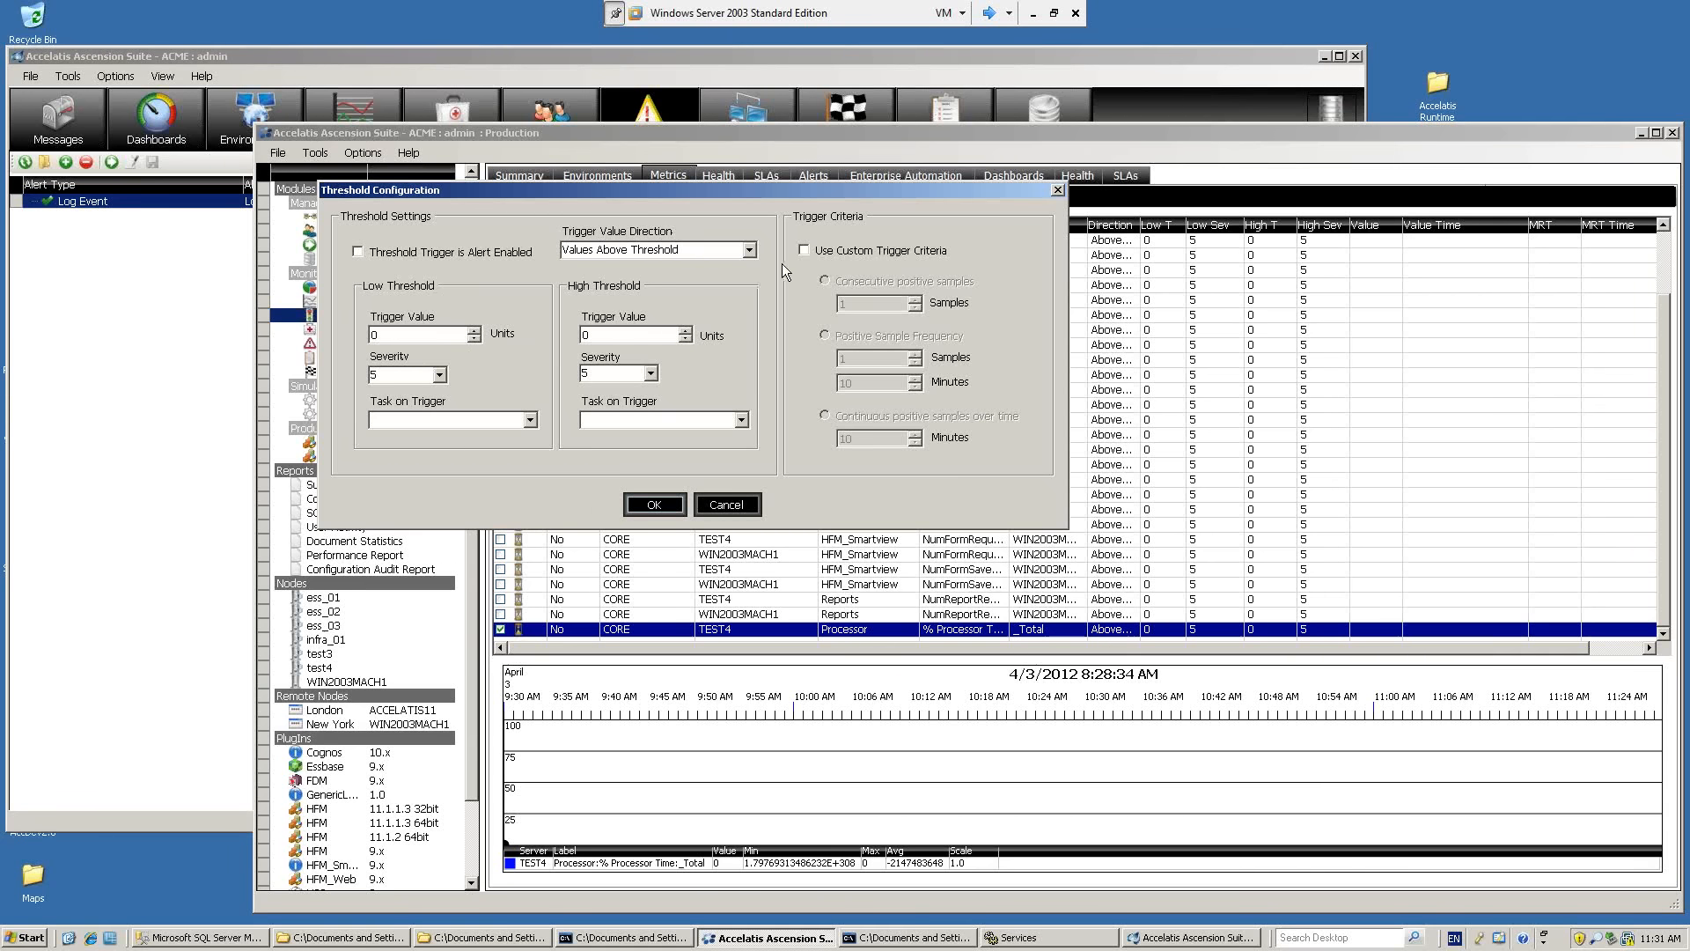
click(806, 254)
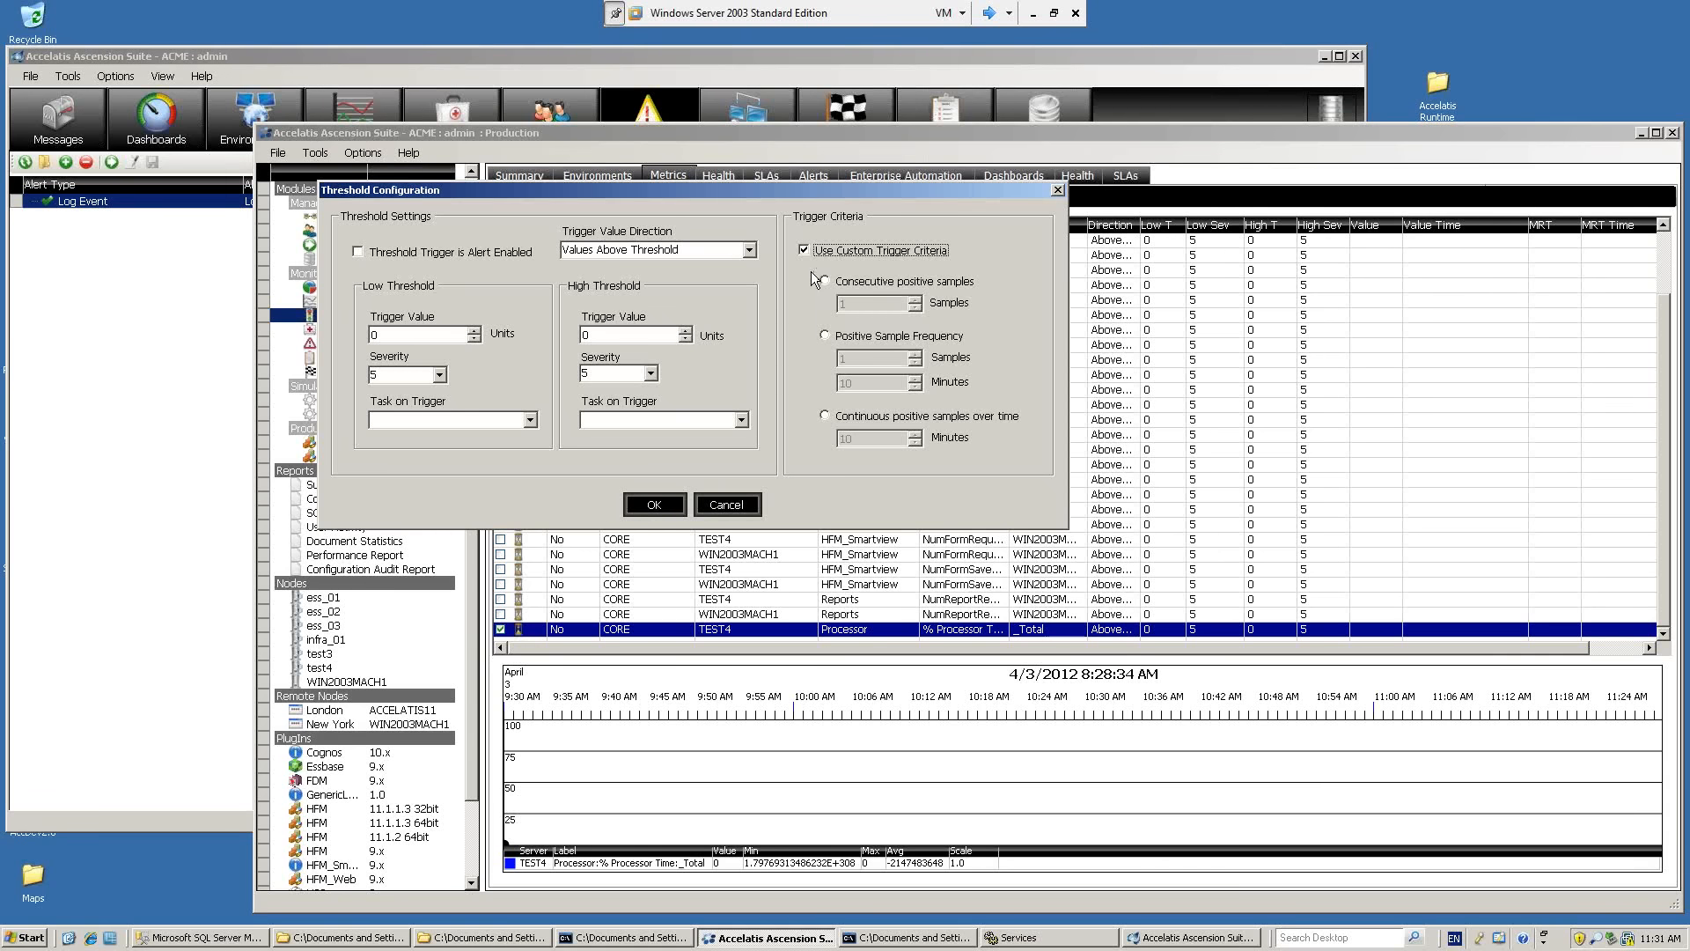
click(841, 282)
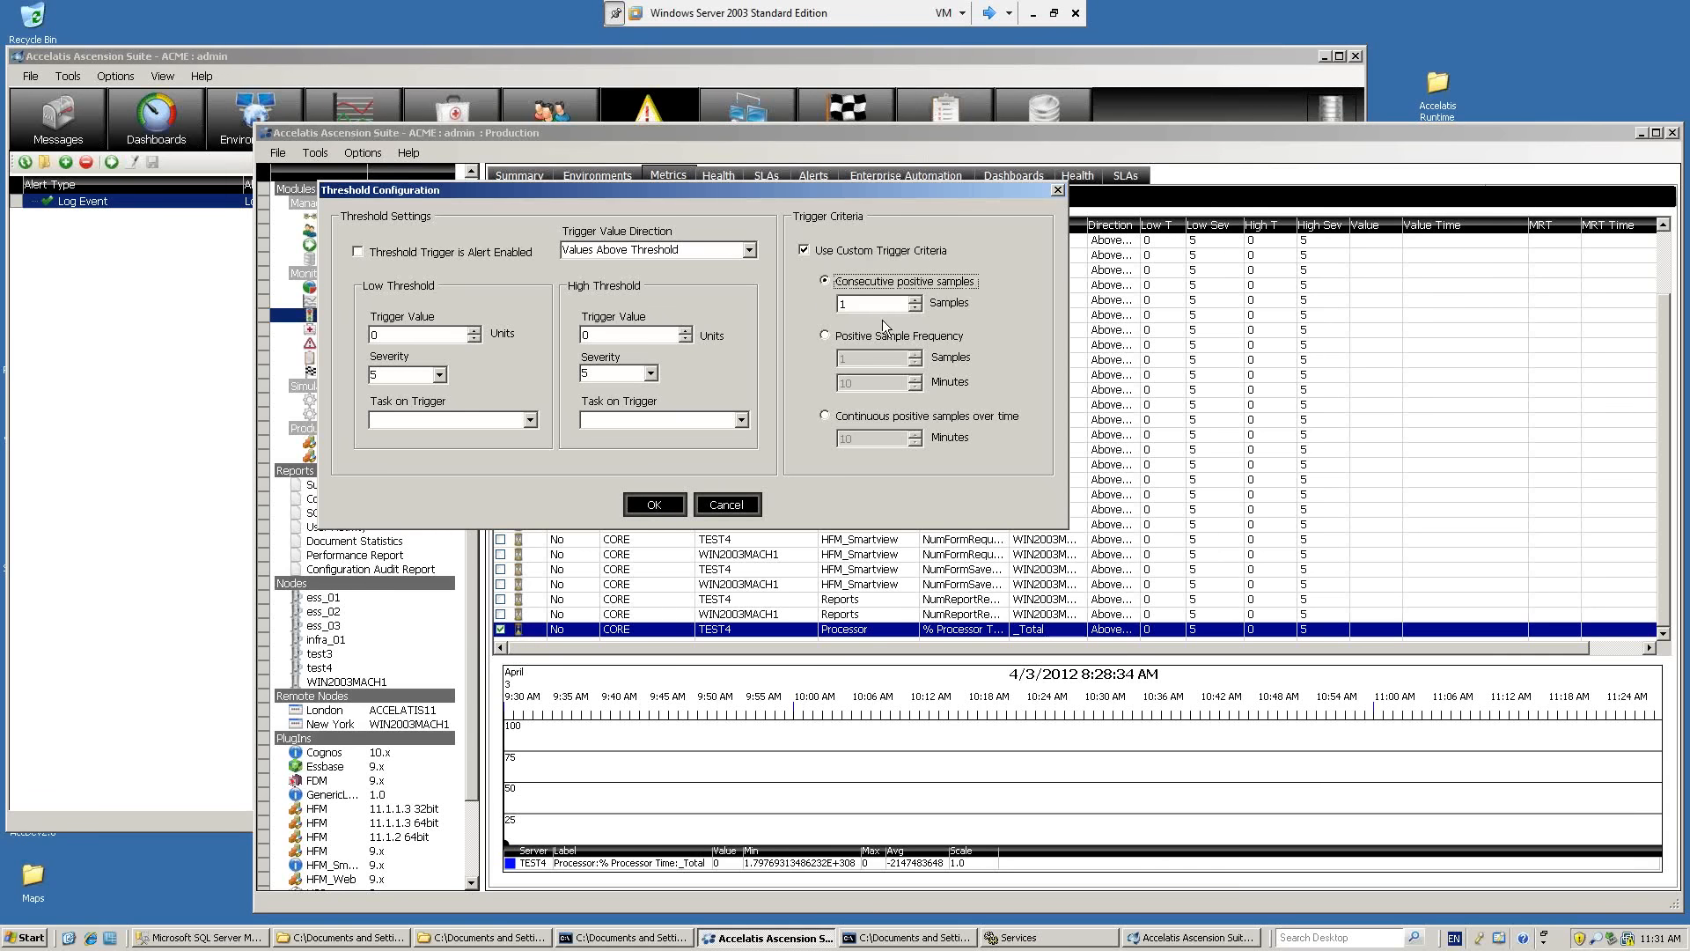
click(916, 299)
click(916, 299)
click(733, 507)
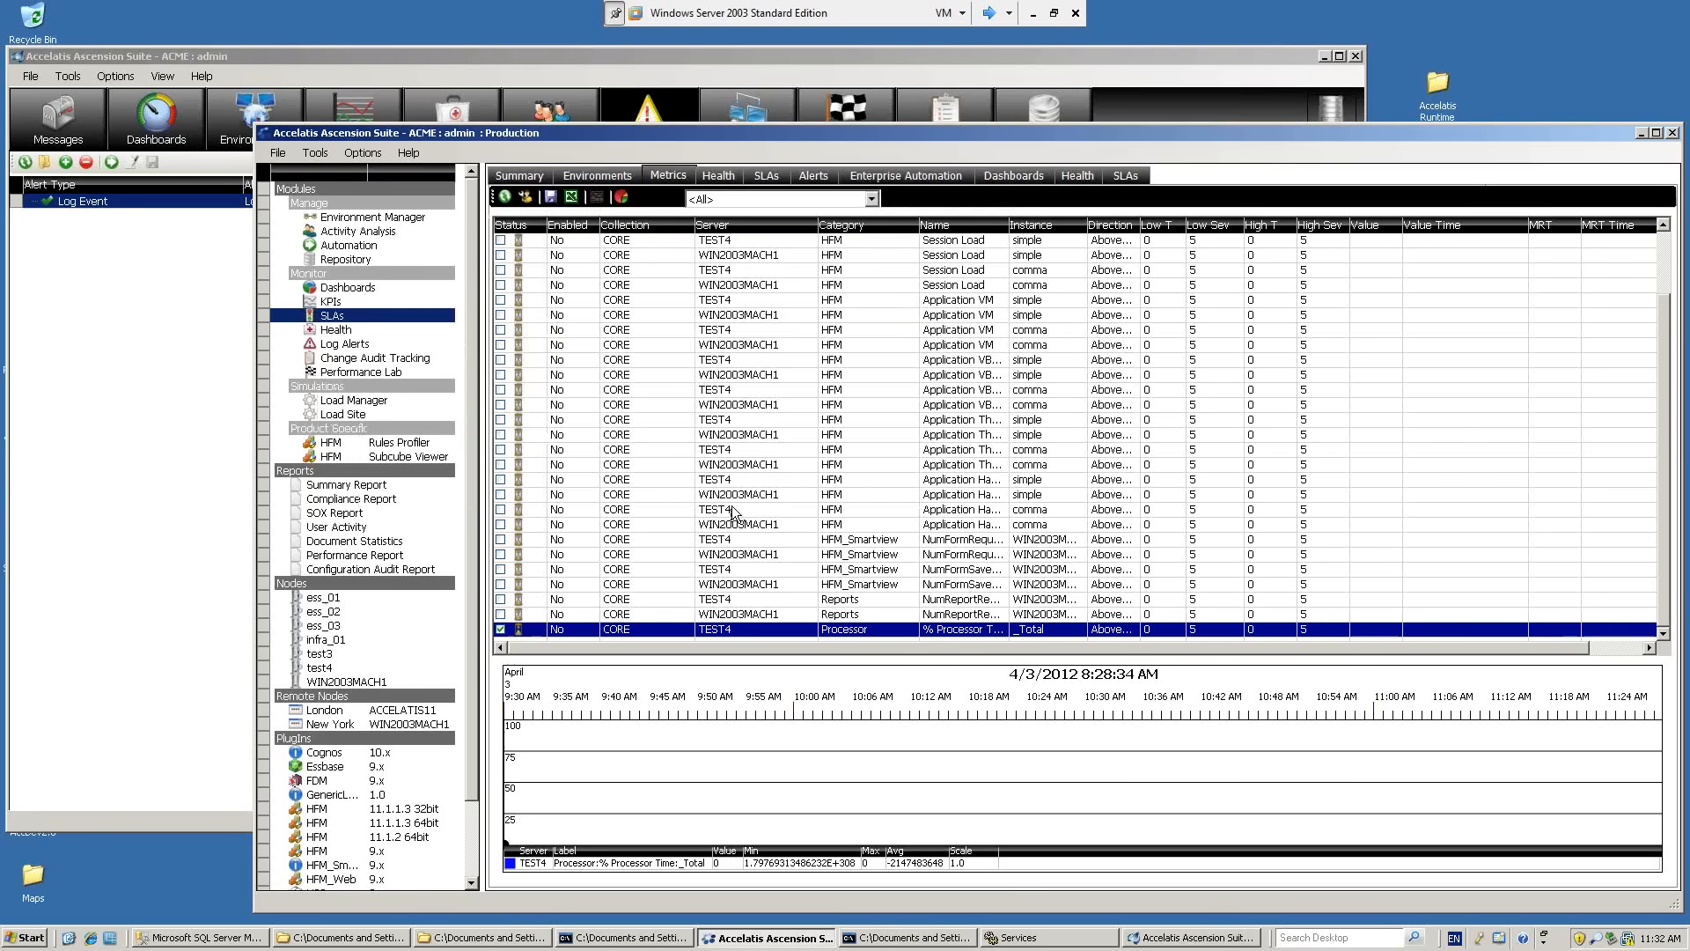
Show the Production environment topology, switch to PowerPoint to review the Alerting Actions and Scenarios agenda slide, and return to the Windows Server 2003 machine.
click(684, 62)
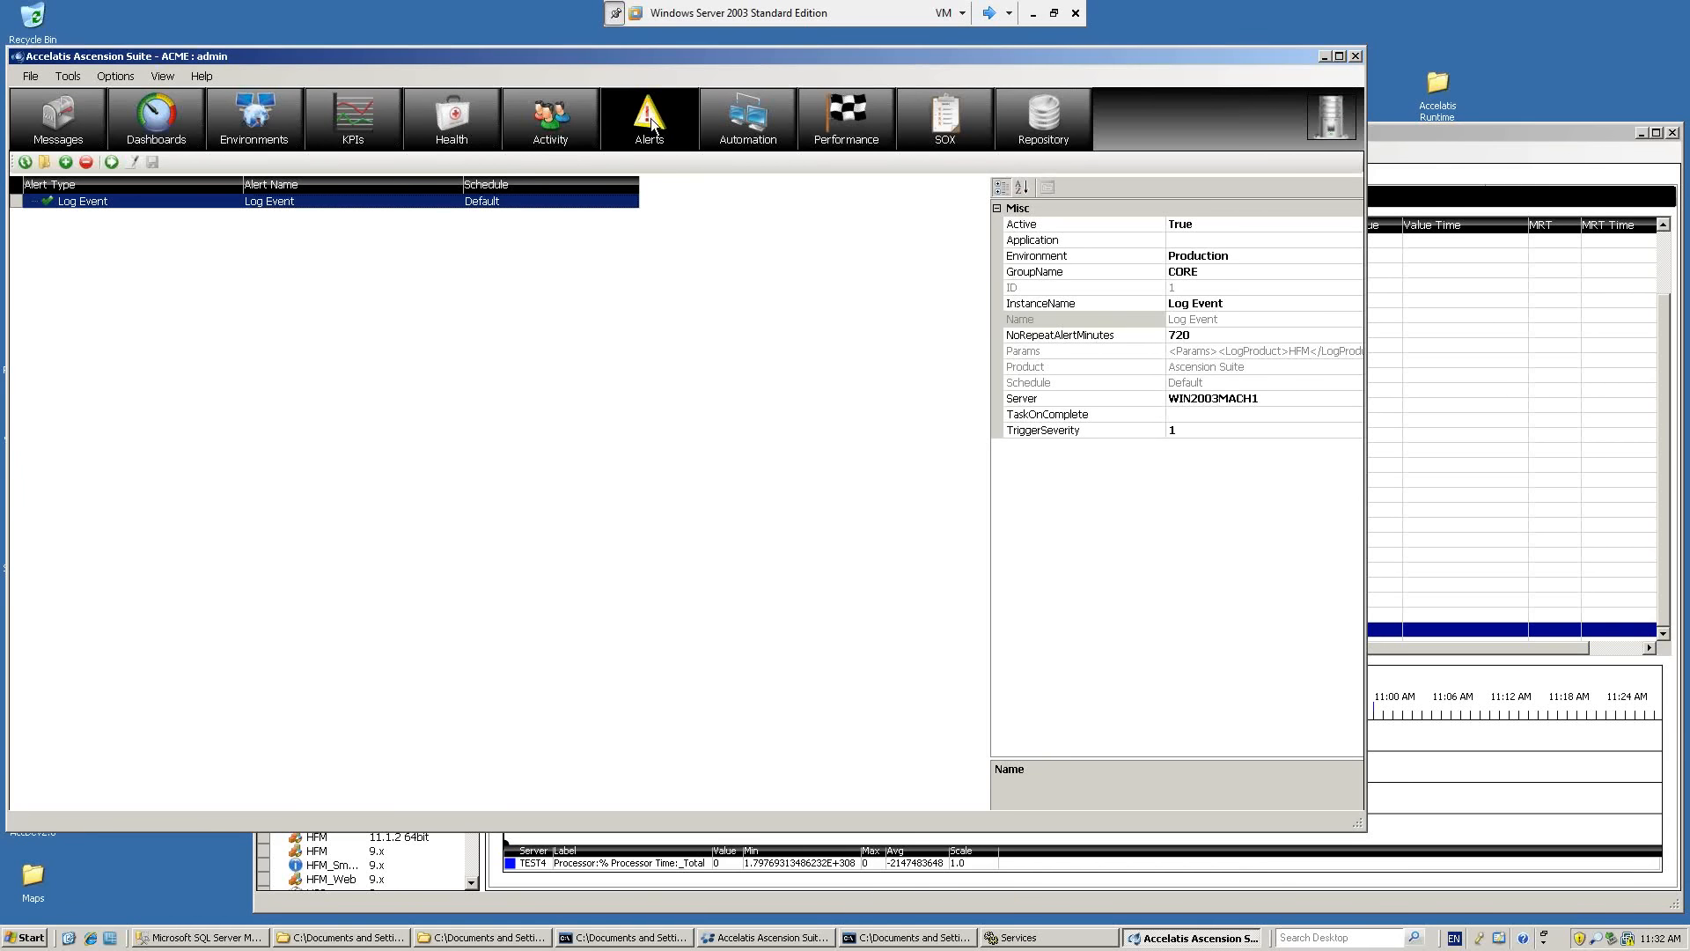
click(255, 113)
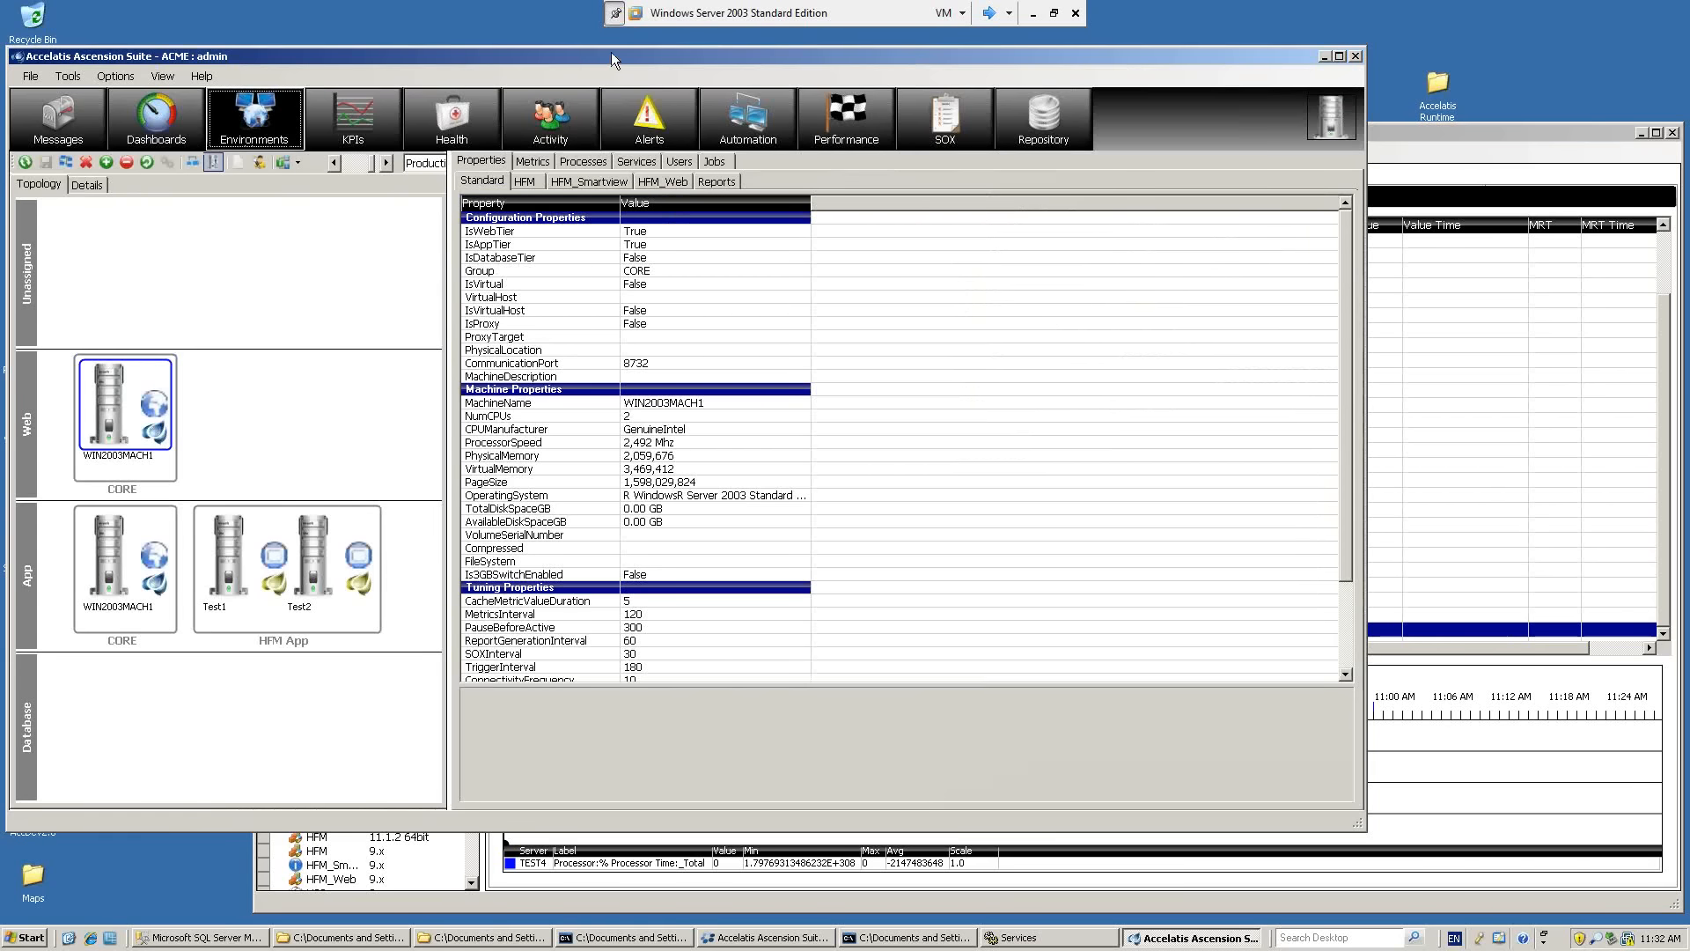
click(1030, 15)
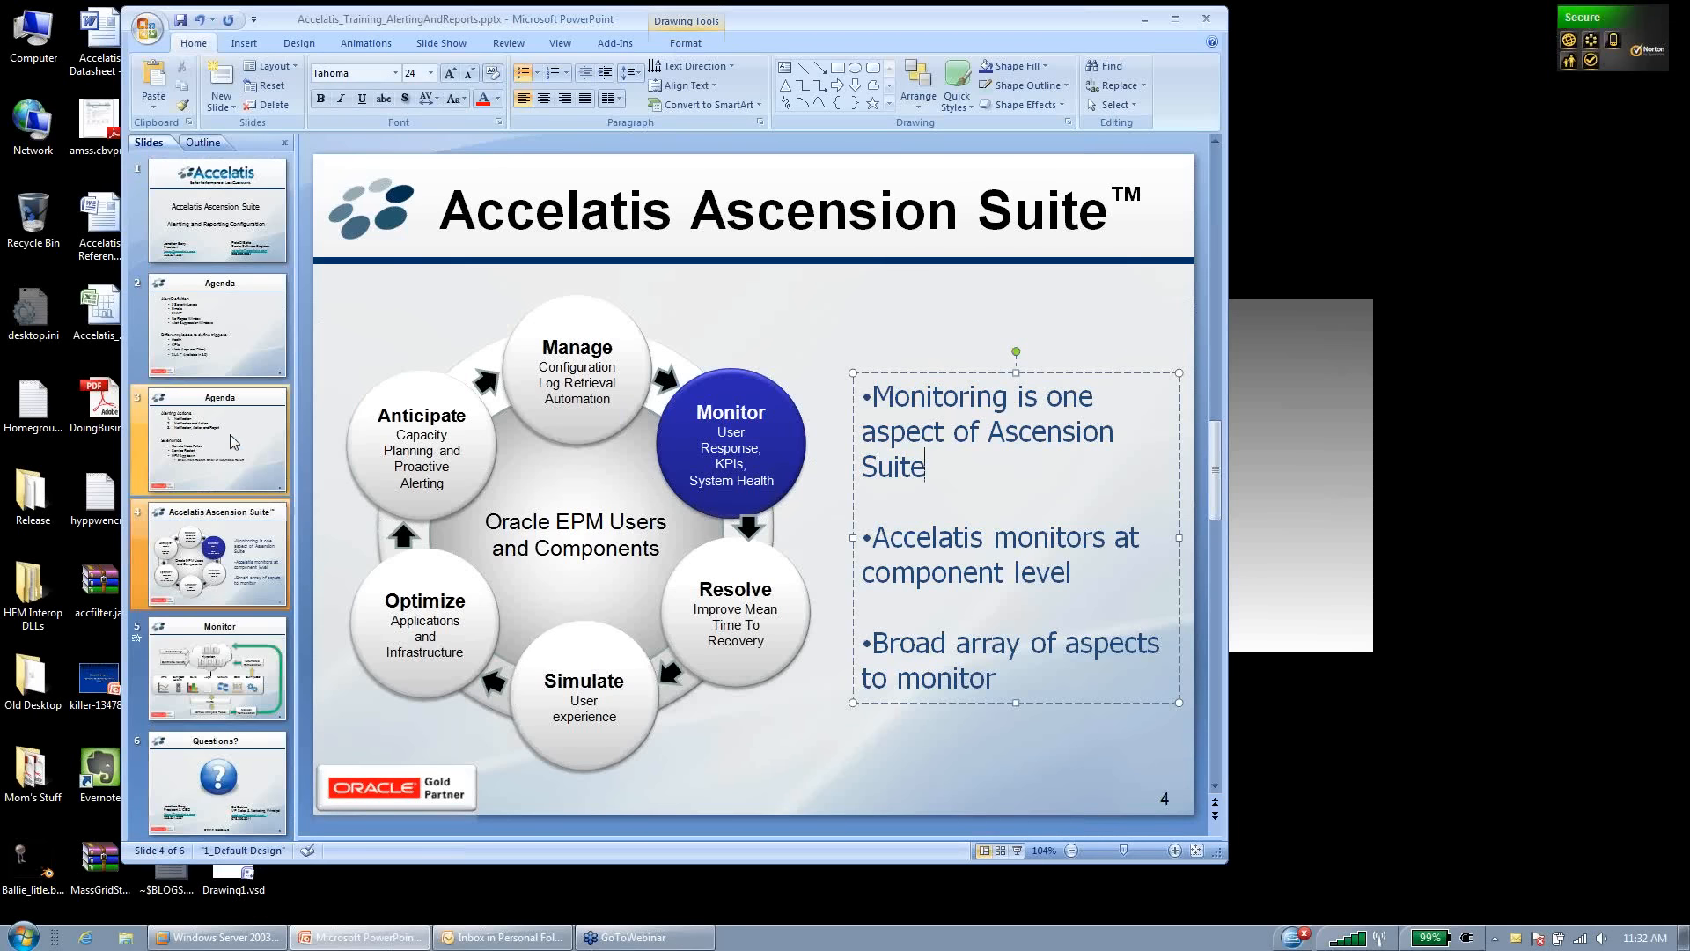
click(227, 356)
click(224, 439)
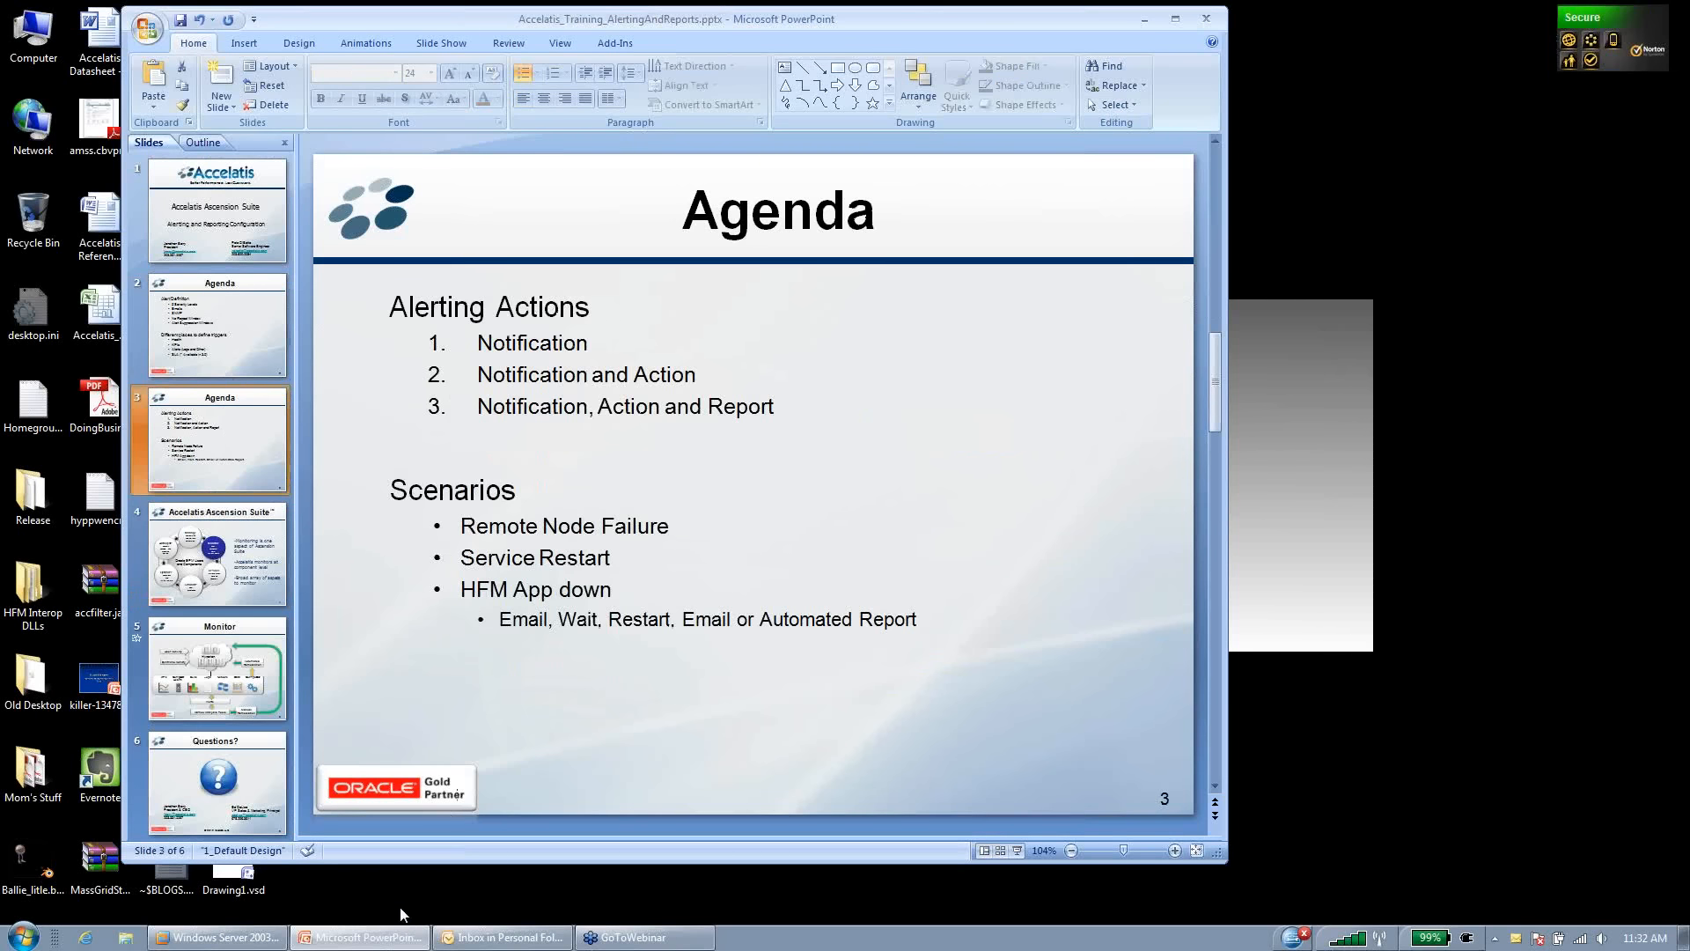
mouse_move(251, 942)
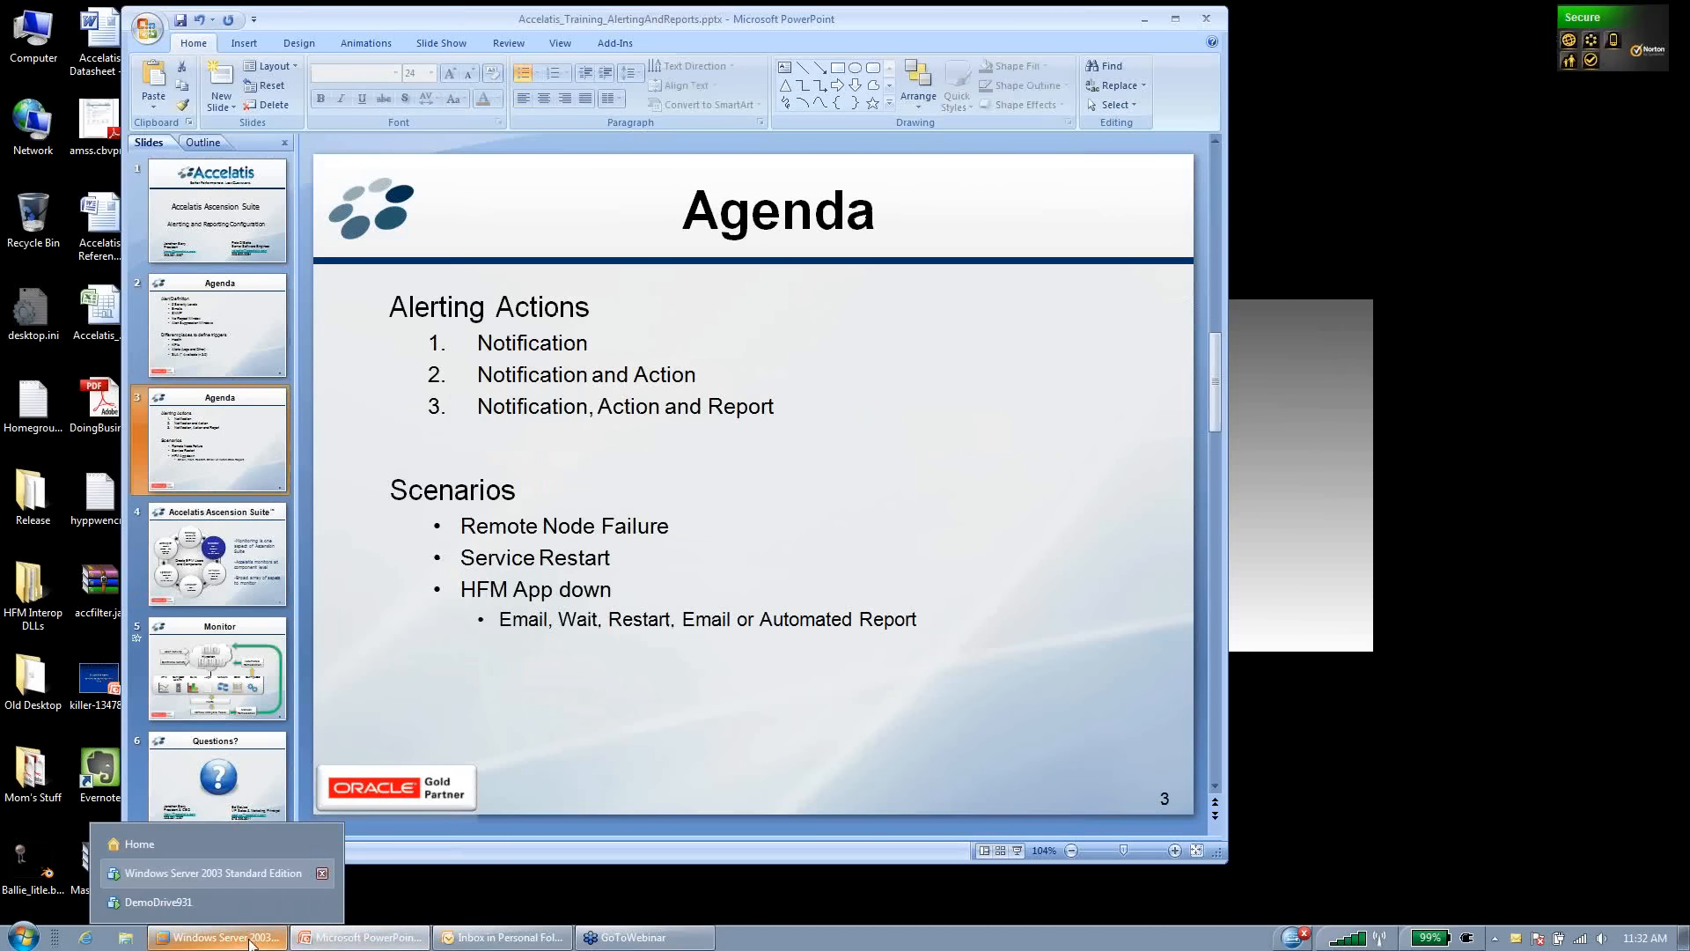
click(213, 873)
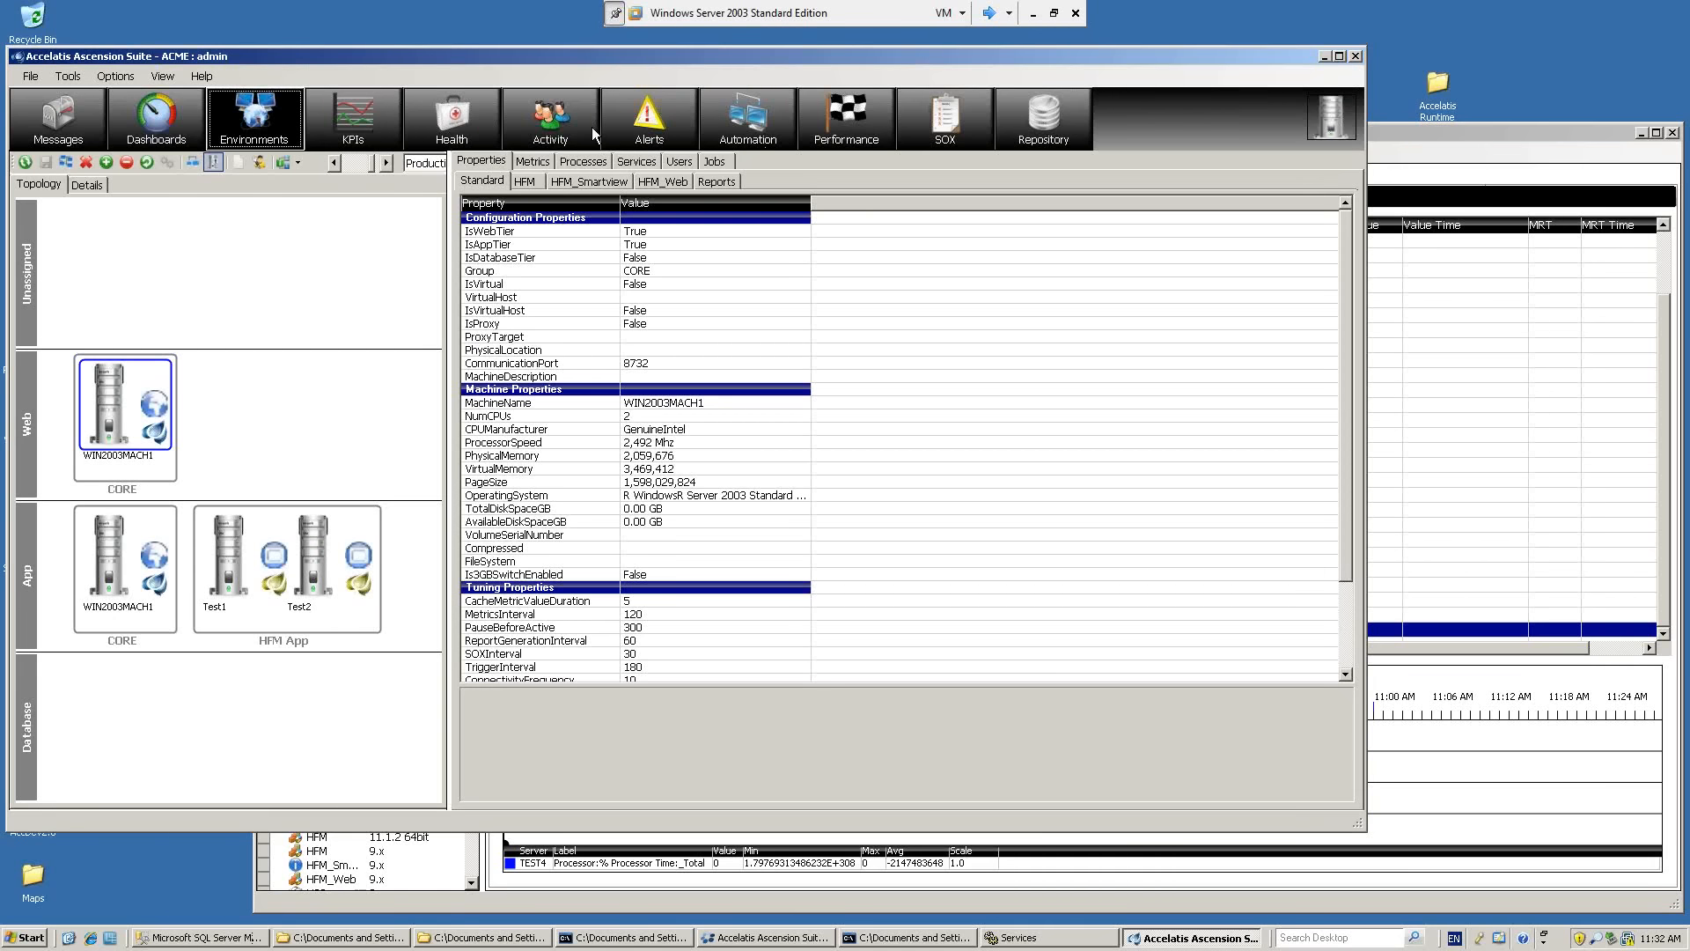
Check the KPIs, review the HFM_Web IIS Admin health check's severity and Run Flow on Failure settings in the check designer, and close without changes.
click(367, 104)
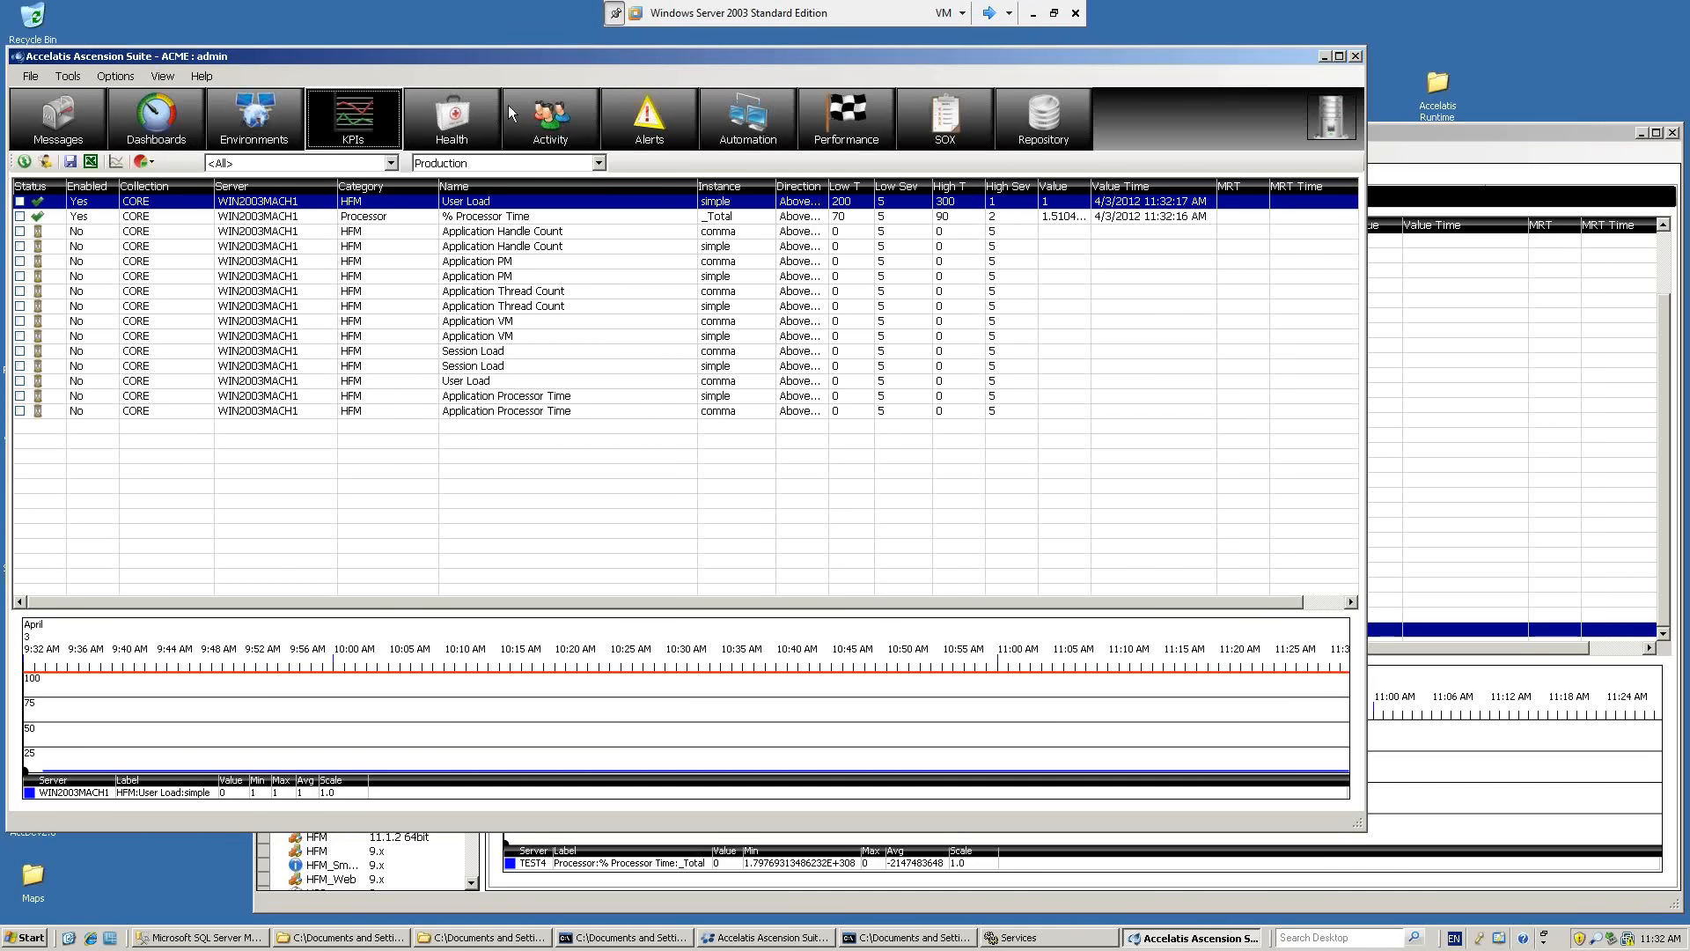
click(443, 122)
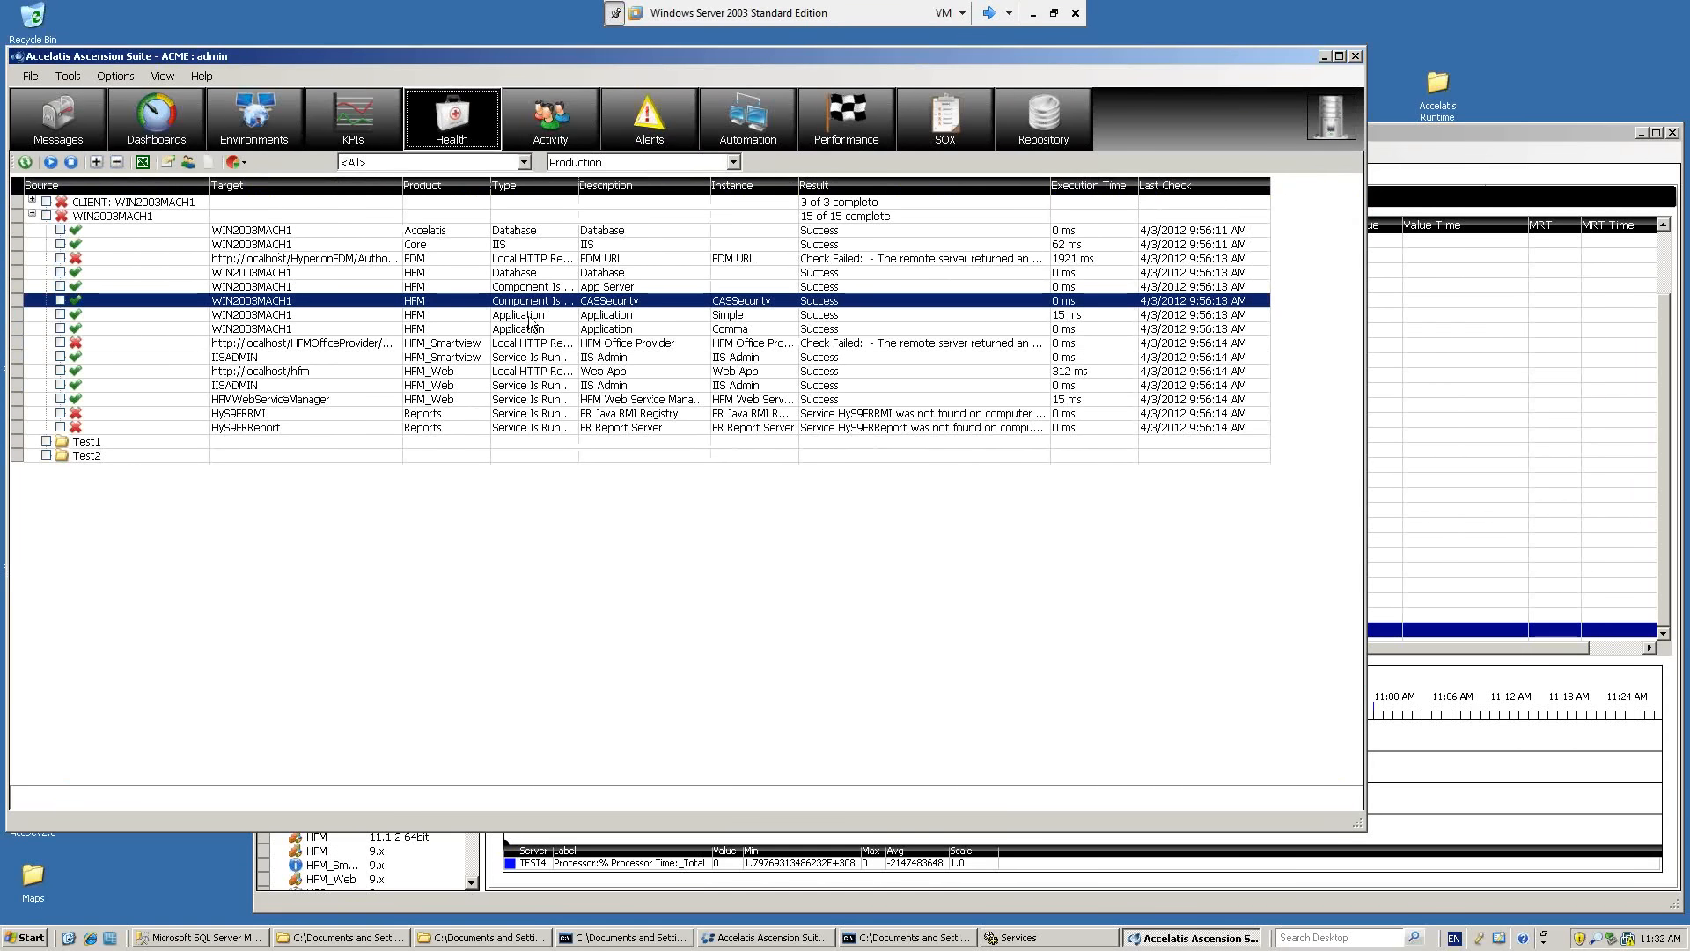
click(167, 163)
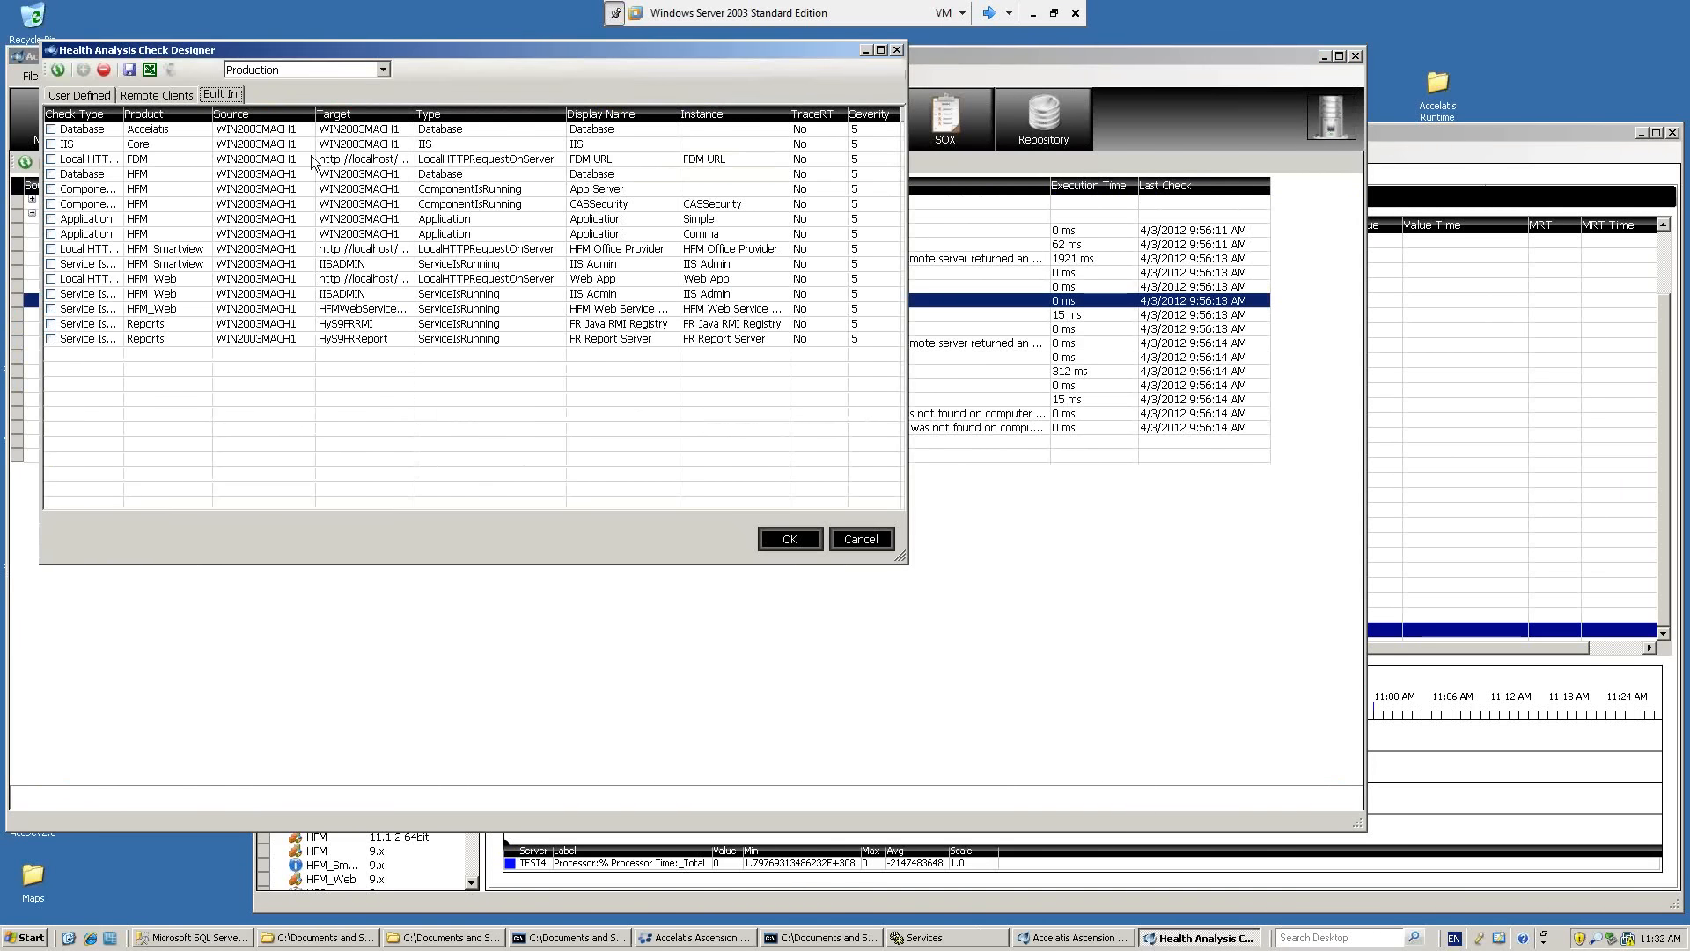
click(498, 296)
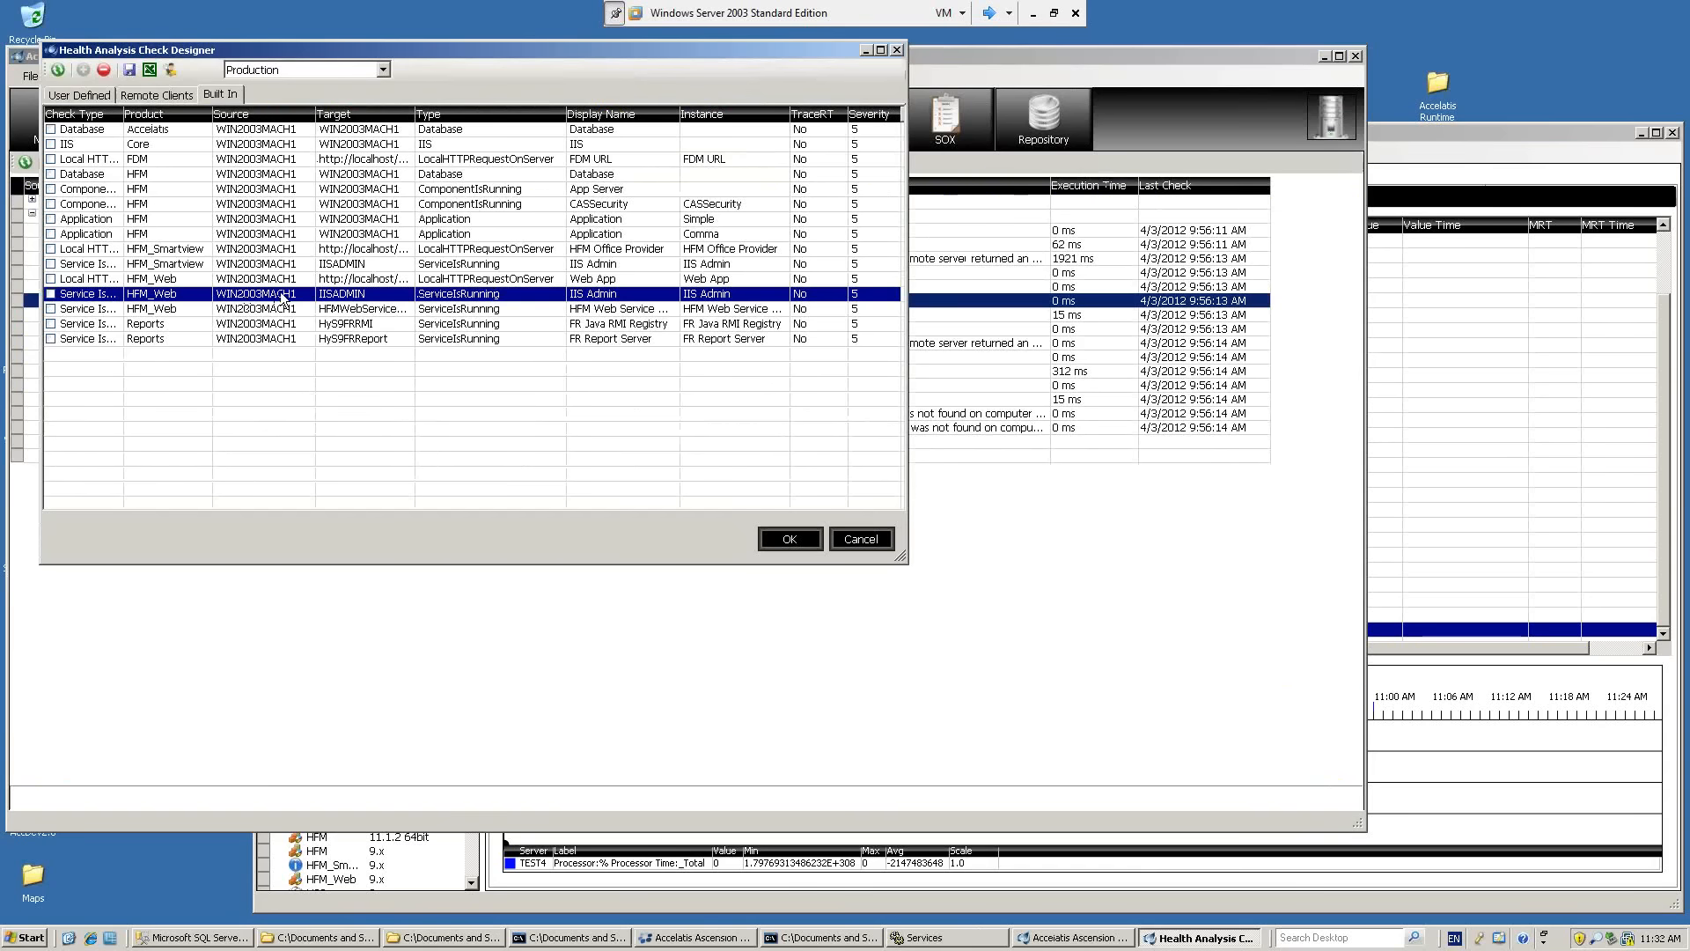
double_click(385, 294)
drag(484, 63, 590, 121)
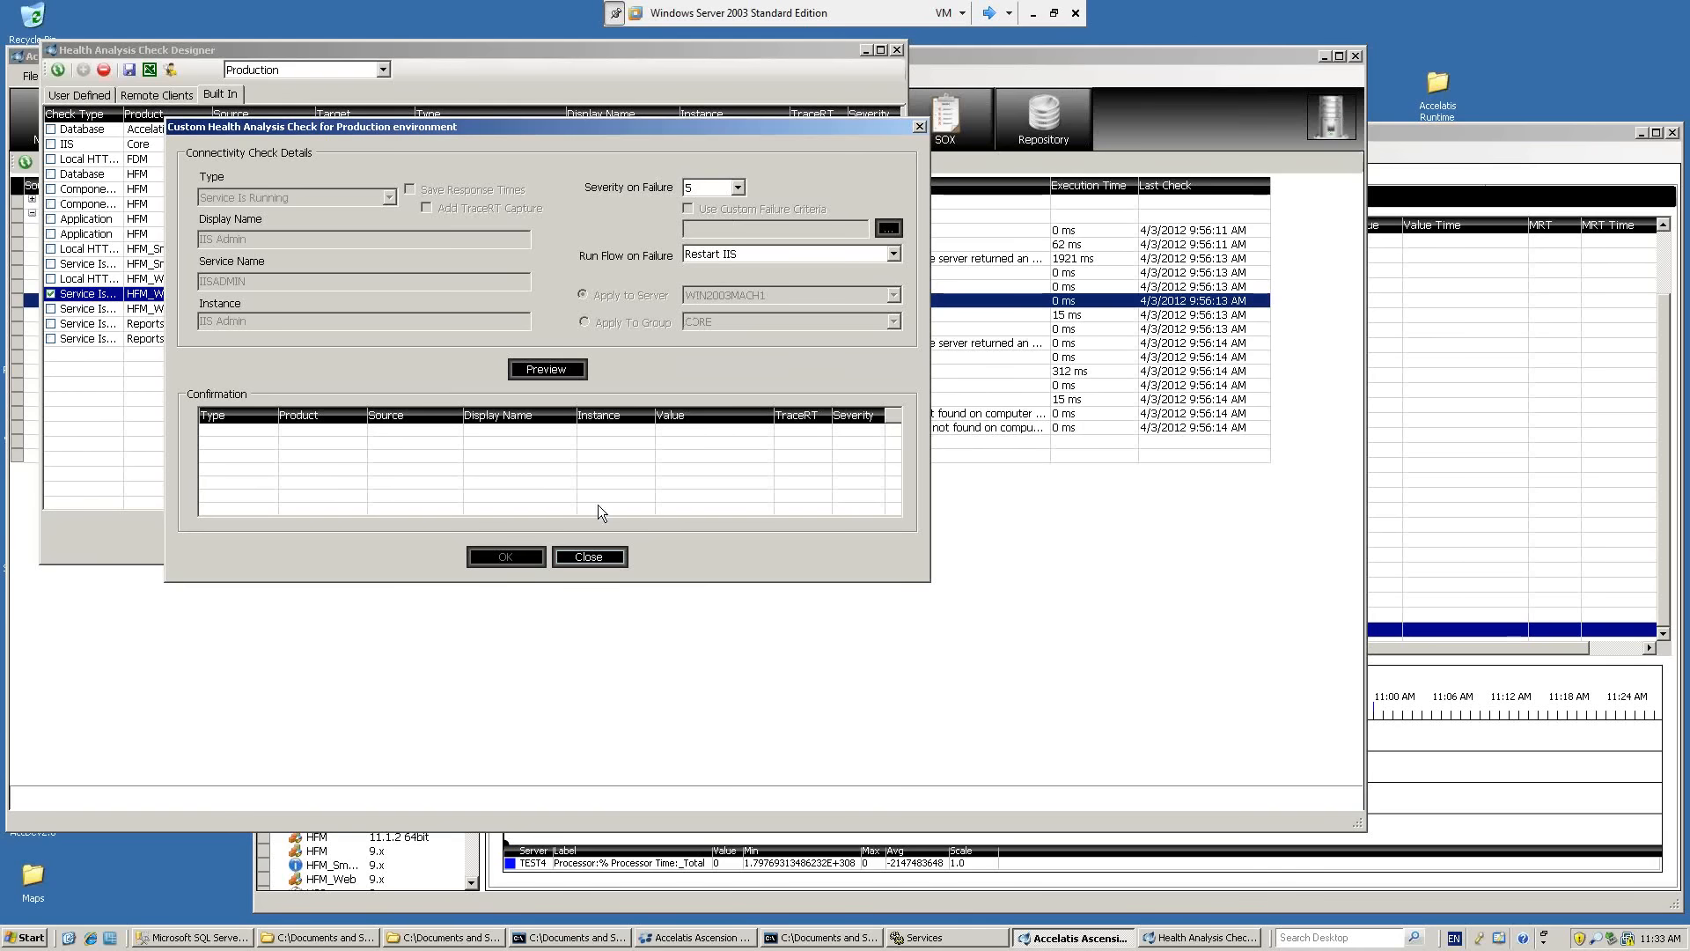
click(585, 558)
click(837, 543)
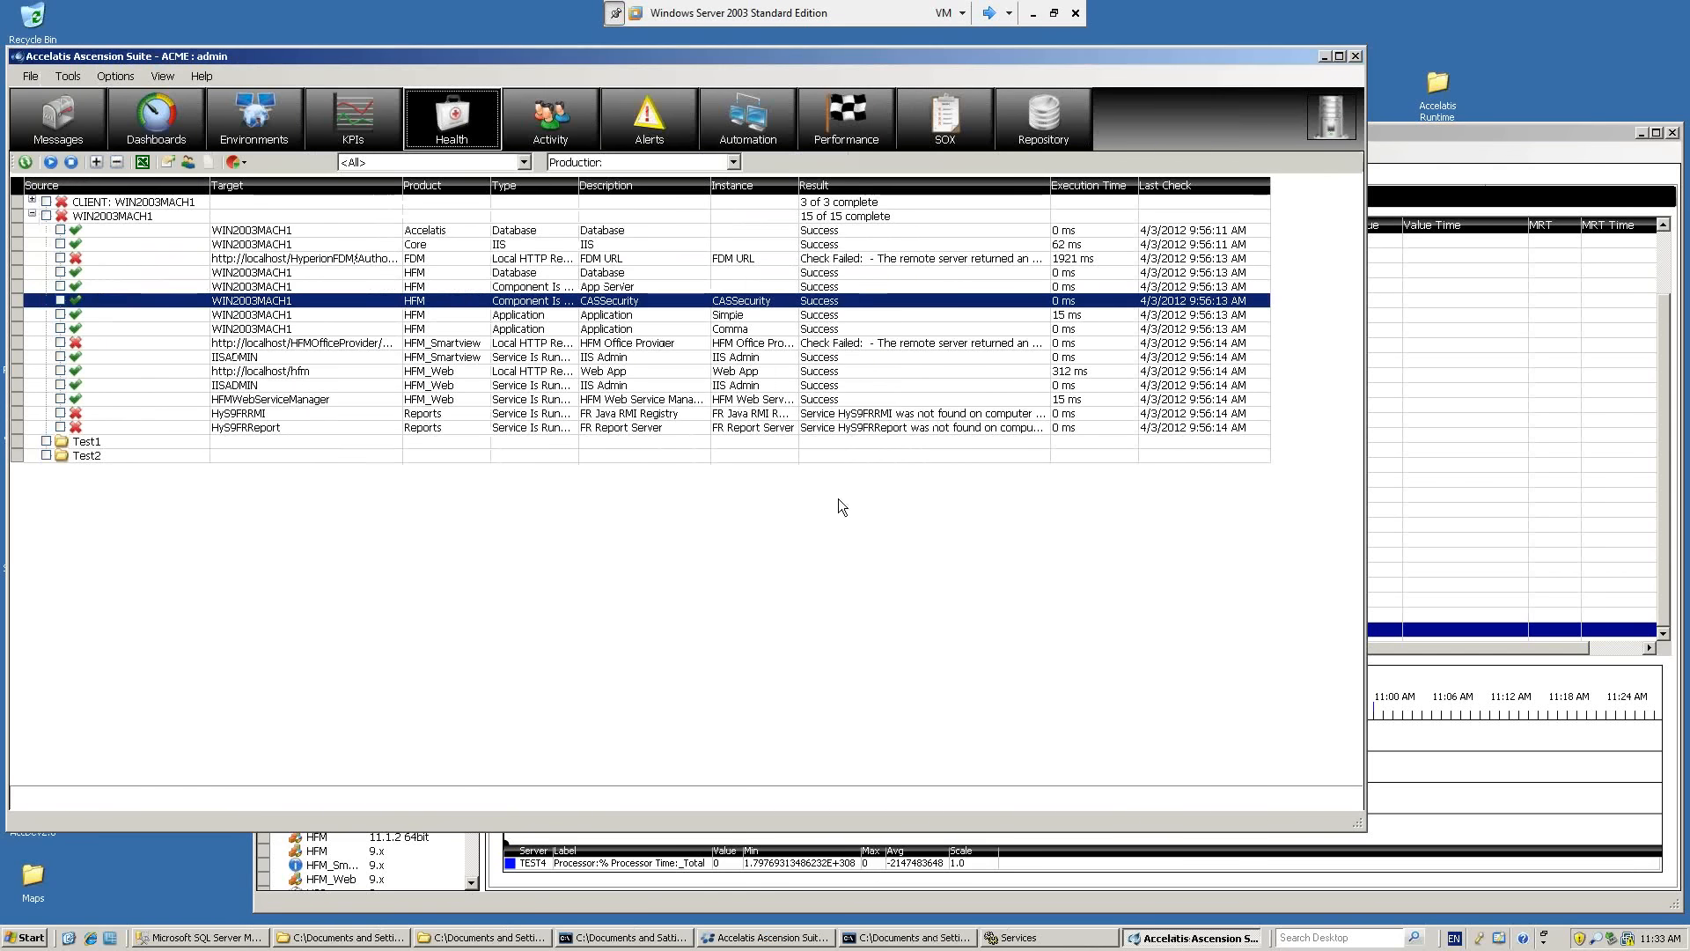
Review the Planning Maintenance, HFM App Restart and Essbase Maintenance automation flows.
click(746, 116)
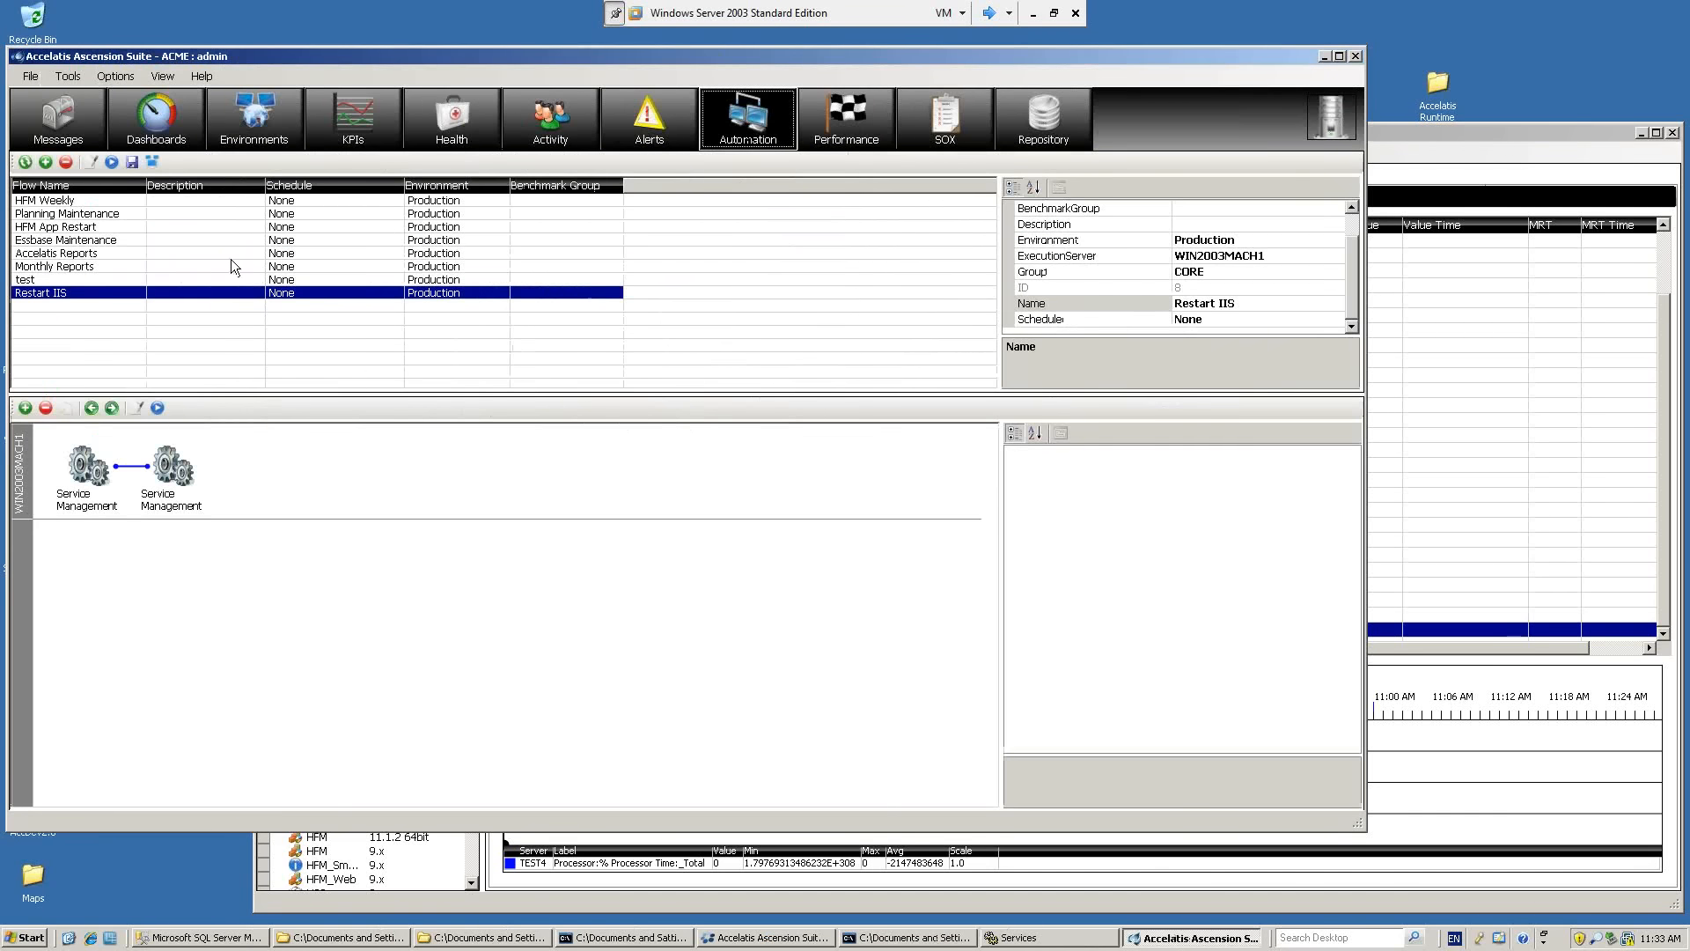
click(84, 217)
click(86, 228)
click(86, 240)
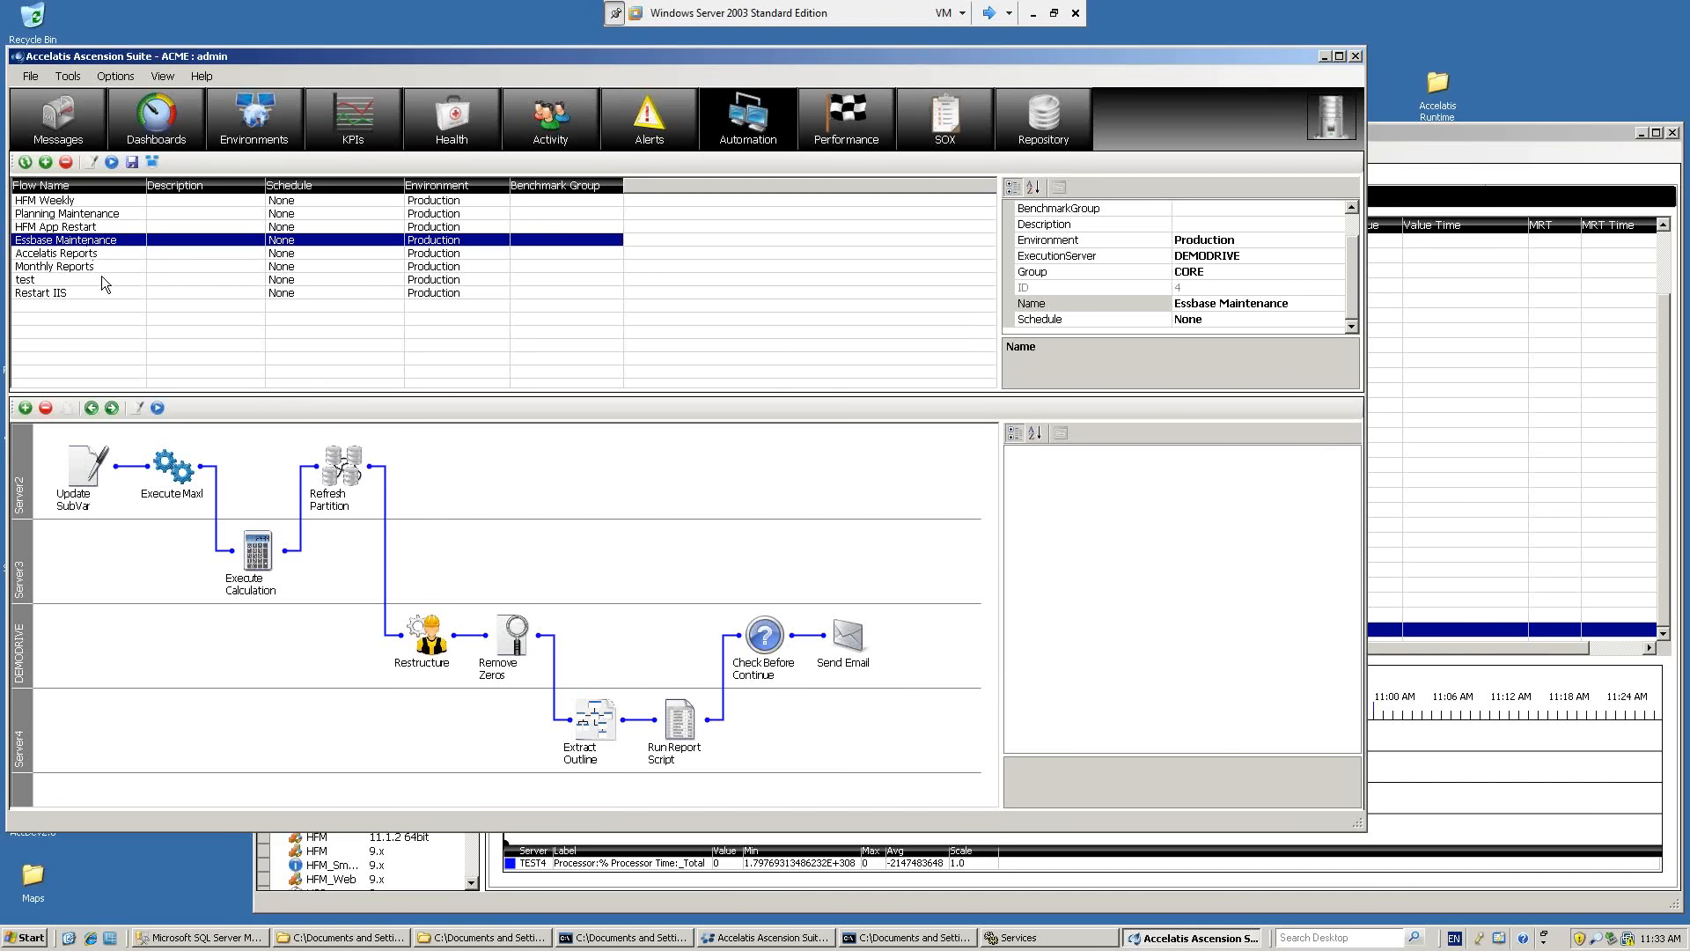
Examine the automation tasks available to add to a flow in the Ascension Suite, External, Essbase and HFM categories, and cancel.
click(25, 407)
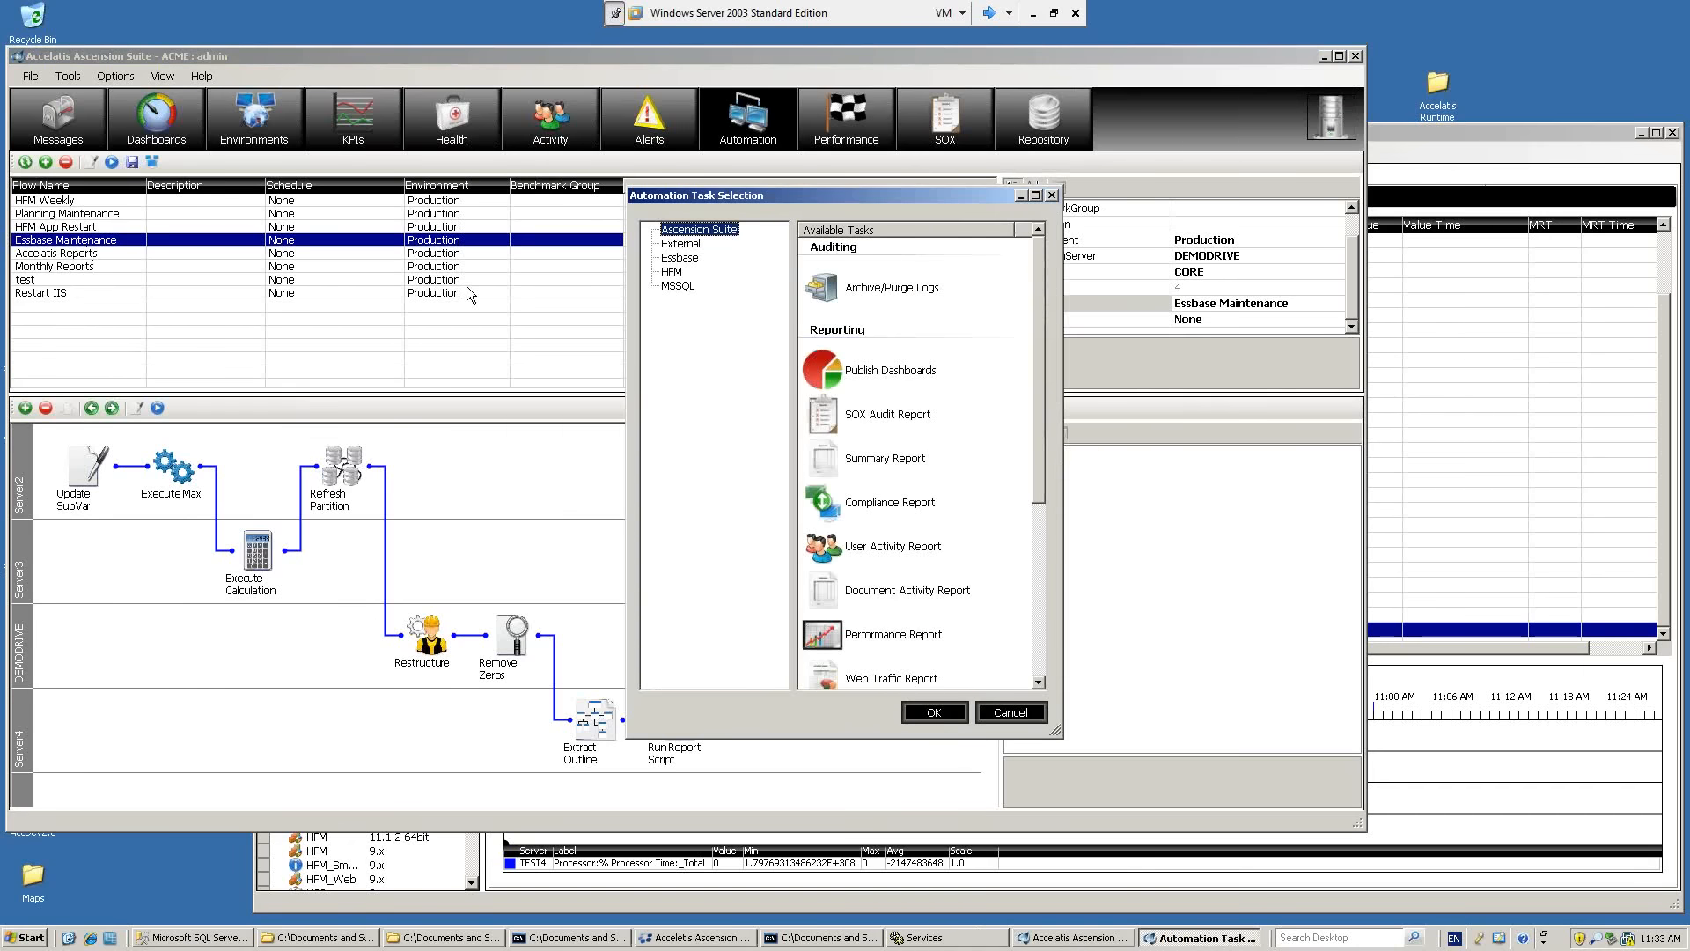
drag(1039, 320, 1038, 480)
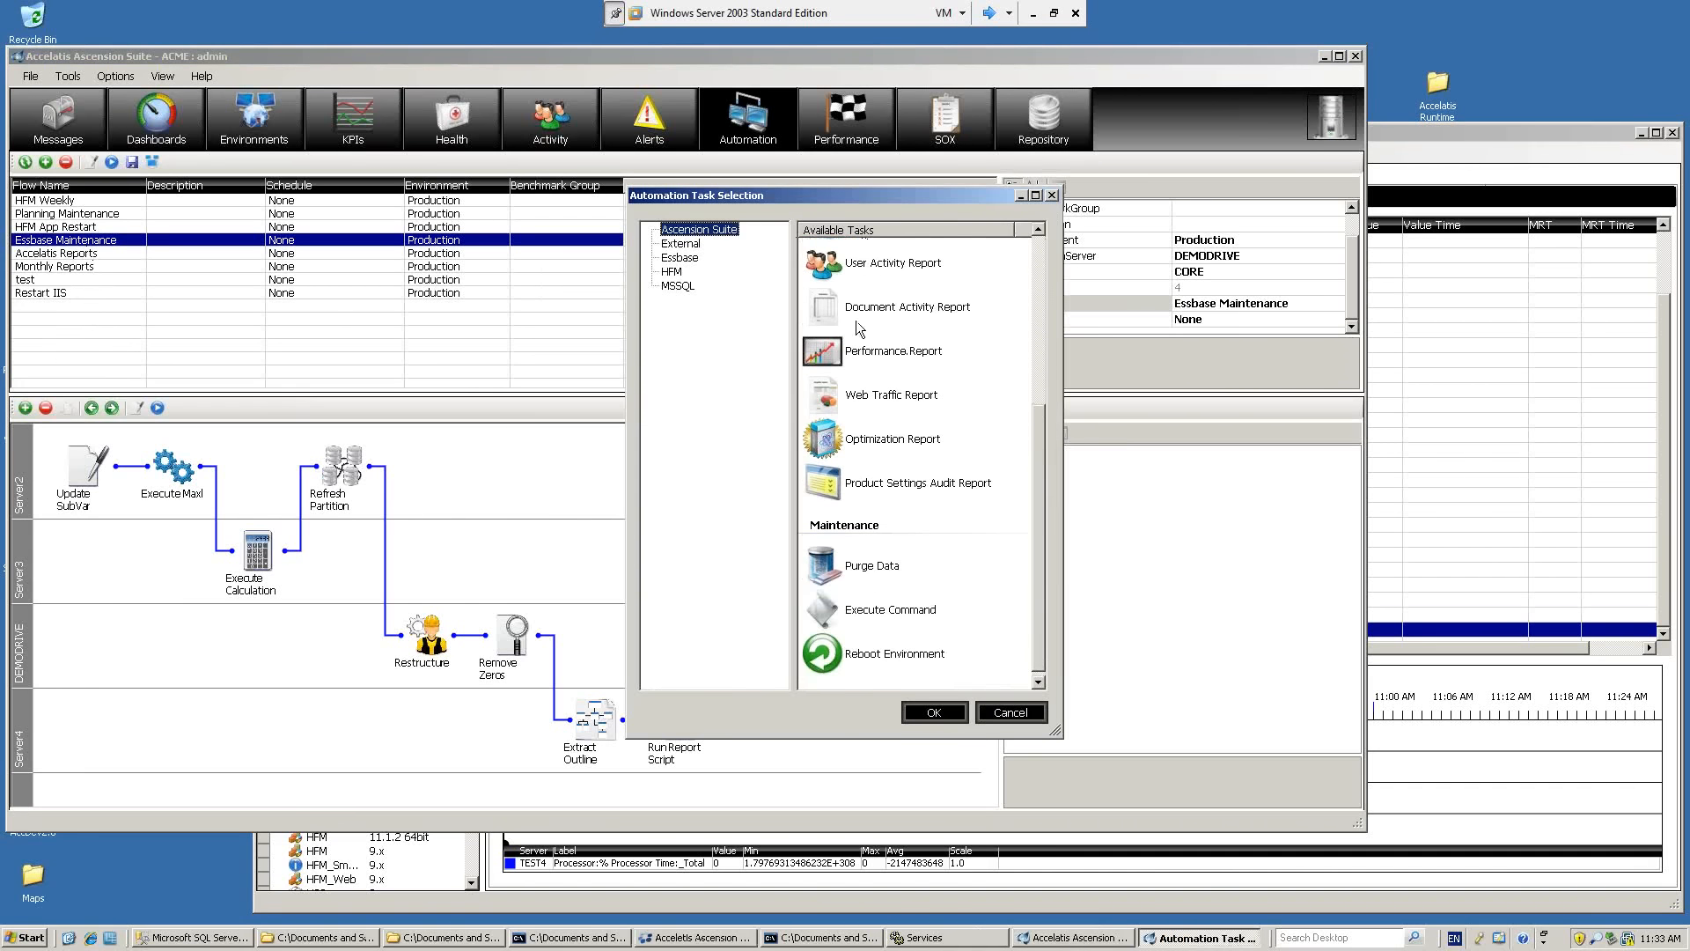
click(685, 245)
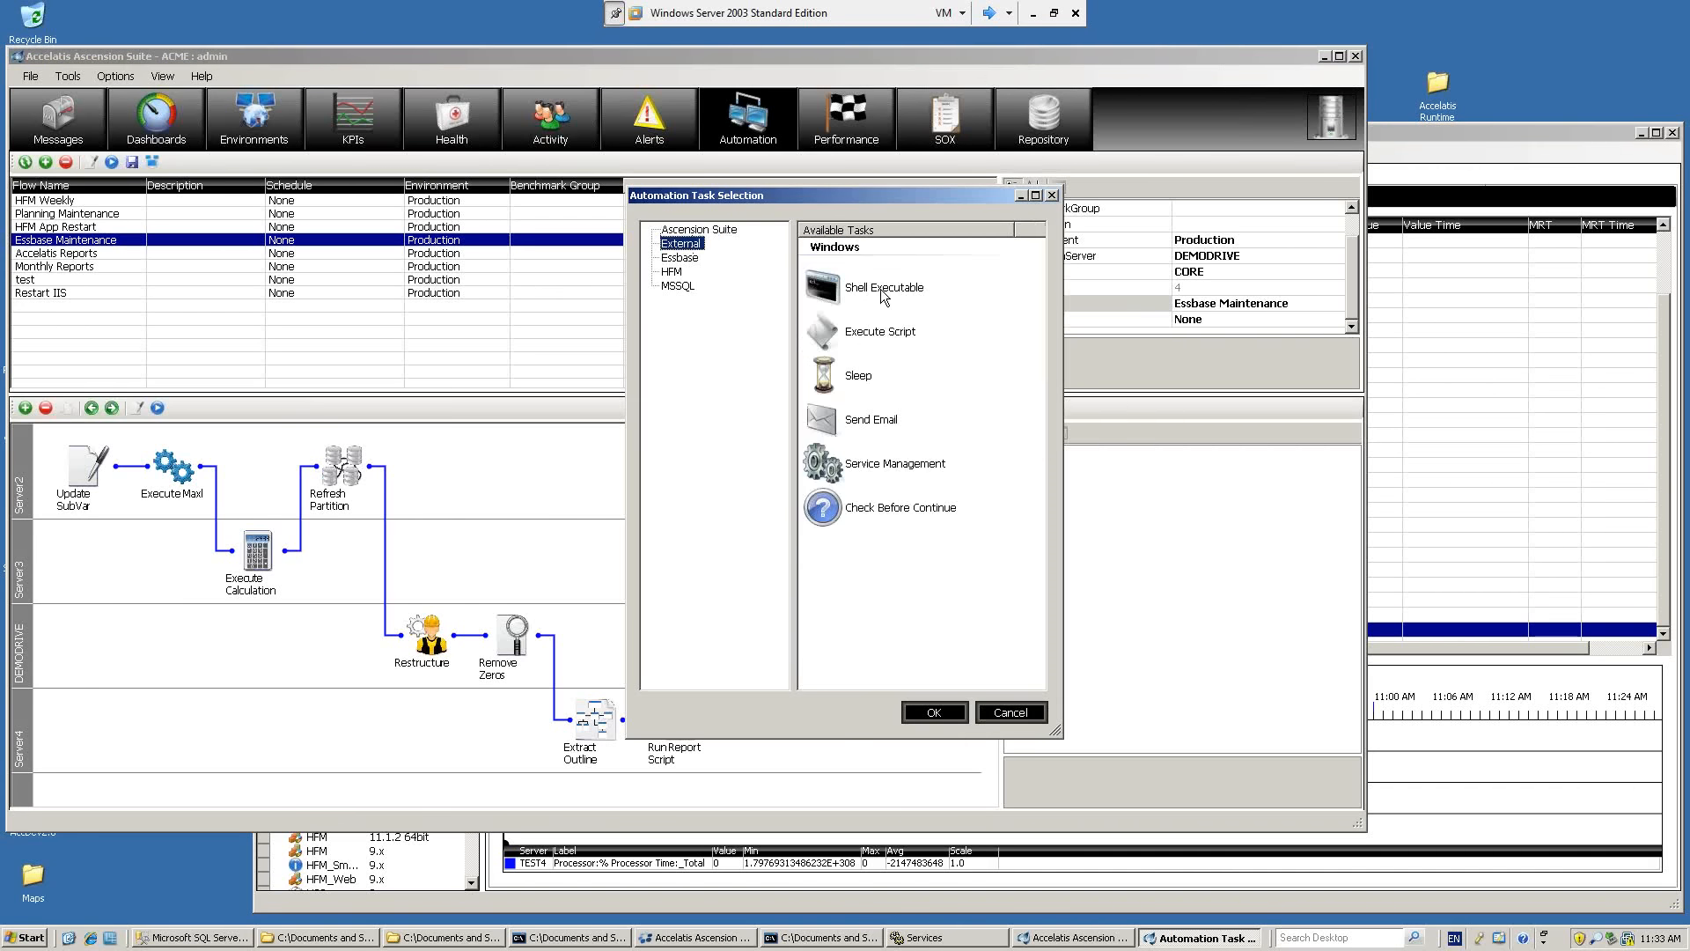
click(885, 325)
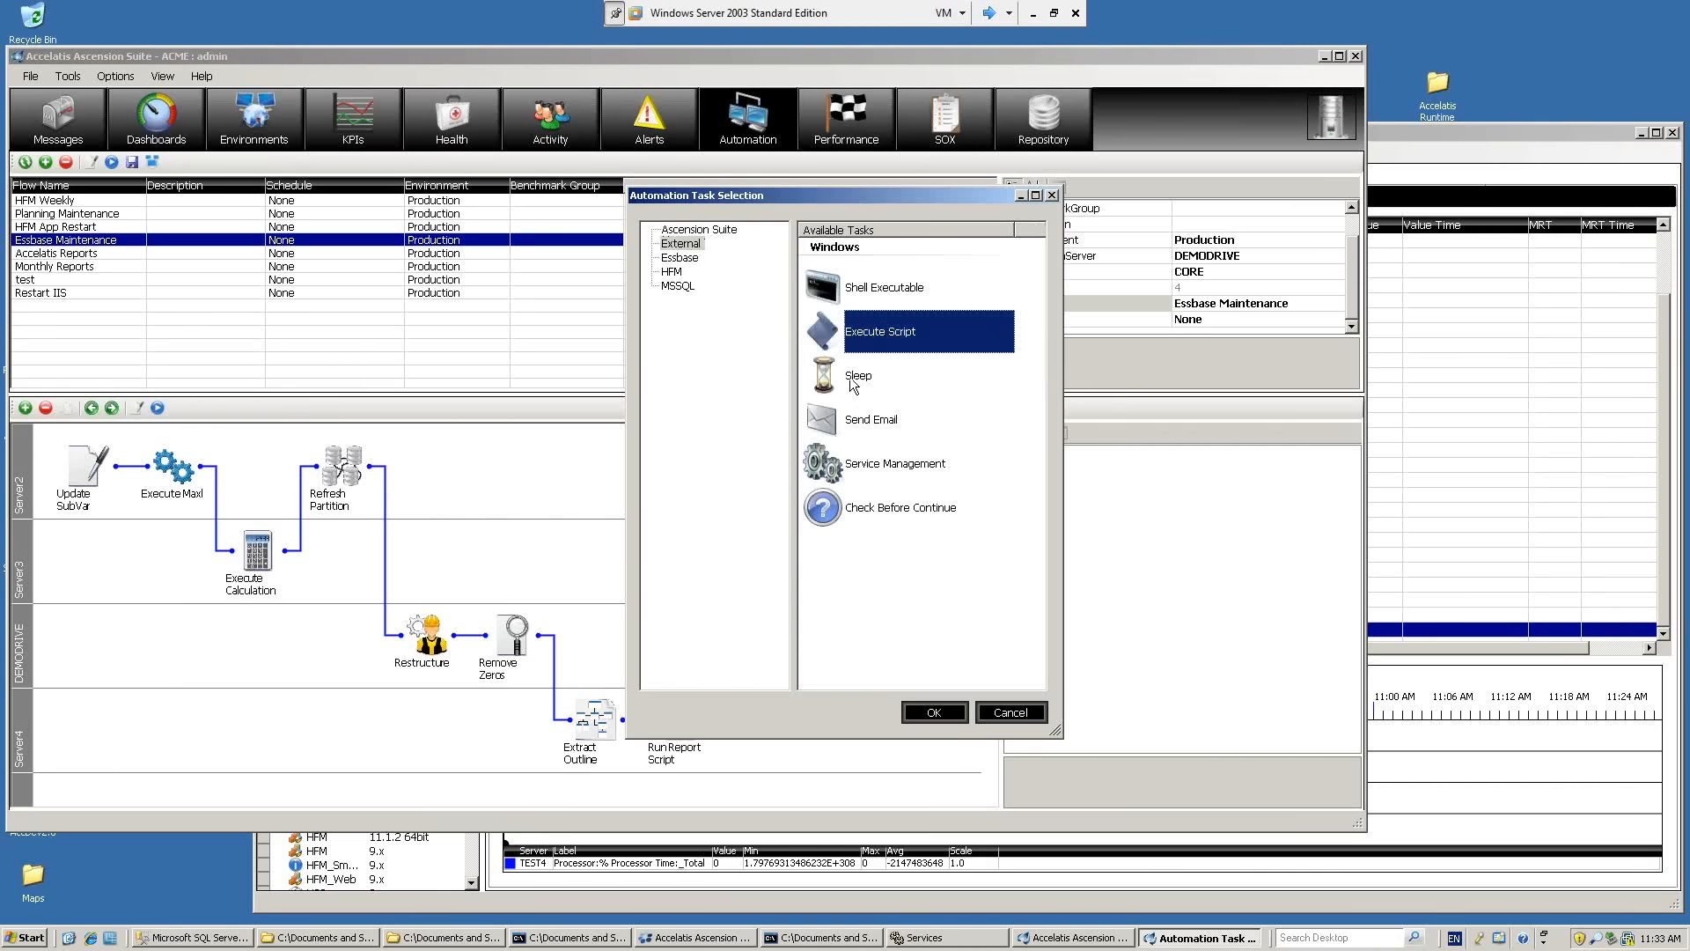
click(853, 471)
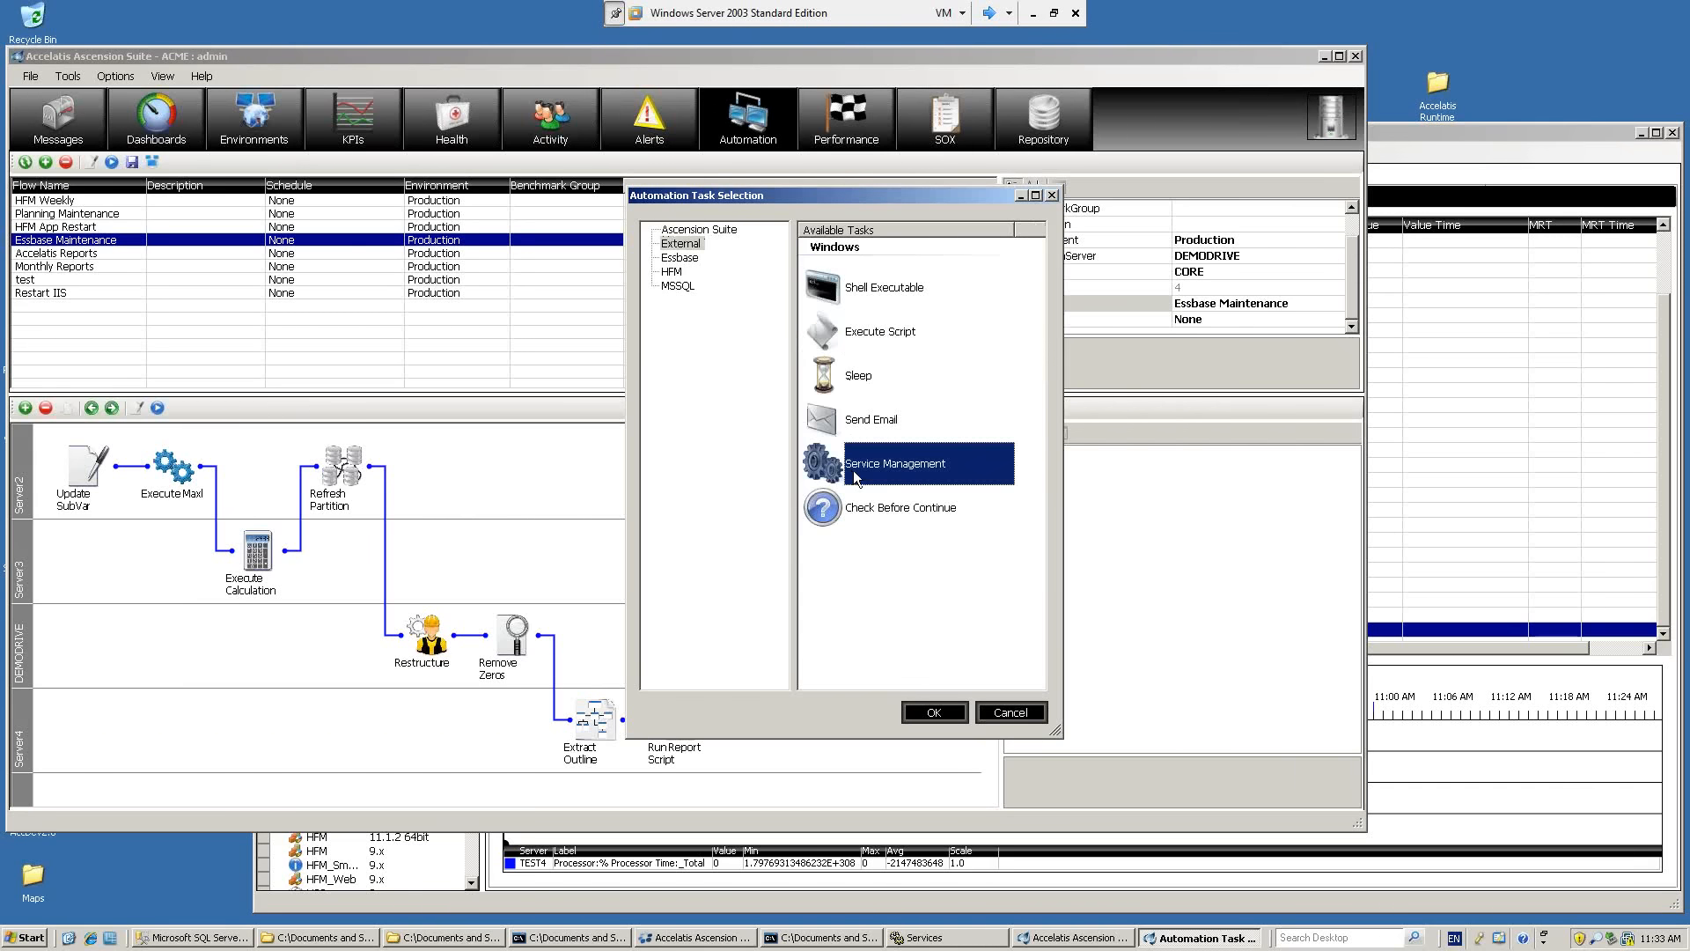
click(867, 384)
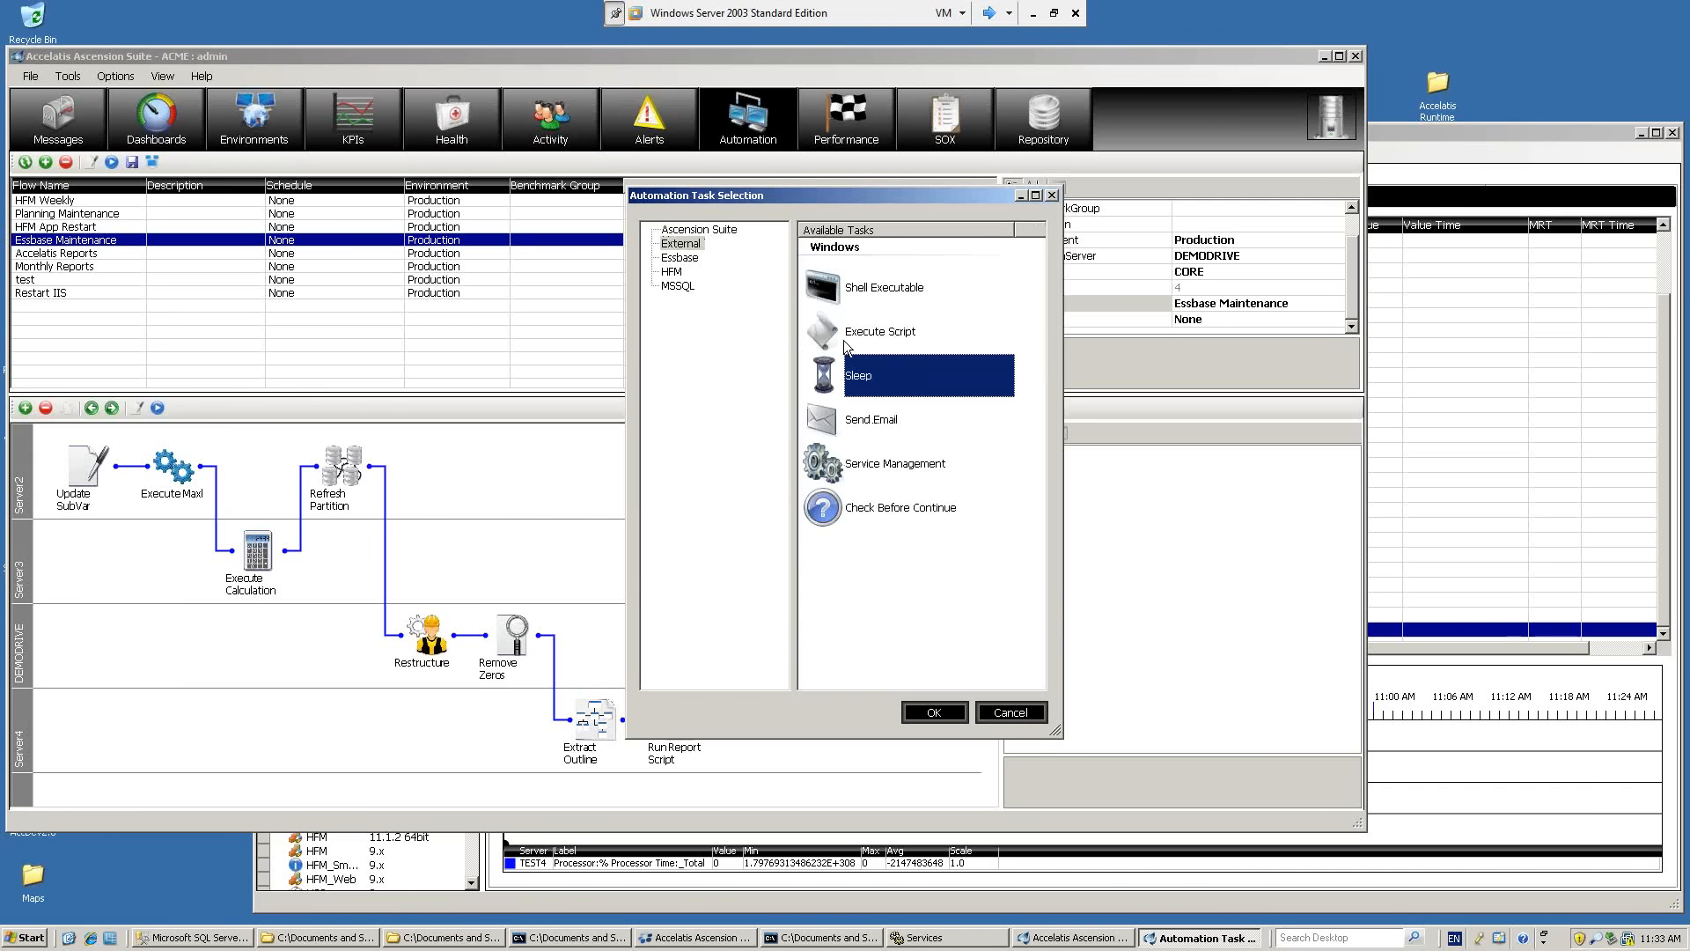
click(681, 258)
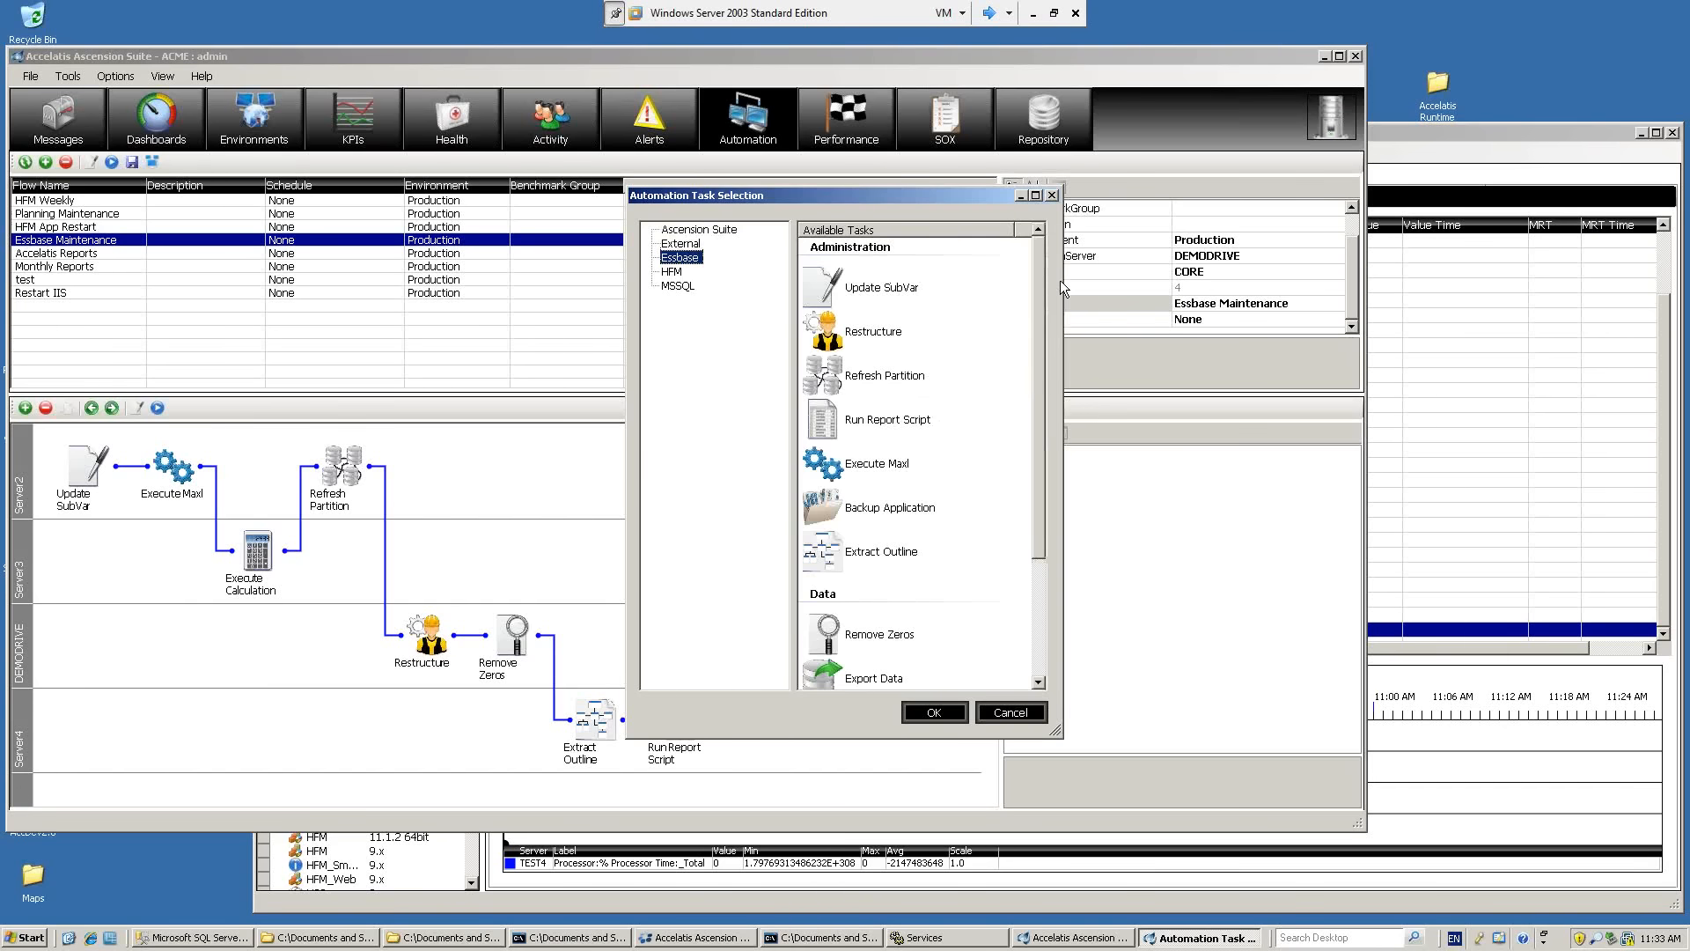
scroll(1037, 289, down, 3)
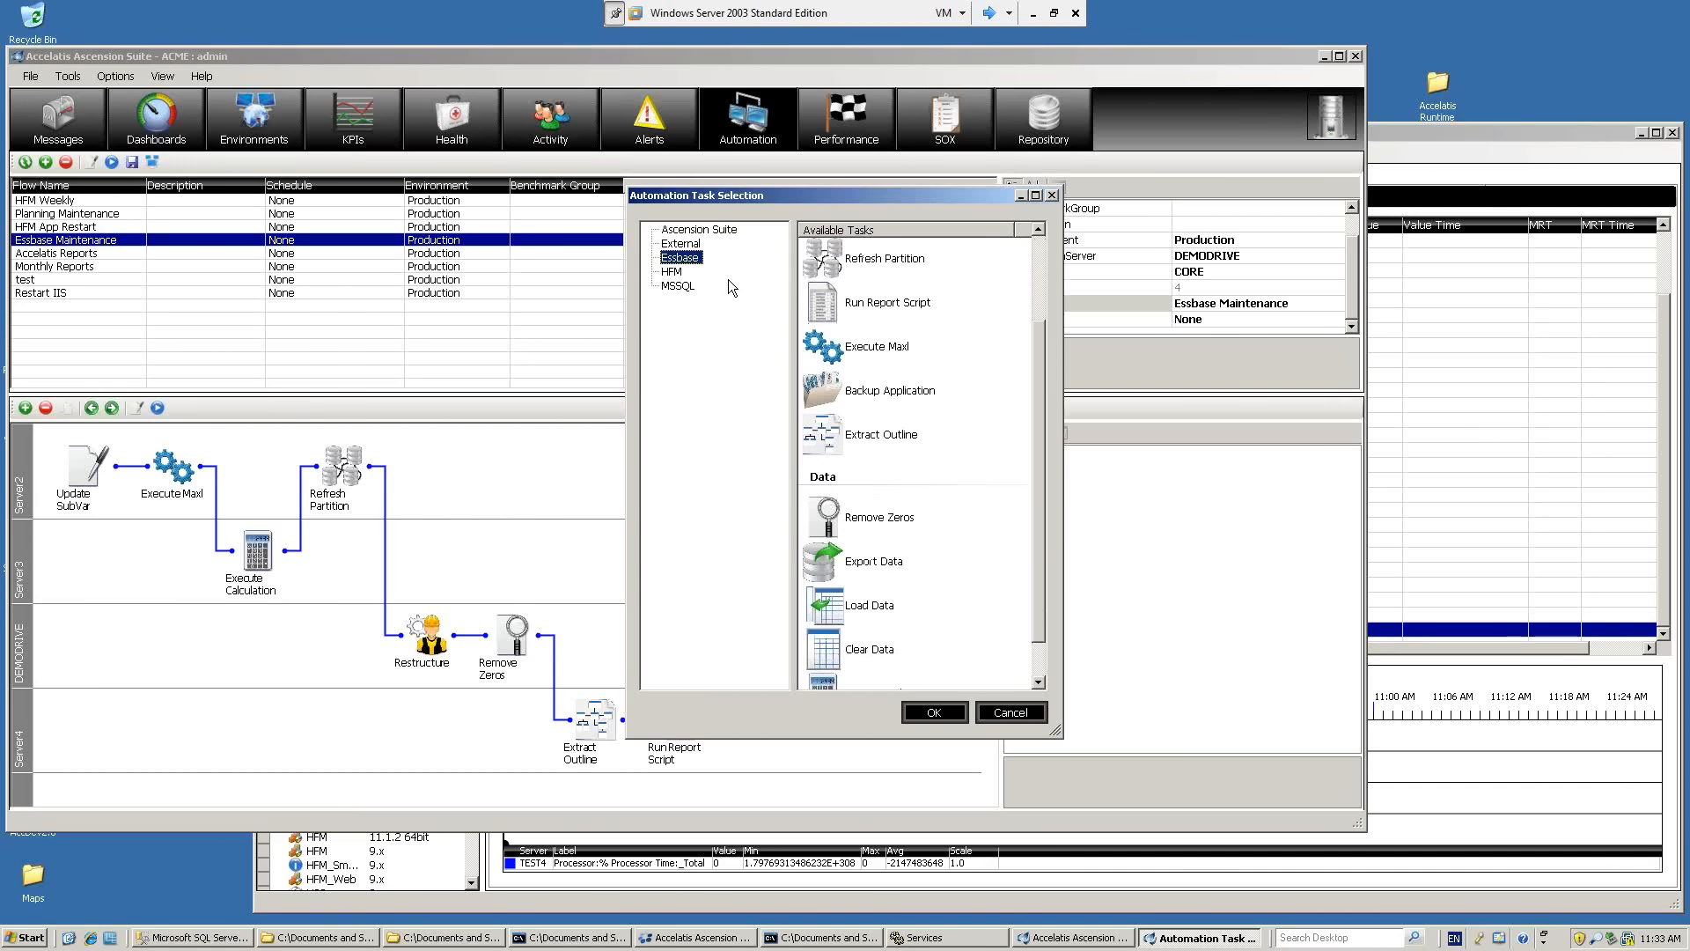
click(673, 271)
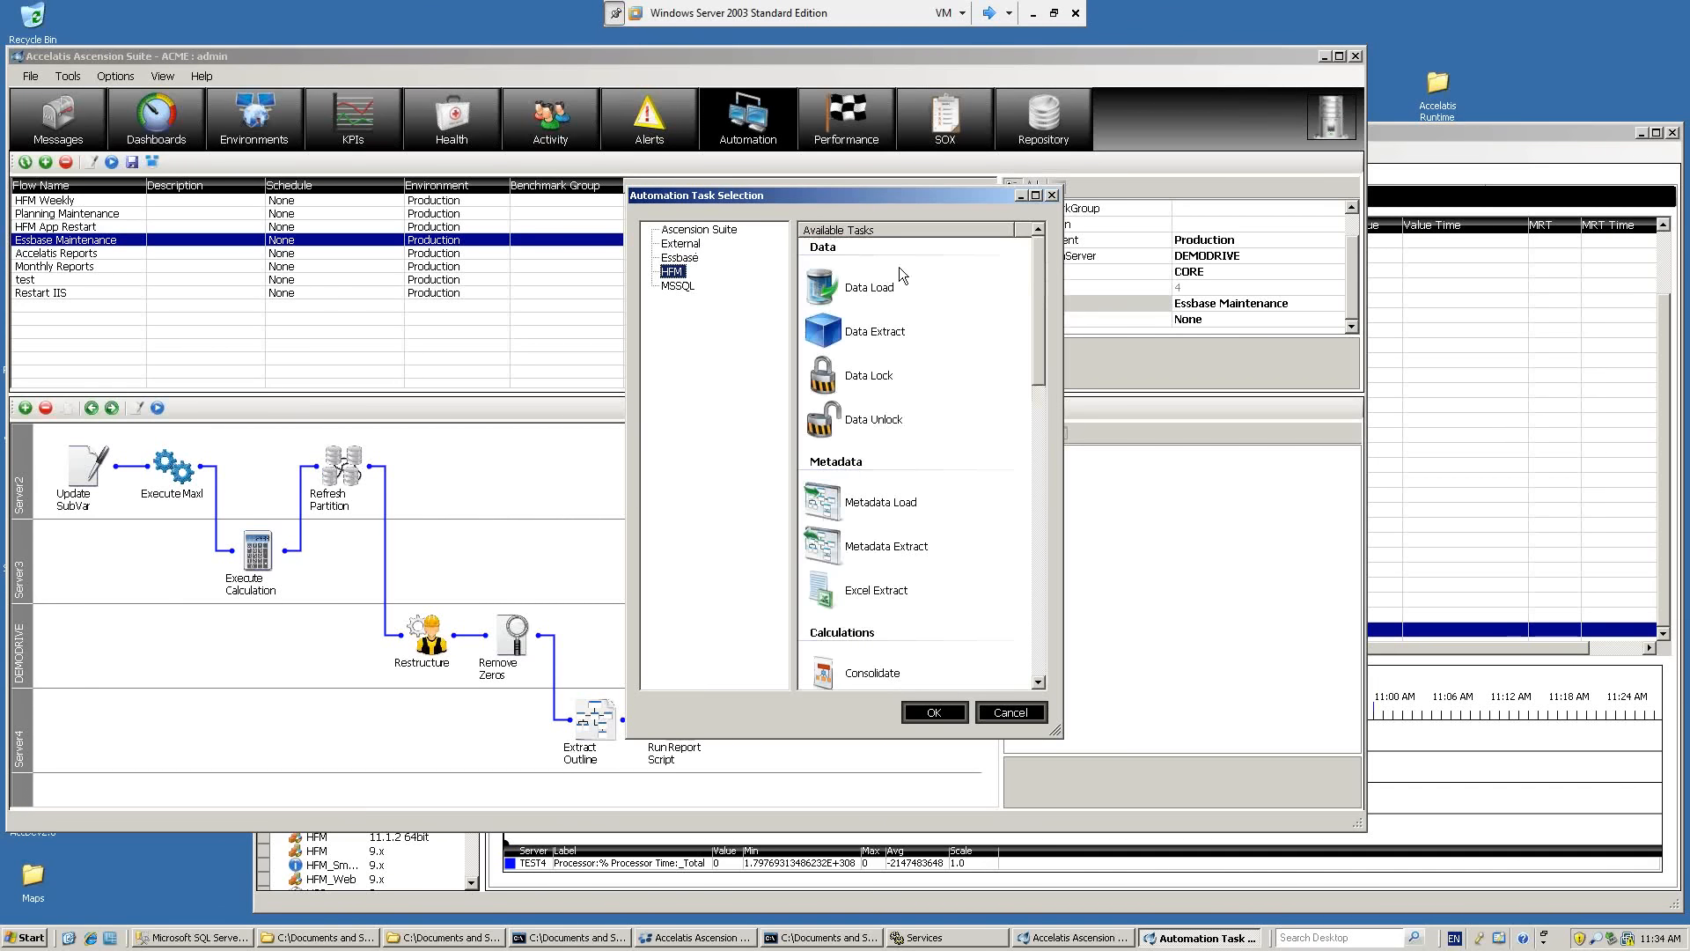
click(1025, 712)
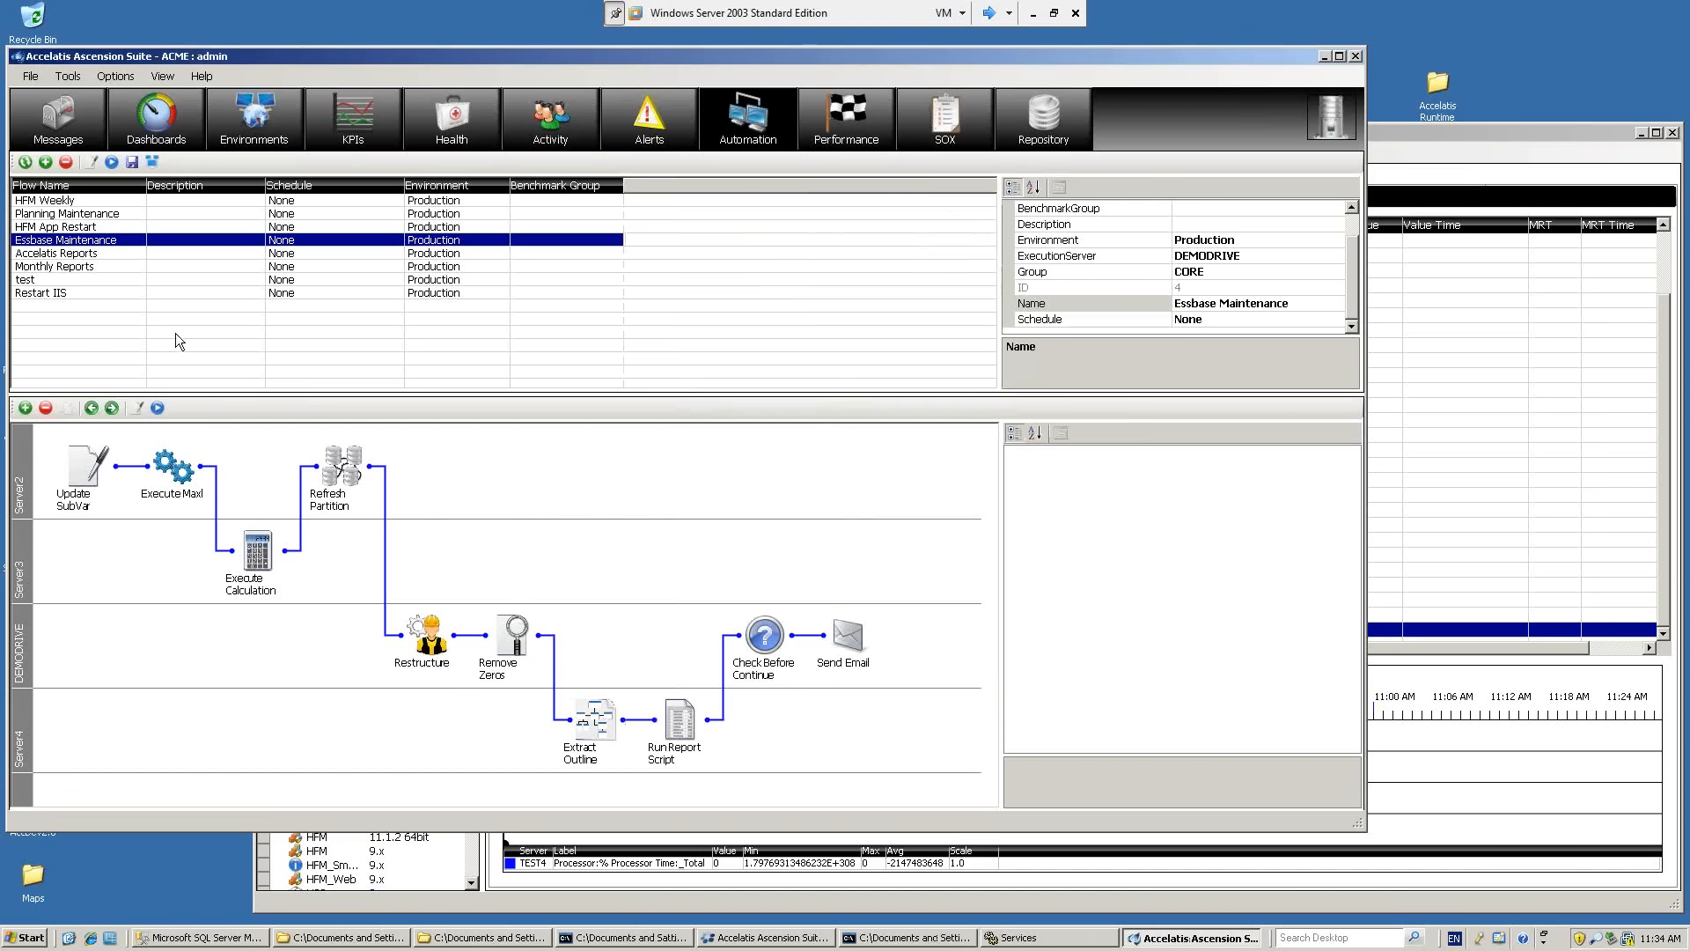
Review the Restart IIS flow's two Service Management tasks, including the available service actions, without changing either task.
click(102, 294)
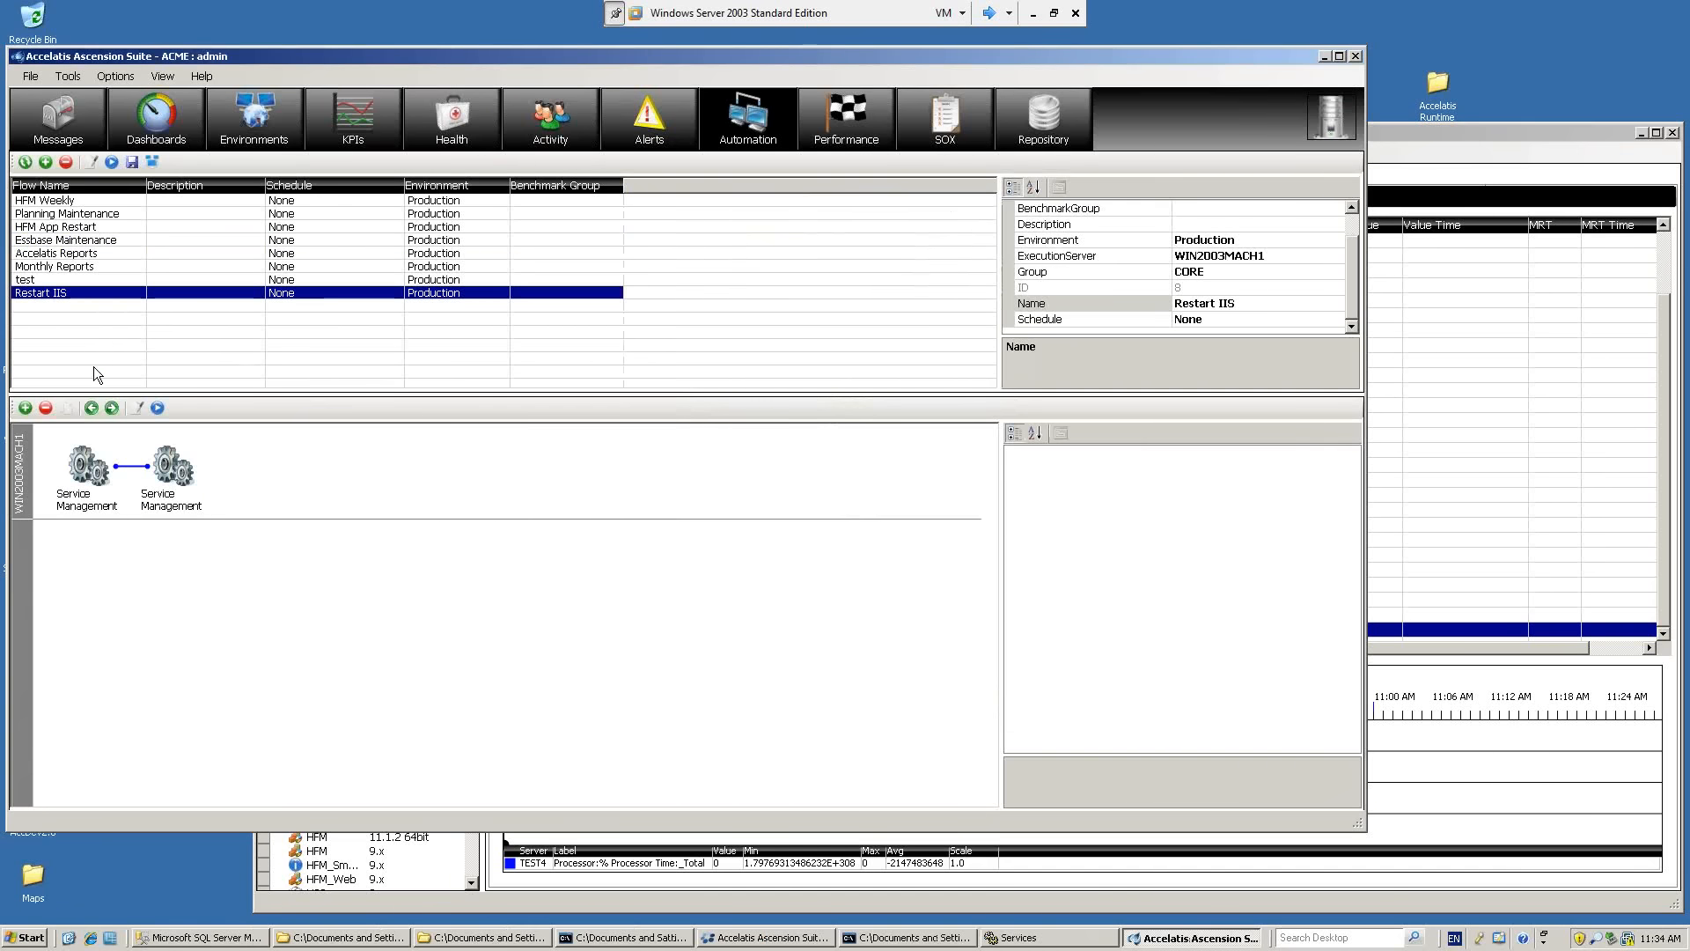
click(98, 478)
double_click(94, 475)
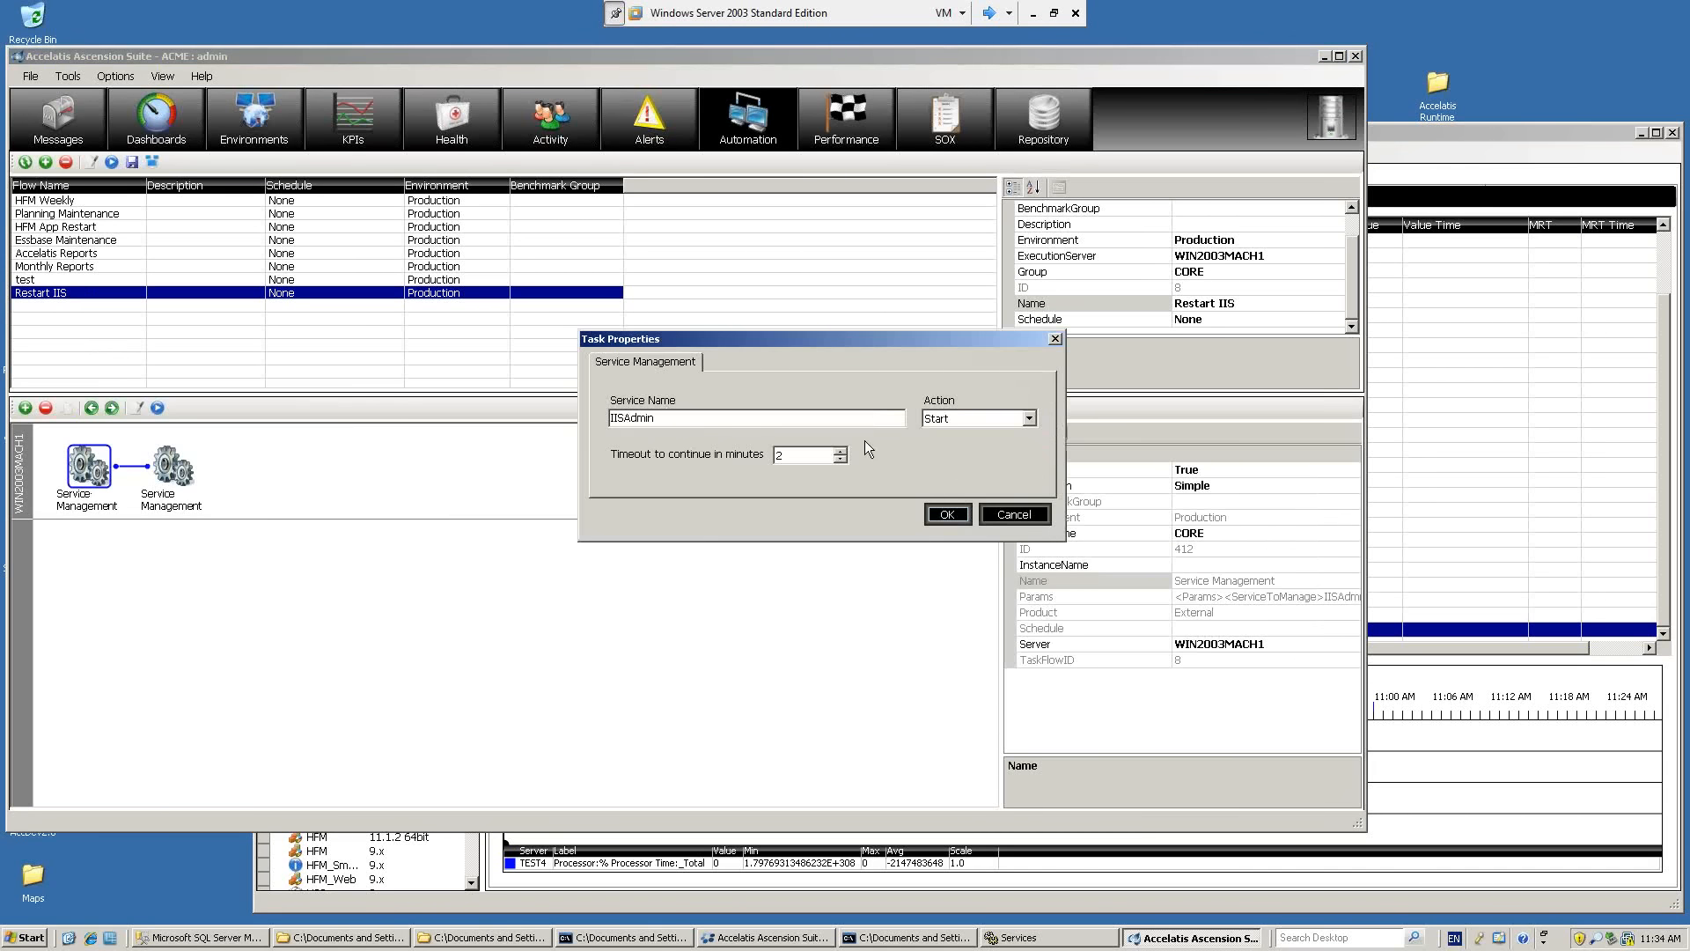
click(954, 419)
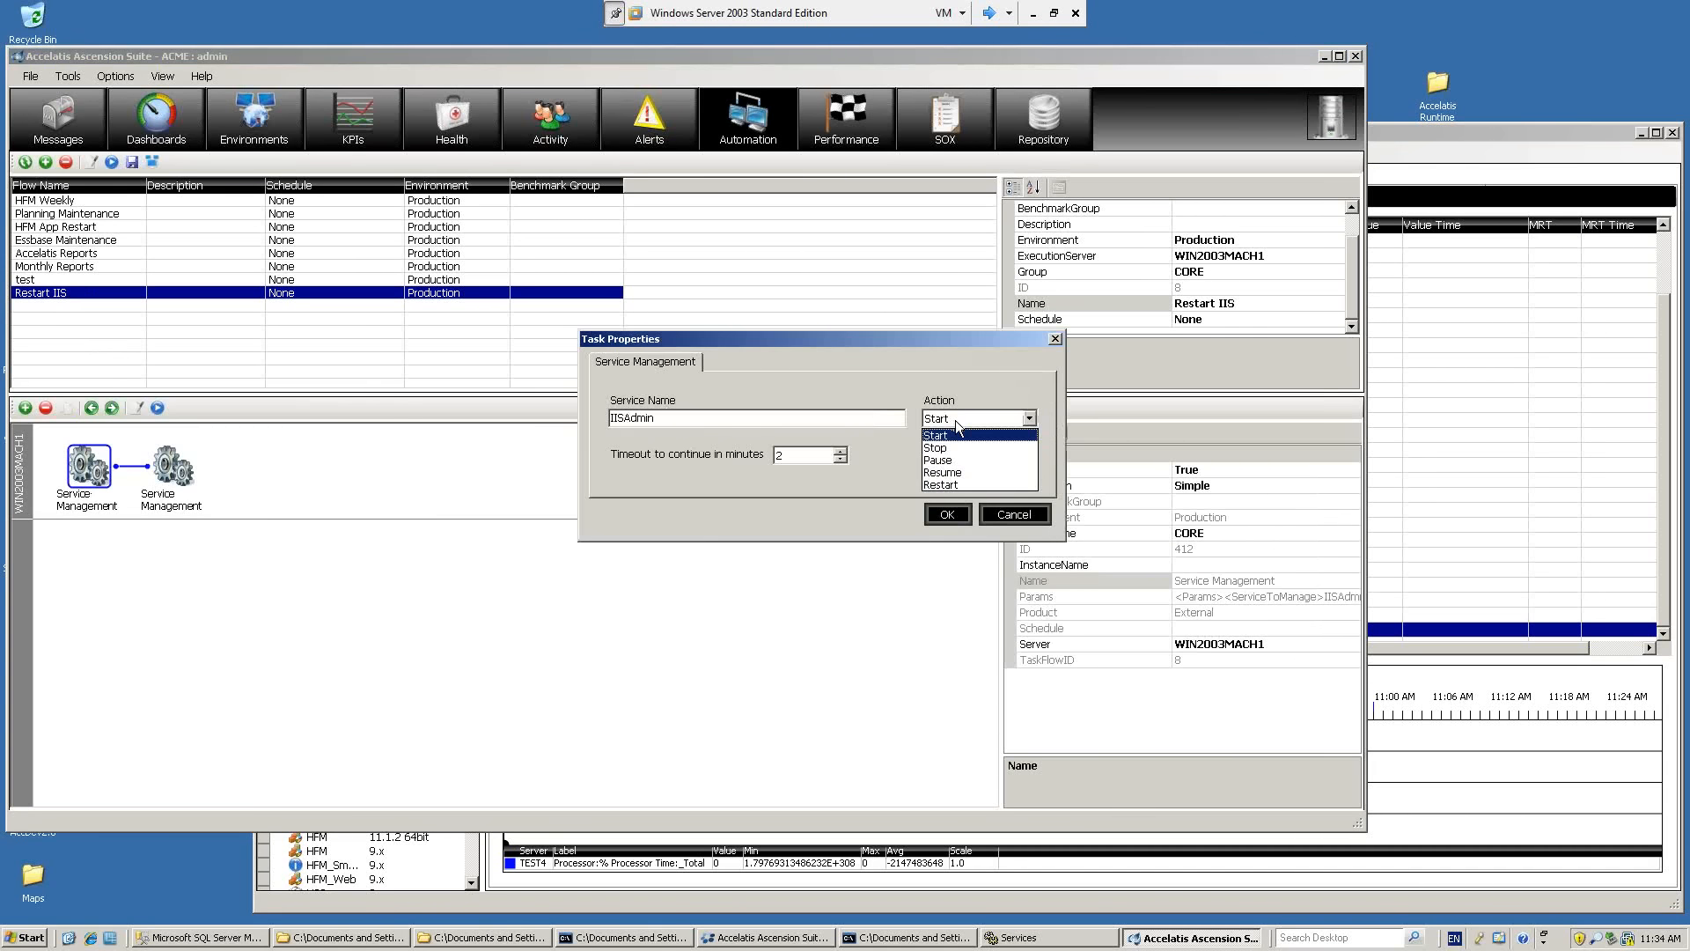
click(951, 435)
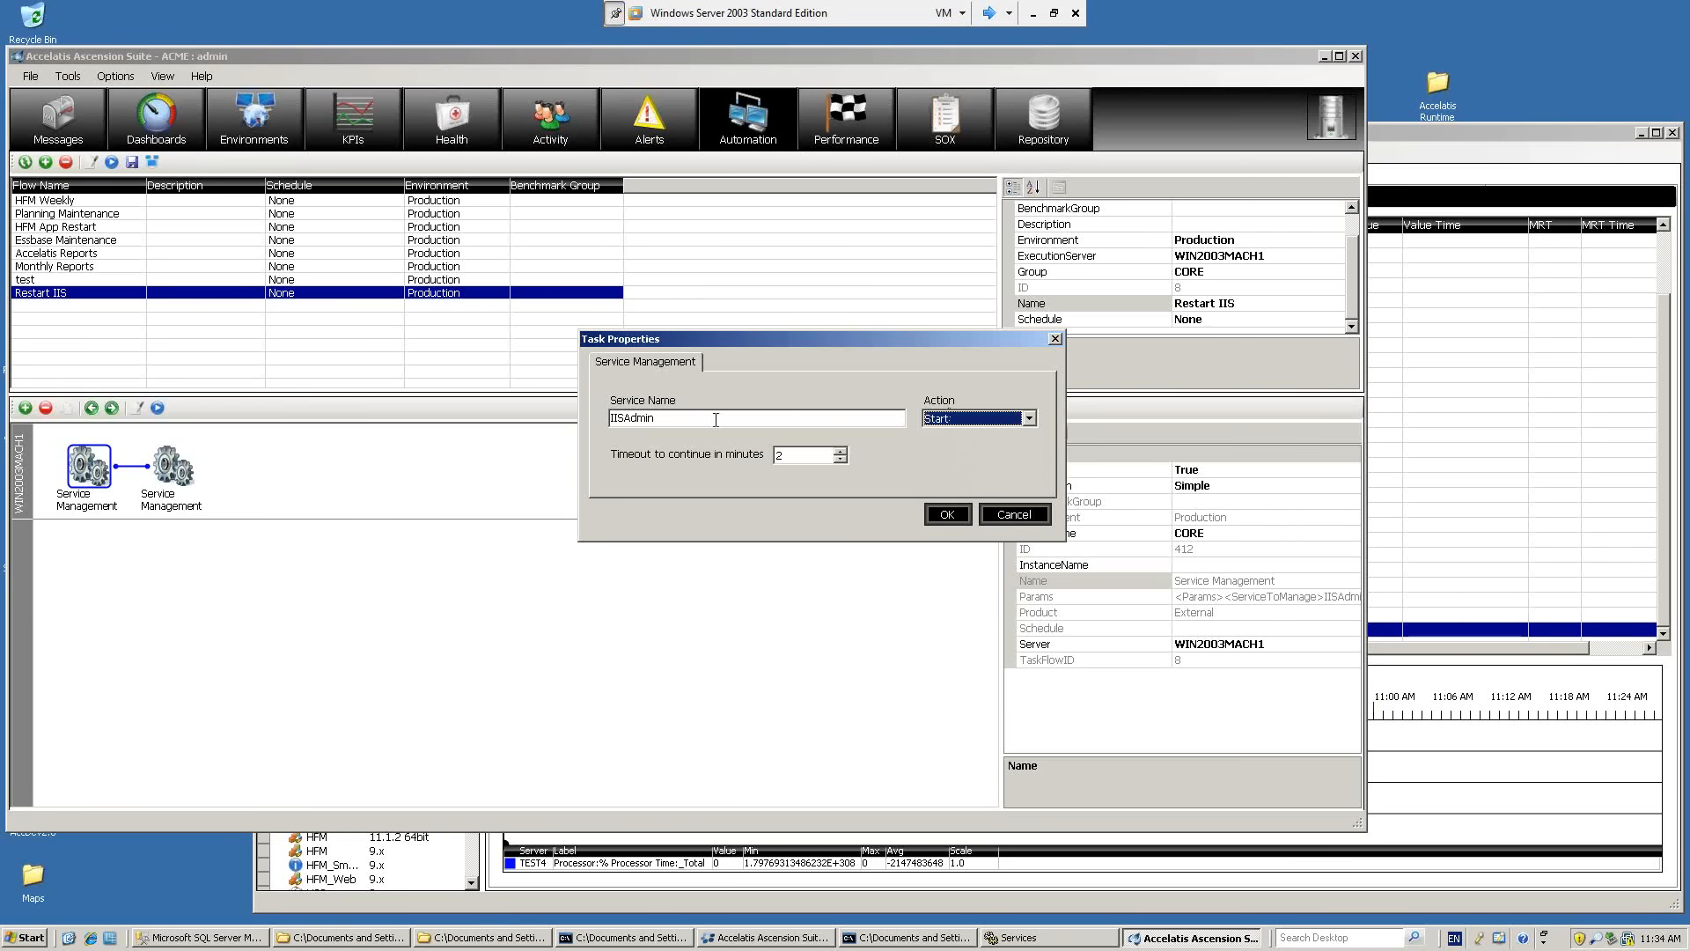
click(1014, 514)
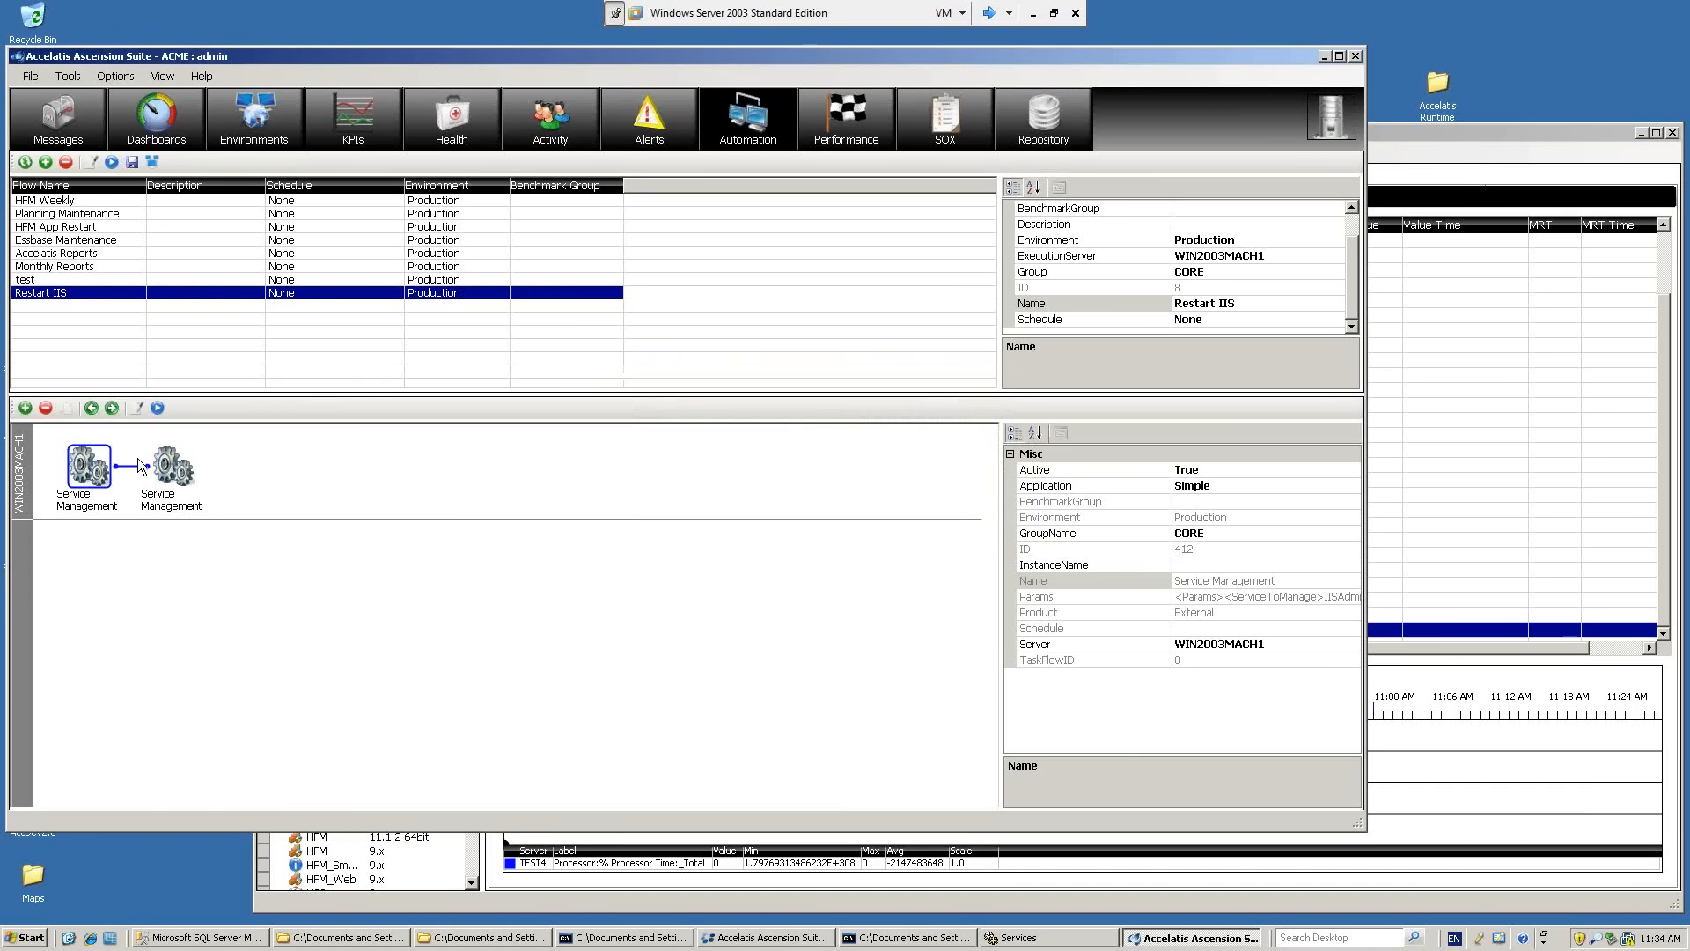
double_click(179, 471)
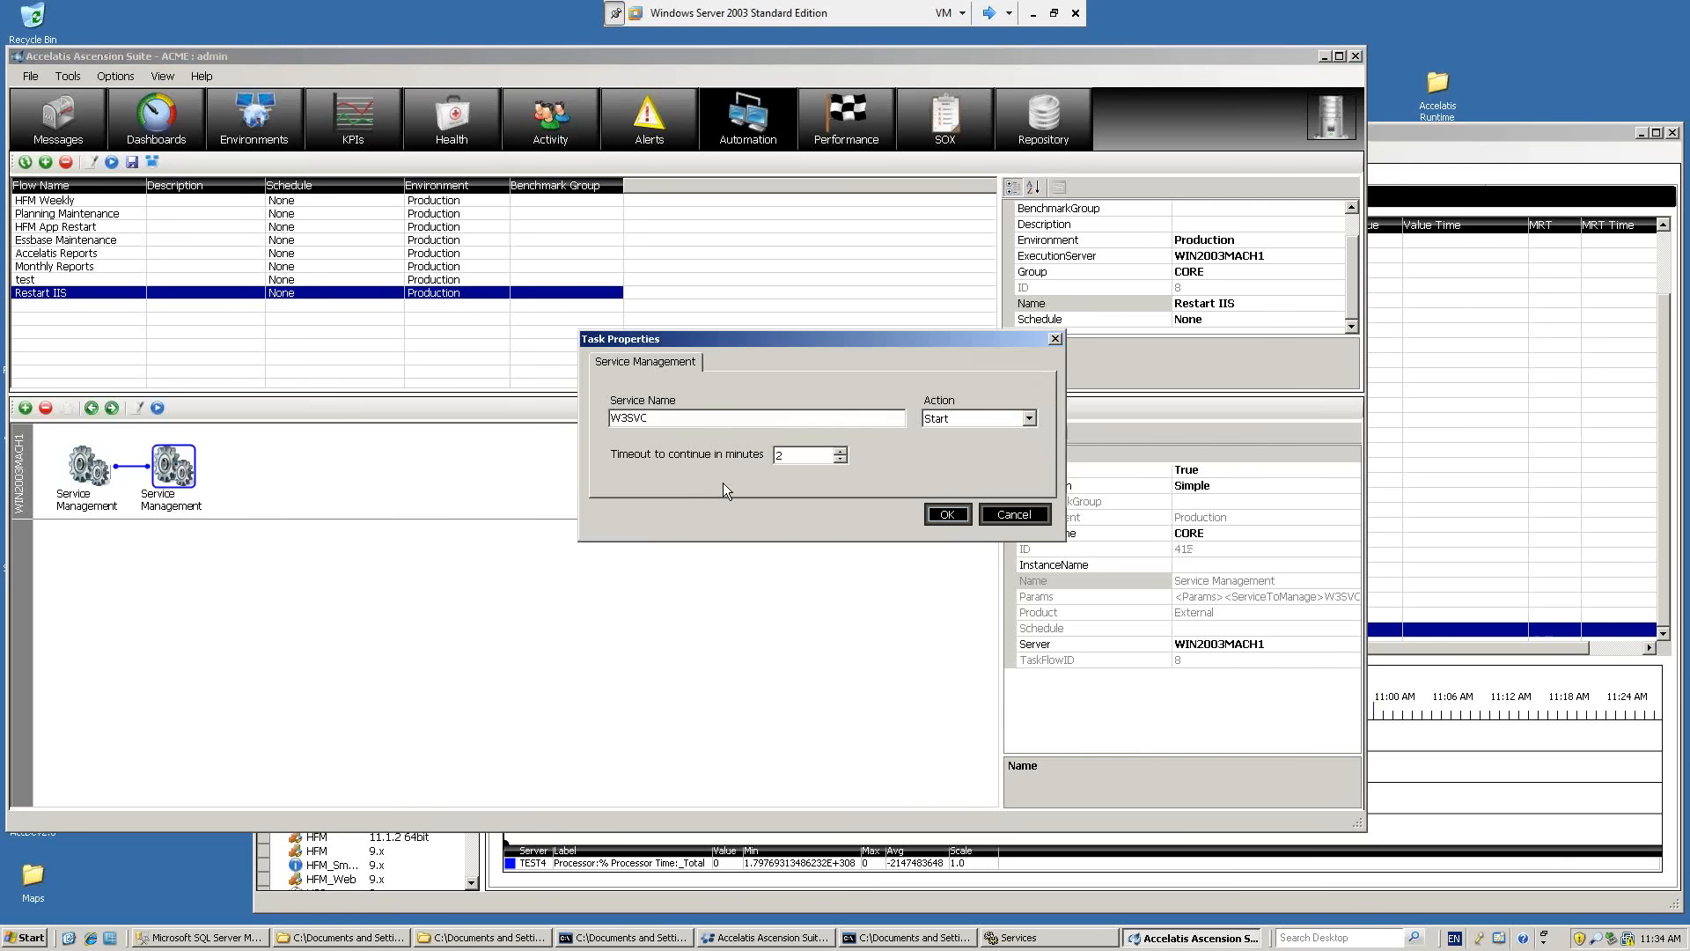
click(1001, 516)
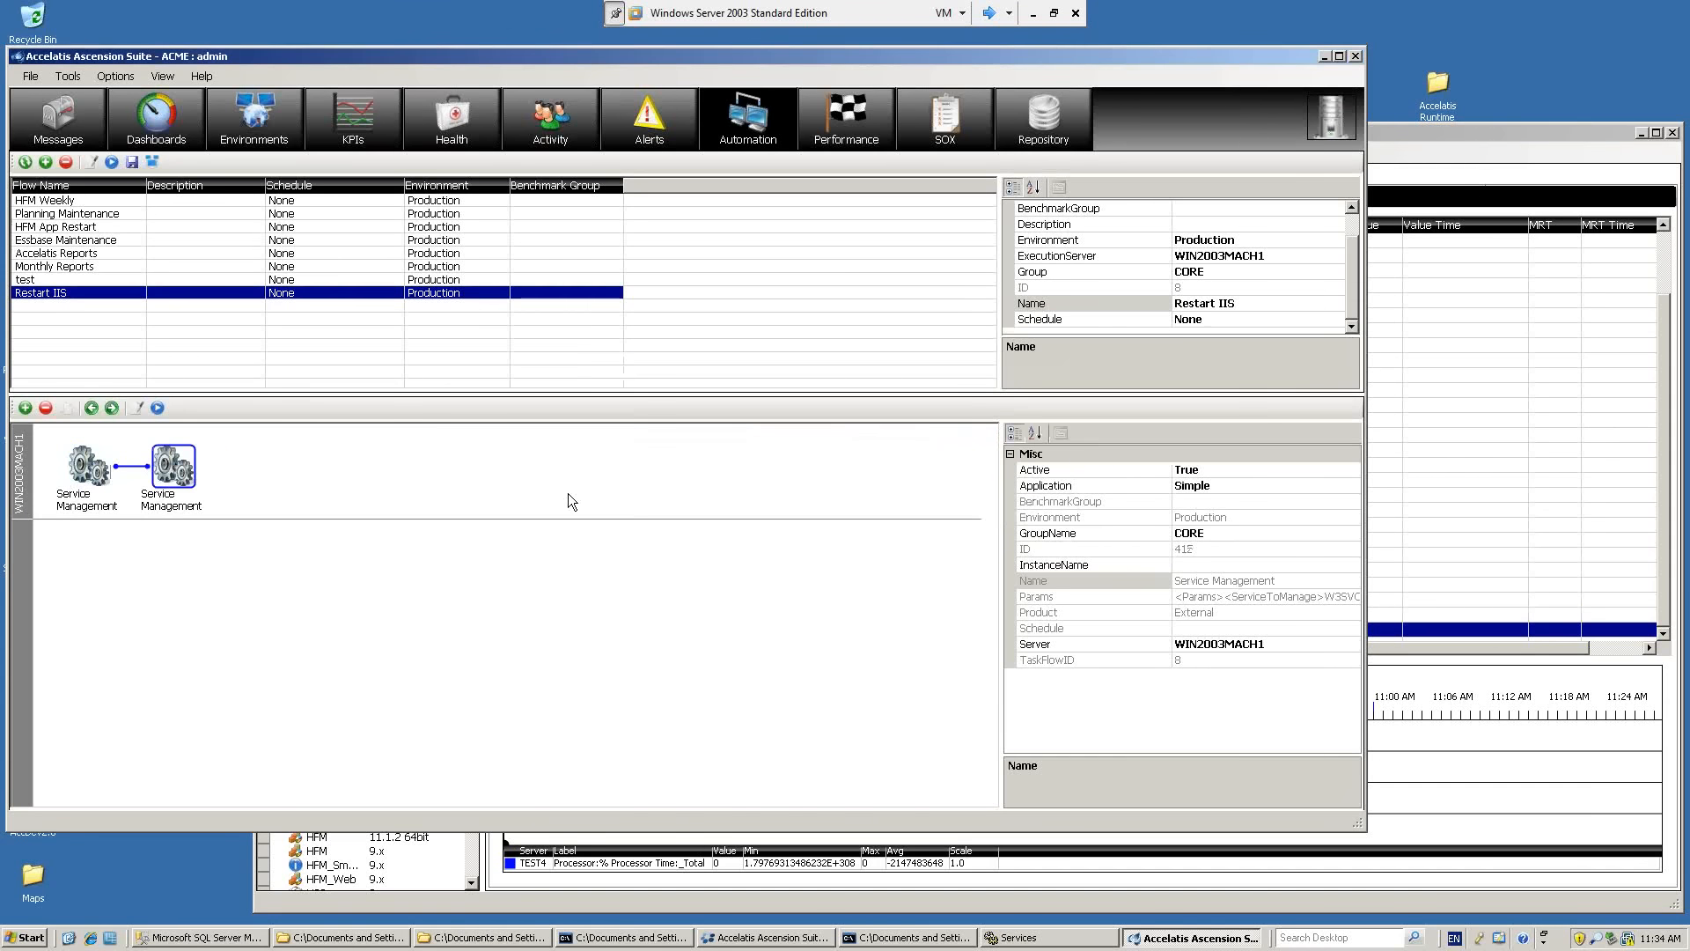
click(91, 471)
click(162, 473)
Review the Run Flow on Failure choices of the built-in HFM_Web IIS Admin health check, keep Restart IIS, and close the check designer.
click(430, 127)
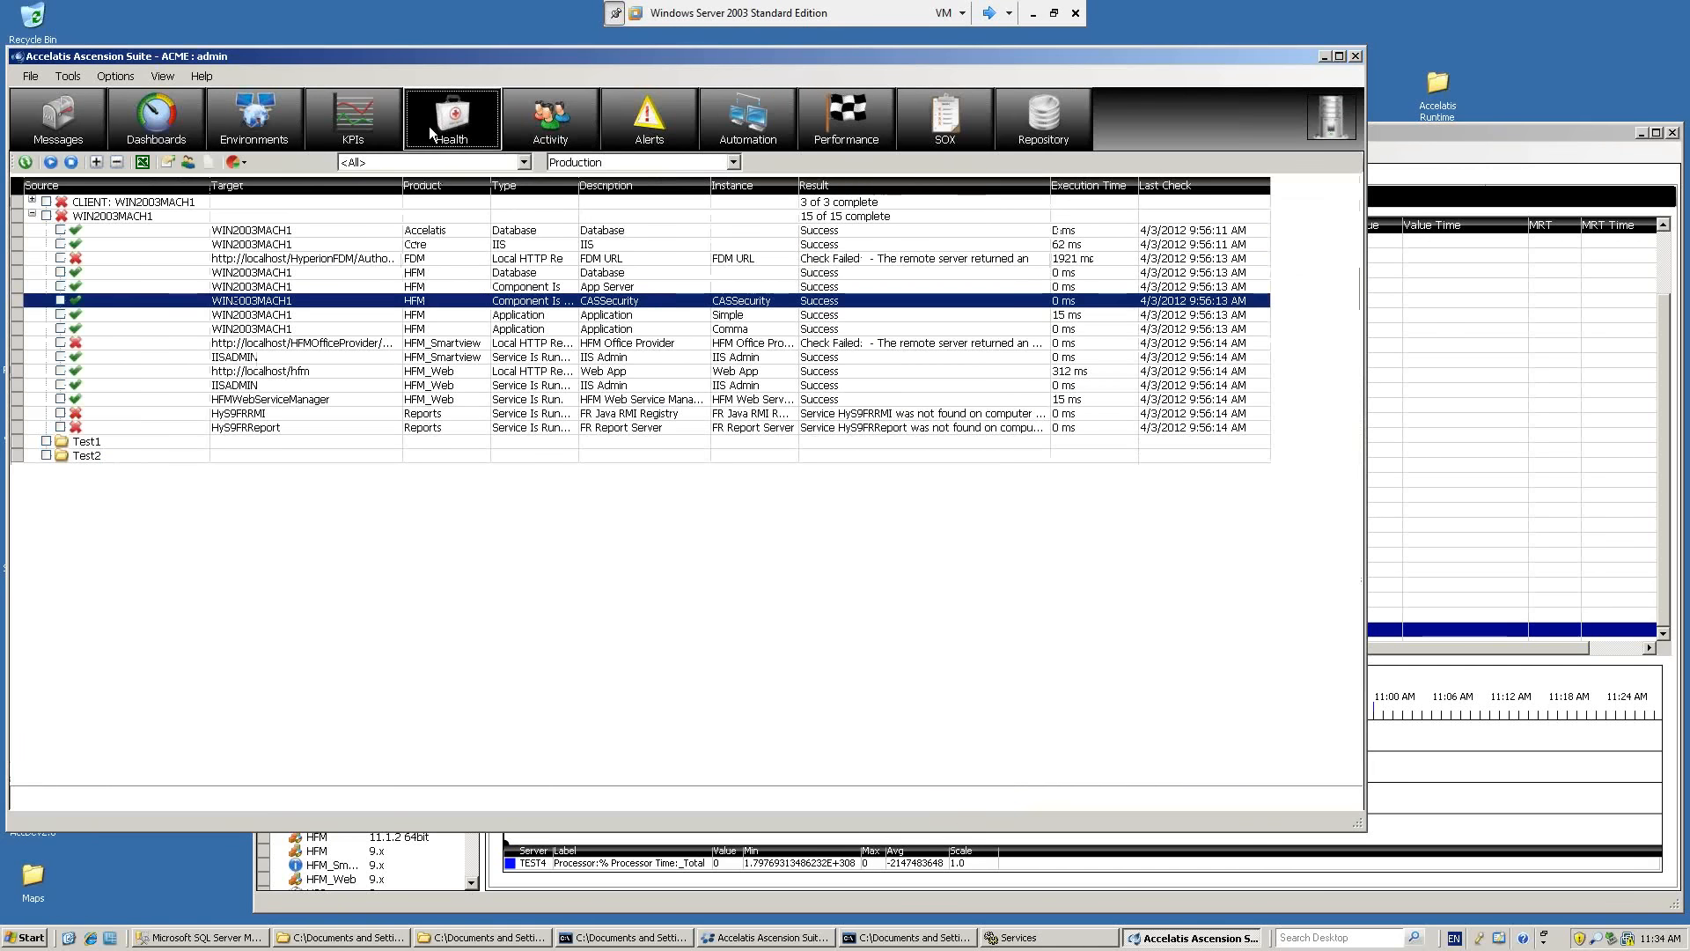
click(171, 163)
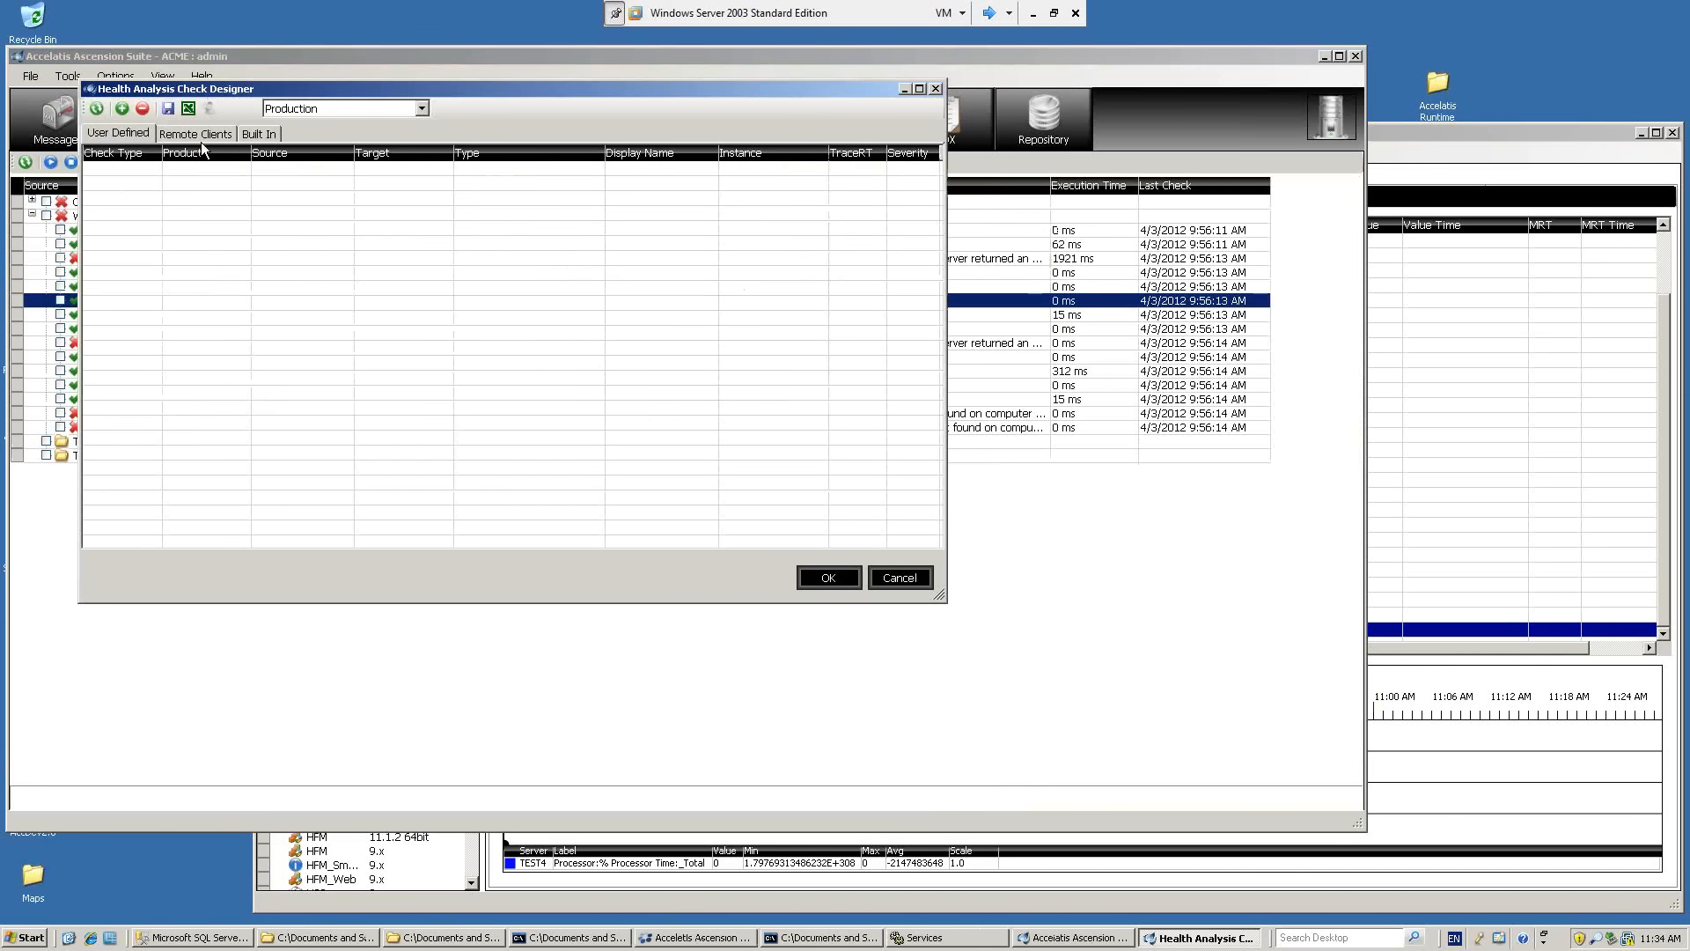
click(258, 137)
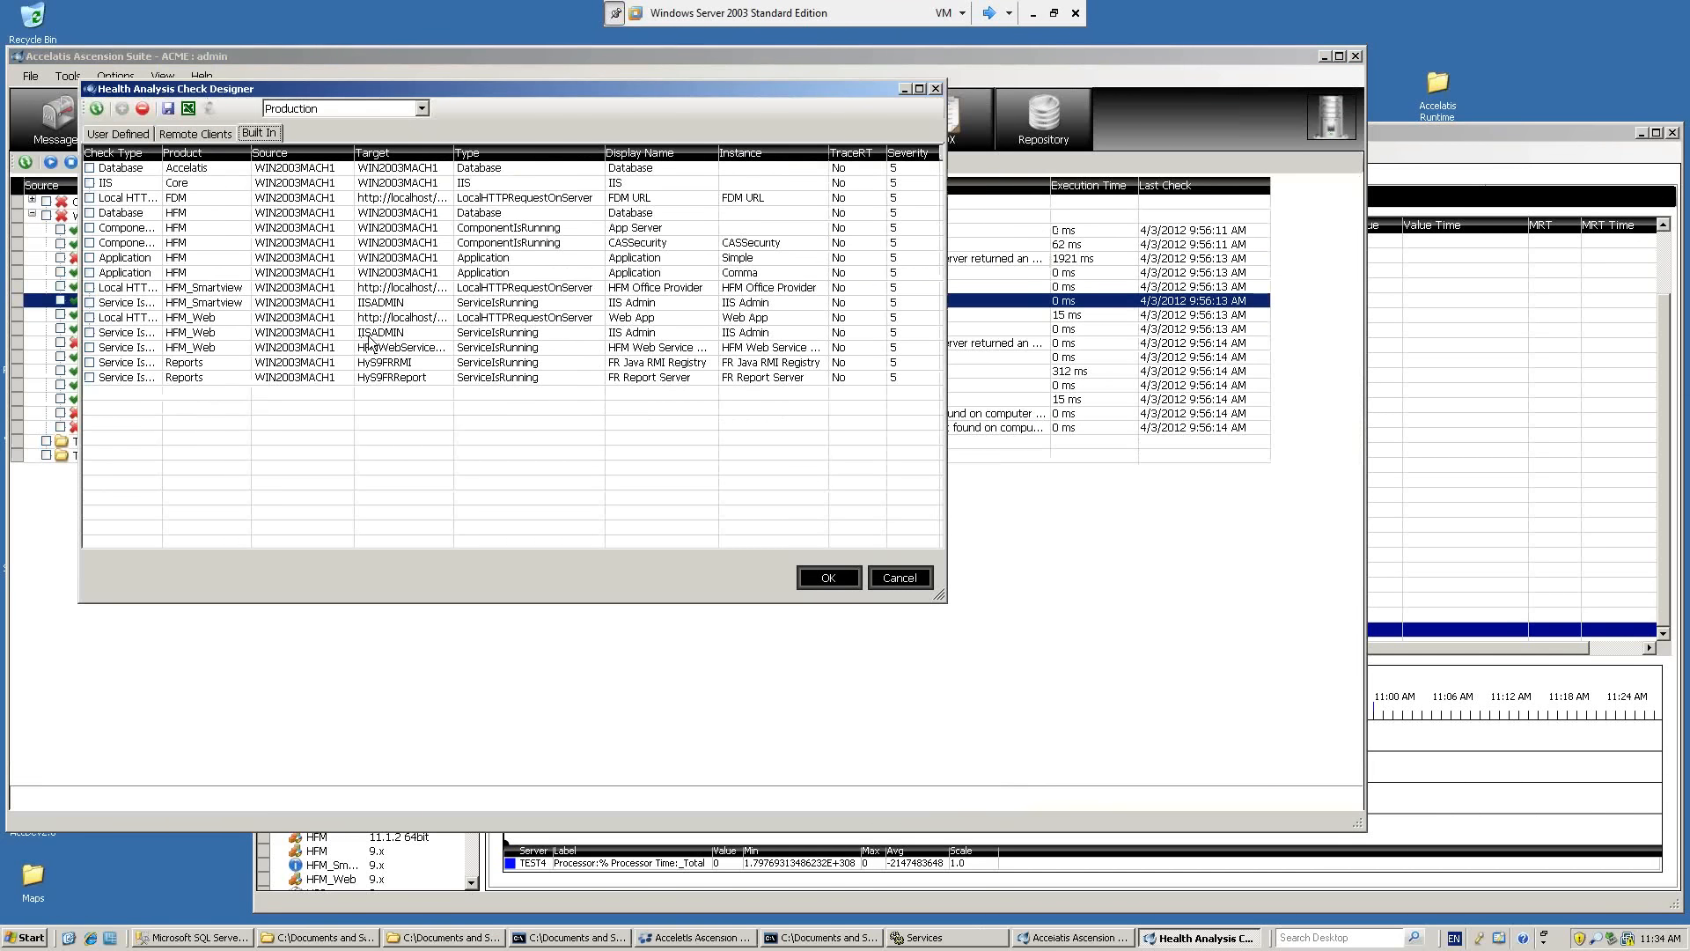
click(371, 333)
double_click(371, 339)
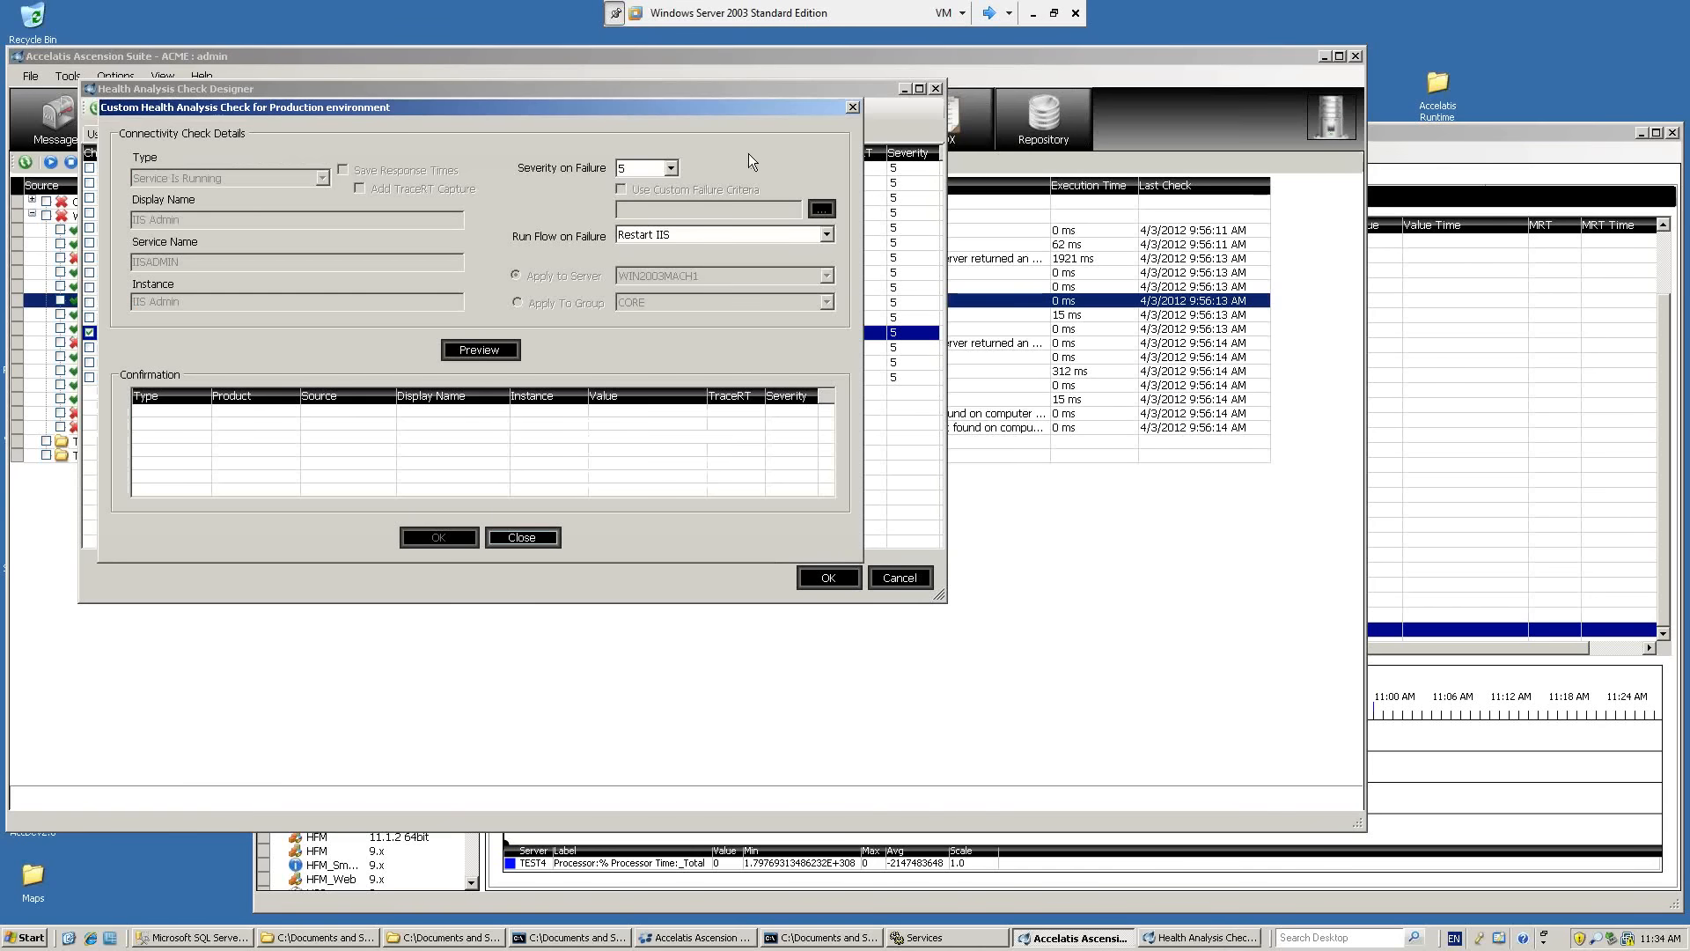
click(826, 235)
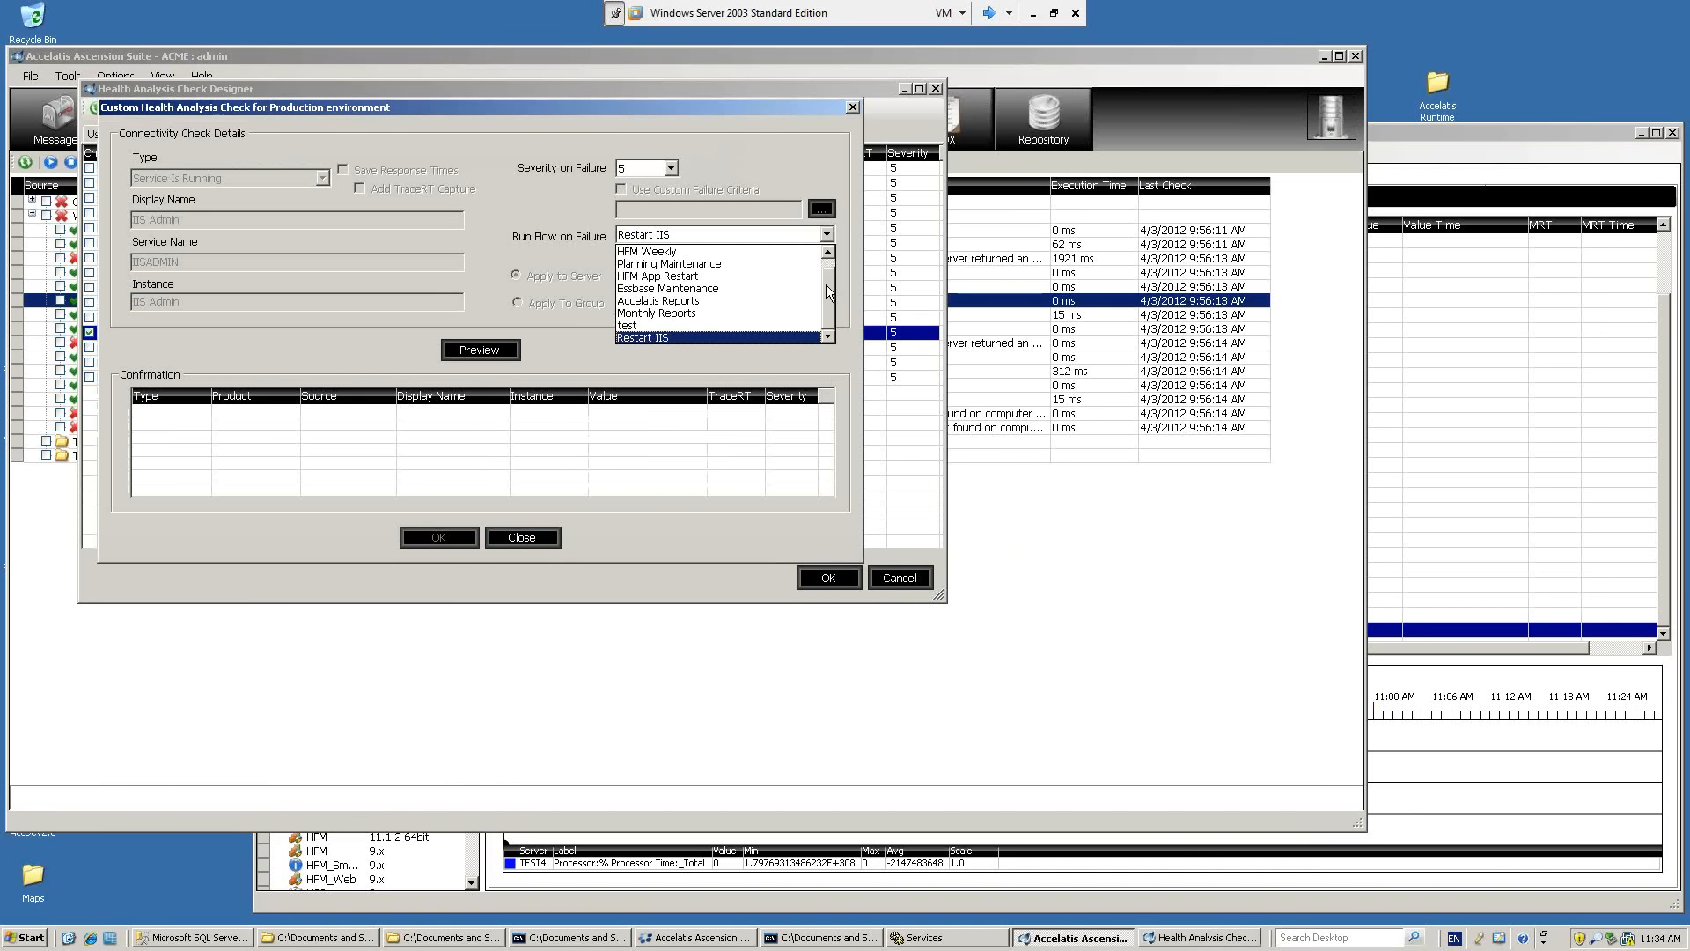
click(662, 334)
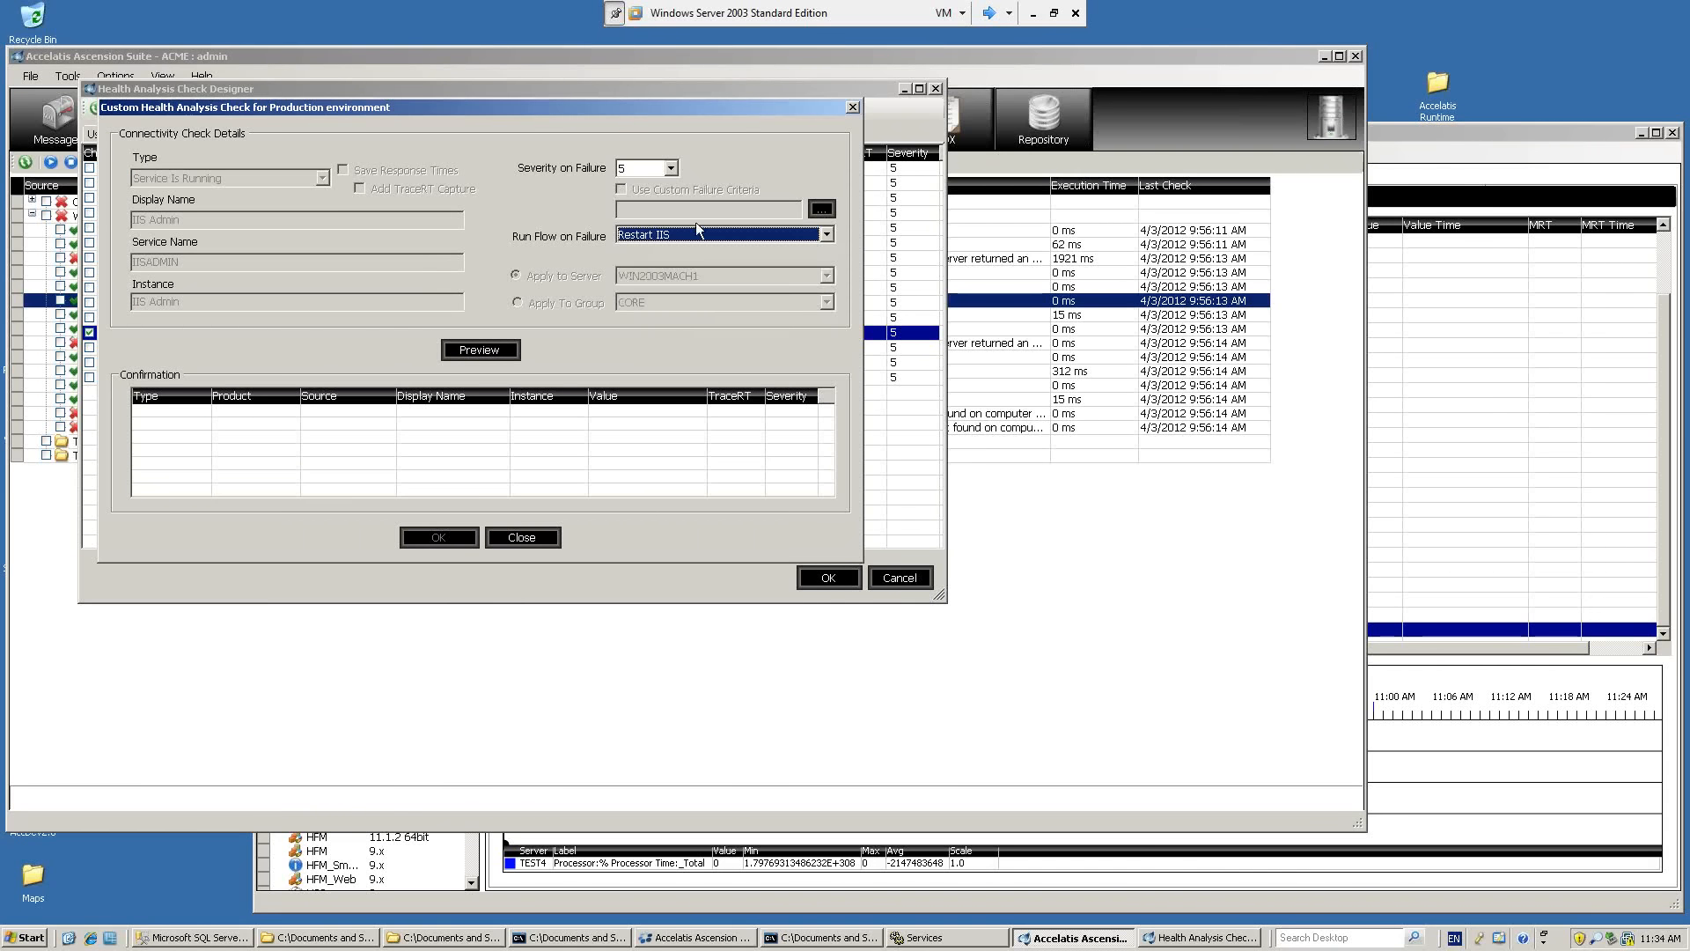
click(531, 535)
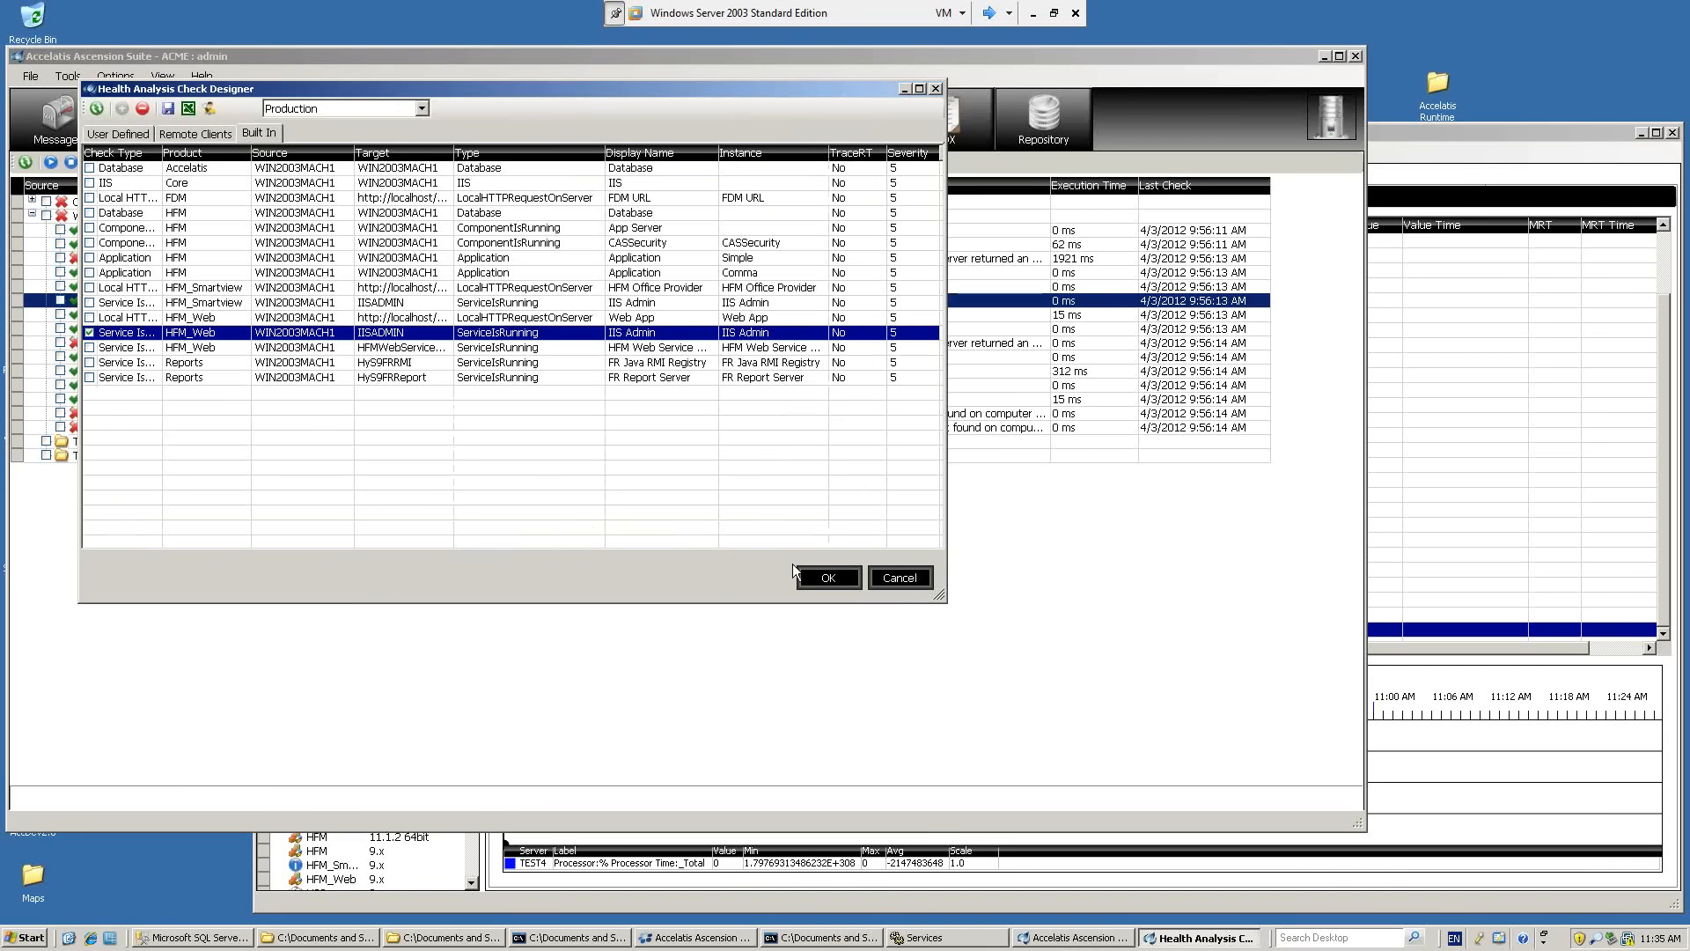
click(826, 577)
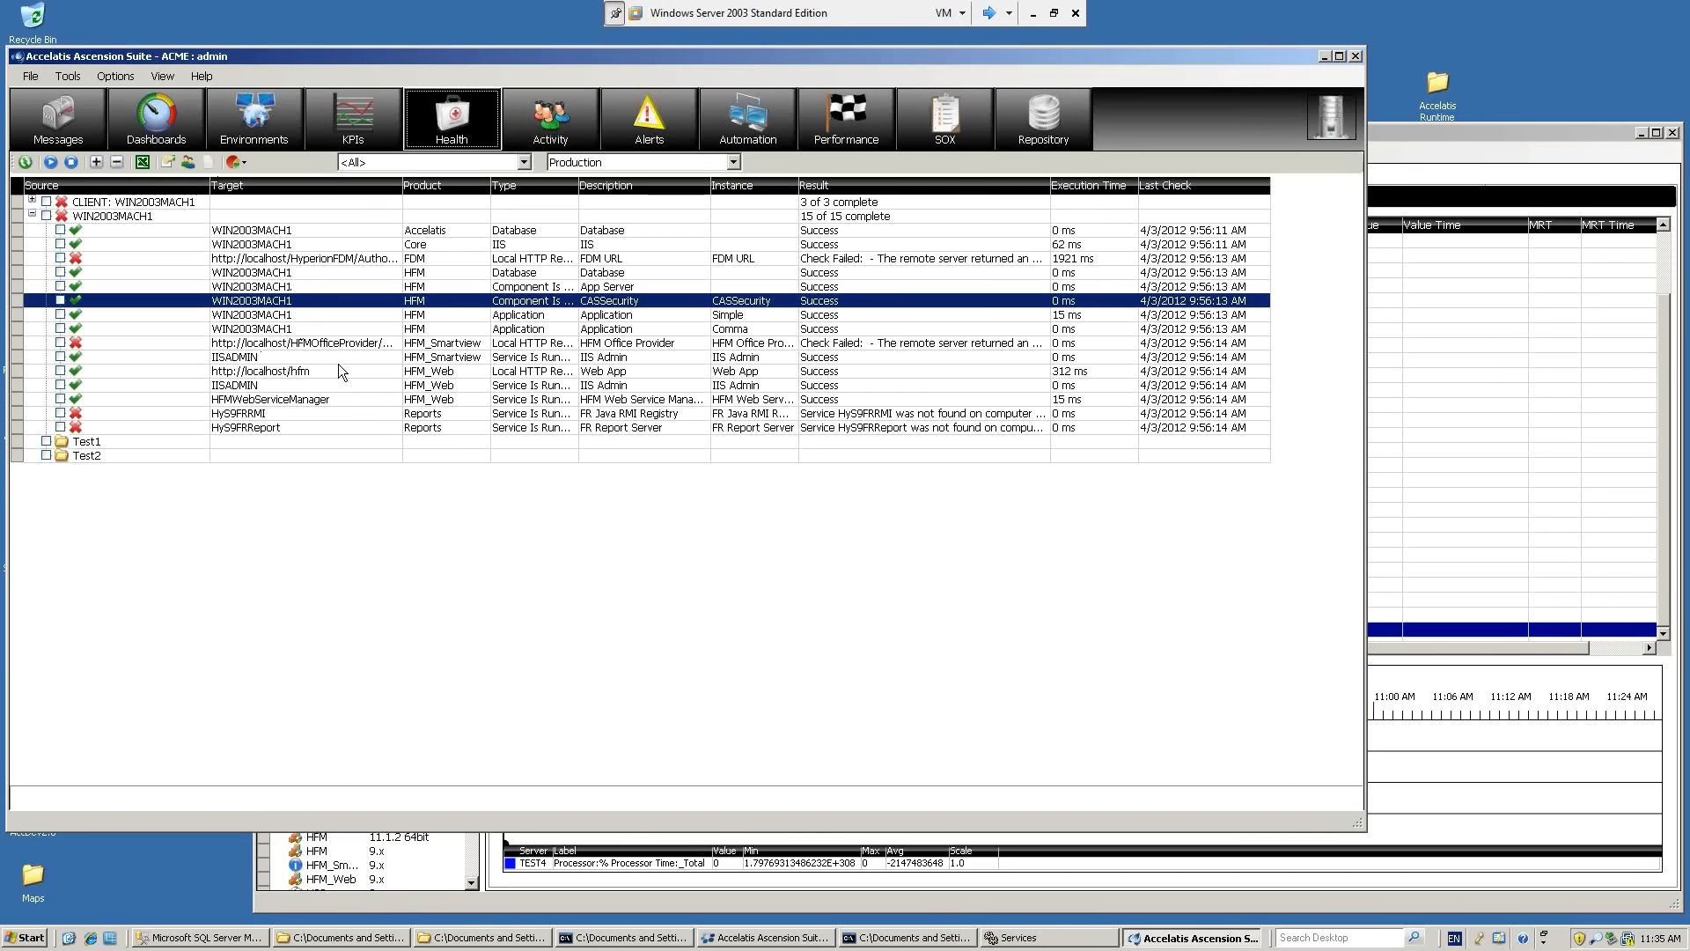
Compare the HFM_Web Web App and IIS Admin health check results for WIN2003MACH1.
click(278, 373)
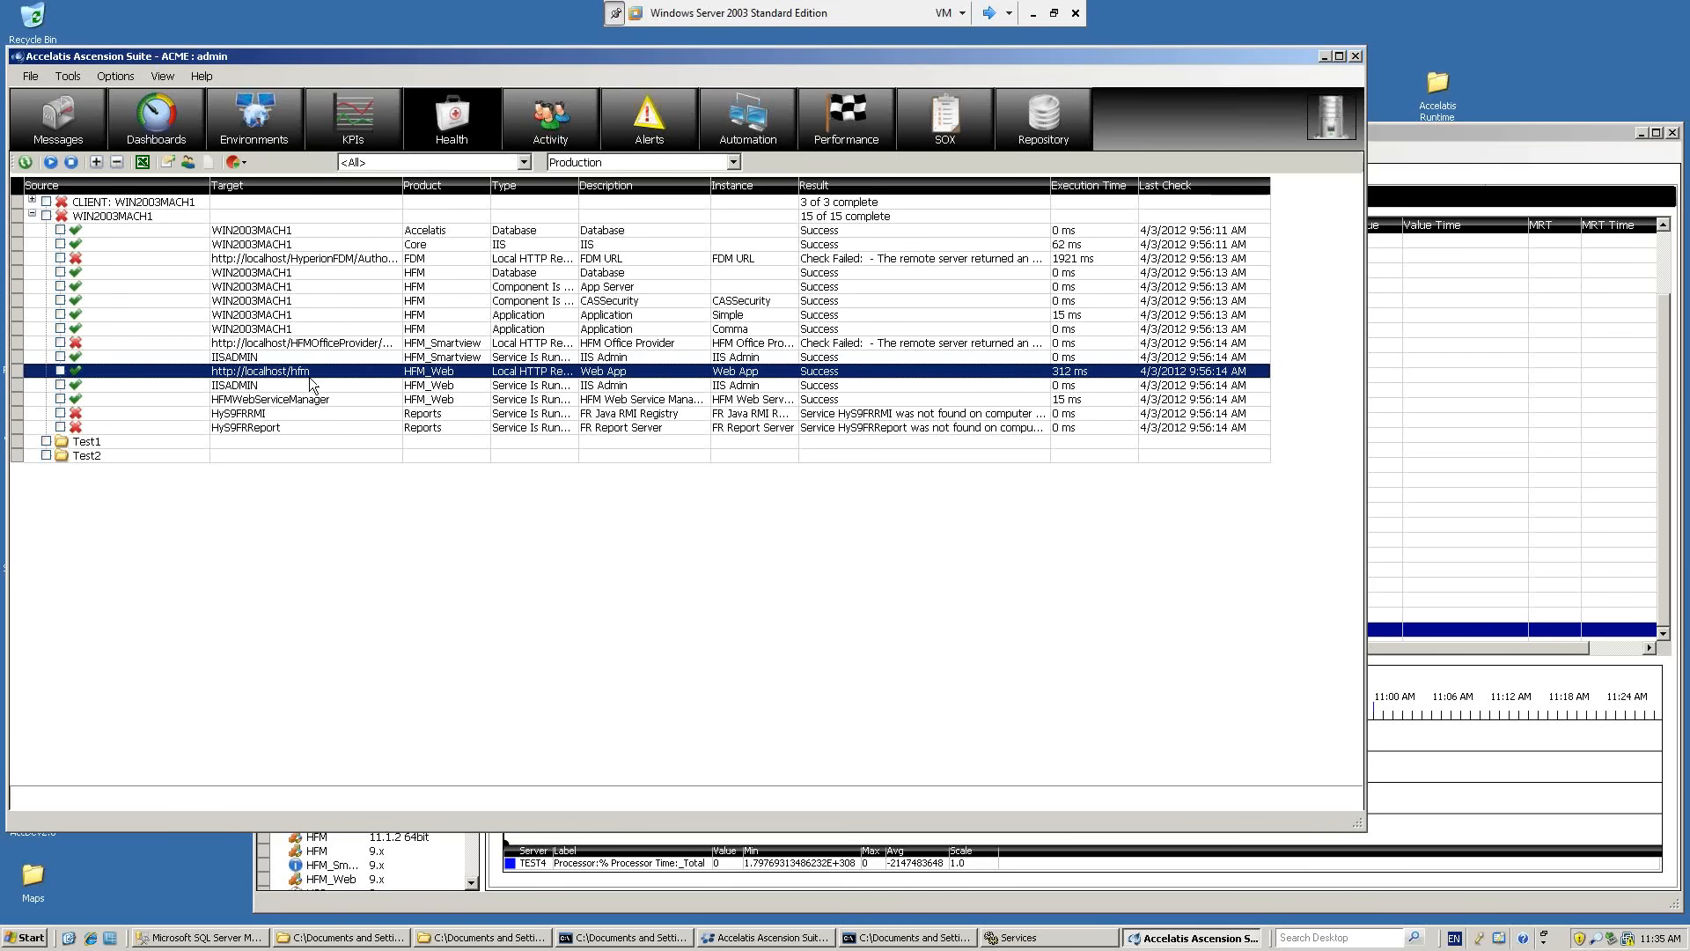
click(278, 386)
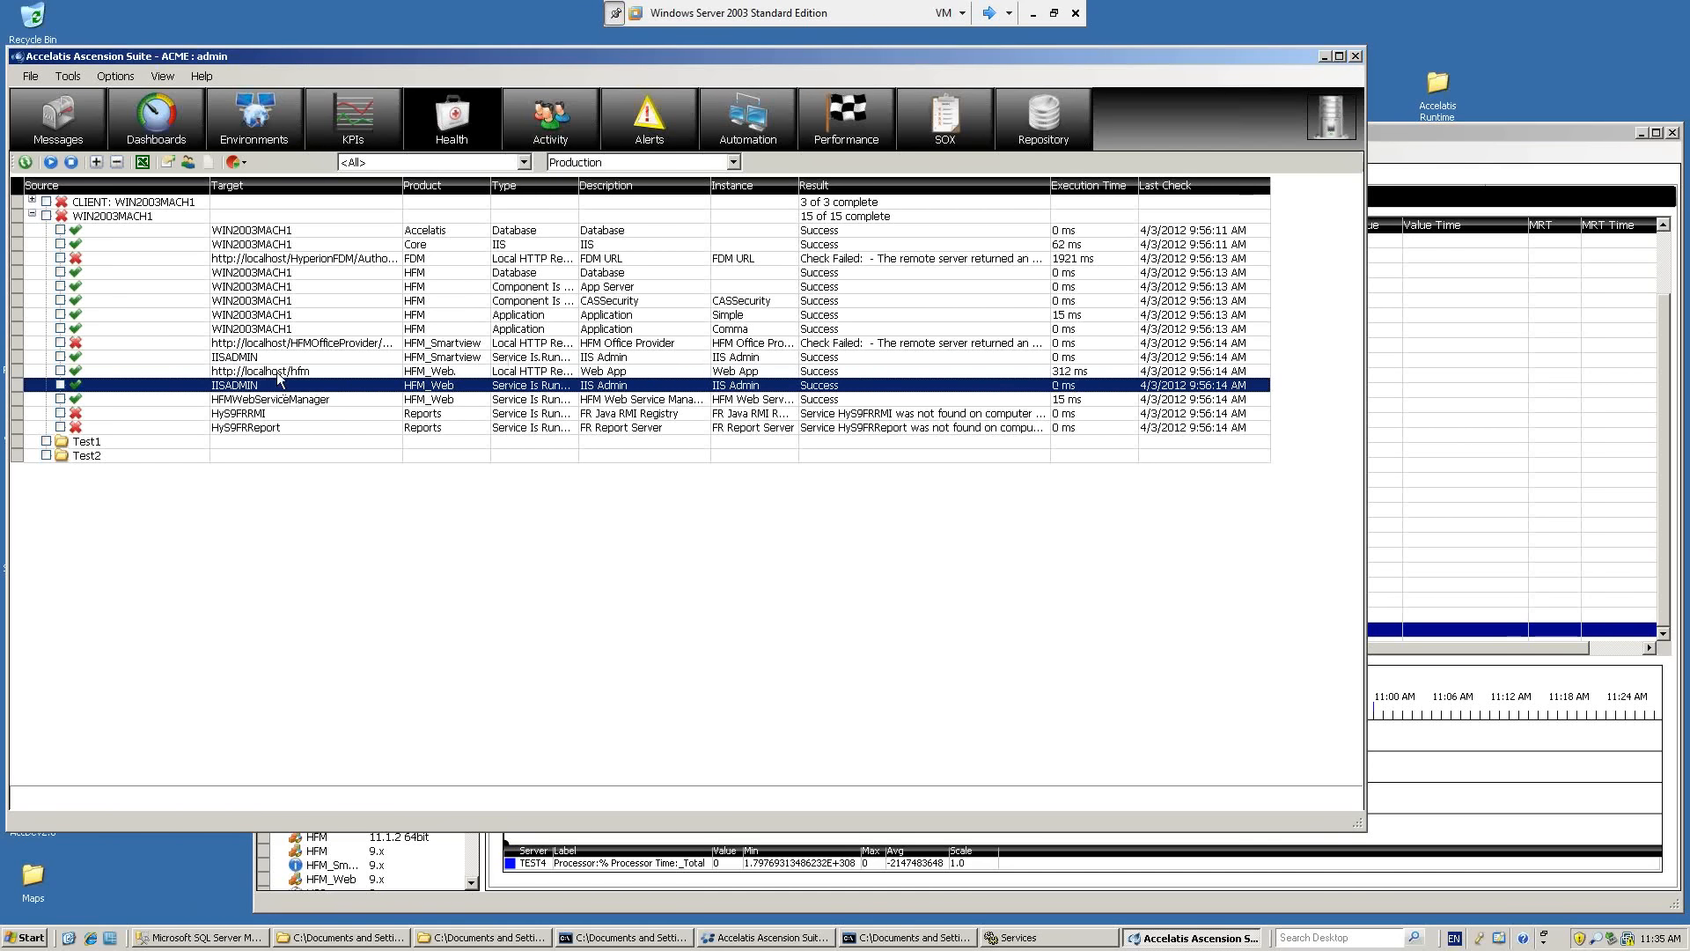
click(276, 373)
click(277, 386)
click(273, 372)
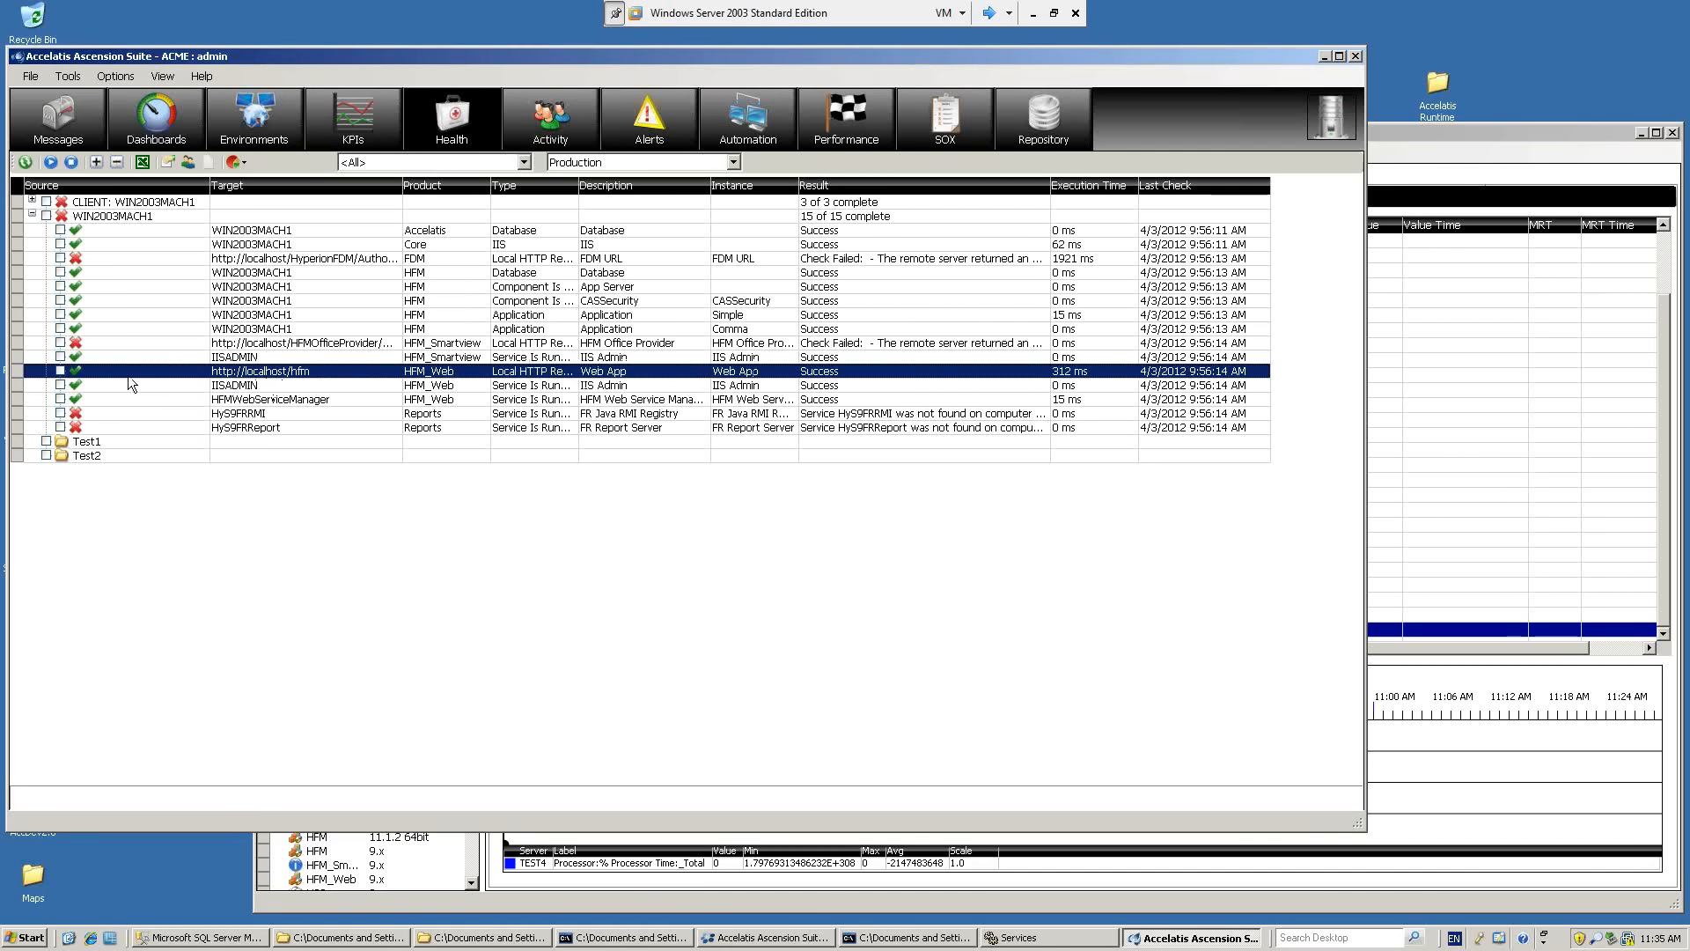
Run the health checks for the Production environment and inspect the refreshed HFM_Web Web App and IIS Admin results under WIN2003MACH1.
click(55, 168)
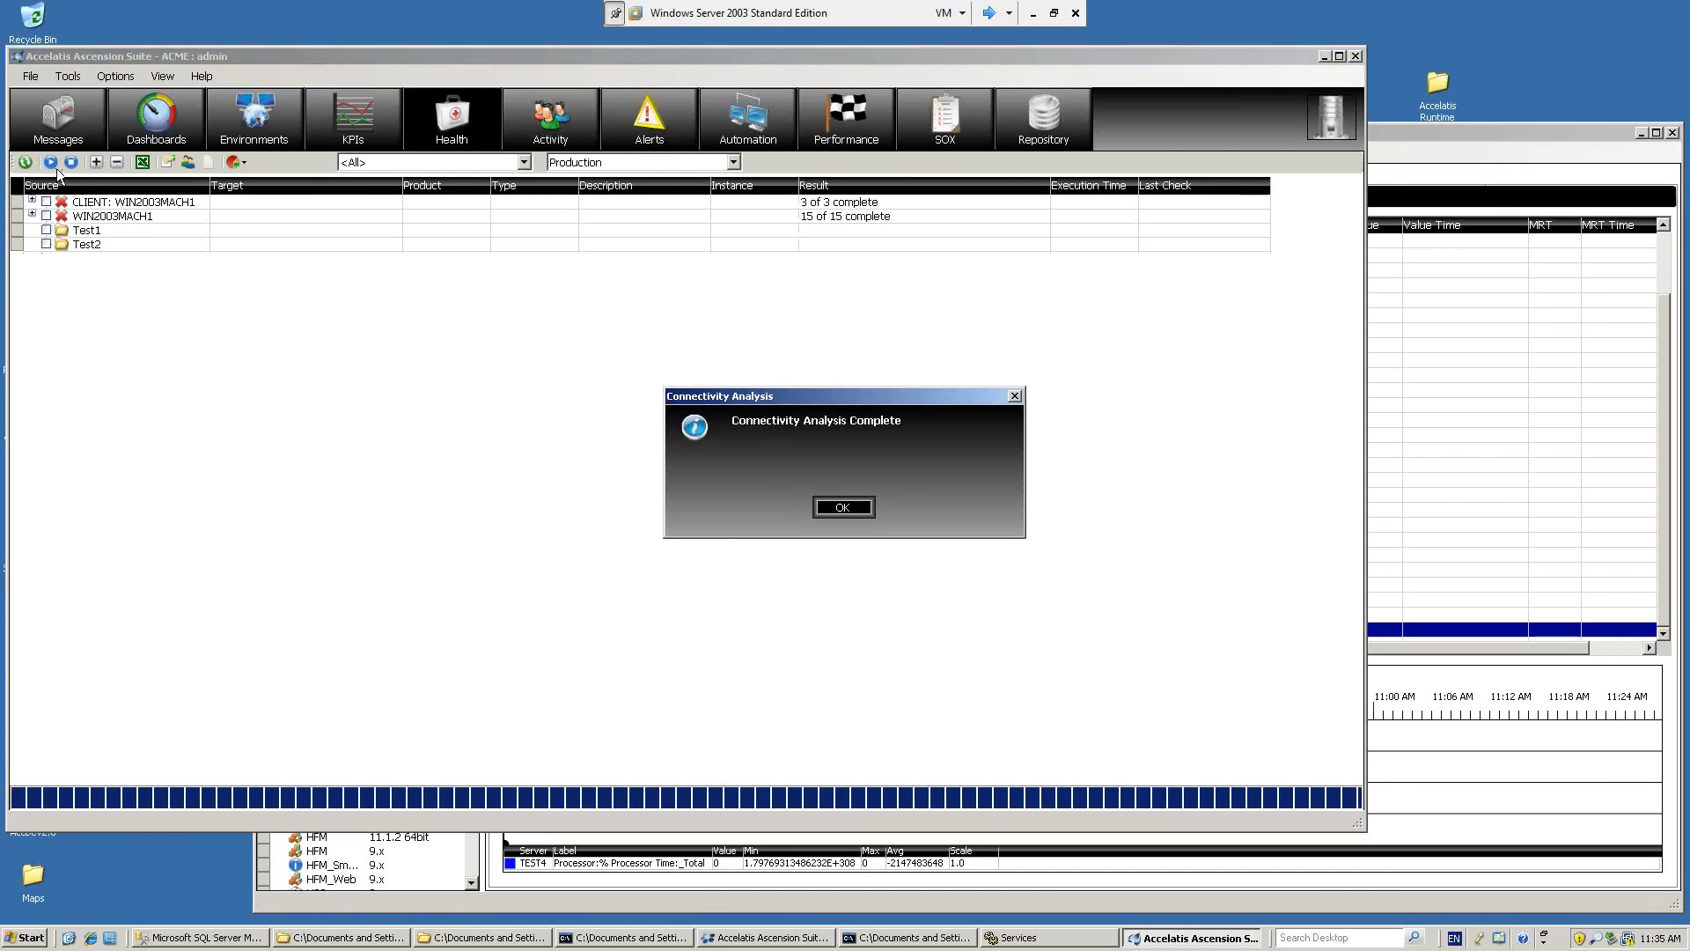
click(828, 506)
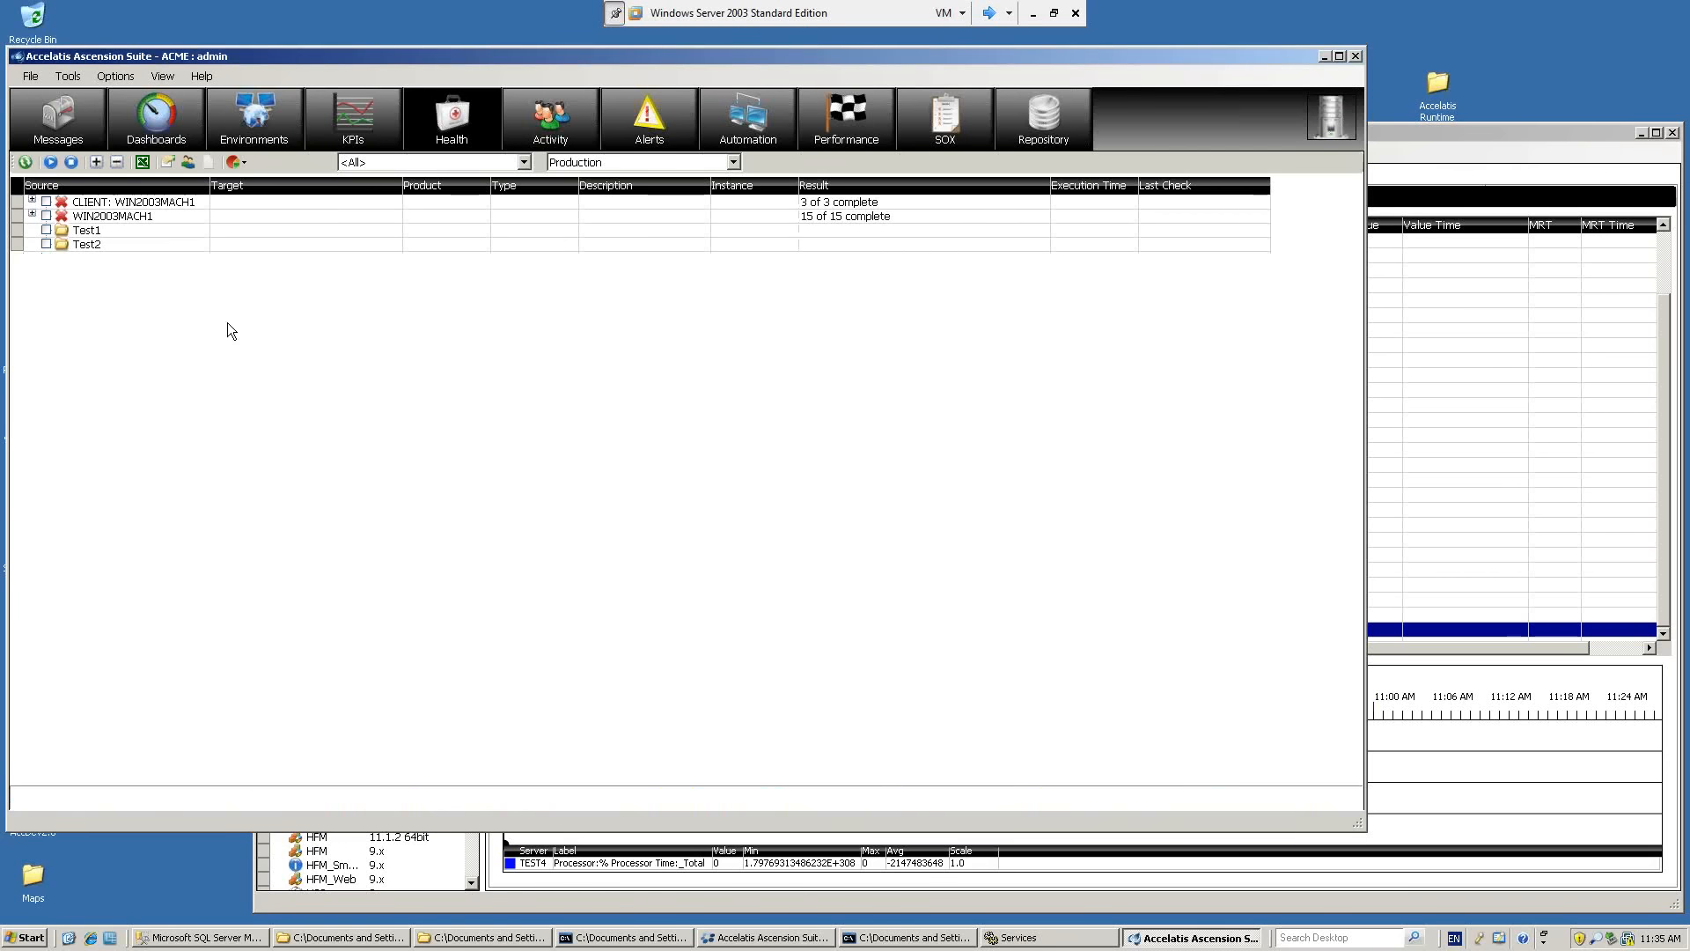
click(35, 216)
click(33, 215)
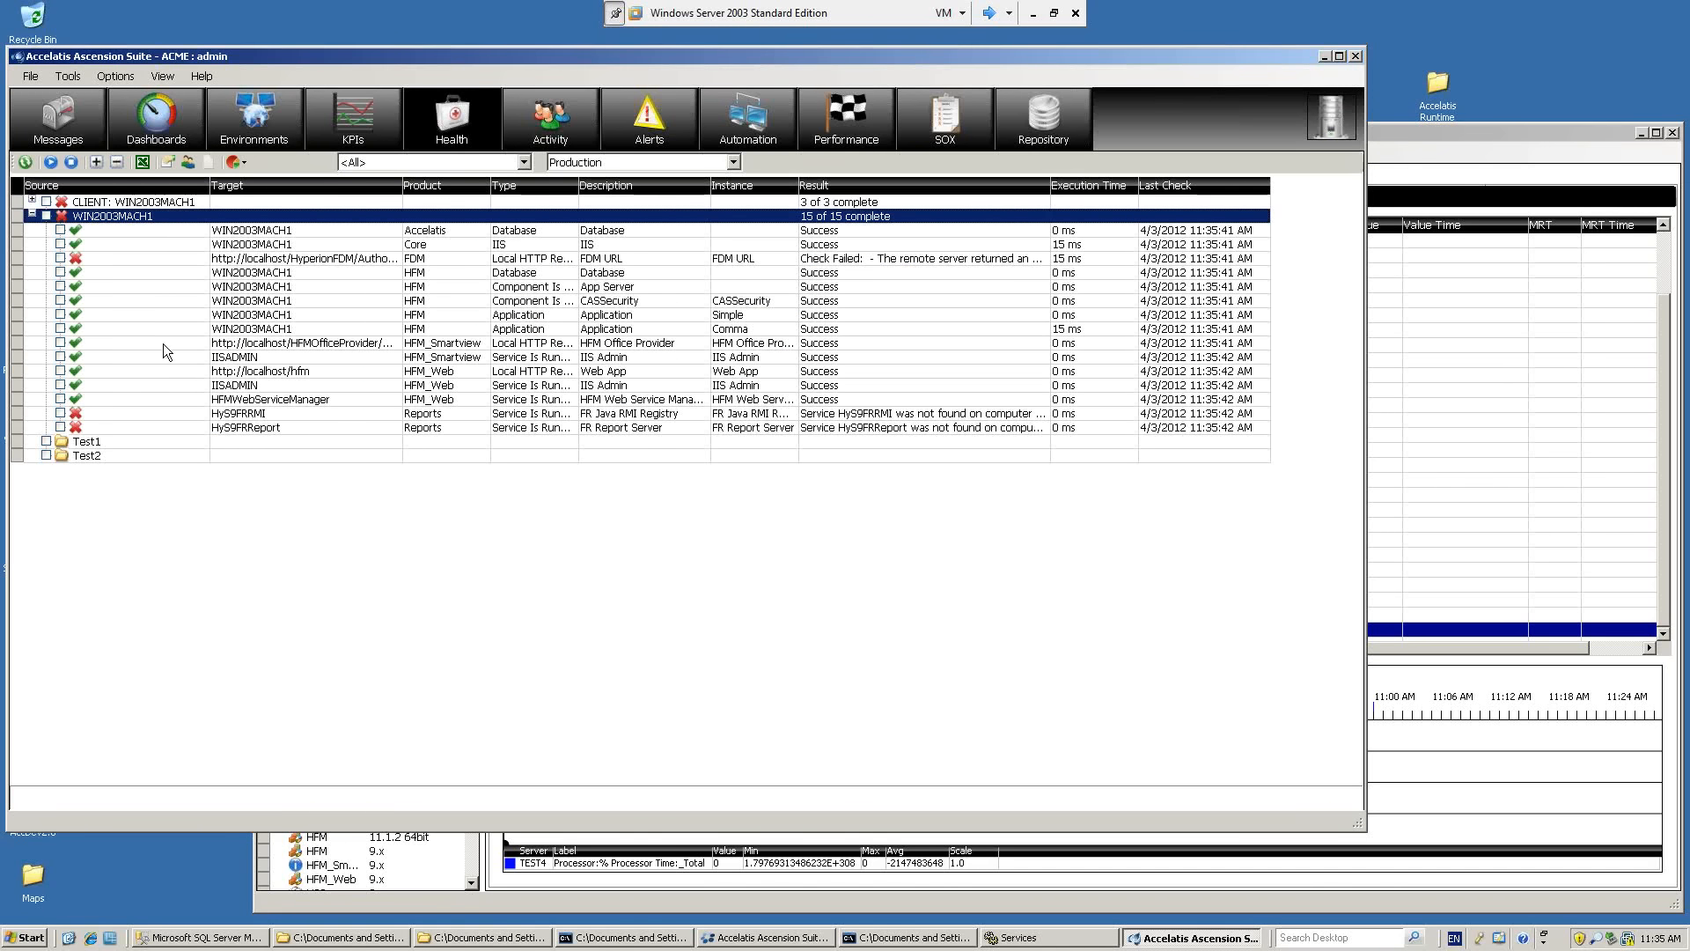
click(268, 371)
click(265, 385)
click(265, 375)
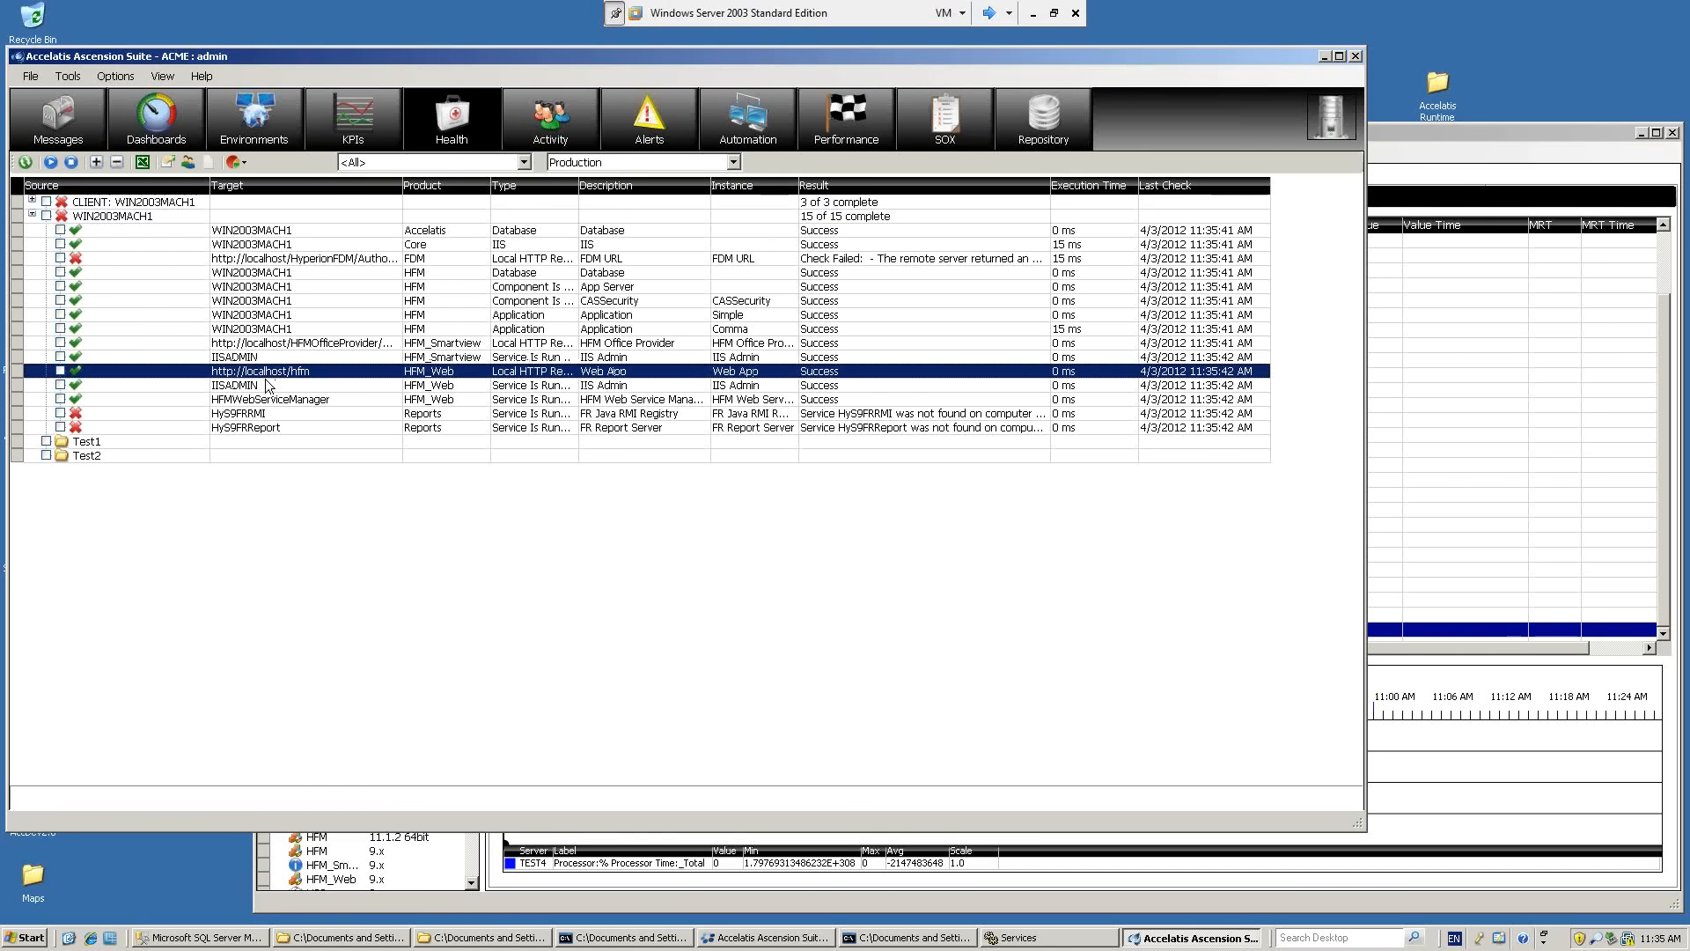
click(265, 384)
click(273, 372)
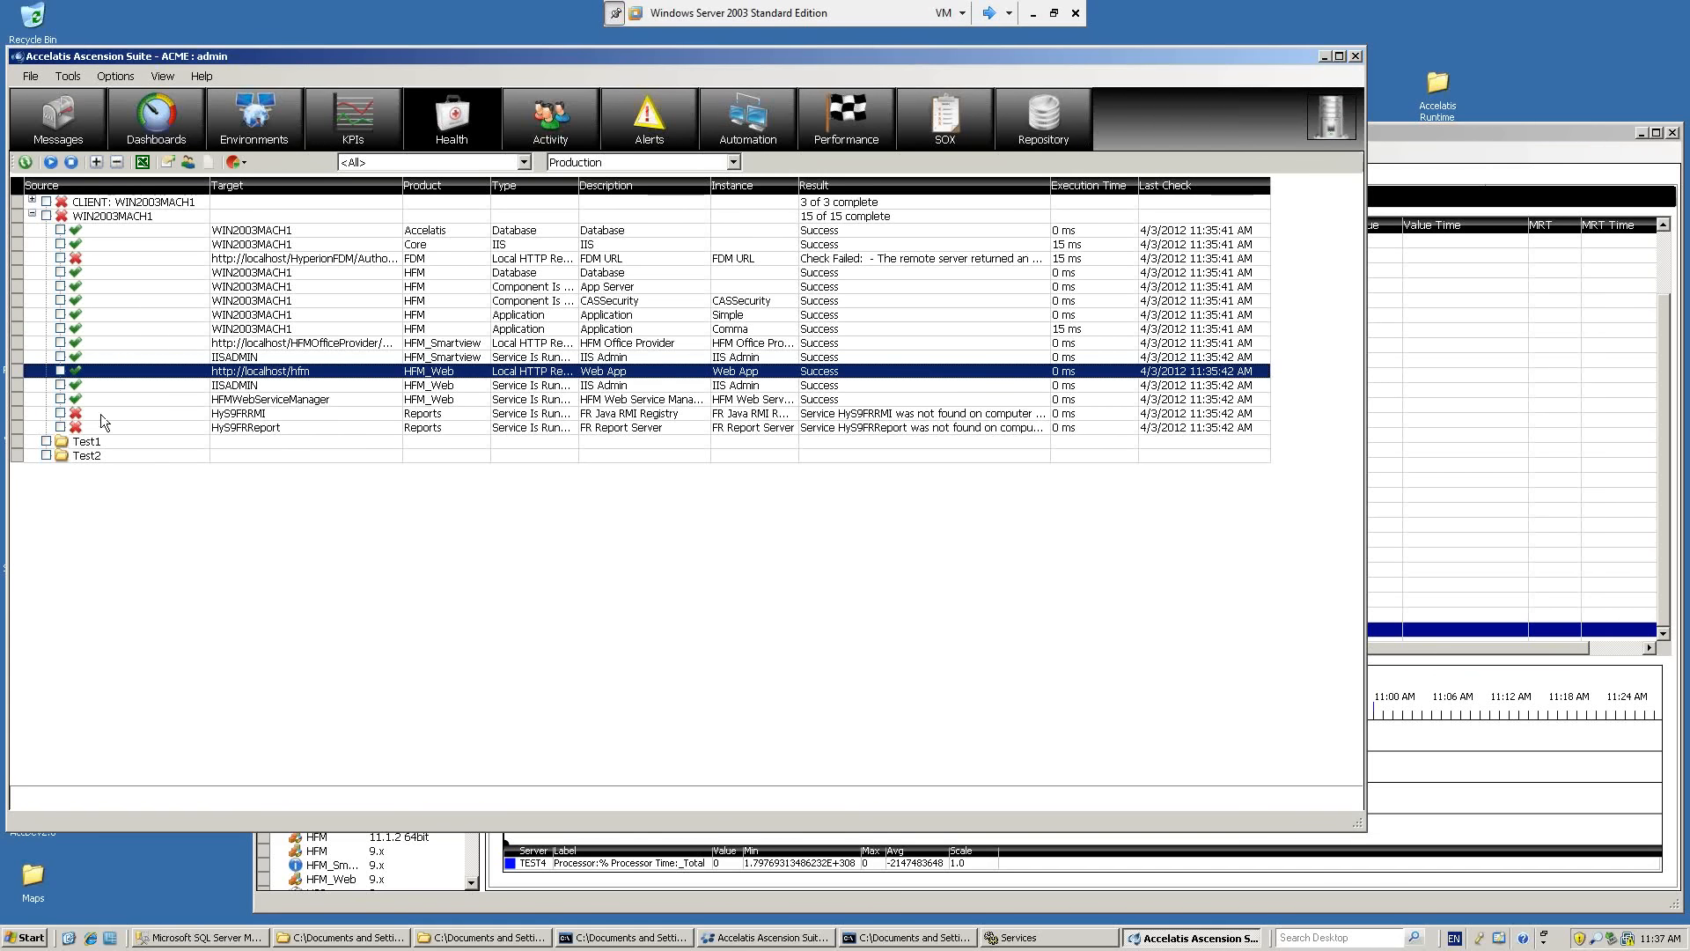
In Windows Services, refresh the list, stop the IIS Admin Service together with its dependent services, and minimize the console.
click(991, 939)
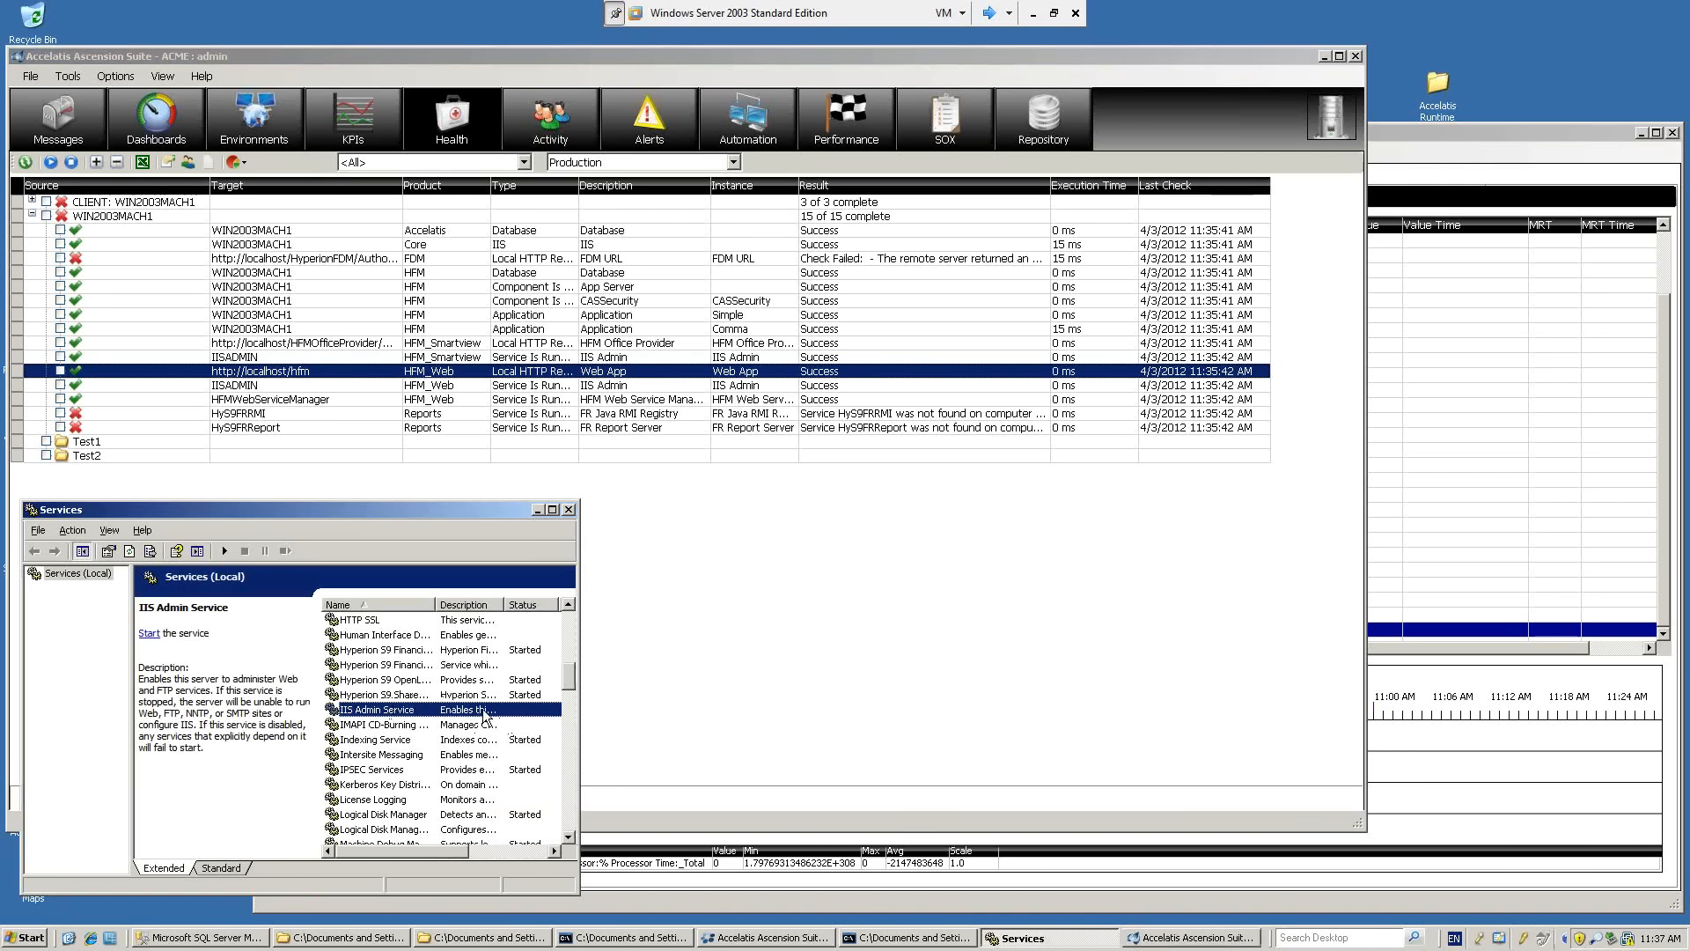
click(129, 553)
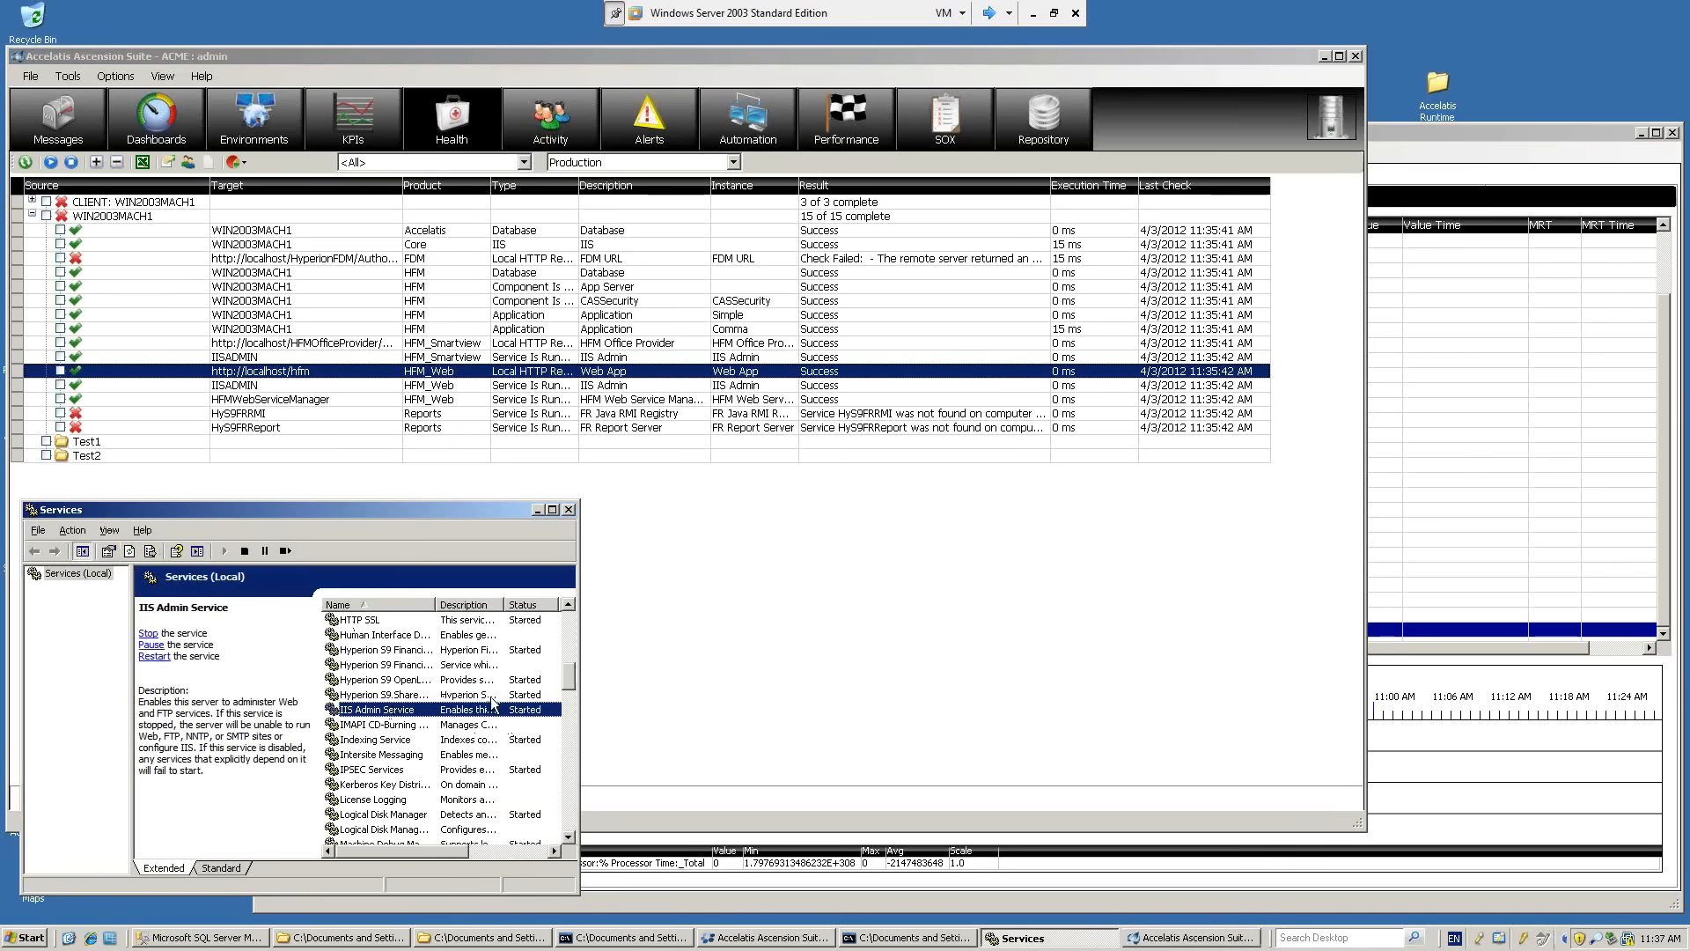
right_click(397, 713)
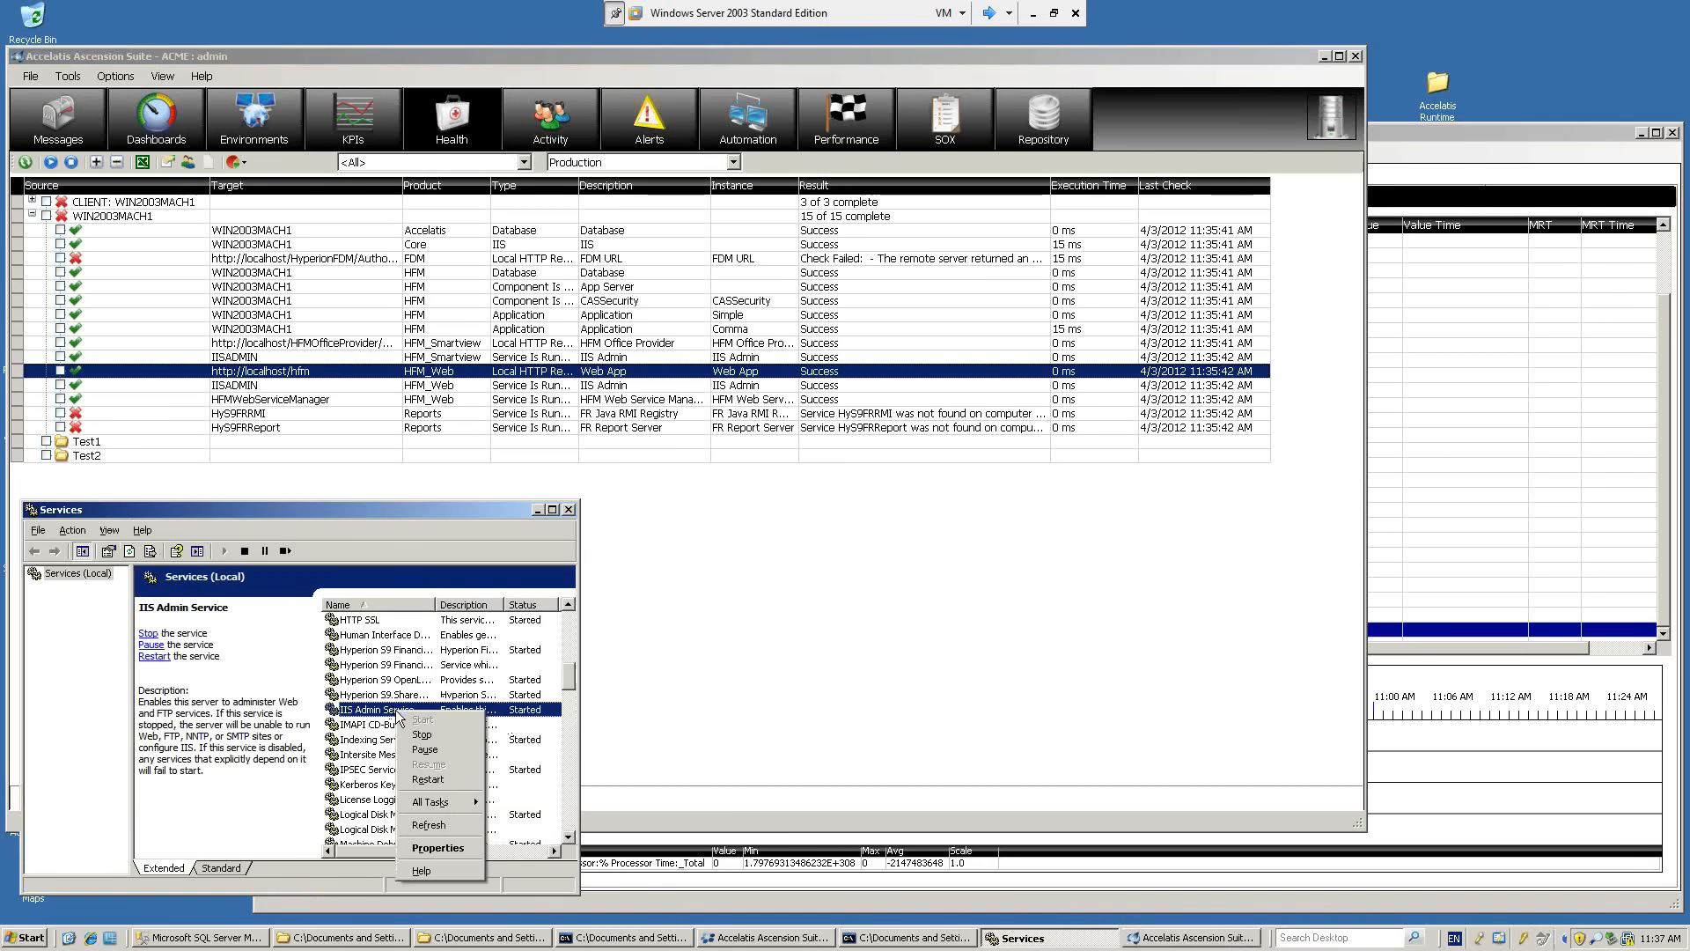
click(420, 733)
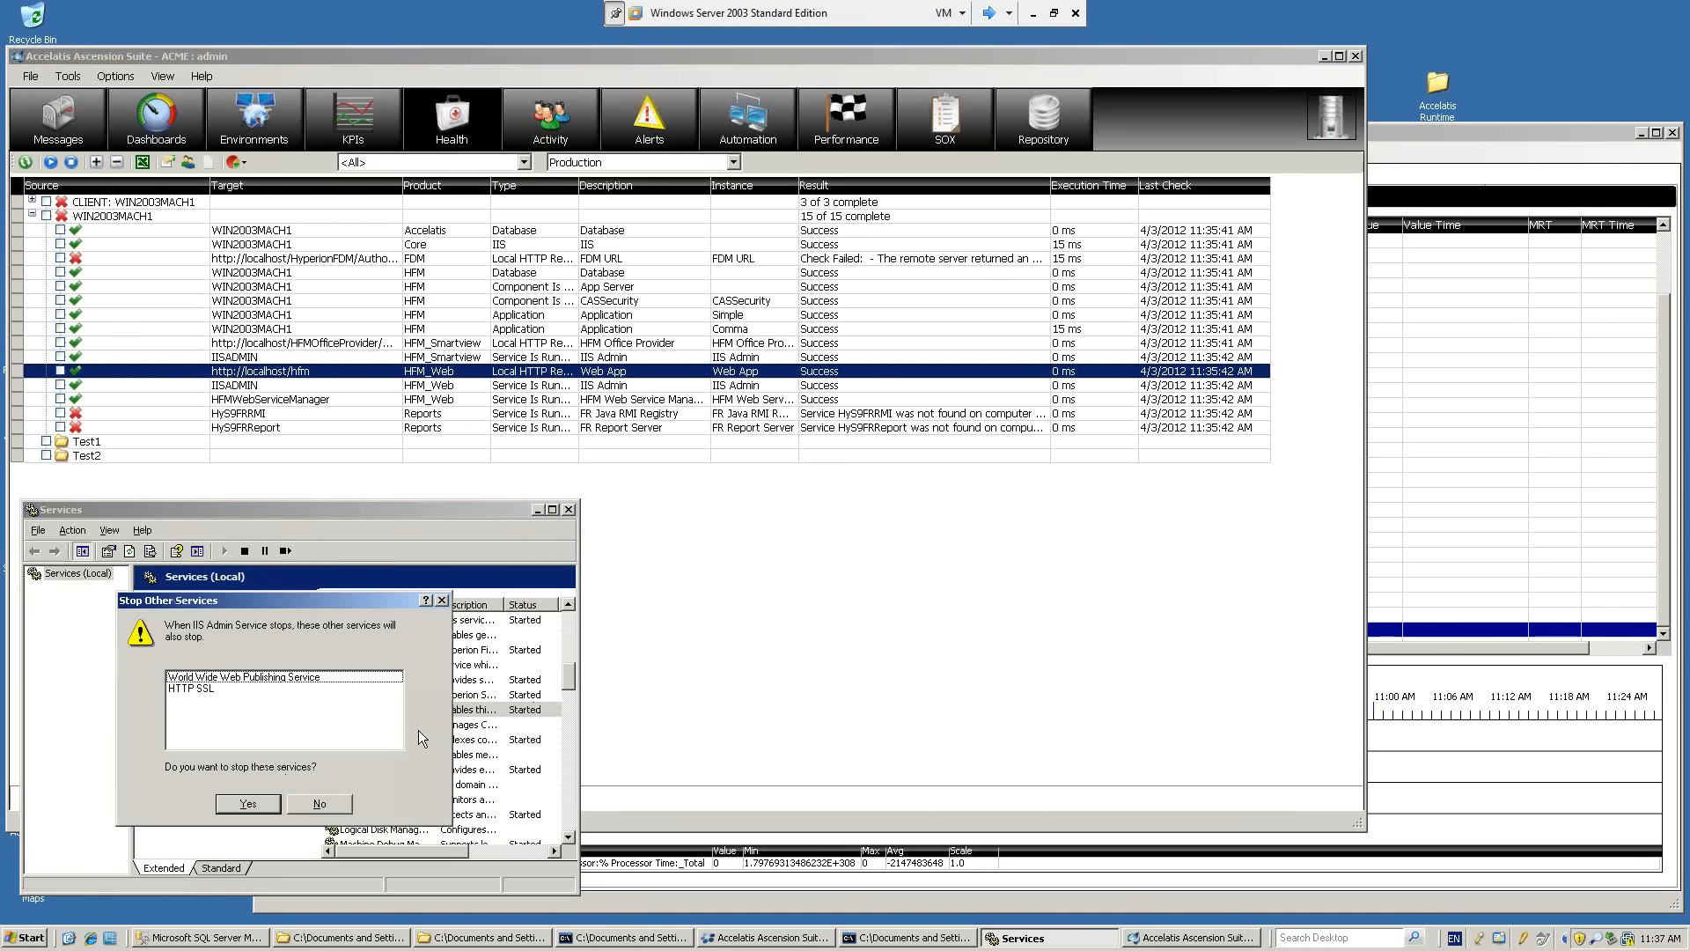
click(248, 804)
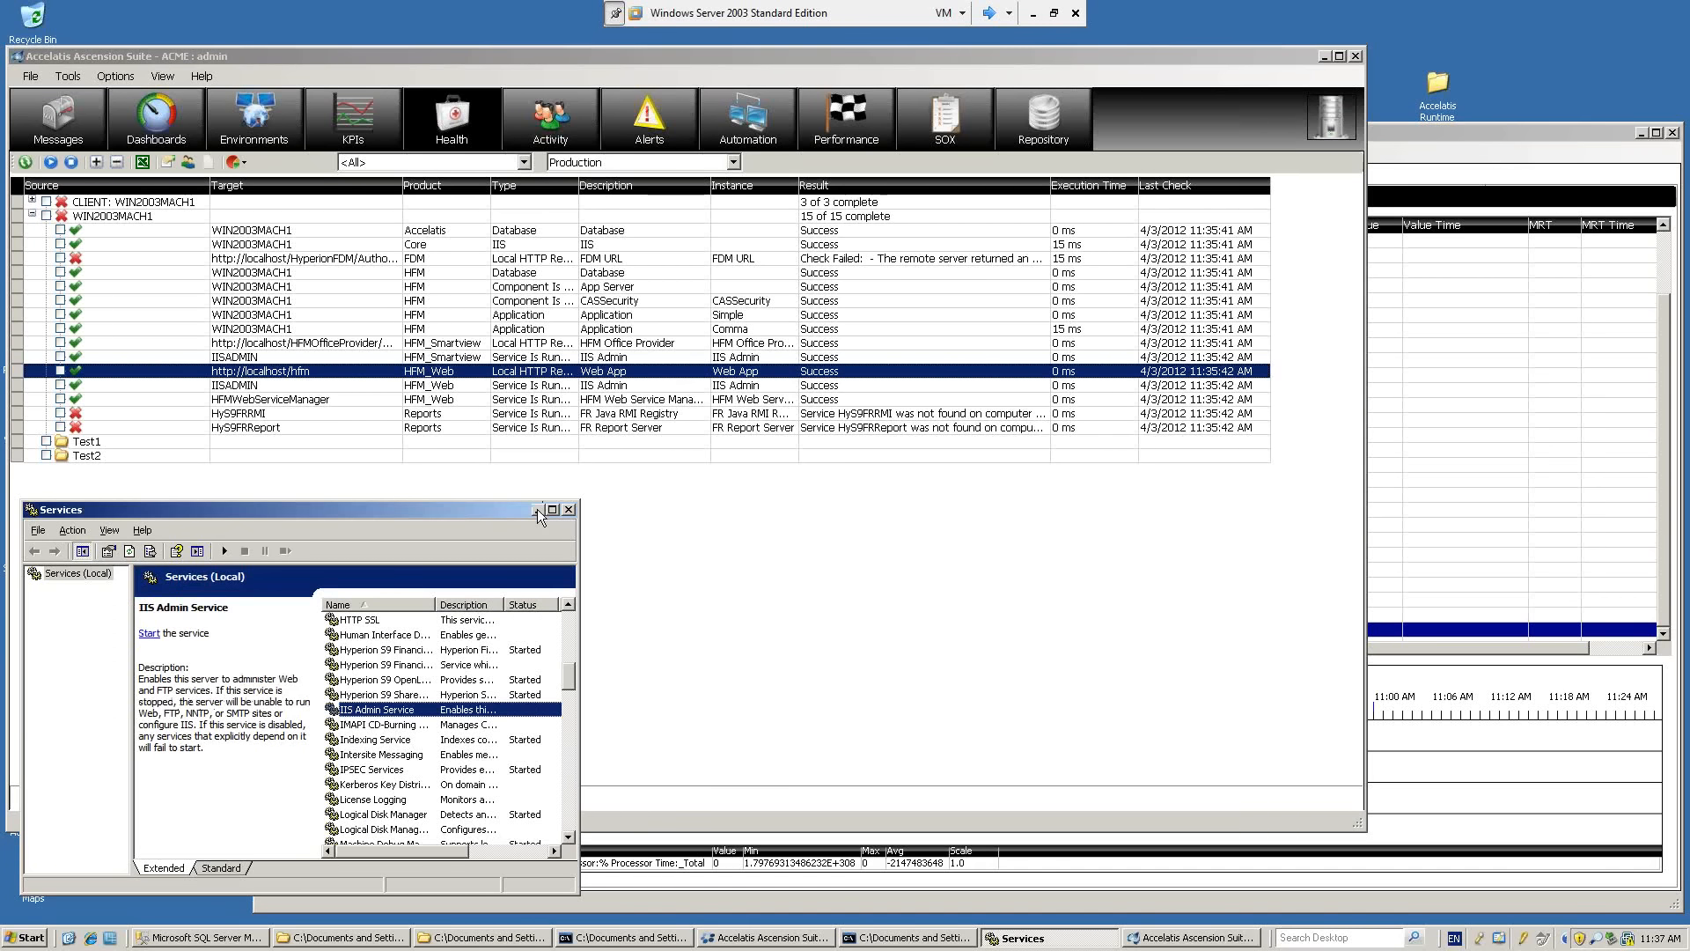
click(537, 510)
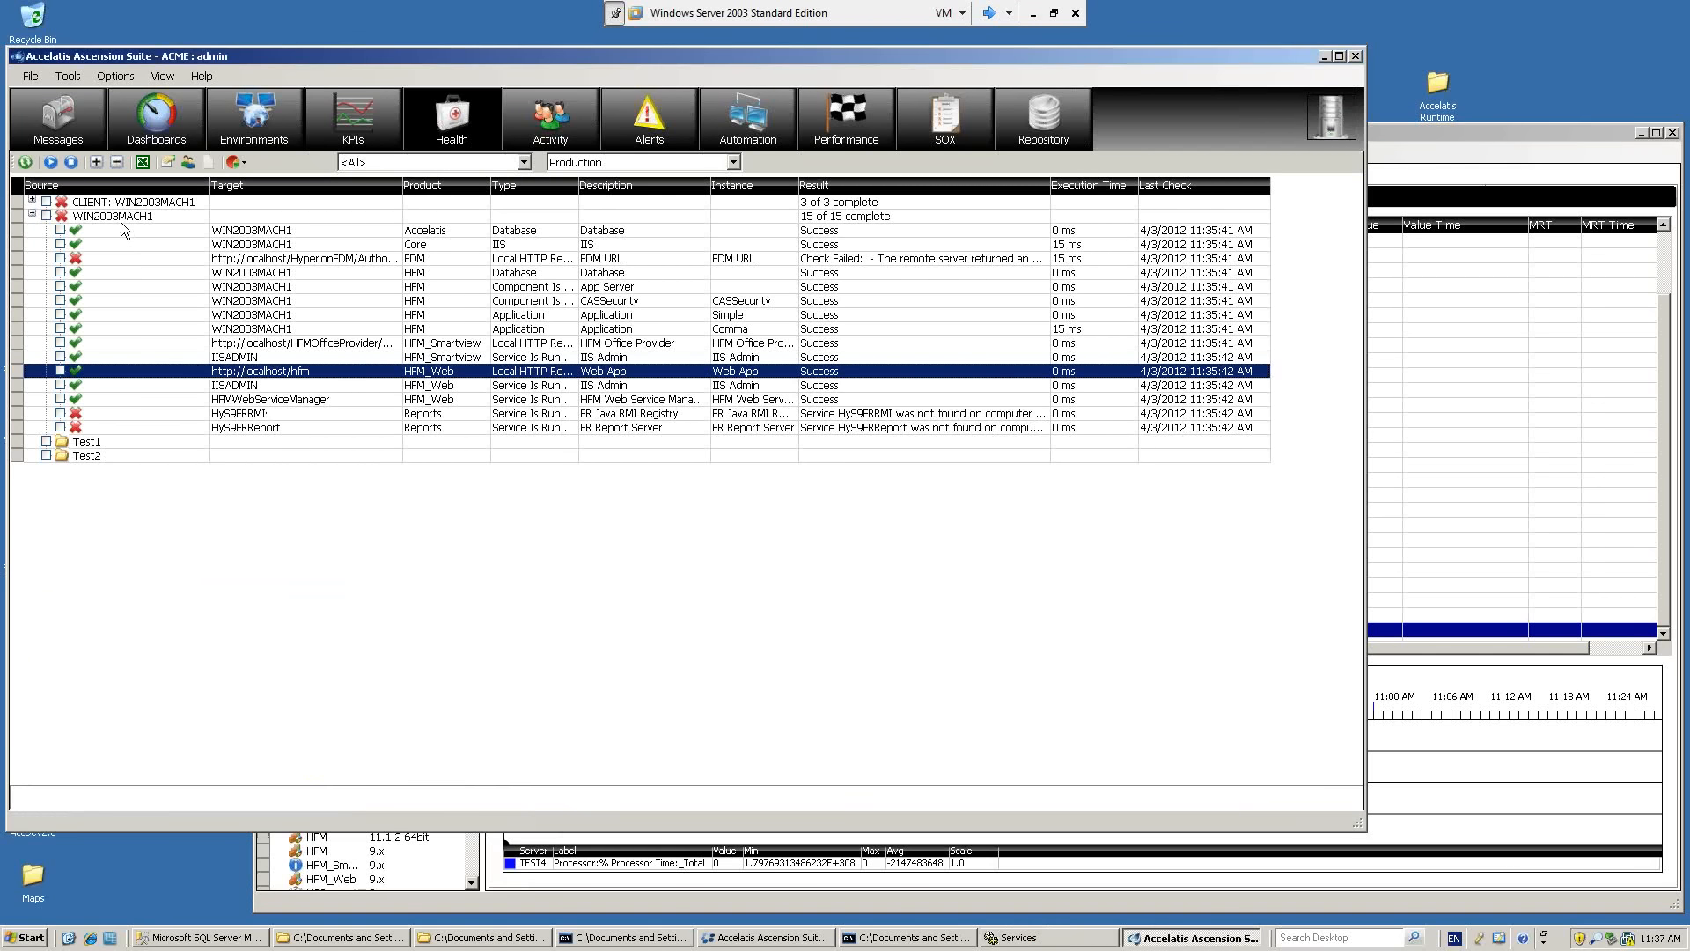
Run the Production health checks and inspect the HFM_Web and HFM_Smartview results under WIN2003MACH1 with the IIS Admin Service stopped.
click(50, 163)
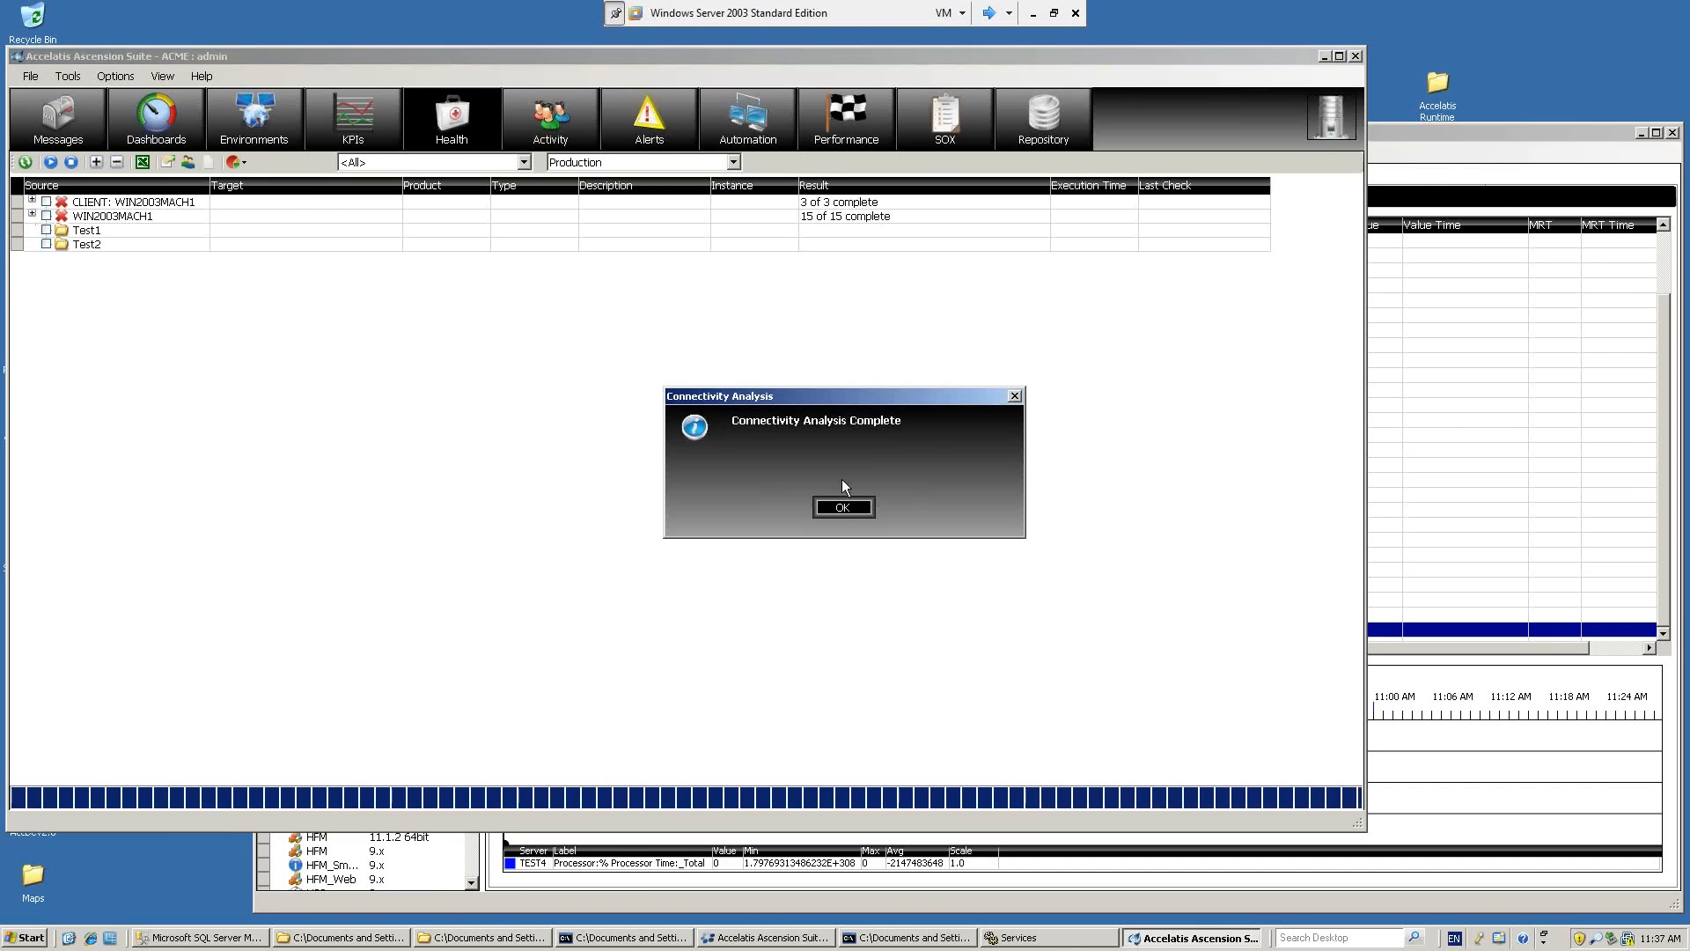
click(841, 508)
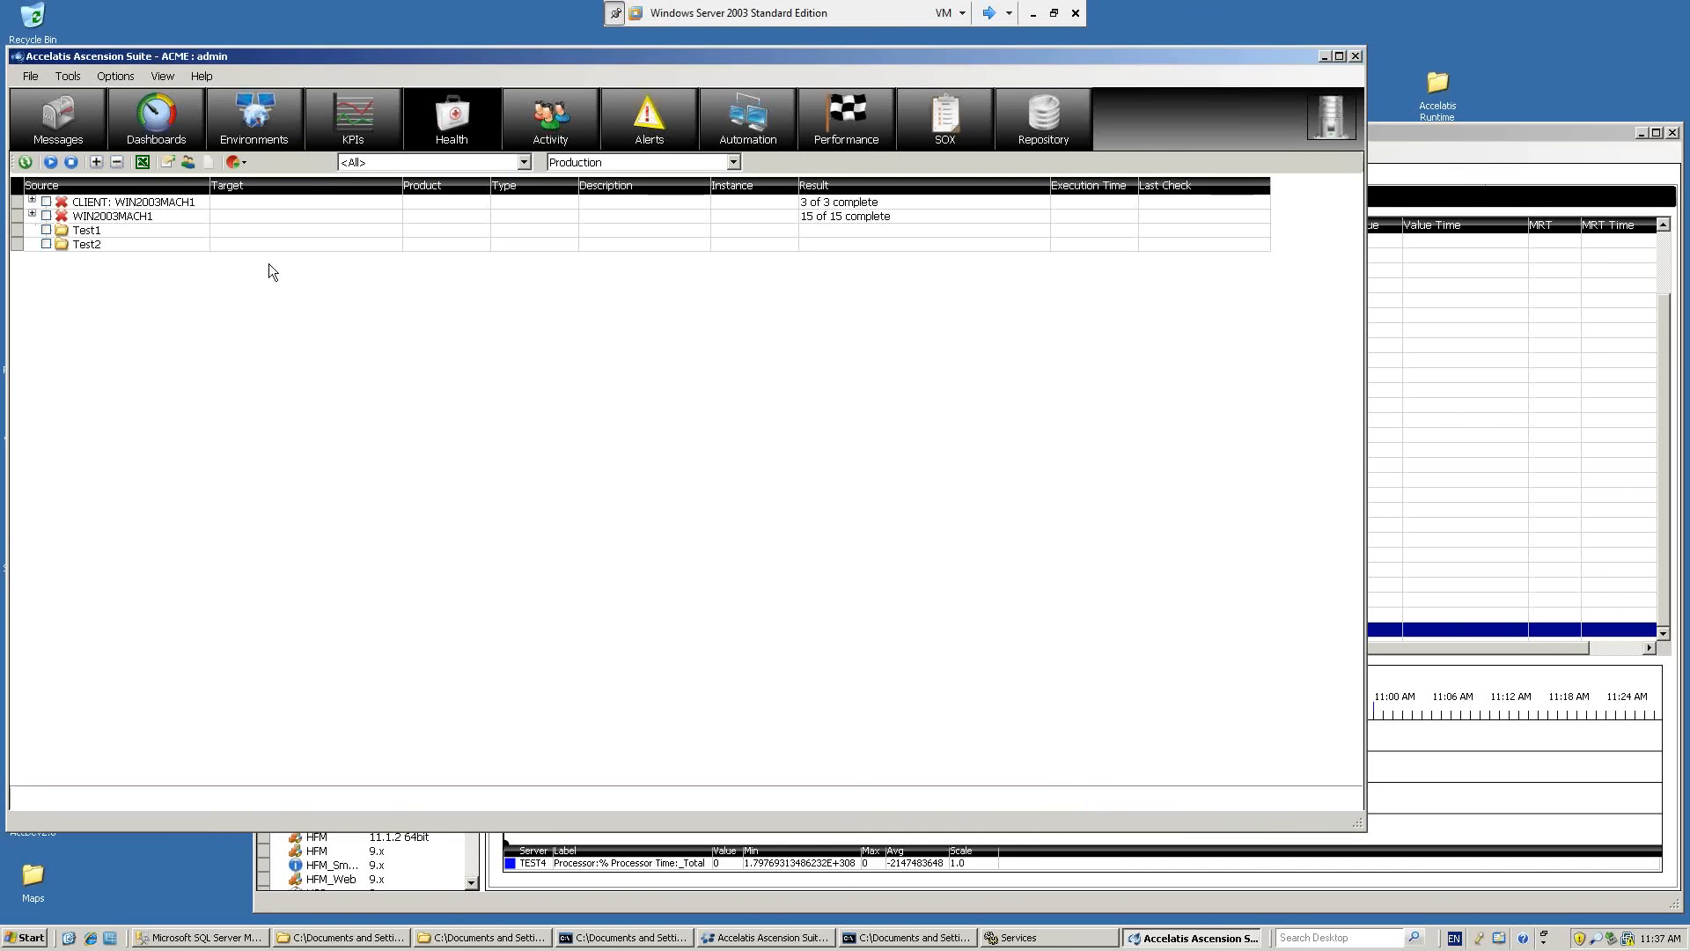
click(32, 214)
click(296, 388)
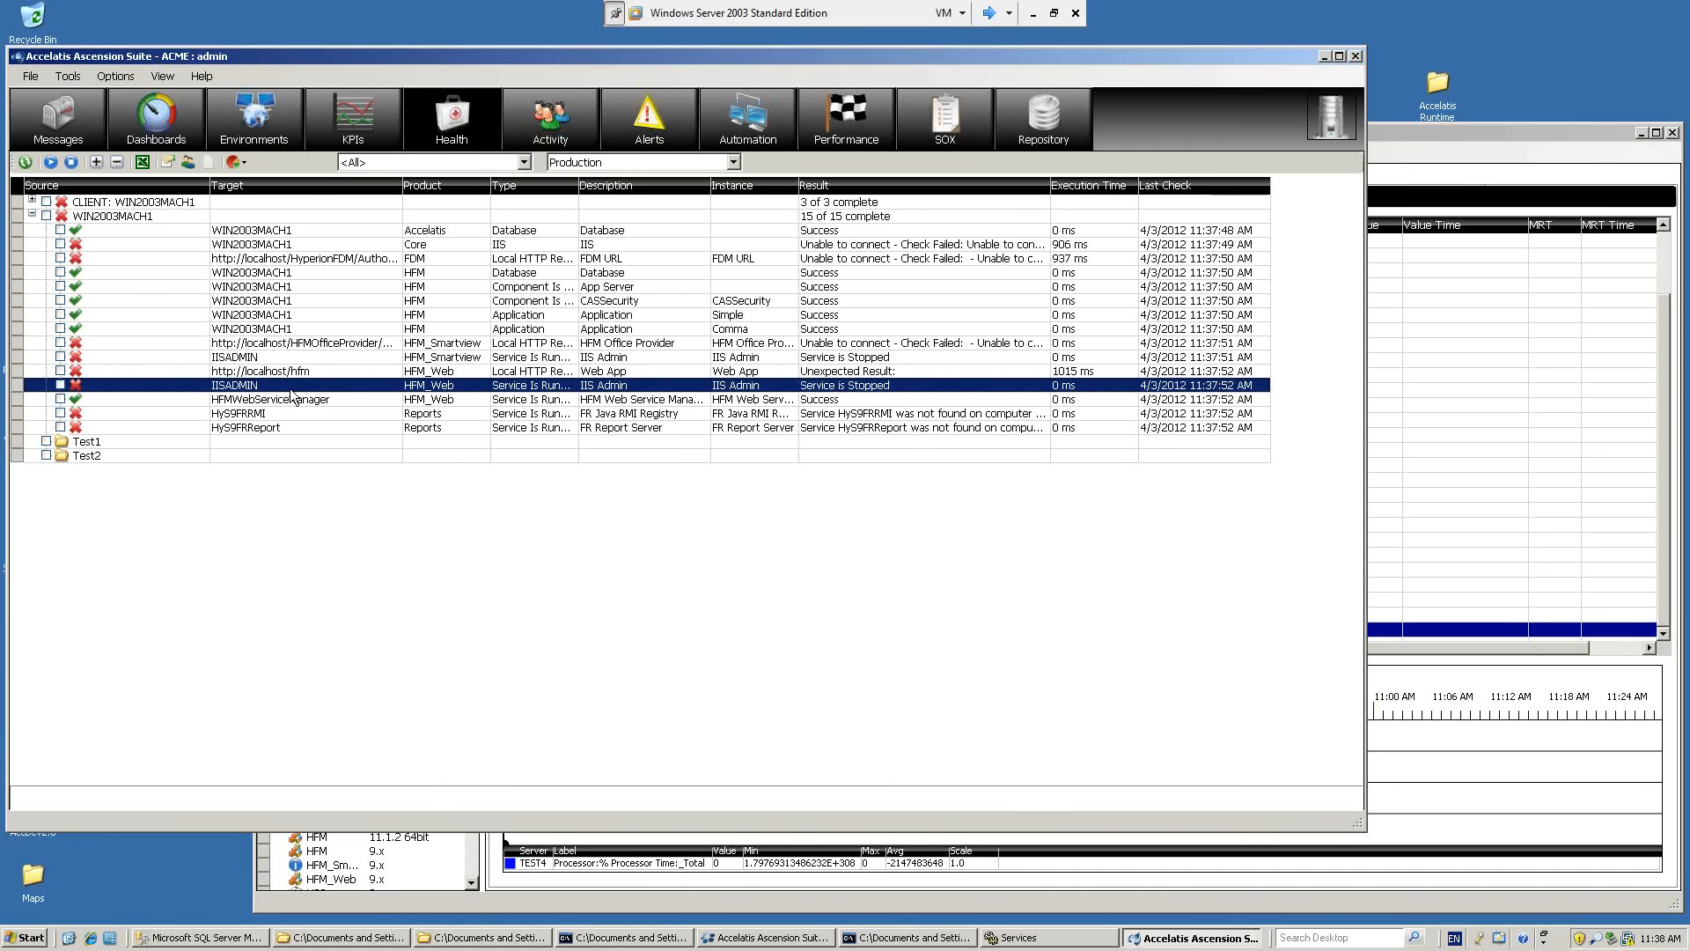
click(338, 374)
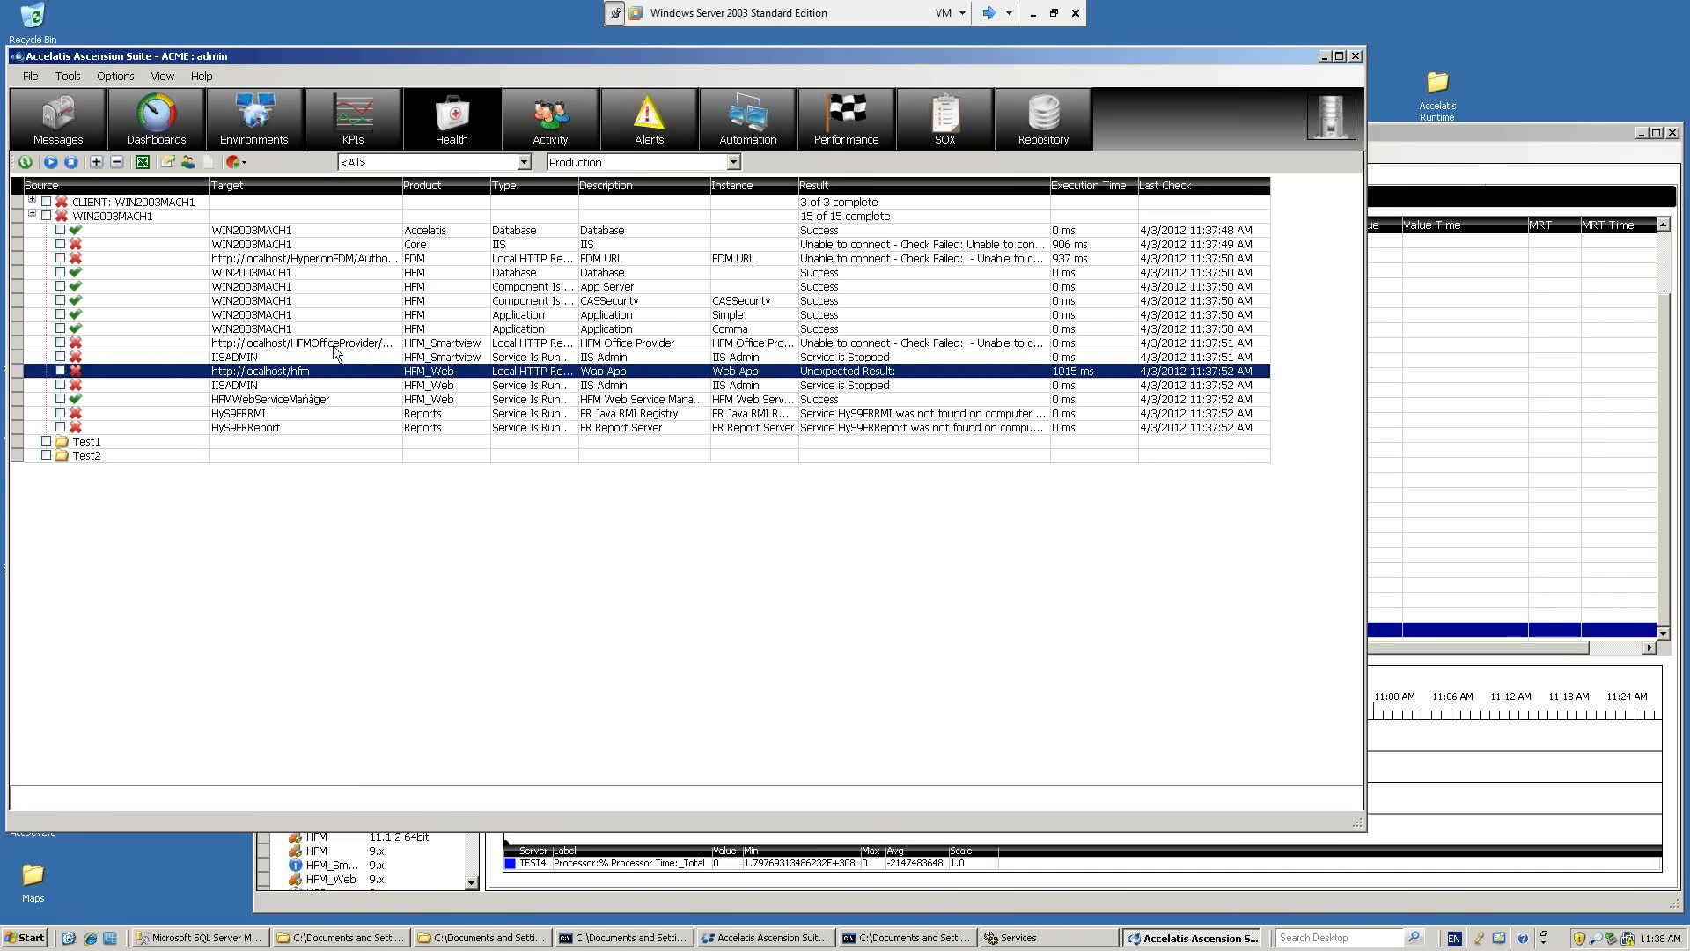
click(331, 342)
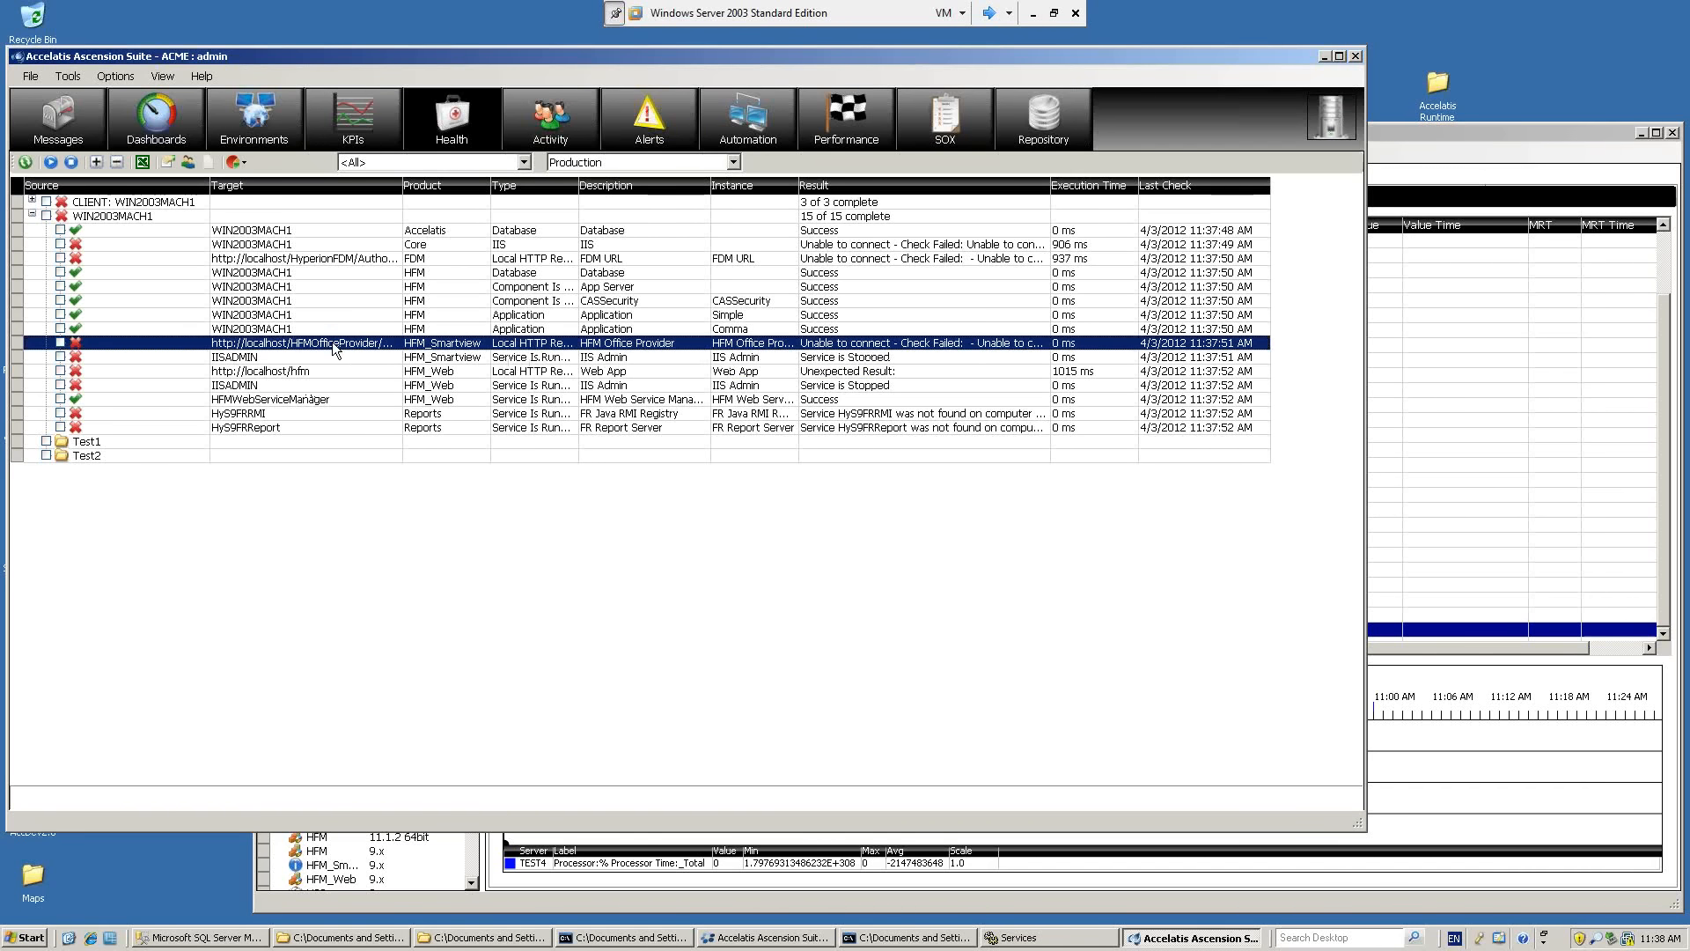
click(285, 357)
click(285, 384)
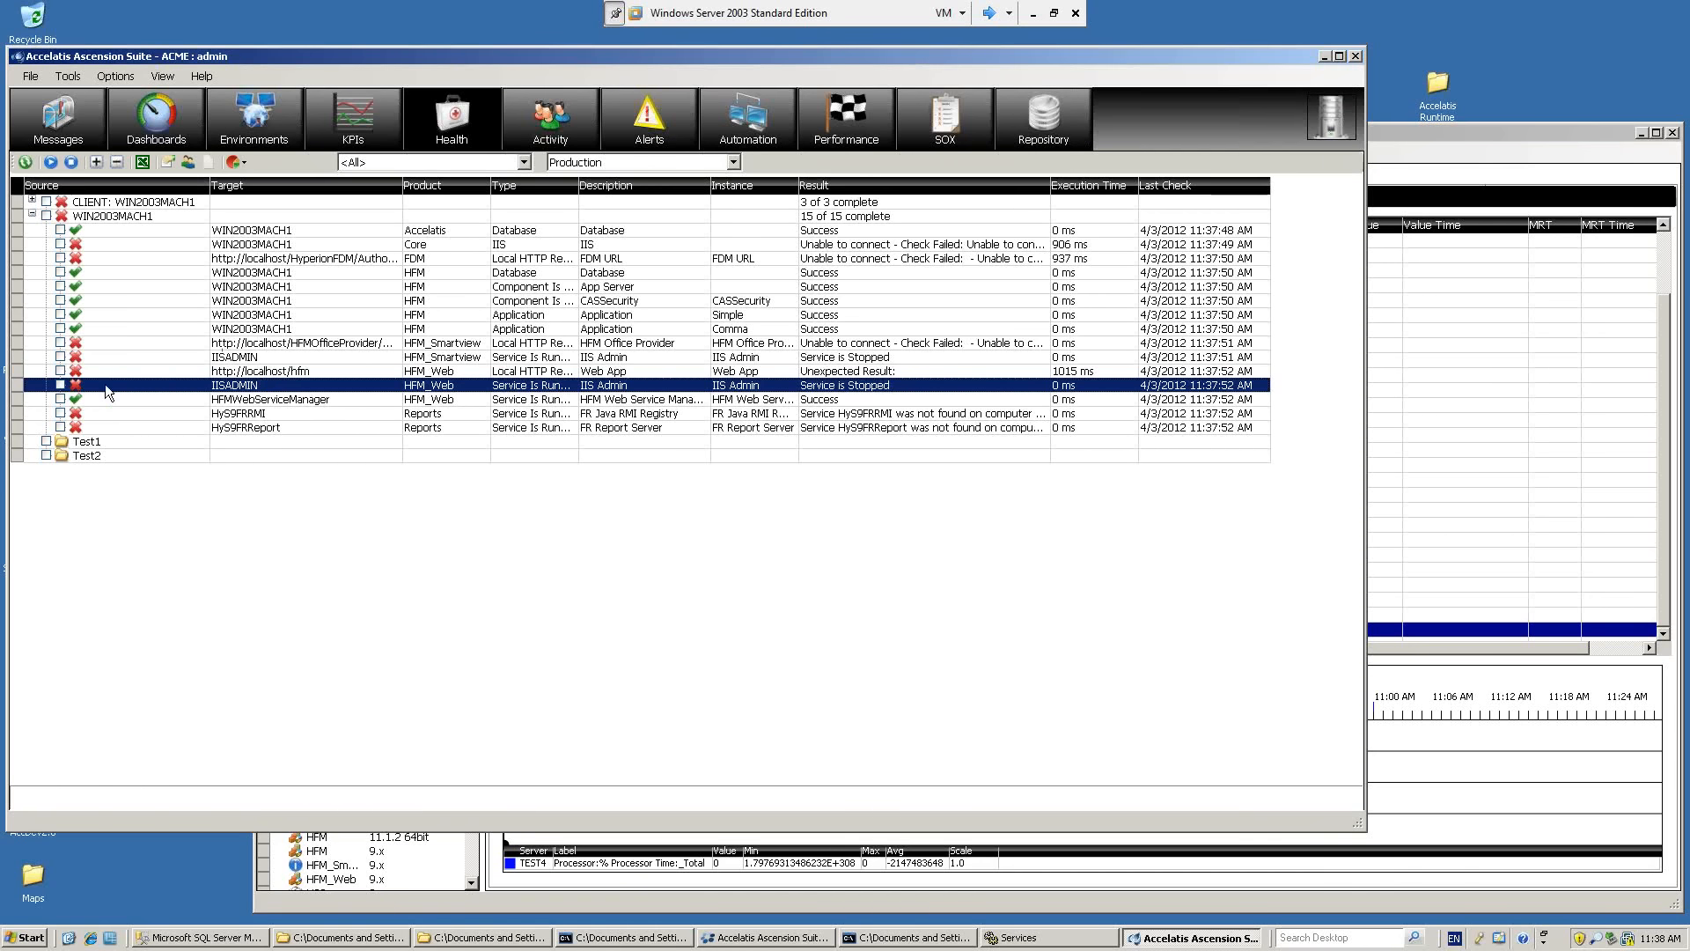
Review the messages for the HFM_Web IIS Admin alert, the Service Management job and the Restart IIS flow.
click(64, 122)
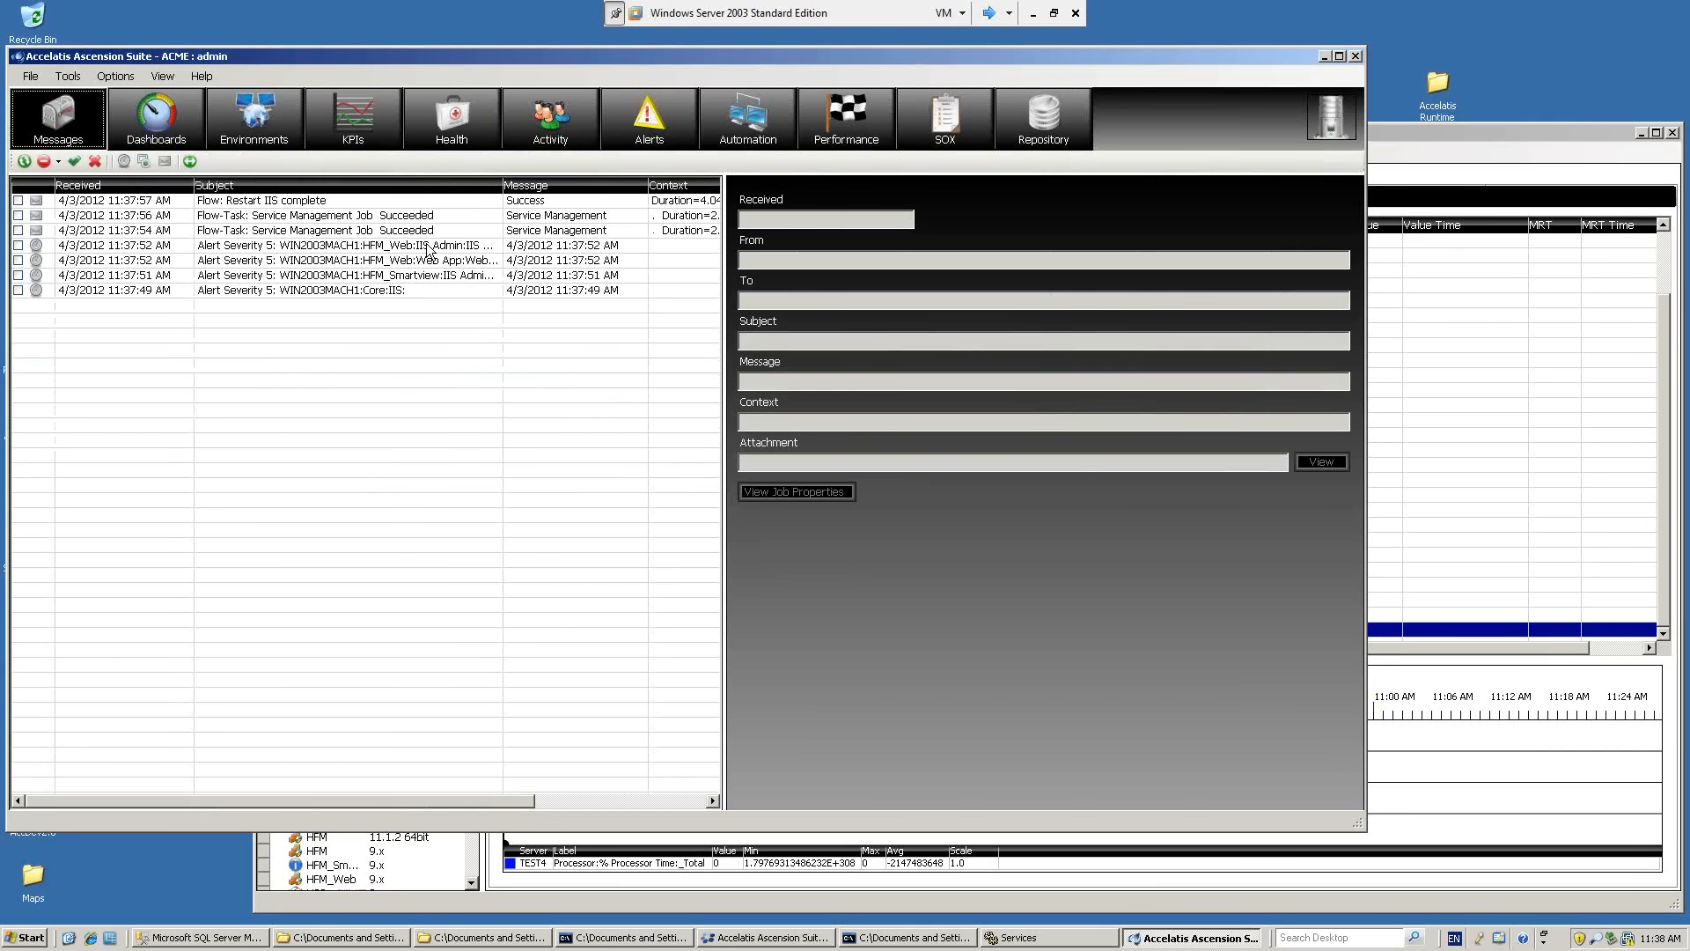
click(323, 247)
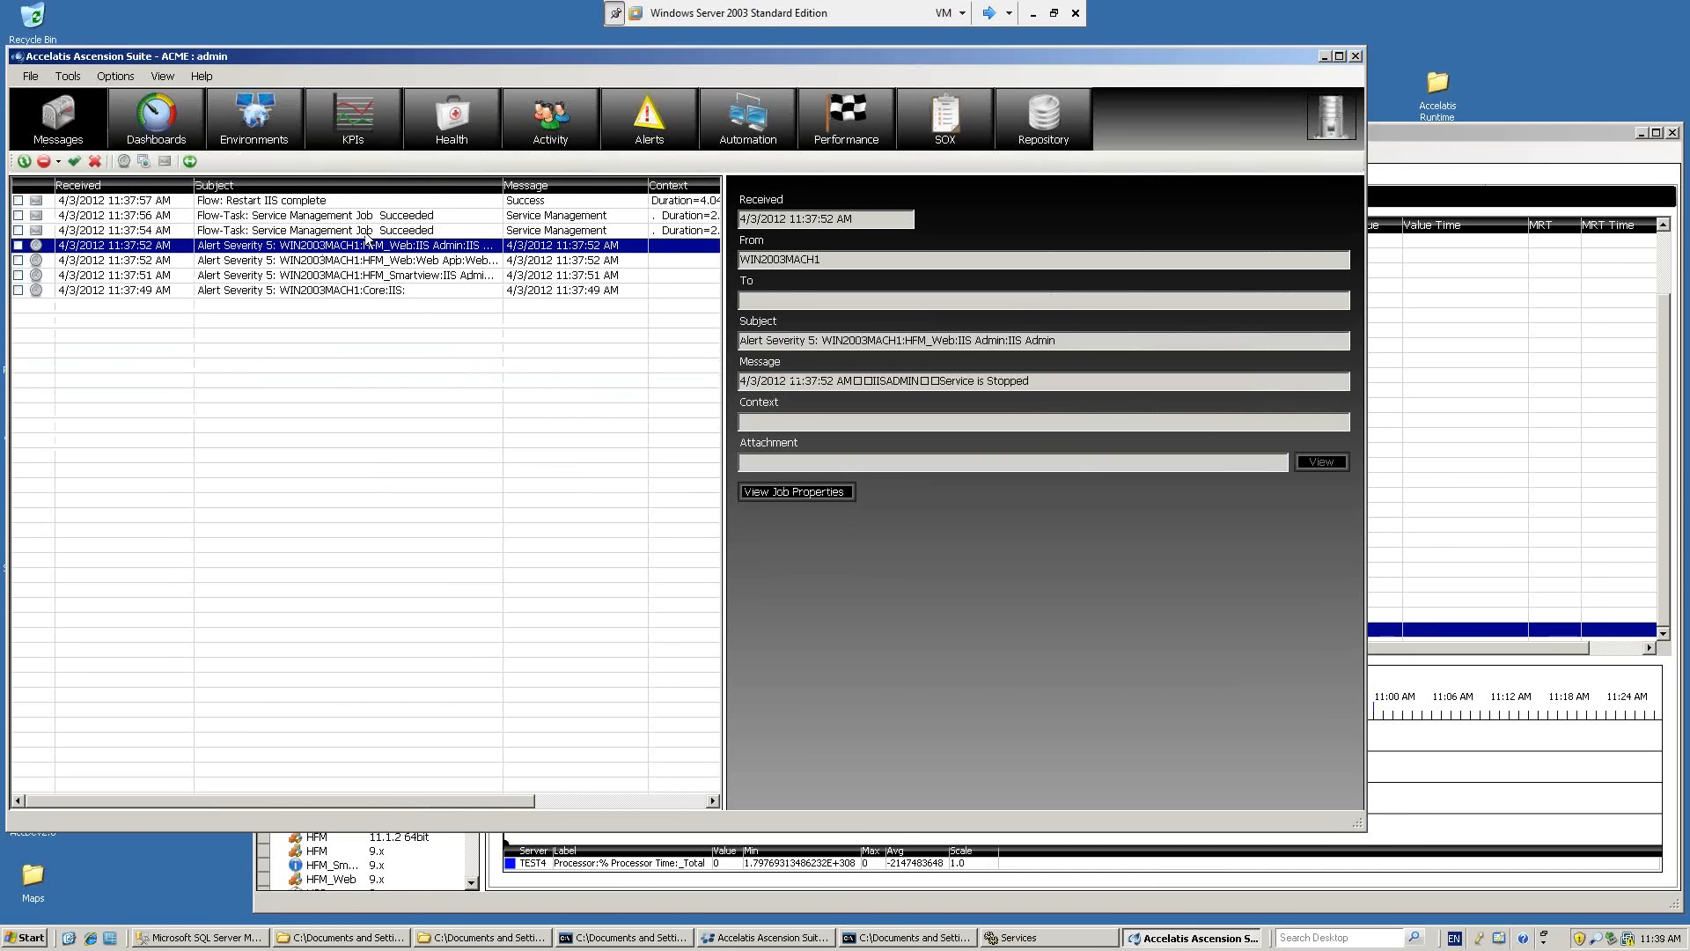
click(368, 232)
click(292, 204)
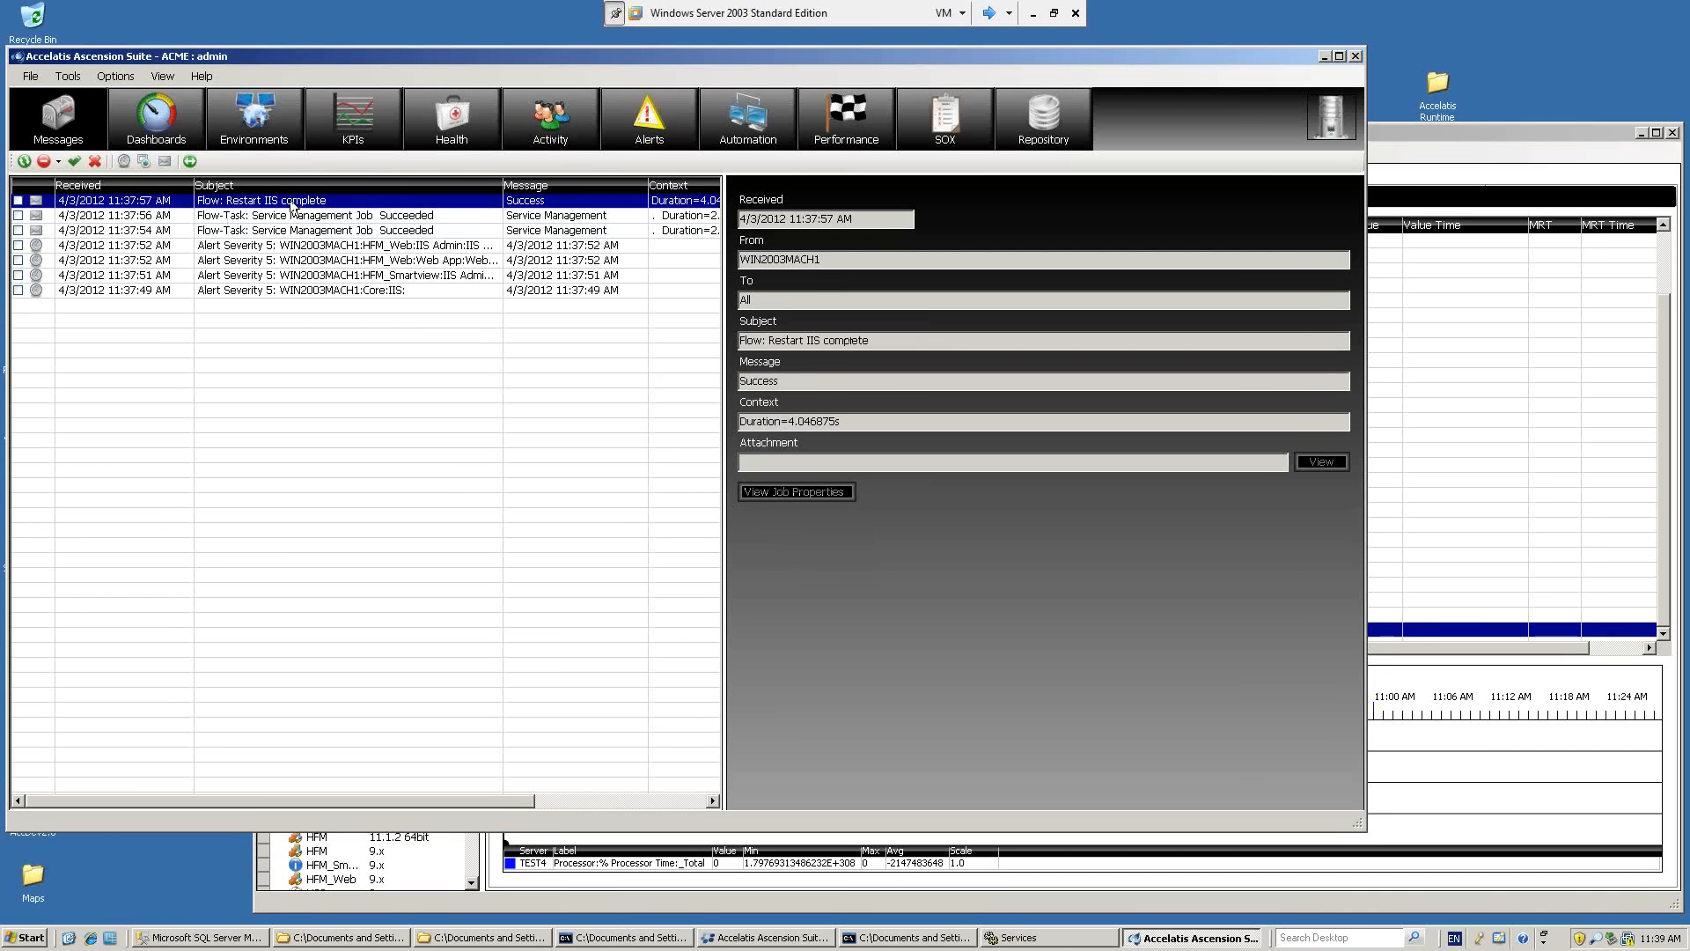
Return to the health results and refresh Windows Services to check the status of the IIS Admin Service.
click(451, 119)
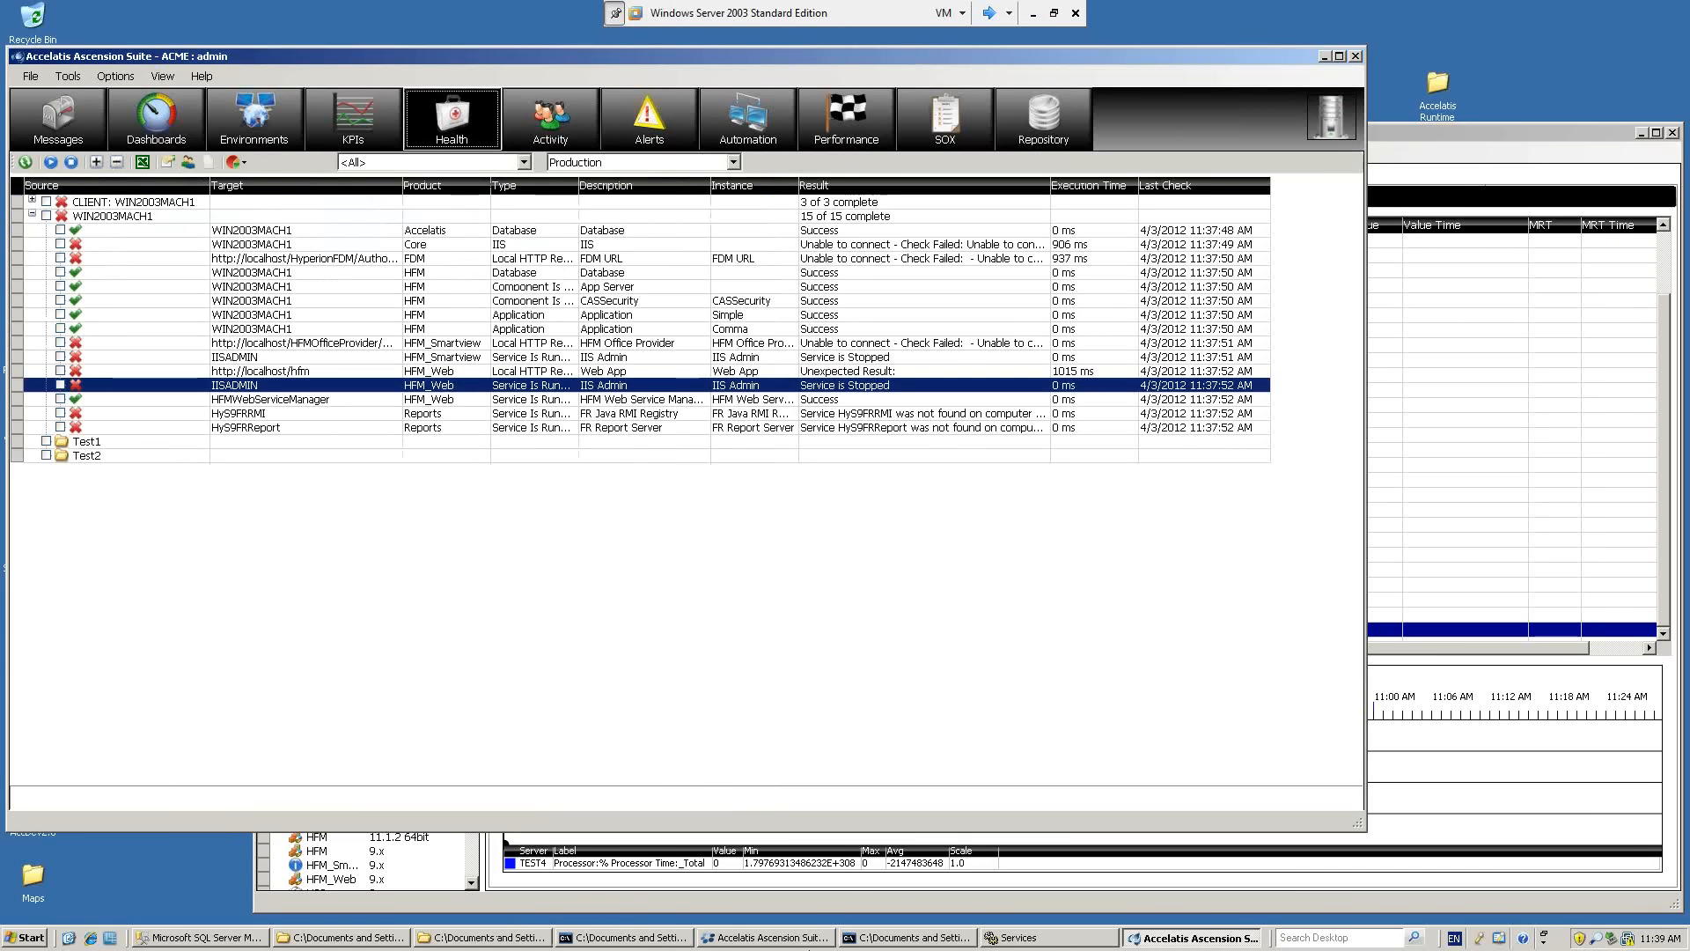
click(1082, 938)
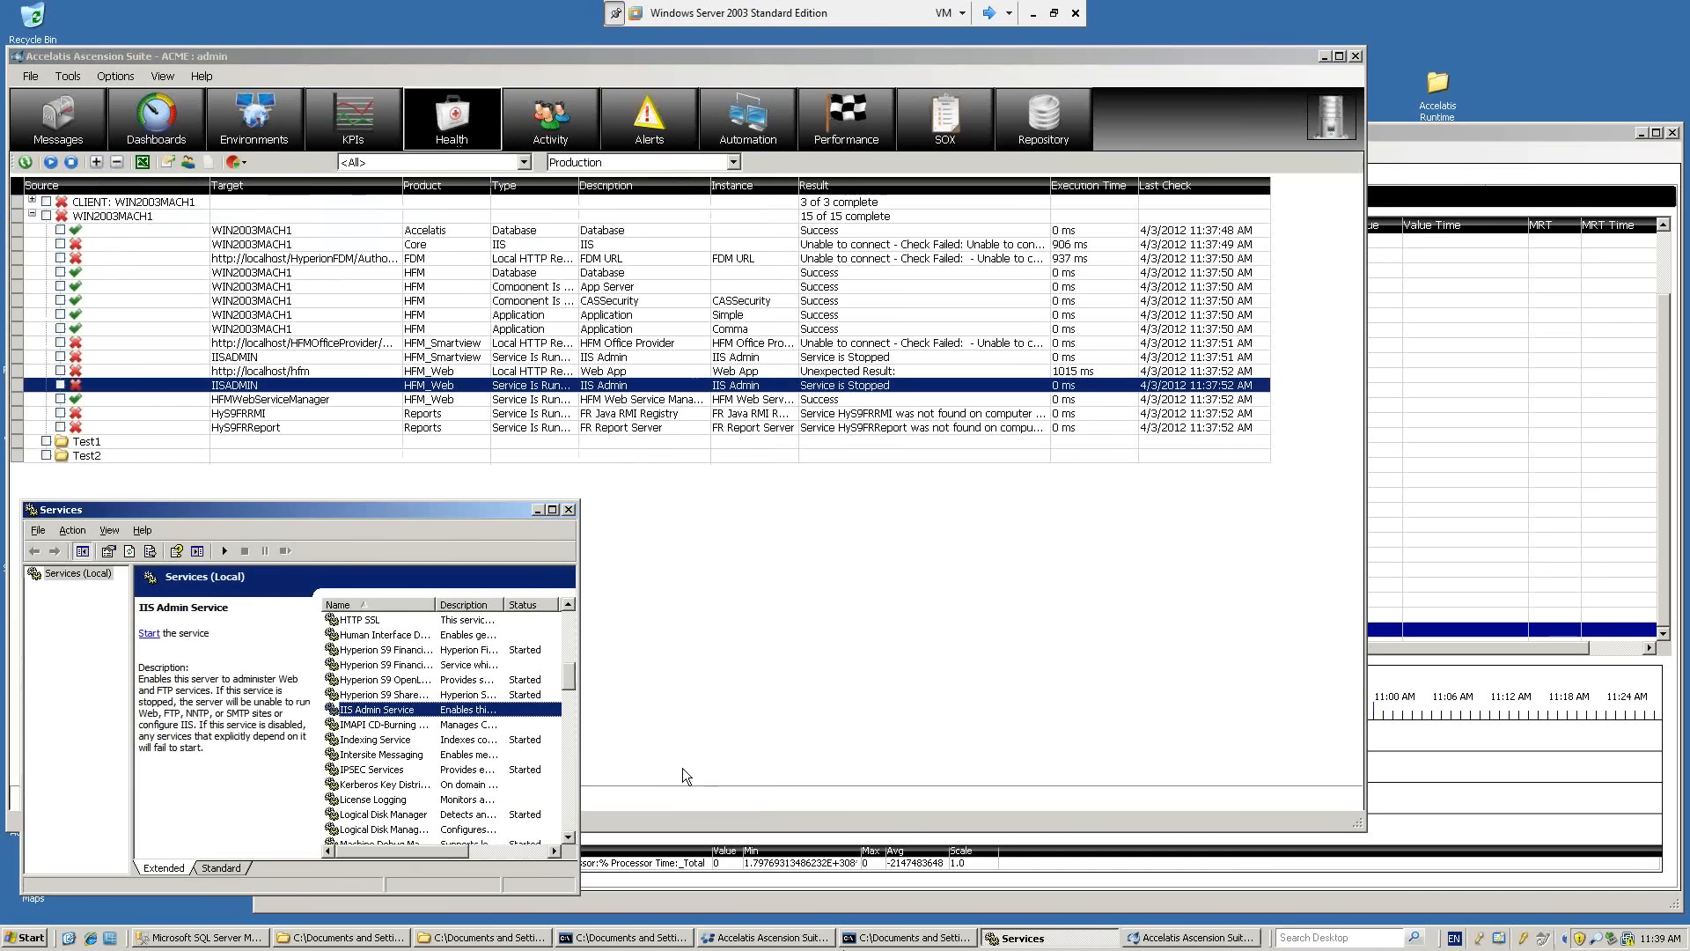
click(130, 552)
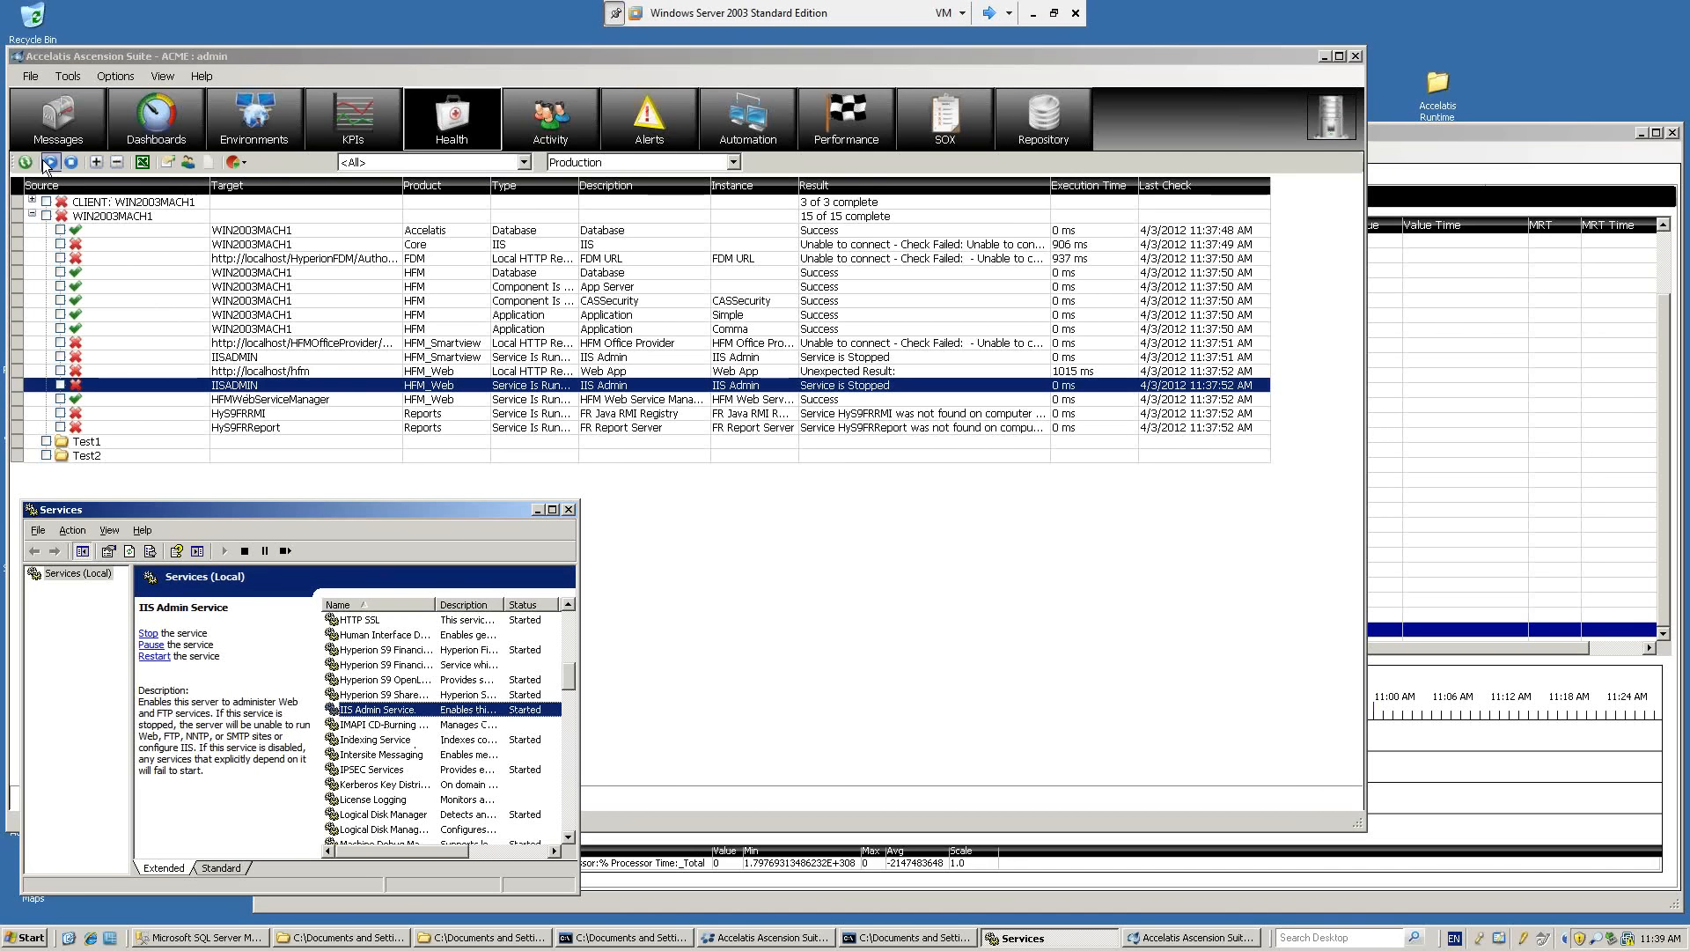
Rerun the Production health checks, inspect the HFM Office Provider, IIS Admin and Web App results, and look over the message list again.
click(49, 162)
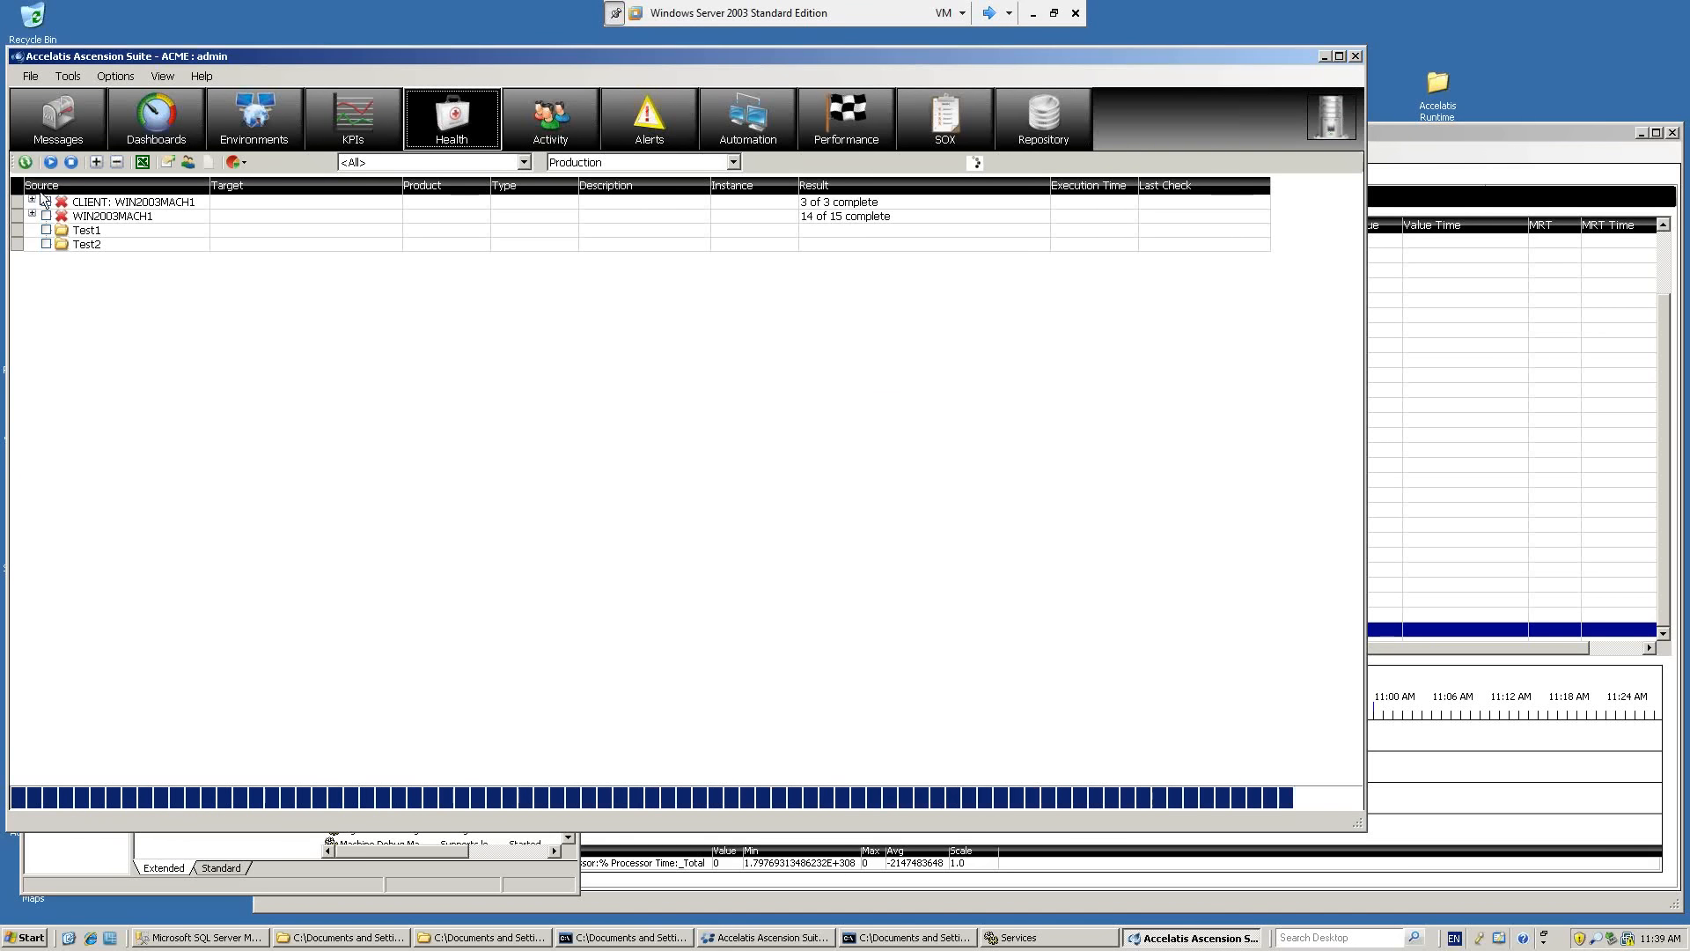
click(871, 507)
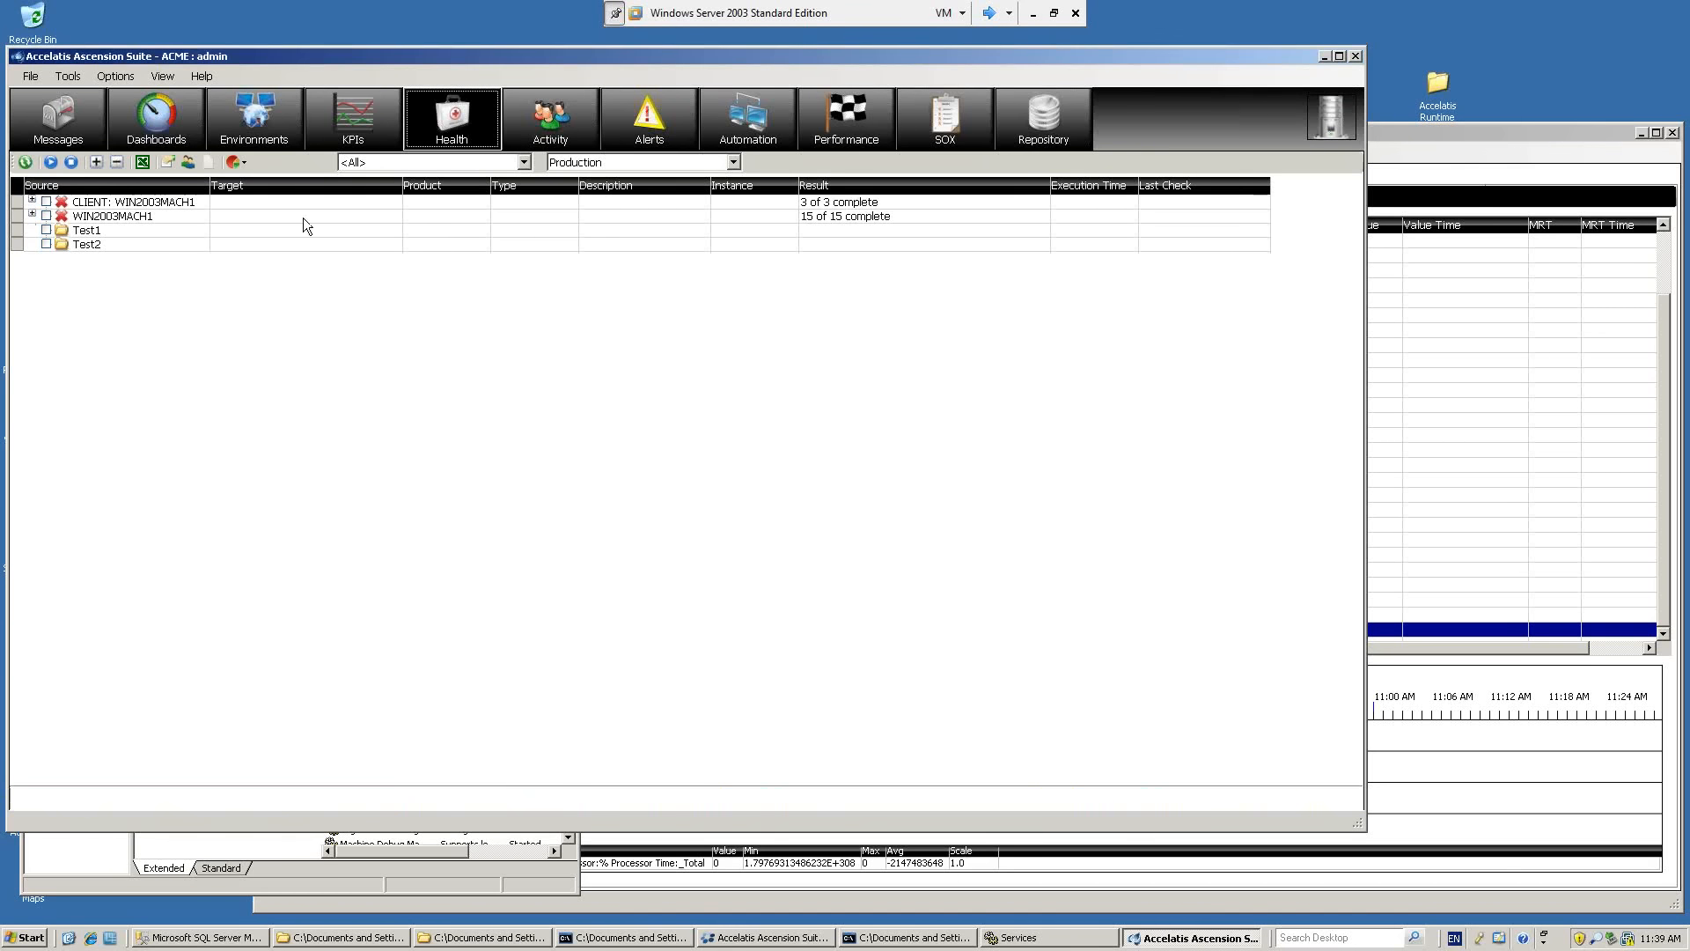
click(32, 215)
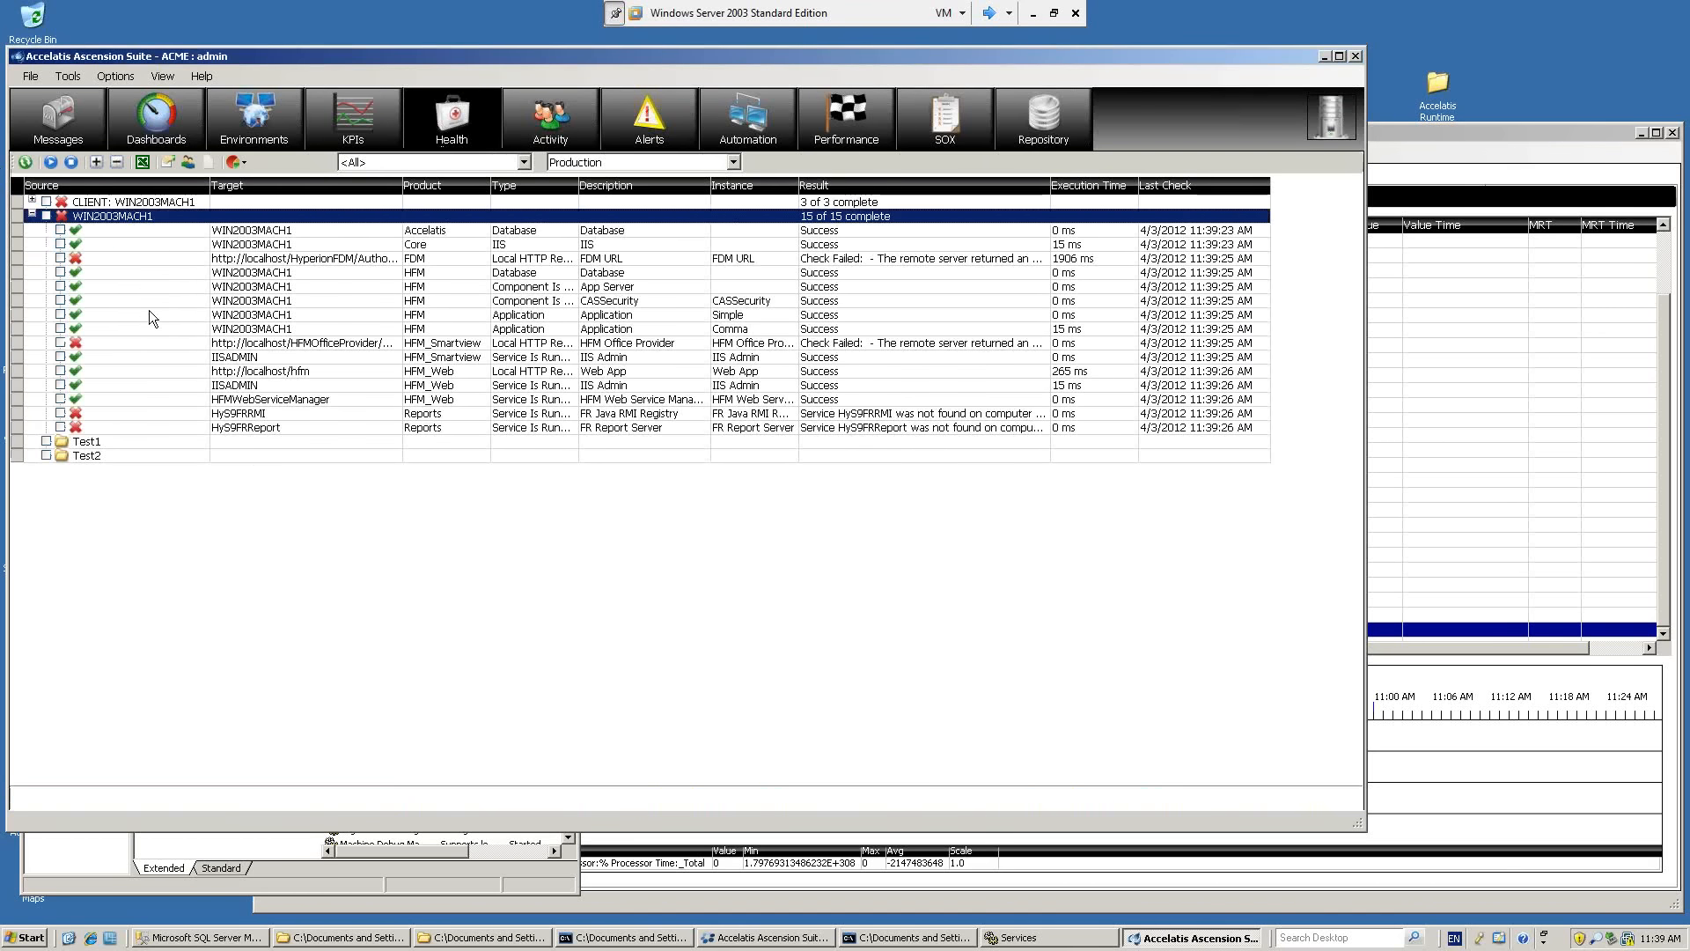
click(257, 347)
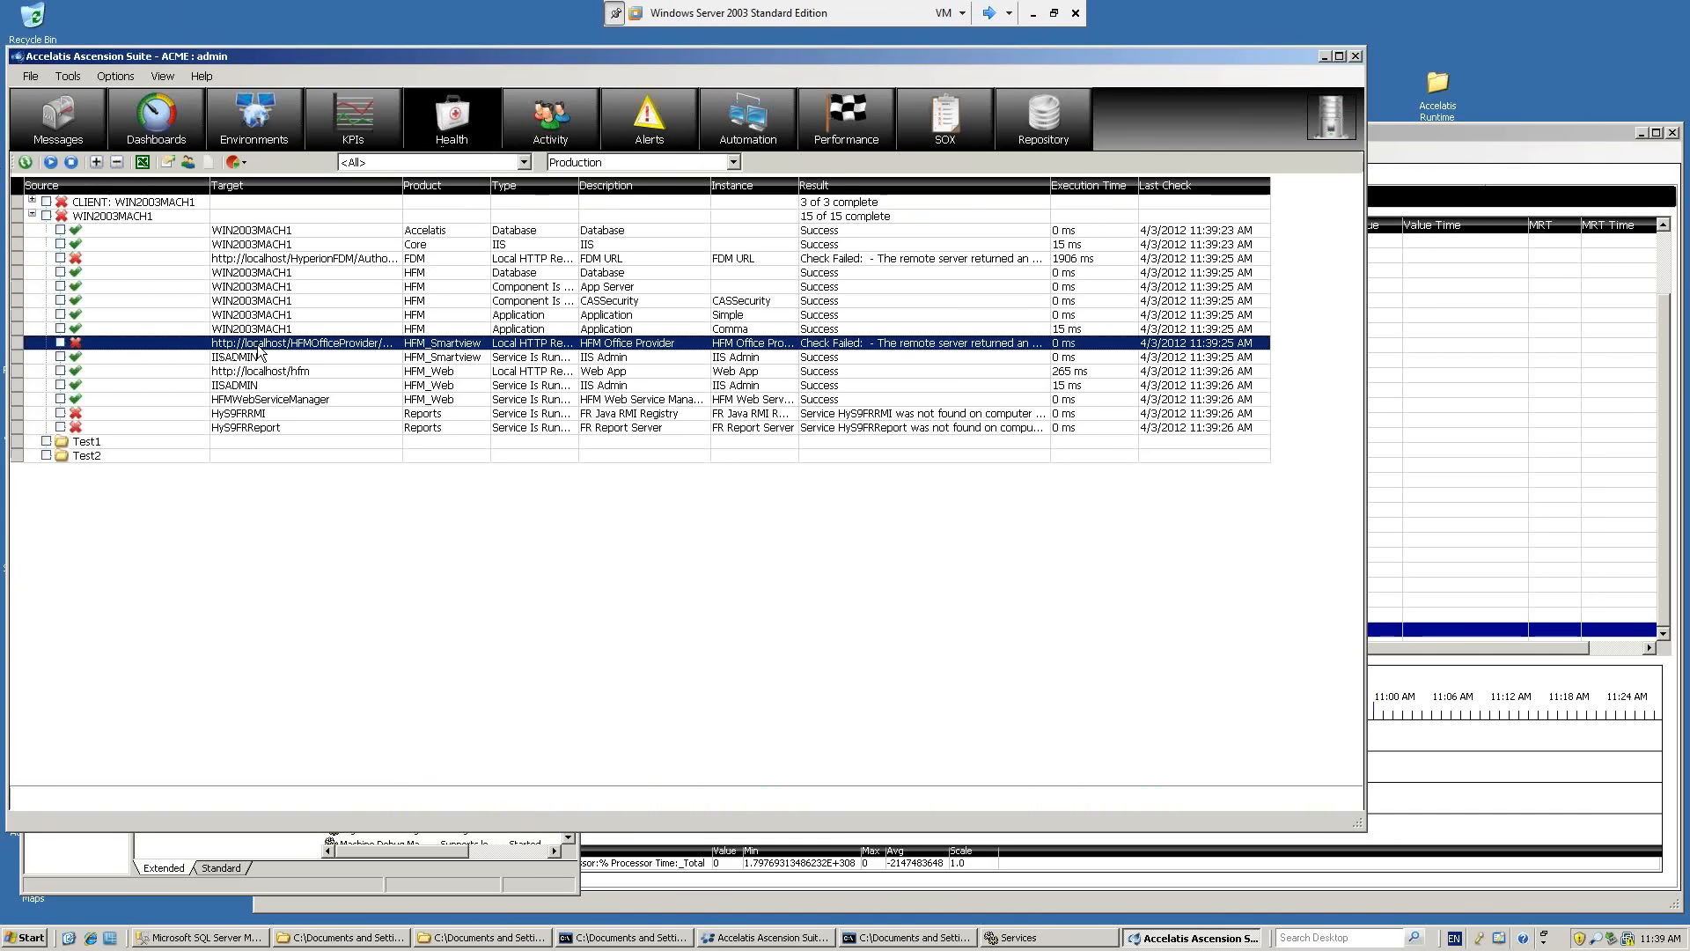
click(246, 388)
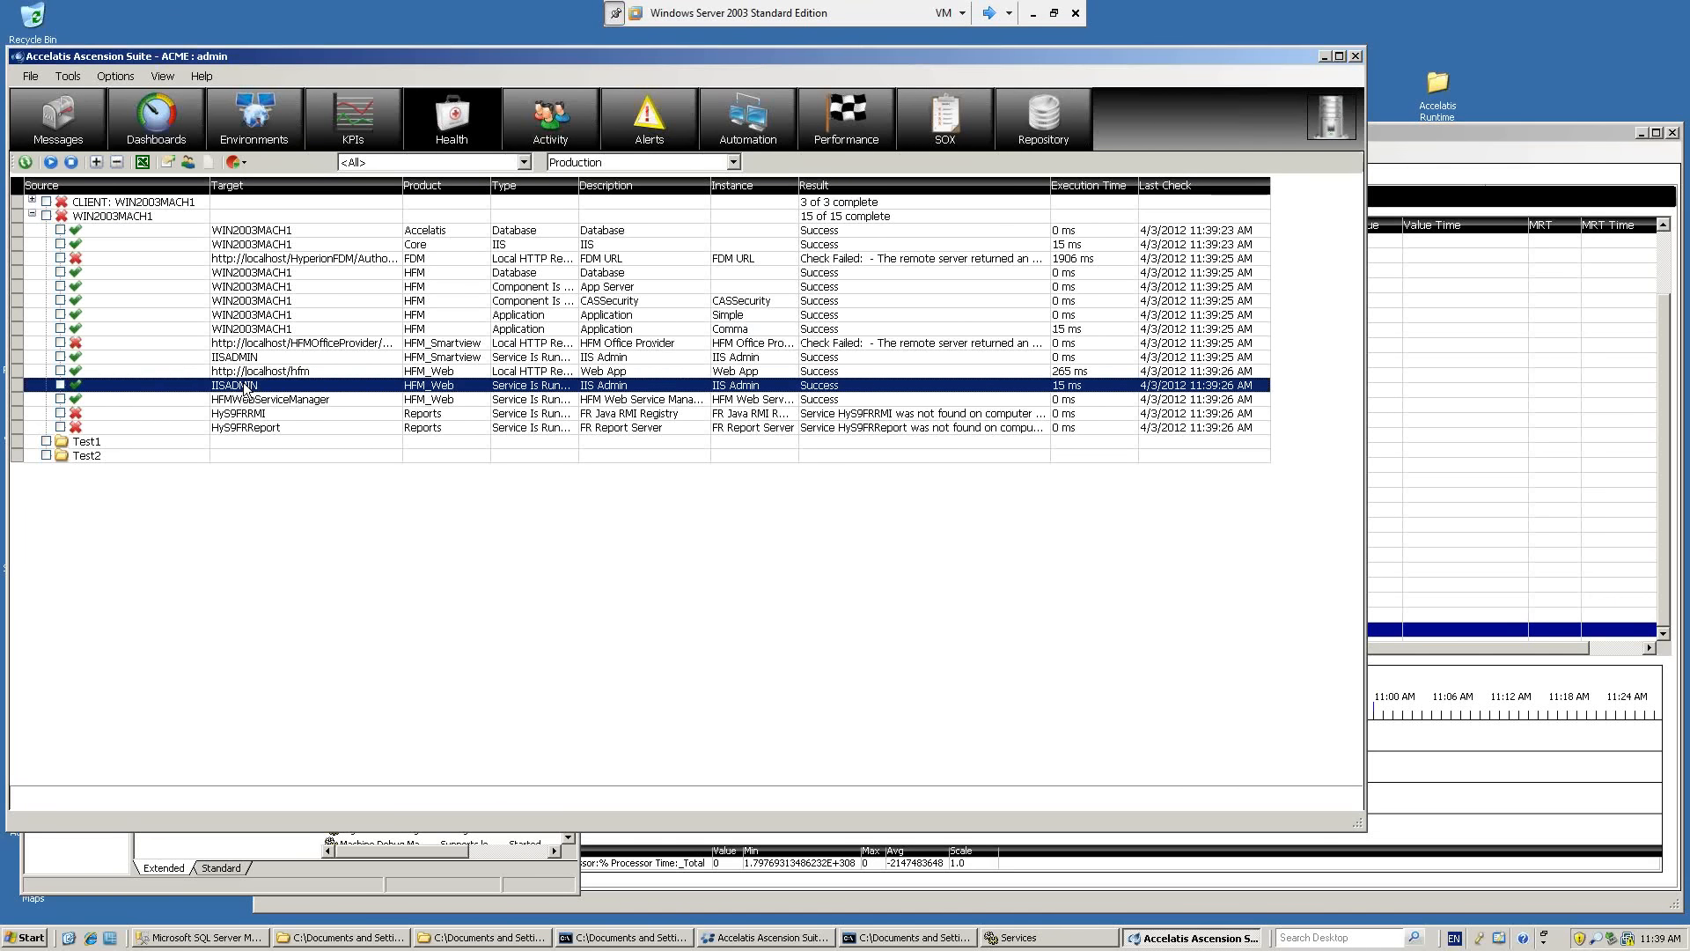
click(249, 373)
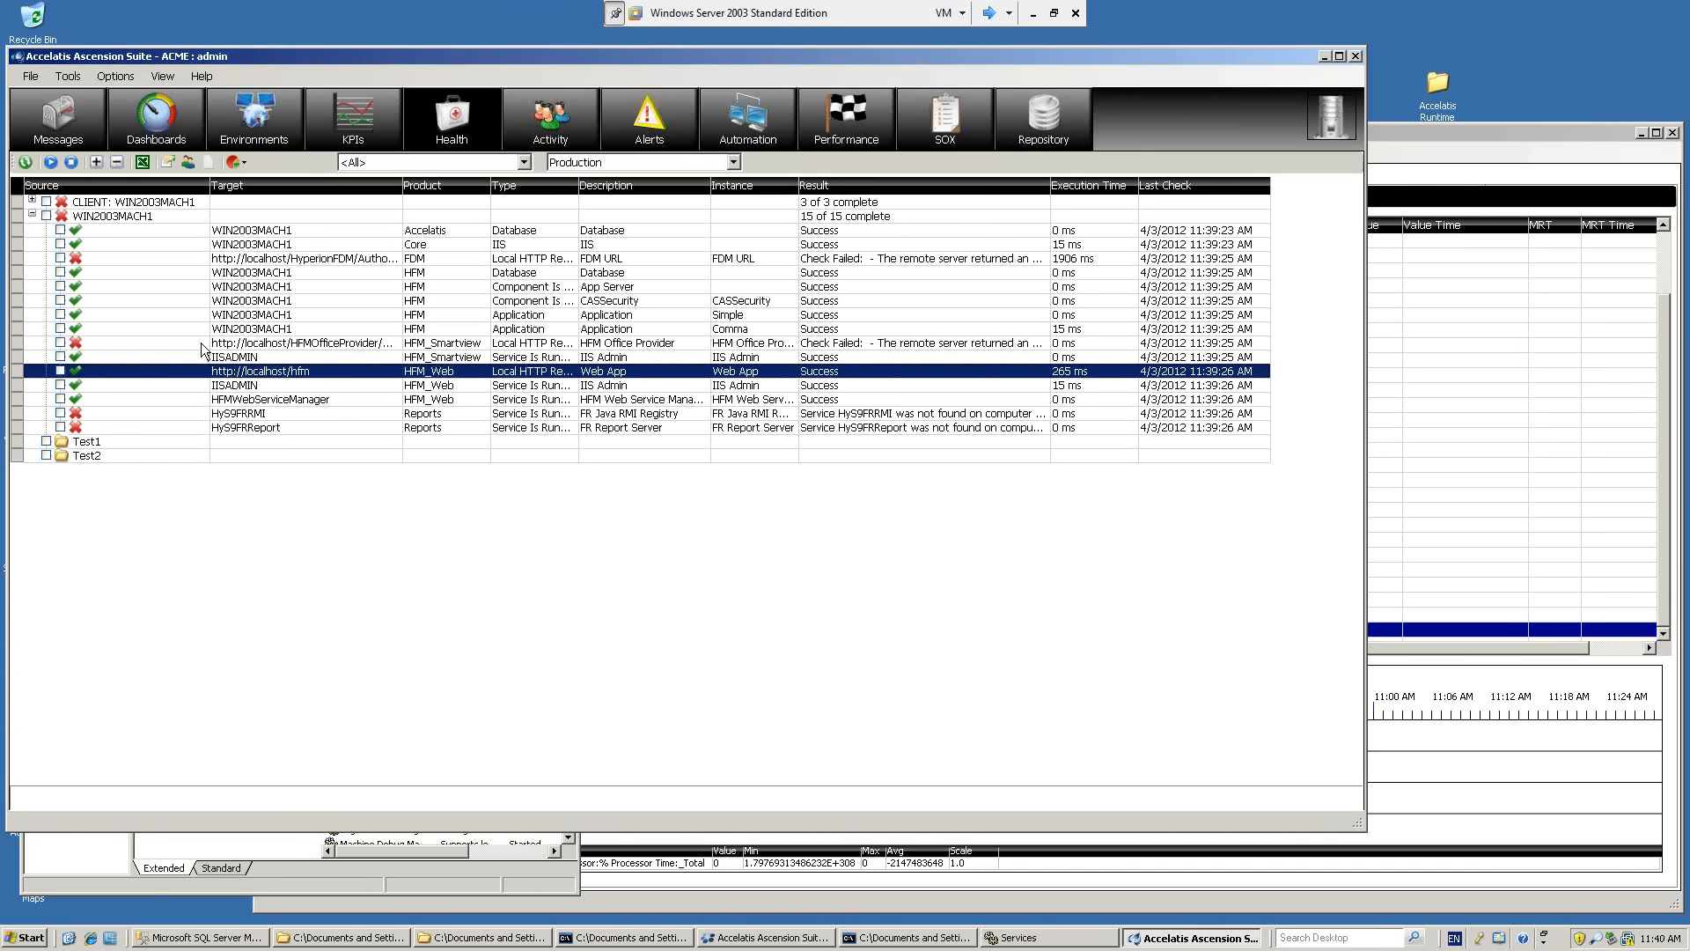
click(79, 128)
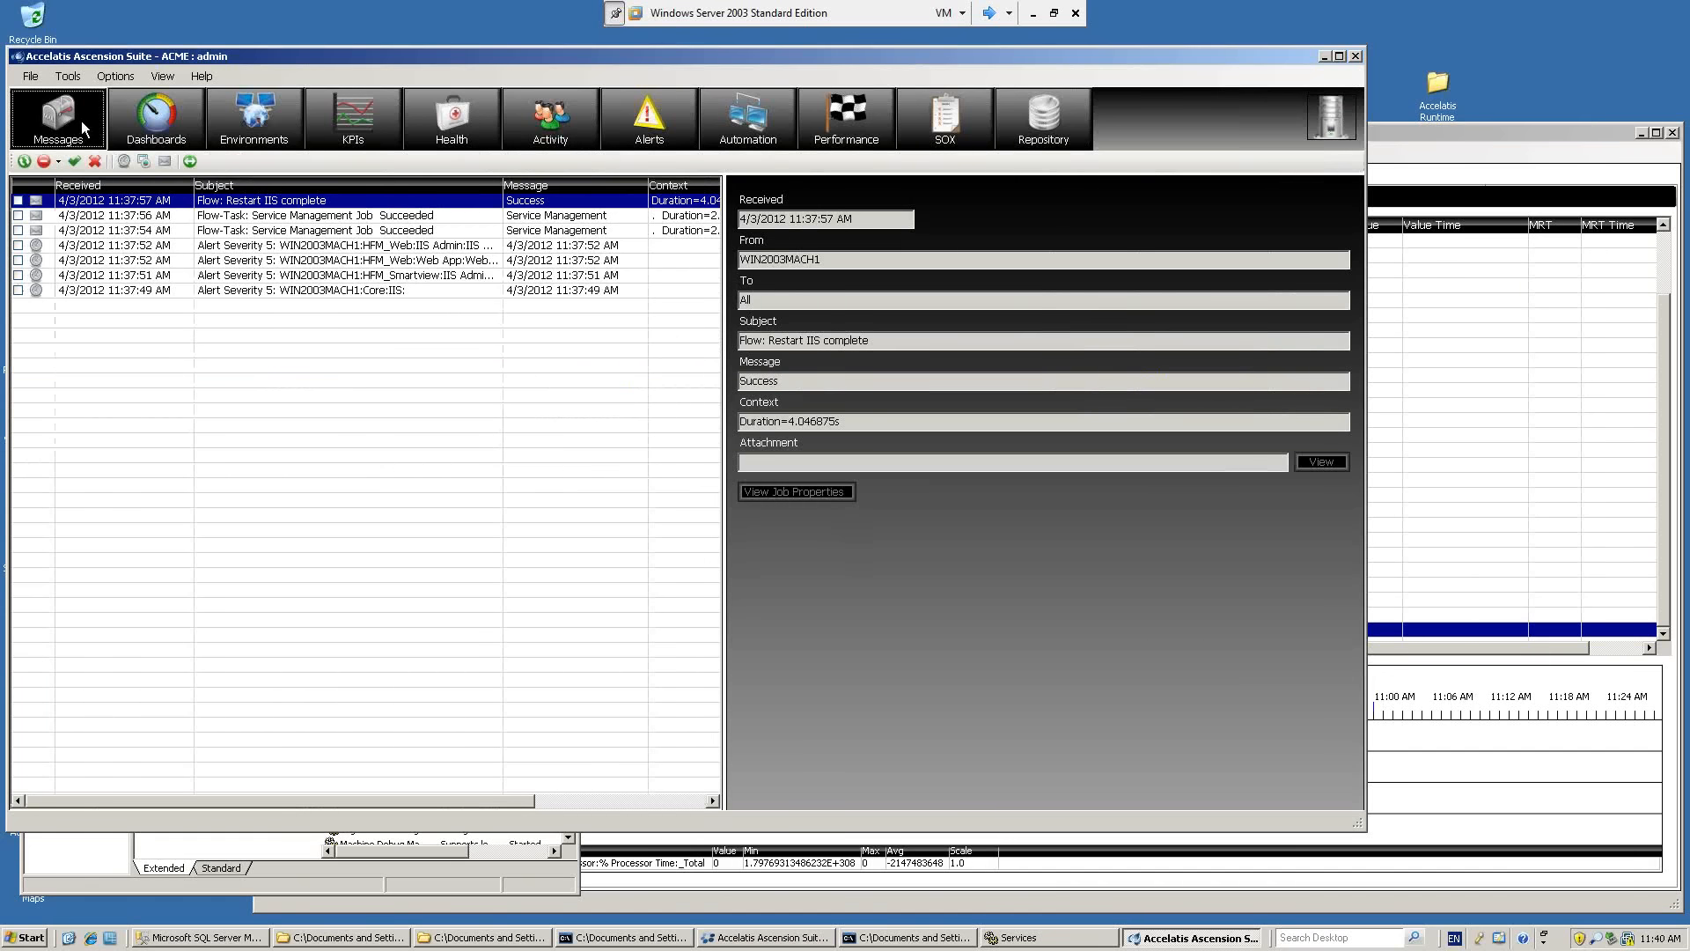
click(456, 117)
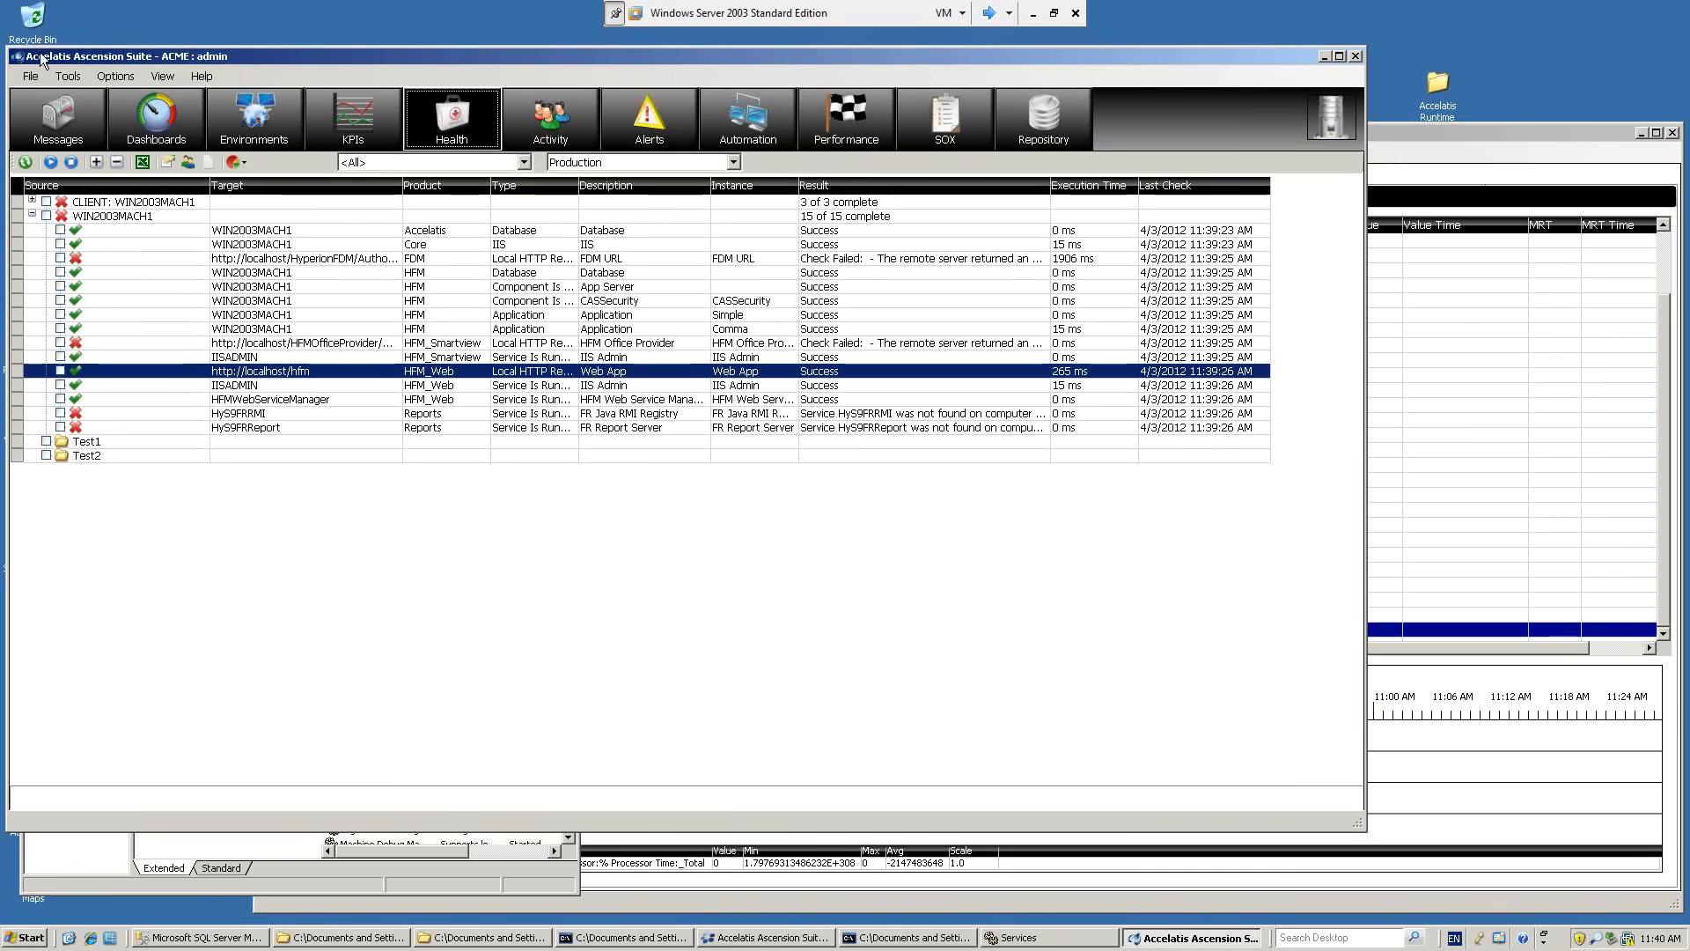
Review the Production alerting rules for severities 5 through 1 and close them without saving changes.
click(127, 79)
click(132, 95)
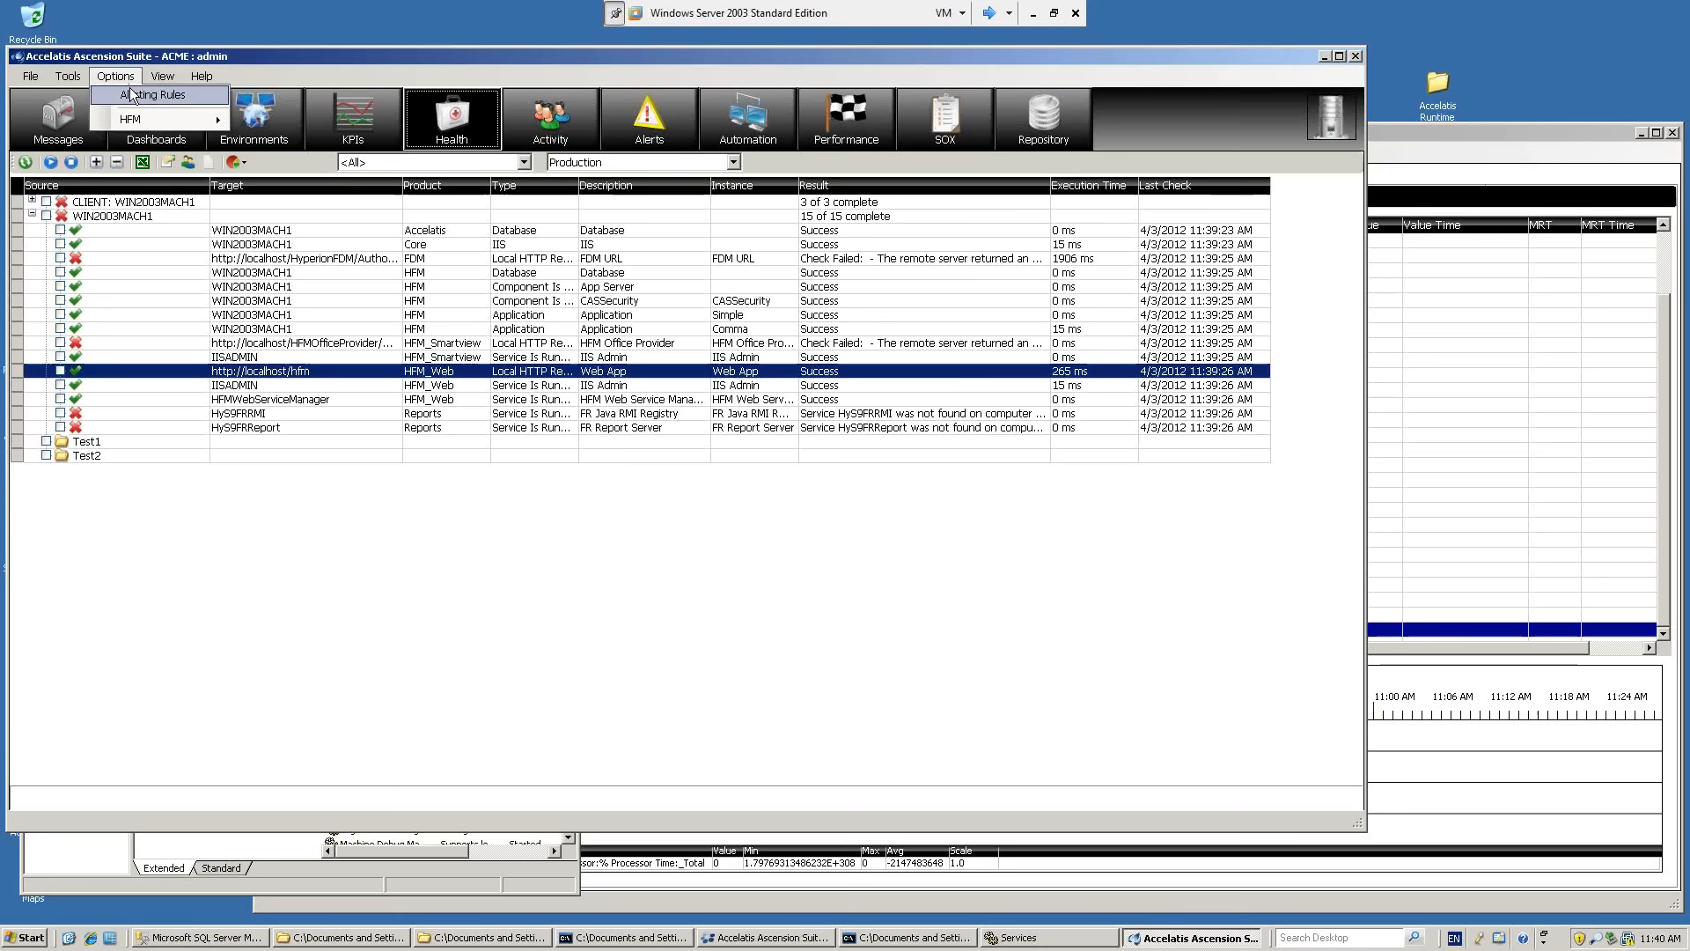
click(160, 302)
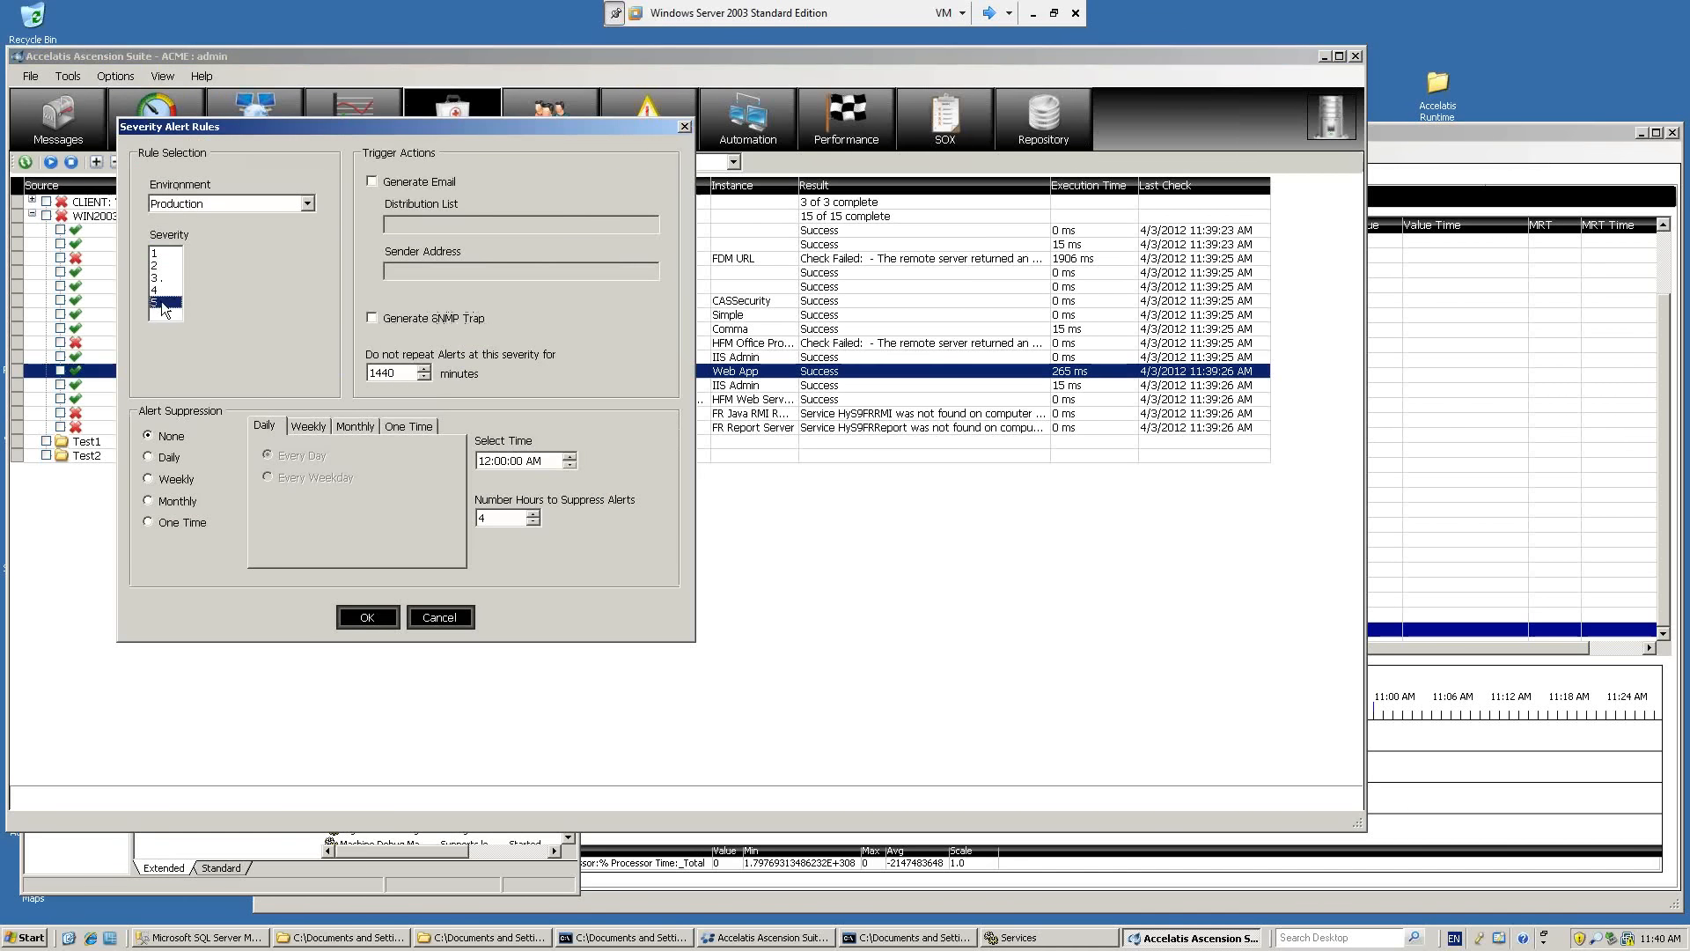
click(162, 290)
click(163, 278)
click(163, 265)
click(162, 252)
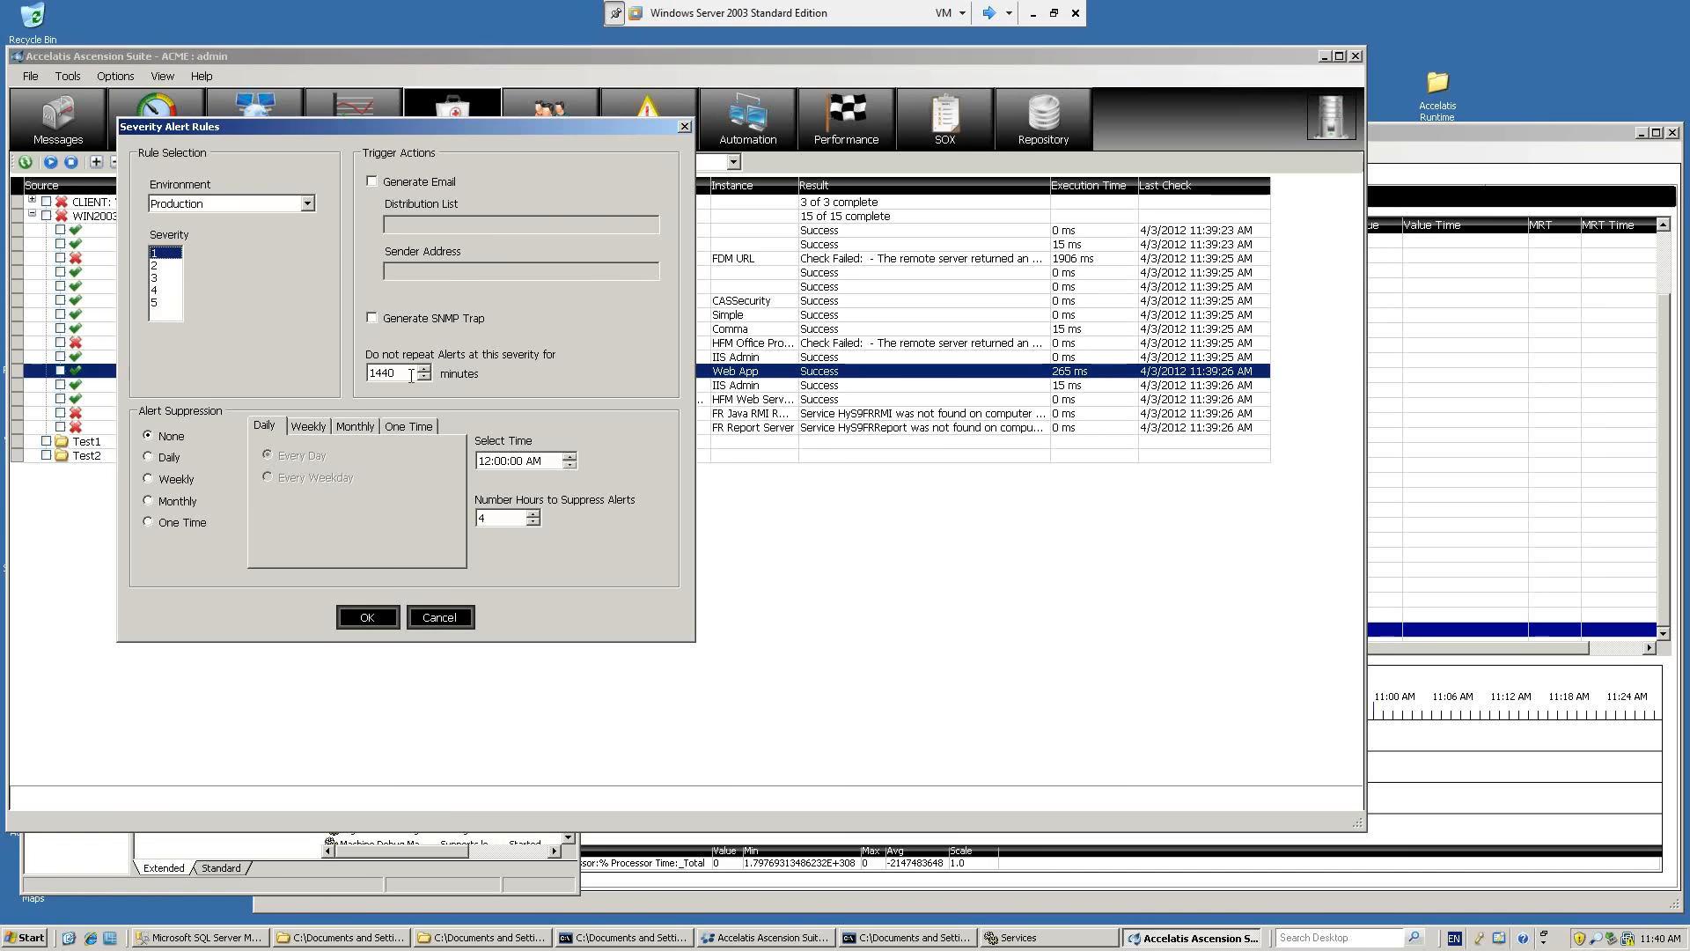
click(447, 620)
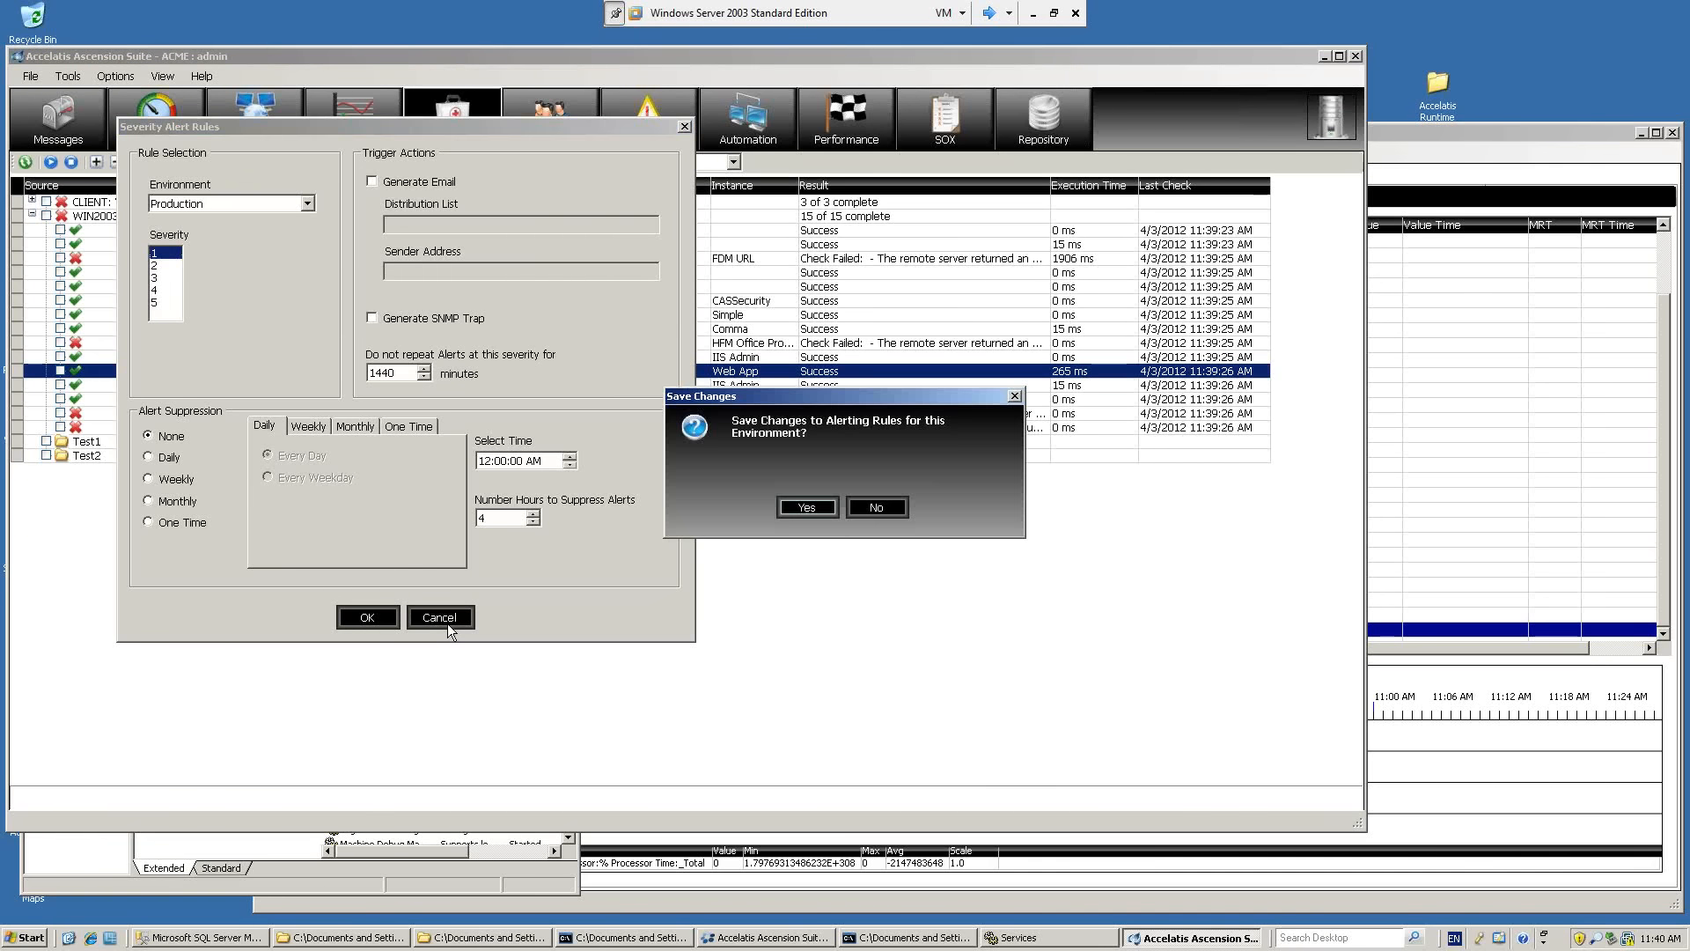
click(875, 509)
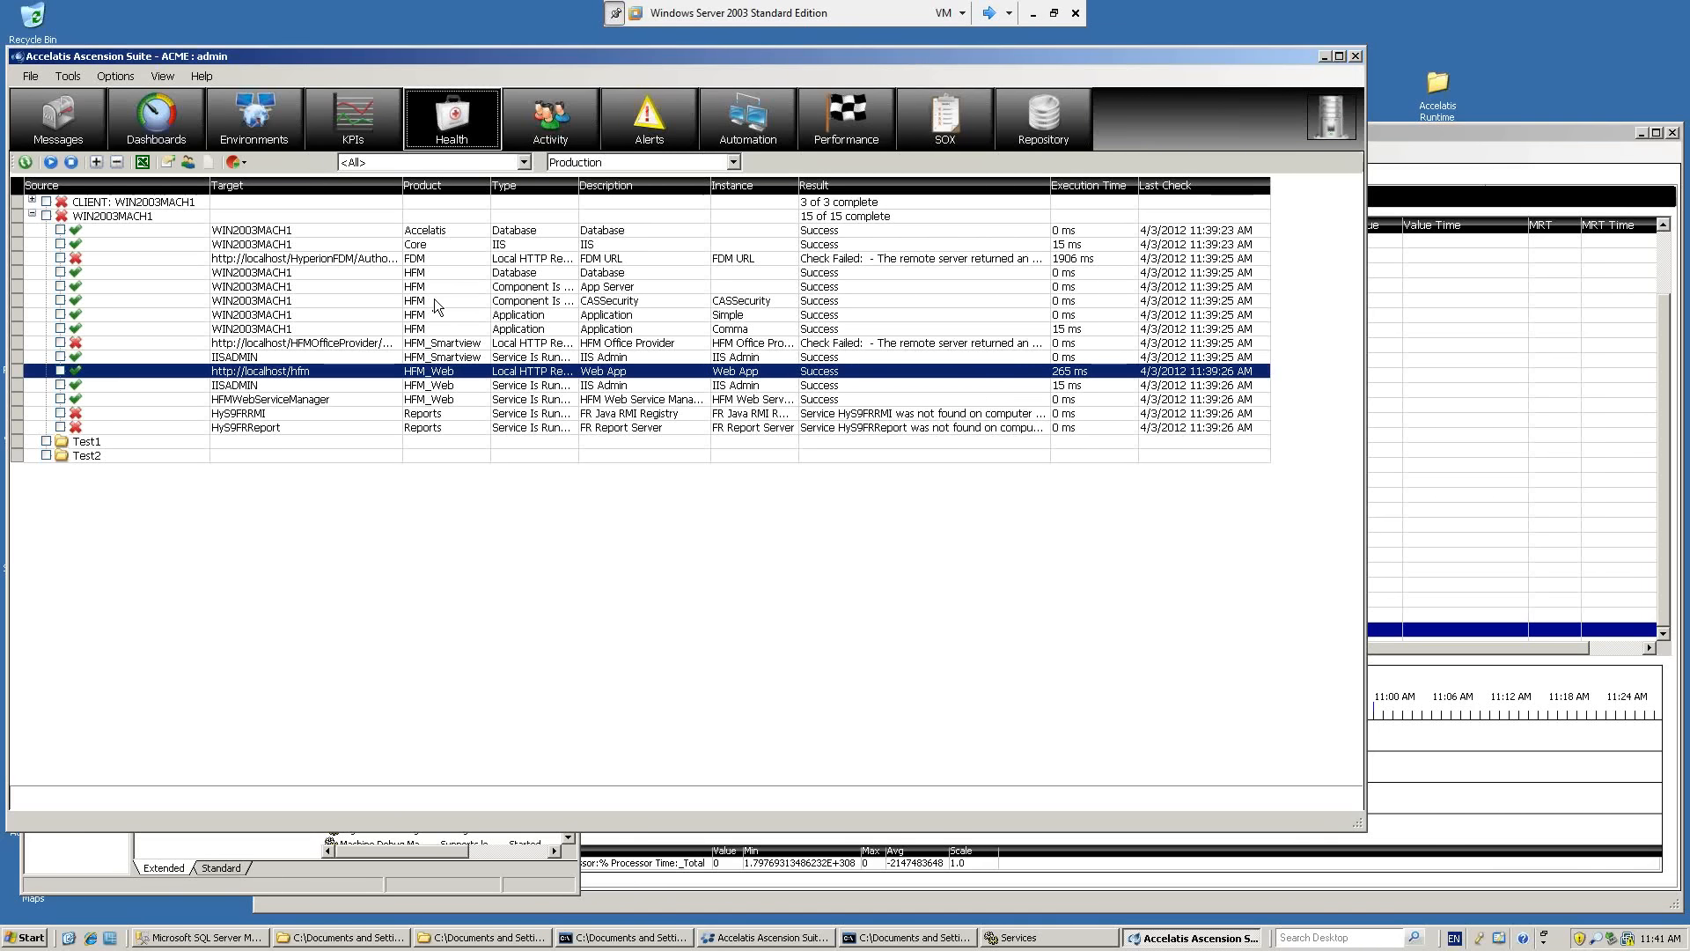
Switch to the other Ascension Suite window, extend it upward, and run the connectivity scan from its Production Health view.
click(1390, 132)
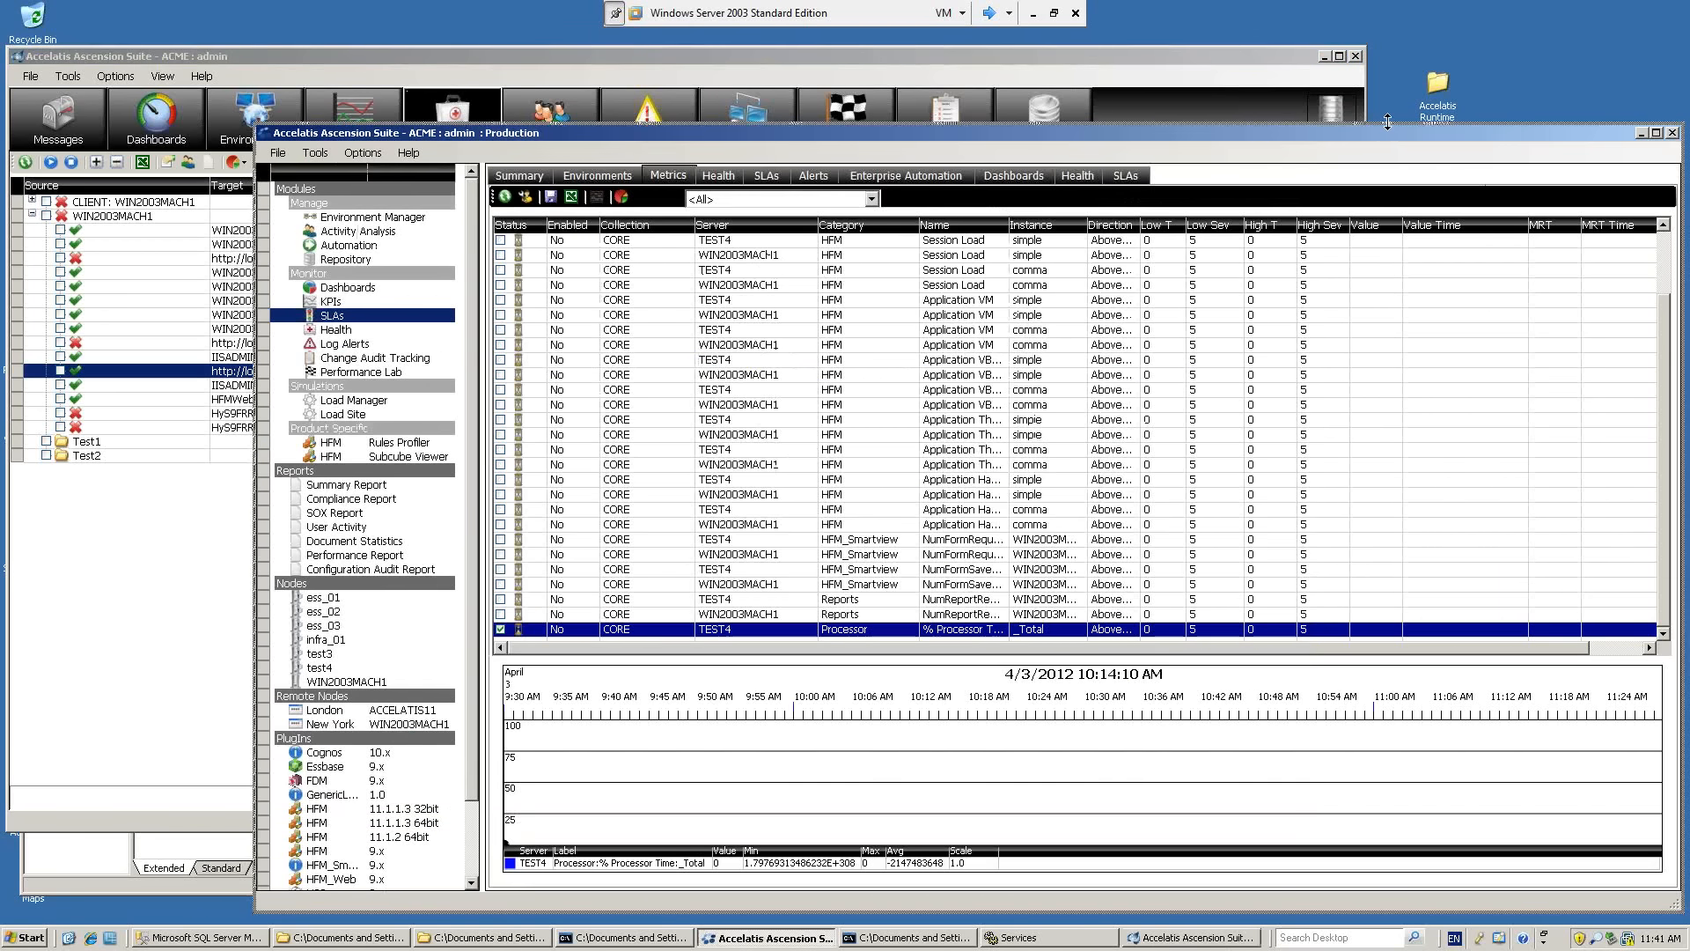
drag(1387, 121, 1387, 79)
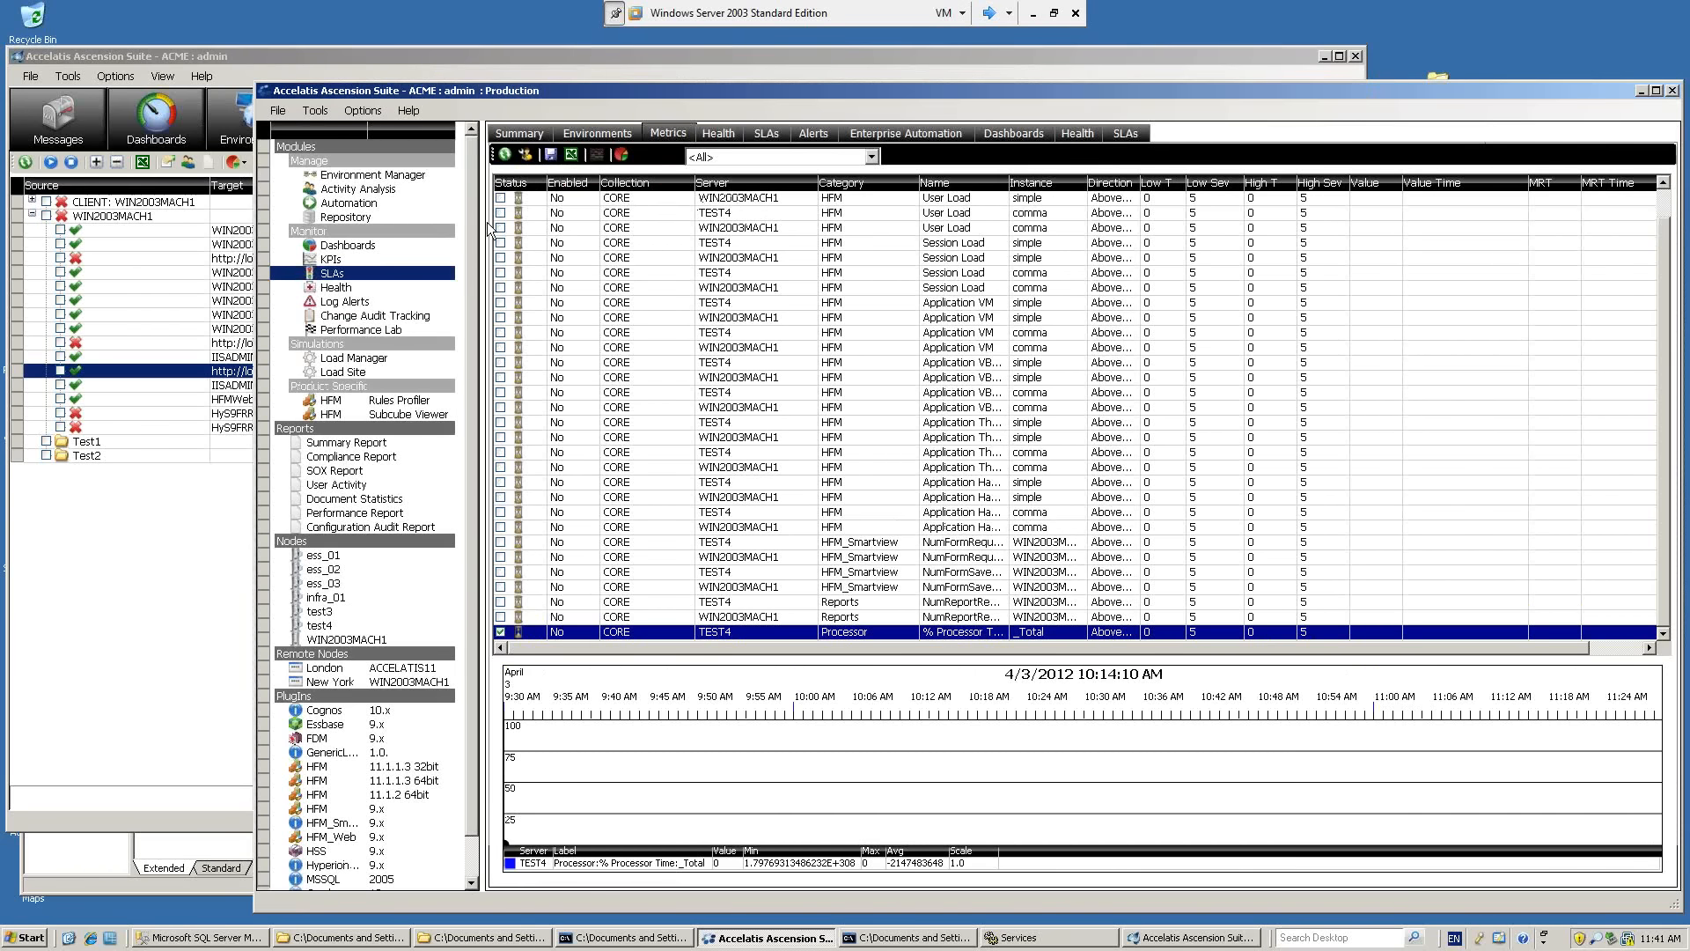
click(1083, 135)
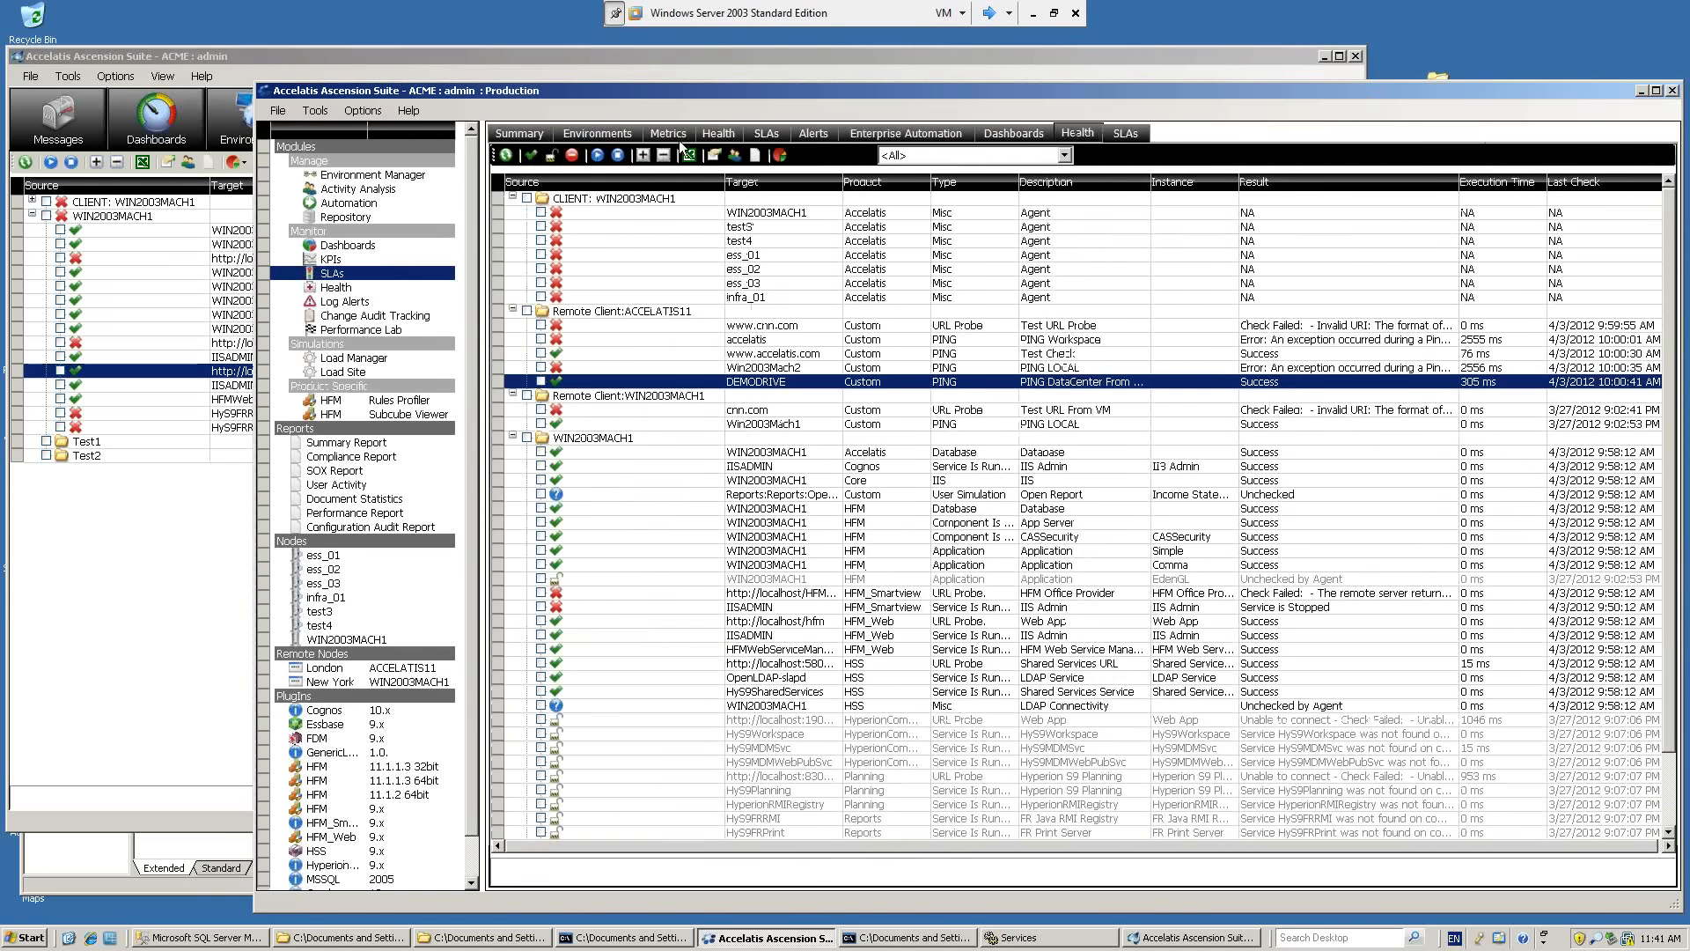
click(598, 156)
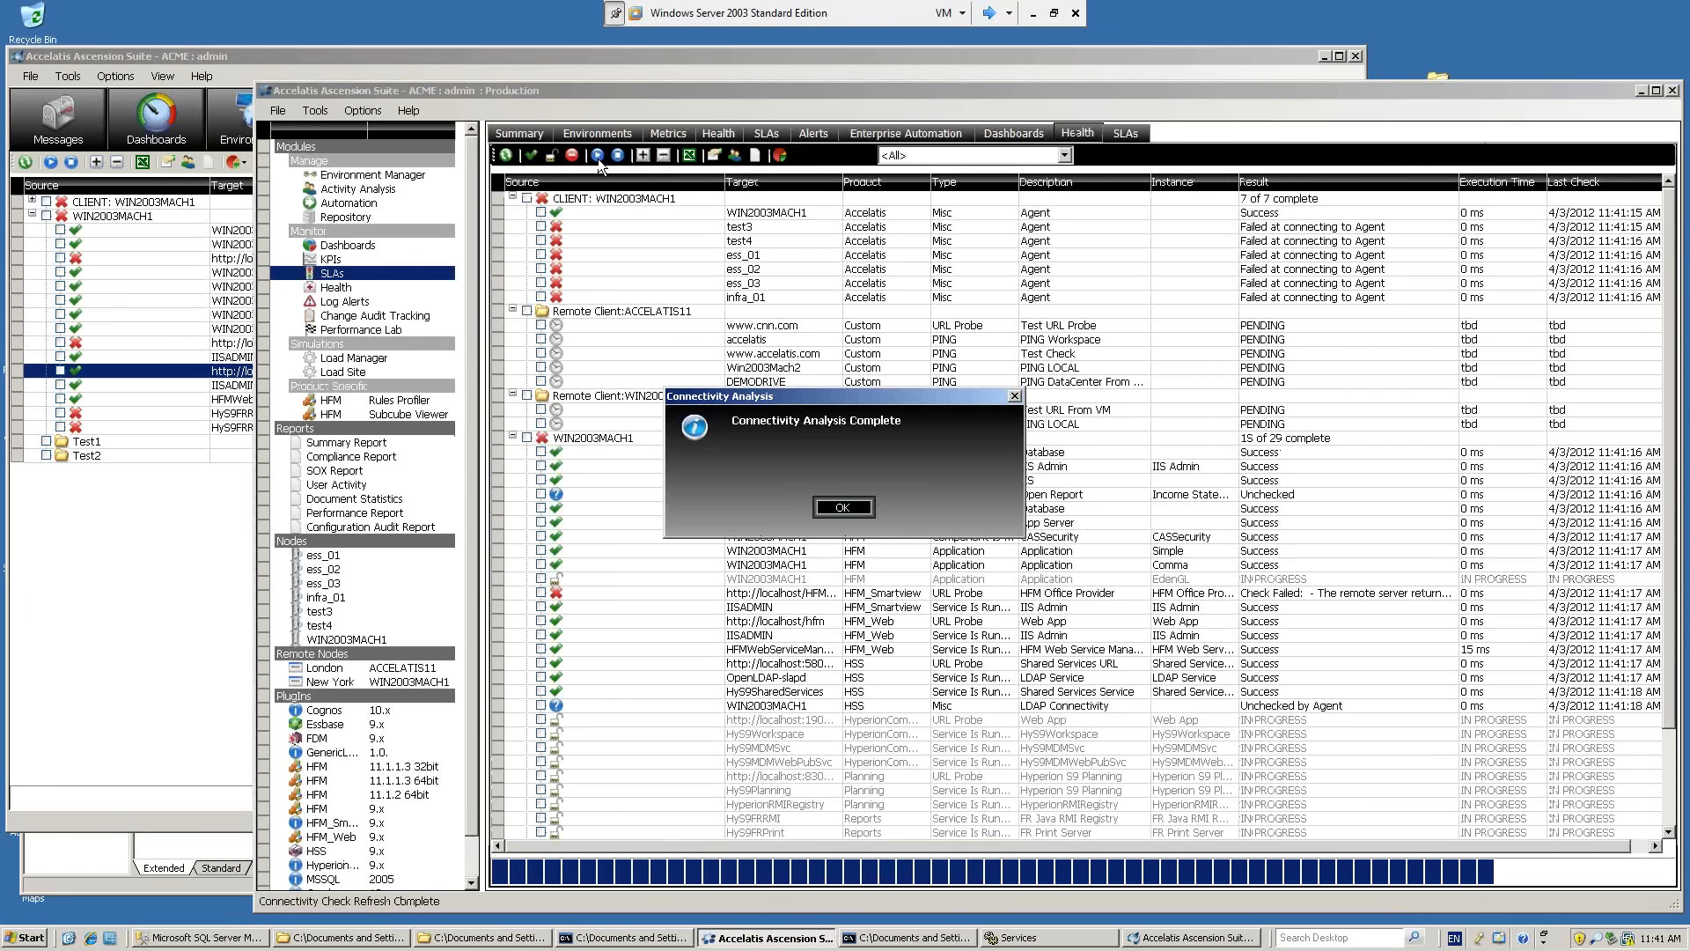
Refresh the Production health results after the scan and view the Finance Admin dashboard's remote locations map in an enlarged window.
click(842, 507)
click(507, 157)
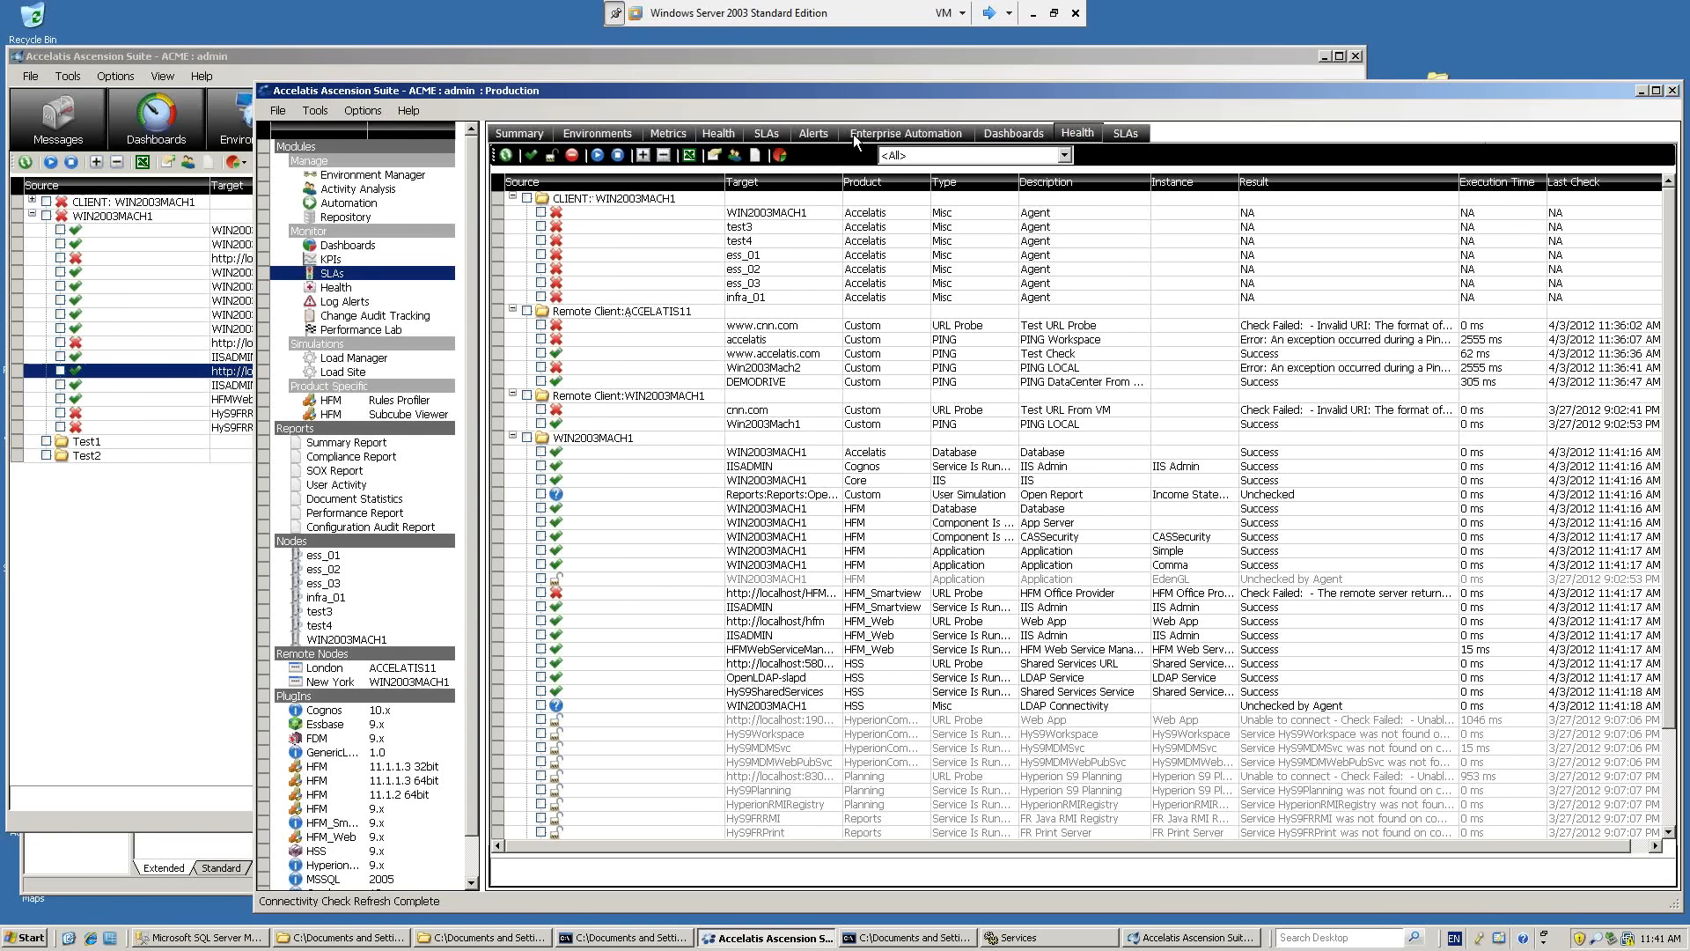
click(985, 134)
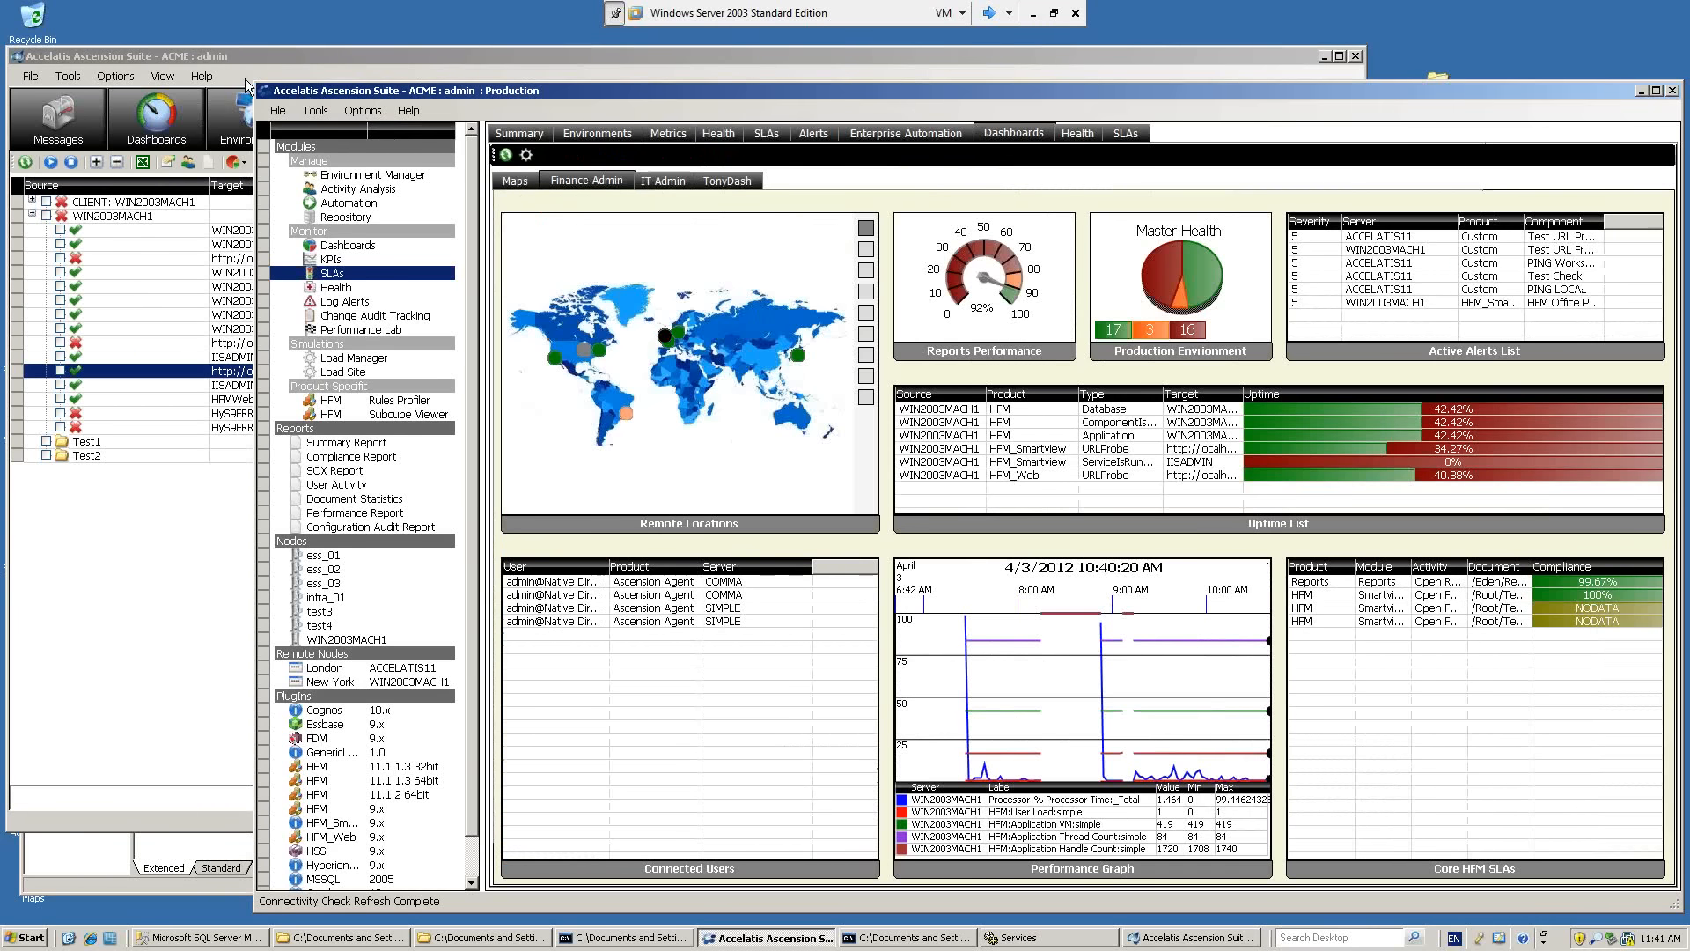
drag(247, 86, 86, 53)
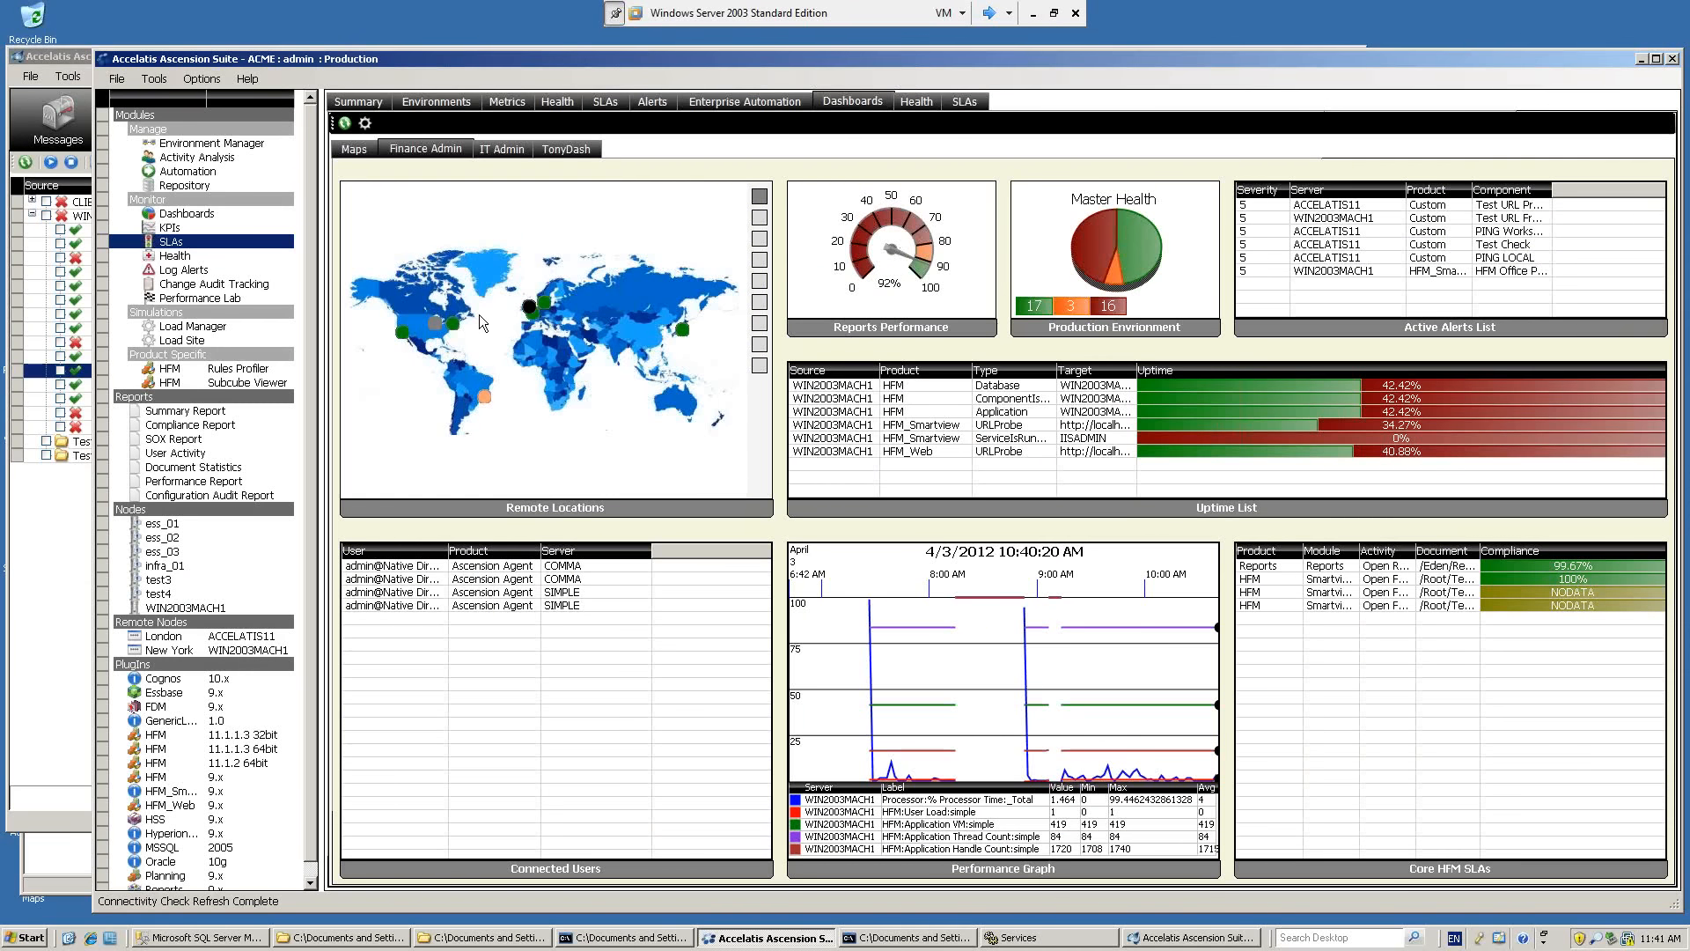
Return to the health results and widen the Description column to read the DEMODRIVE ping check under Remote Client:ACCELATIS11.
mouse_move(528, 310)
click(904, 104)
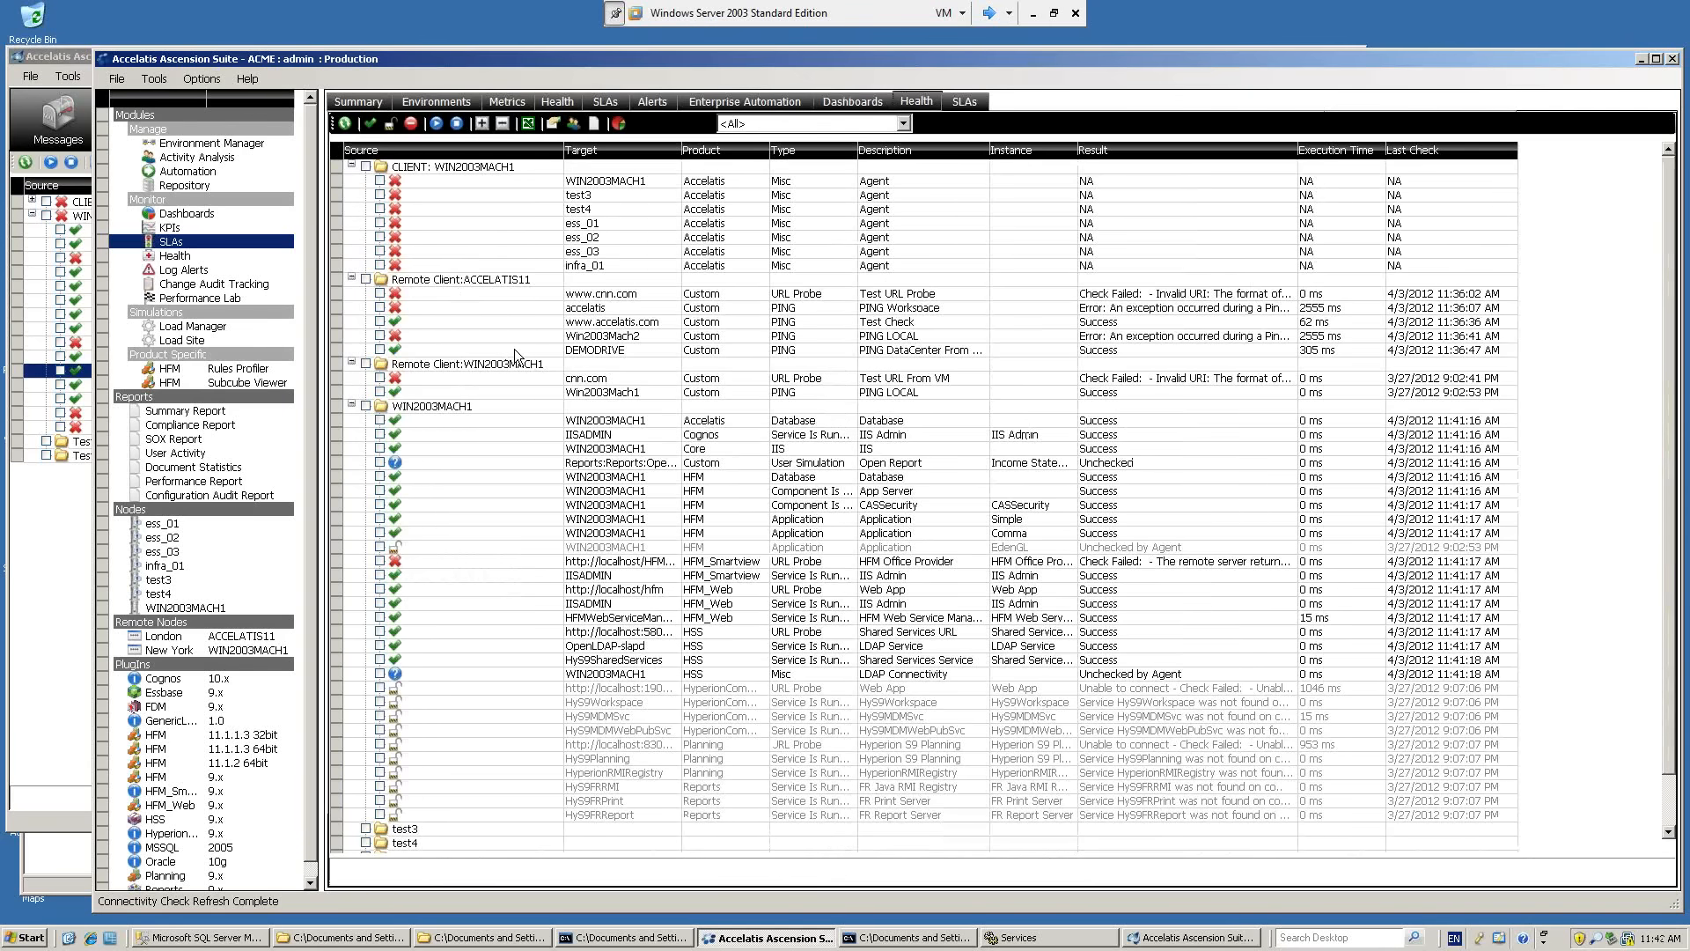
click(514, 348)
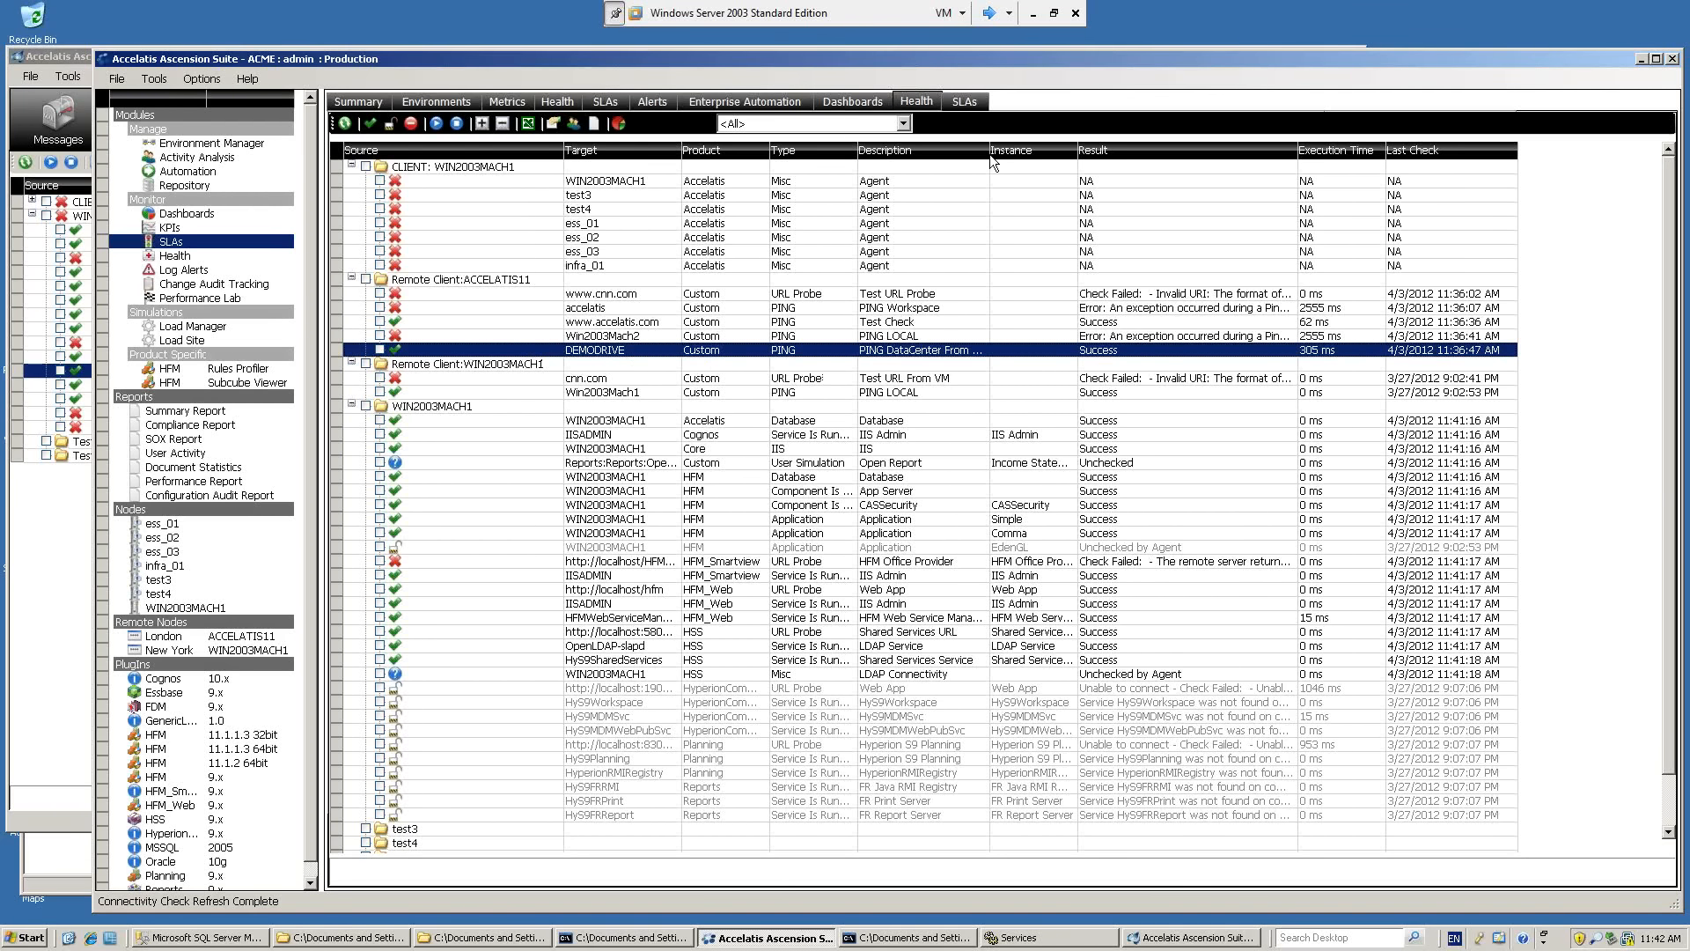
drag(990, 155, 1069, 160)
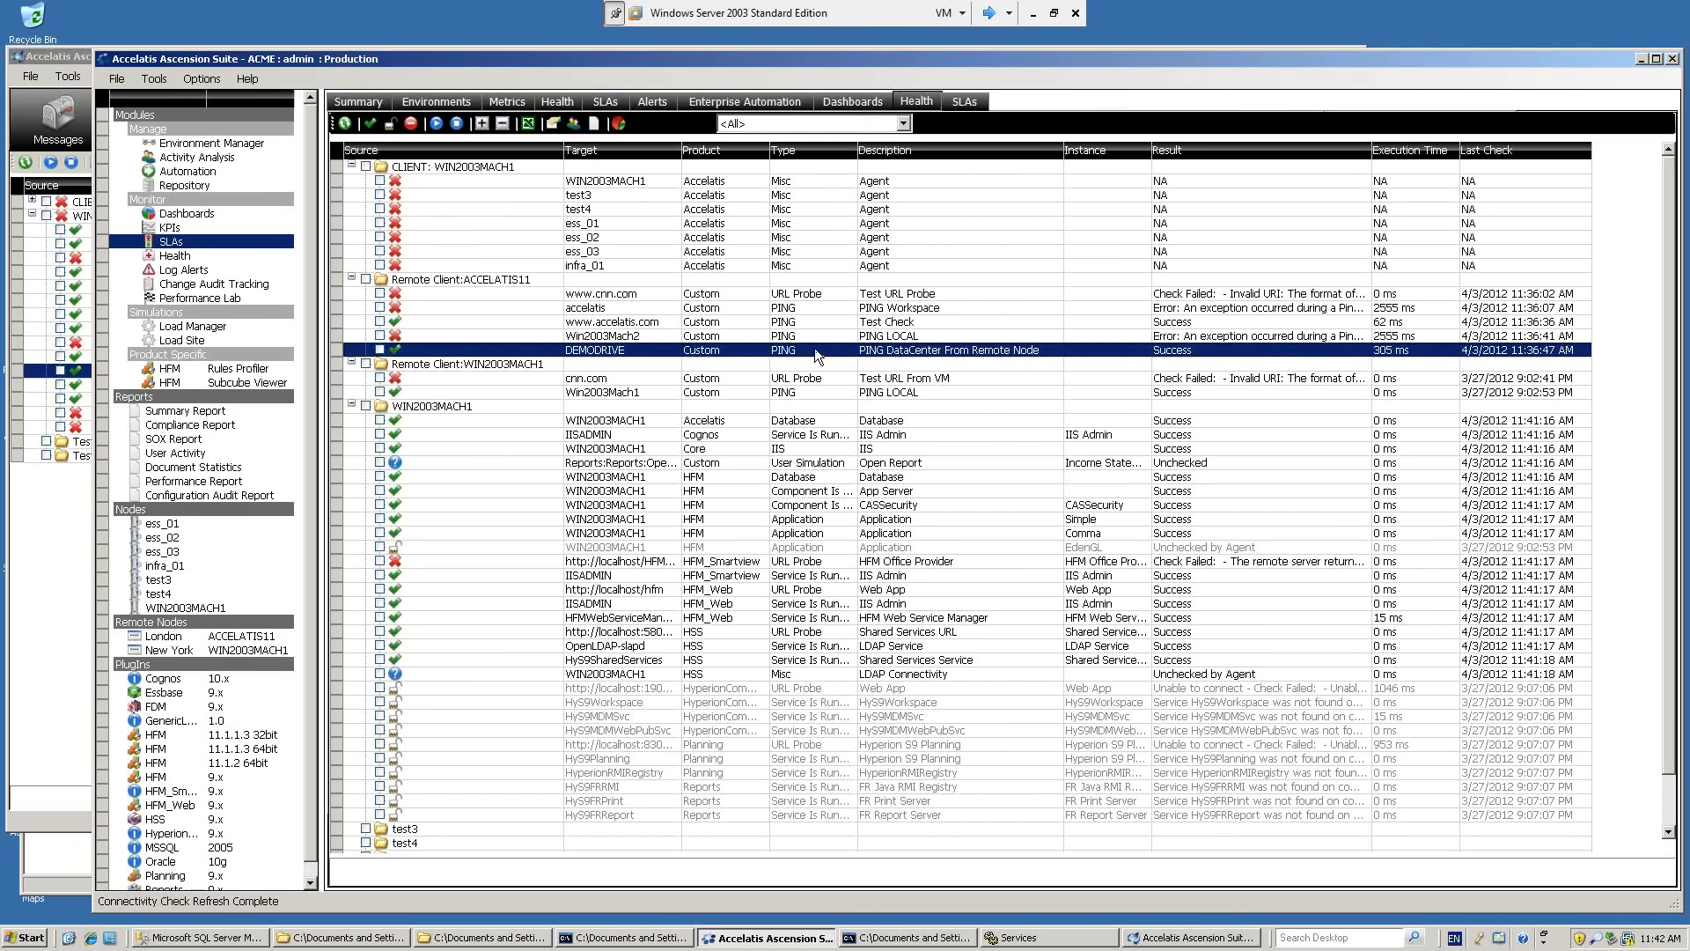
Suspend the DemoDrive931 virtual machine in VMware Workstation and return to the Windows Server 2003 Standard Edition machine in full screen.
click(989, 13)
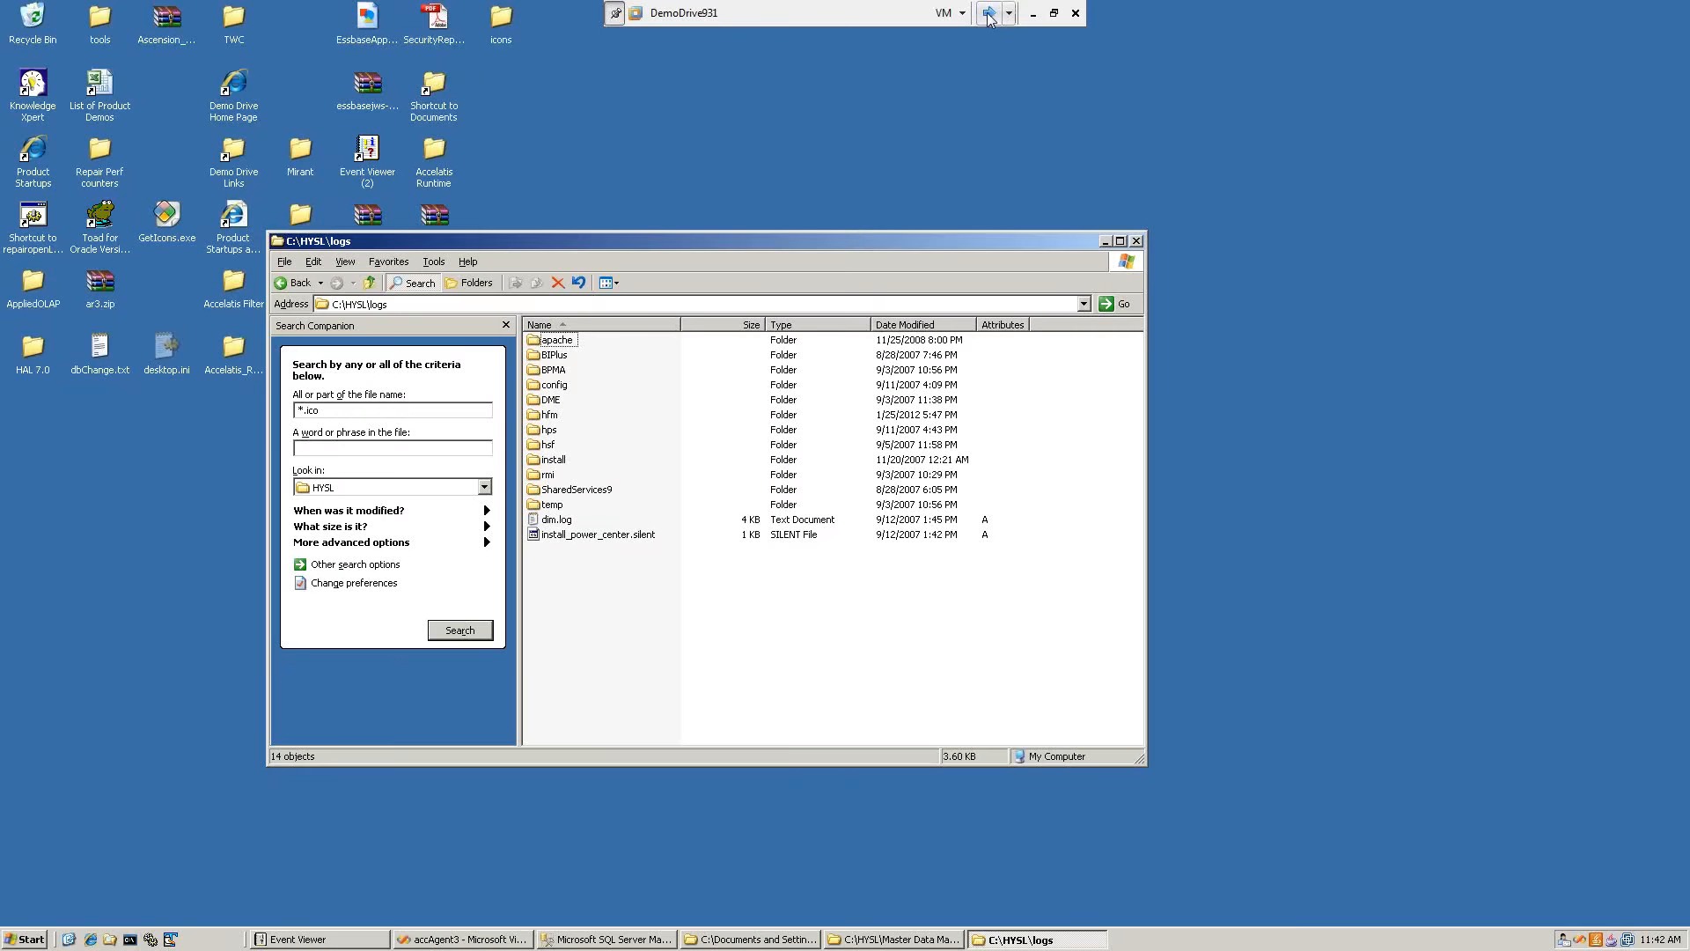
double_click(806, 12)
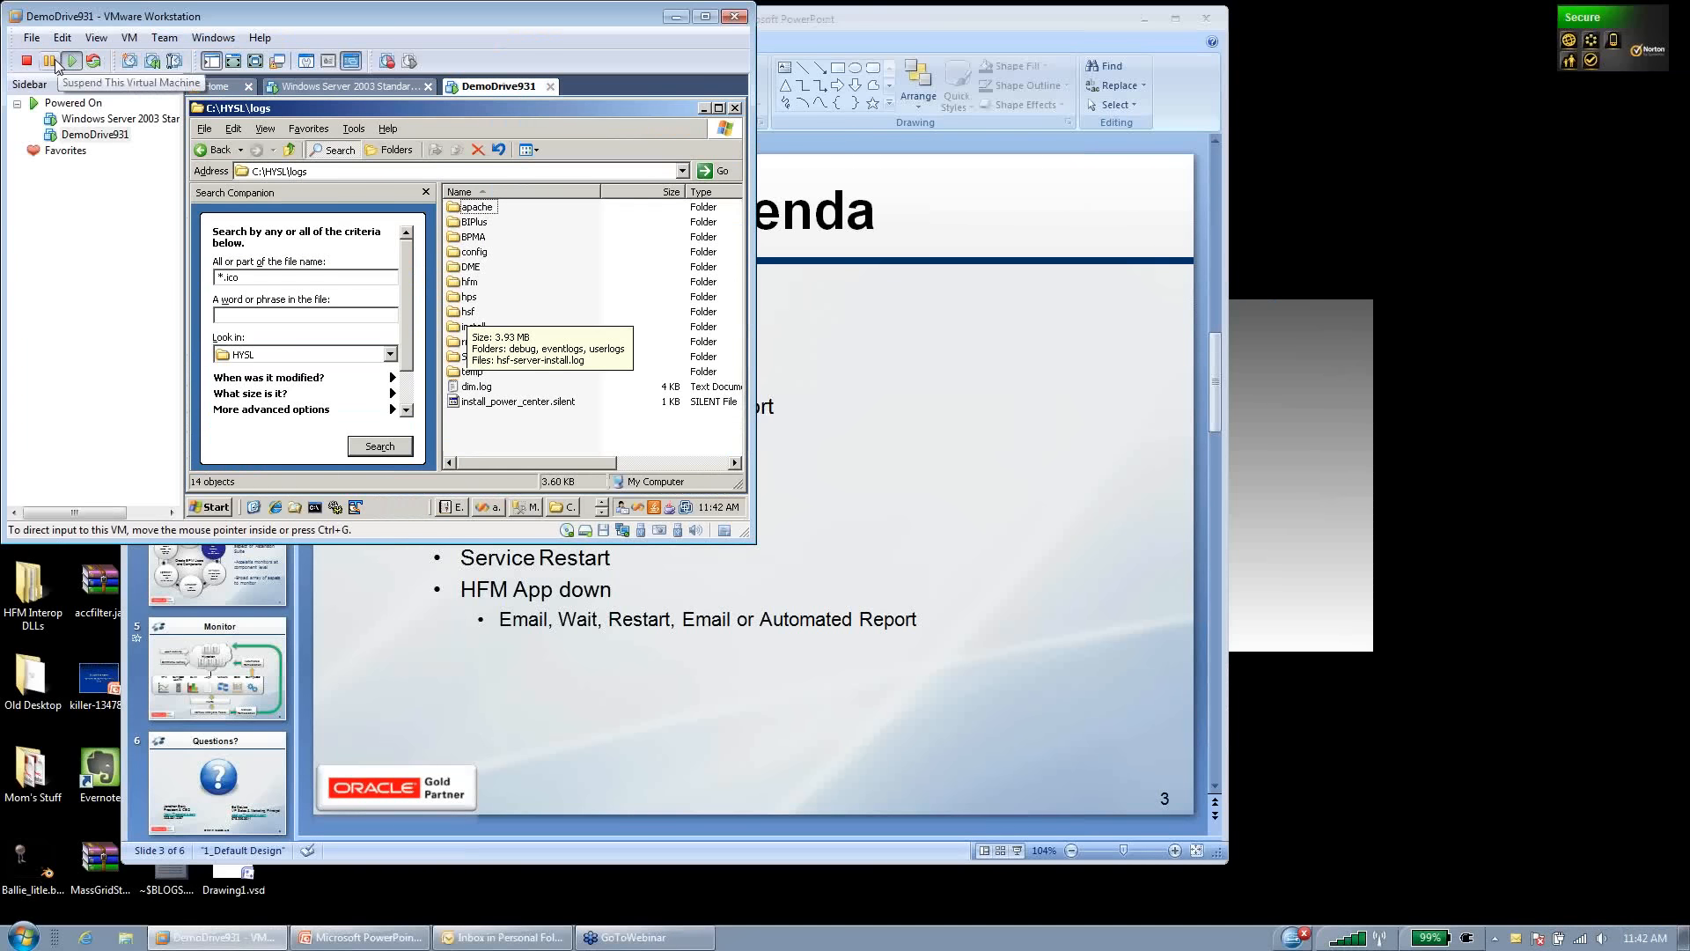
click(388, 92)
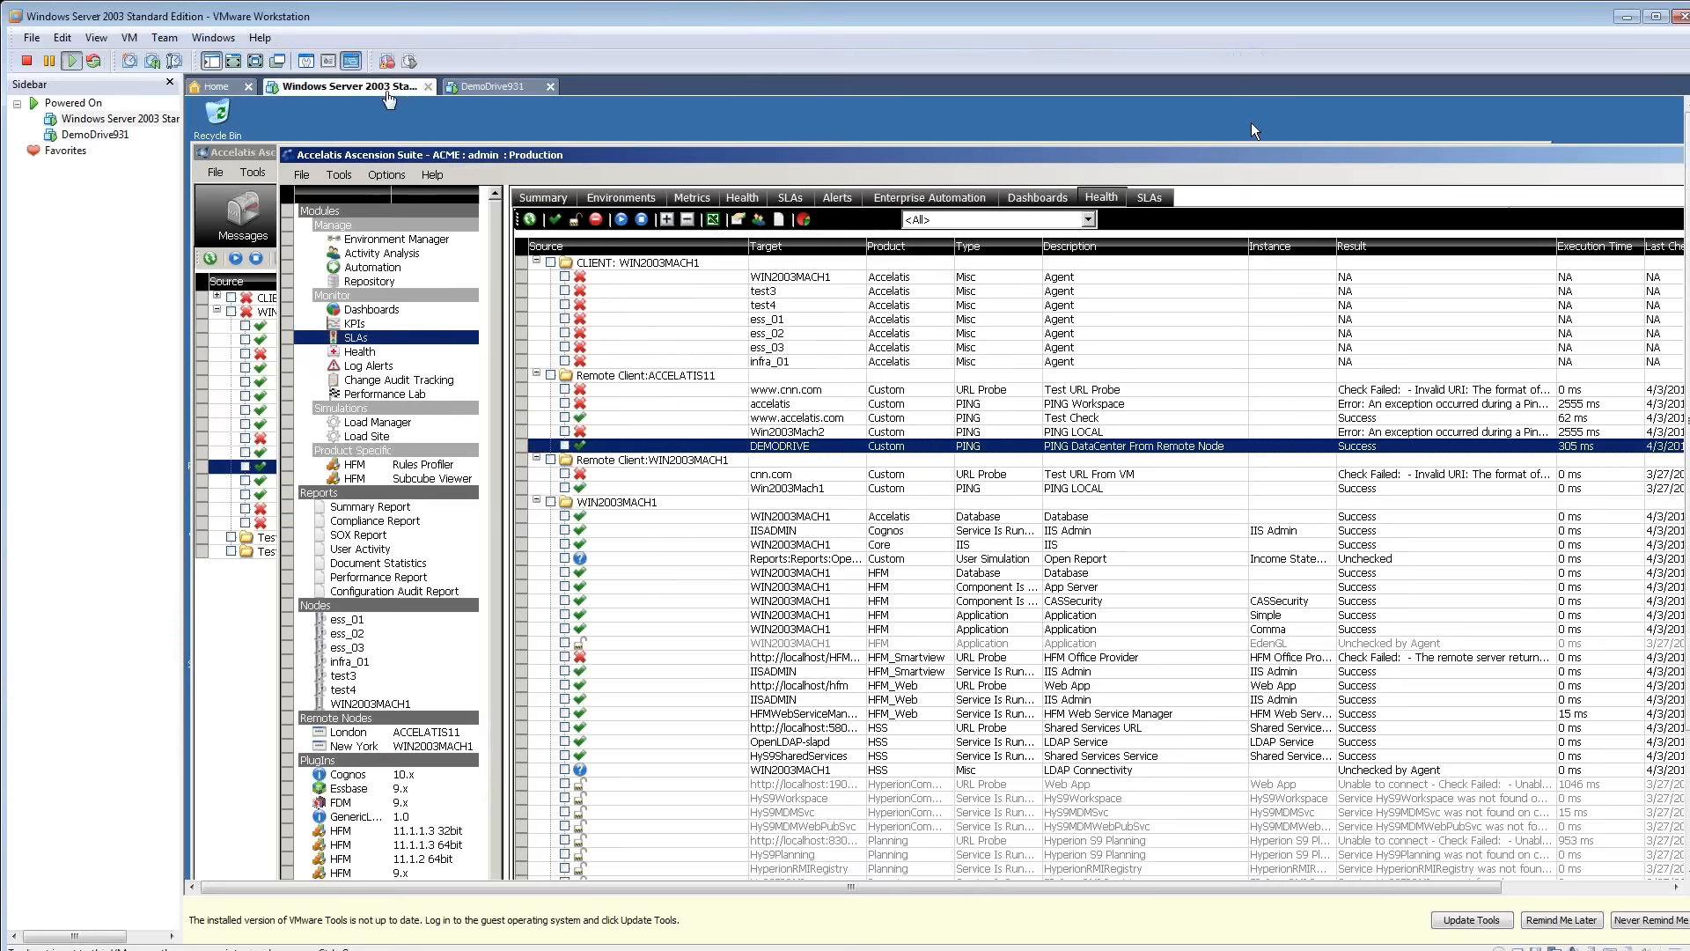
click(97, 38)
click(124, 55)
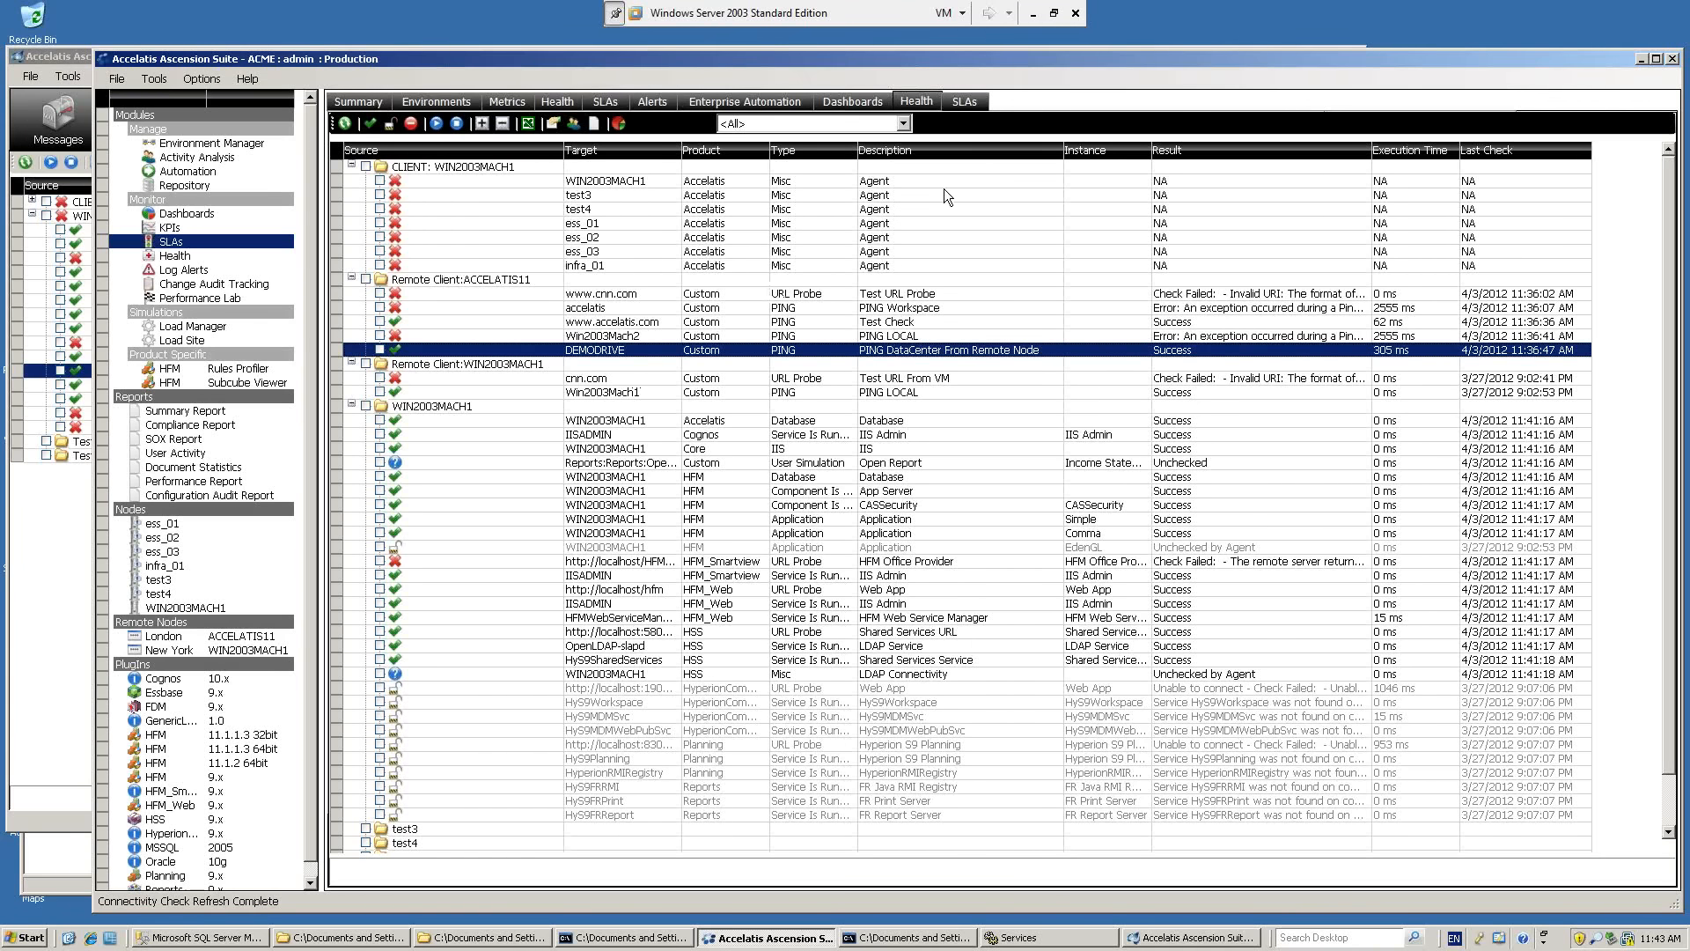
Run a manual capture in the host's Accelatis Performance Client for the London location, and return to the Windows Server 2003 virtual machine.
click(1036, 15)
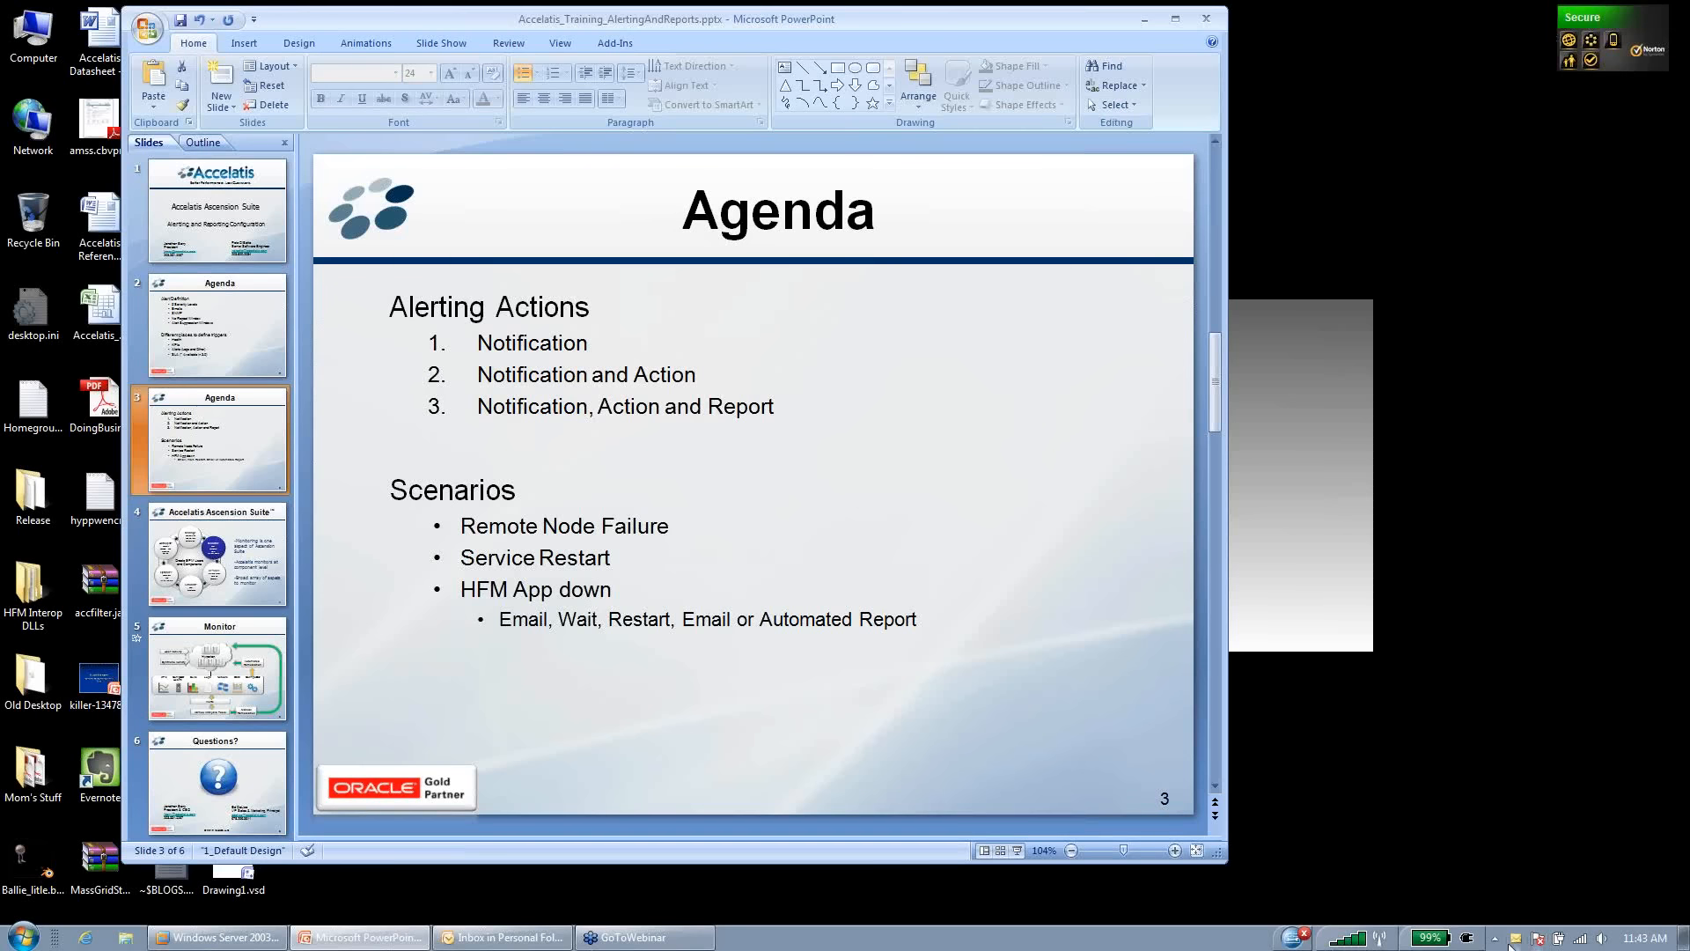
click(1495, 939)
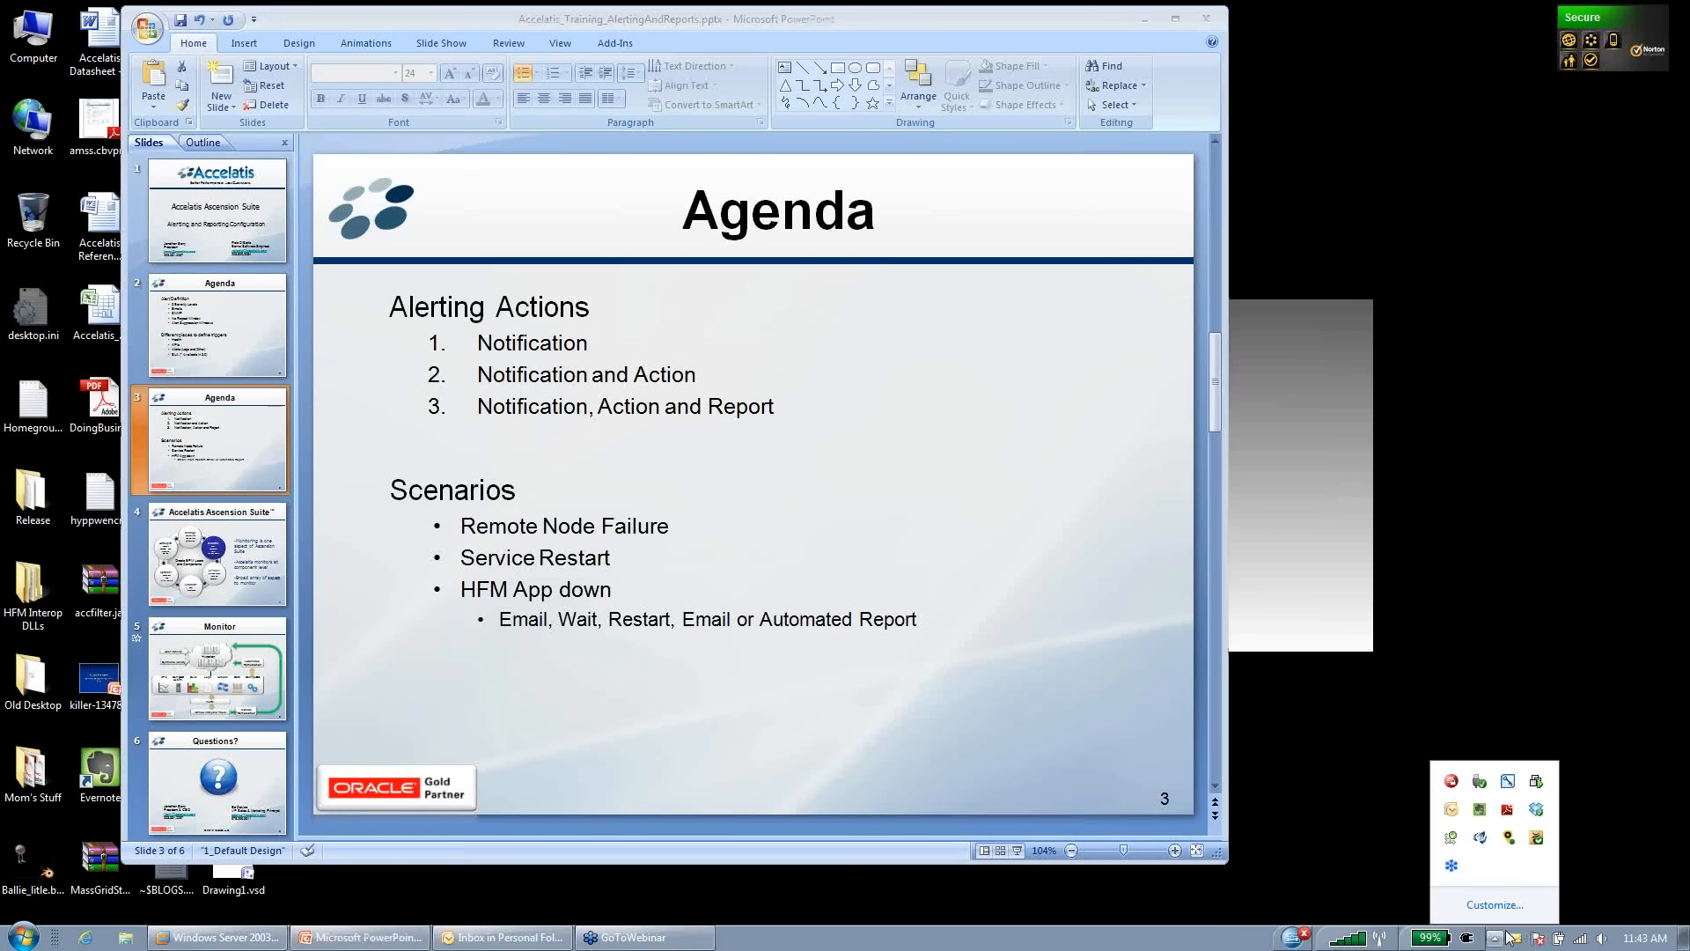
double_click(1482, 840)
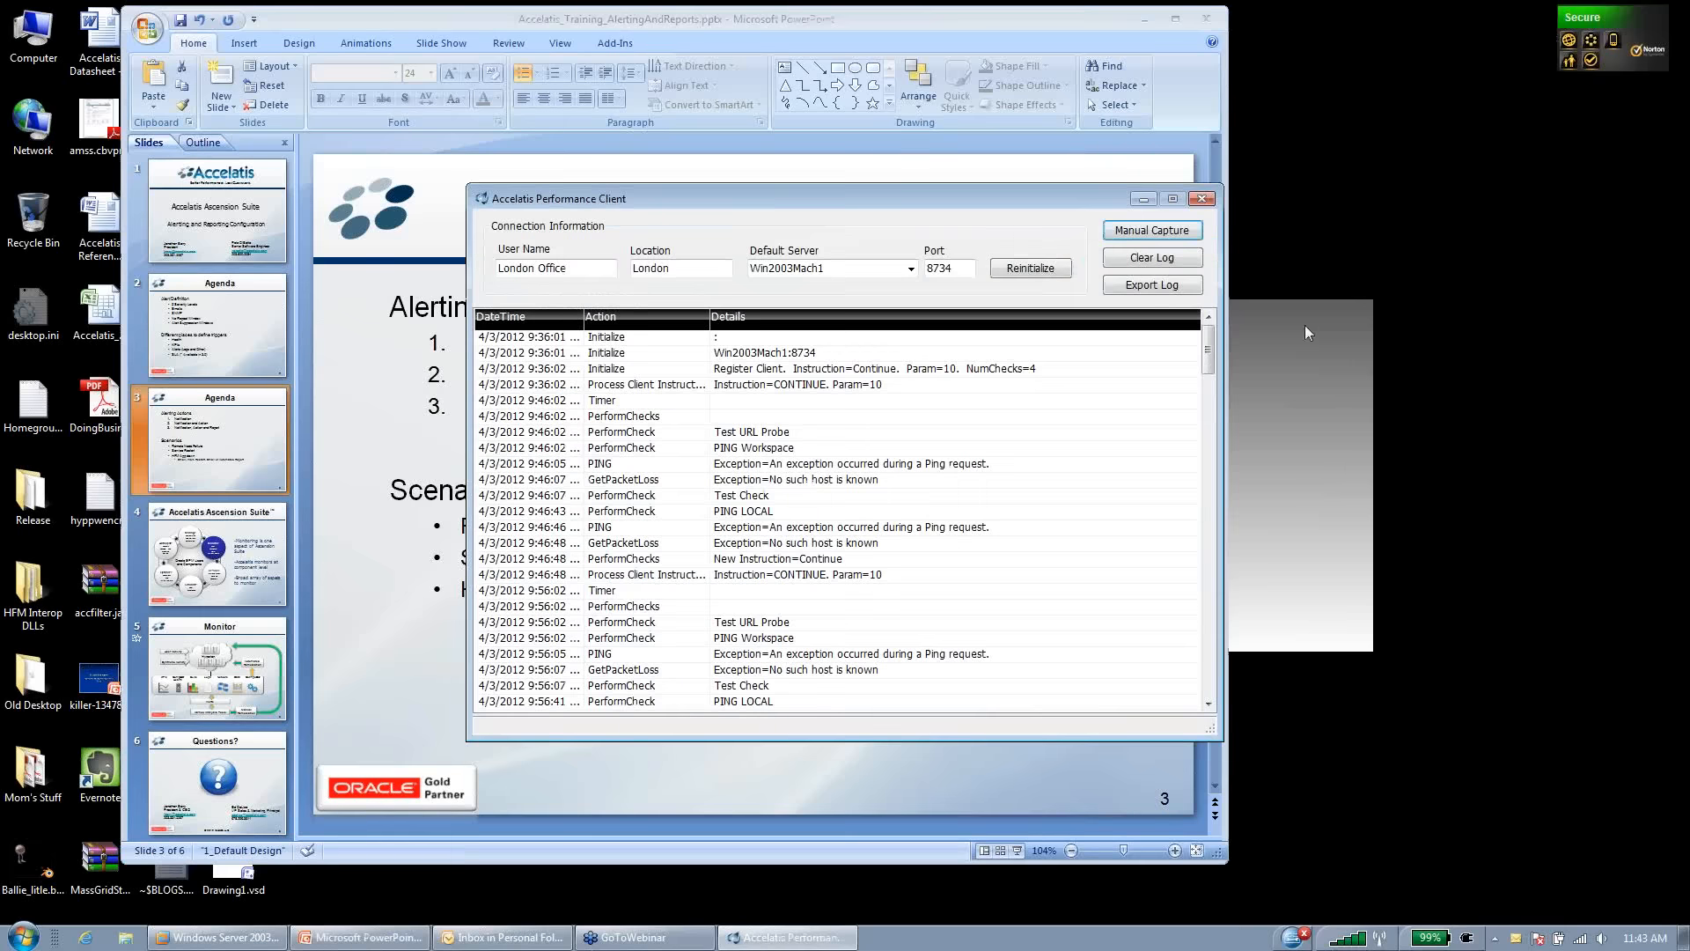
click(1167, 236)
click(1142, 200)
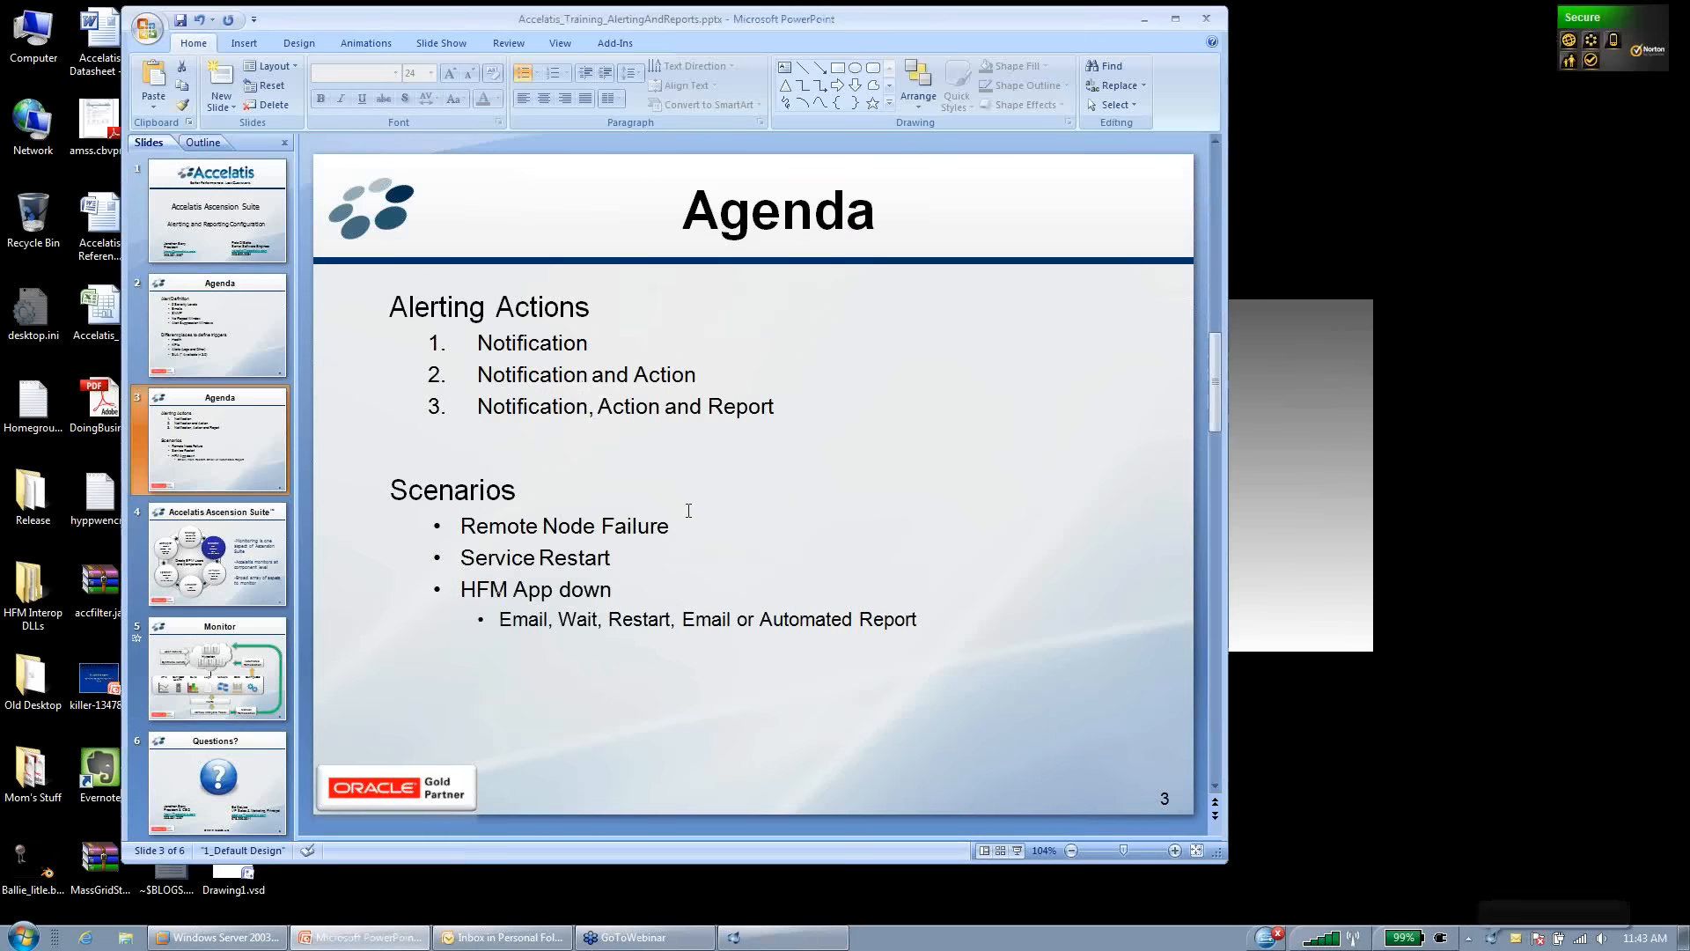
click(256, 941)
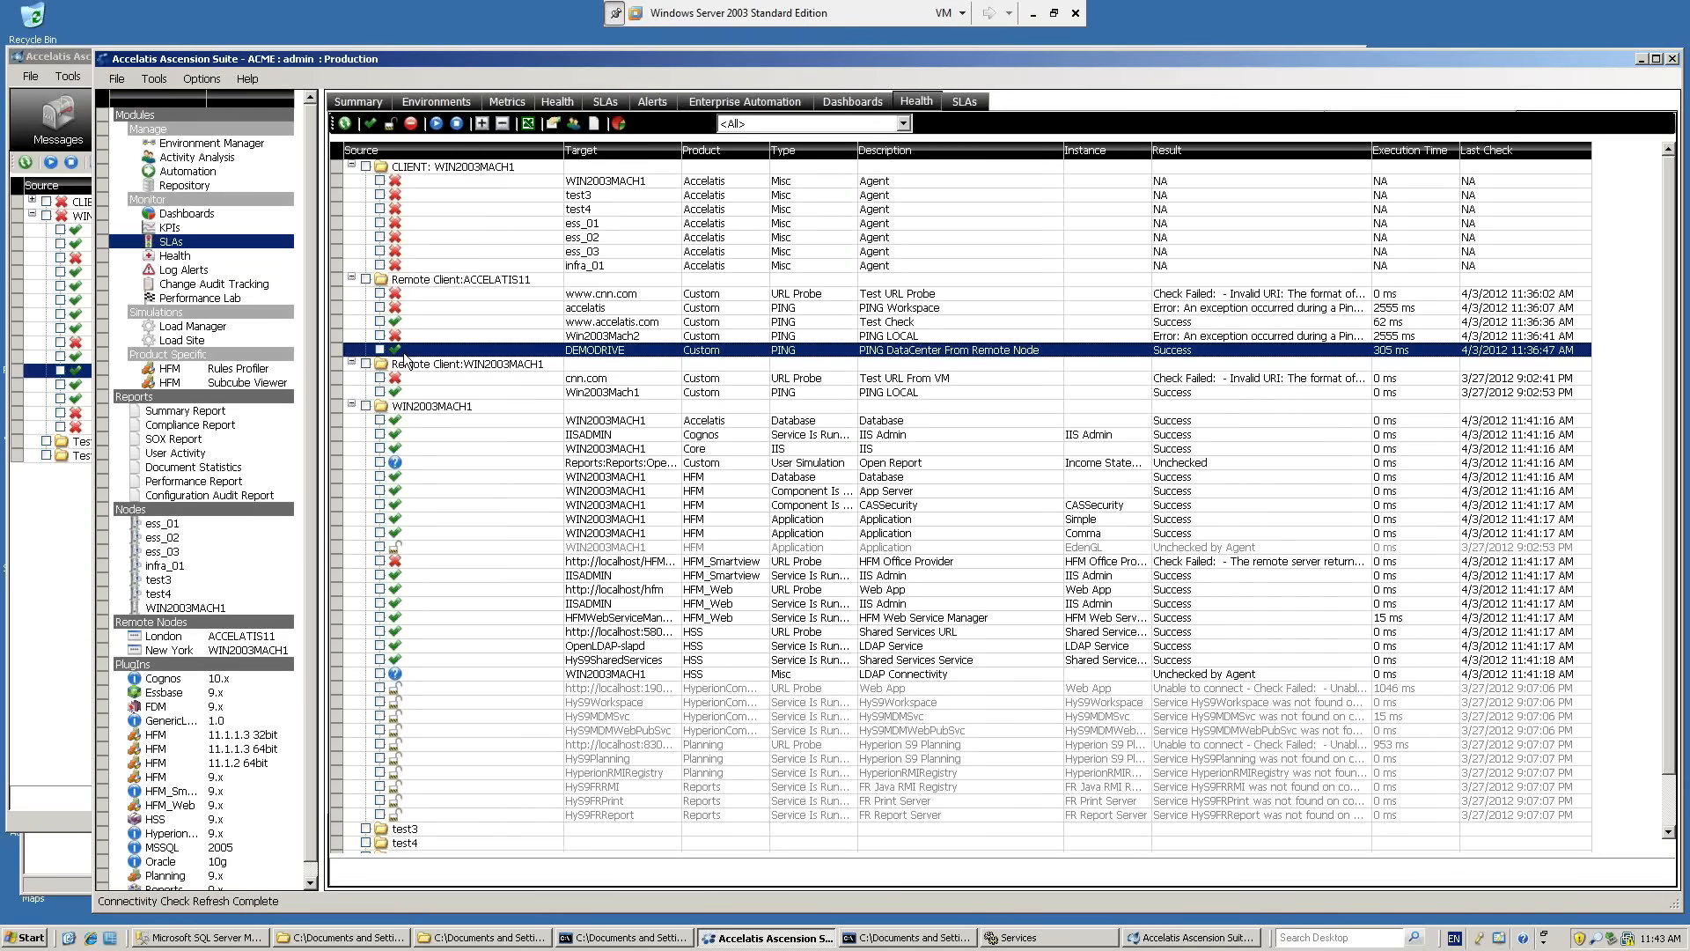
Narrow the Production window, move the other Ascension Suite window lower, and bring Production back to the front.
mouse_move(92, 49)
mouse_down()
mouse_move(308, 47)
mouse_move(308, 88)
mouse_up()
drag(310, 166, 310, 166)
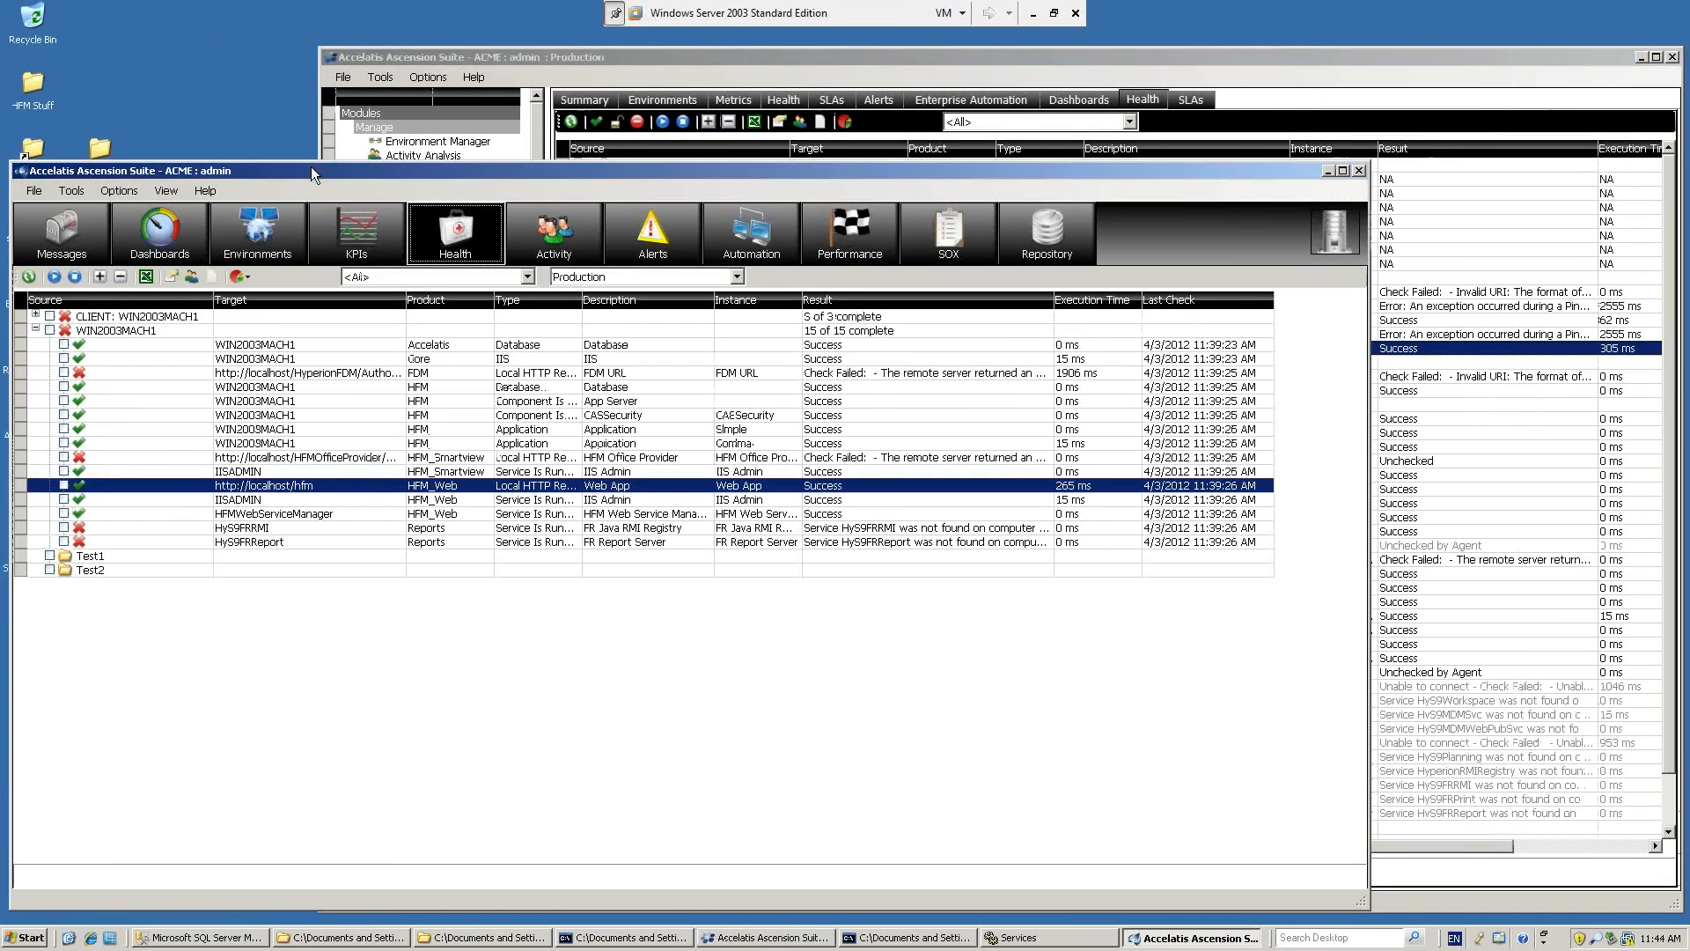
click(479, 55)
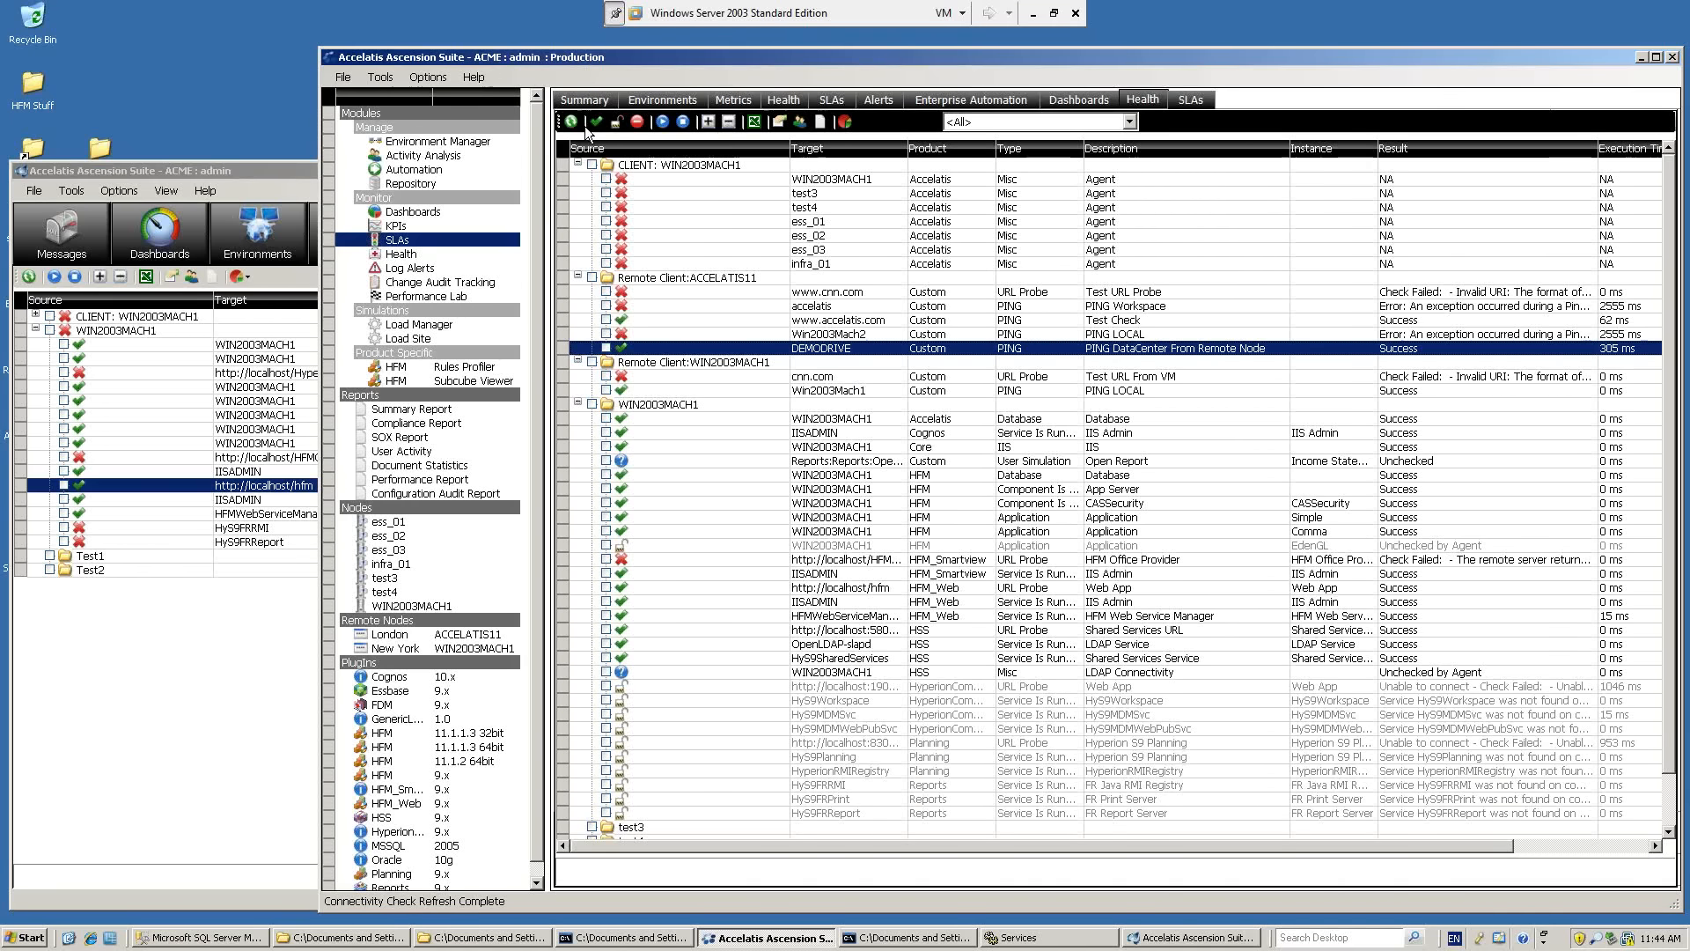
Rerun the Production connectivity scan and inspect the remote clients' Win2003Mach1 and DEMODRIVE ping results.
click(662, 122)
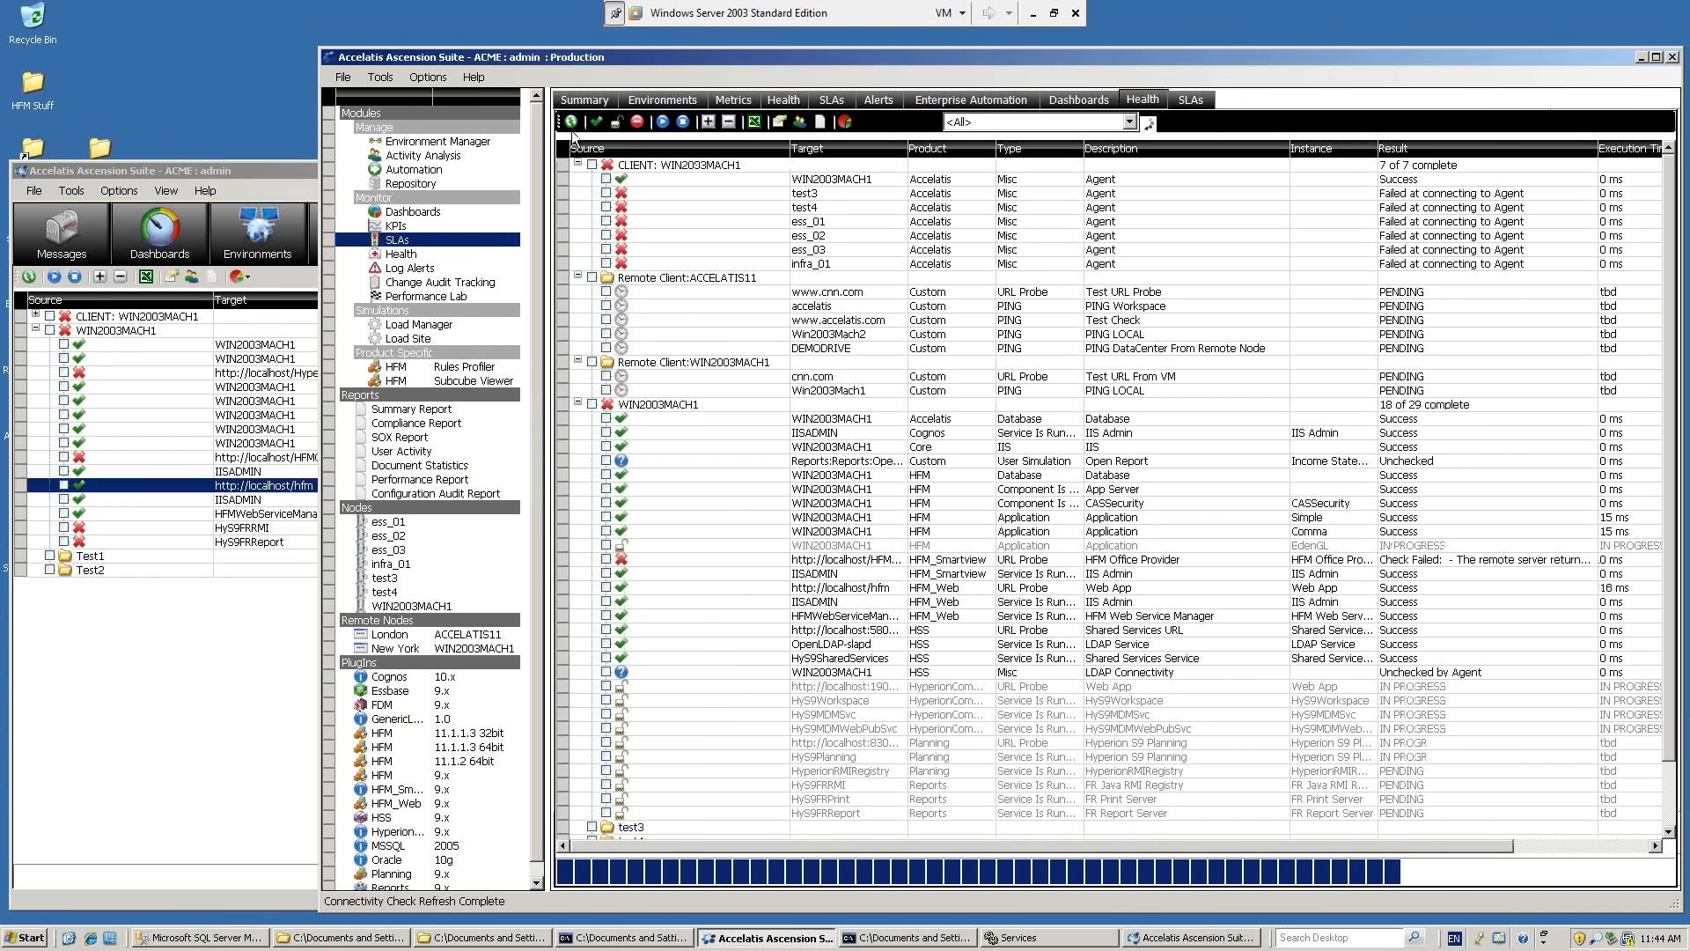
click(841, 509)
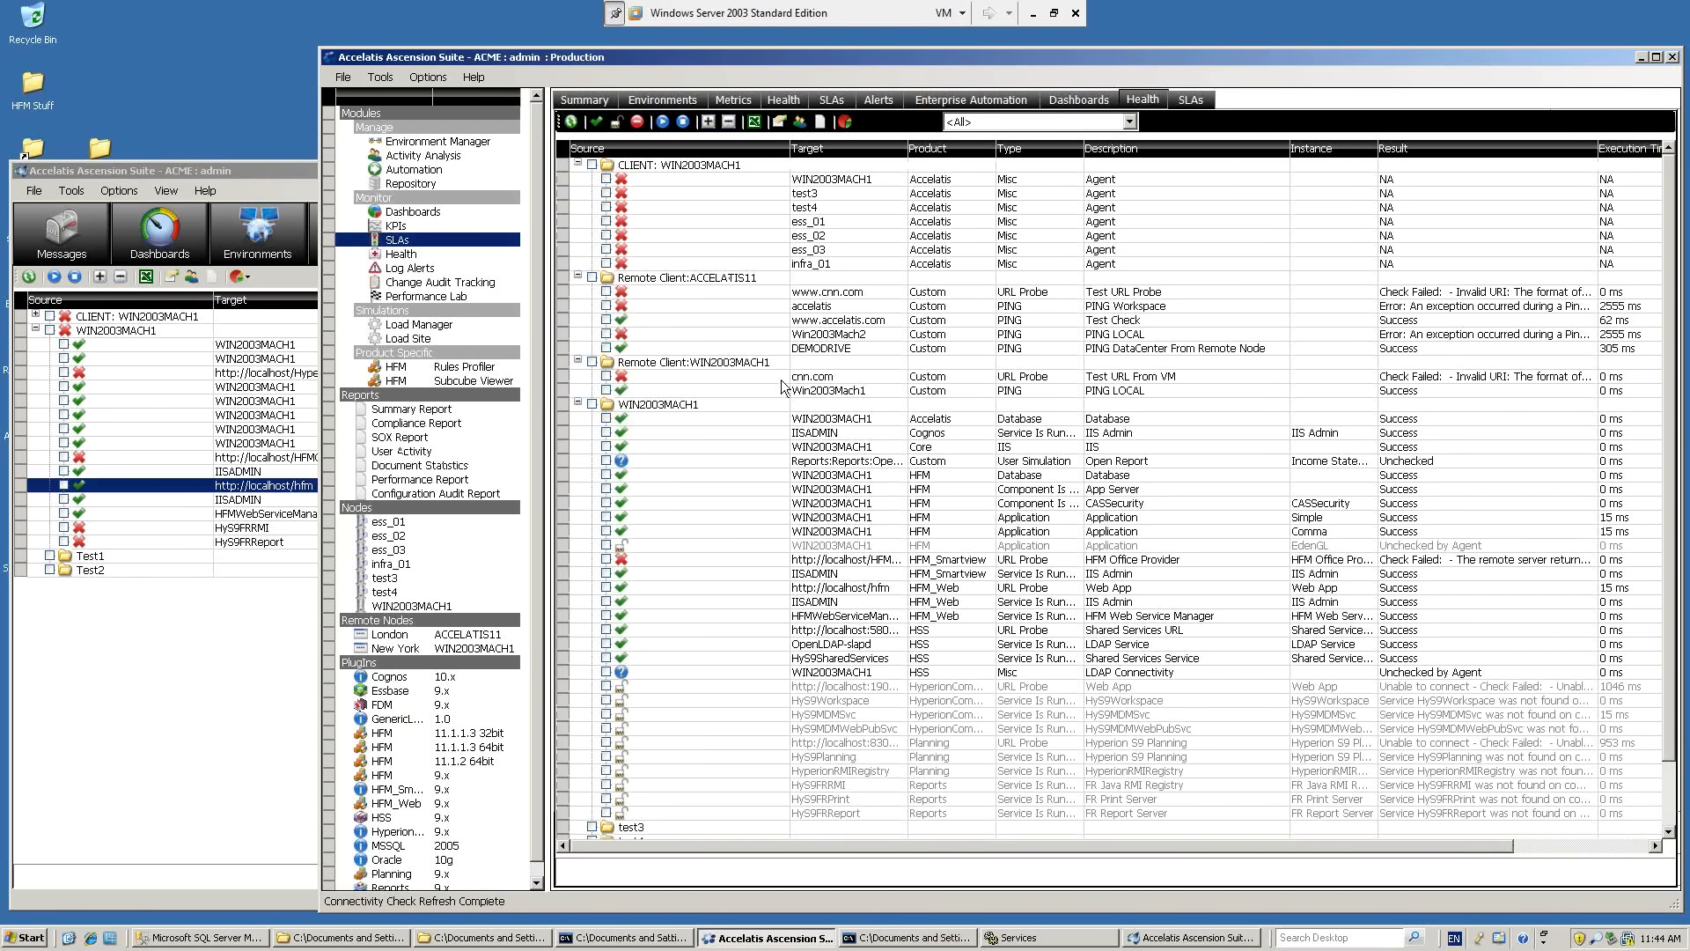
click(776, 390)
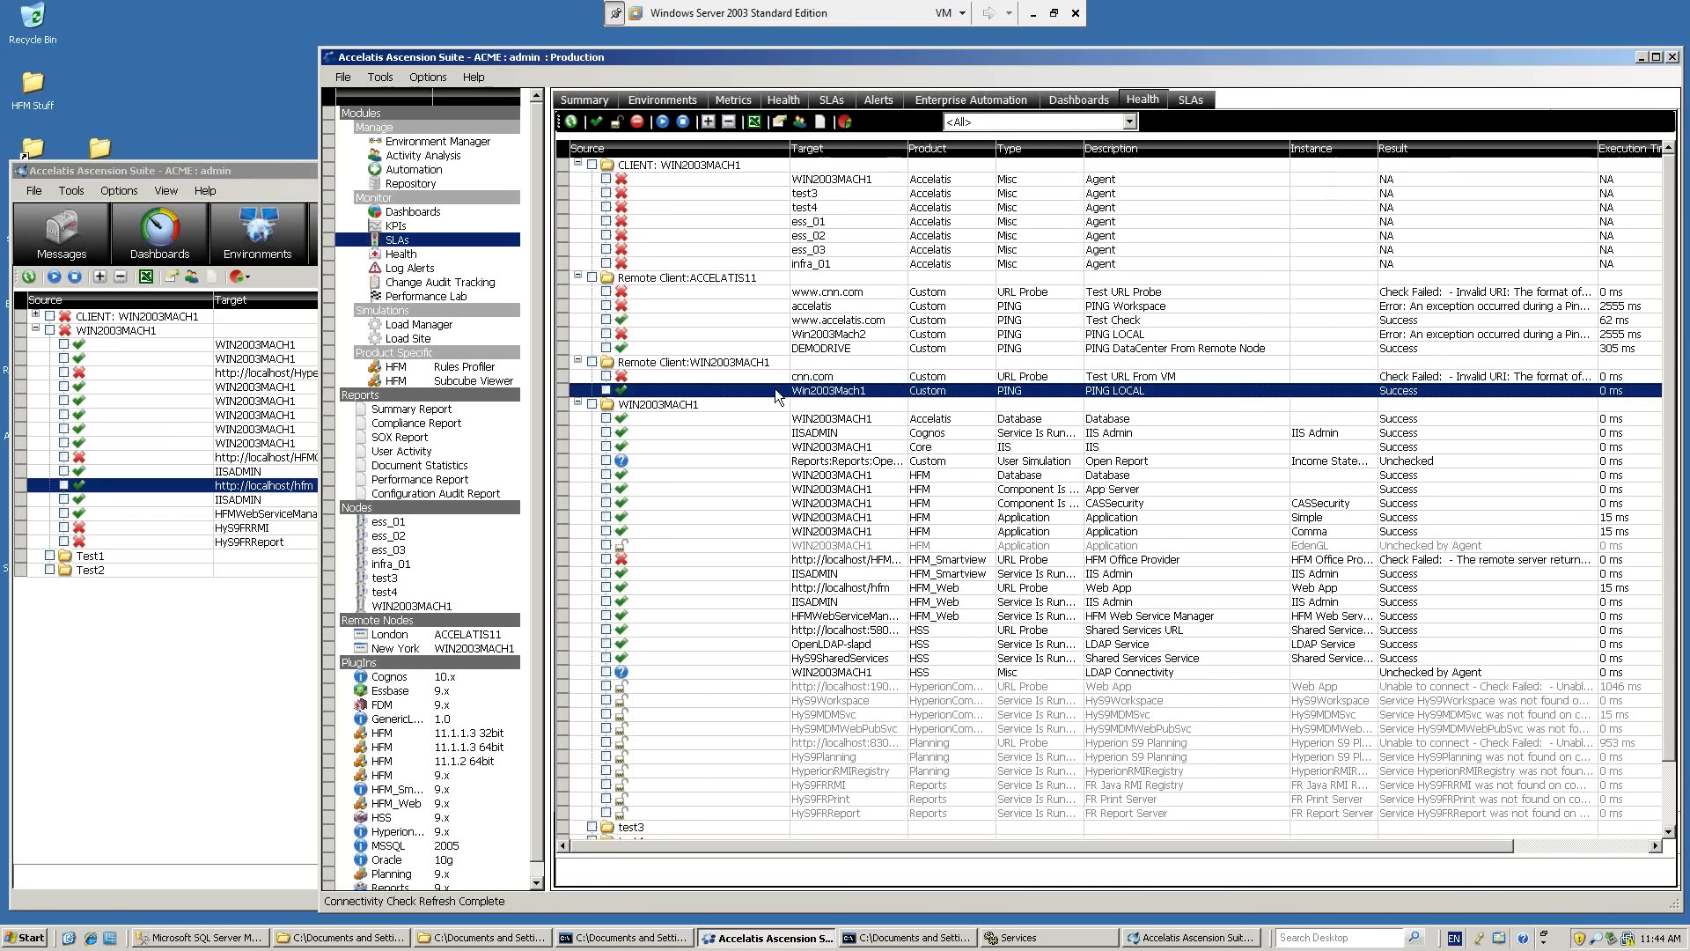
click(780, 344)
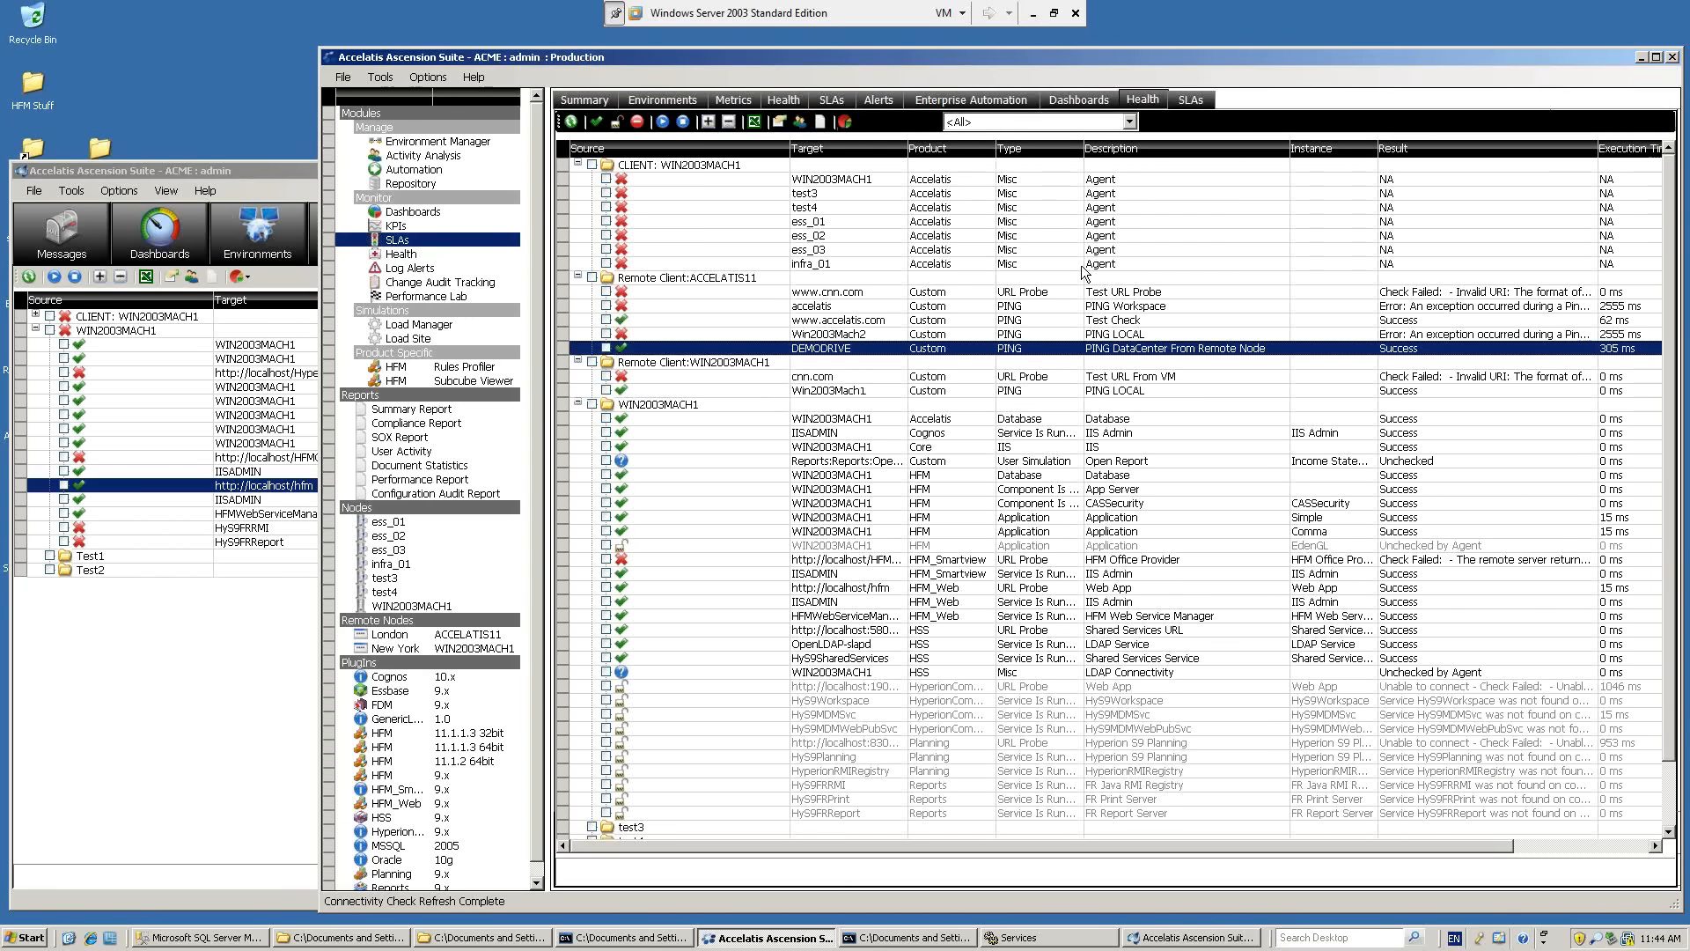
Compare the Restart IIS flow in Production's Enterprise Automation with the version in the other Ascension Suite window.
click(1005, 103)
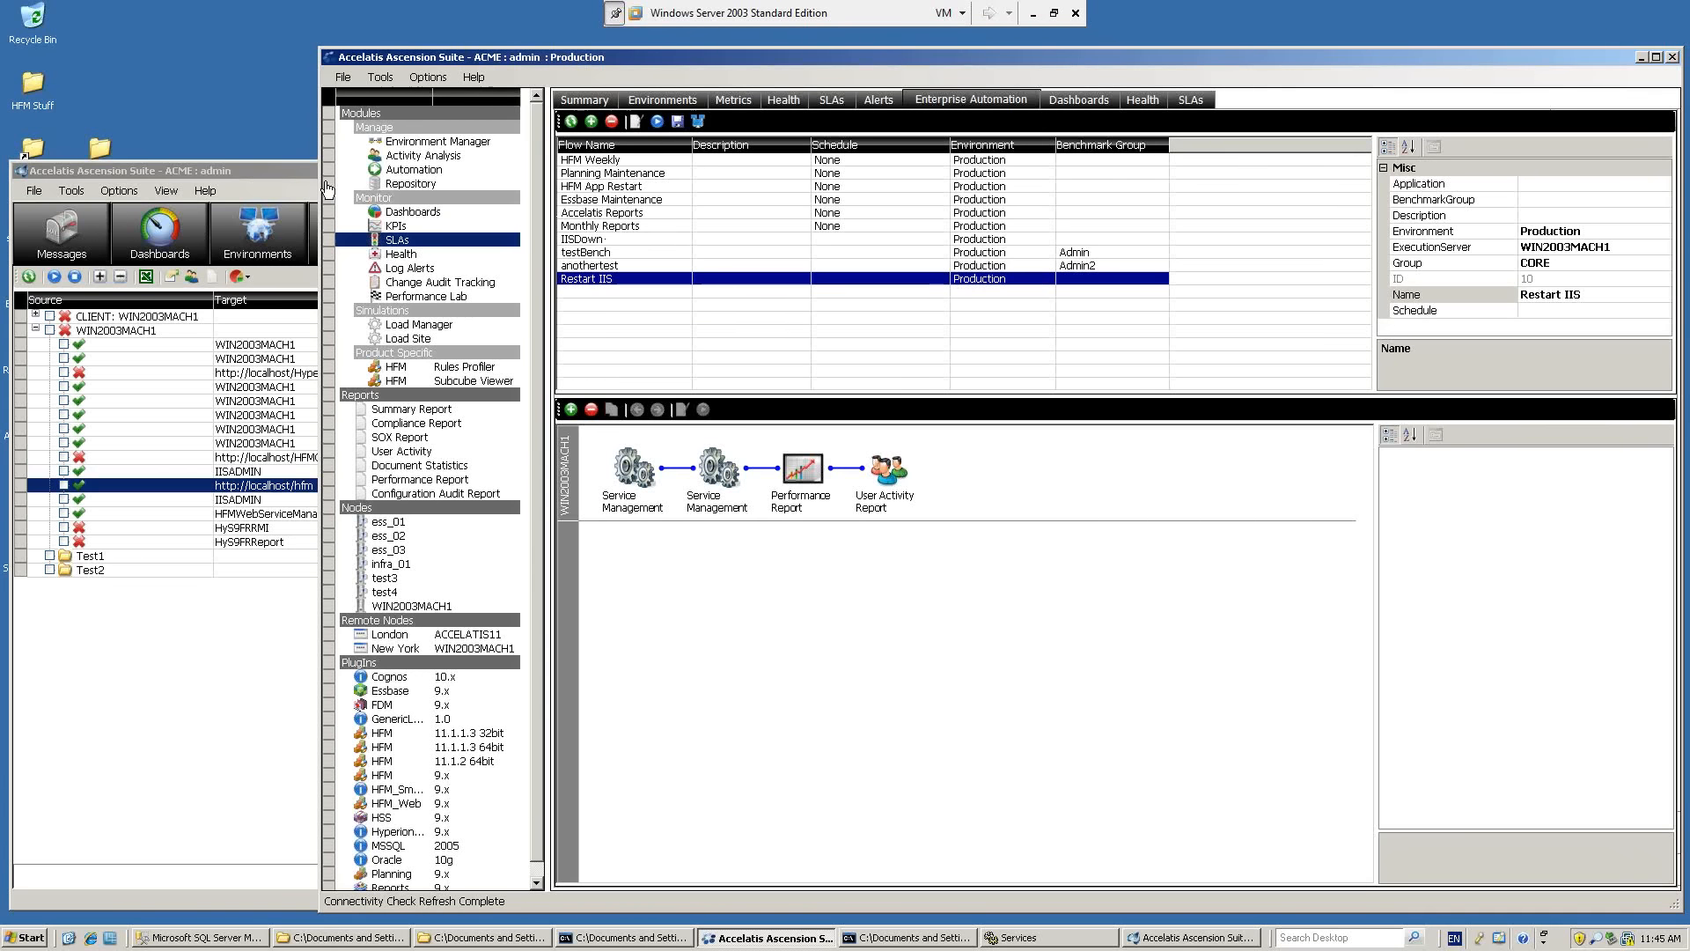
click(298, 170)
click(713, 240)
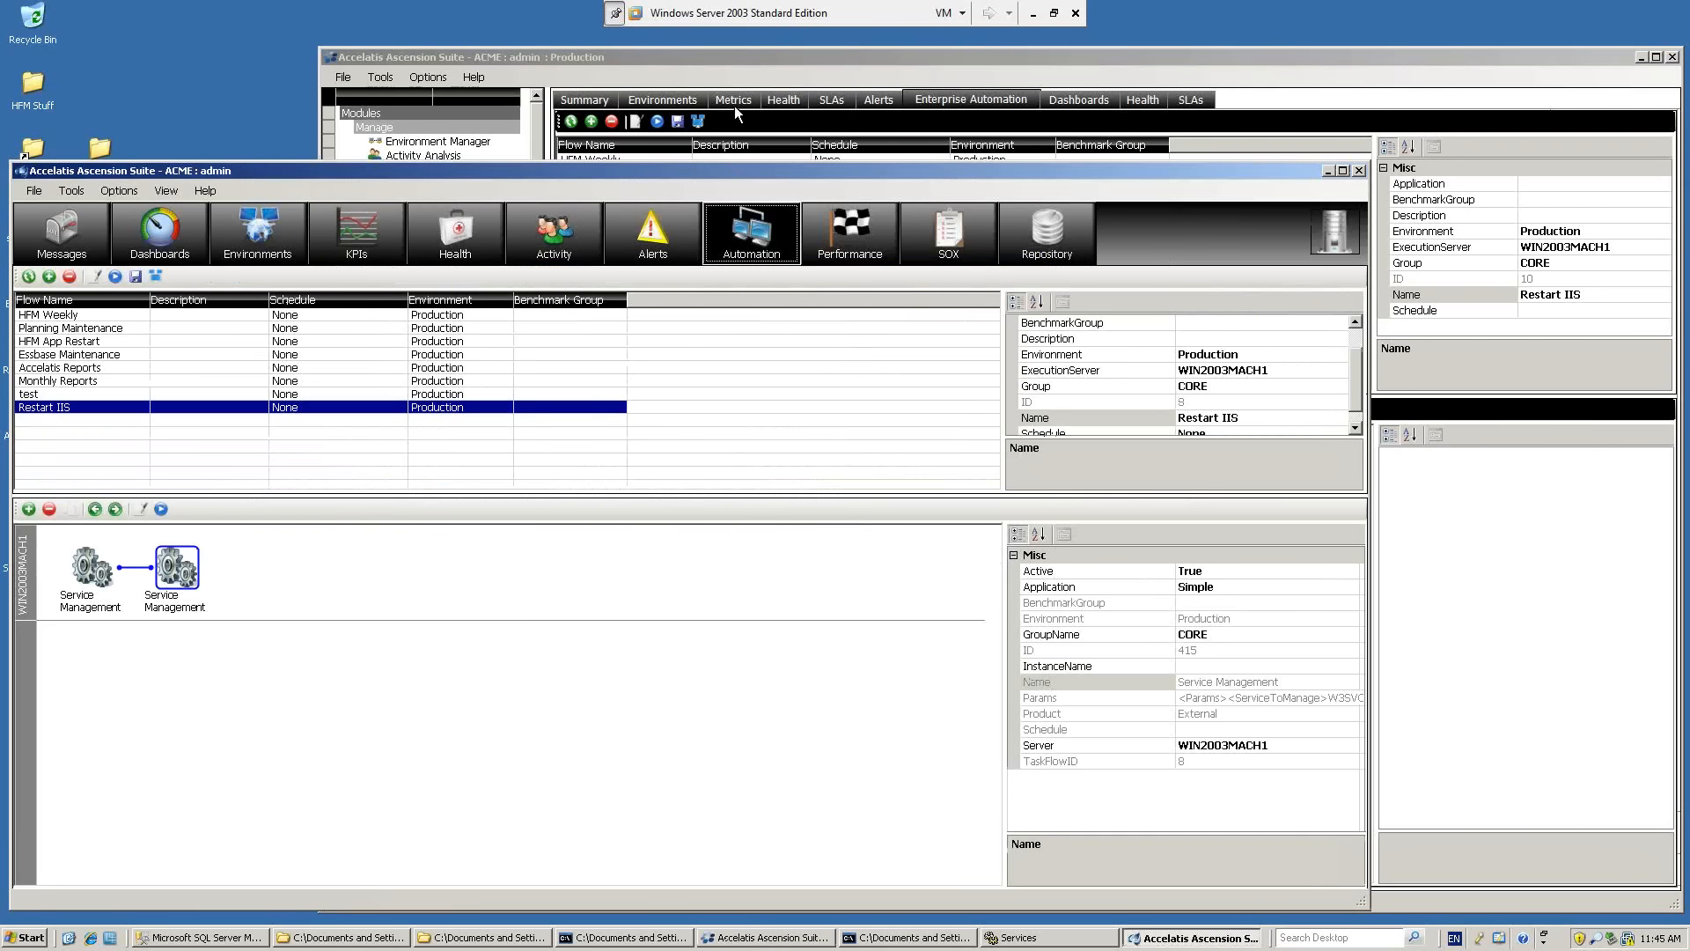
click(734, 58)
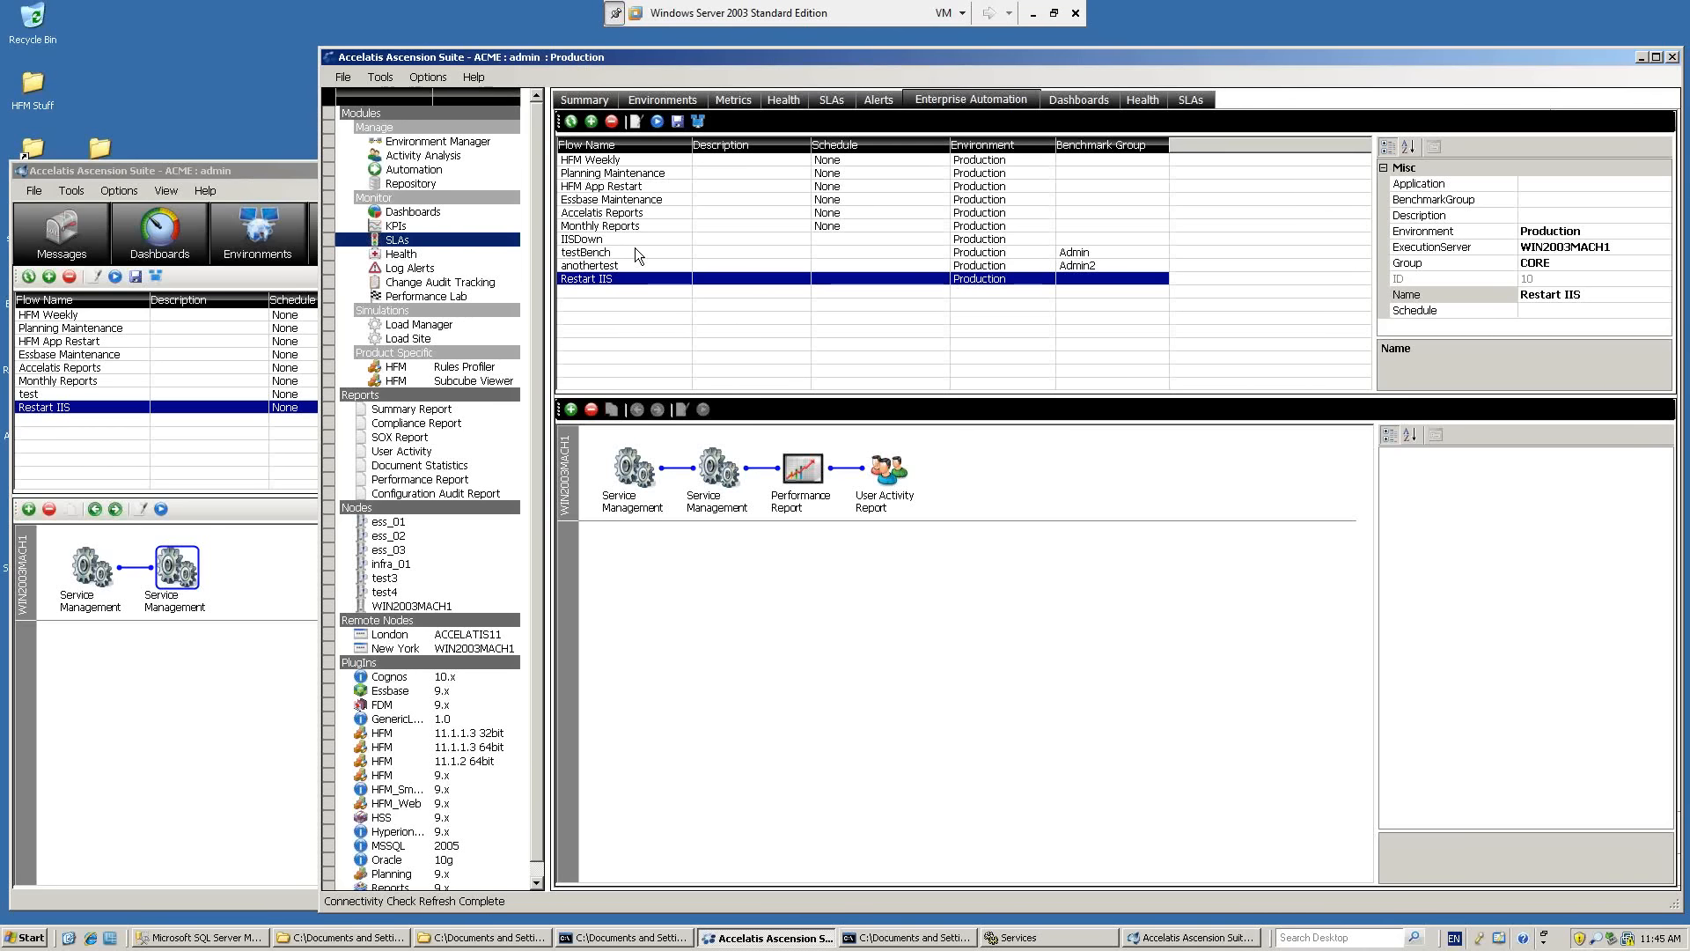
Review the HFM App Restart flow by inspecting its Send Email, Sleep, Application Restart and final Send Email tasks.
click(626, 188)
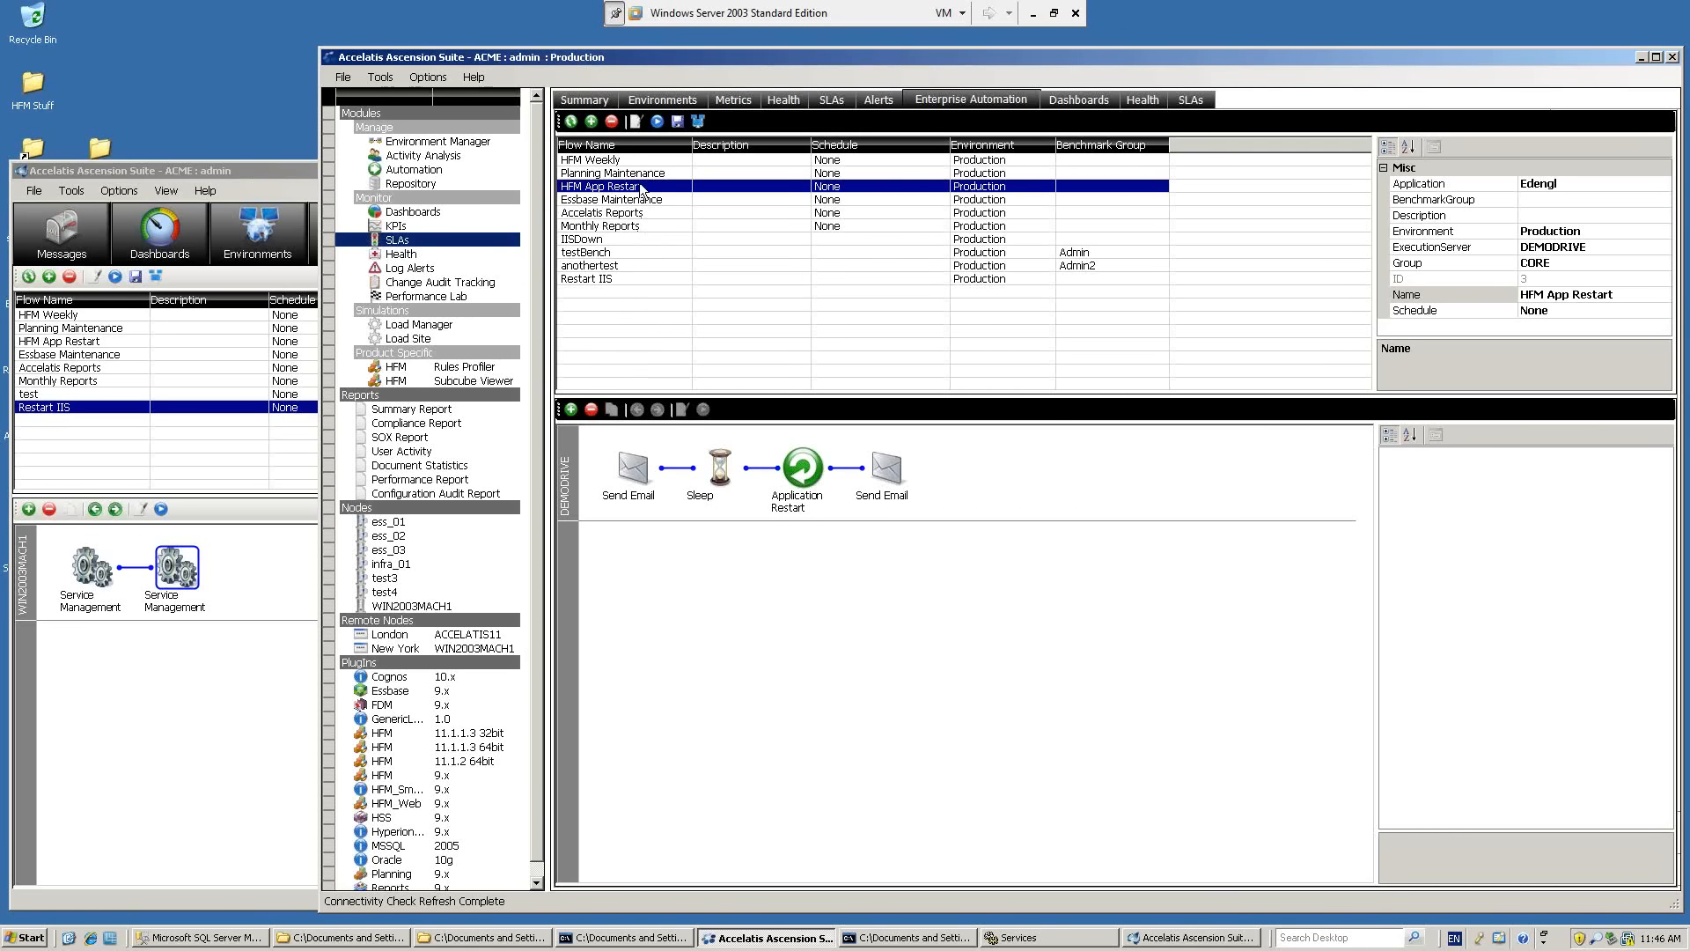
click(633, 474)
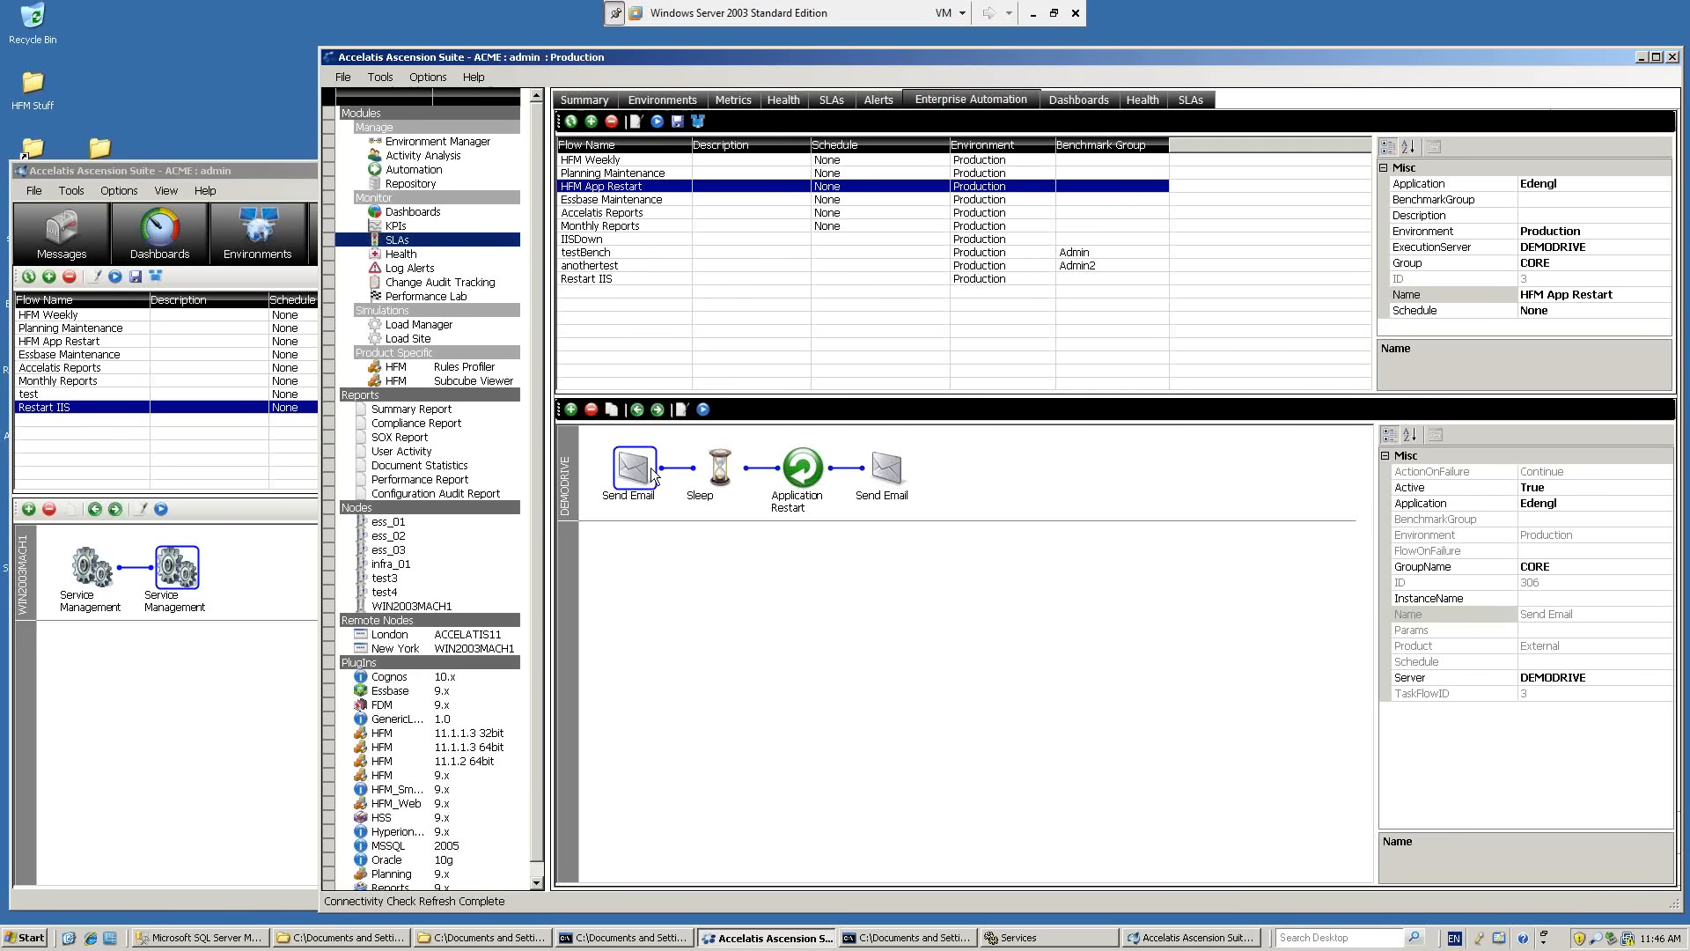
click(724, 478)
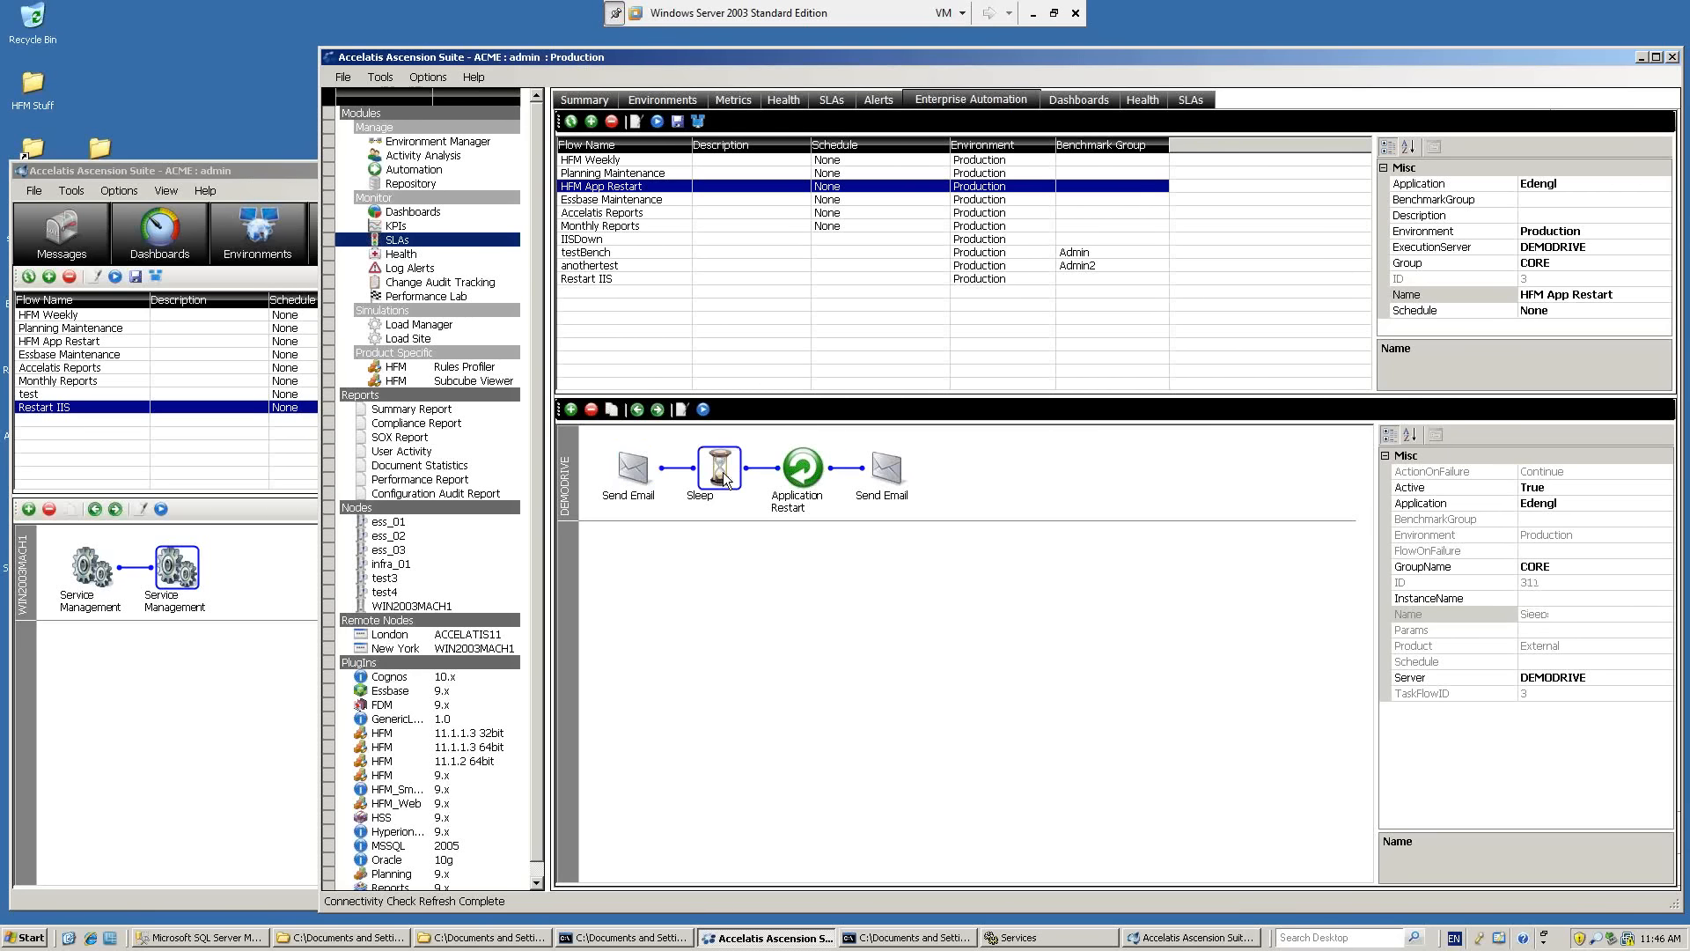
click(818, 483)
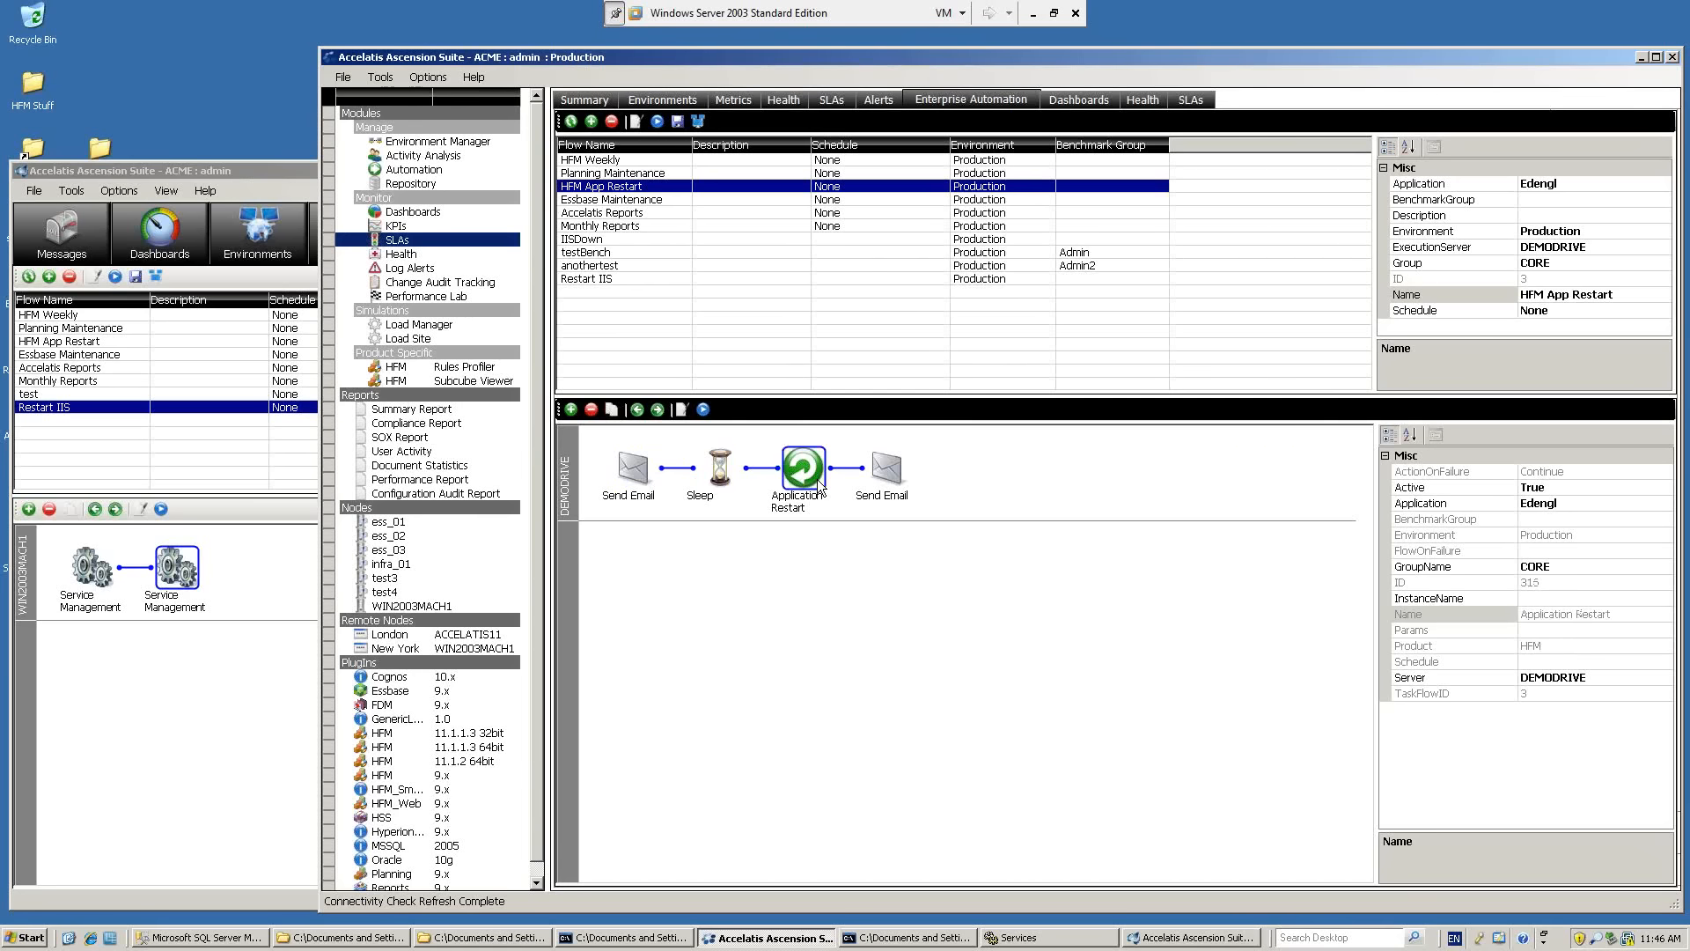
click(880, 474)
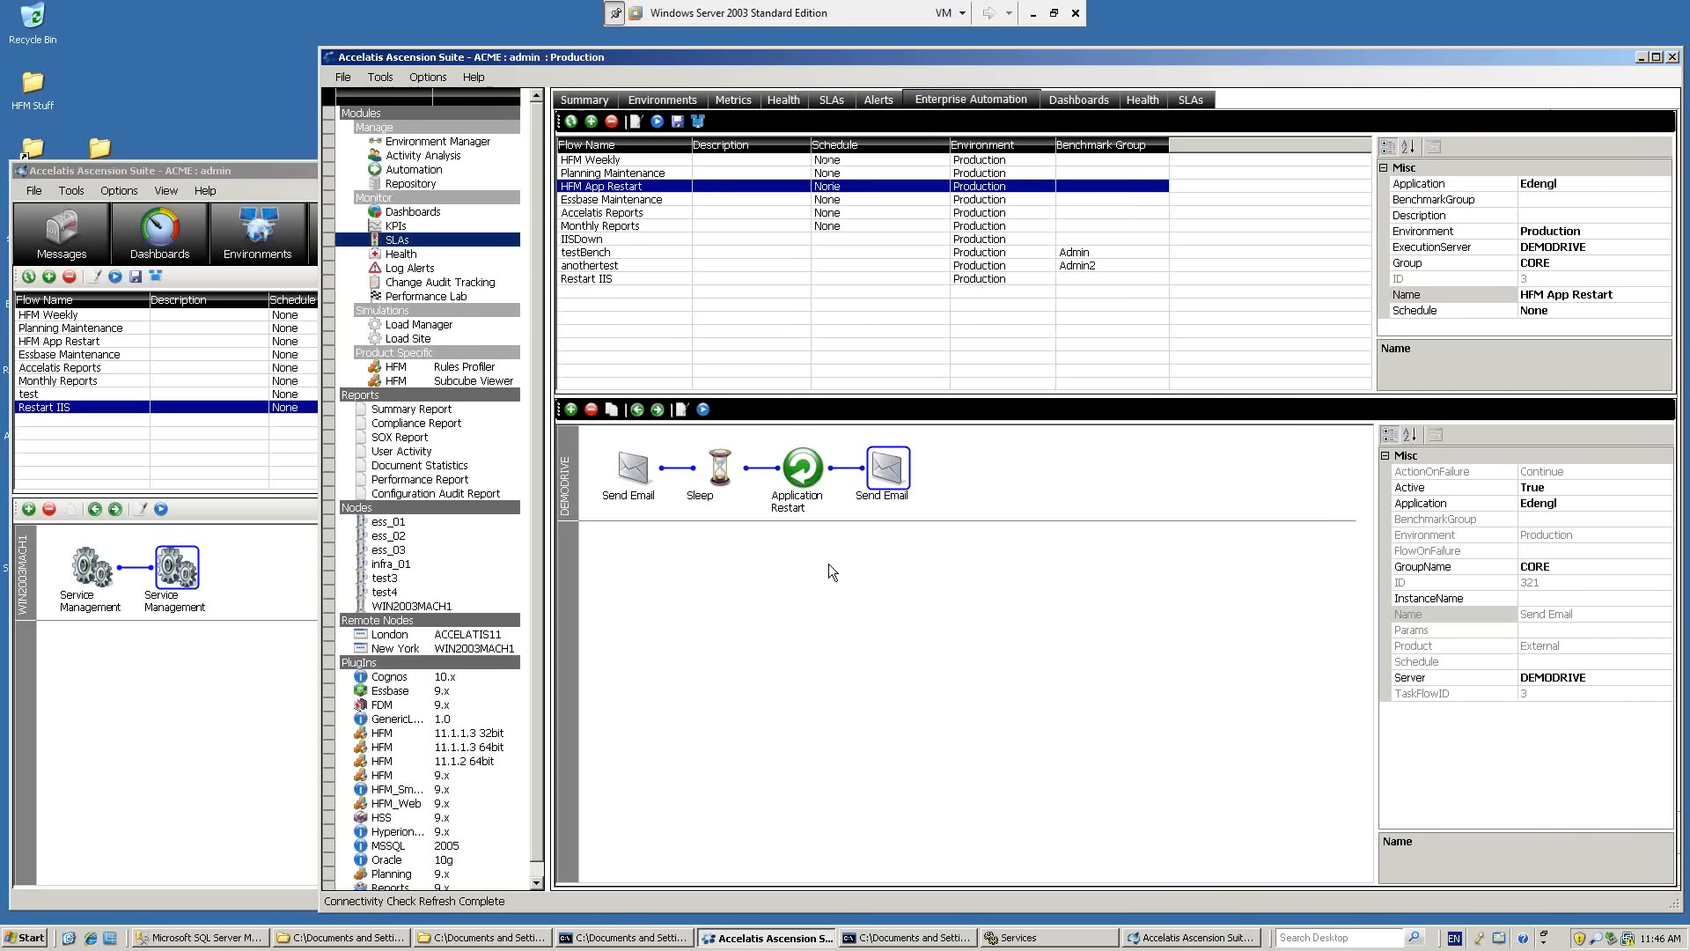
click(815, 482)
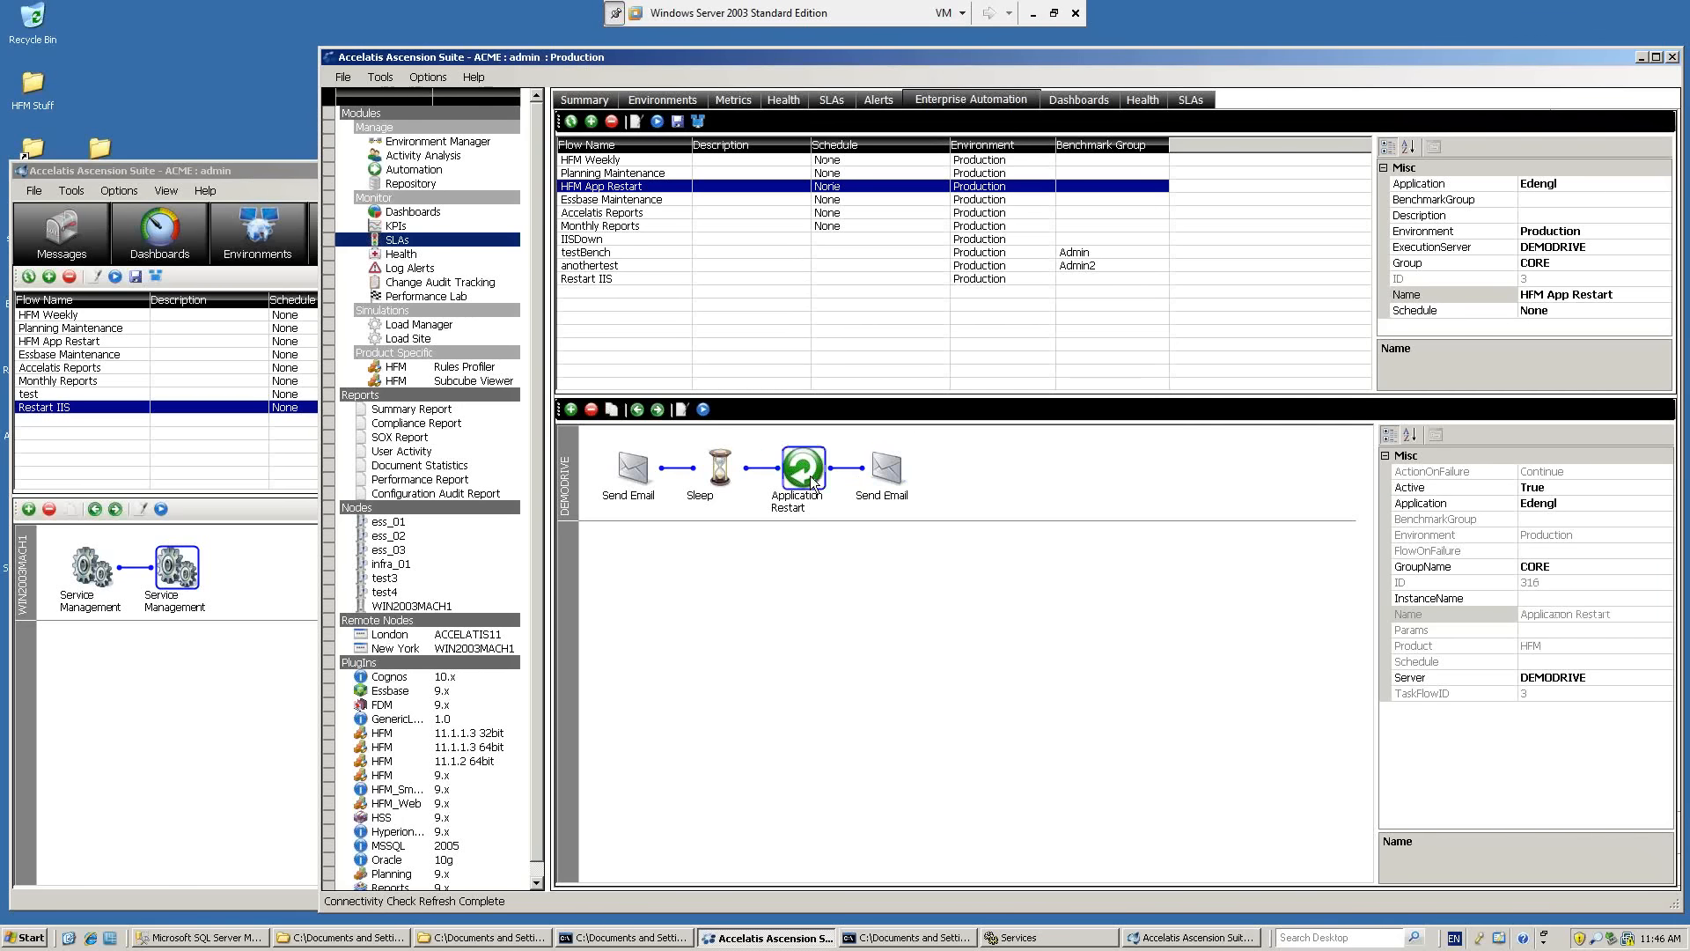
click(874, 482)
click(731, 468)
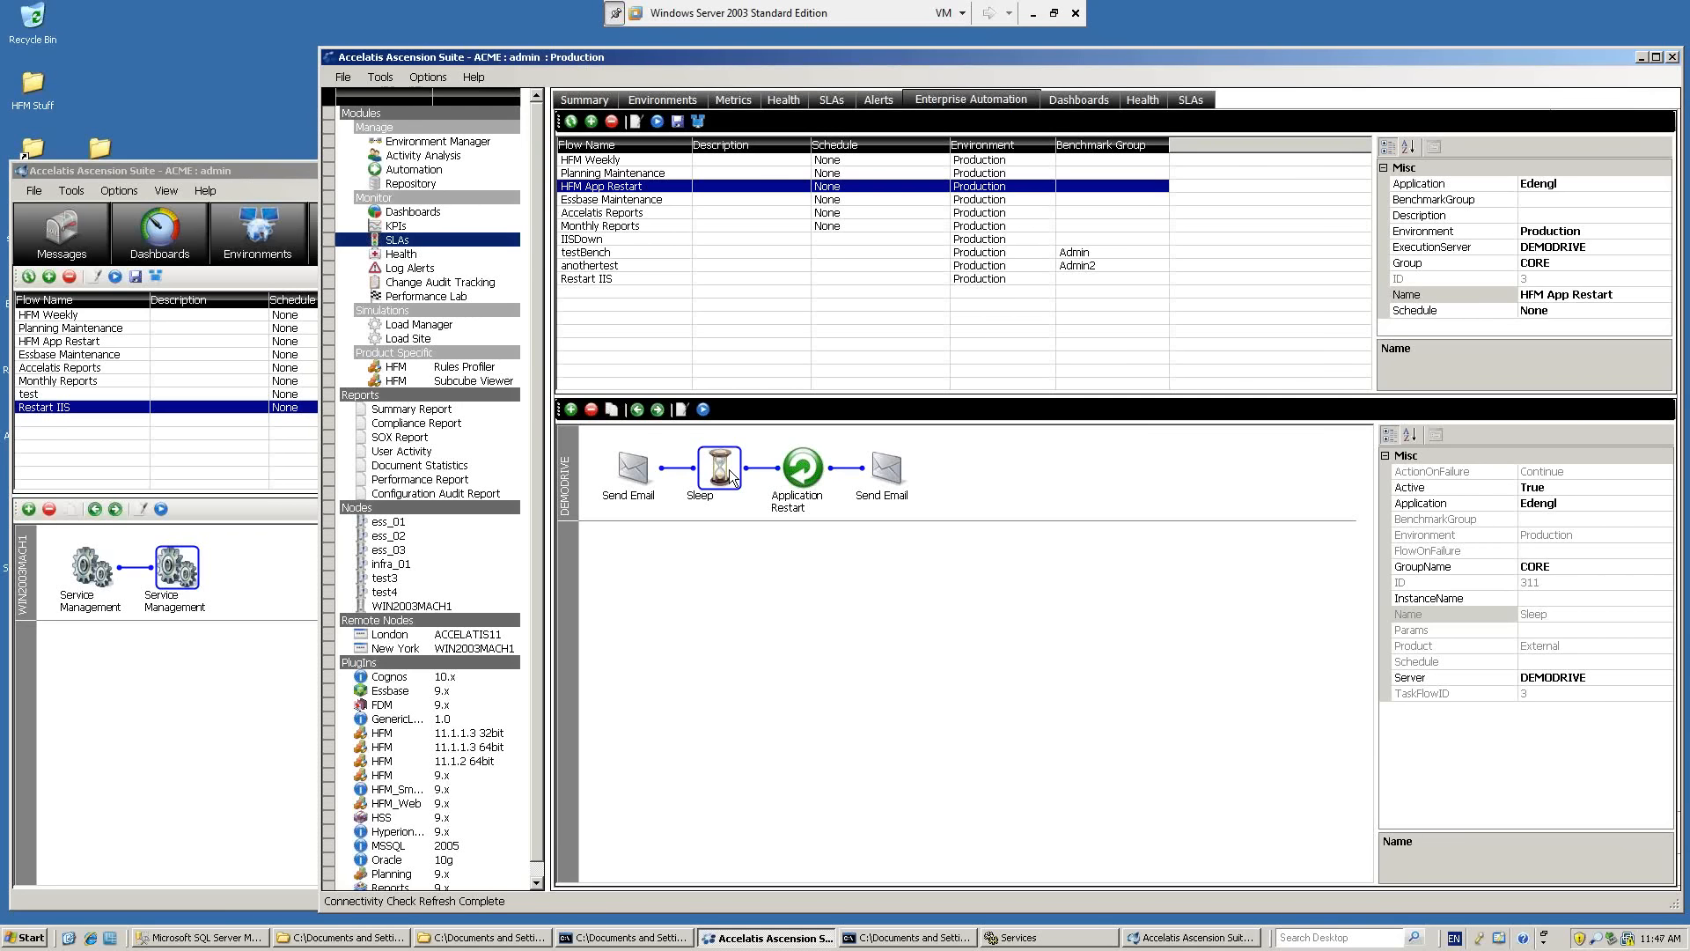
Examine the Performance Report and User Activity Report tasks available for the Restart IIS flow without adding any.
click(648, 280)
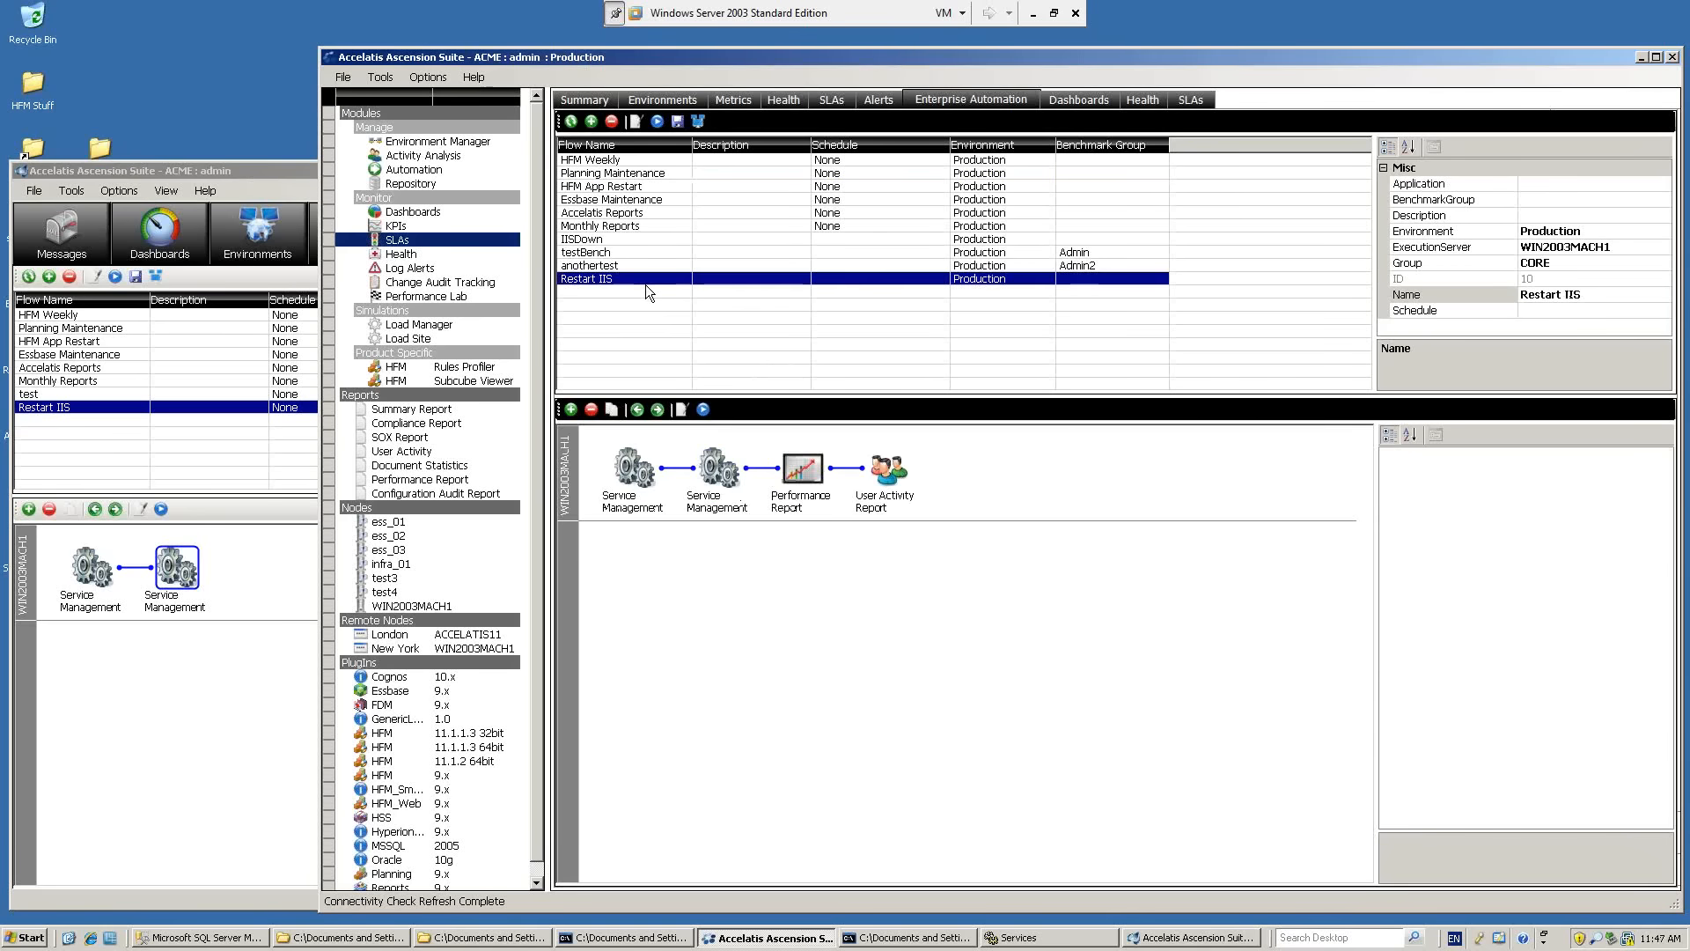
click(572, 409)
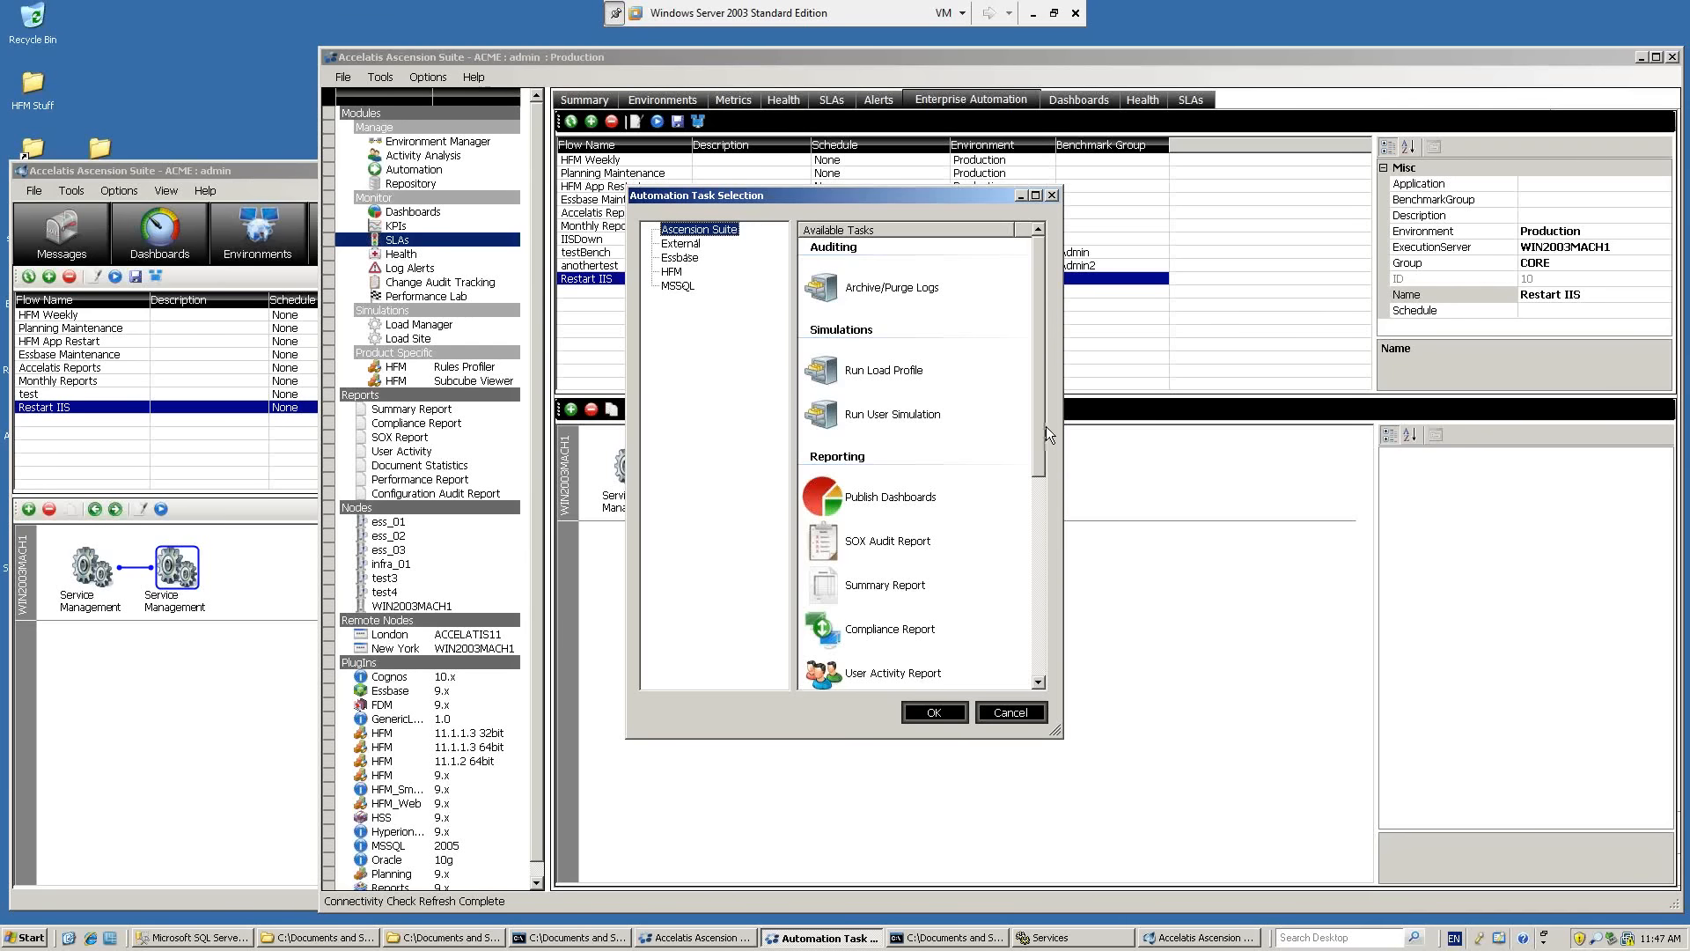
drag(1046, 426, 1047, 599)
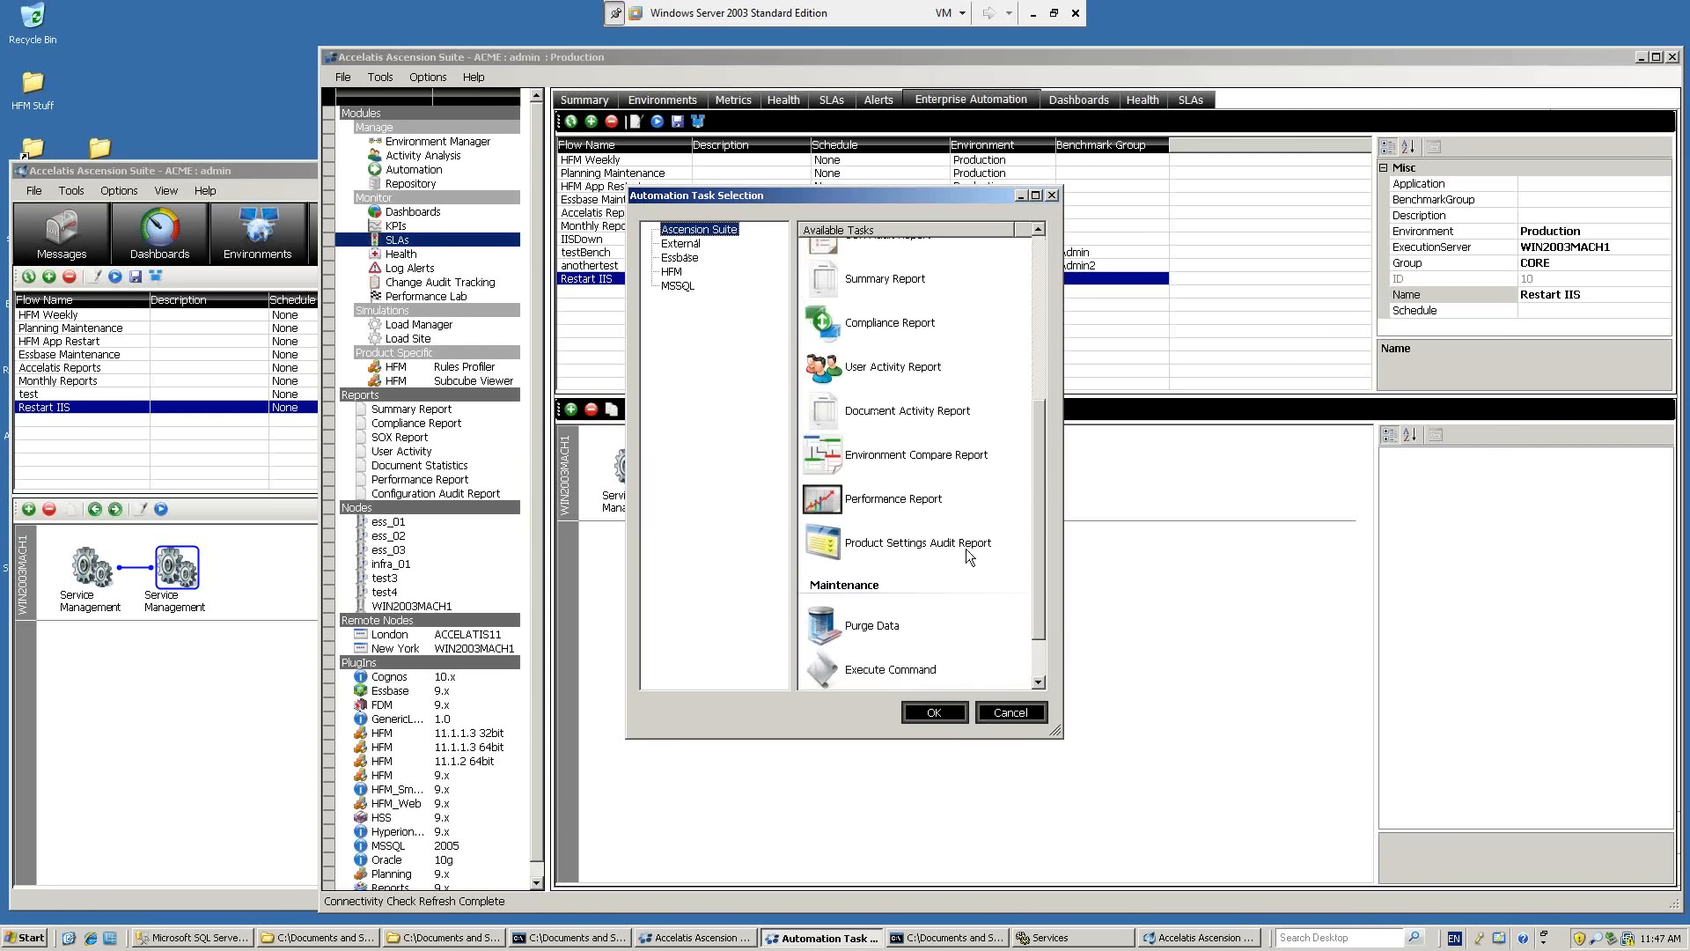
click(901, 499)
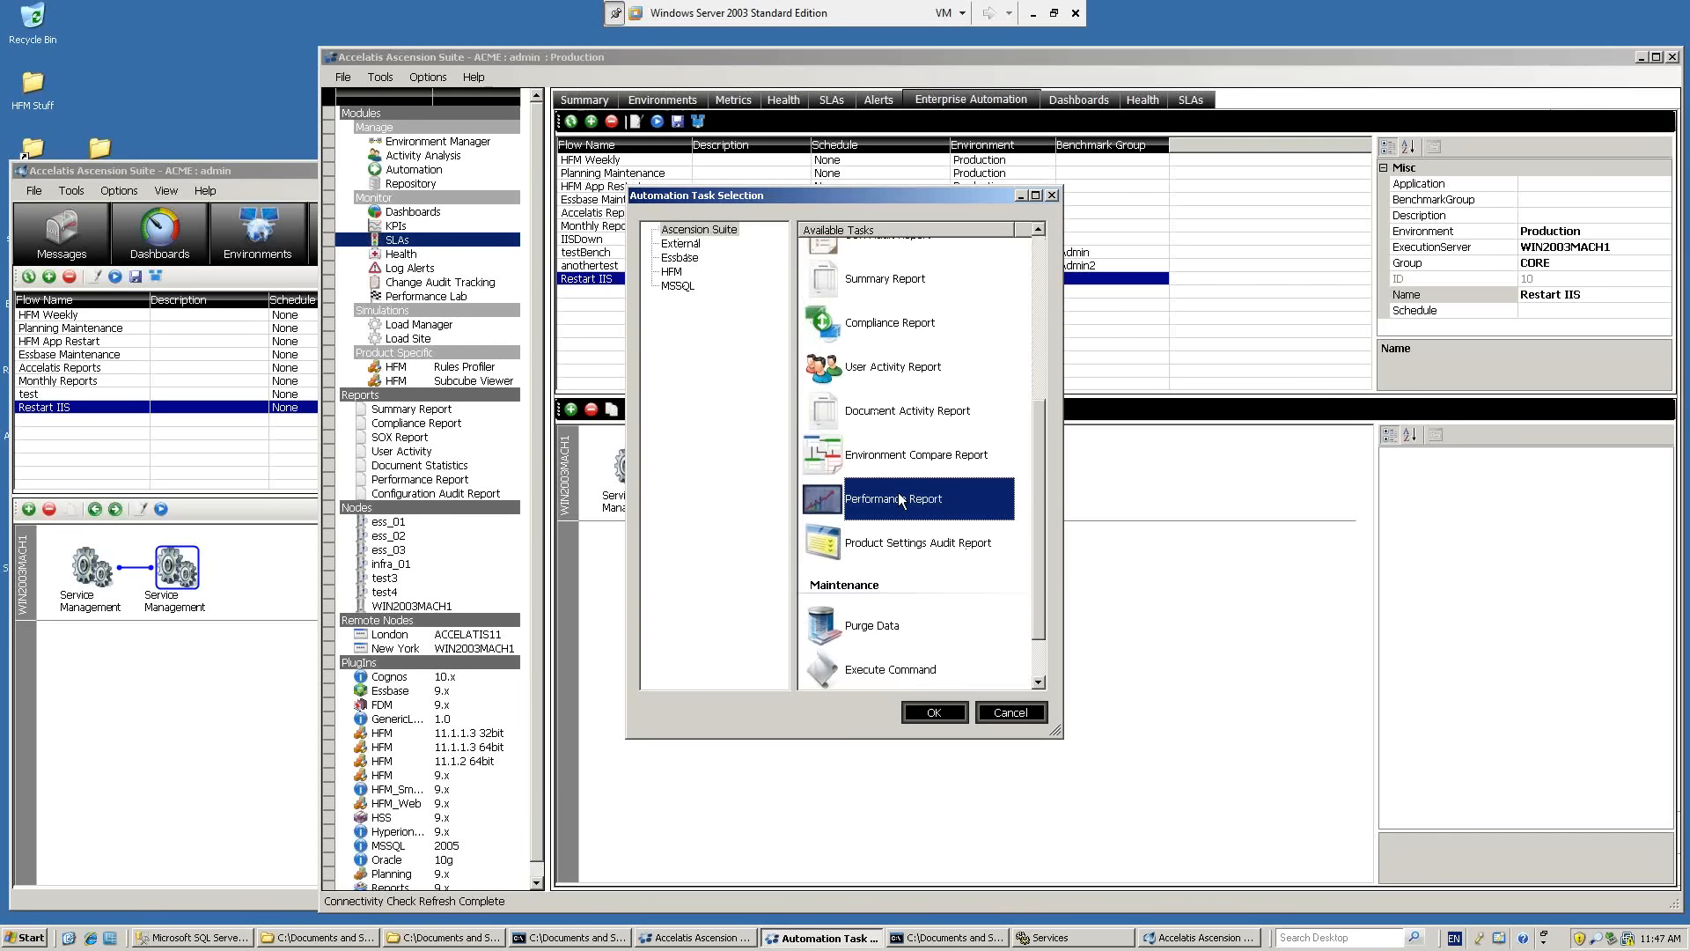
click(909, 371)
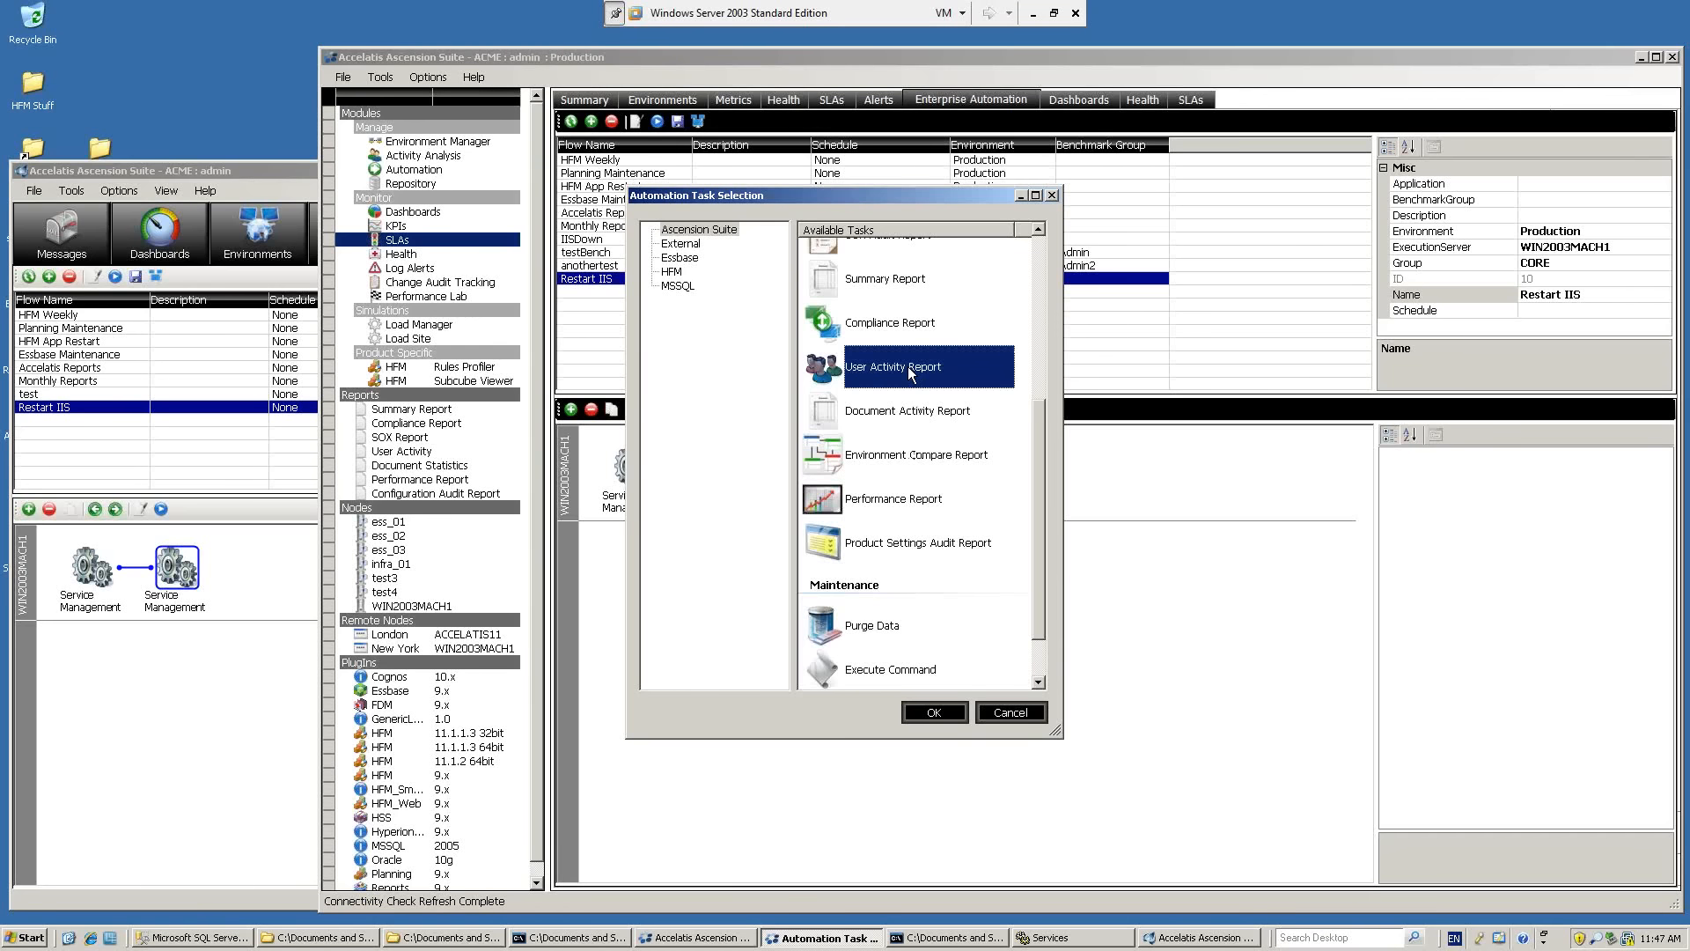
click(987, 711)
click(861, 498)
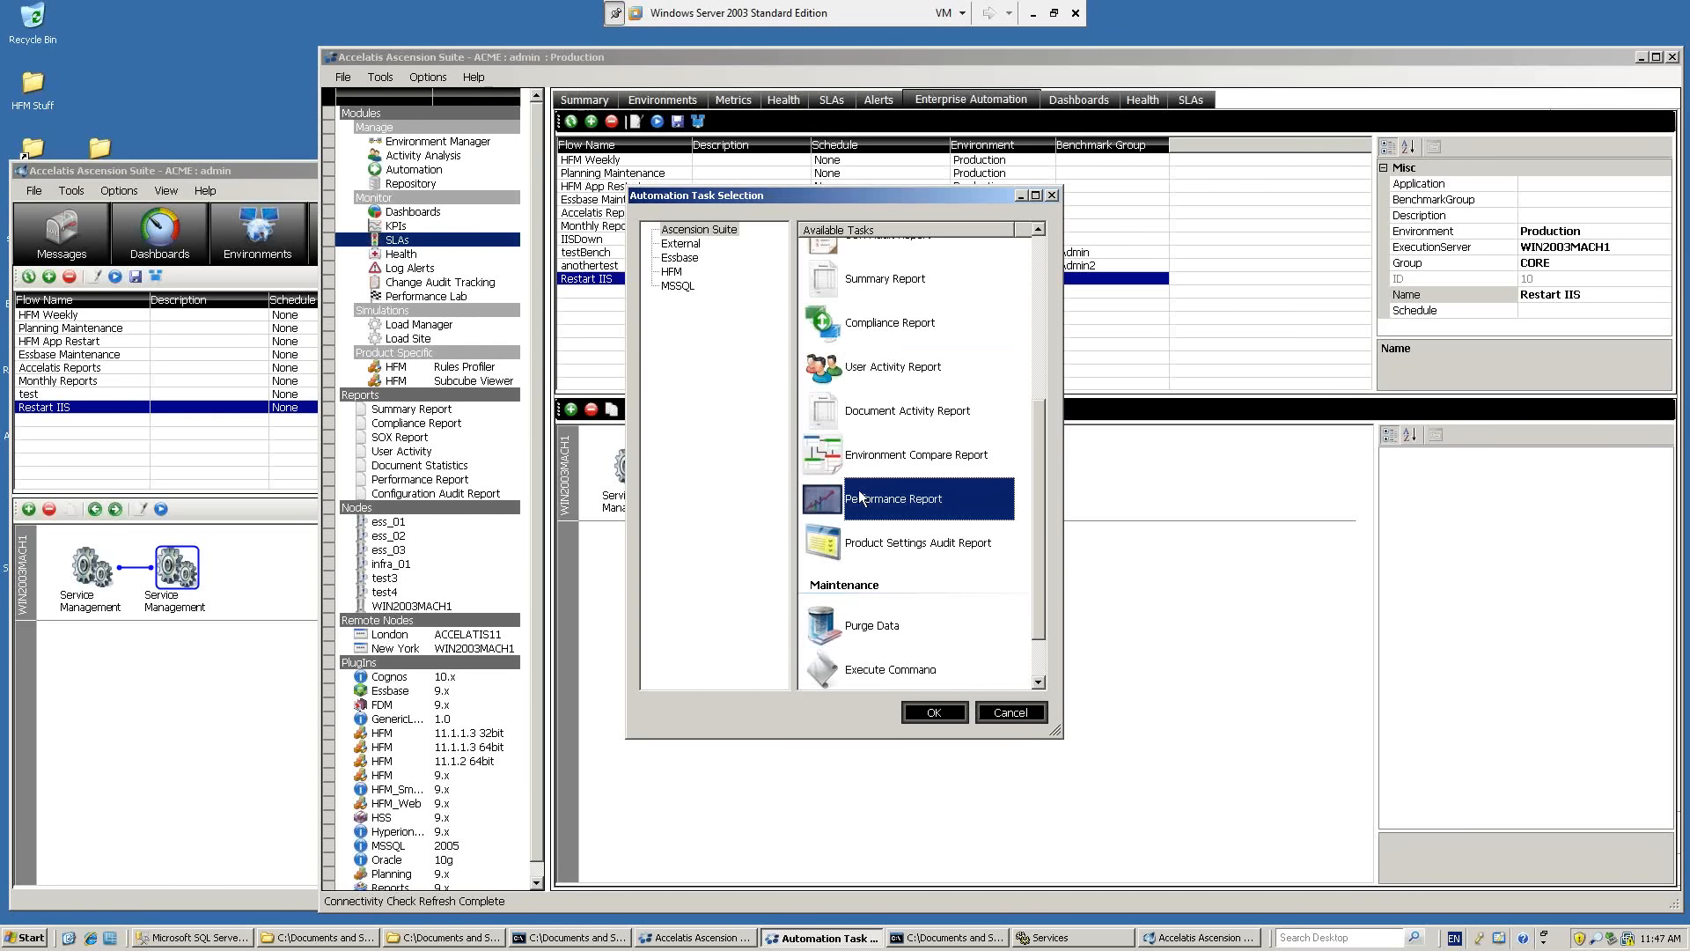
click(896, 366)
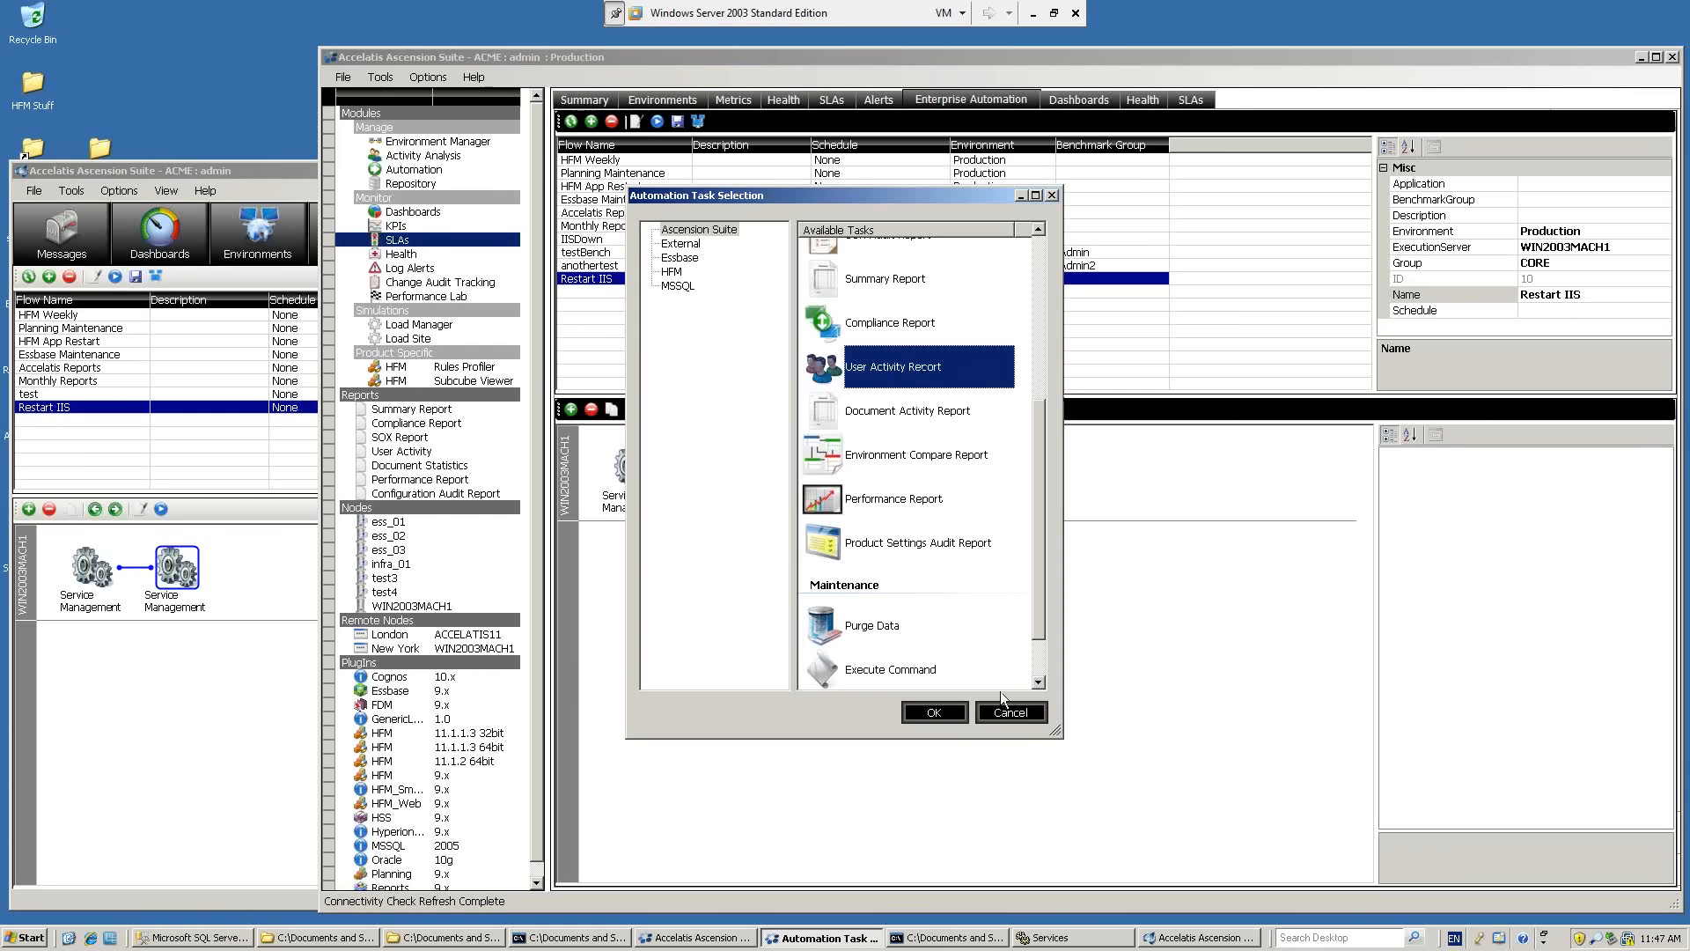
key(Return)
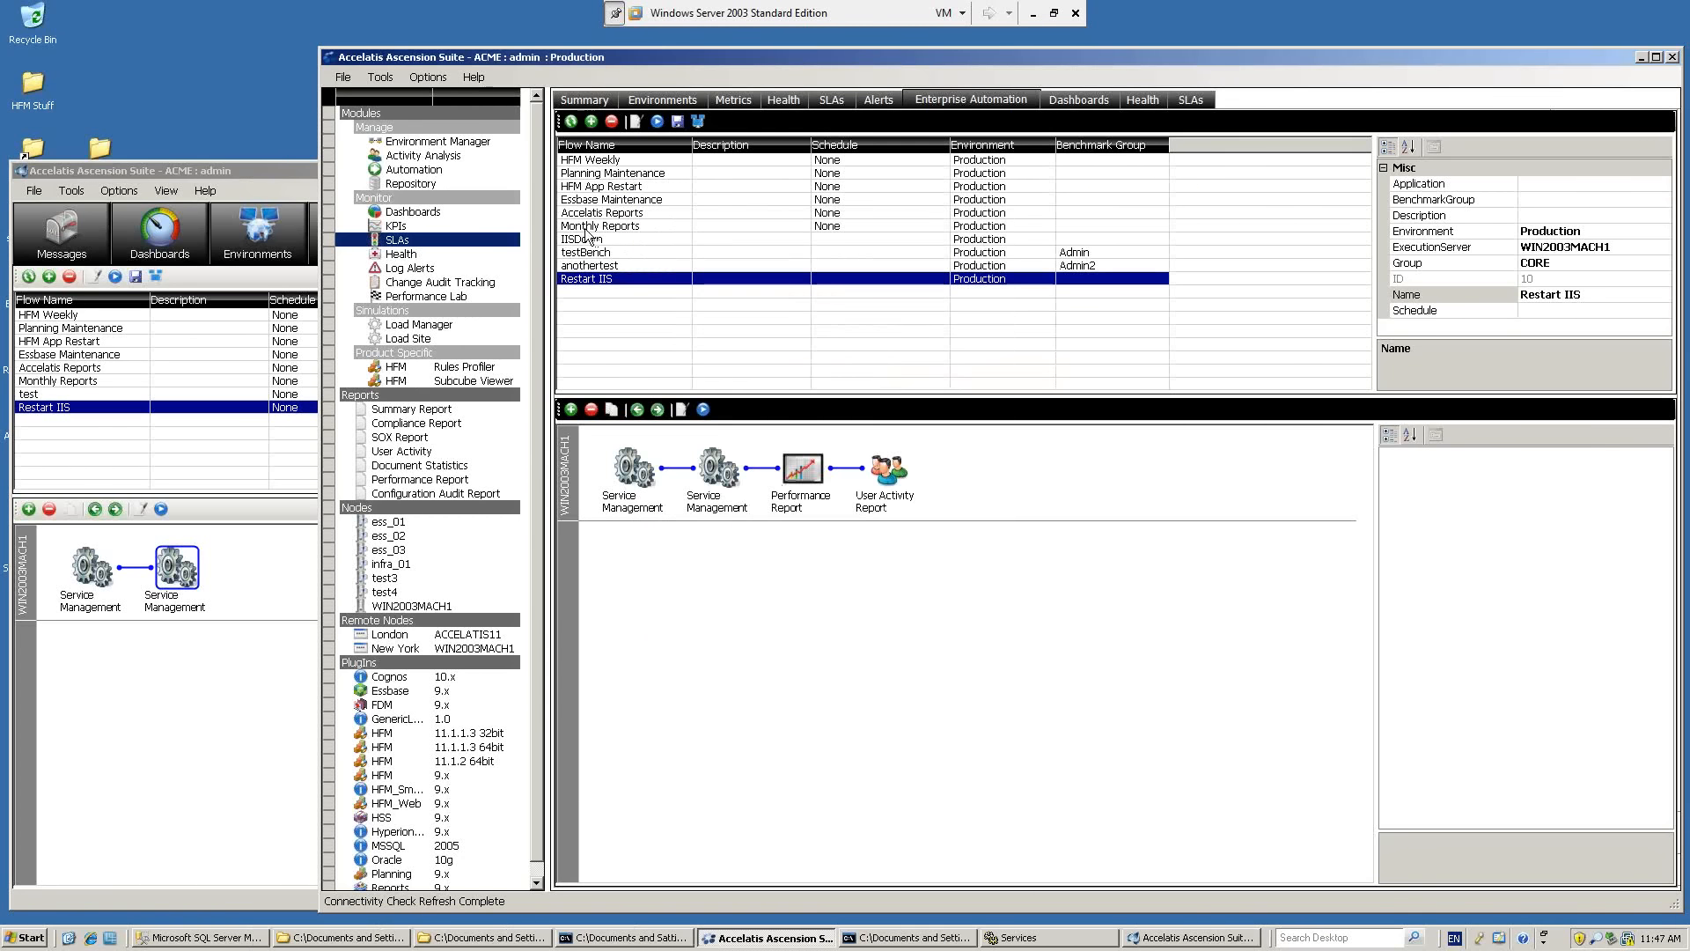
Add a Performance Report task and a User Activity Report task to the HFM App Restart flow.
click(614, 186)
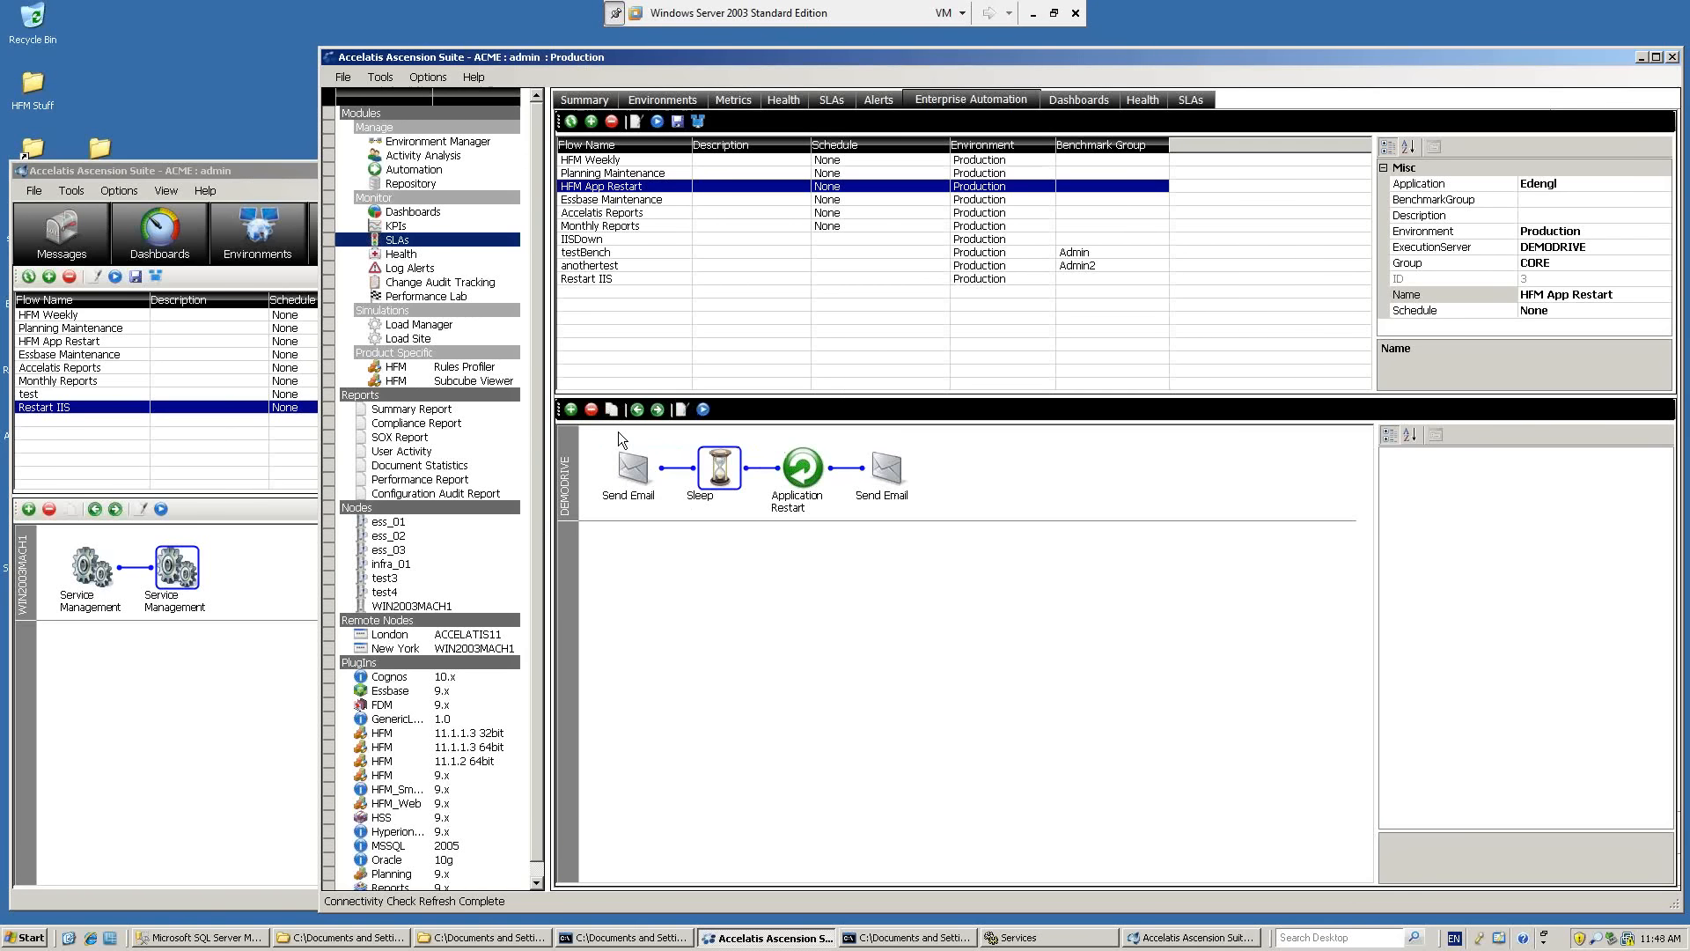
click(571, 410)
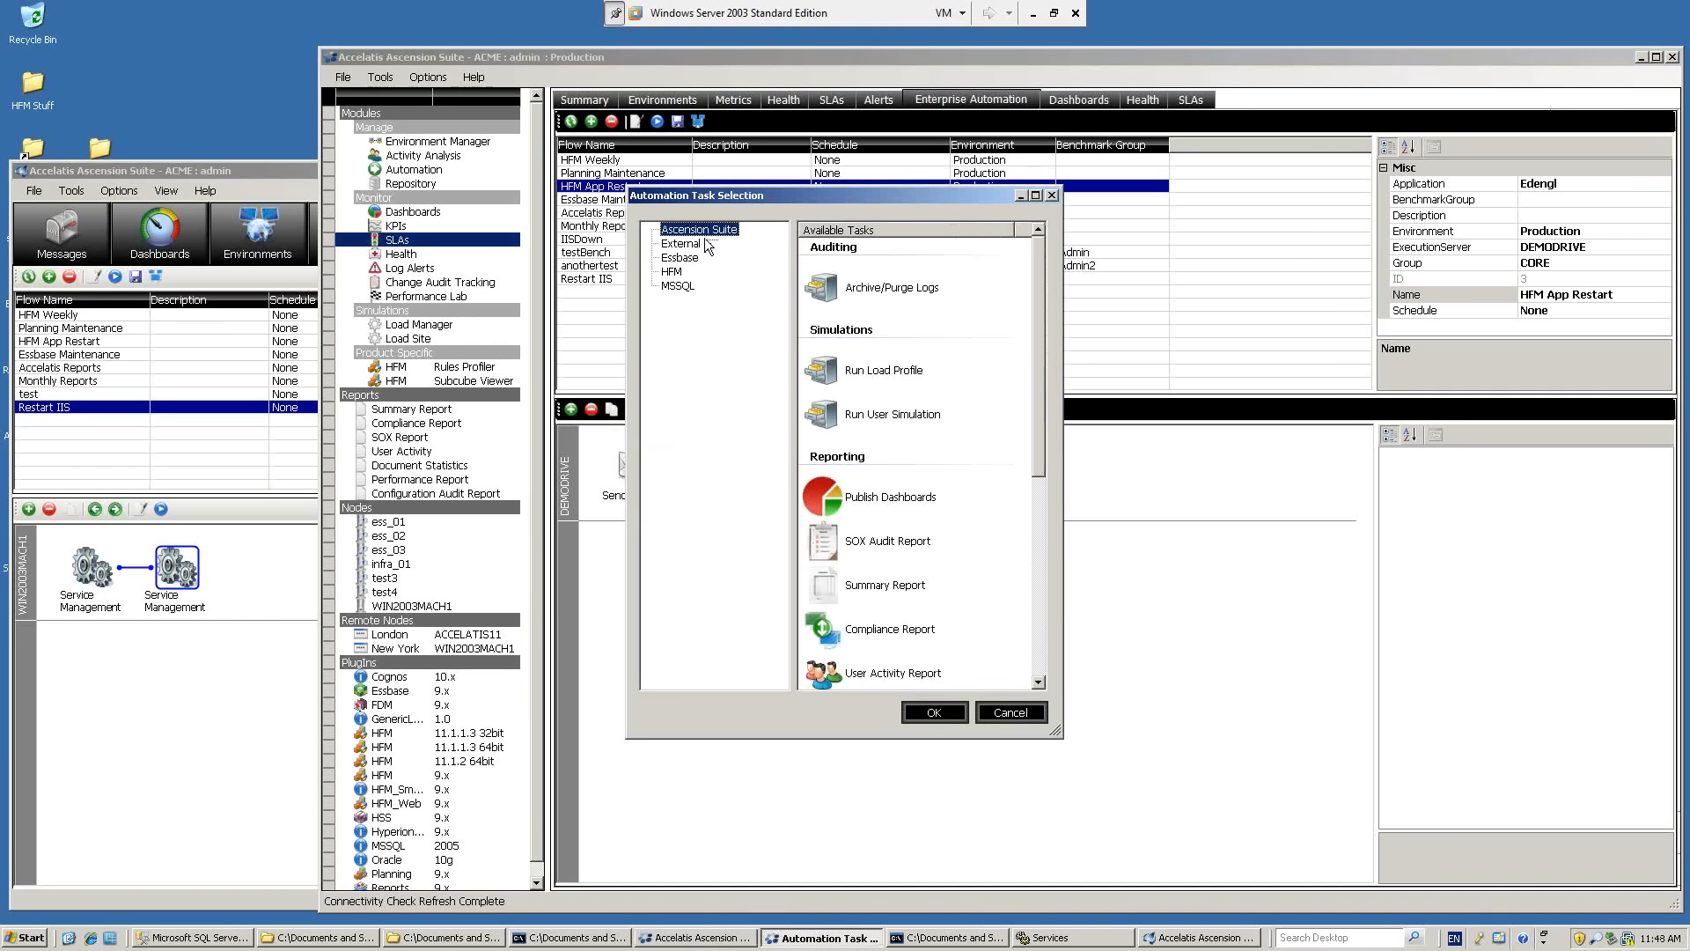
click(1039, 596)
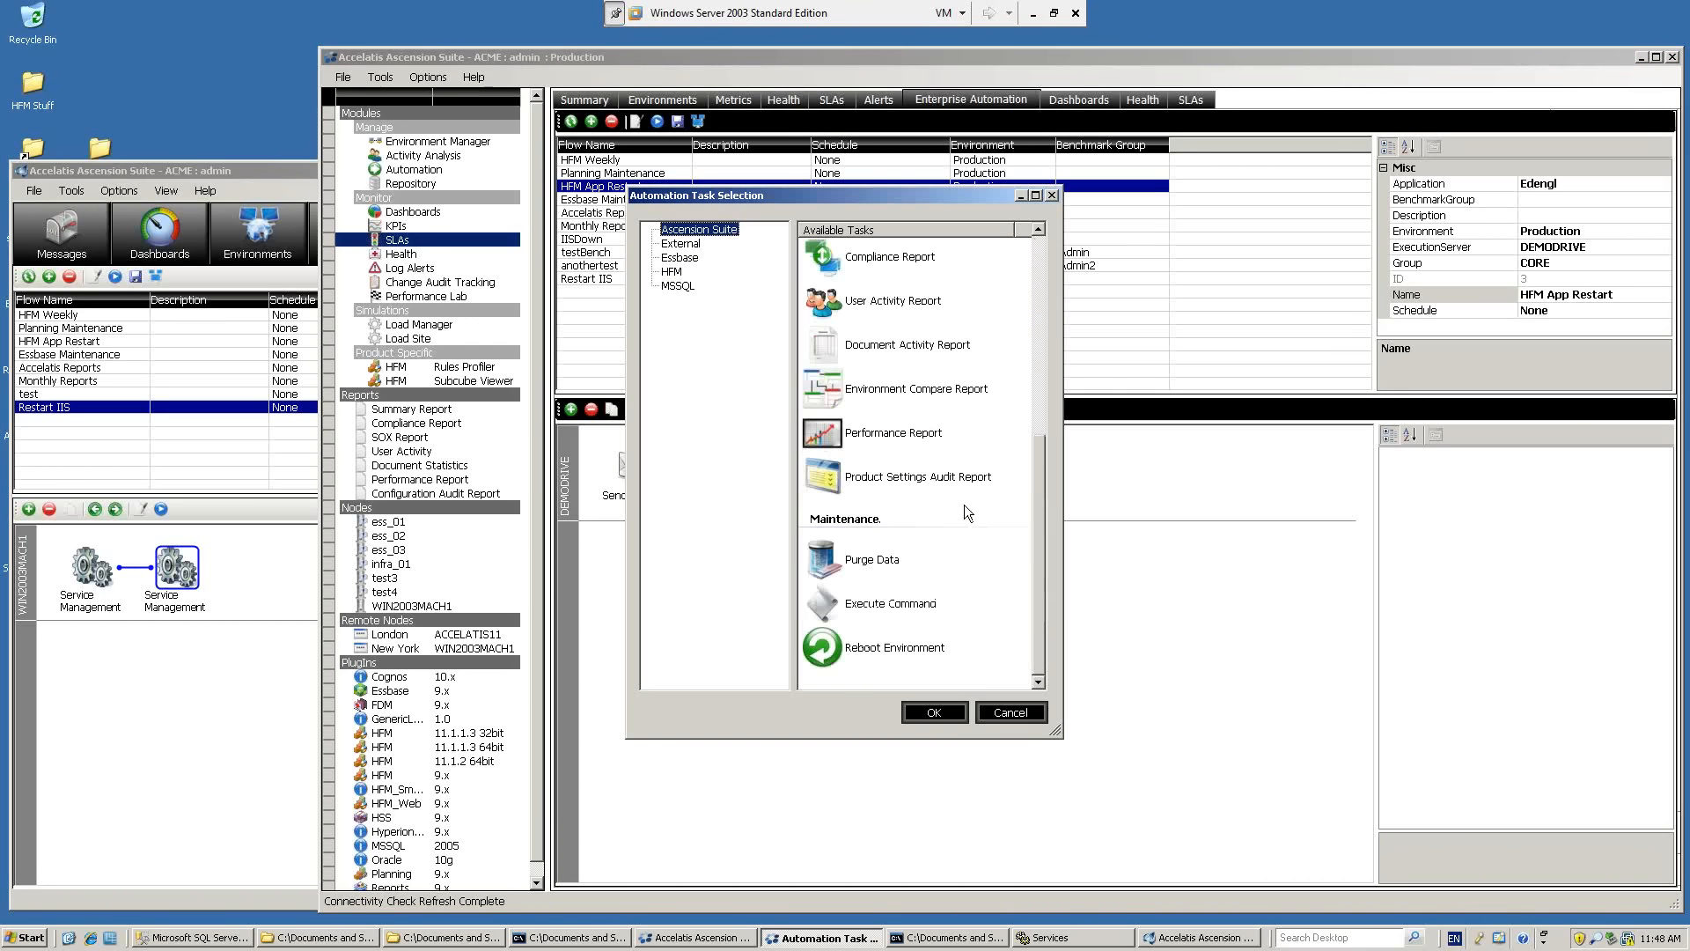
click(910, 434)
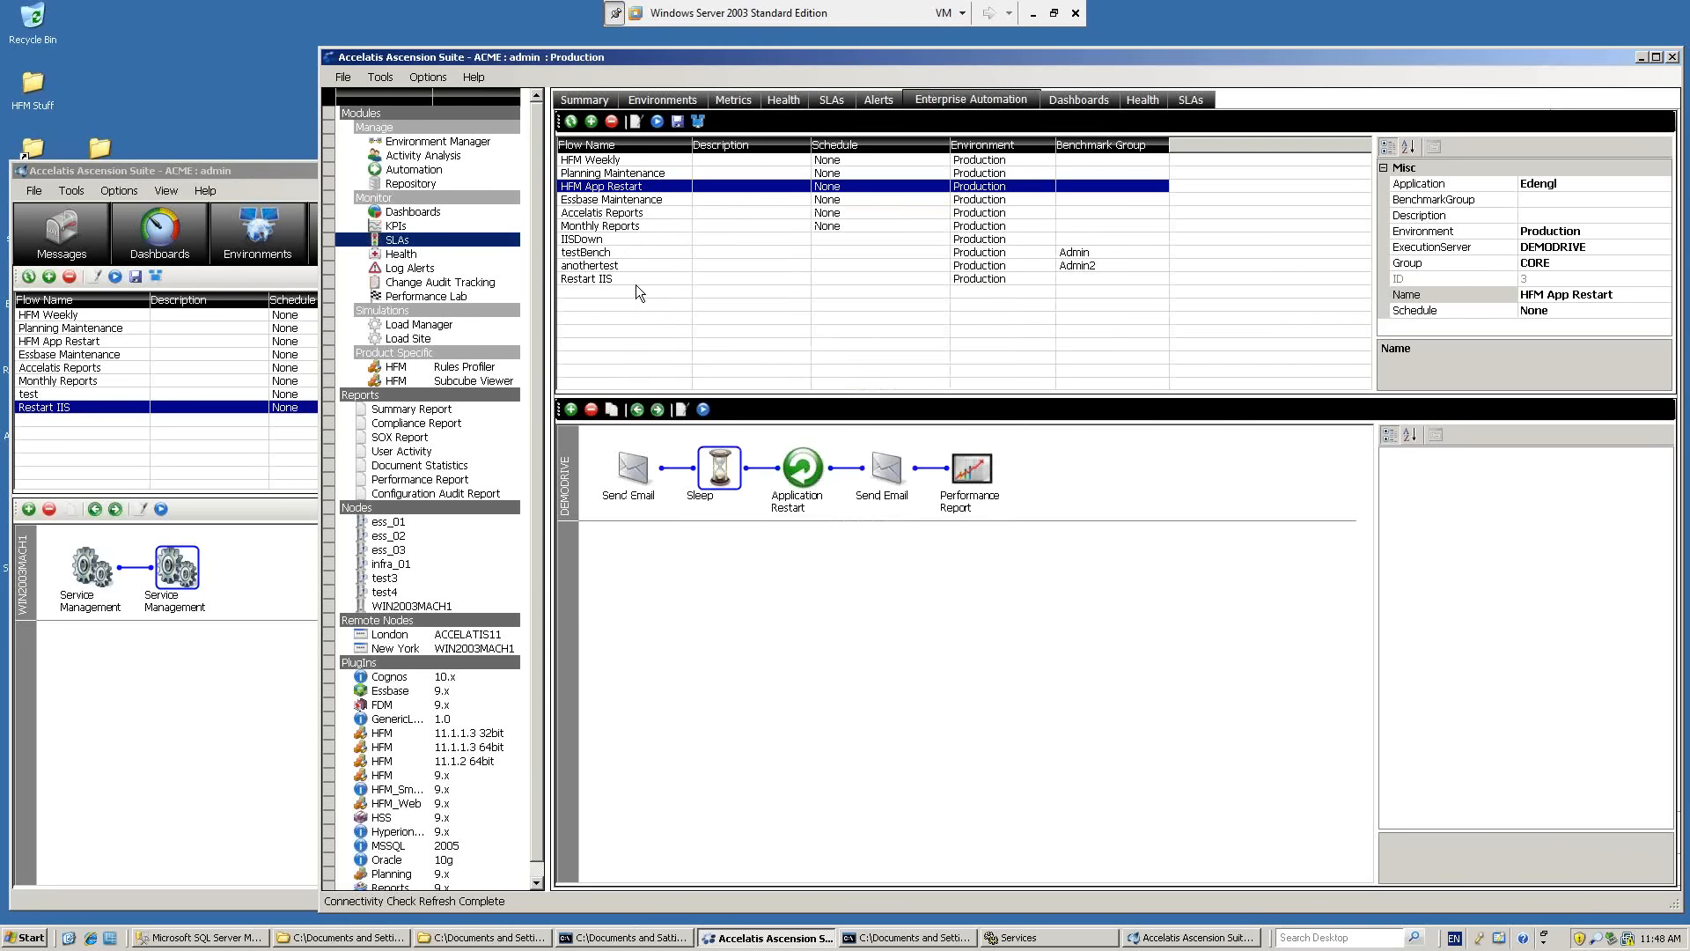
click(572, 411)
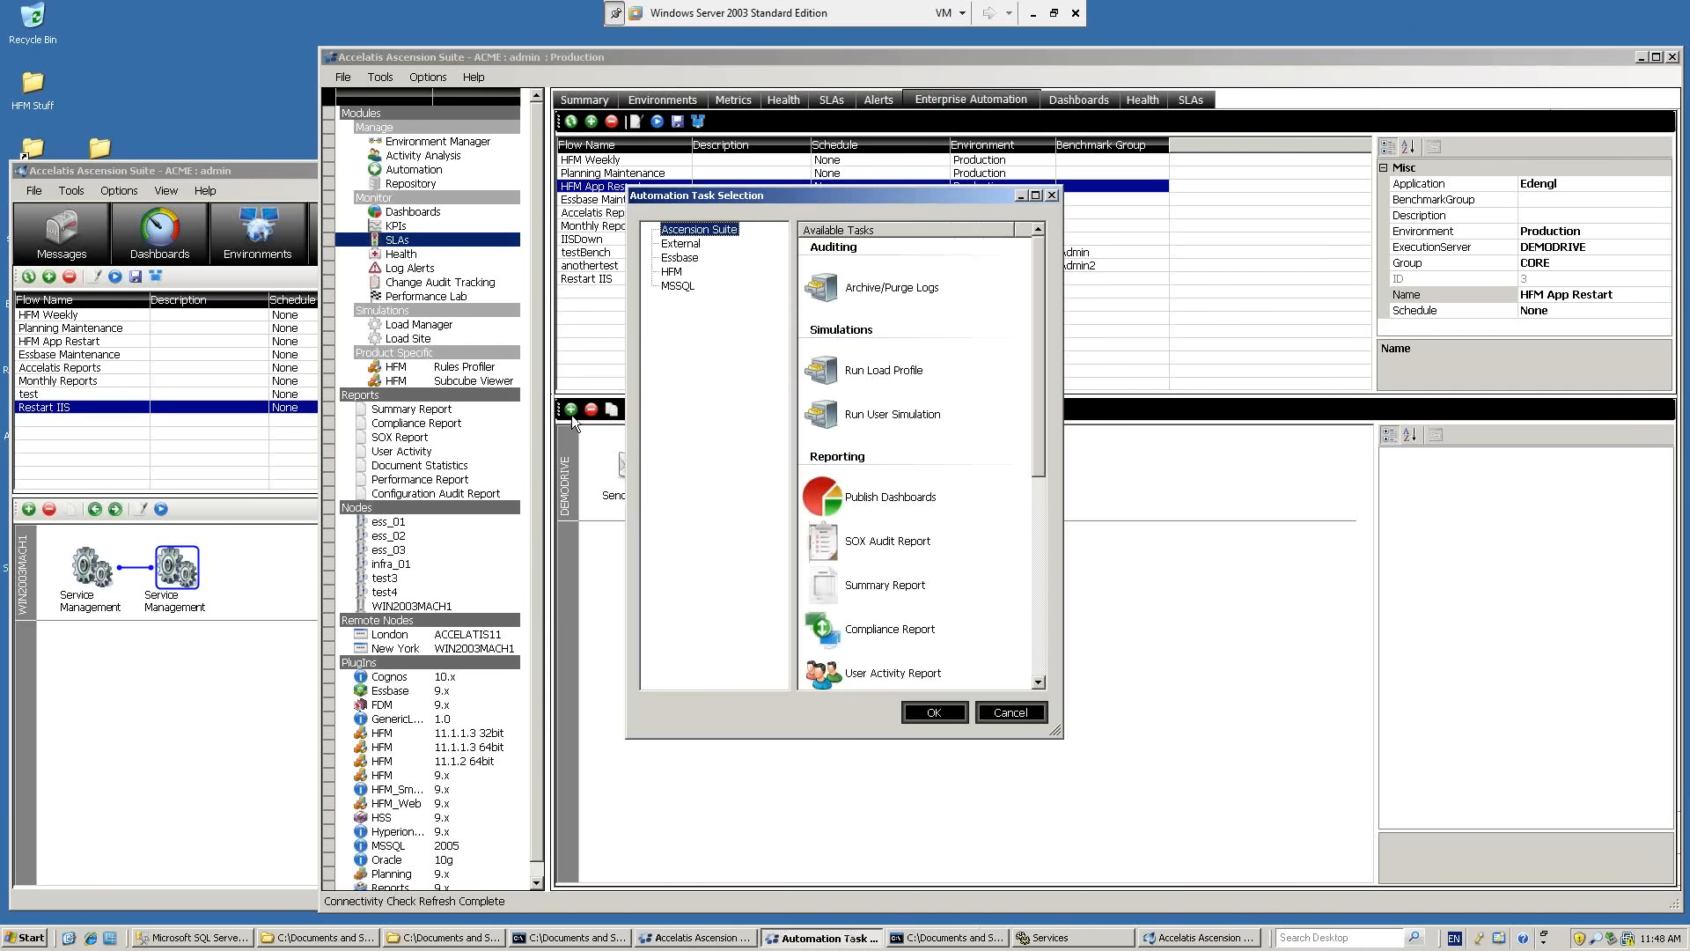
double_click(900, 674)
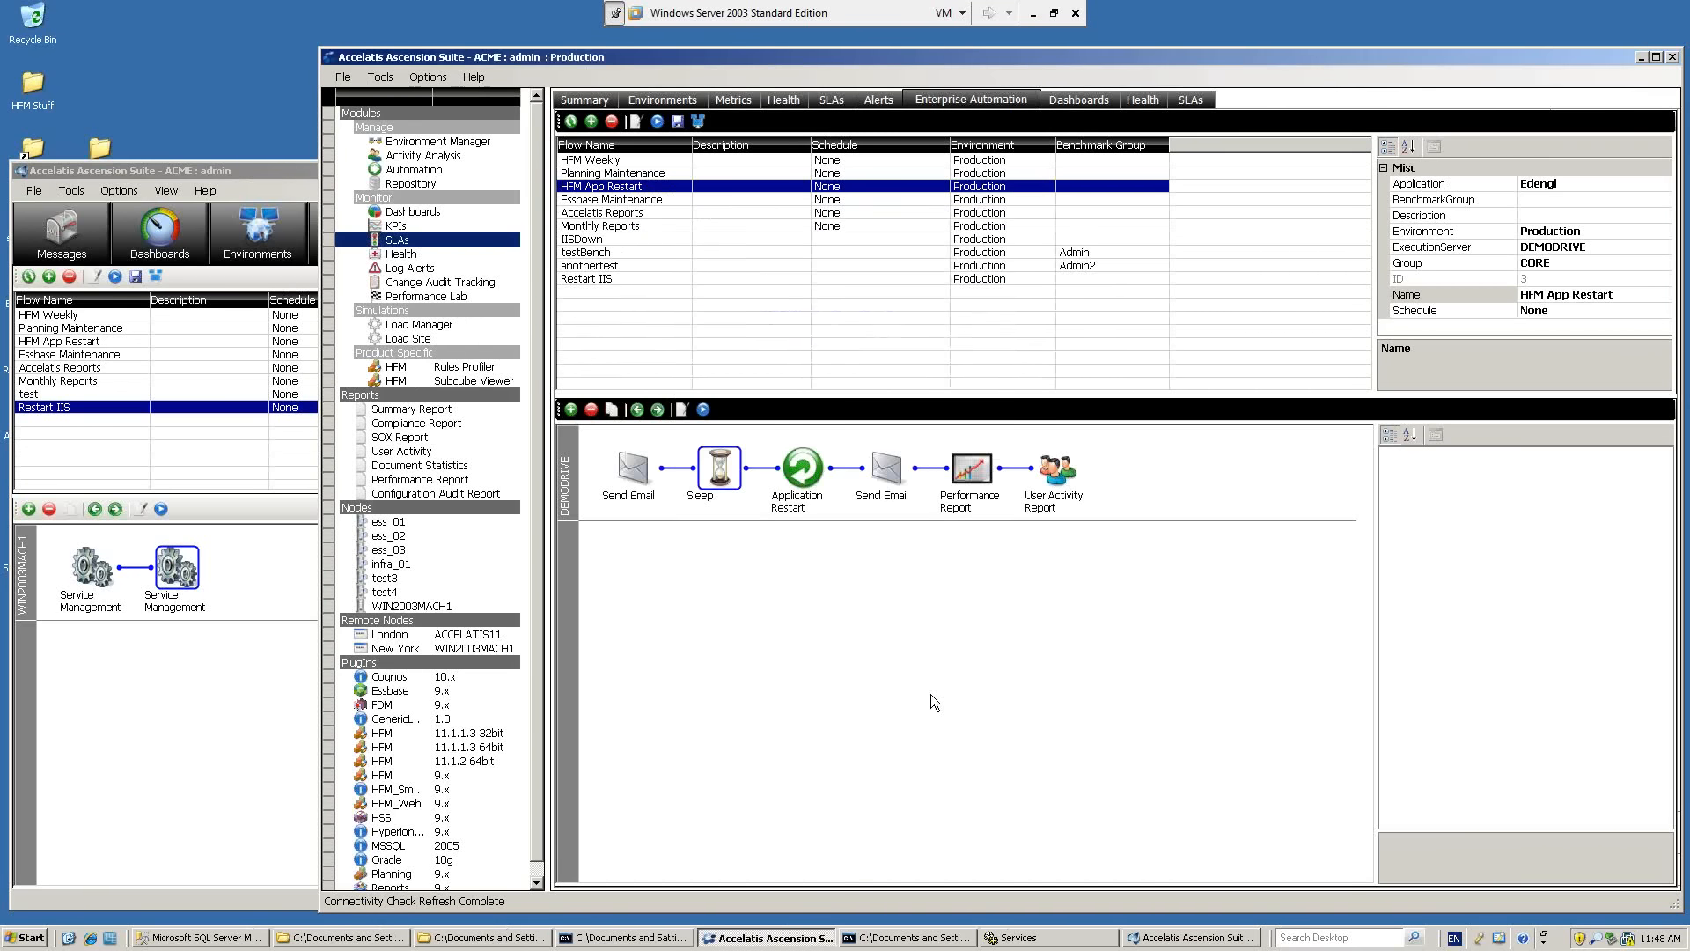
Reorder the HFM App Restart flow so Performance Report and User Activity Report sit between the first Send Email and Sleep.
click(979, 469)
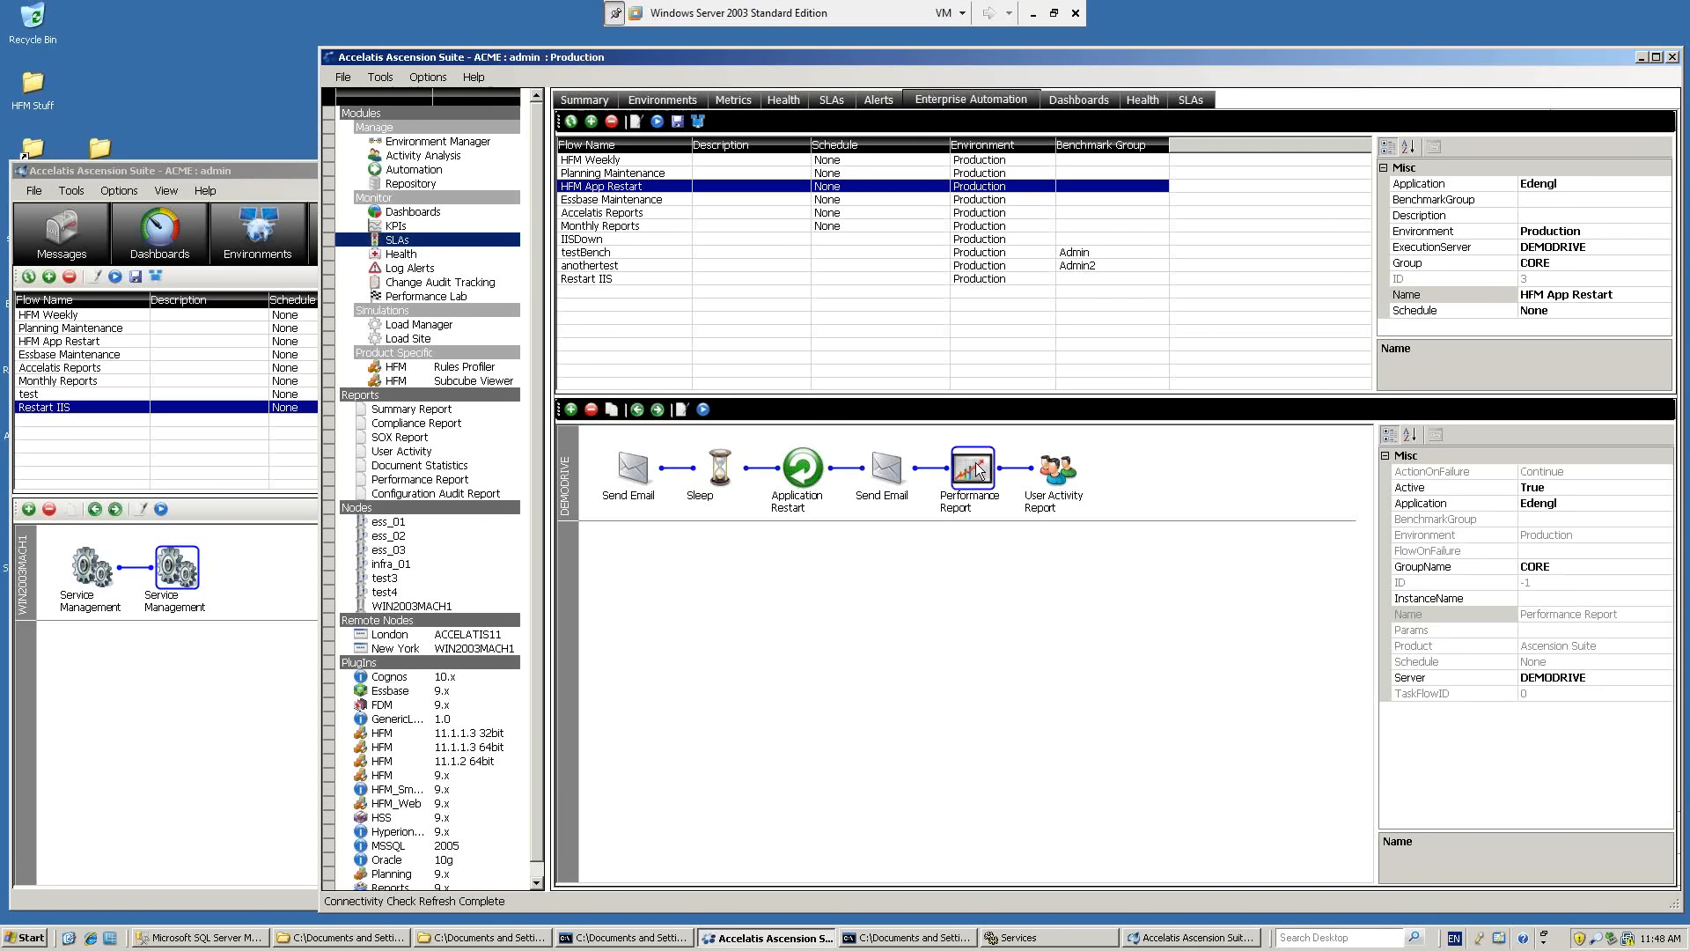
click(639, 410)
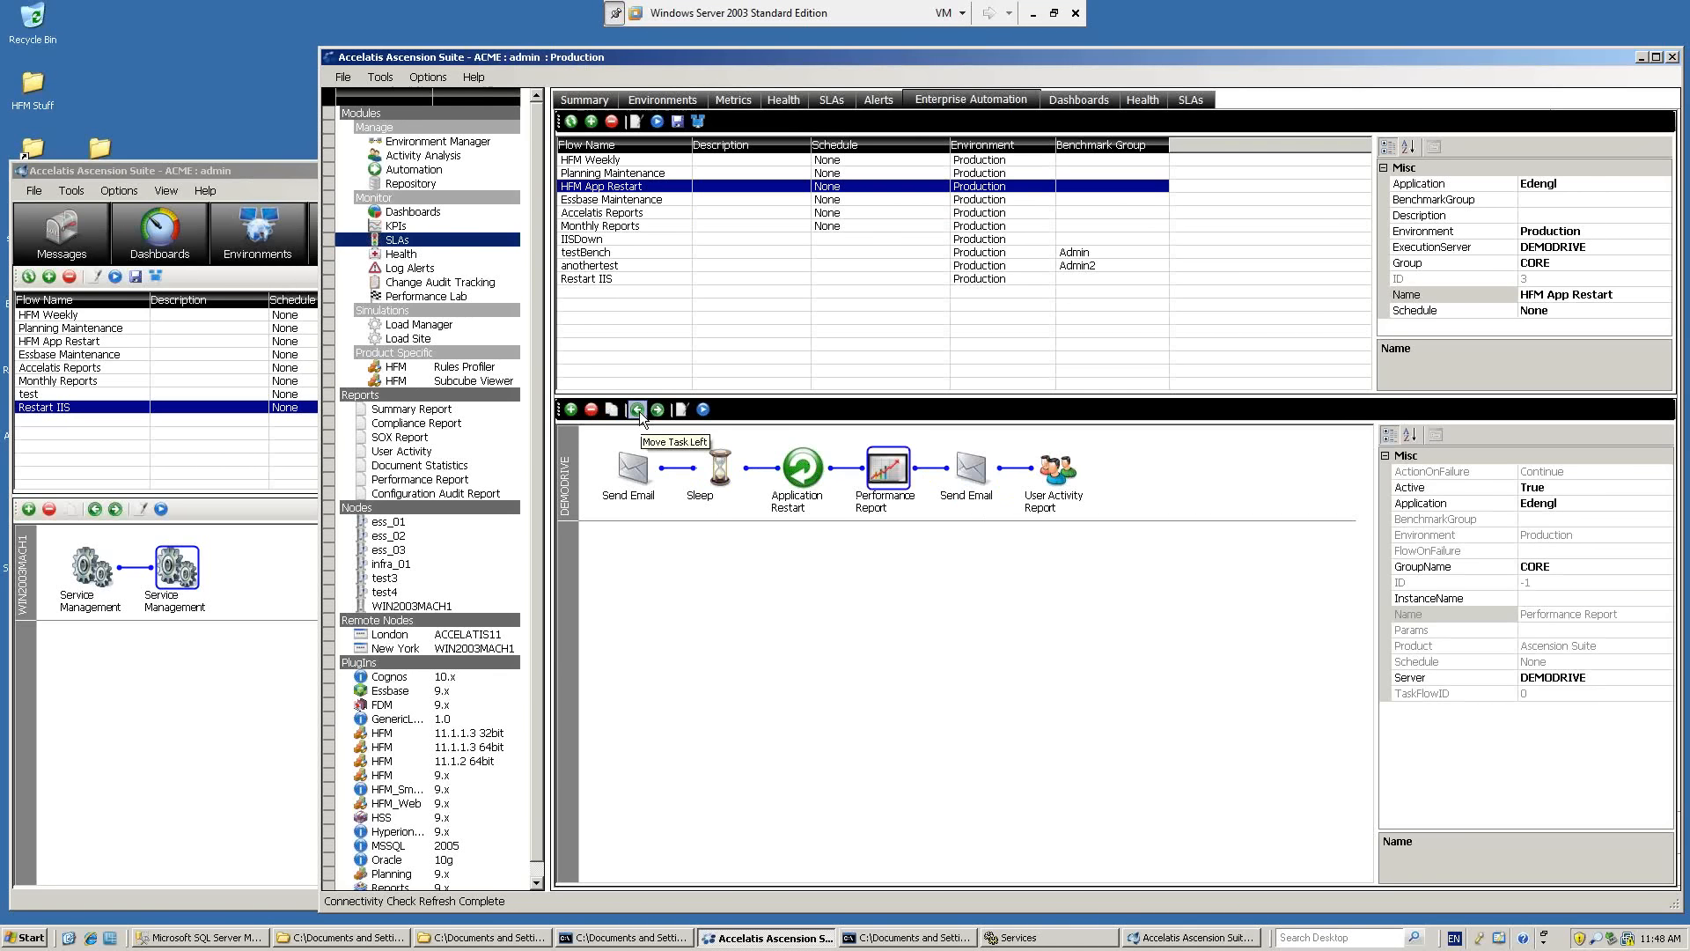
click(639, 411)
click(638, 410)
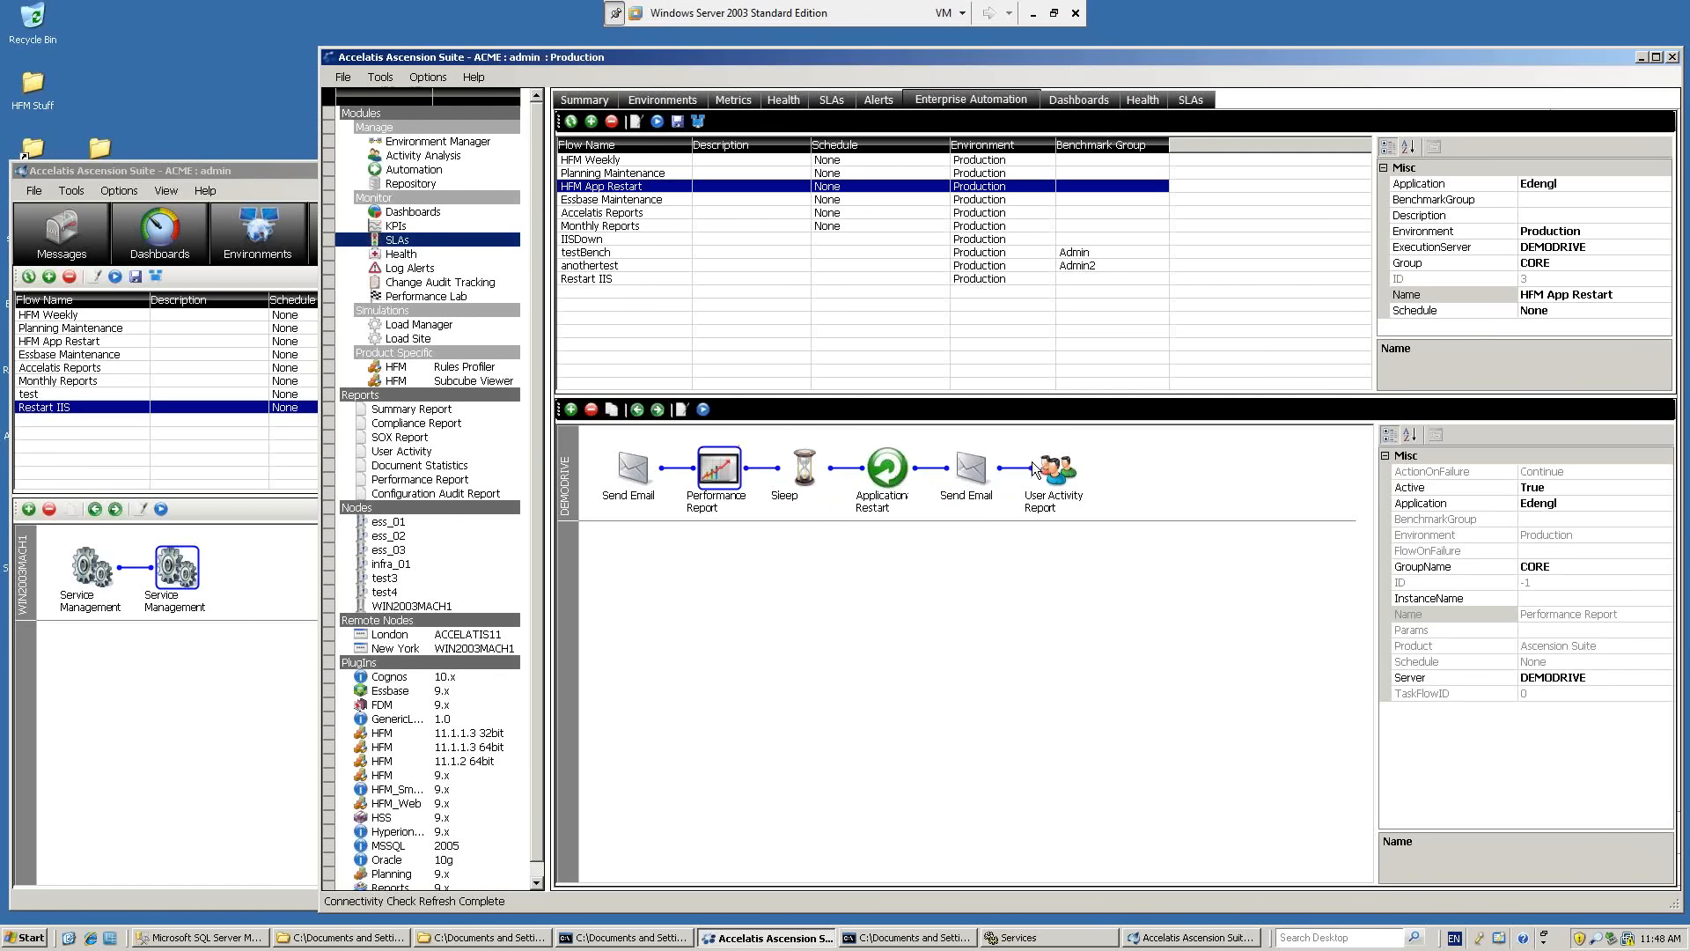
click(1055, 468)
click(637, 410)
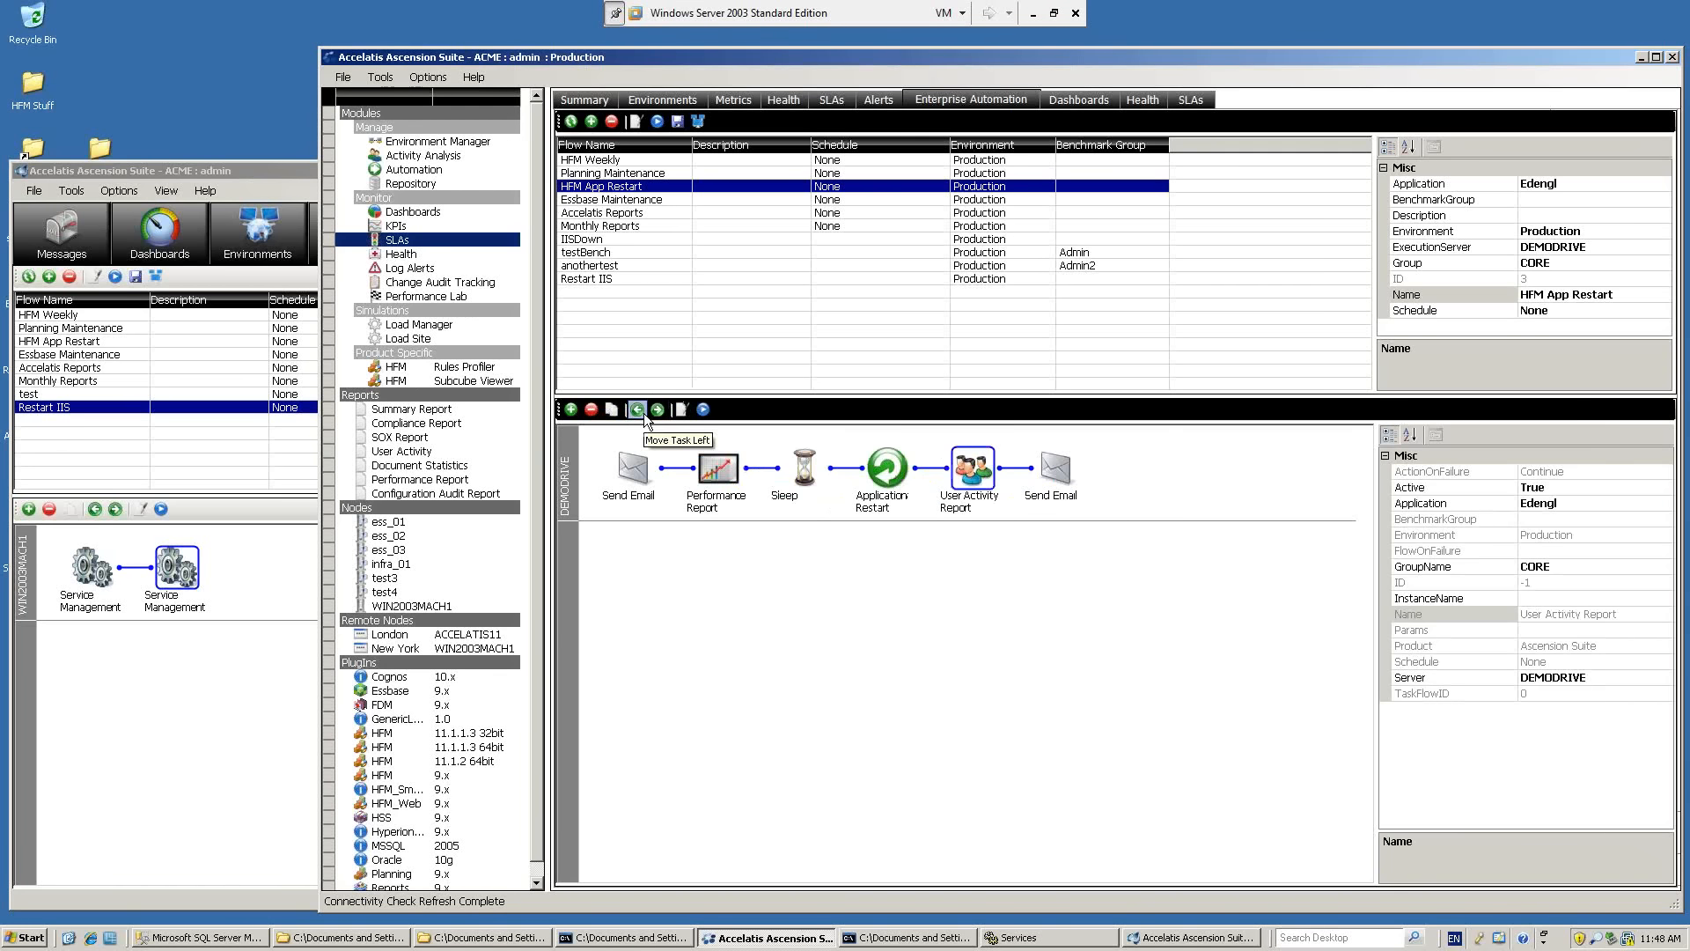
click(638, 409)
click(637, 409)
click(783, 594)
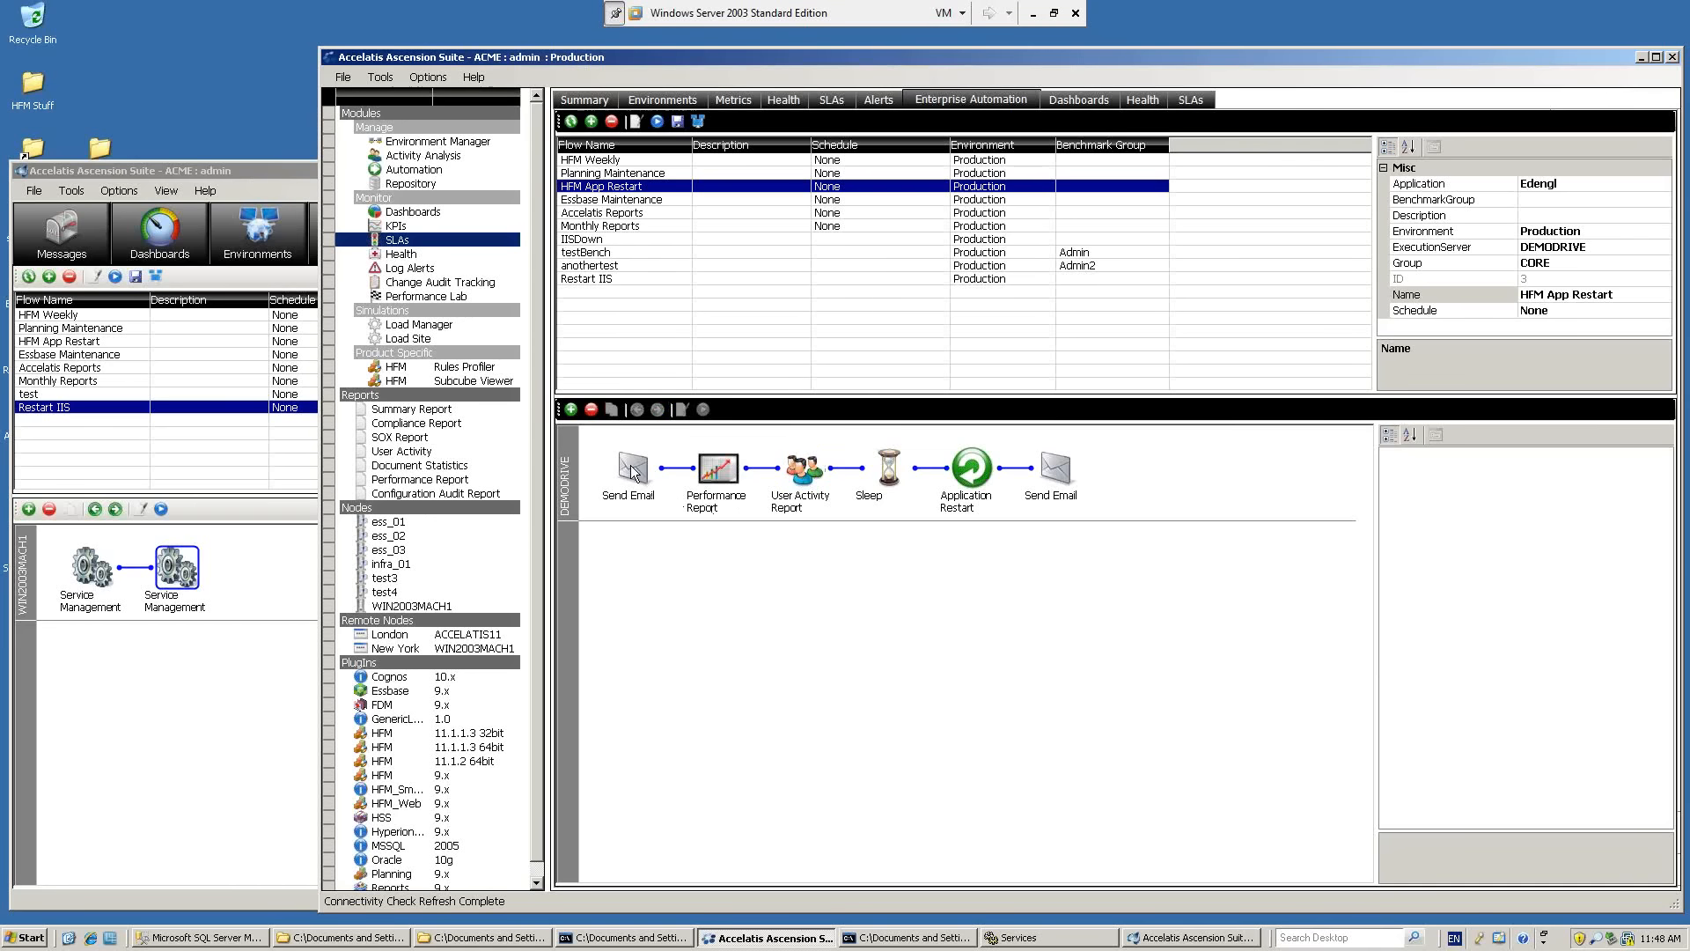
Review the Performance Report task's format, time range and selectable graphs, cancel its properties, and select the User Activity Report task.
click(732, 472)
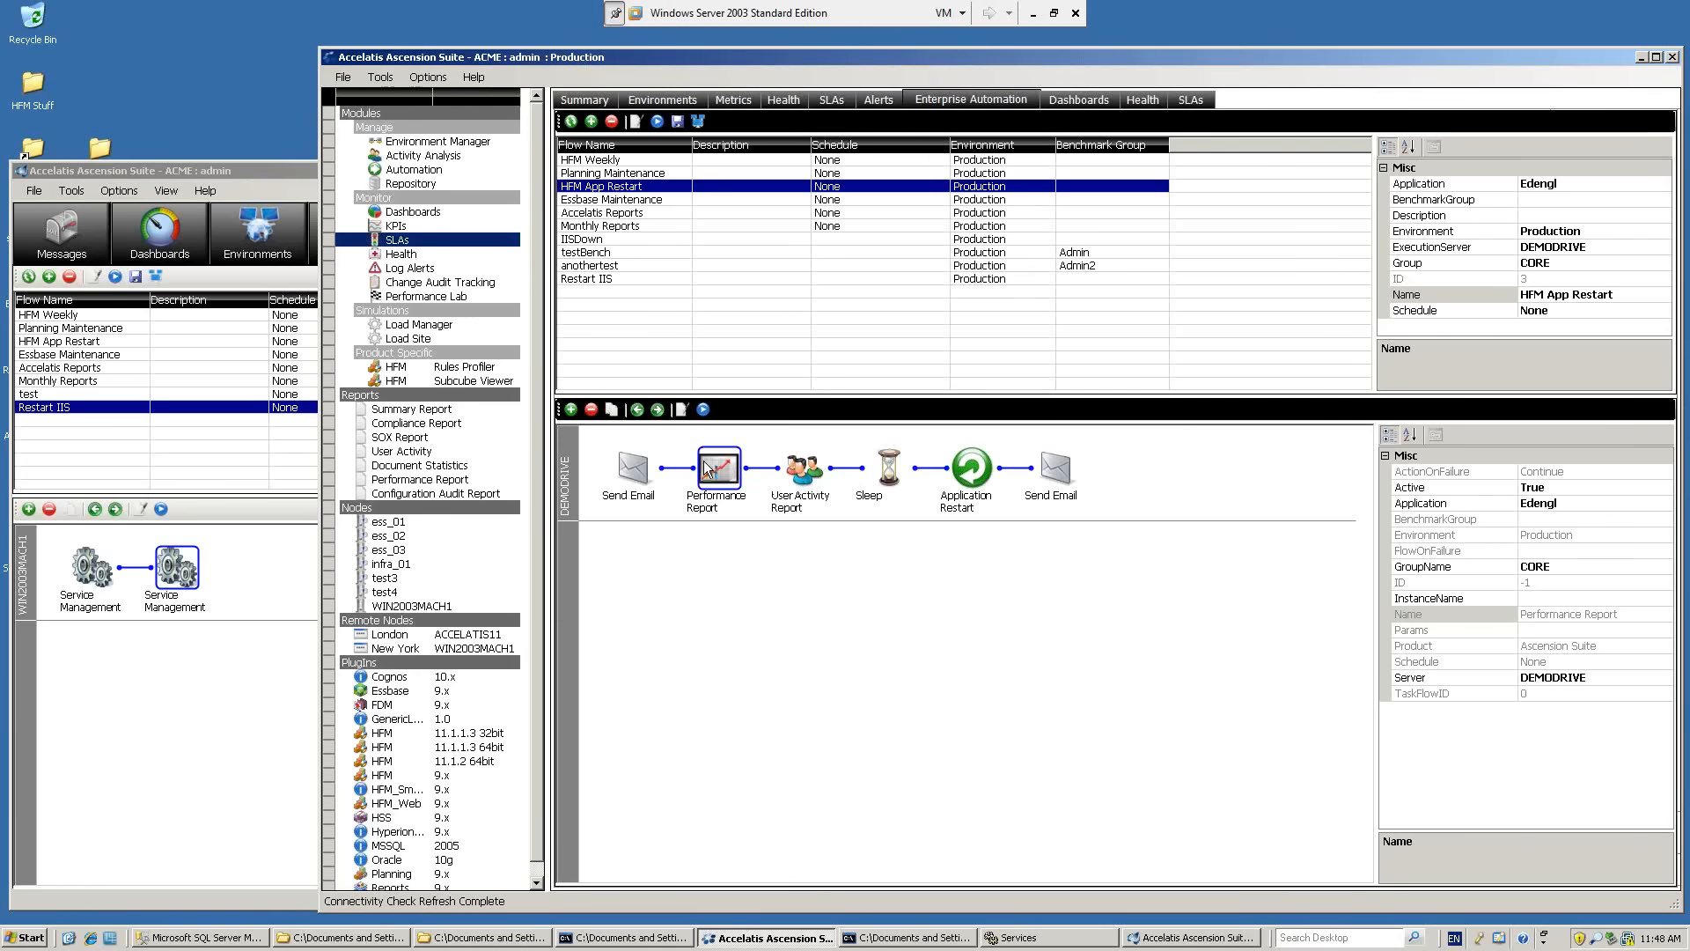
double_click(706, 468)
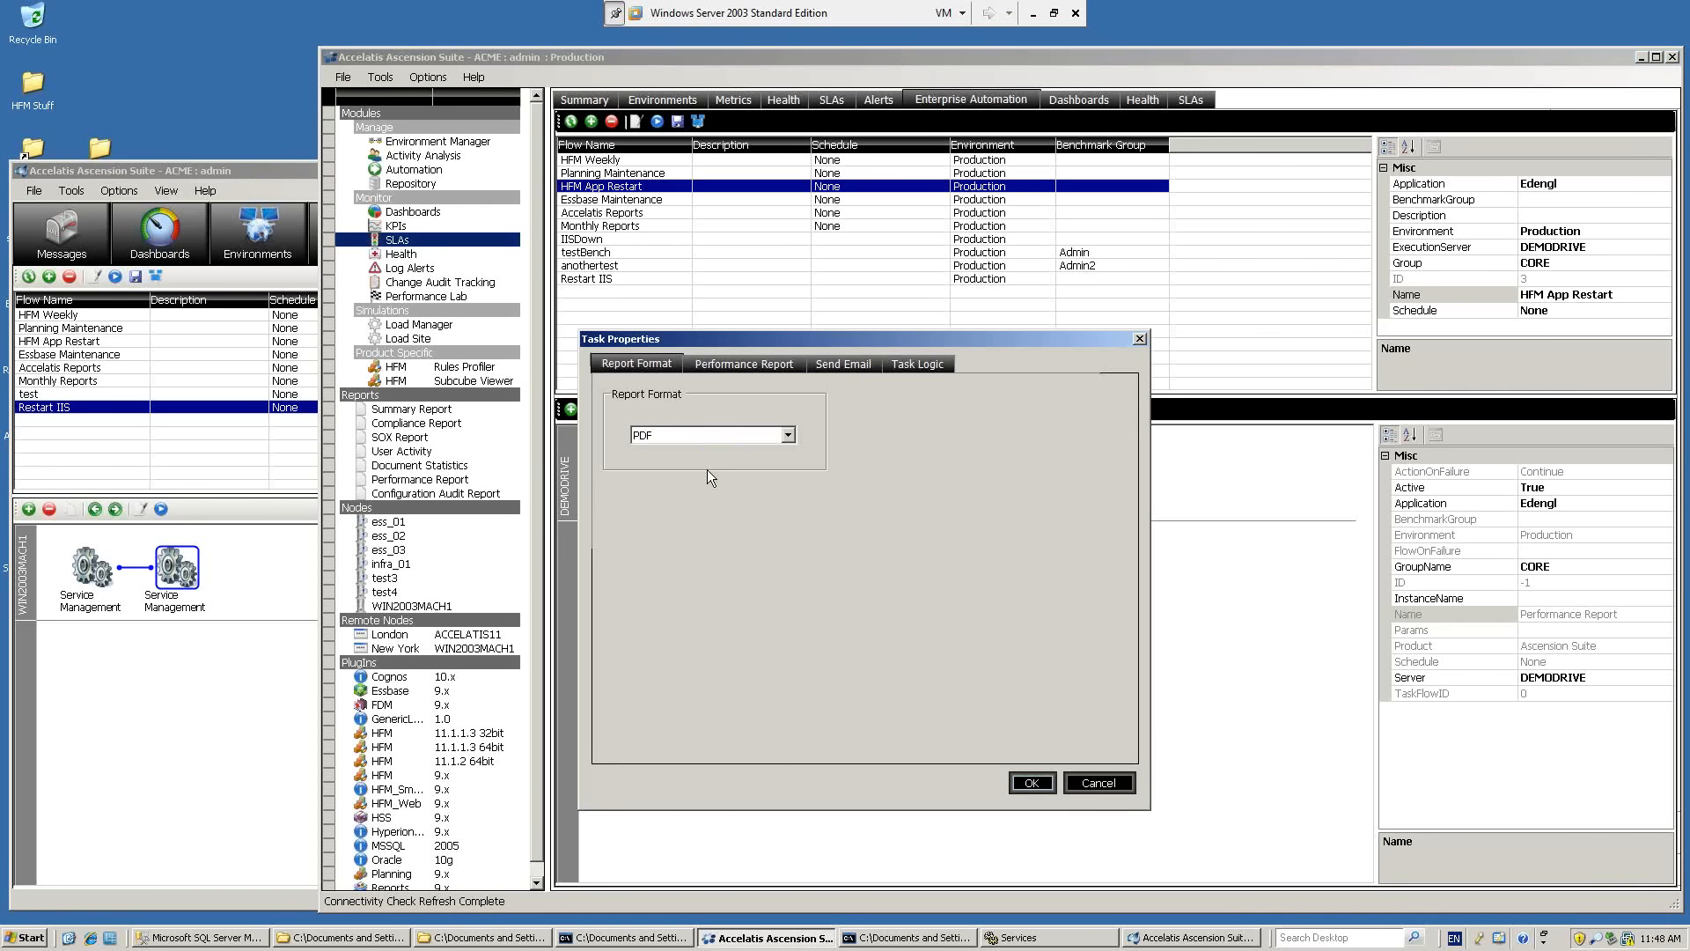
click(786, 363)
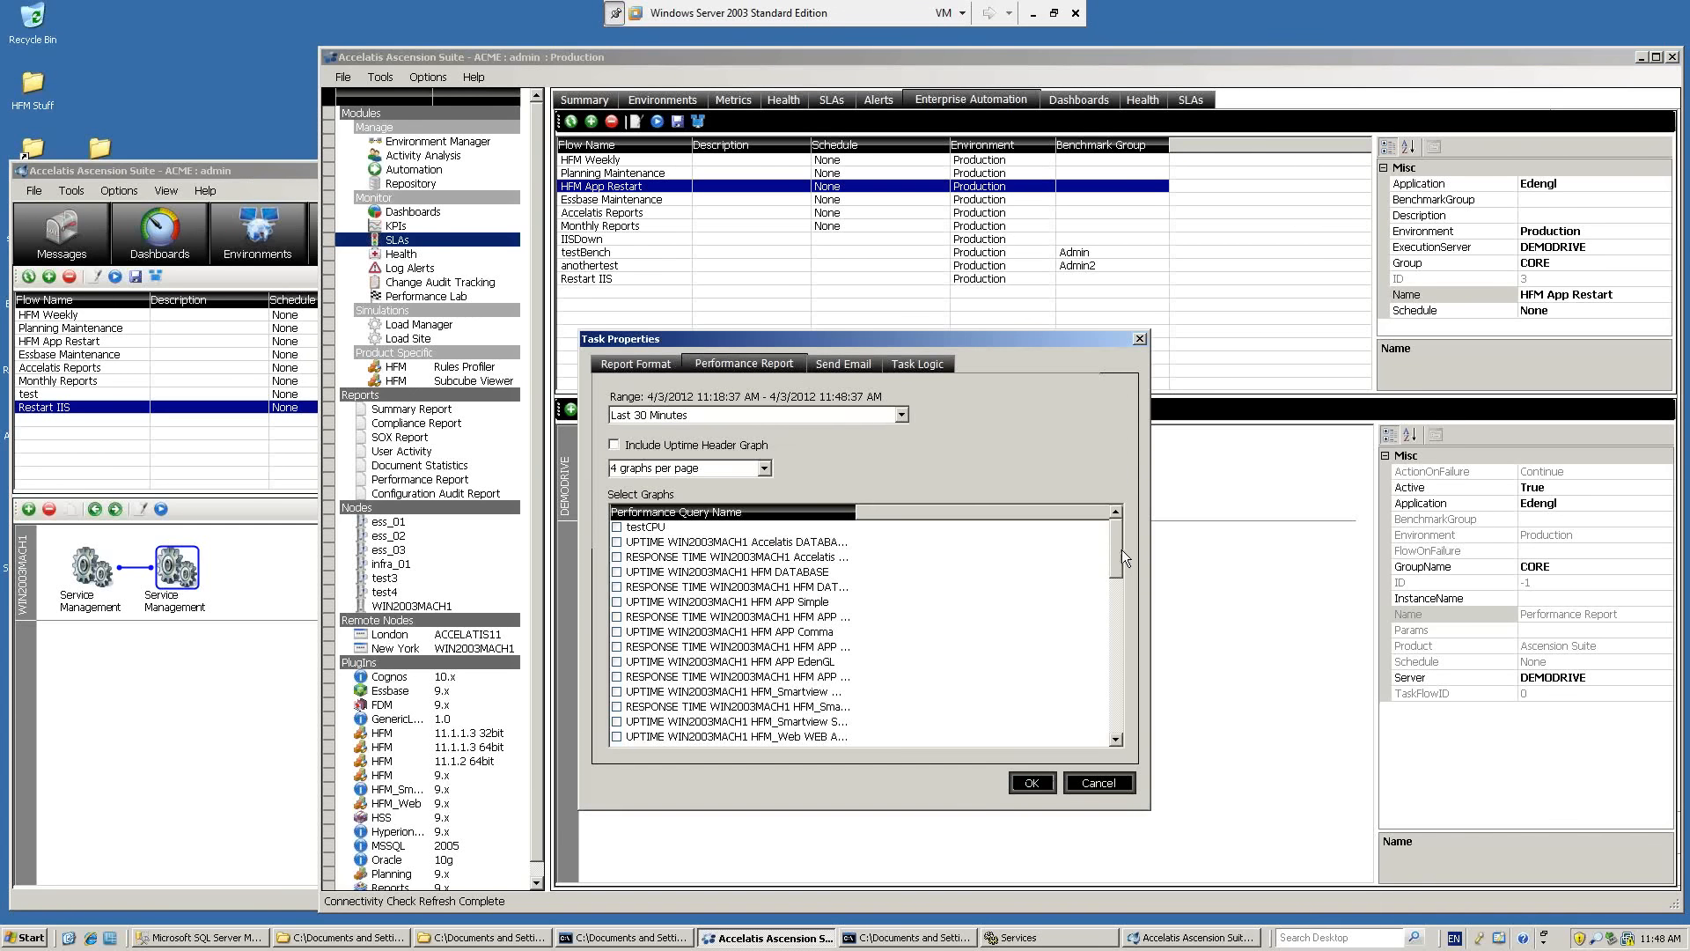
drag(856, 511, 971, 512)
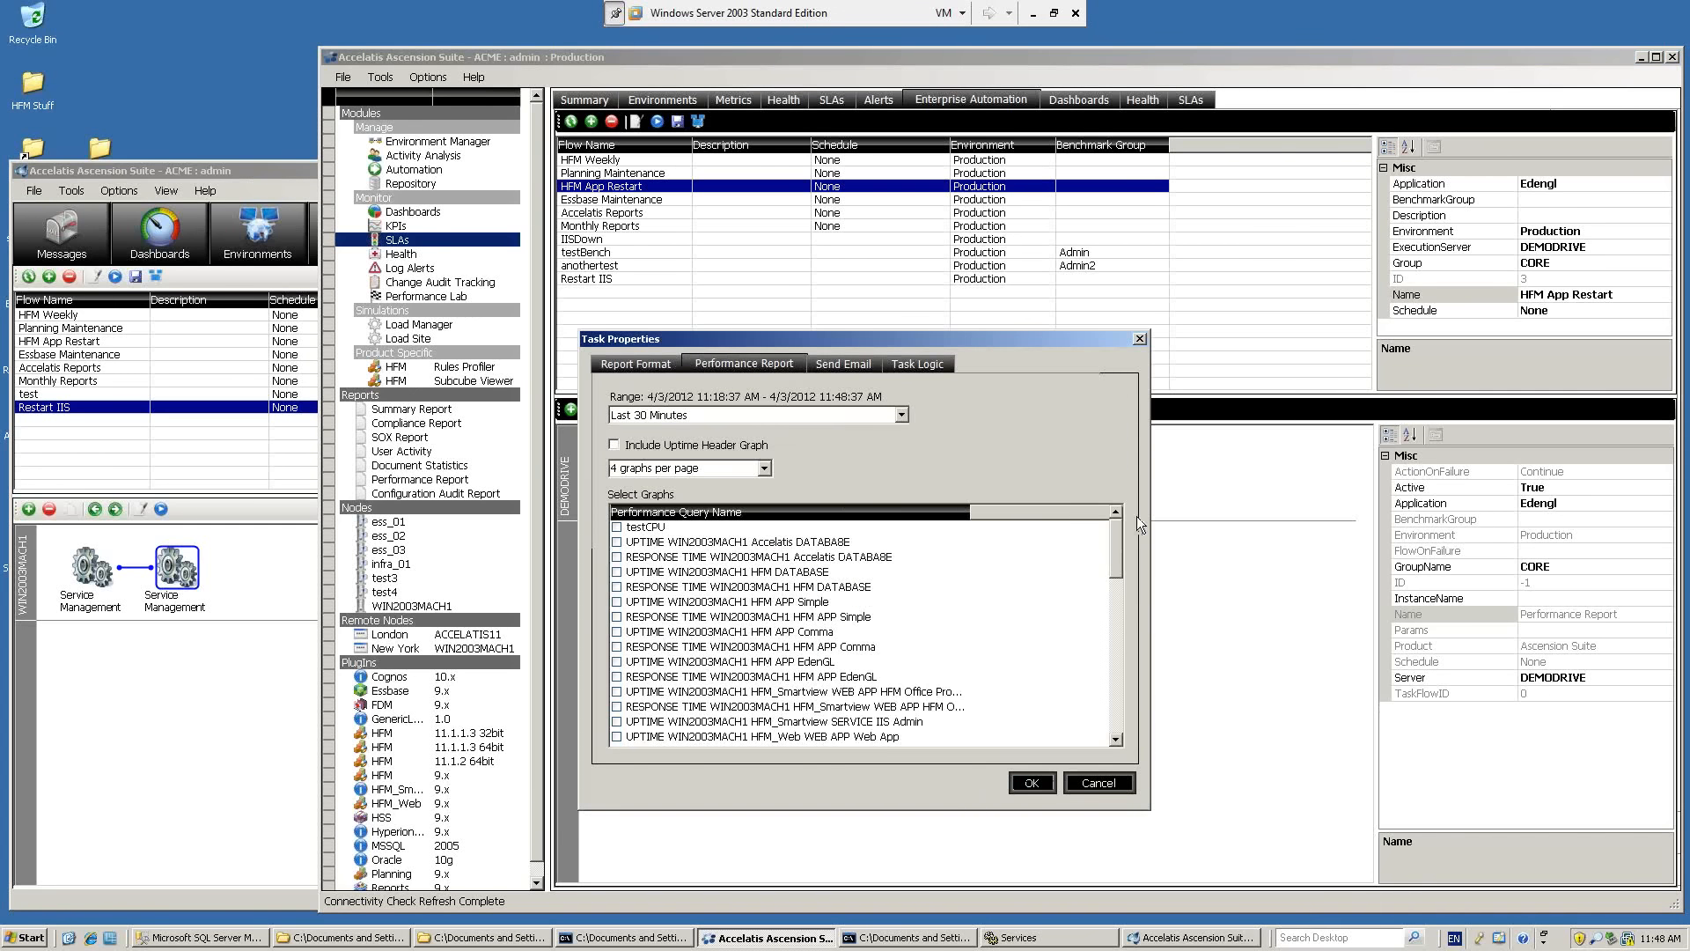
drag(1115, 536, 1133, 726)
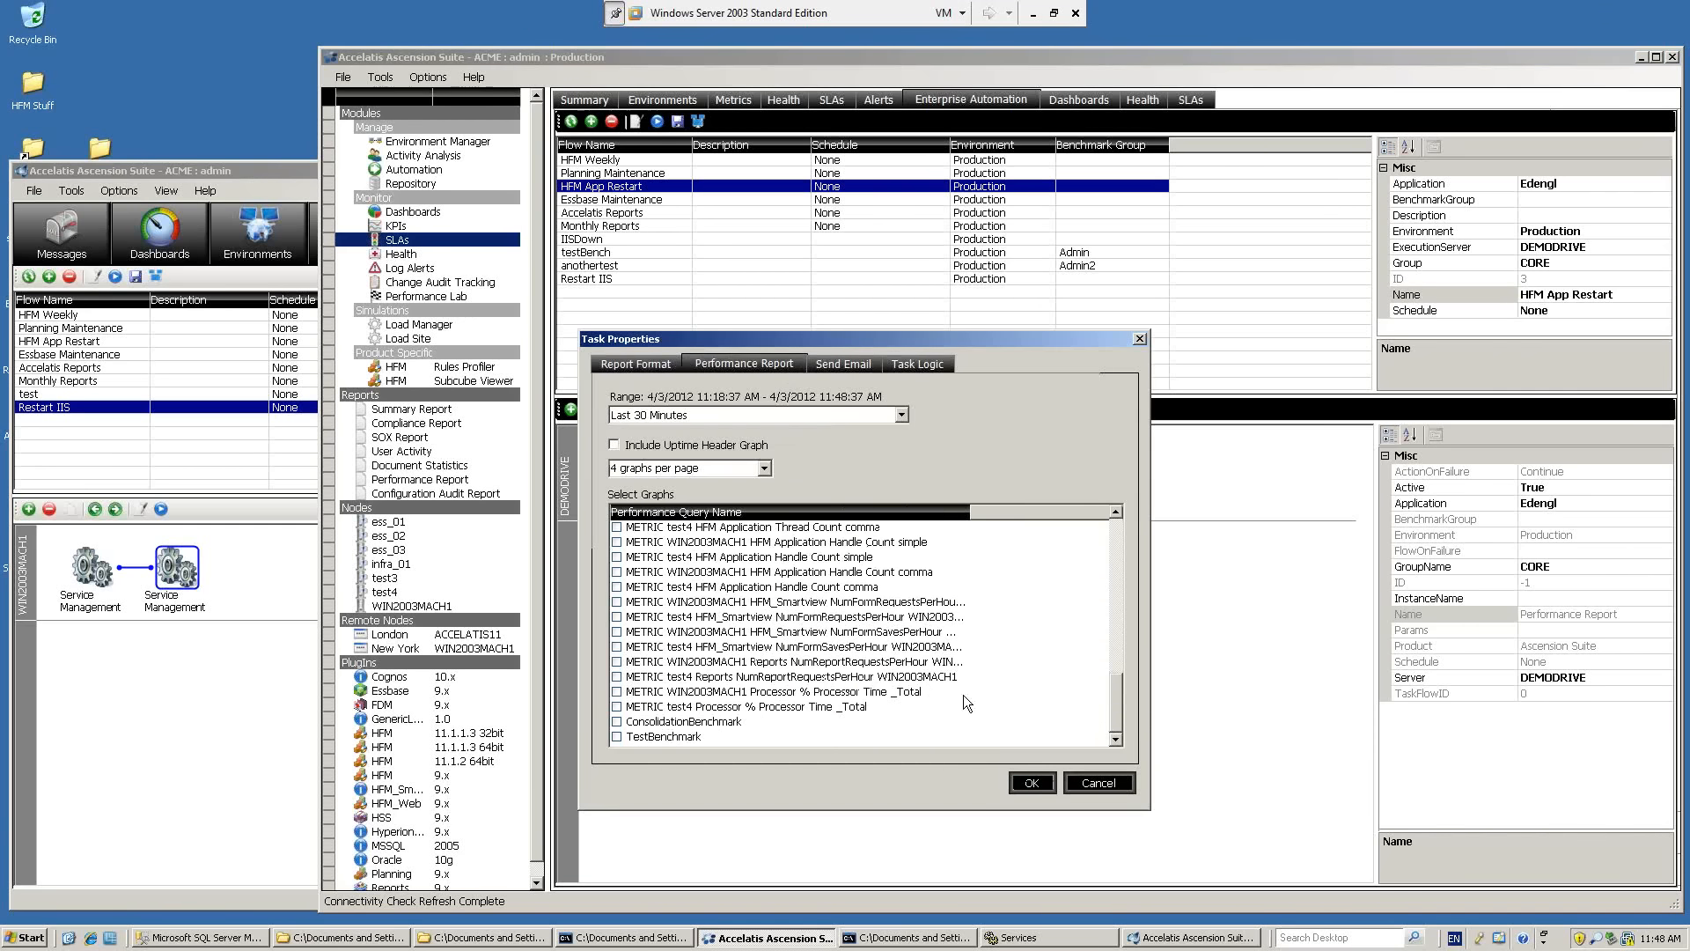
click(837, 634)
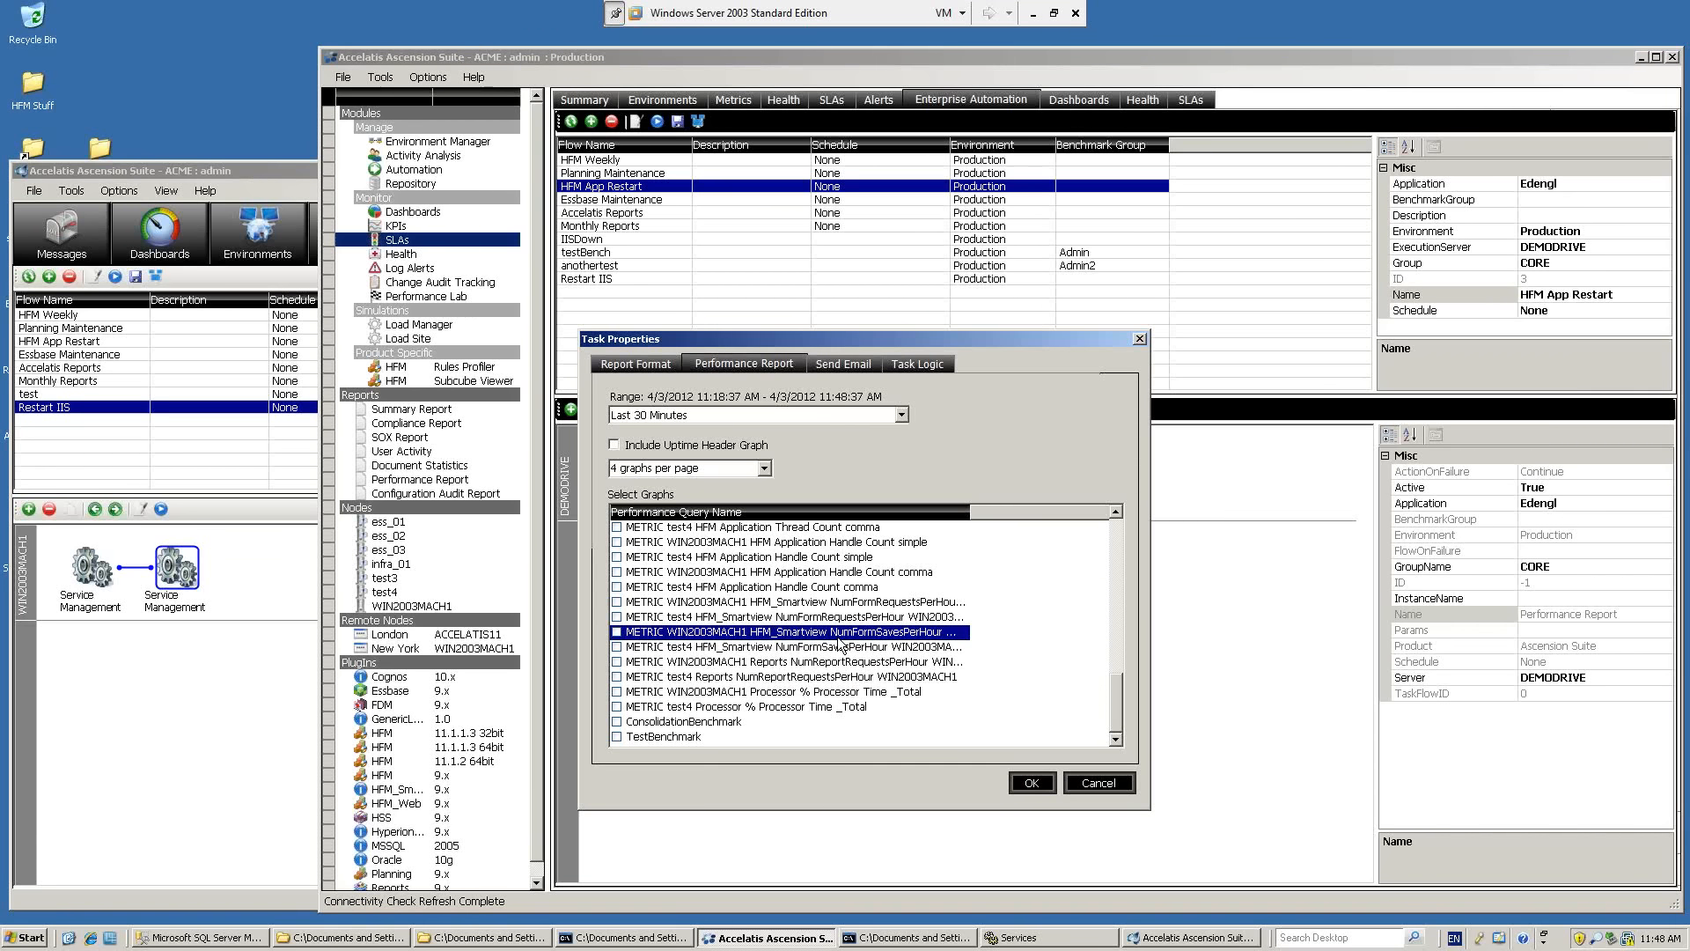
click(1094, 782)
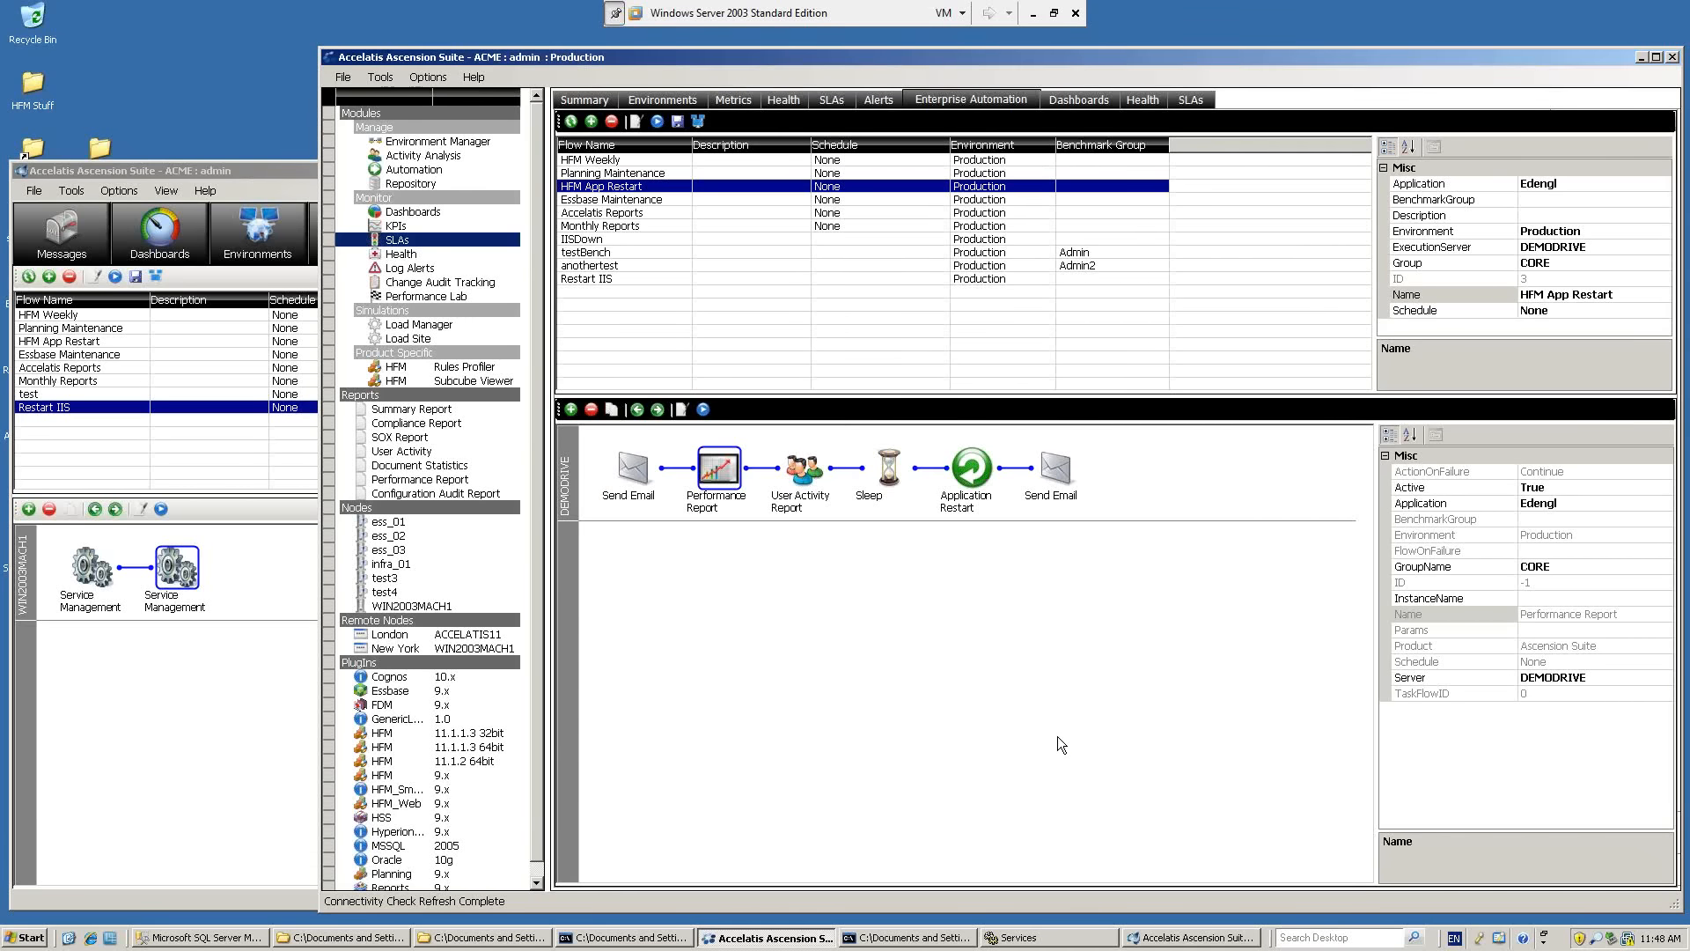
click(815, 472)
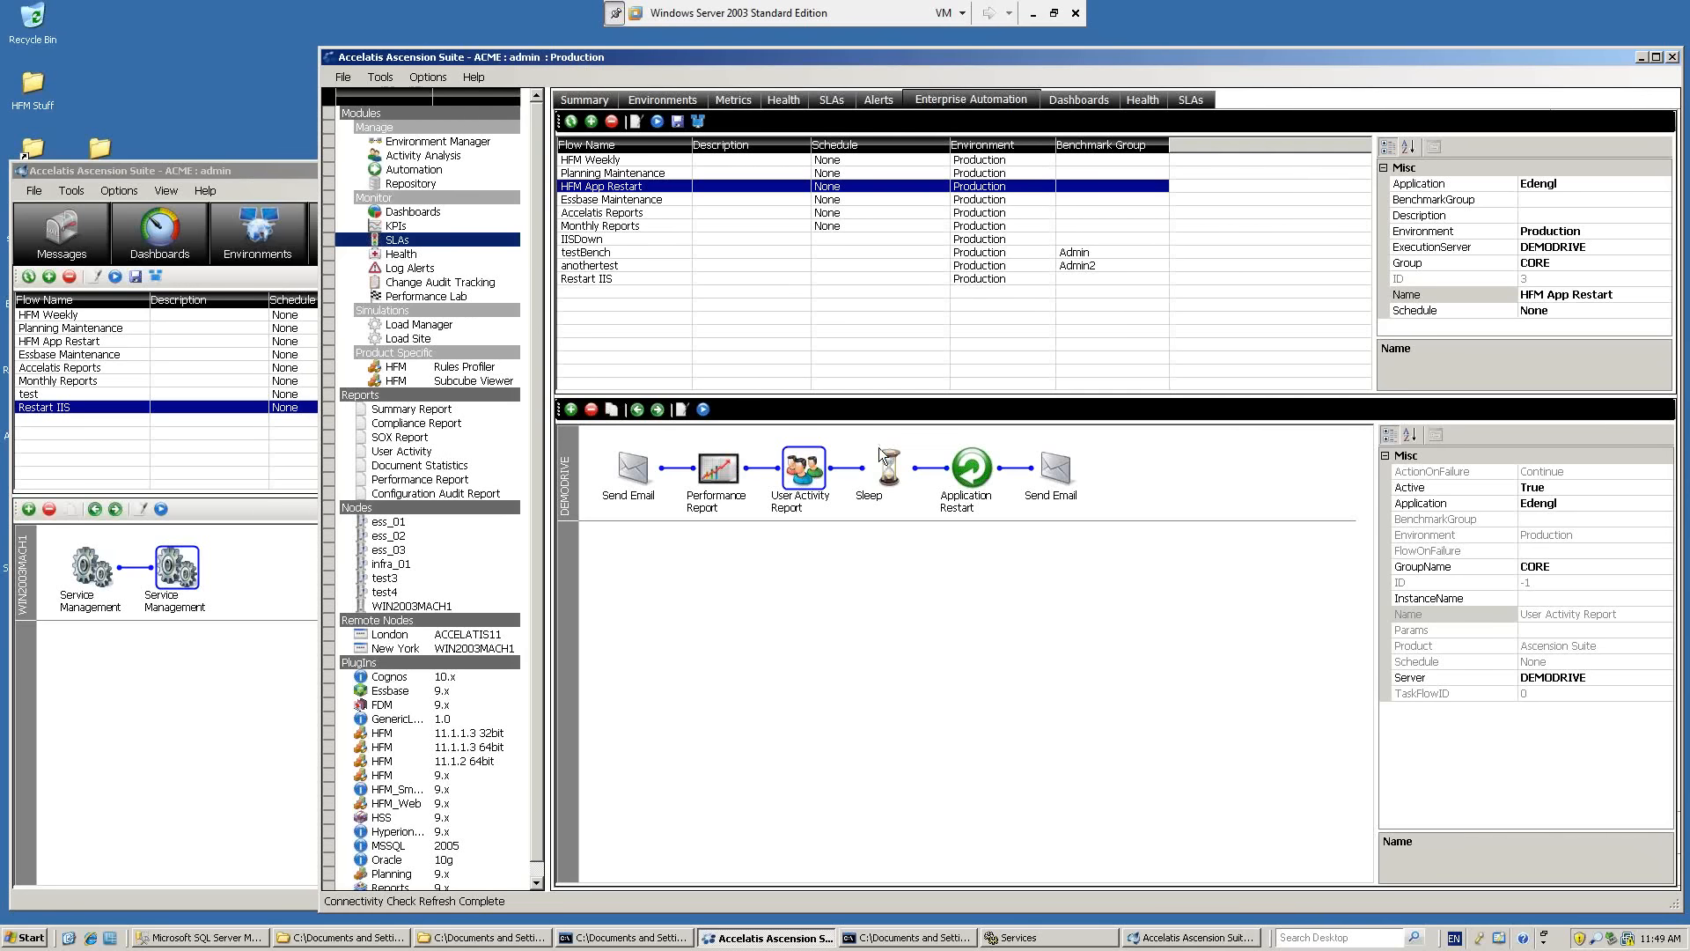
Open Production's Health checks and refresh the results, including the remote clients' ping checks.
click(784, 100)
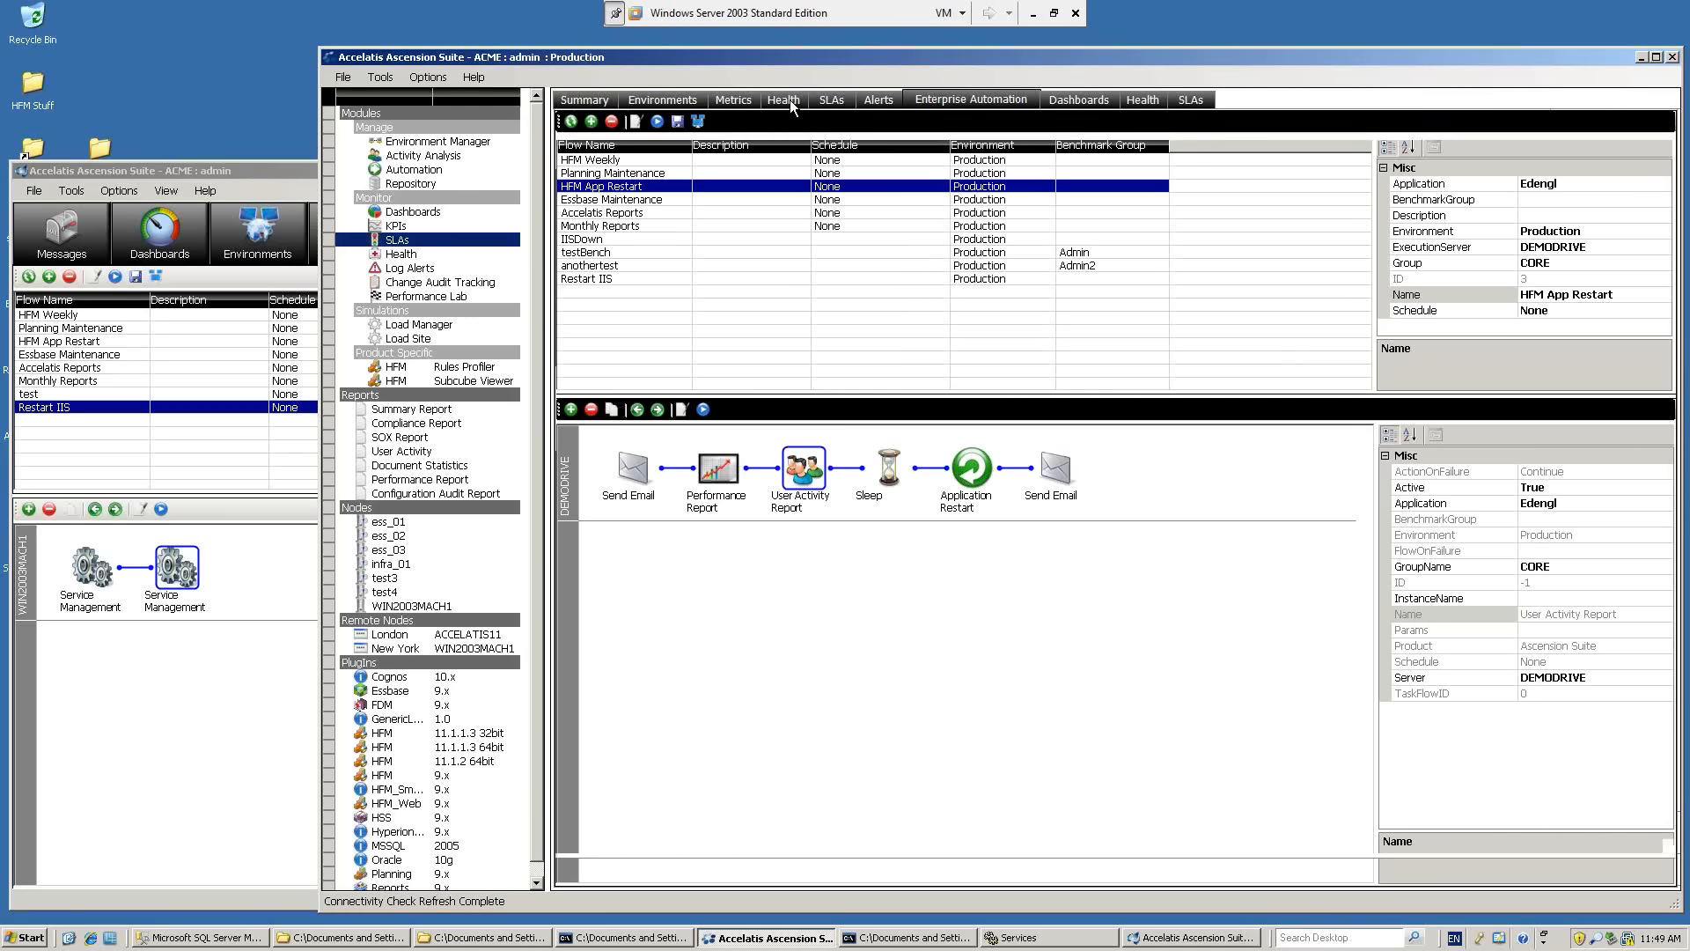
click(716, 373)
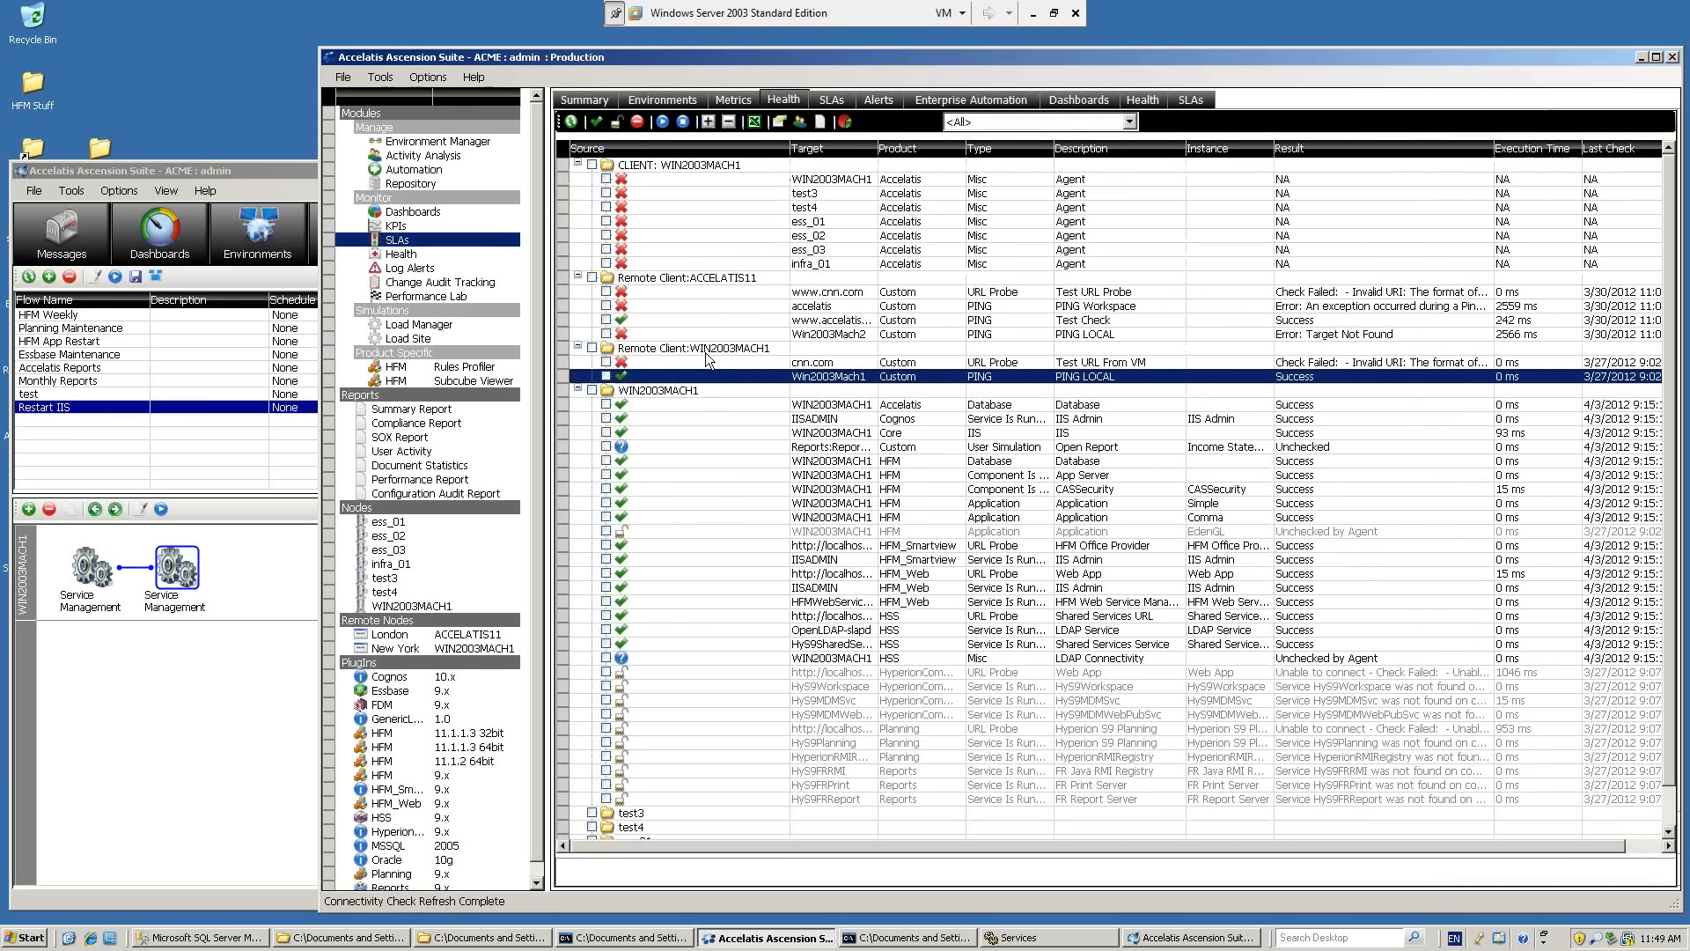
click(572, 121)
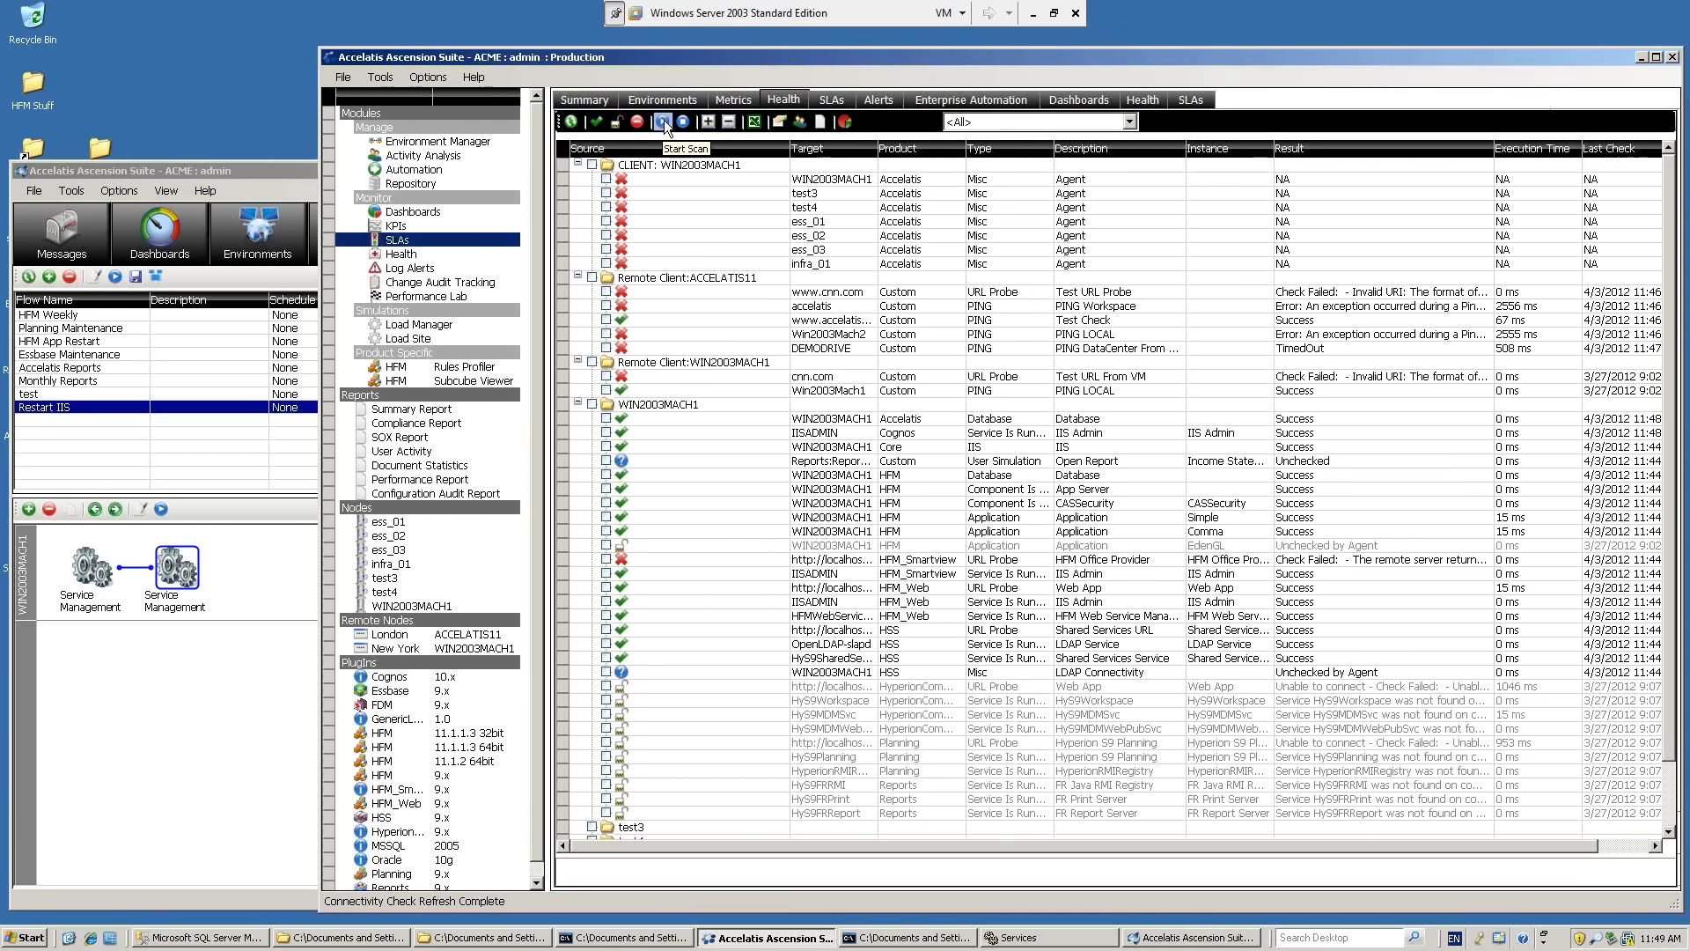
Examine the latest Accelatis Performance Client log entries outside the virtual machine, and return to Production's Win2003Mach1 PING LOCAL check.
click(1035, 16)
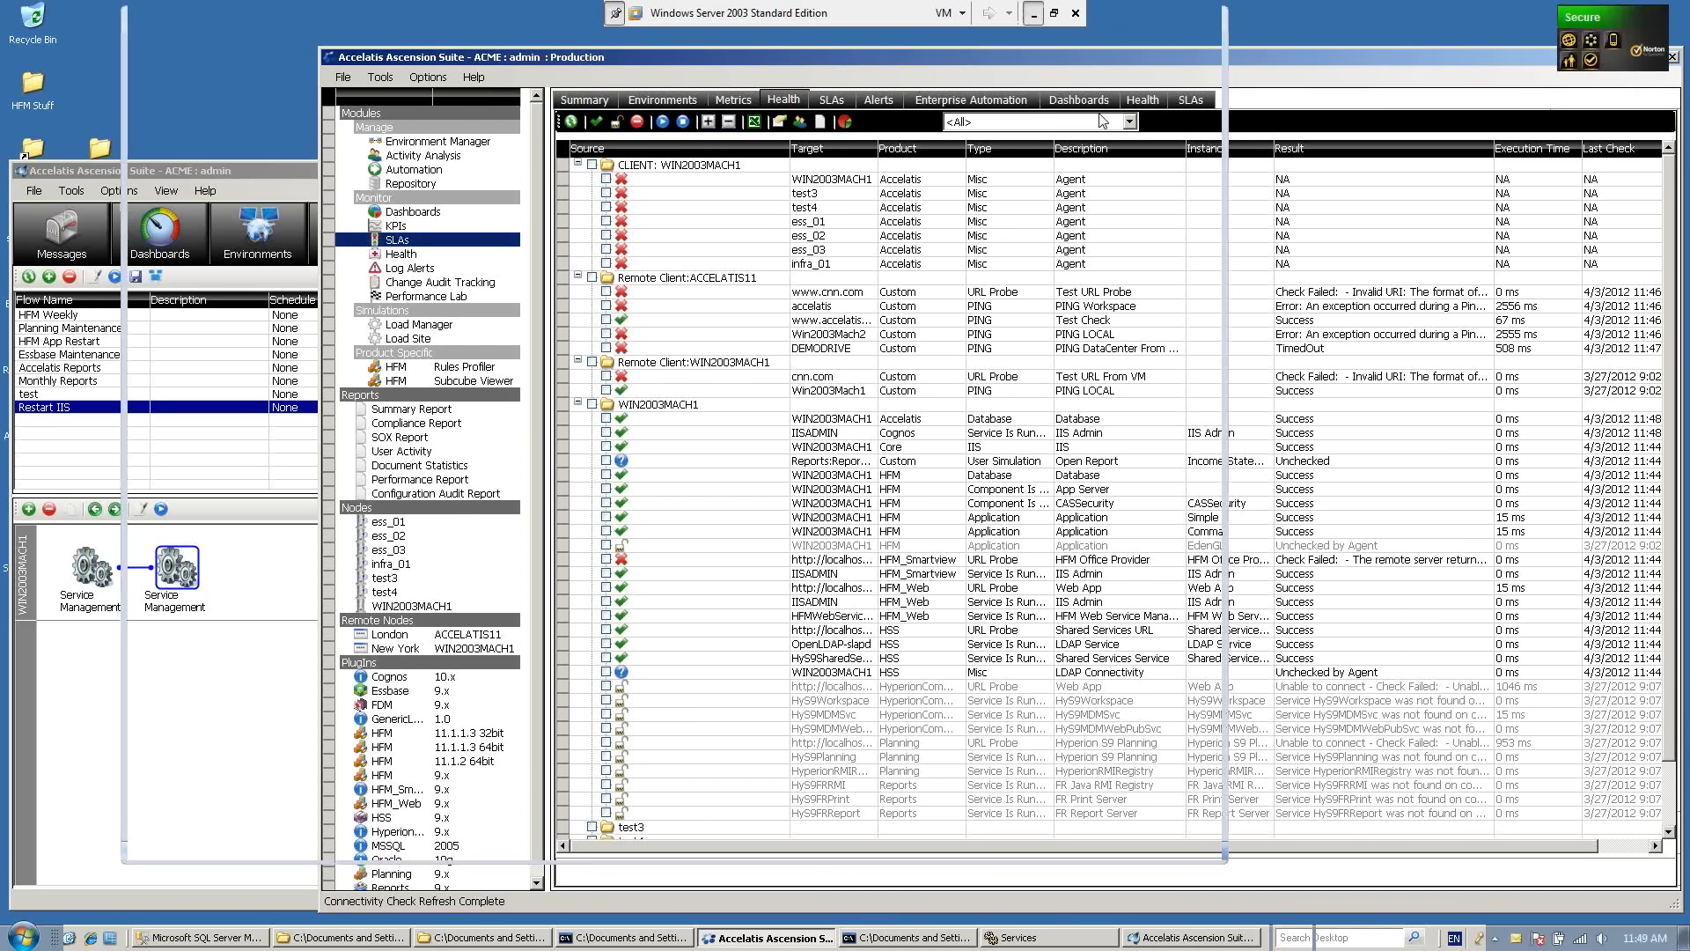
click(1497, 940)
double_click(1480, 837)
click(1209, 607)
click(1204, 678)
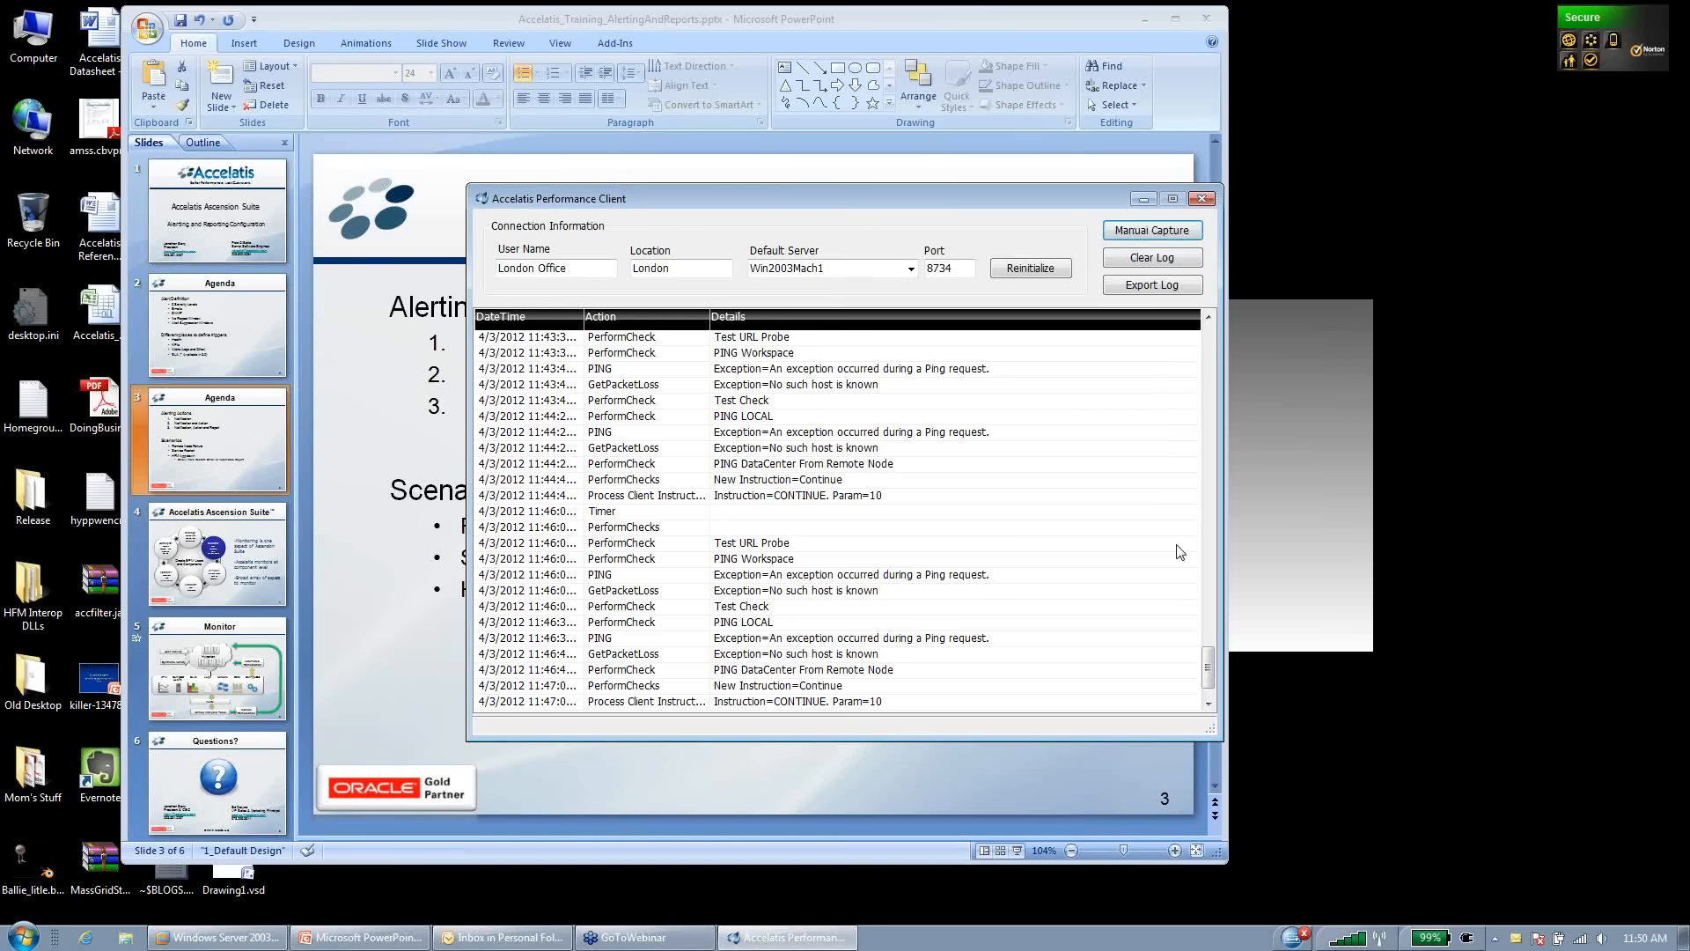
click(1146, 27)
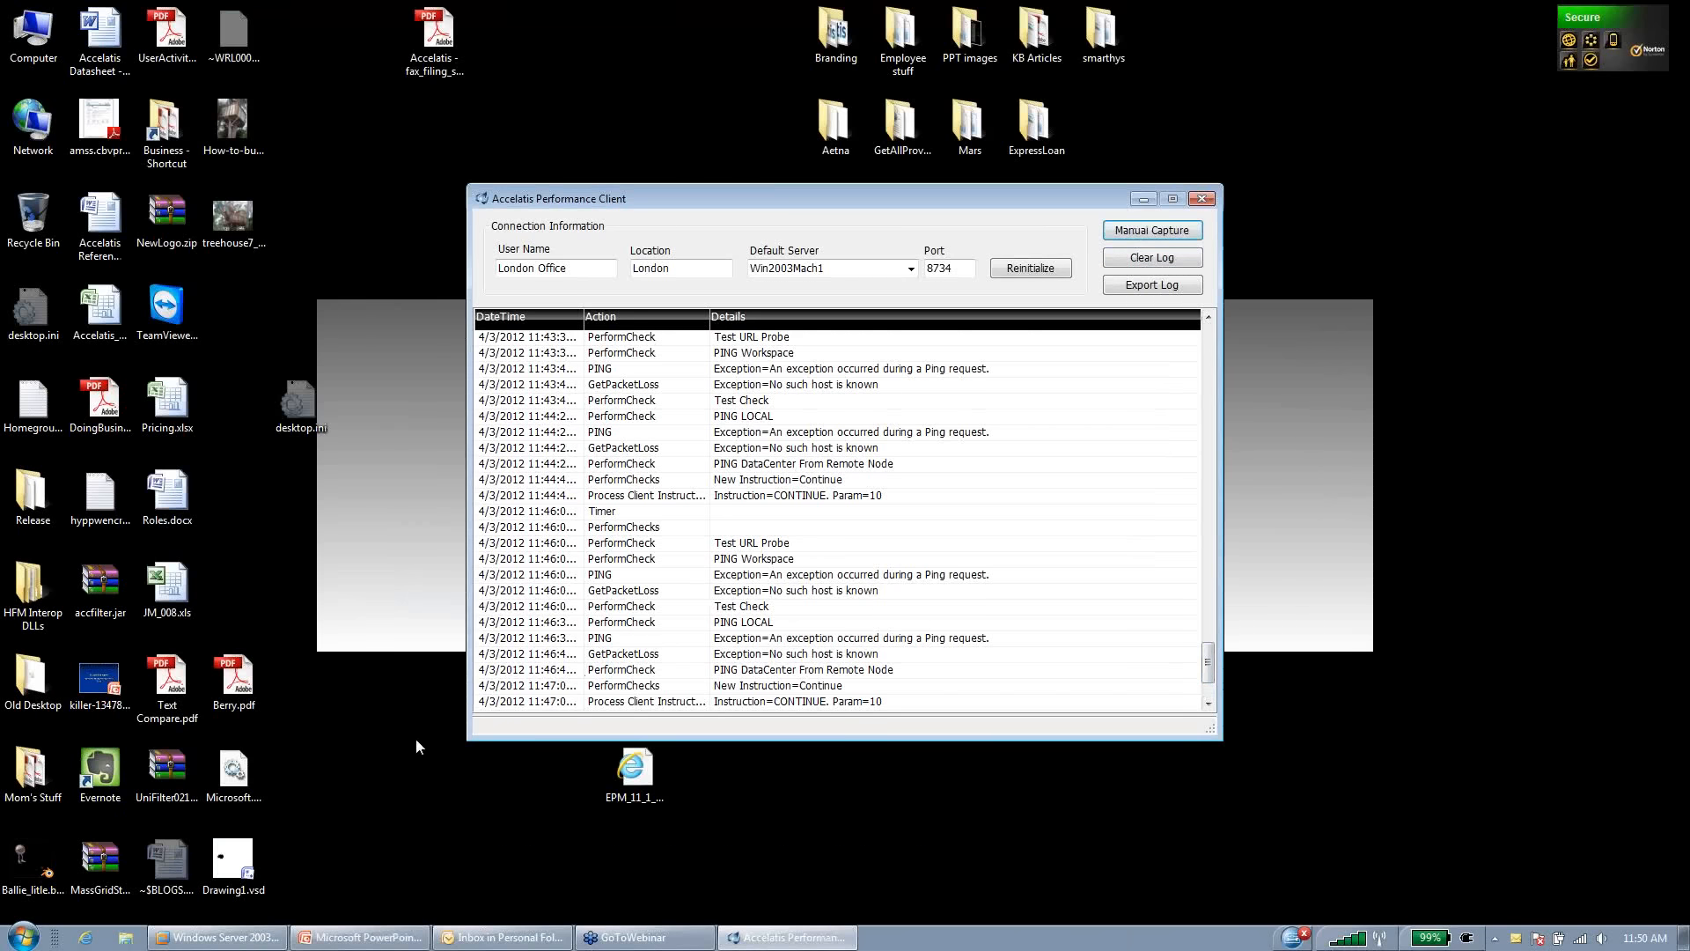
click(269, 933)
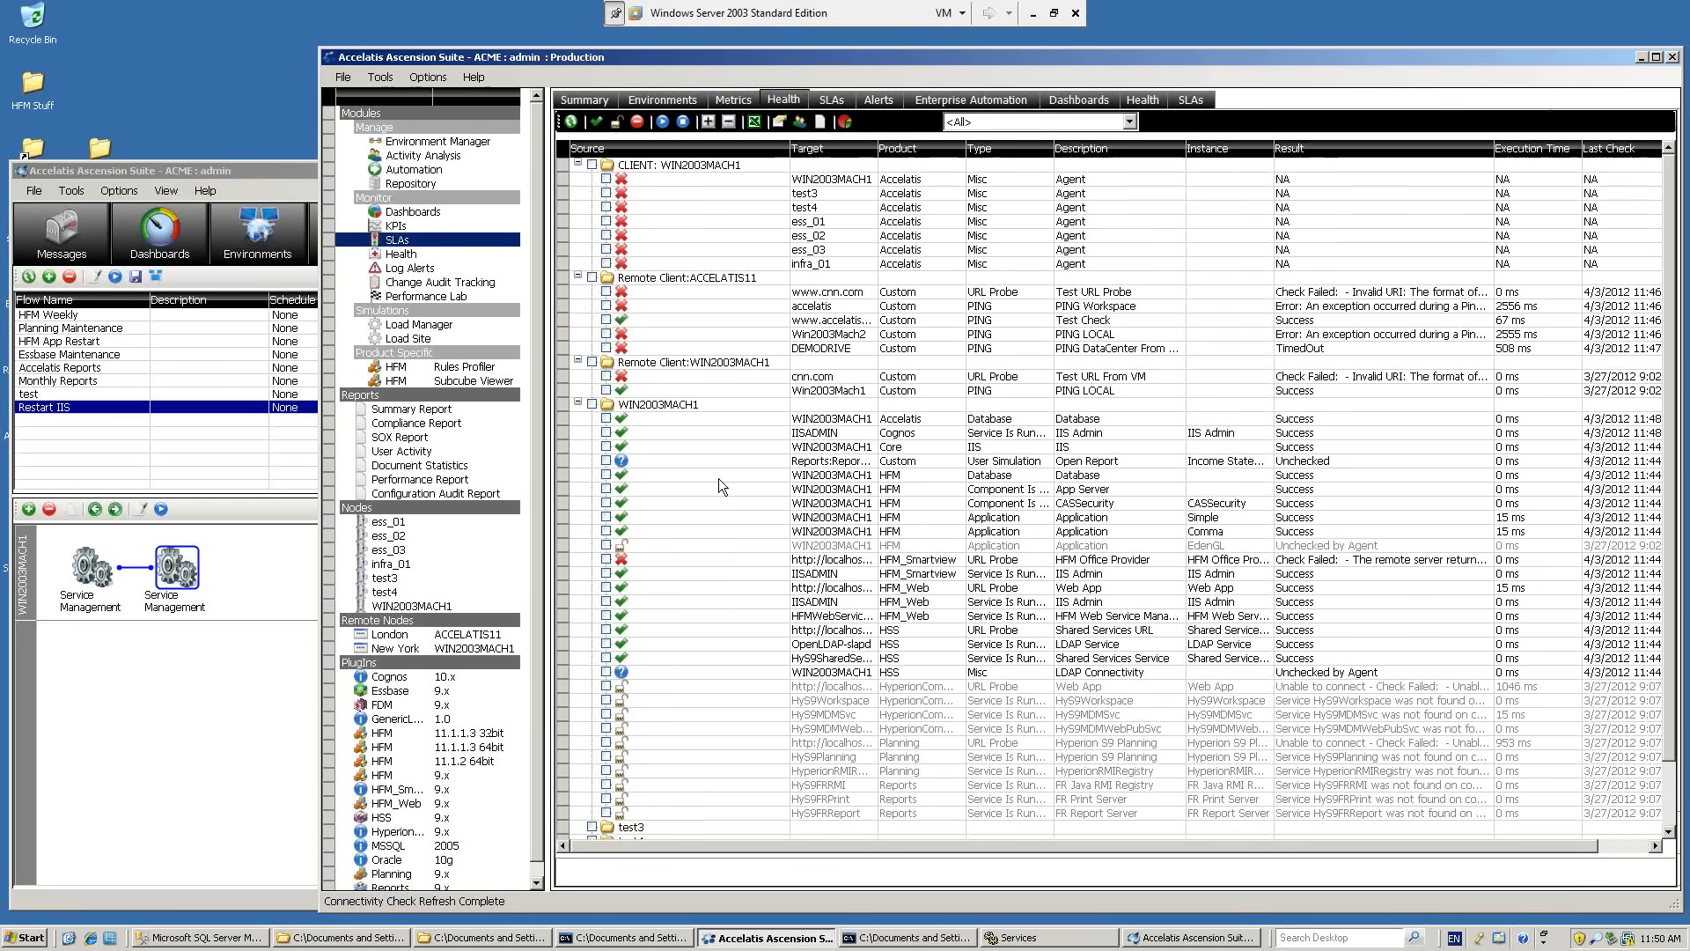
click(859, 393)
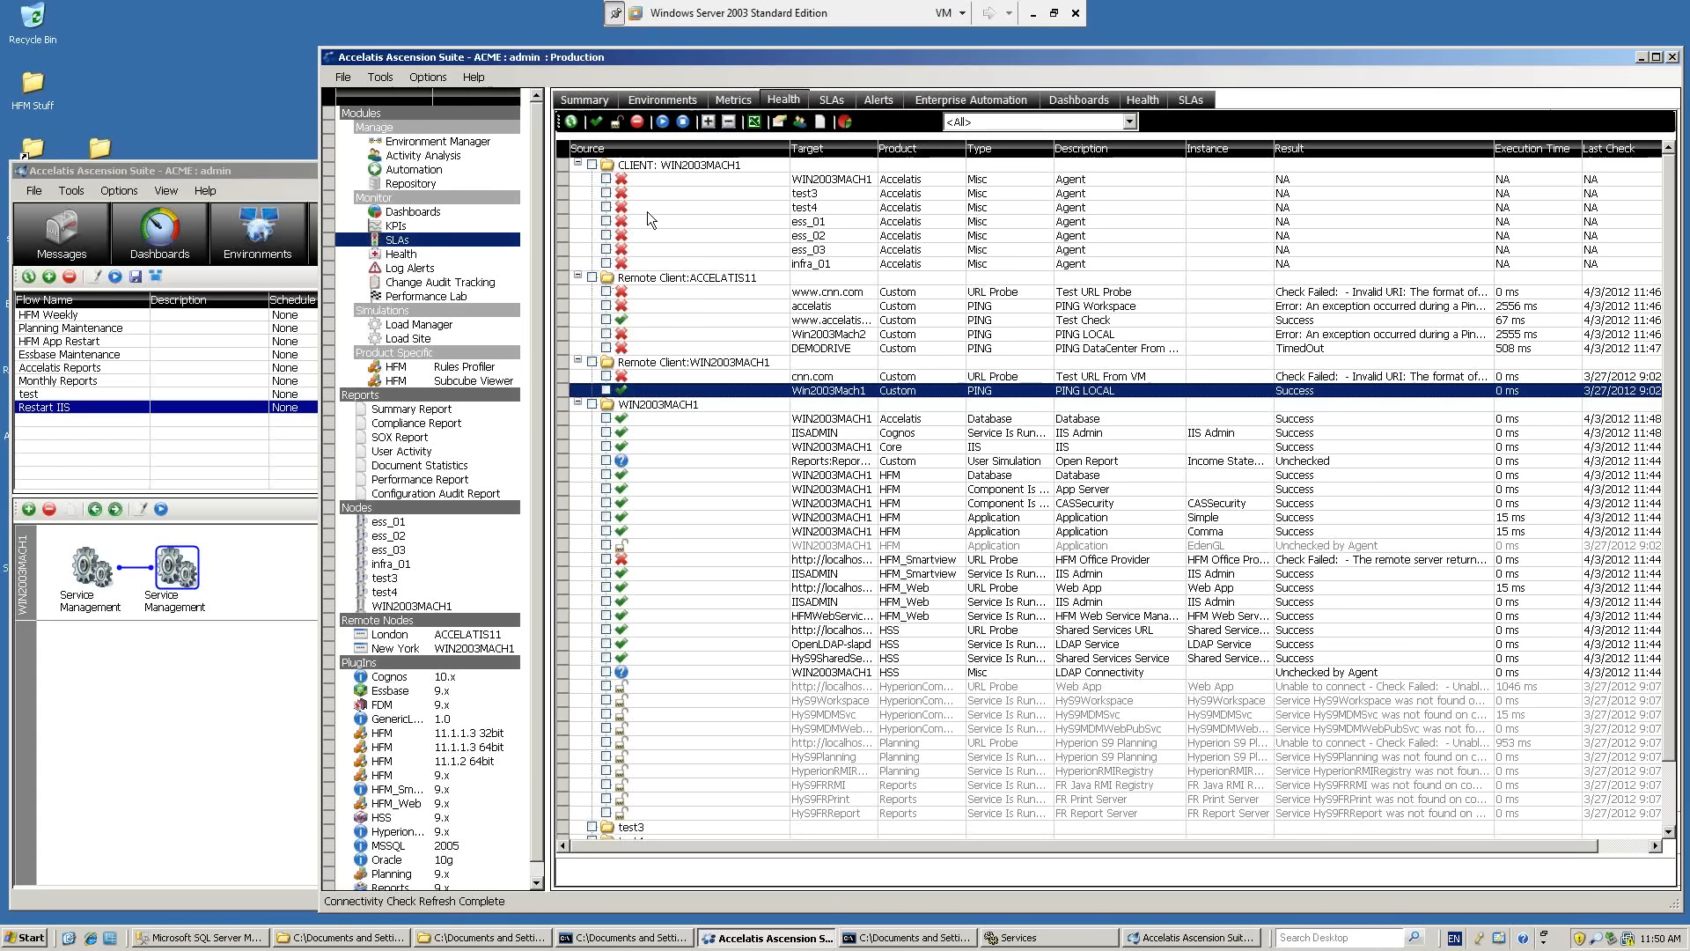
Review the WIN2003MACH1 Data Center entry in the Remote Client Manager and close it without changes.
click(801, 123)
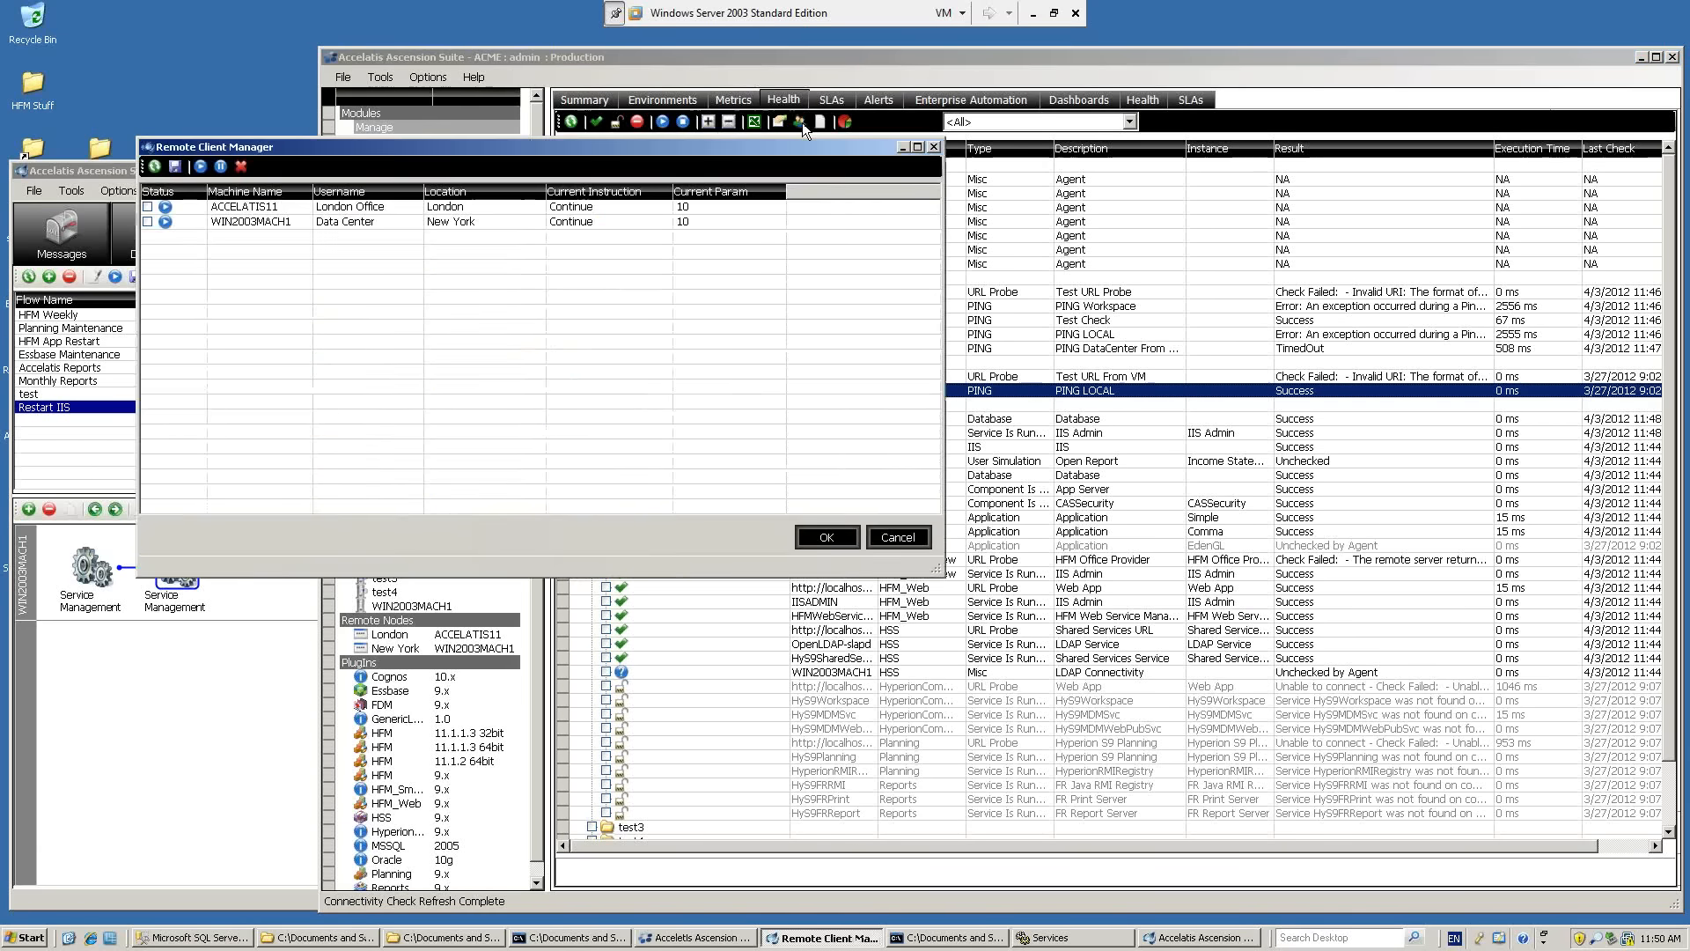
click(264, 223)
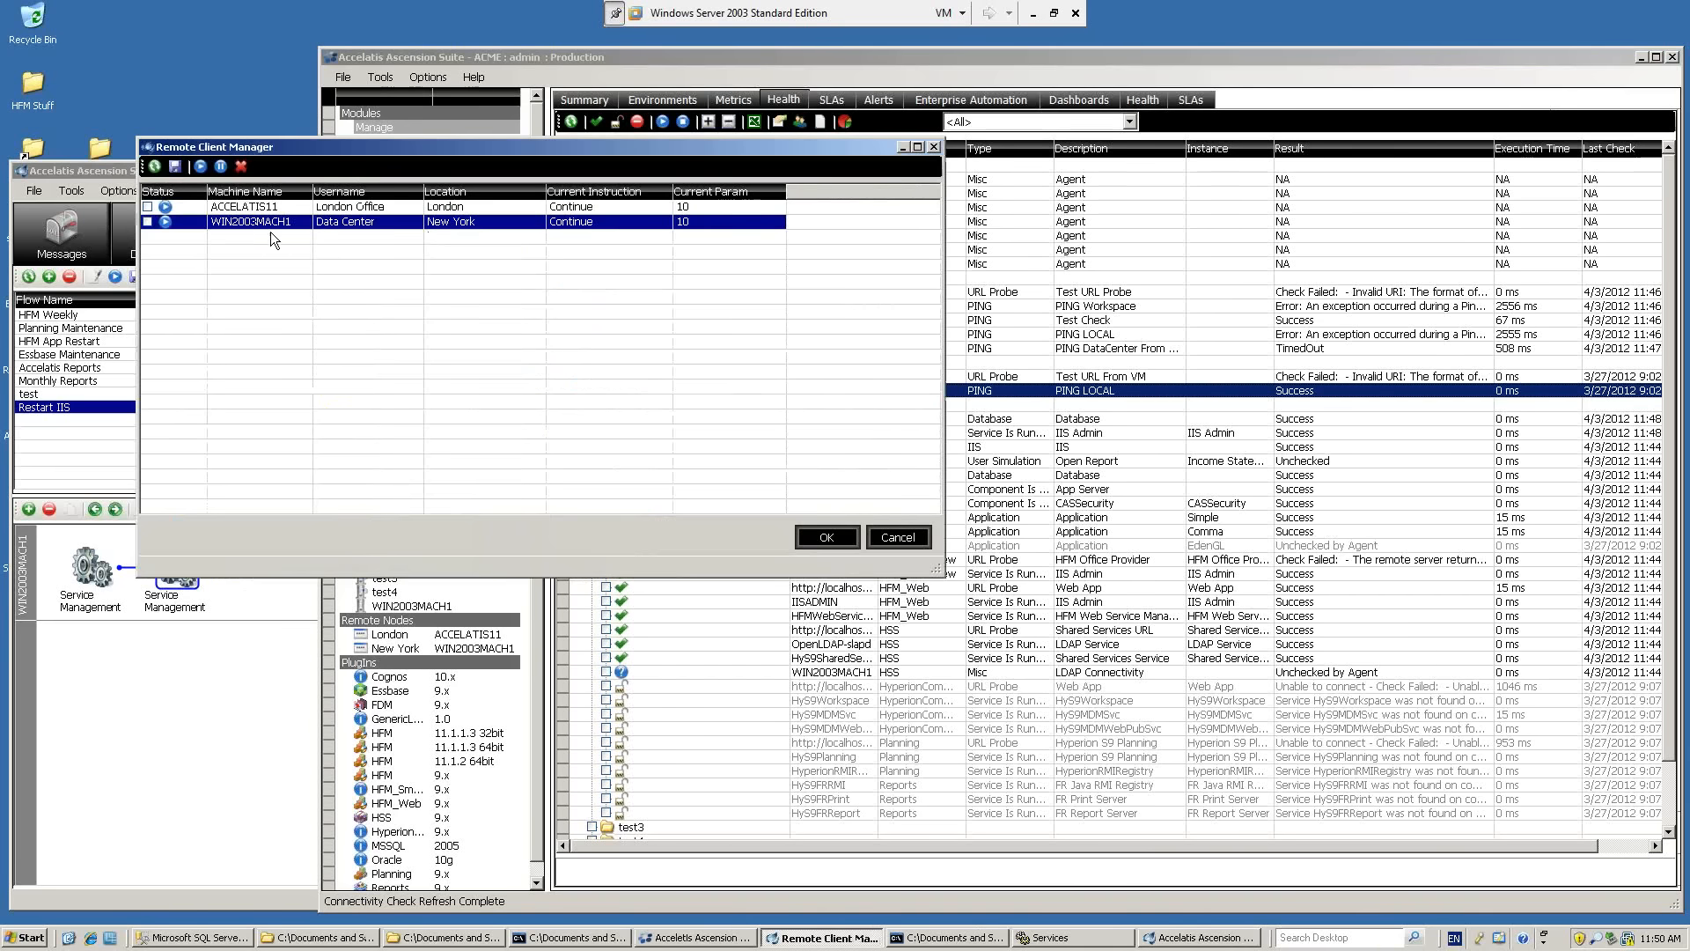
click(898, 537)
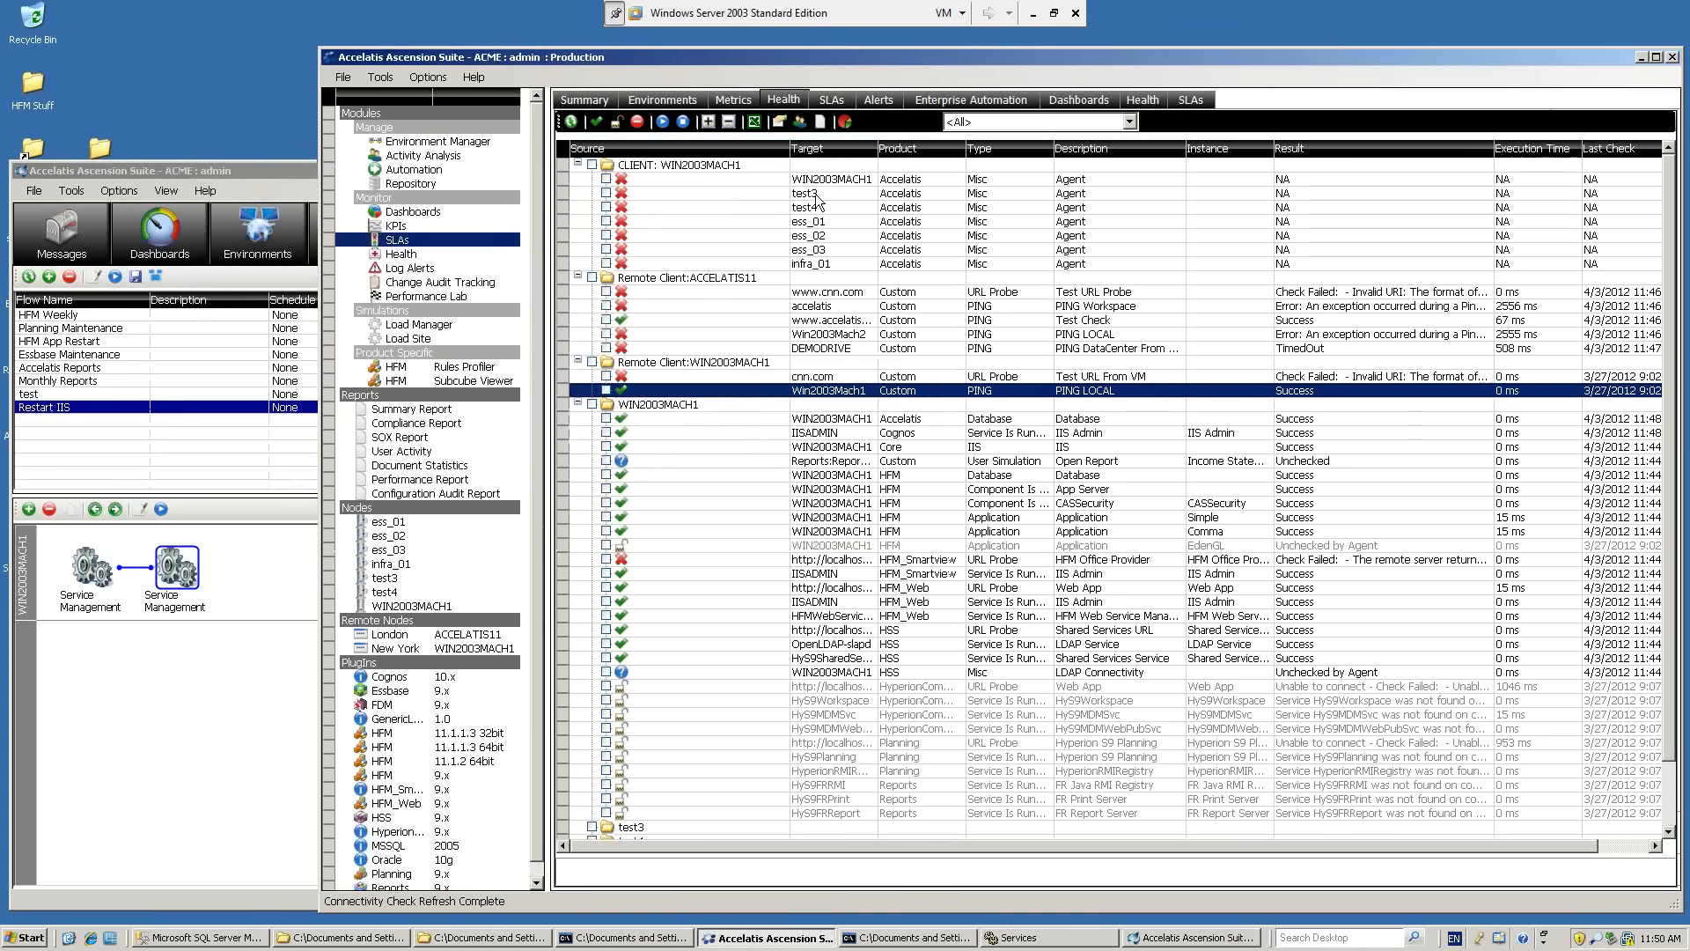
Examine each remote client URL probe and ping check in the Health Analysis Check Designer, and cancel the designer without changes.
click(780, 123)
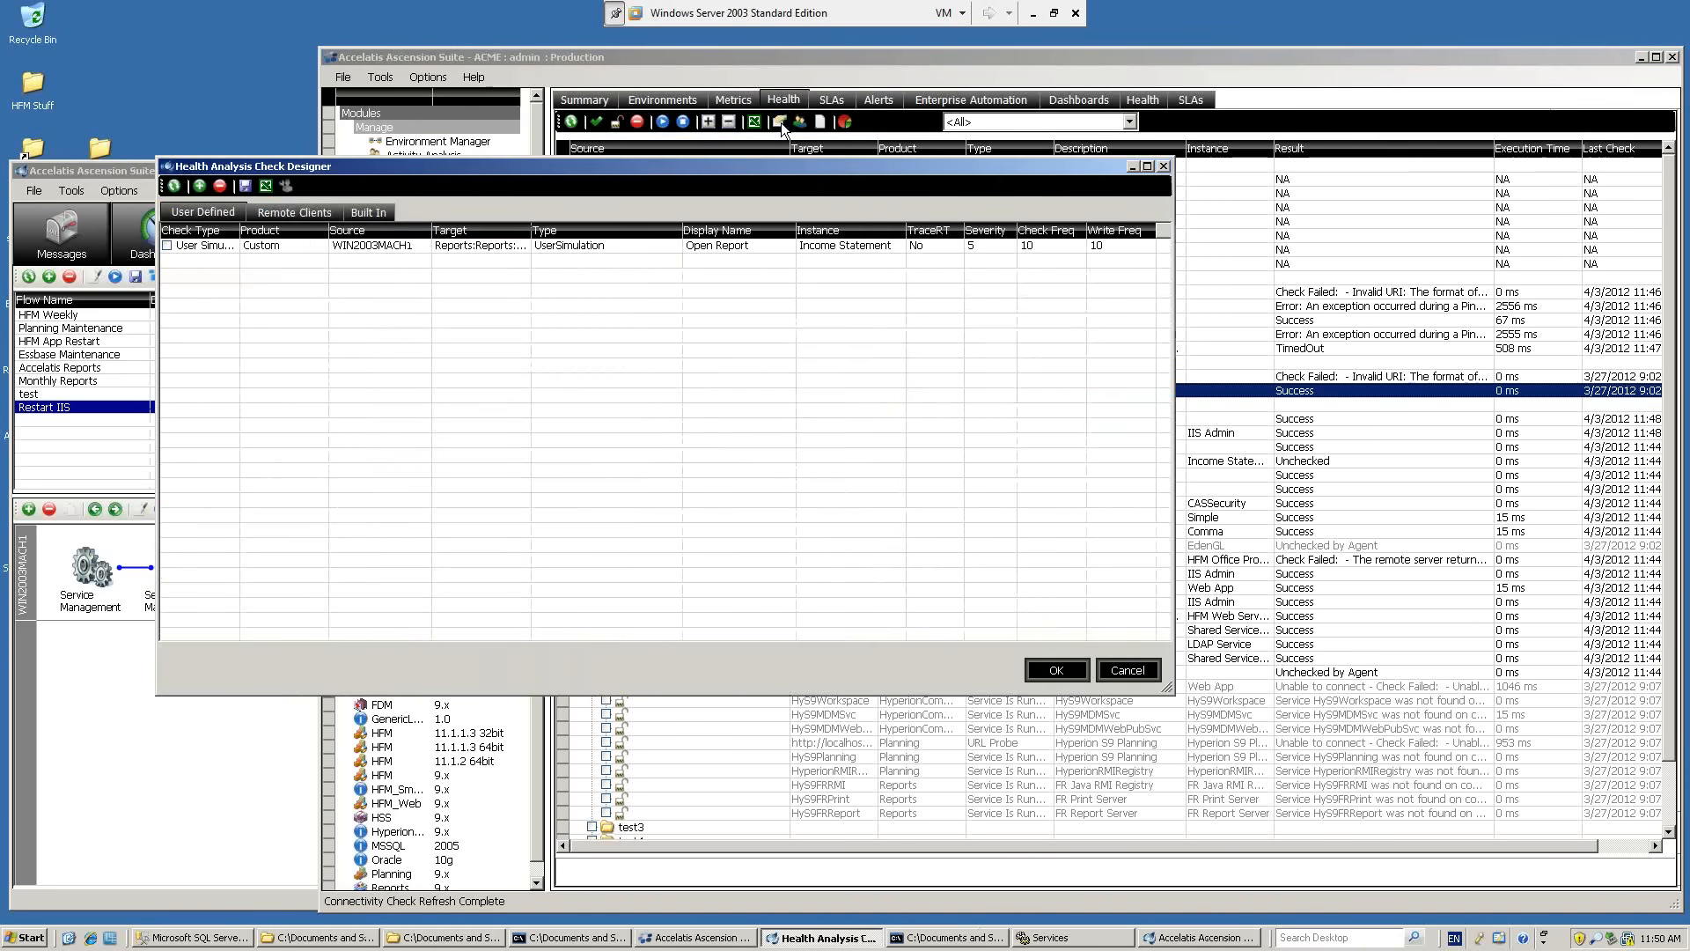
click(319, 213)
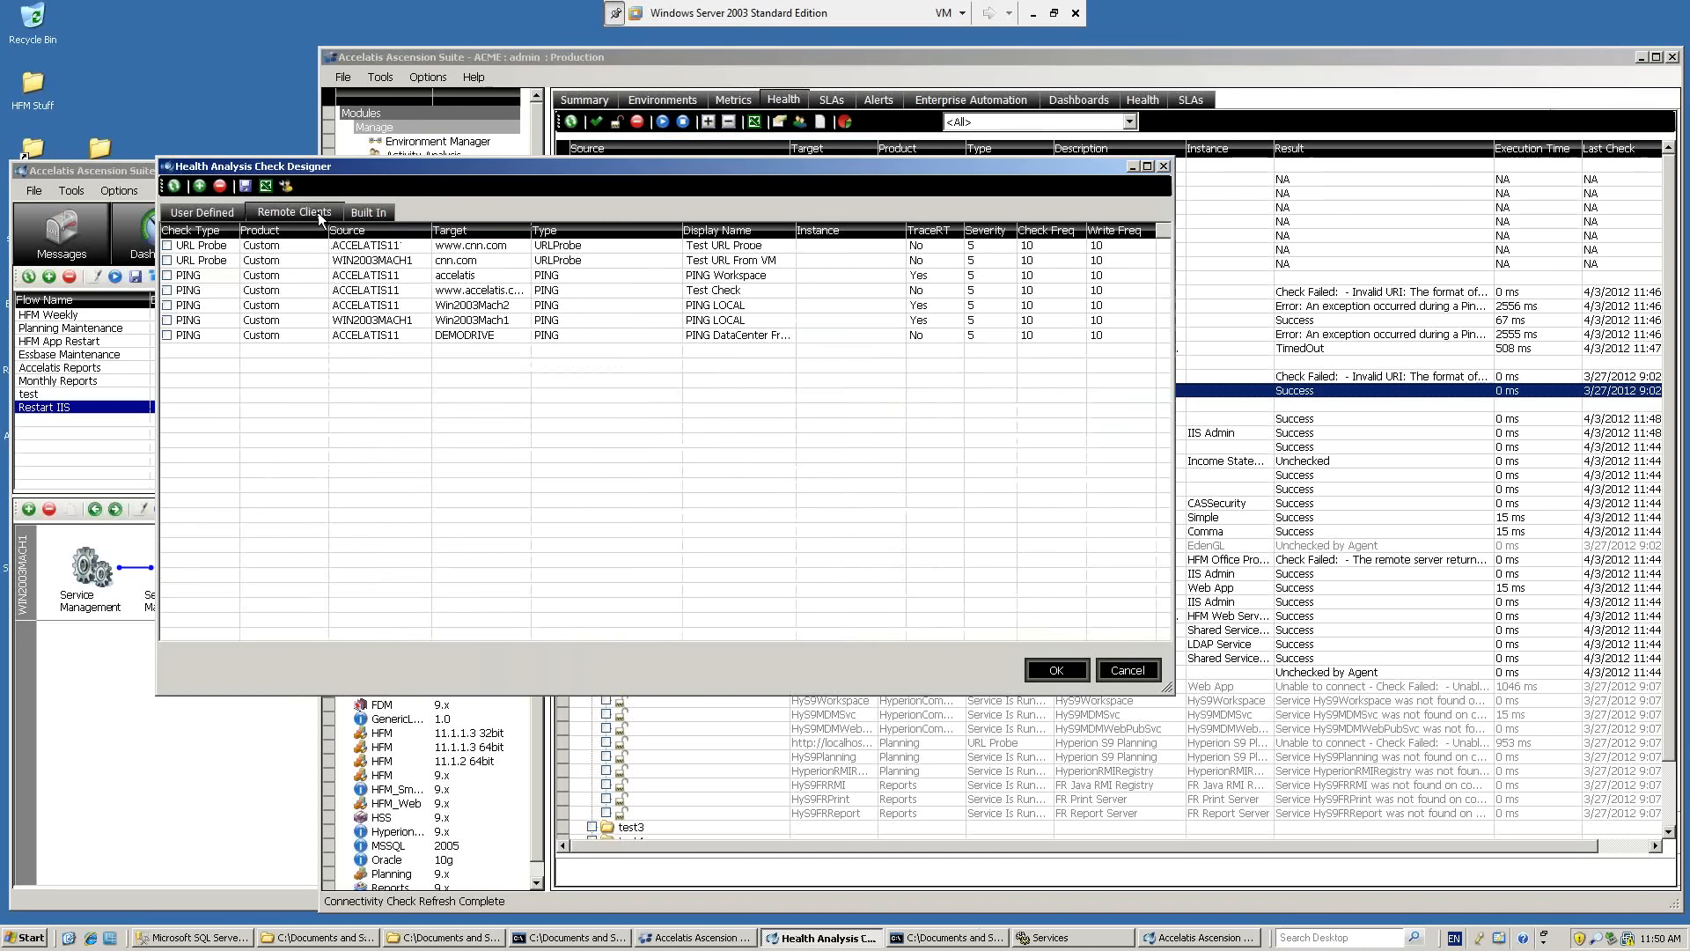
click(243, 249)
click(247, 261)
click(252, 275)
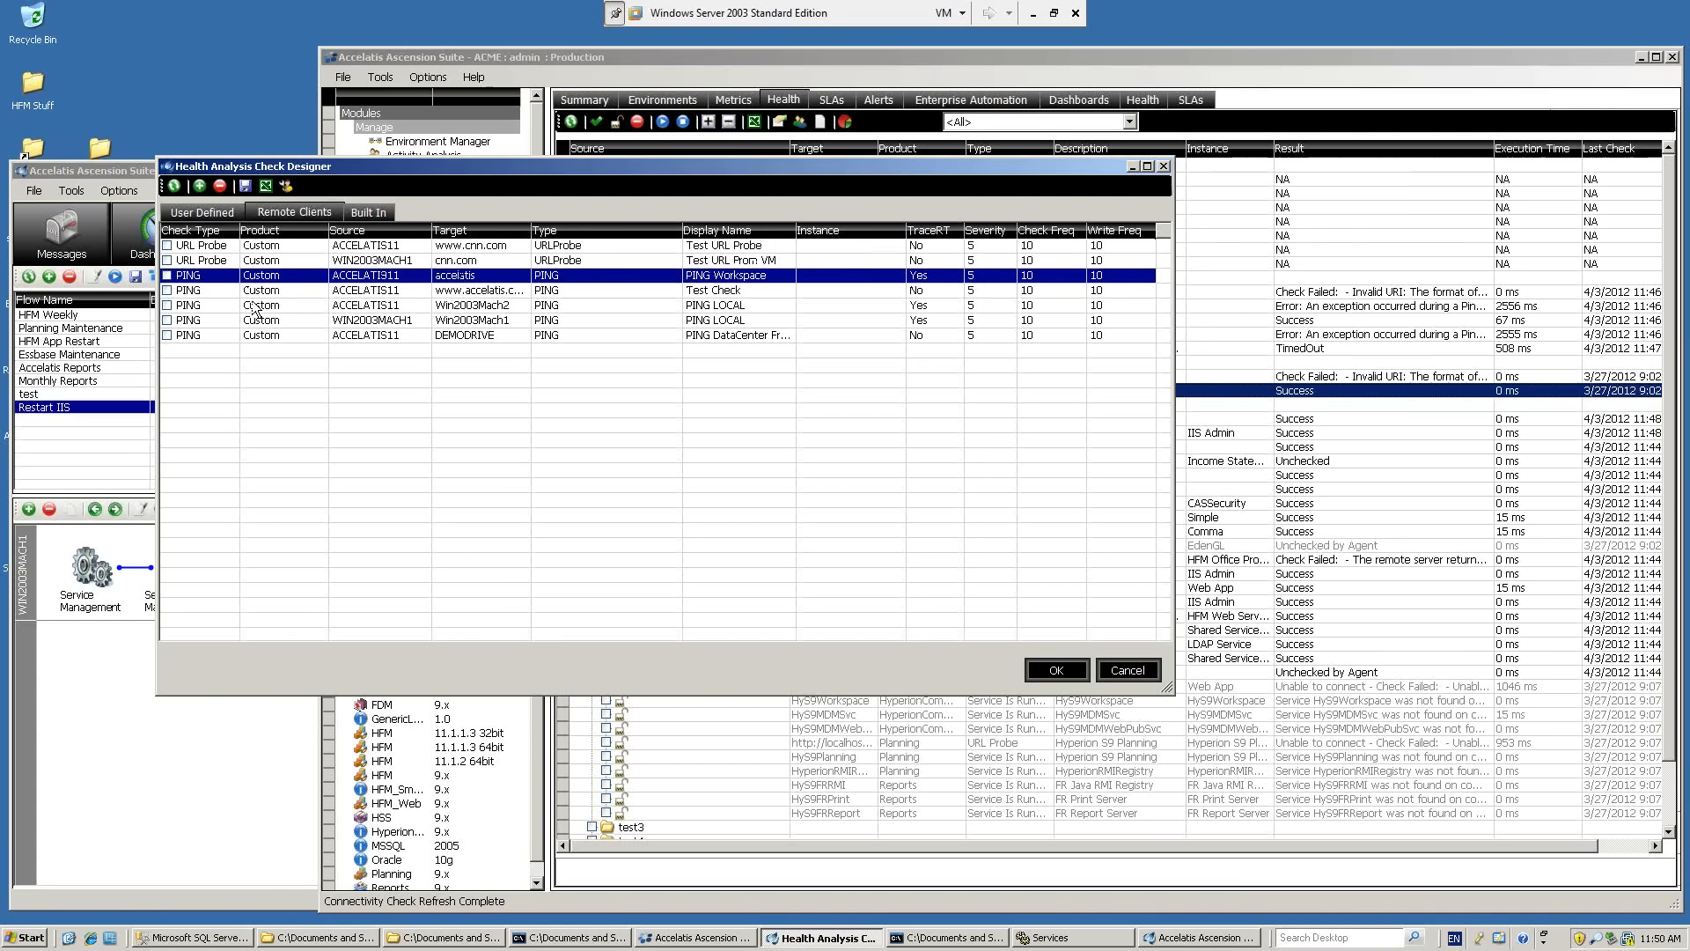
click(256, 291)
click(258, 306)
click(258, 321)
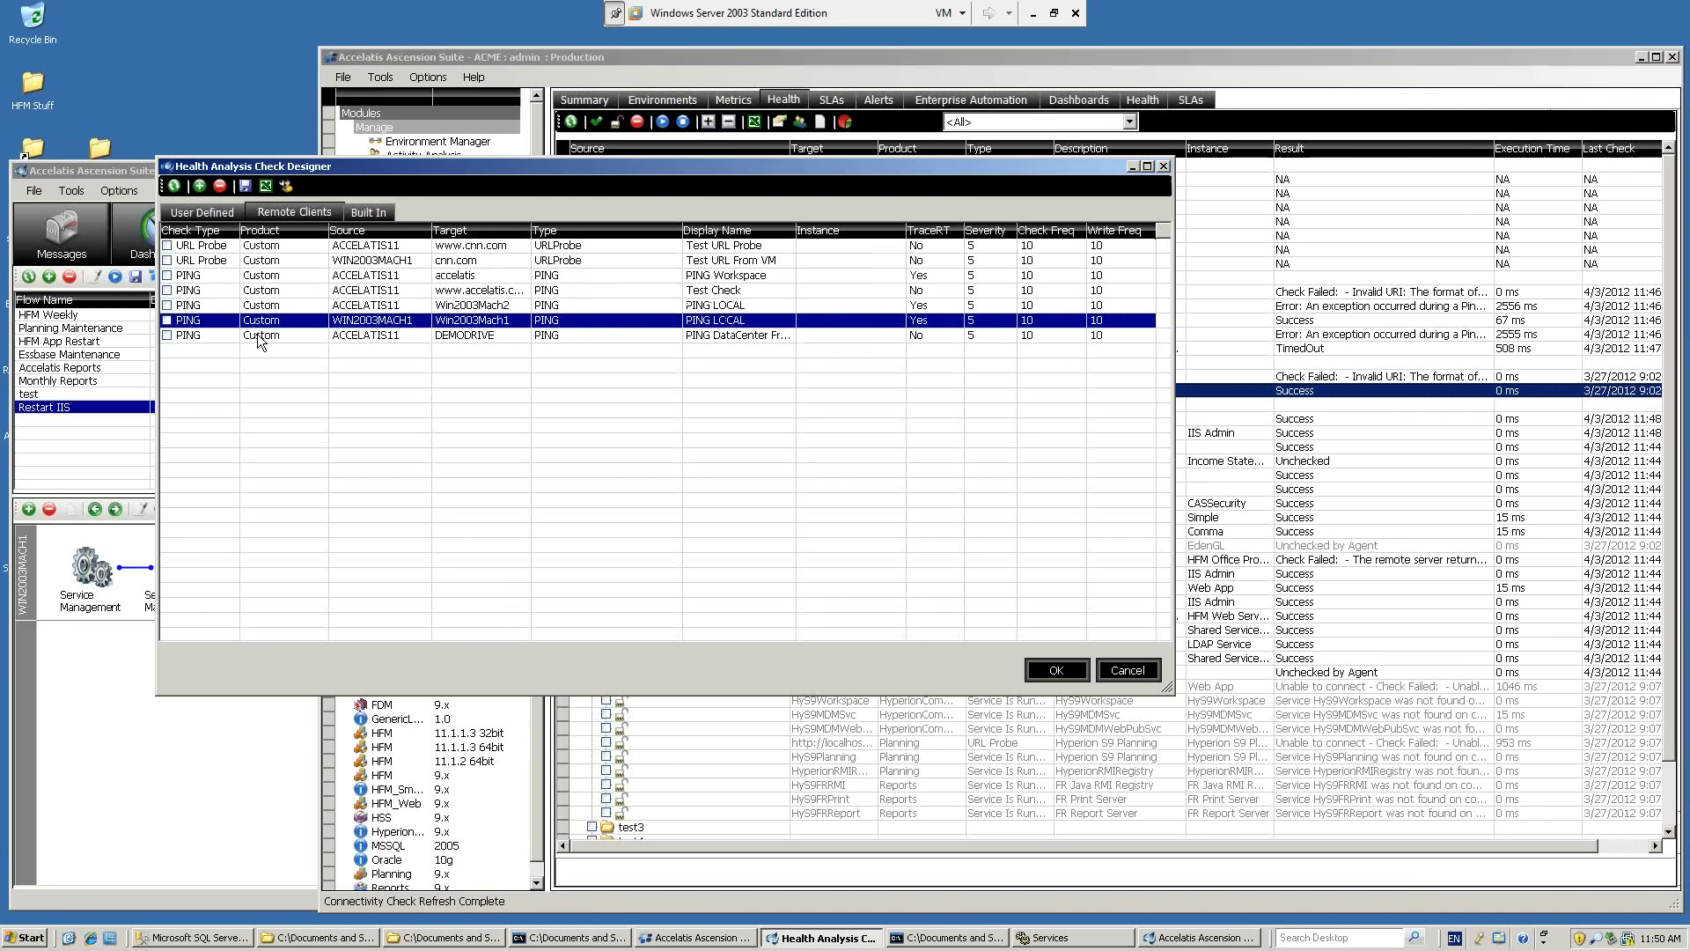
click(257, 335)
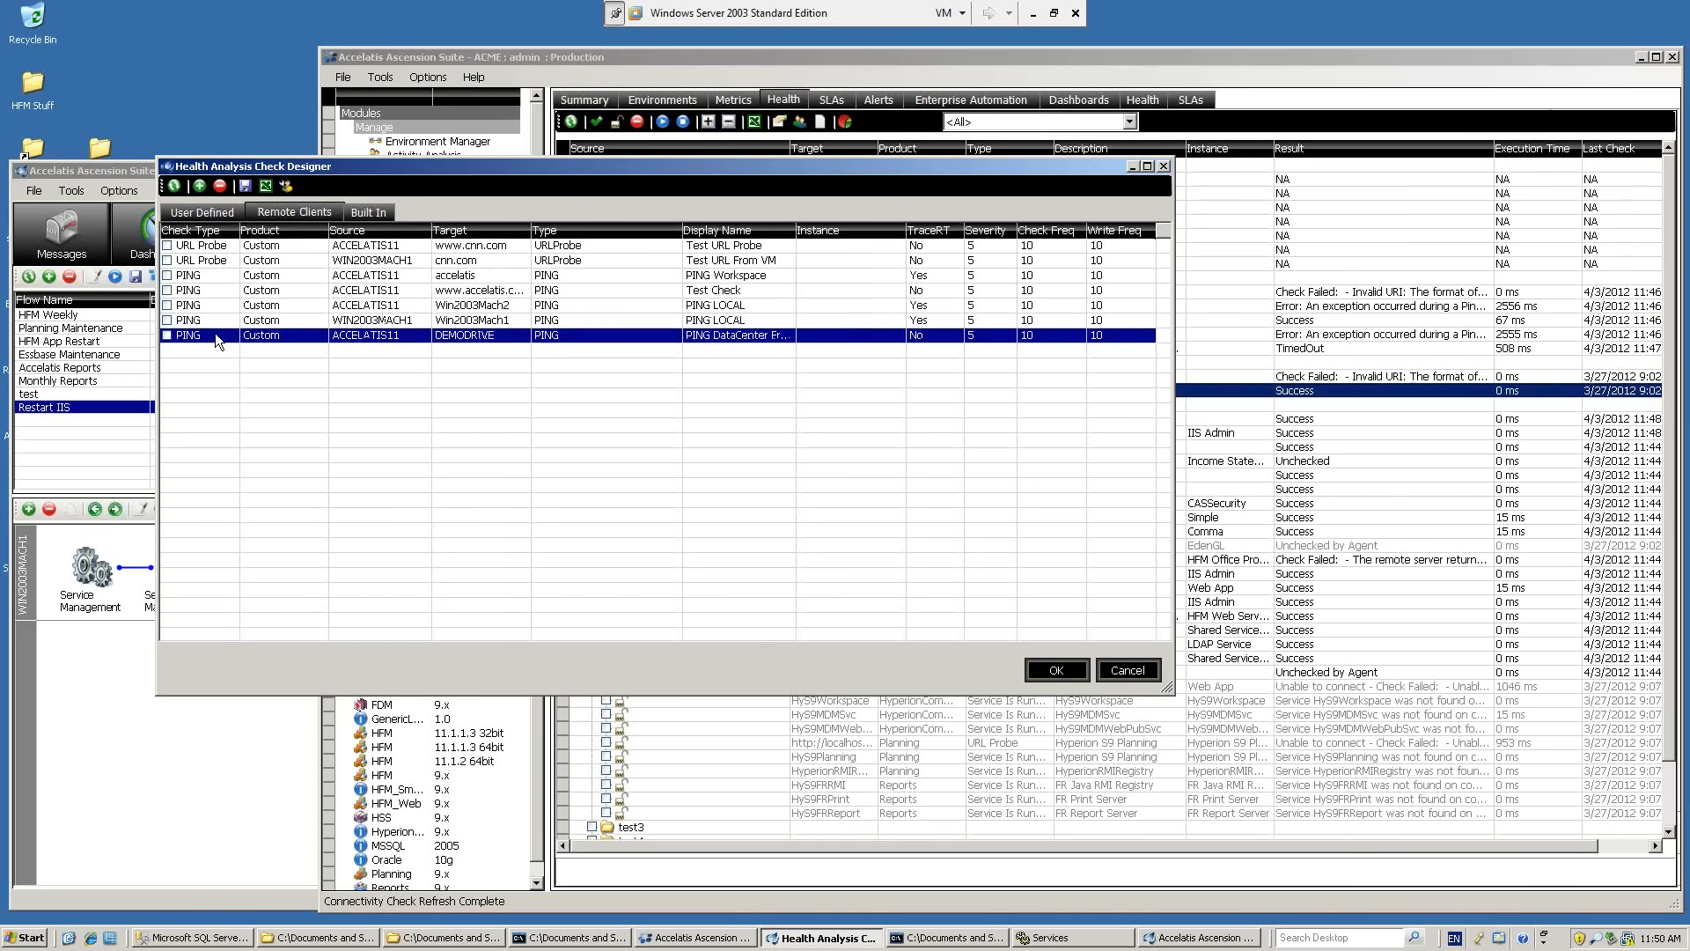
click(1133, 671)
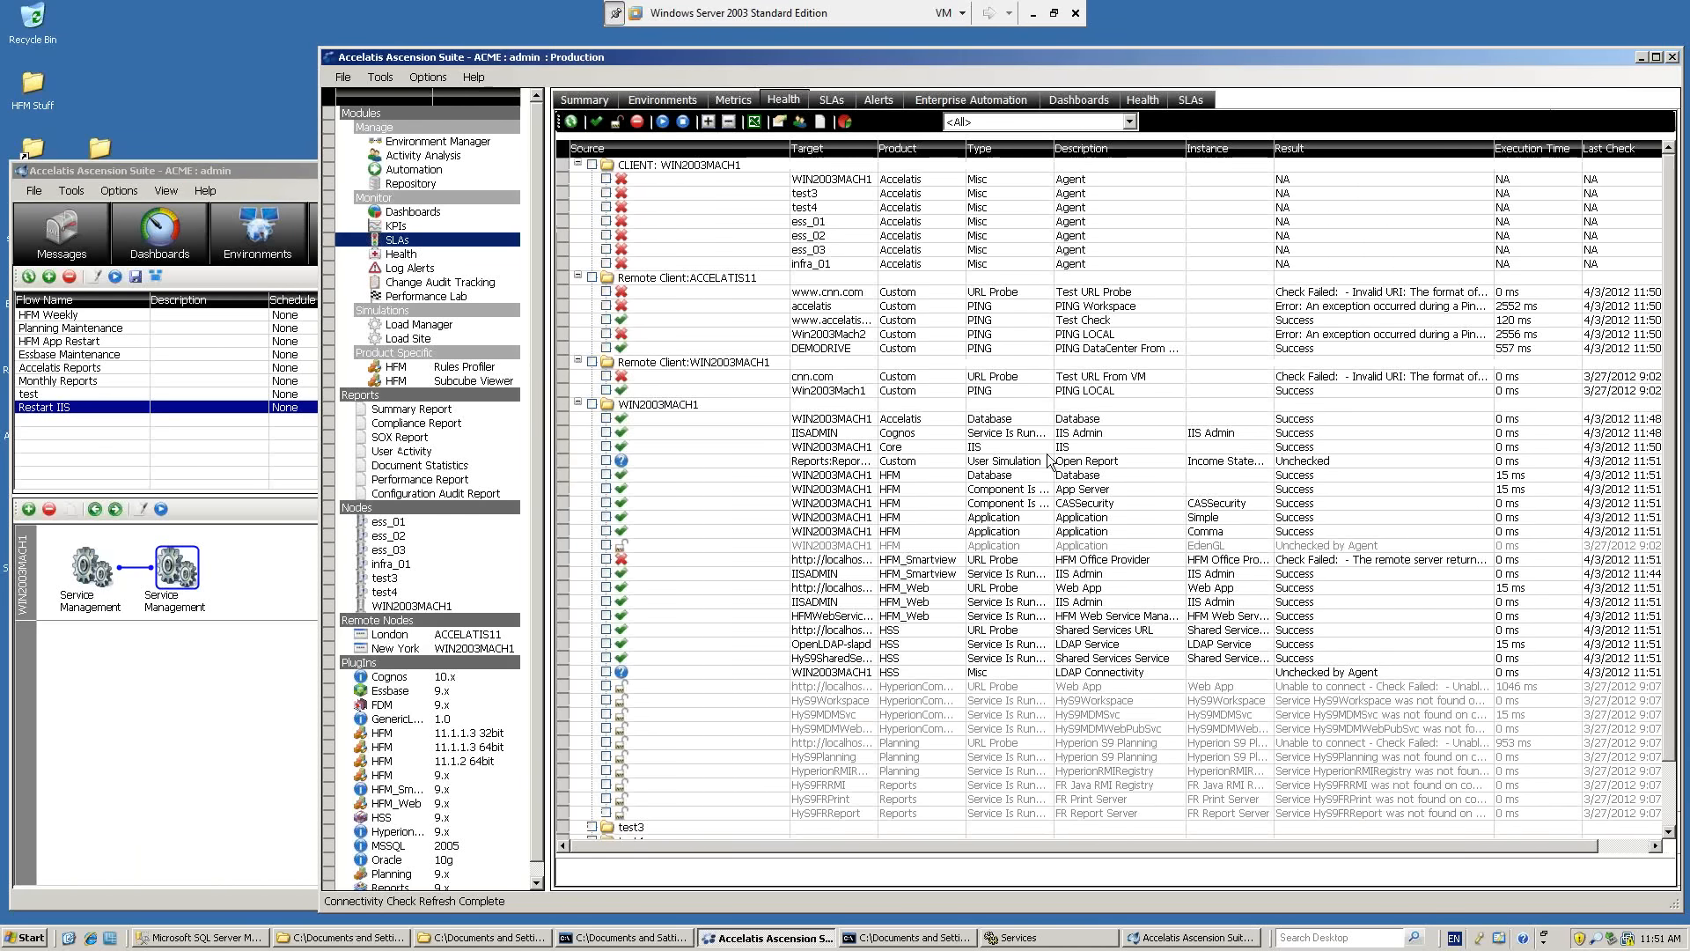
Check the refreshed health results for the remote Win2003Mach1 PING LOCAL and DEMODRIVE data center ping checks.
click(990, 390)
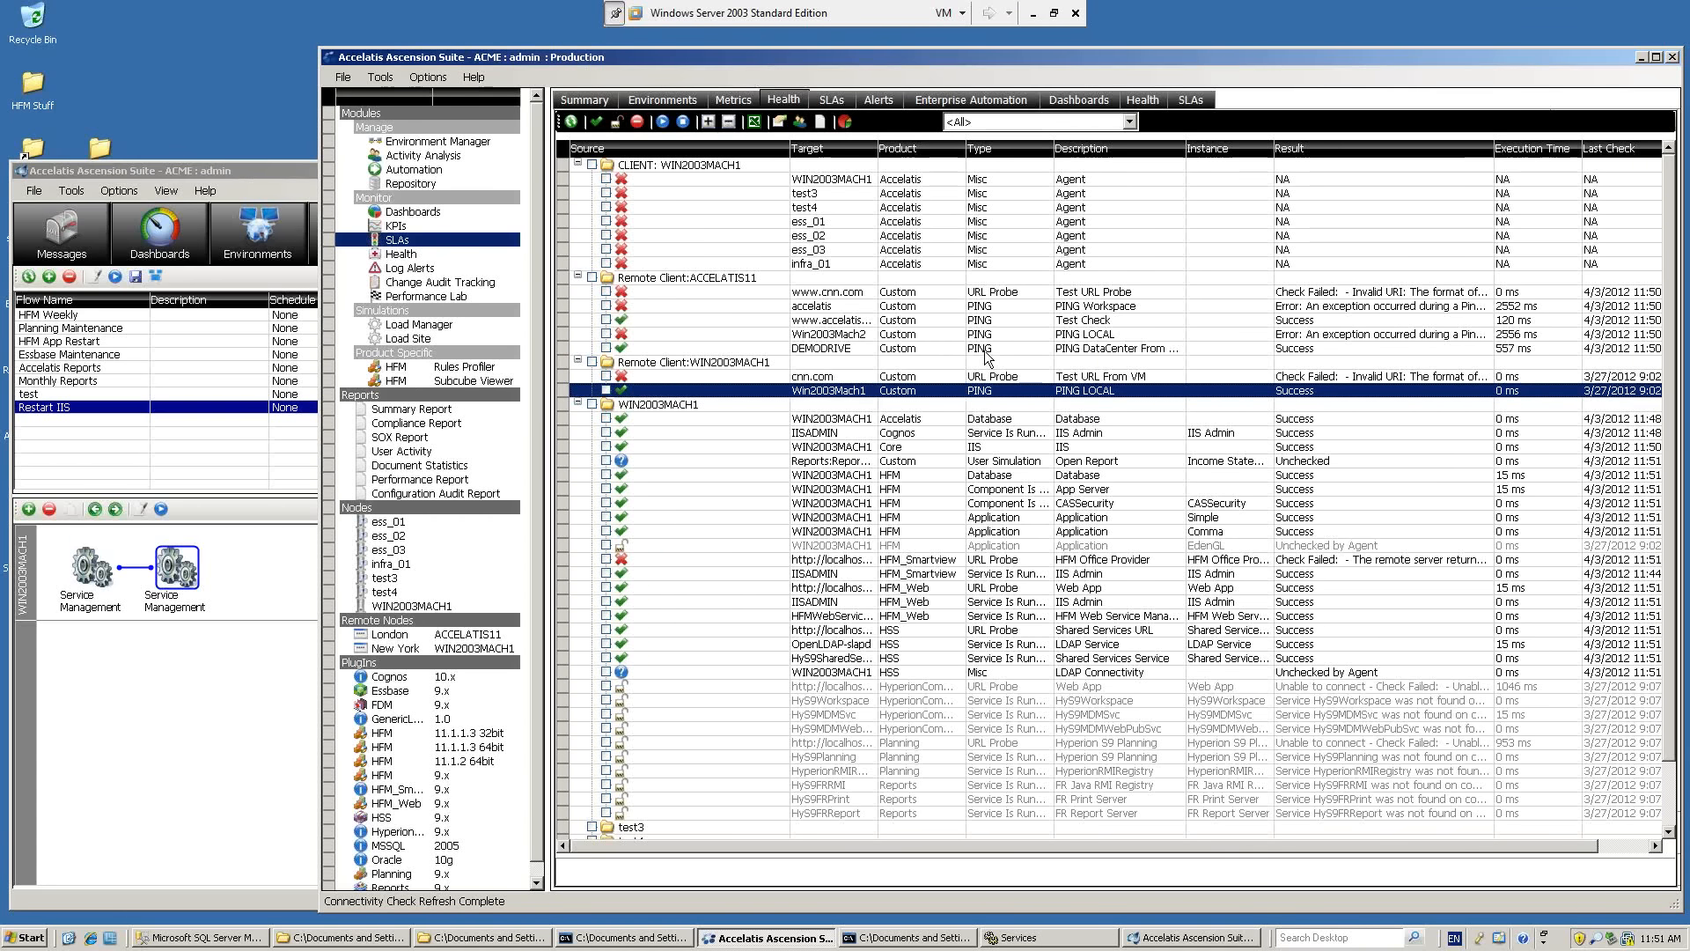
click(986, 349)
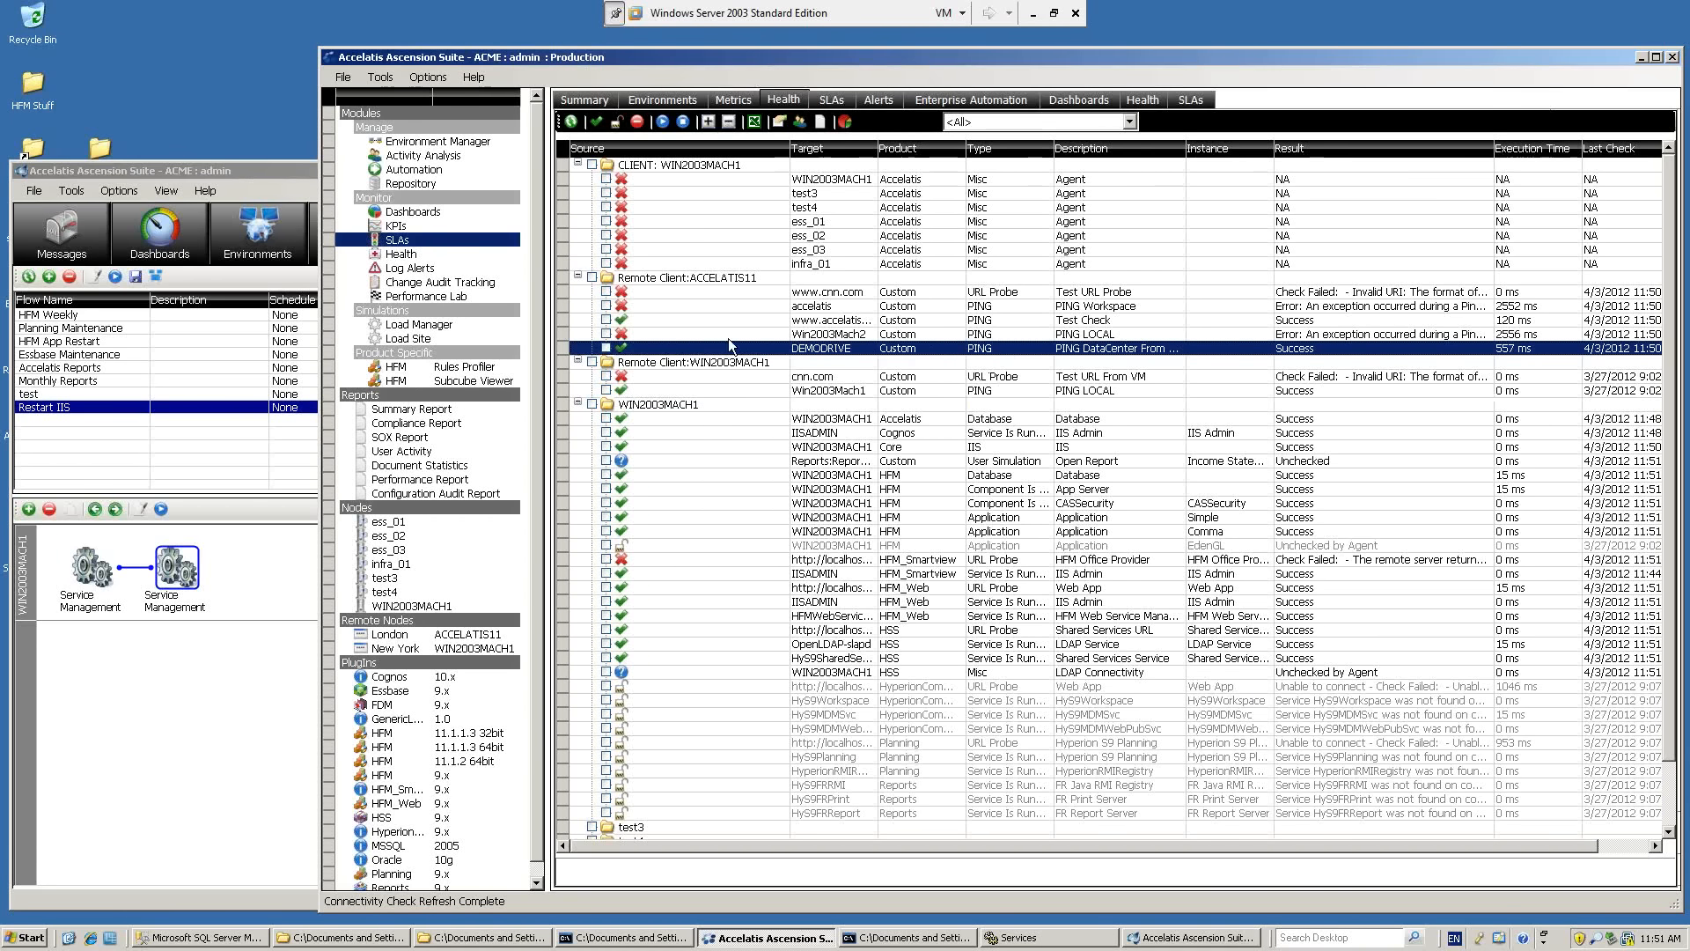